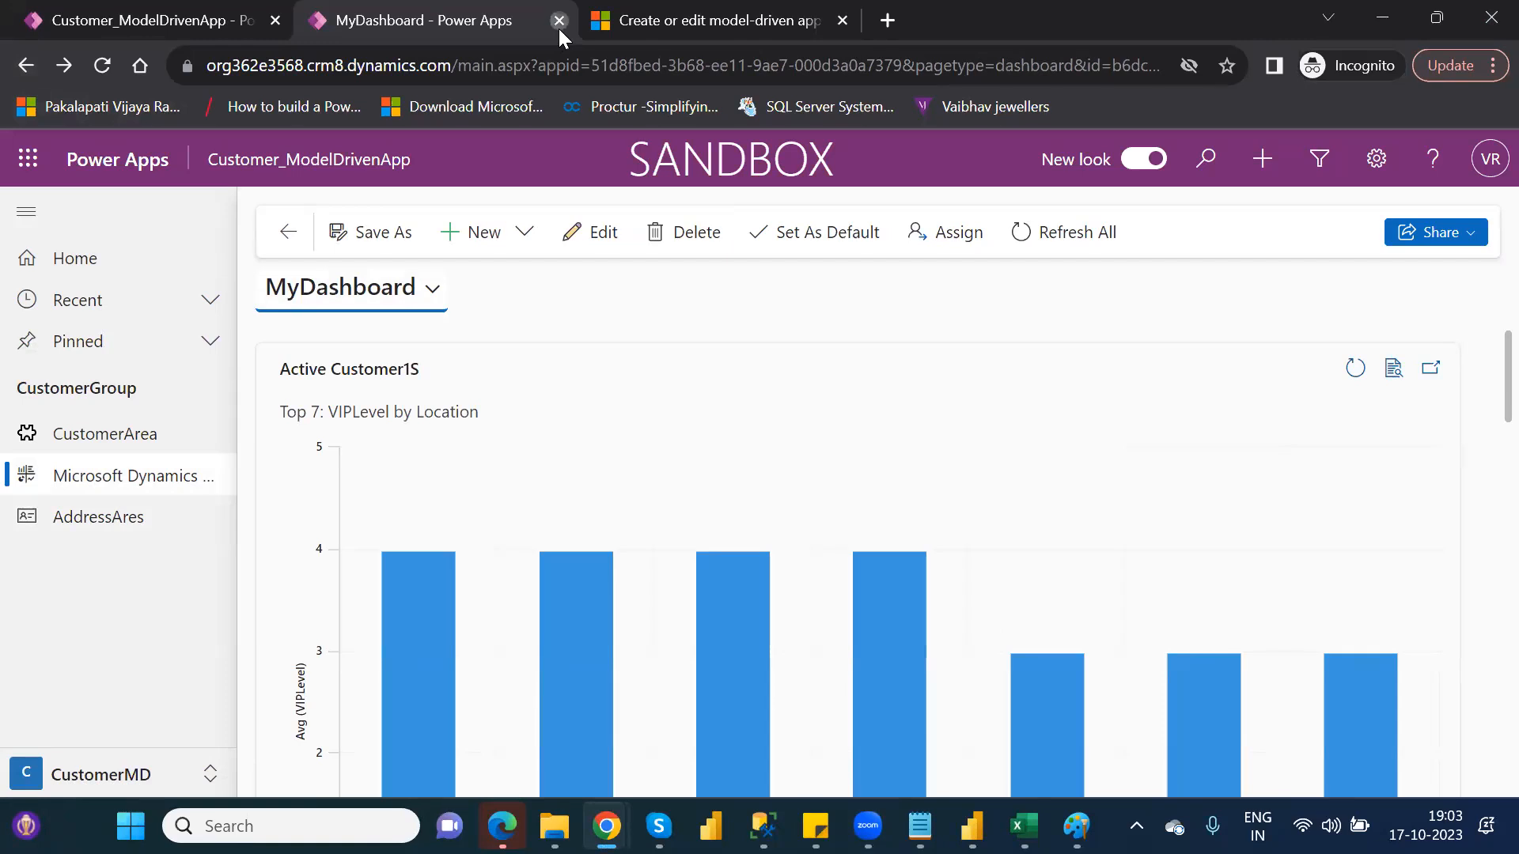
# Close the dashboard tab and sign in again to the Power Apps maker portal
pyautogui.click(558, 24)
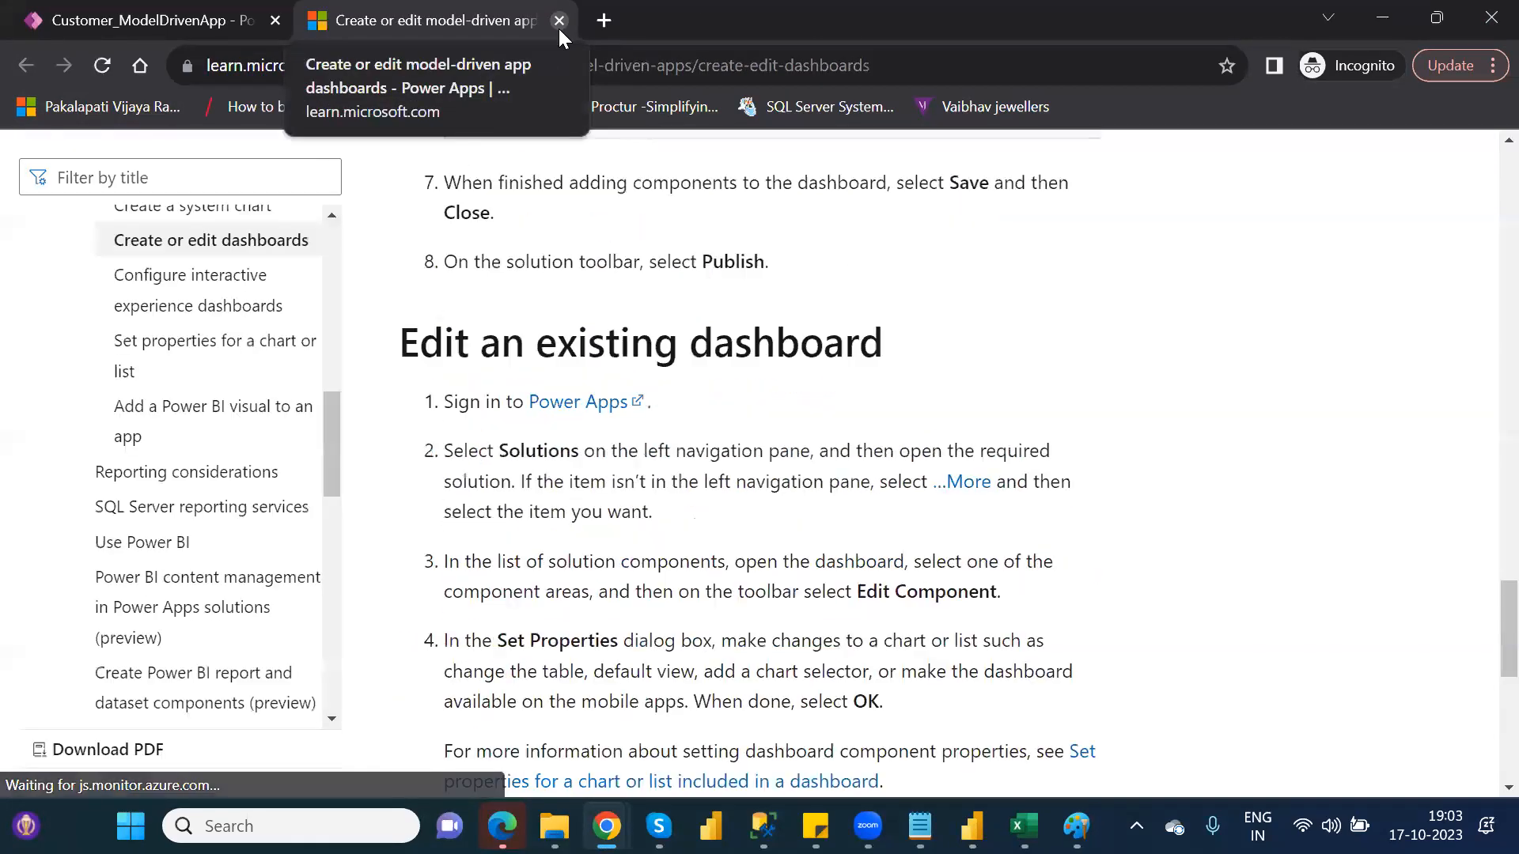
pyautogui.click(84, 16)
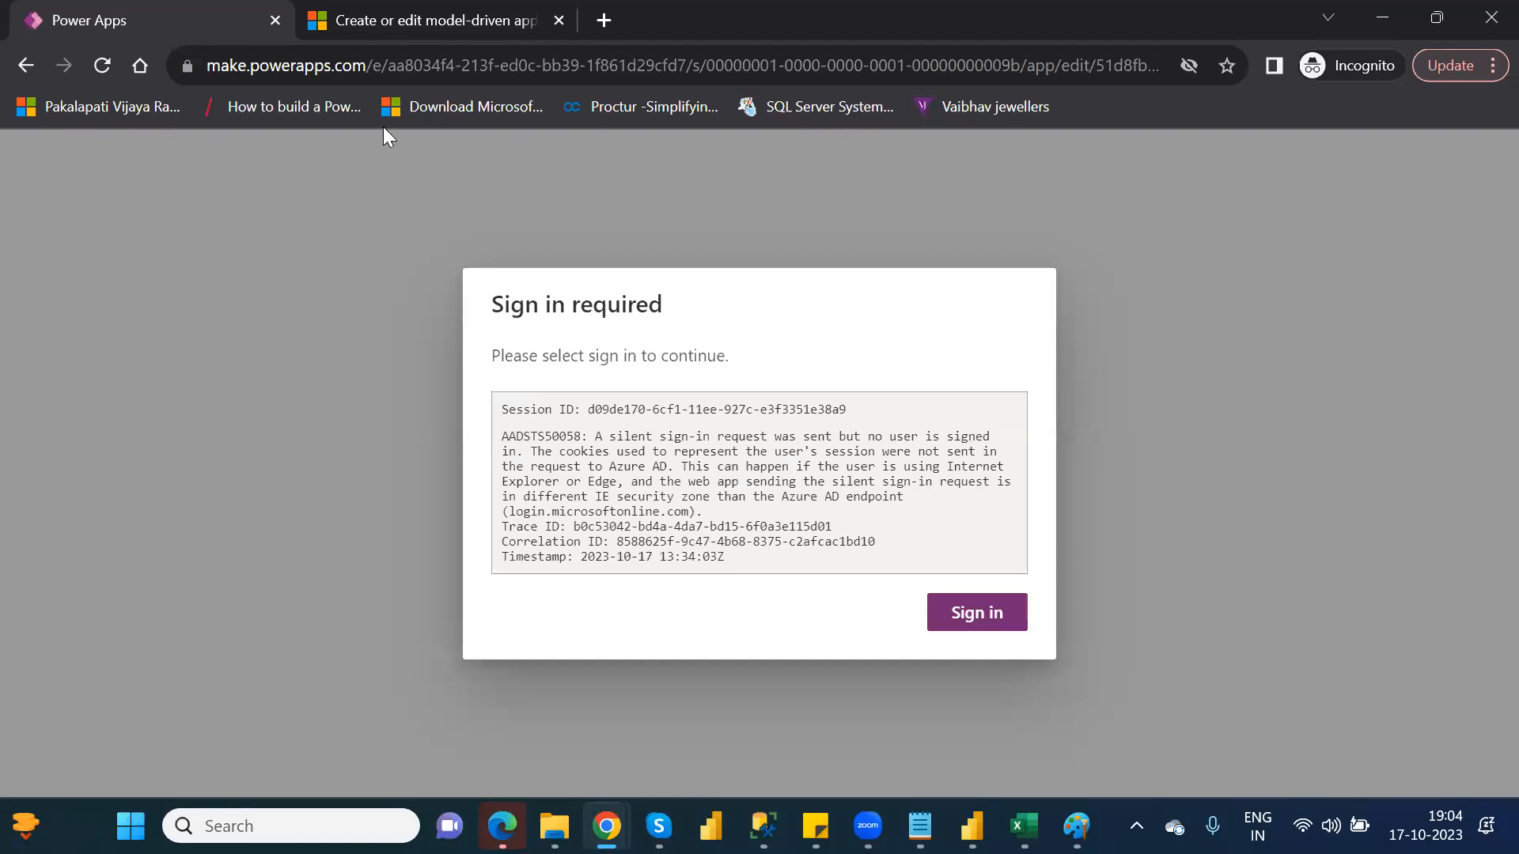
pyautogui.click(974, 625)
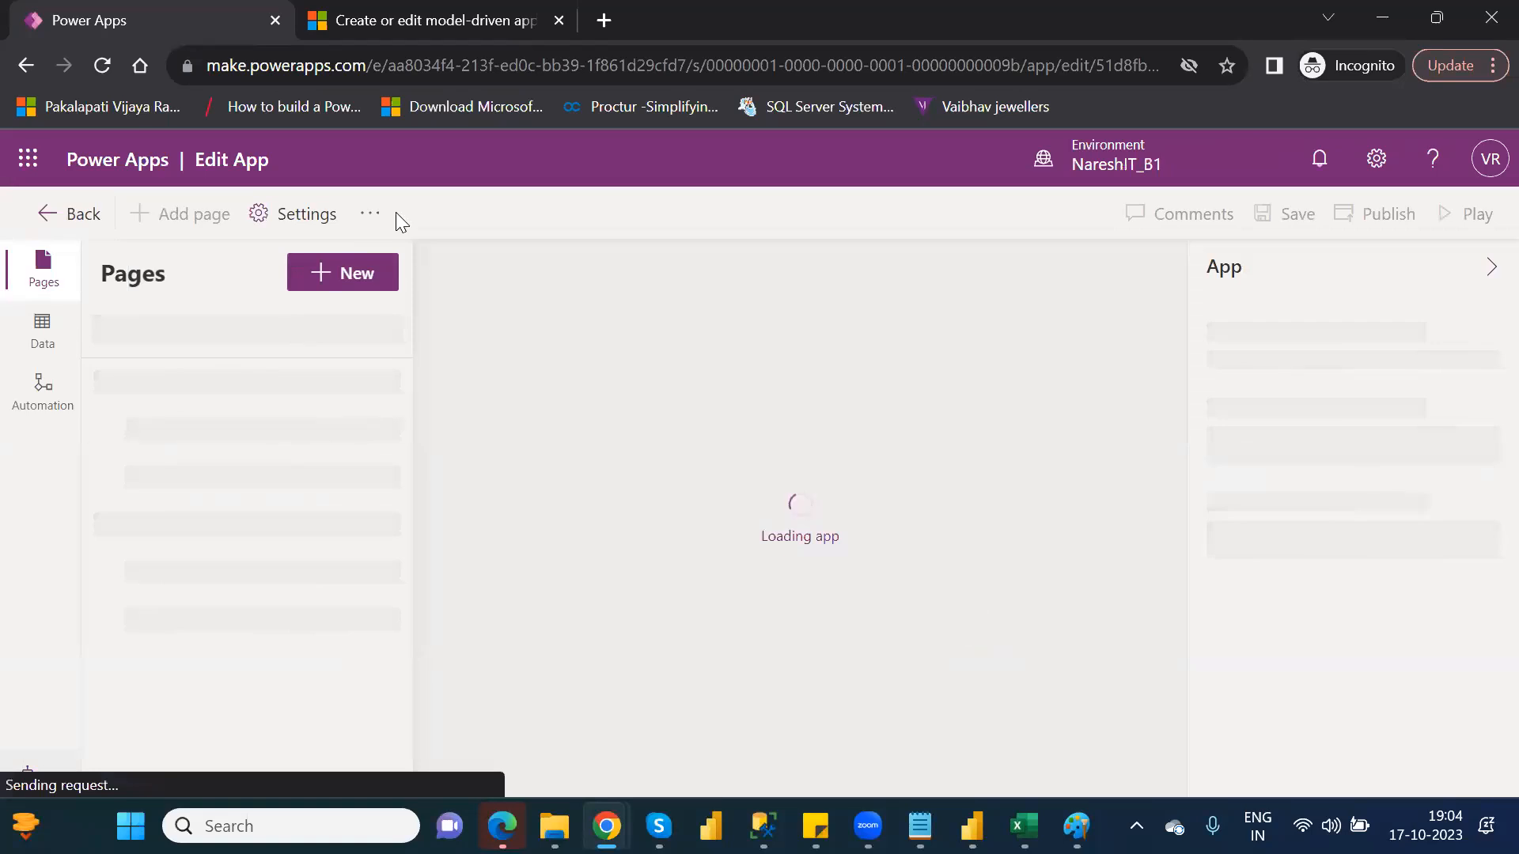
# Leave the app designer for Customer_ModelDrivenApp and open the Apps list
pyautogui.click(24, 70)
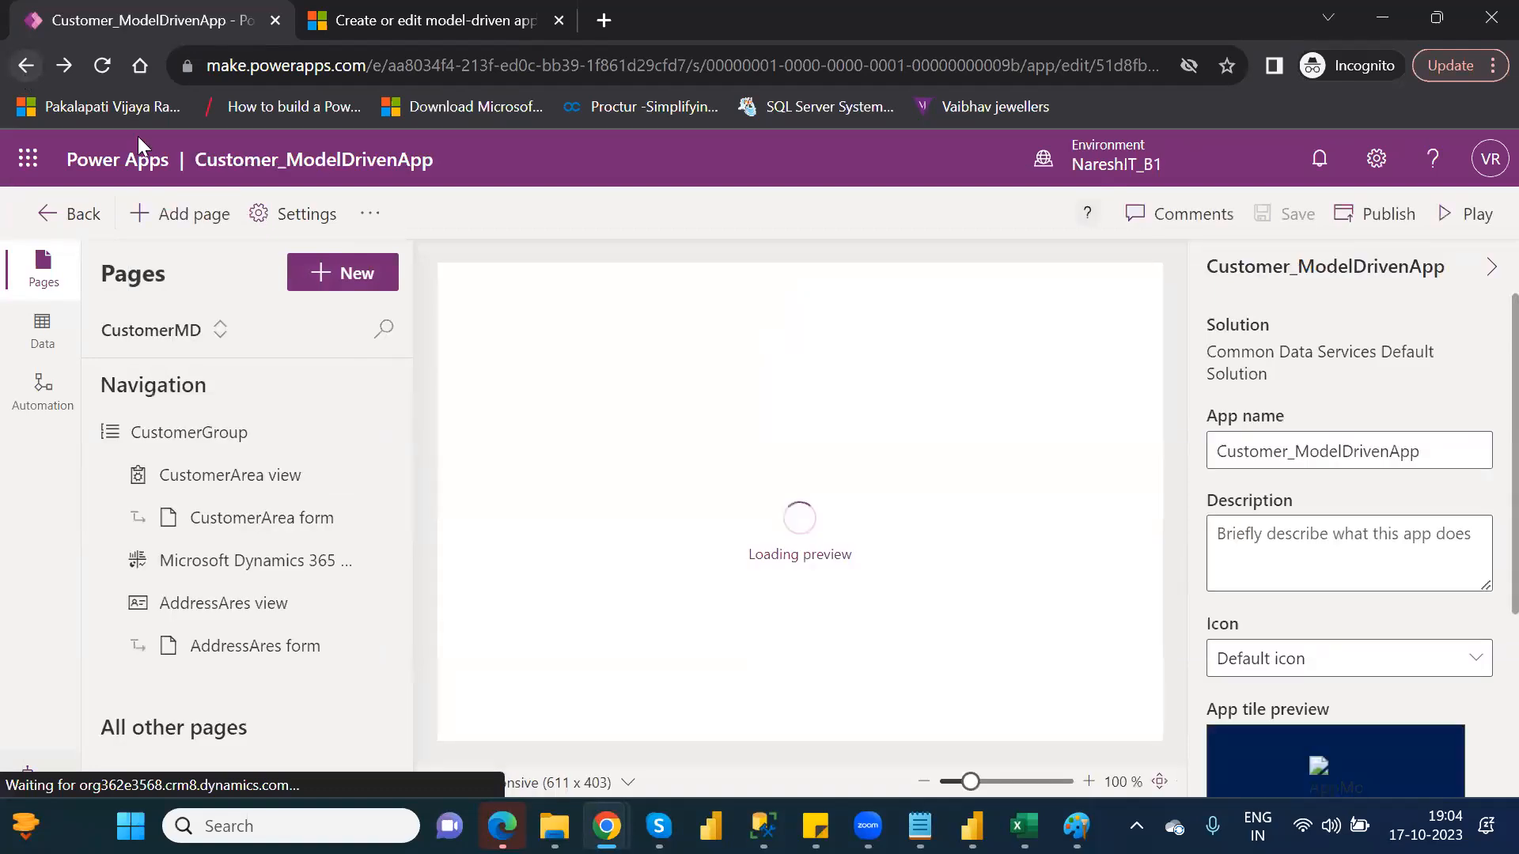
pyautogui.click(66, 220)
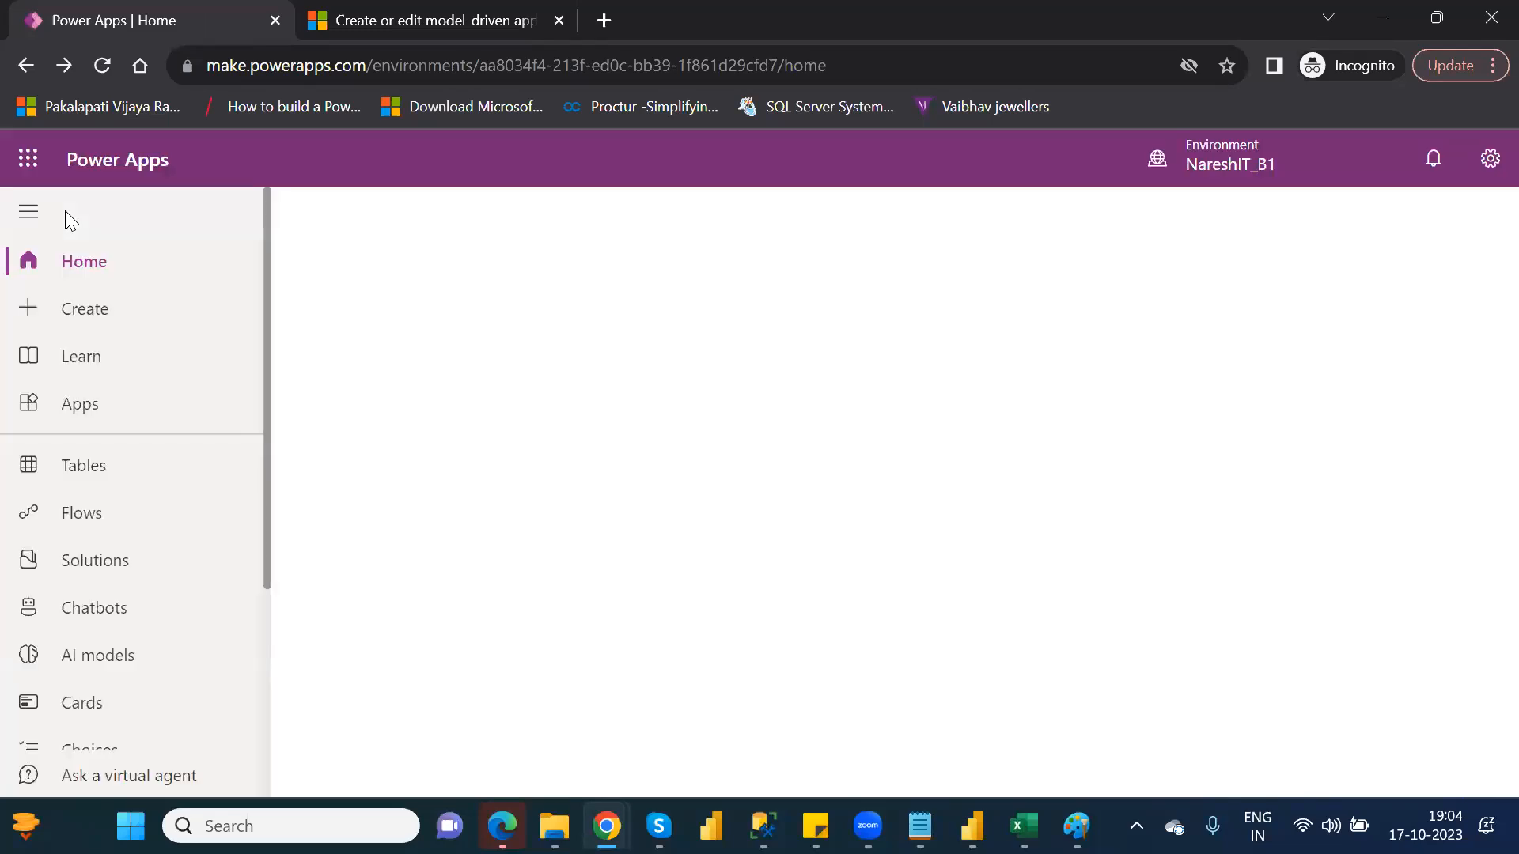
pyautogui.click(89, 405)
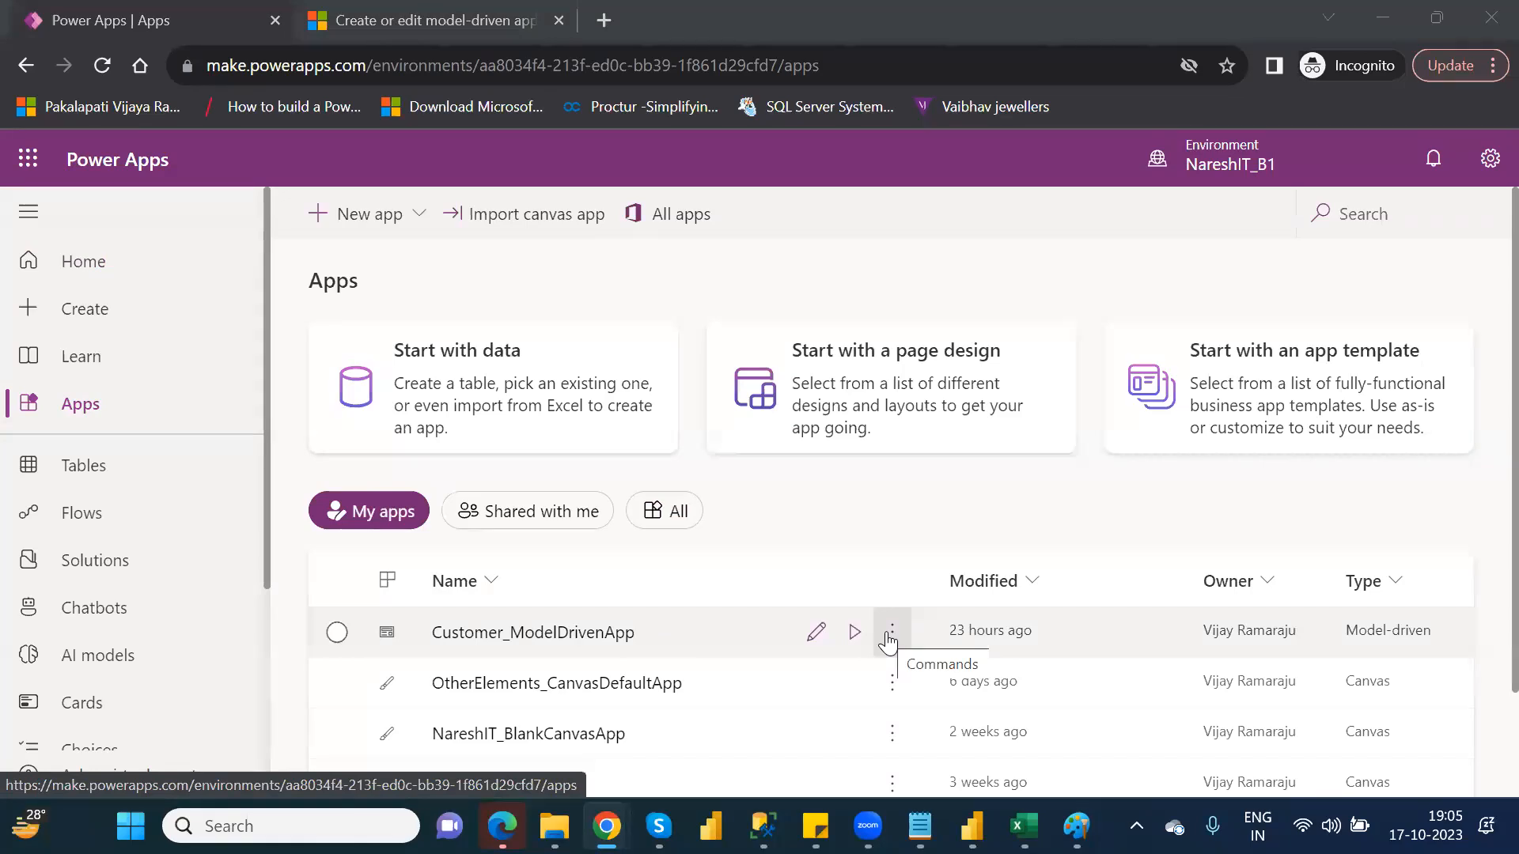
pyautogui.click(888, 639)
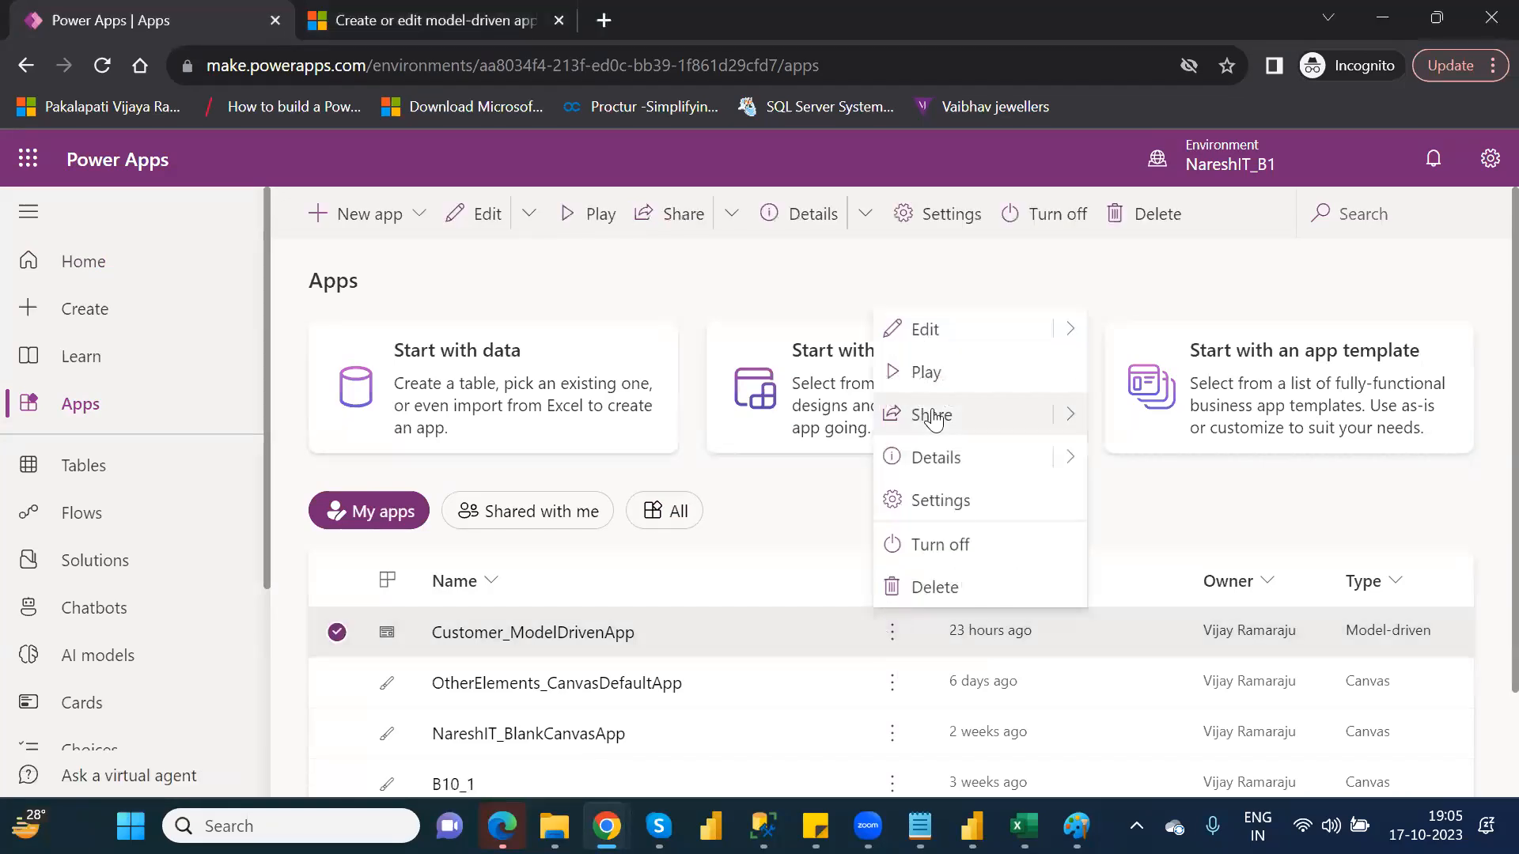
pyautogui.moveTo(1071, 414)
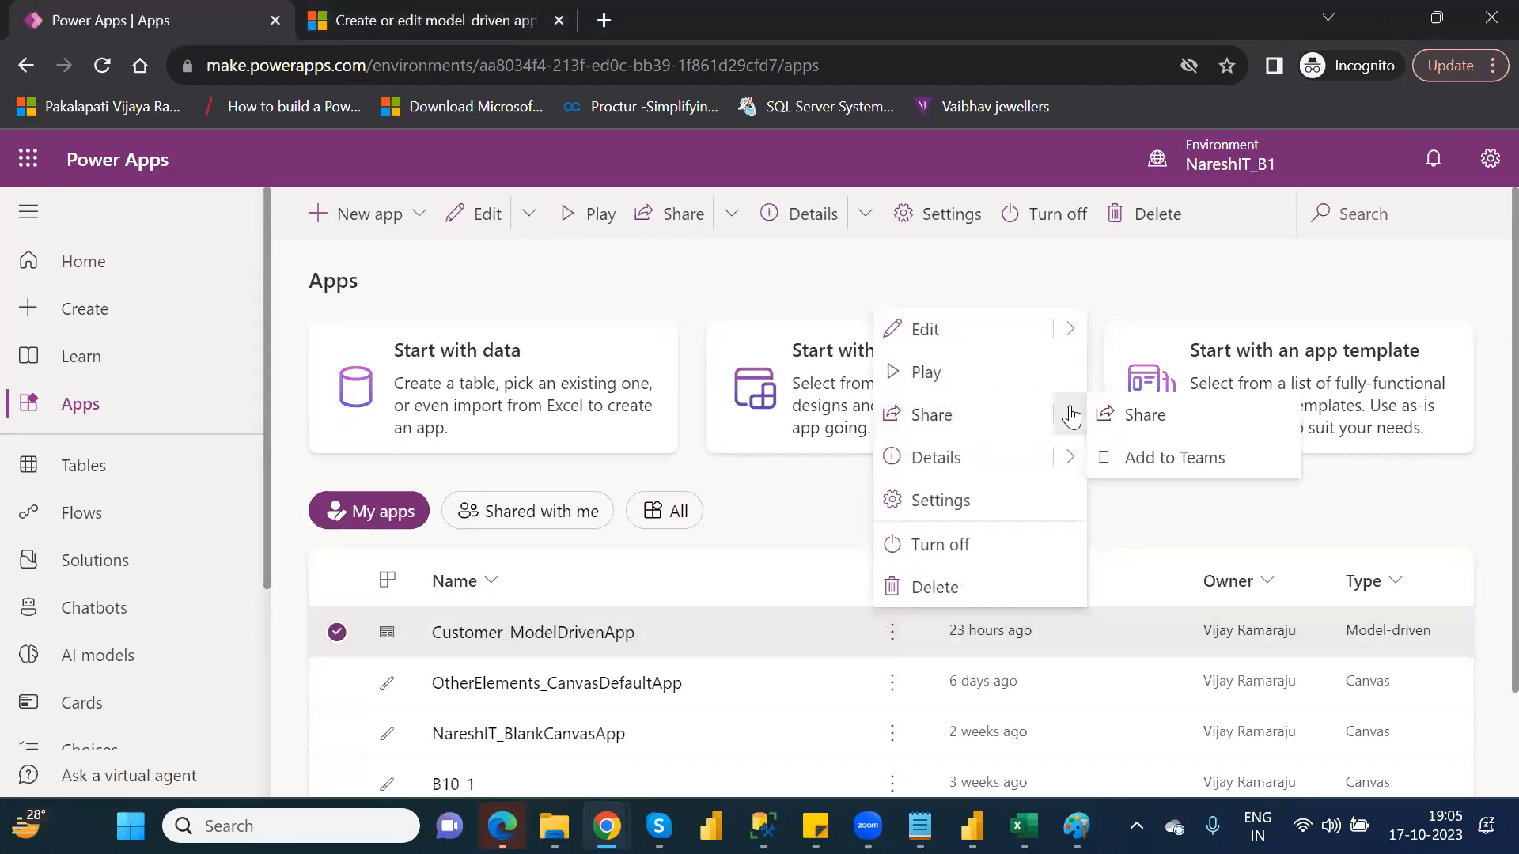
pyautogui.click(1145, 416)
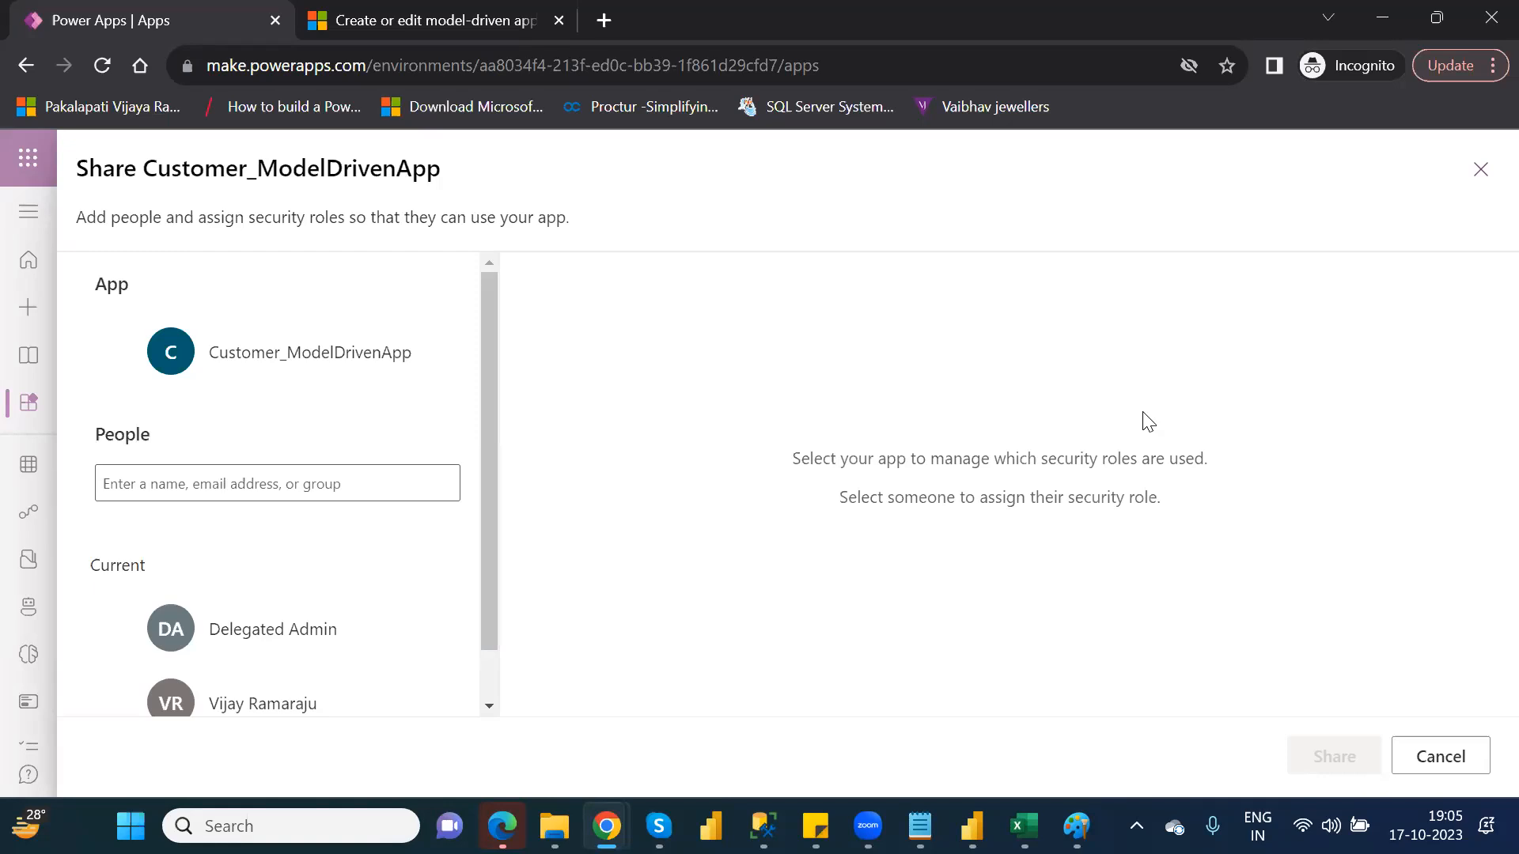
pyautogui.click(1480, 170)
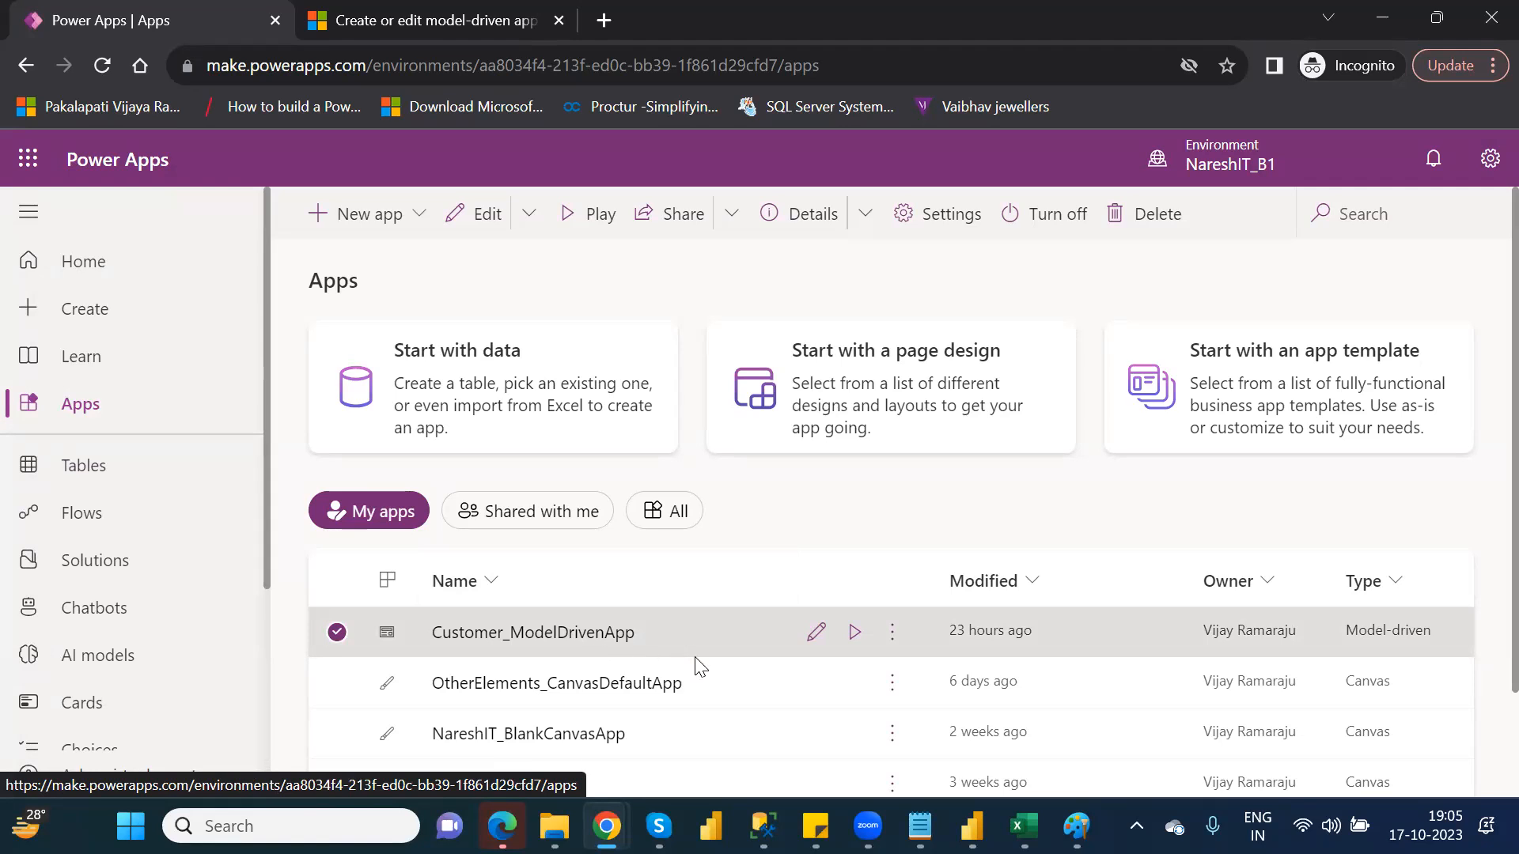
# Try sharing Customer_ModelDrivenApp with a user picked from the People search, then cancel the Share dialog
pyautogui.click(898, 646)
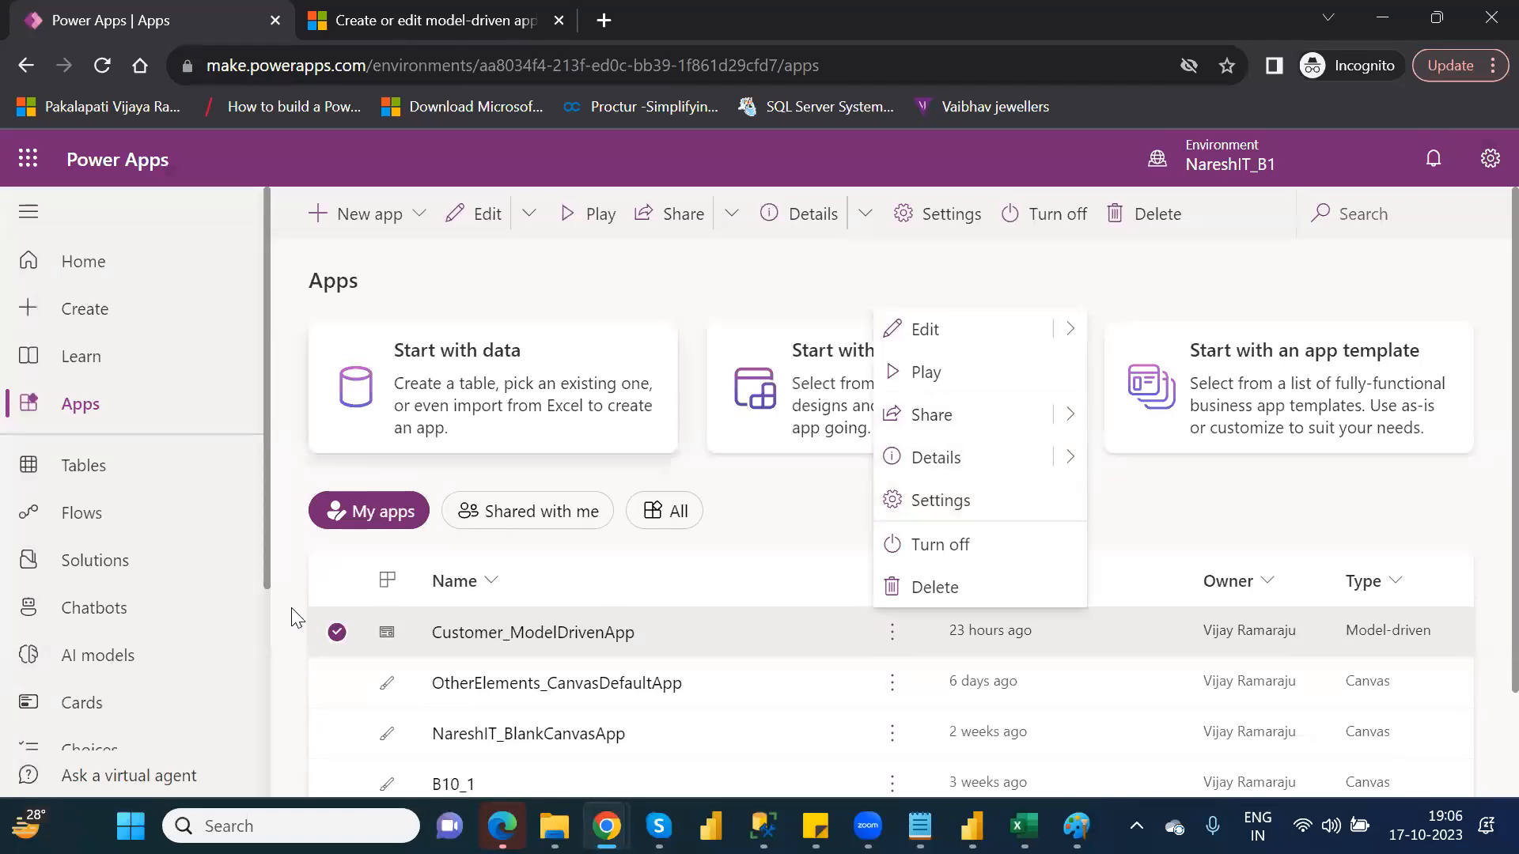
pyautogui.click(657, 222)
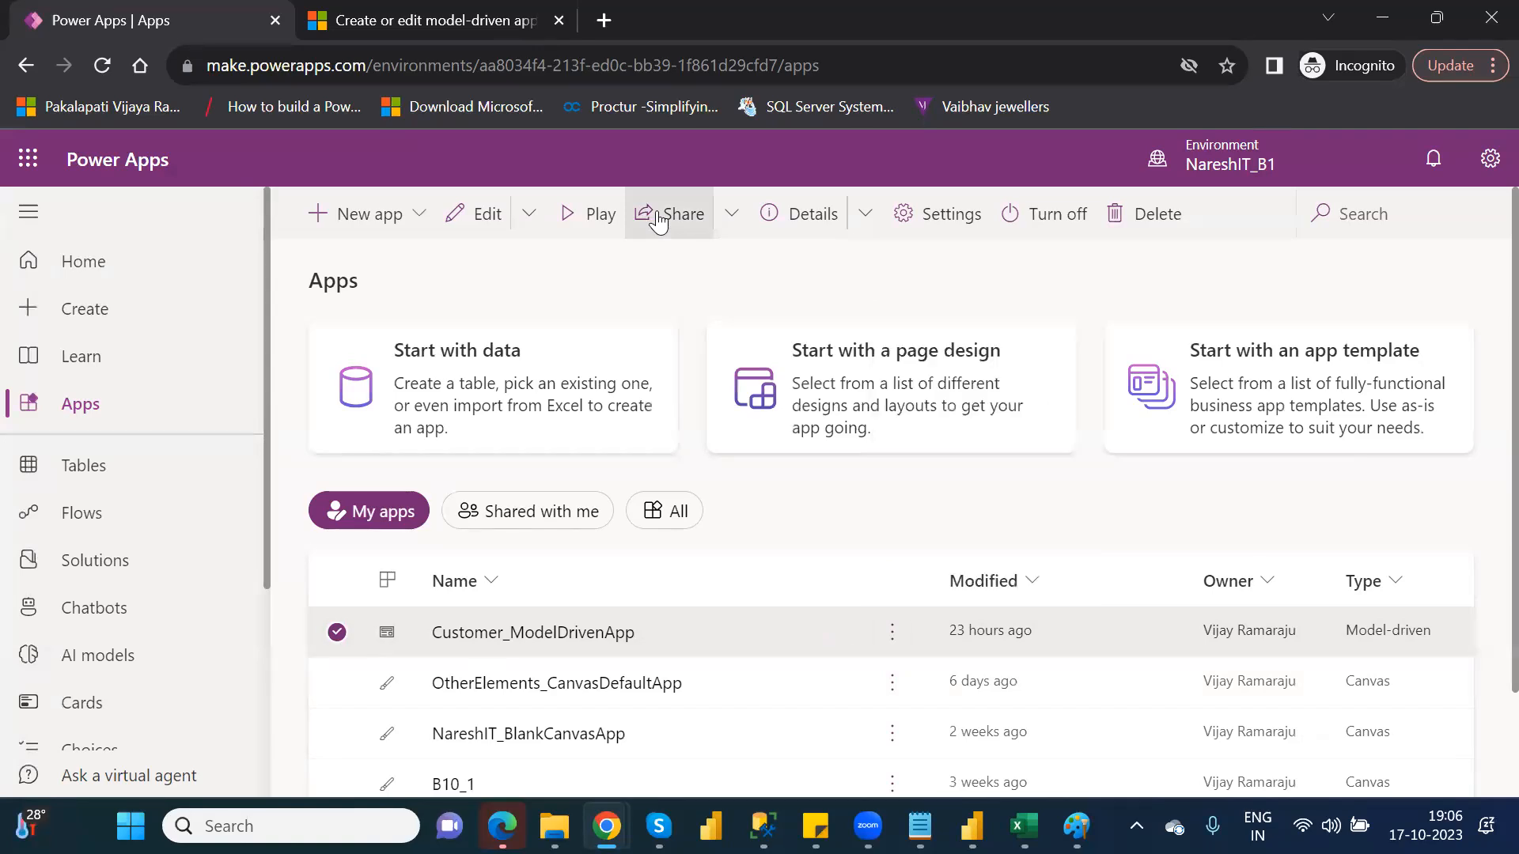
pyautogui.click(656, 220)
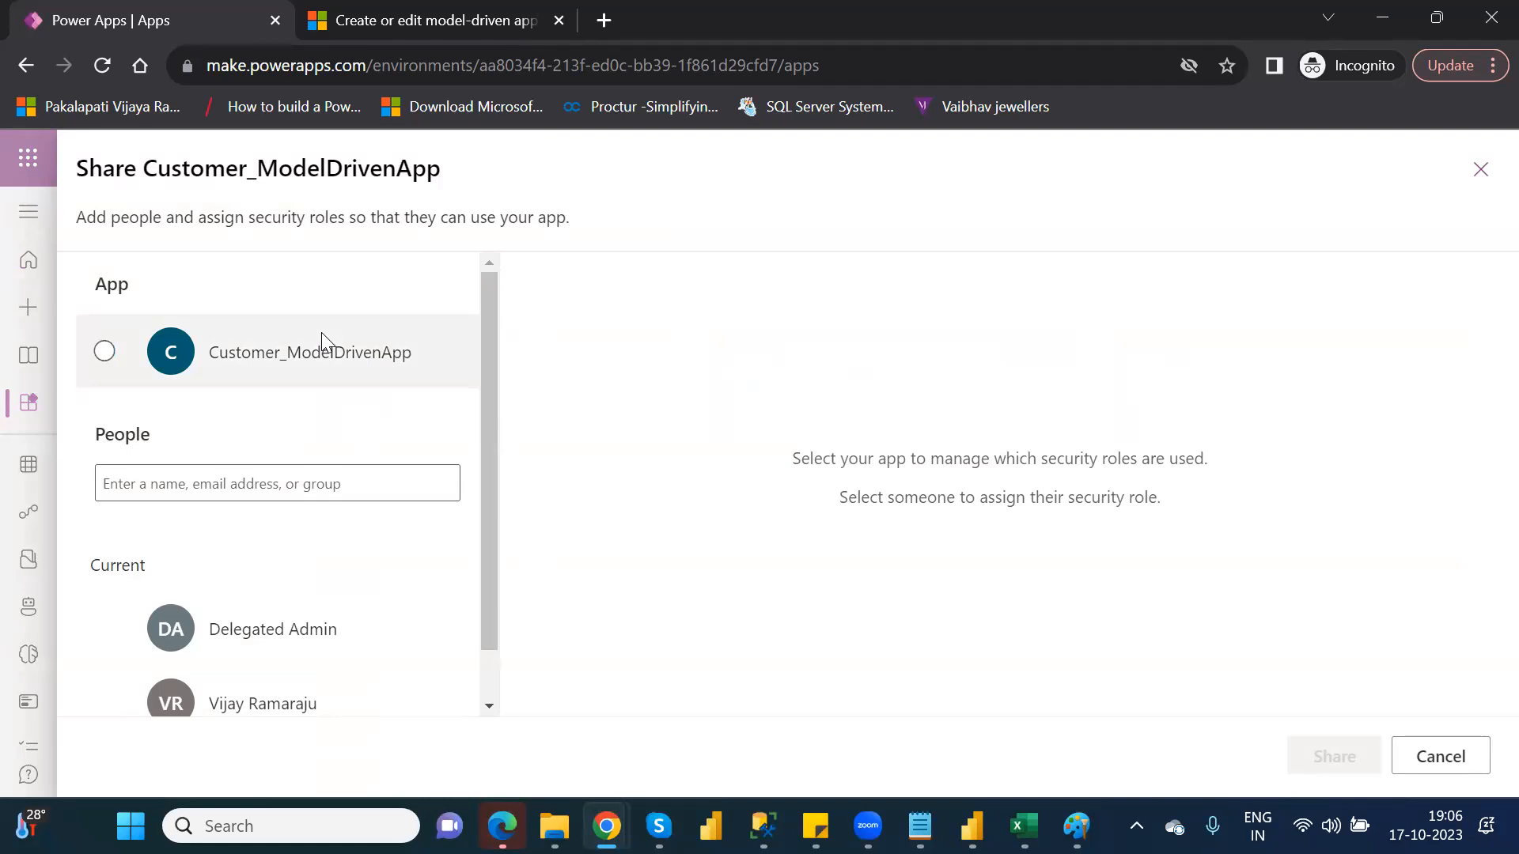
pyautogui.click(334, 496)
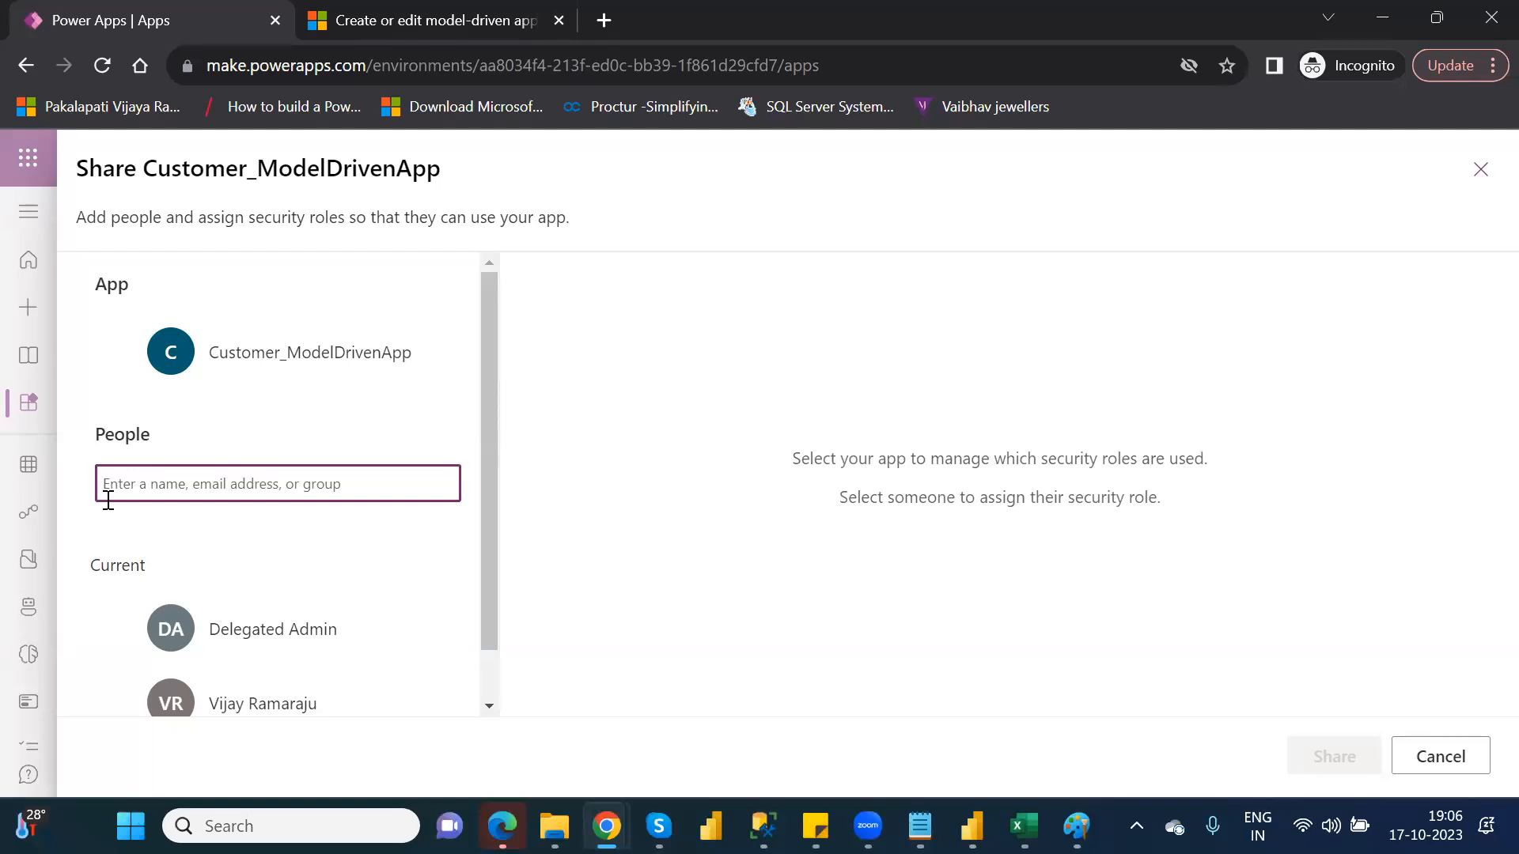
pyautogui.write('vijay')
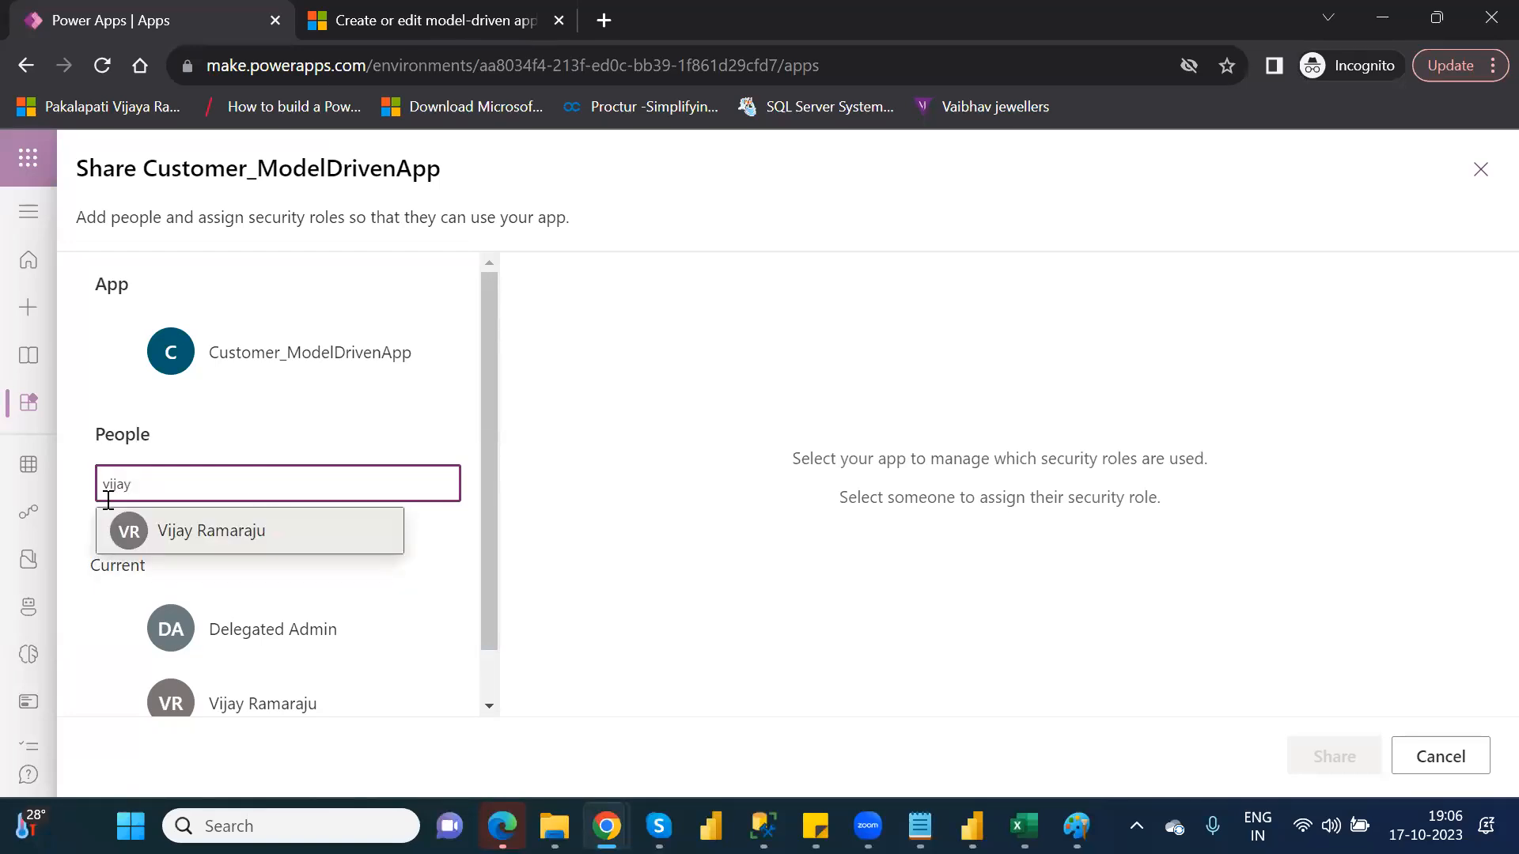
pyautogui.click(215, 535)
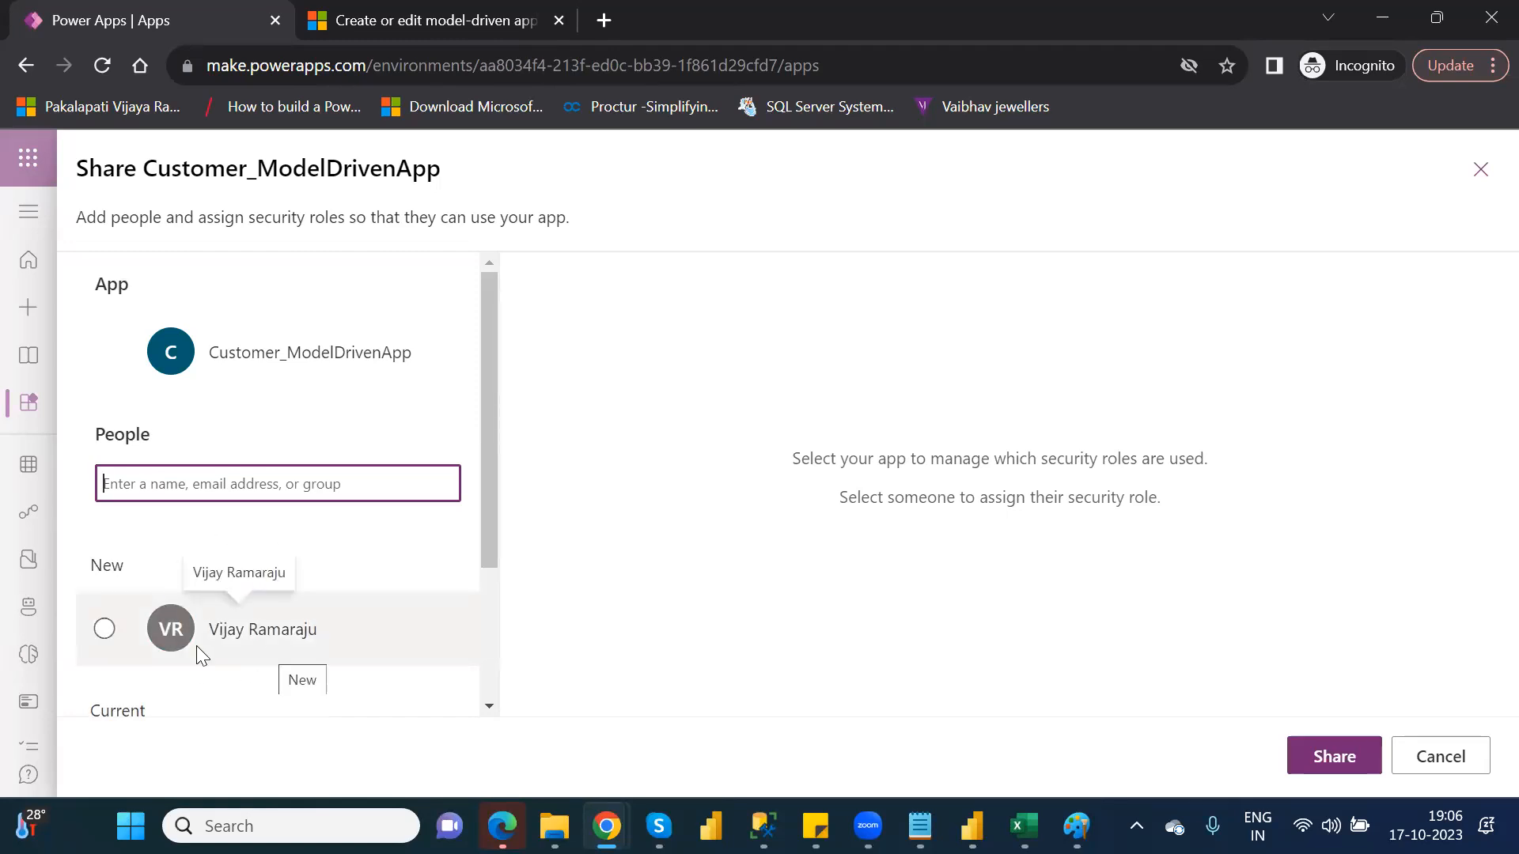
pyautogui.click(105, 637)
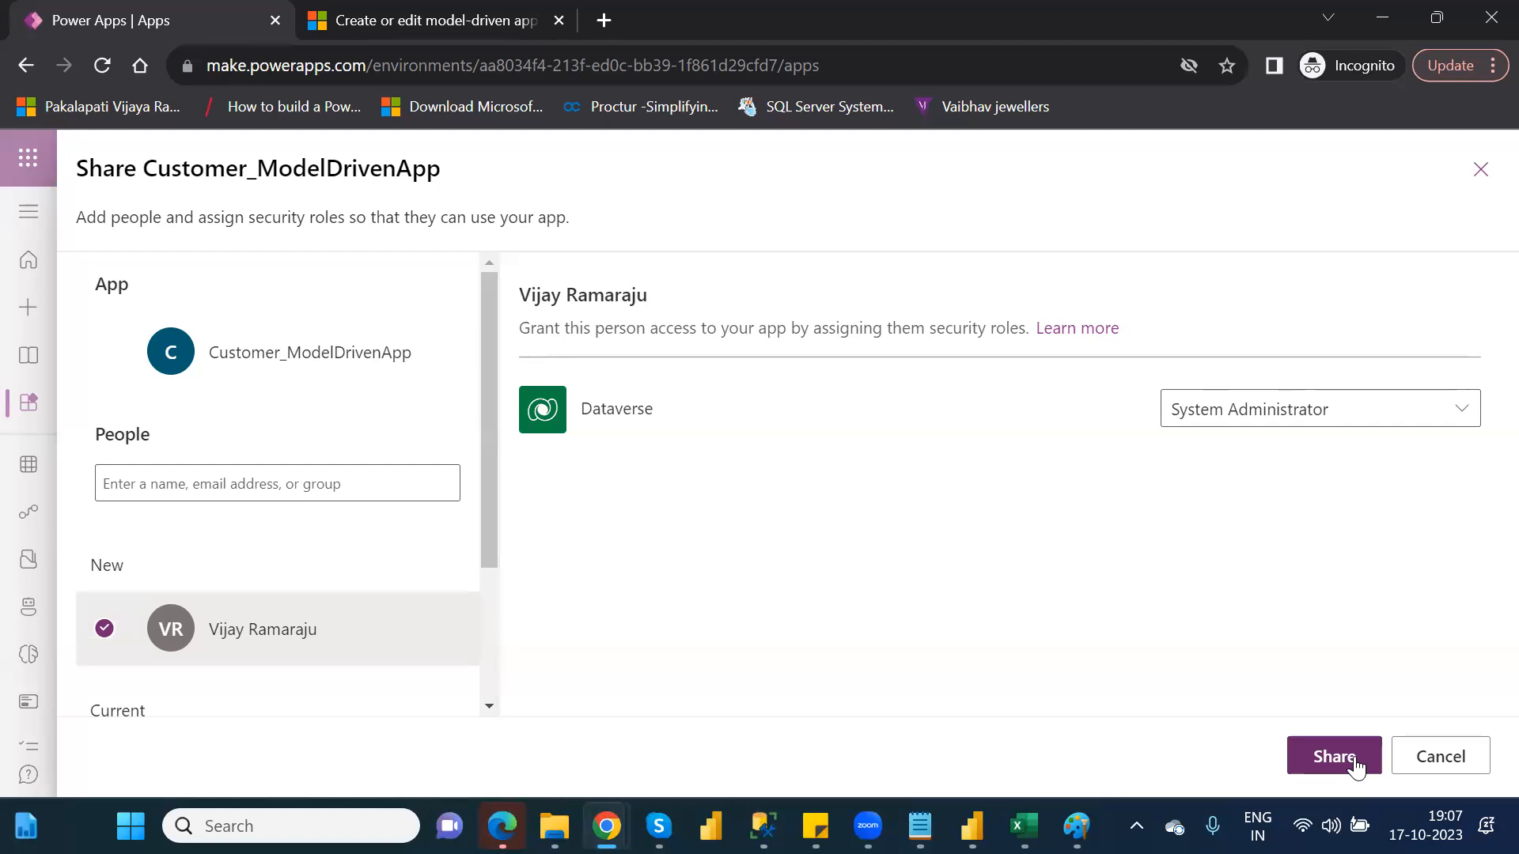
pyautogui.click(258, 495)
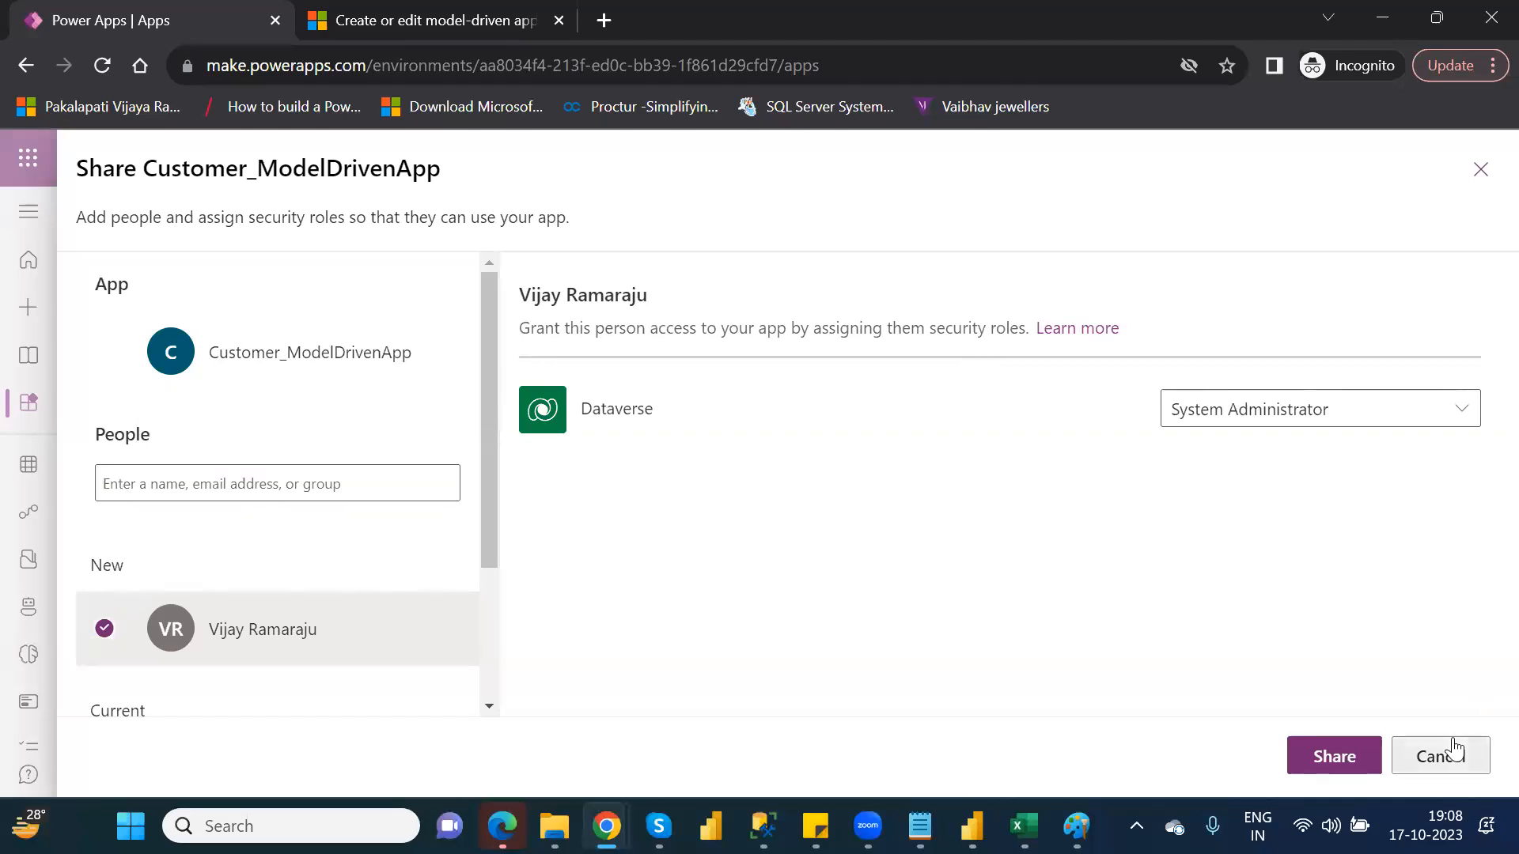
pyautogui.click(1454, 755)
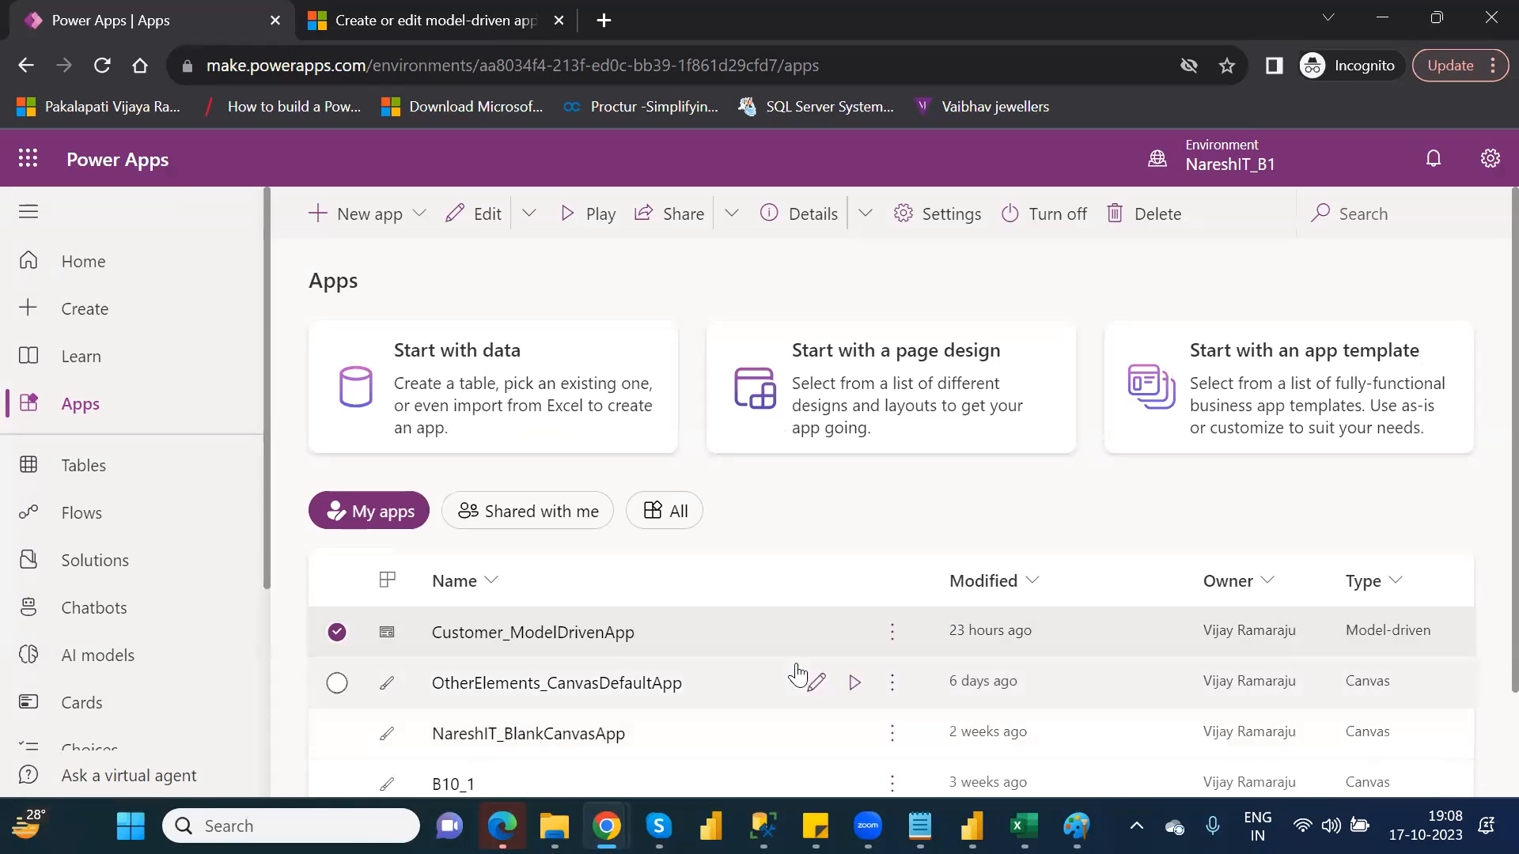
# Open the details page of Customer_ModelDrivenApp and copy its web link
pyautogui.click(894, 637)
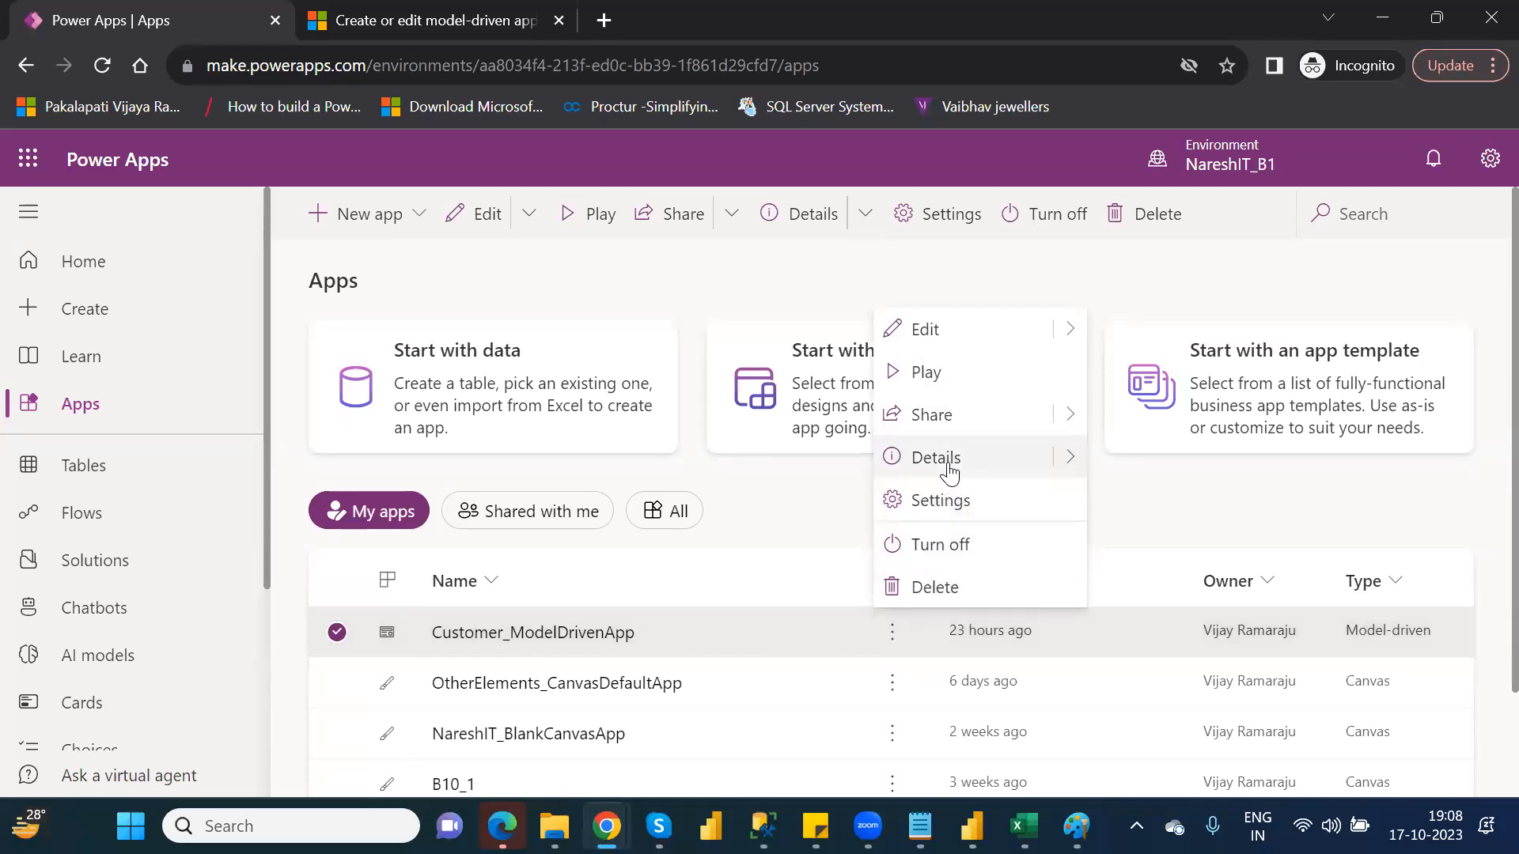
pyautogui.click(949, 459)
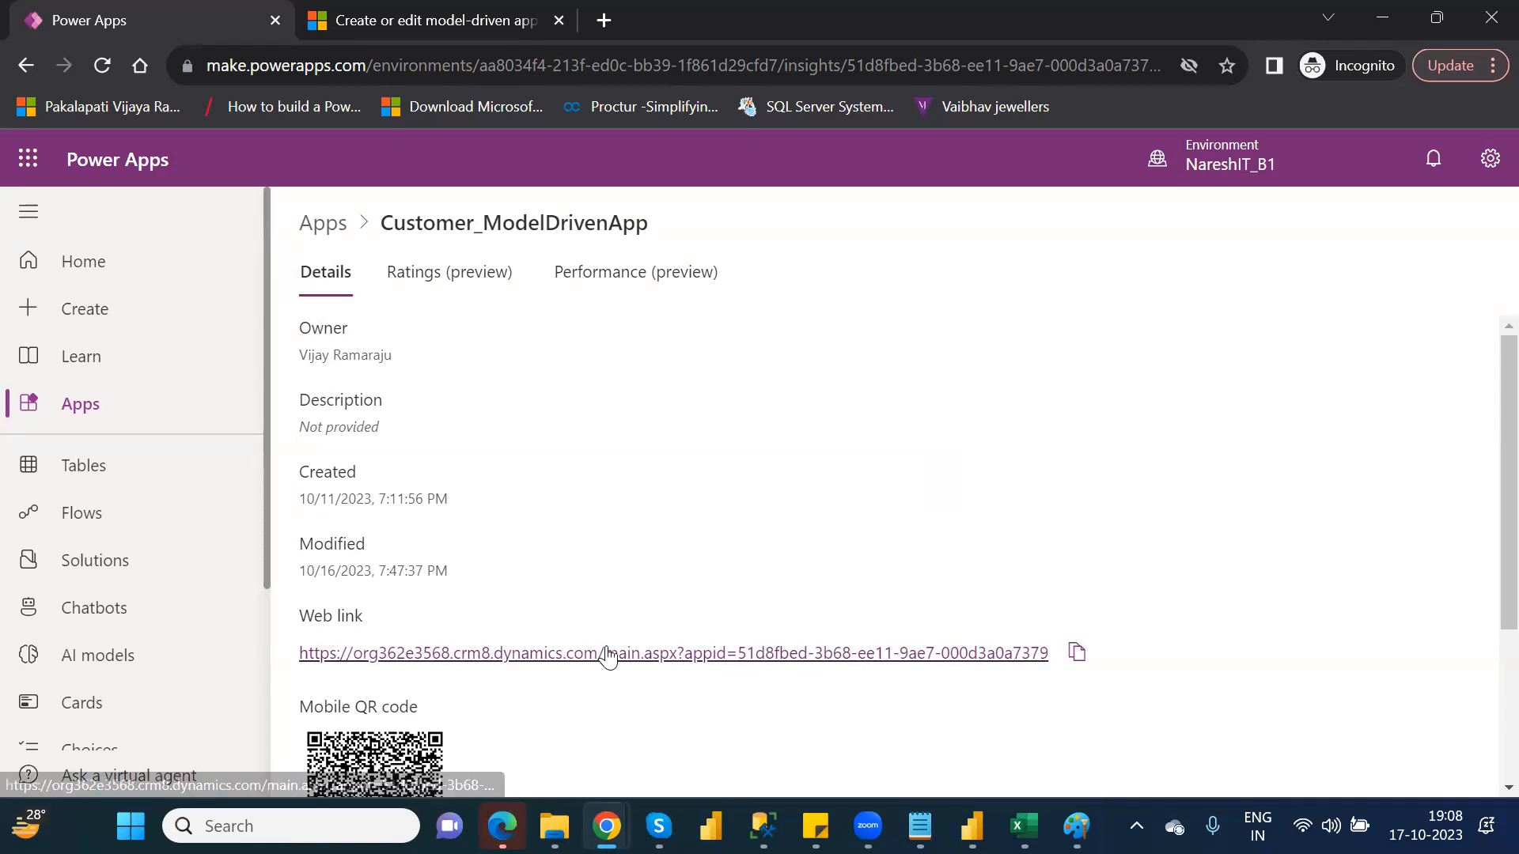
pyautogui.click(1078, 653)
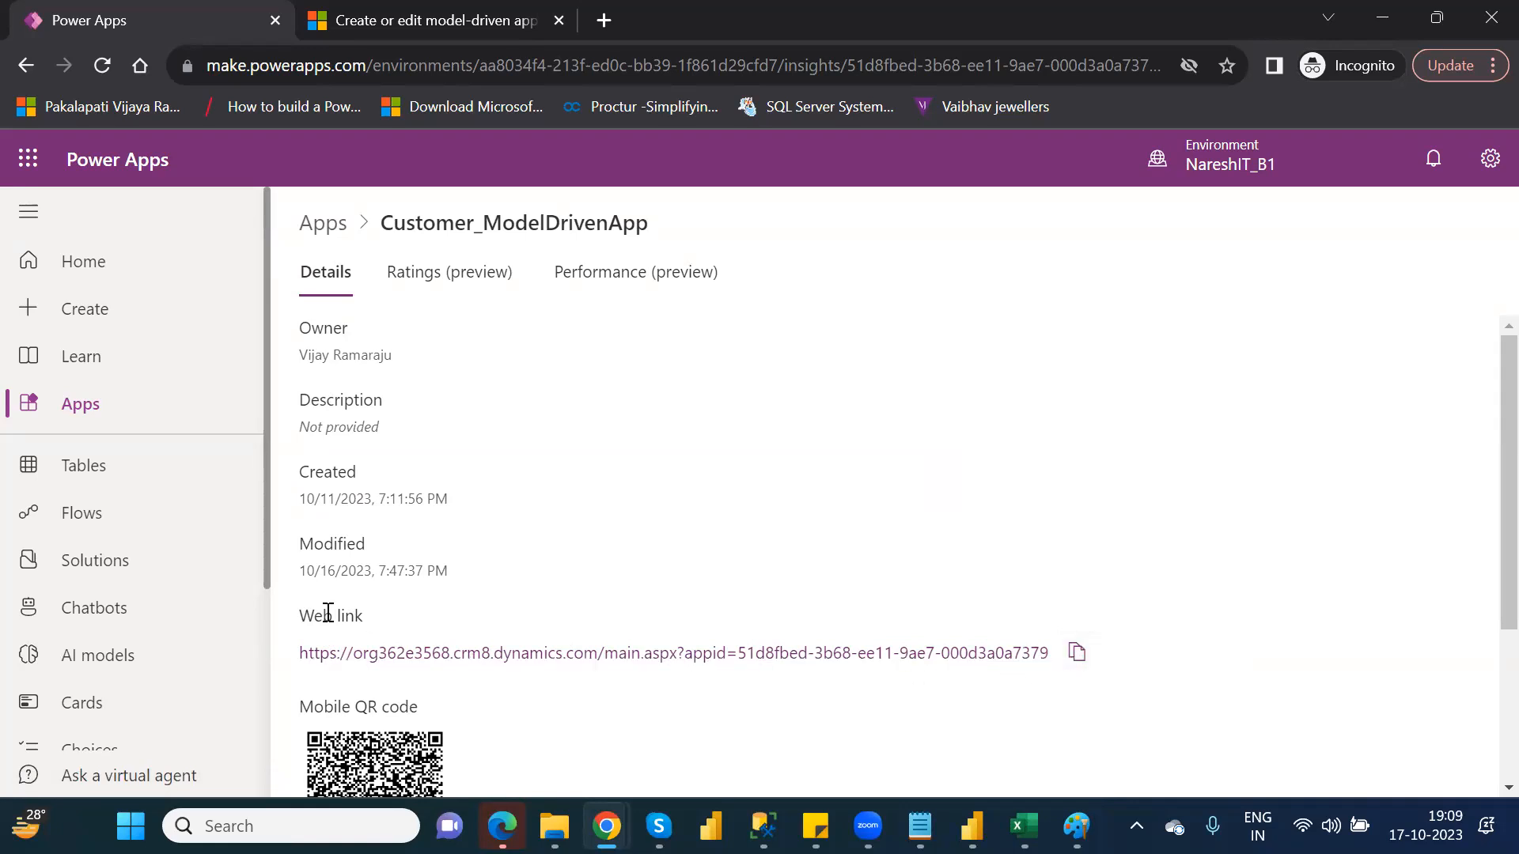
# Open the copied web link of the app in a new browser tab
pyautogui.moveTo(317, 652); pyautogui.dragTo(419, 646)
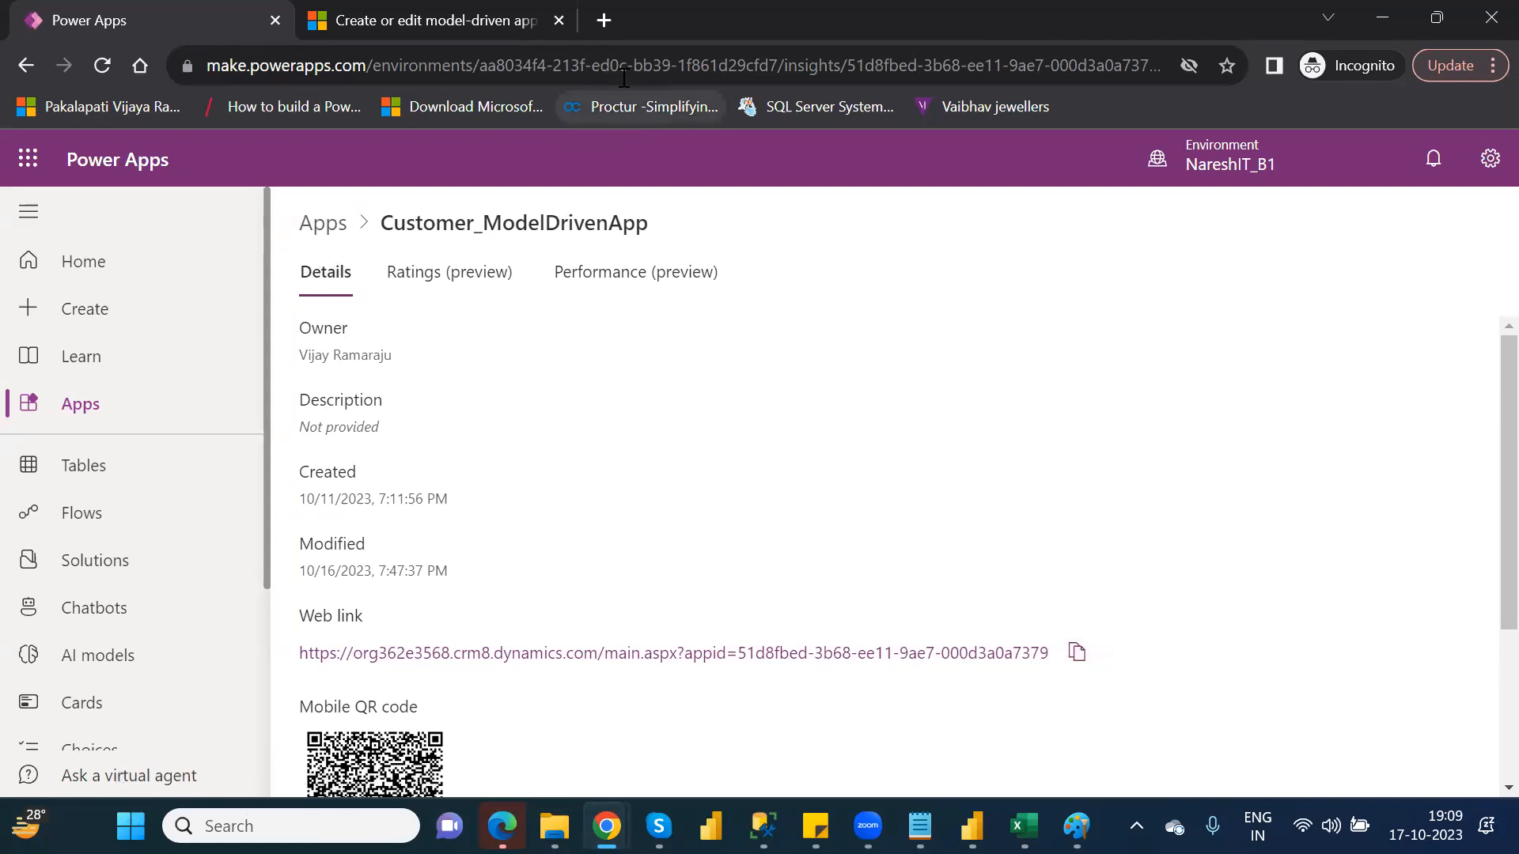
pyautogui.click(605, 33)
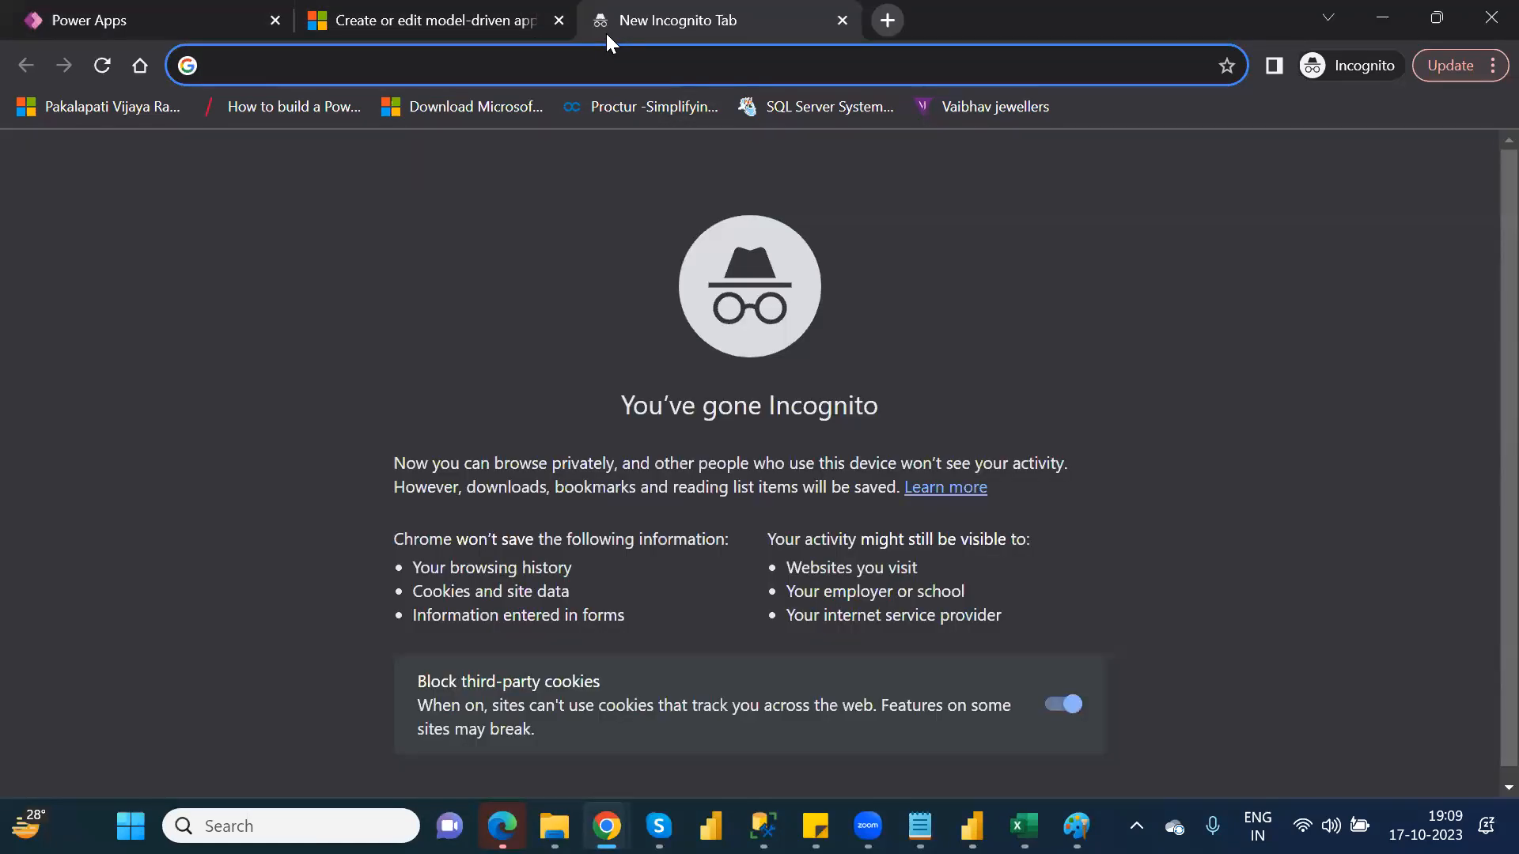
pyautogui.write('https://org362e3568.crm8.dynamics.com/main.aspx?appid=51d8fbed-3b68-ee11-9ae7-000d3a0a7379')
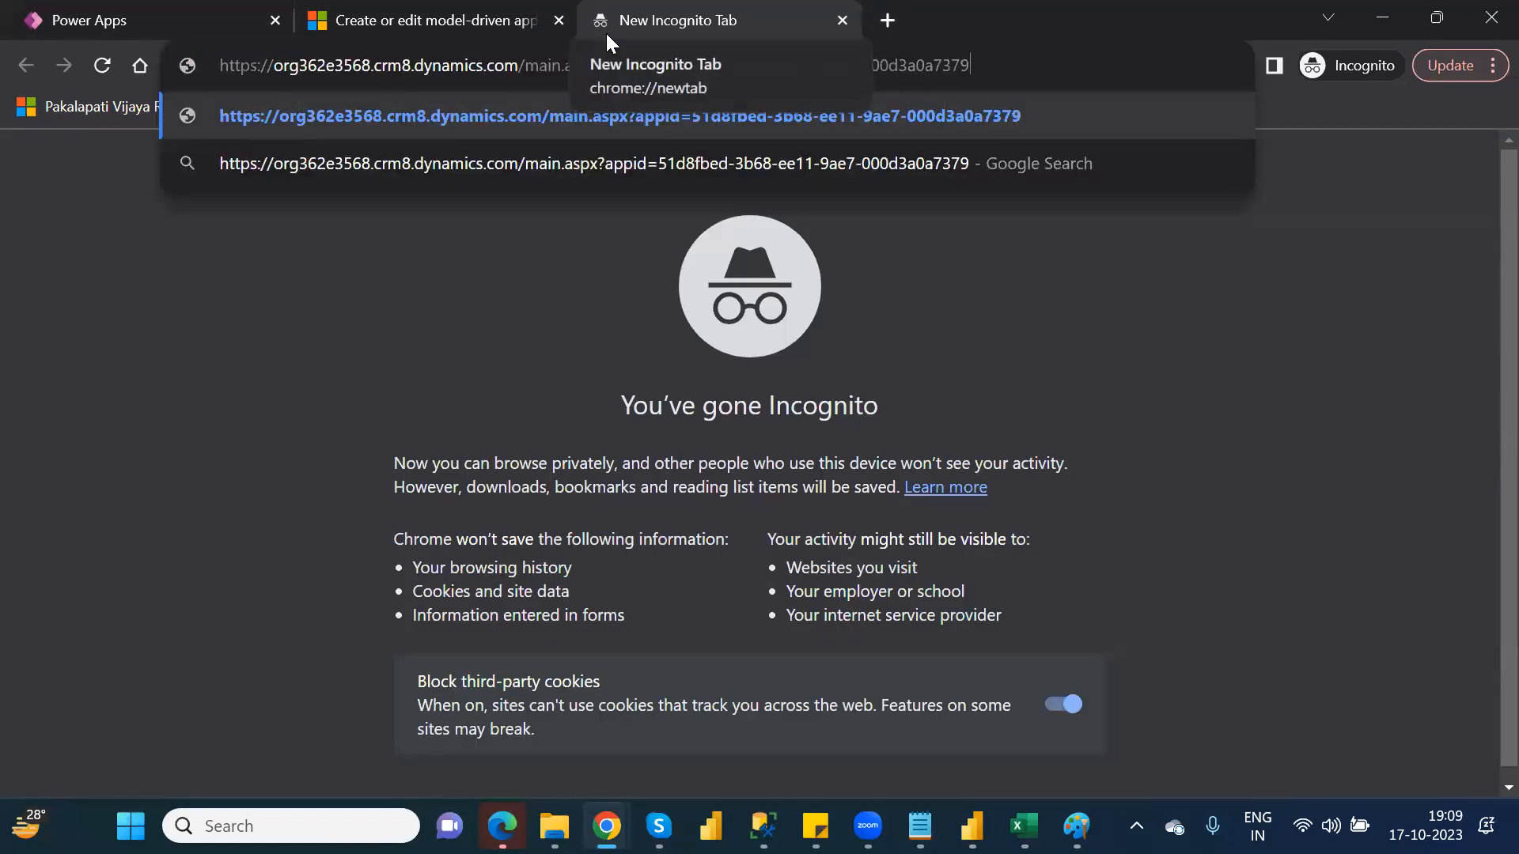
pyautogui.press('Return')
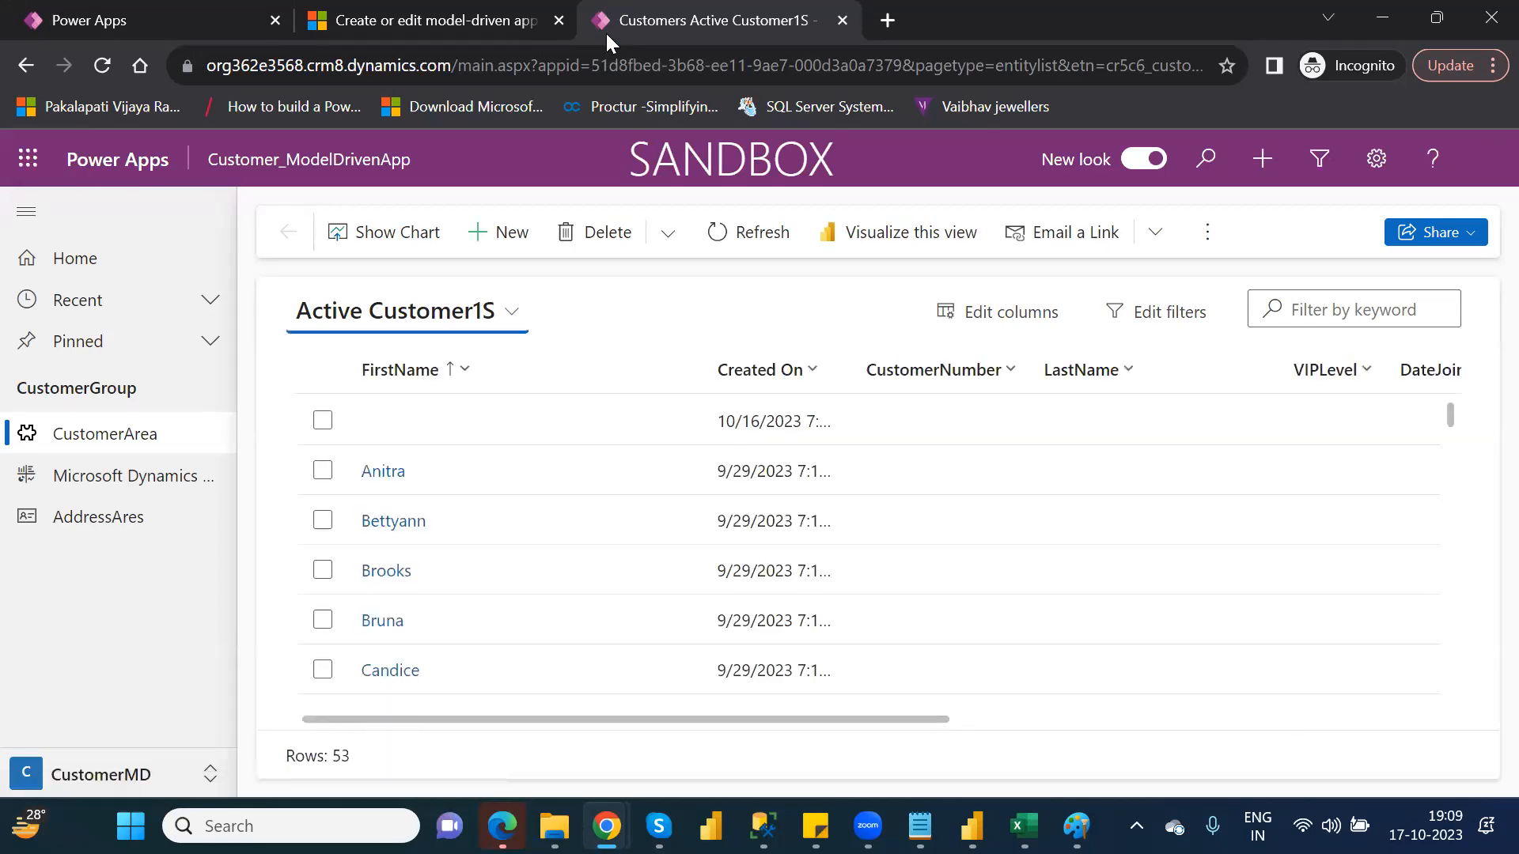
# Close the app tab and scroll through the app's details page
pyautogui.click(842, 20)
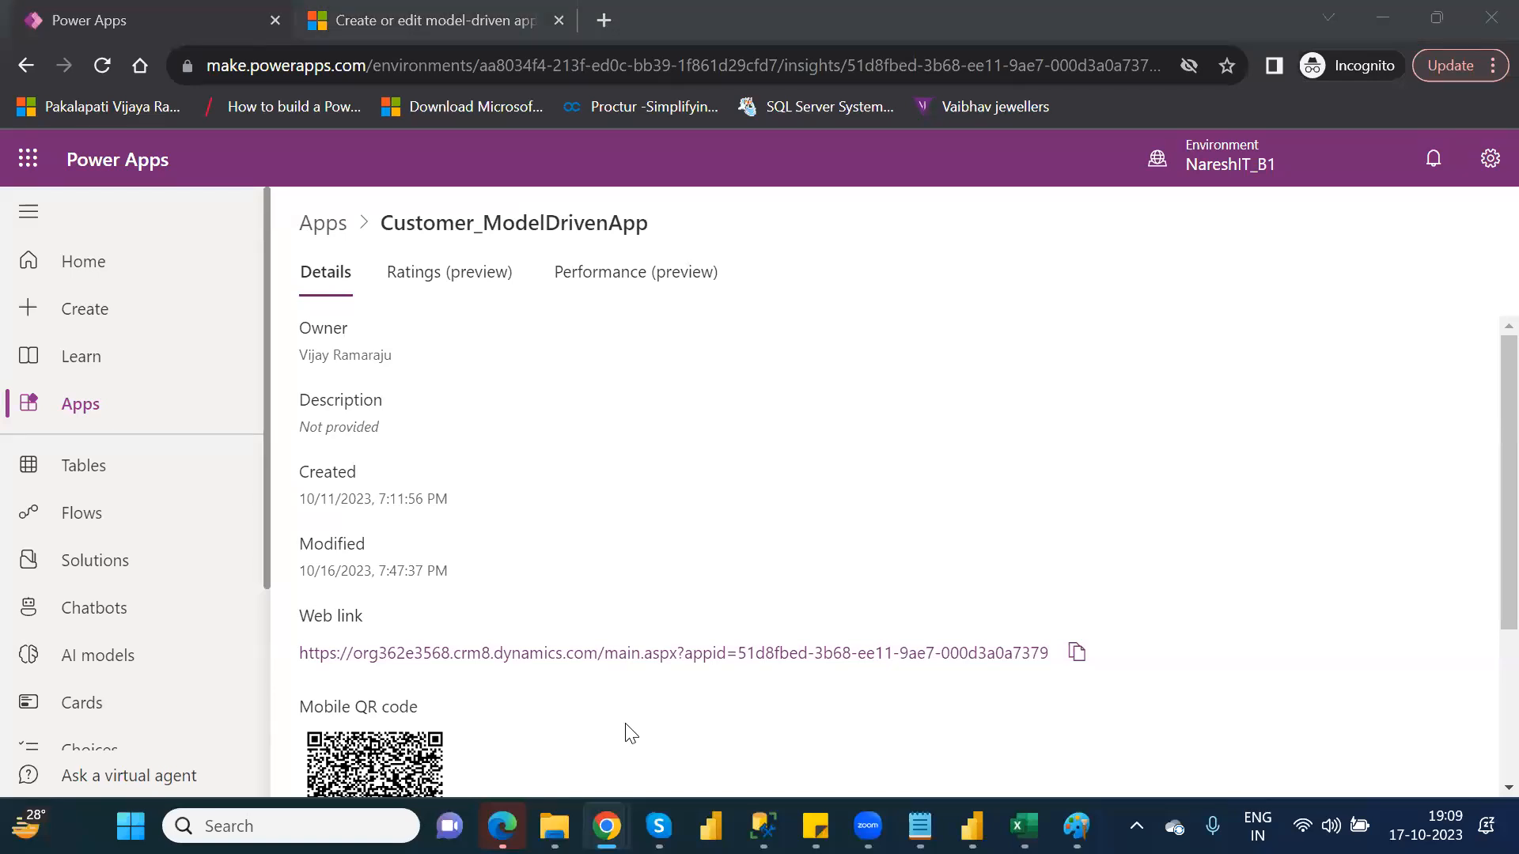
pyautogui.click(1485, 551)
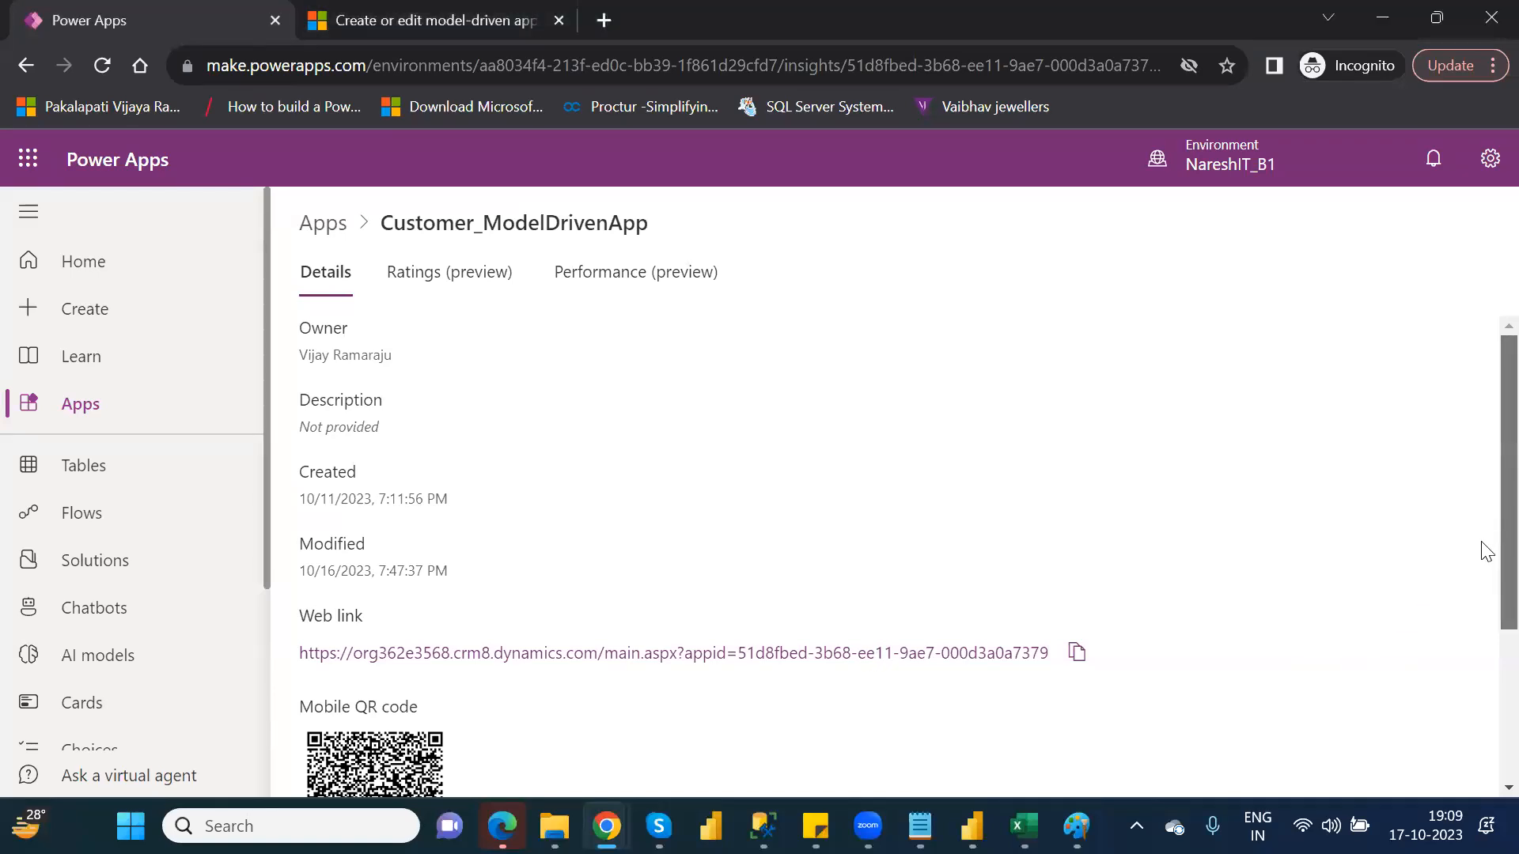
pyautogui.scroll(-3, 1483, 617)
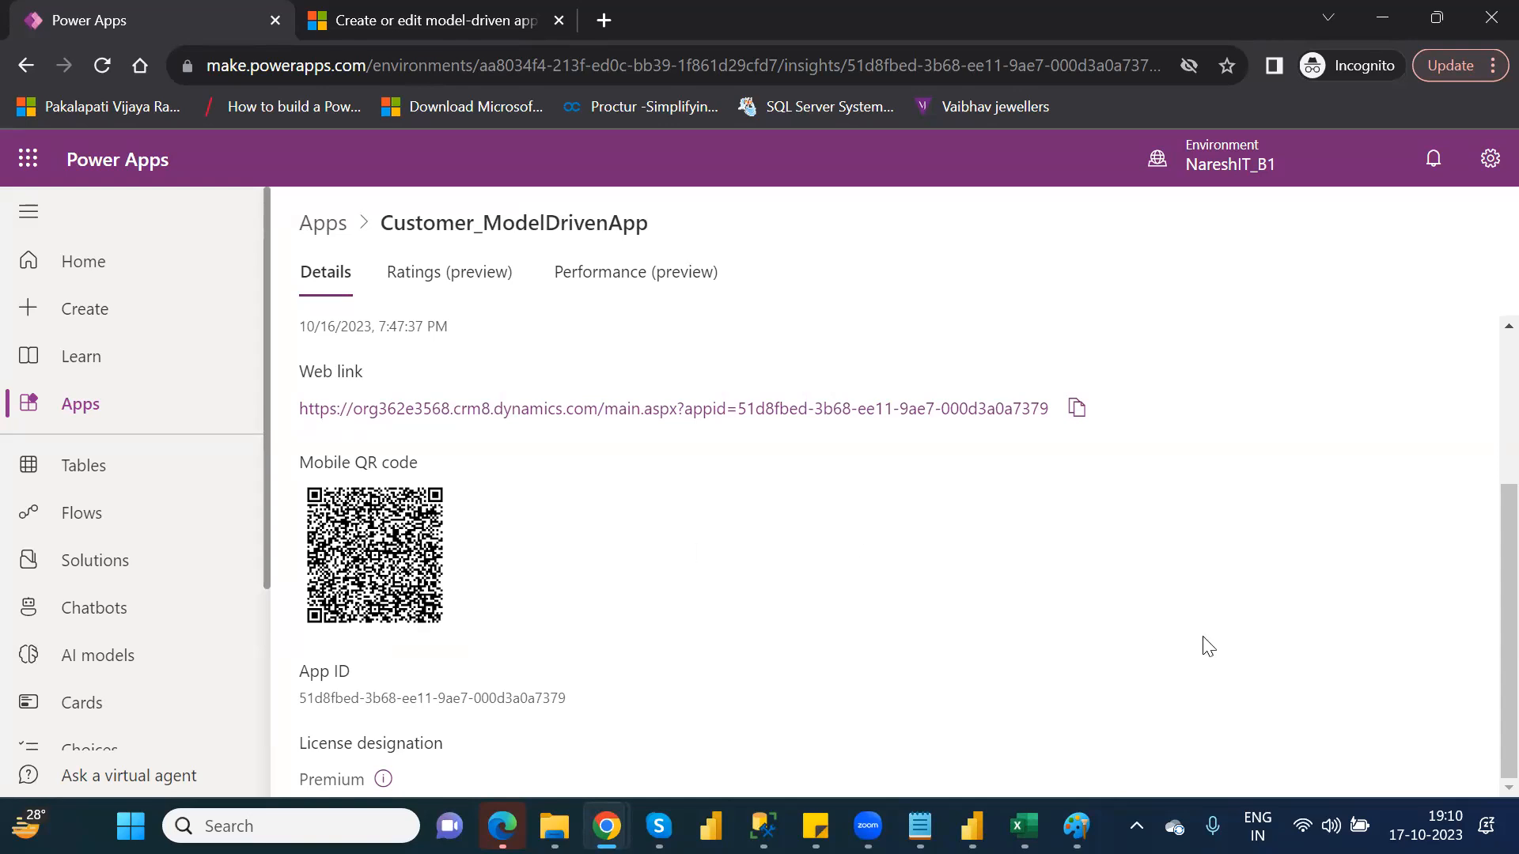
pyautogui.scroll(2, 1487, 554)
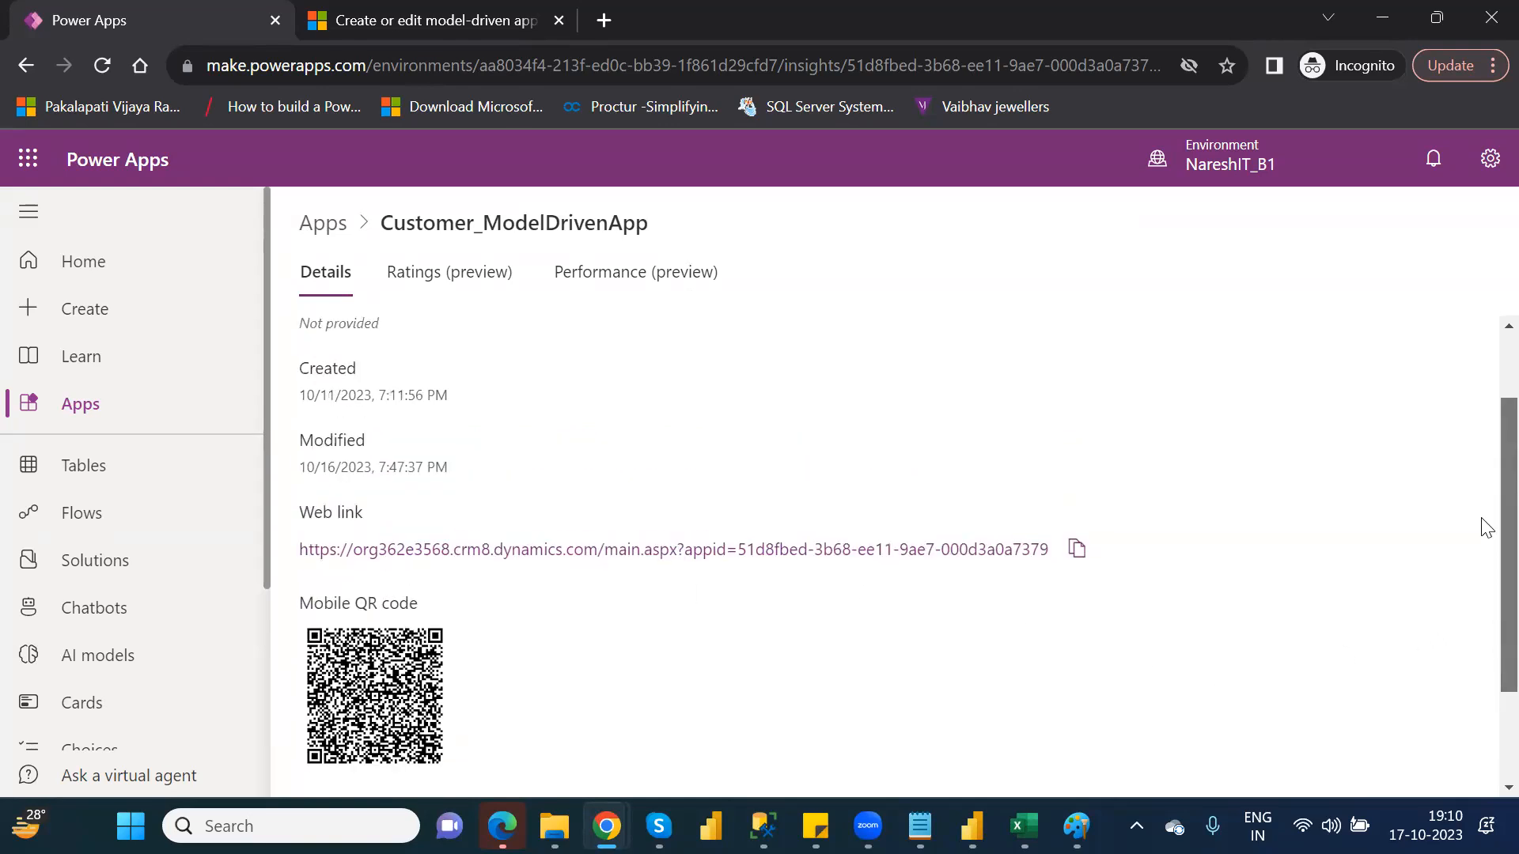
pyautogui.scroll(1, 1485, 514)
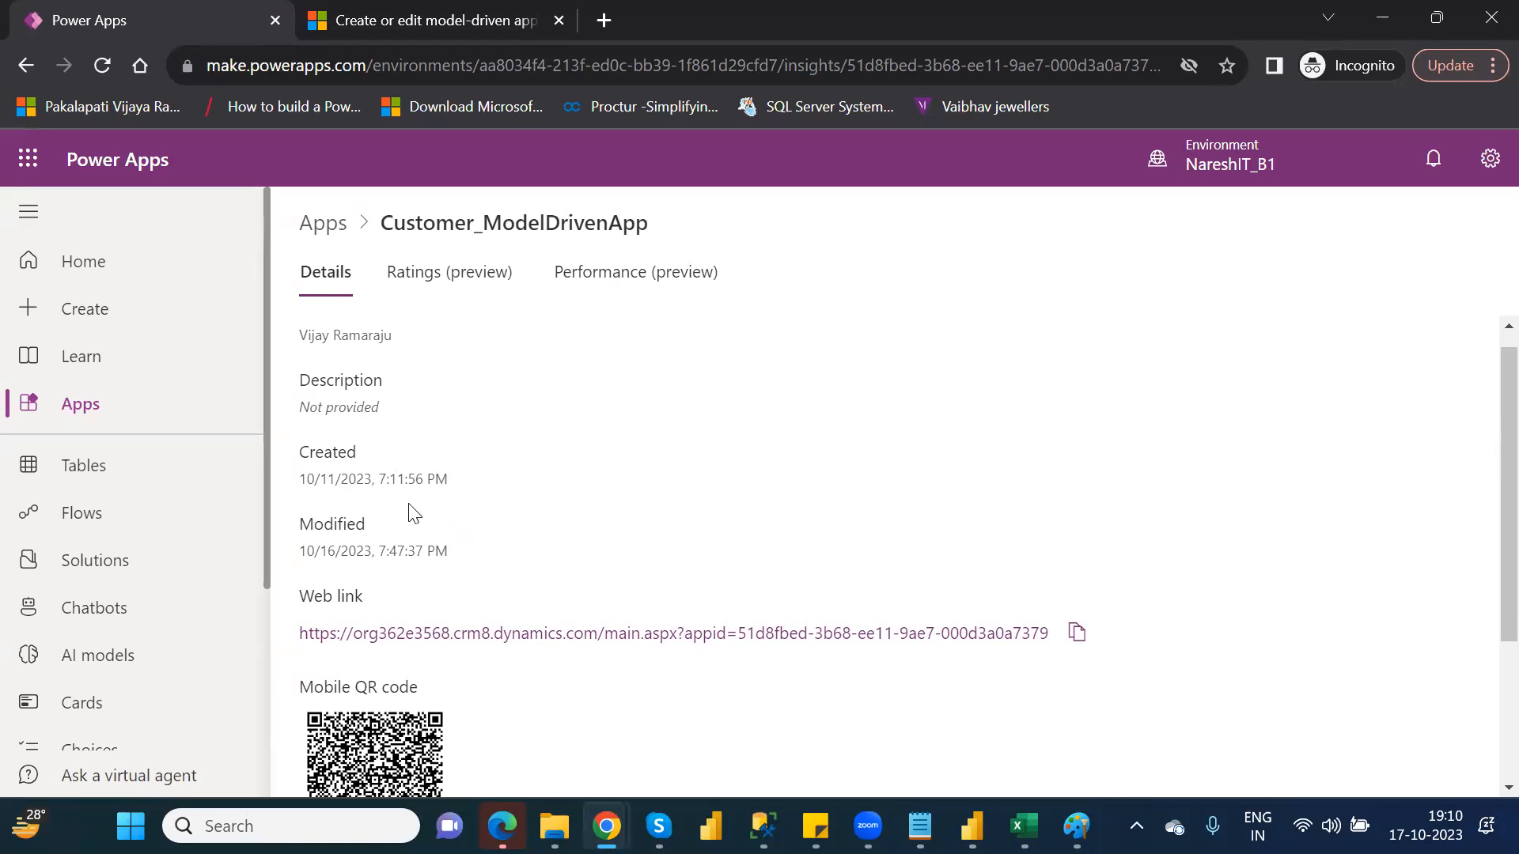
# View the app's Ratings and Performance insights, close the insight pane, and return to Details
pyautogui.click(393, 279)
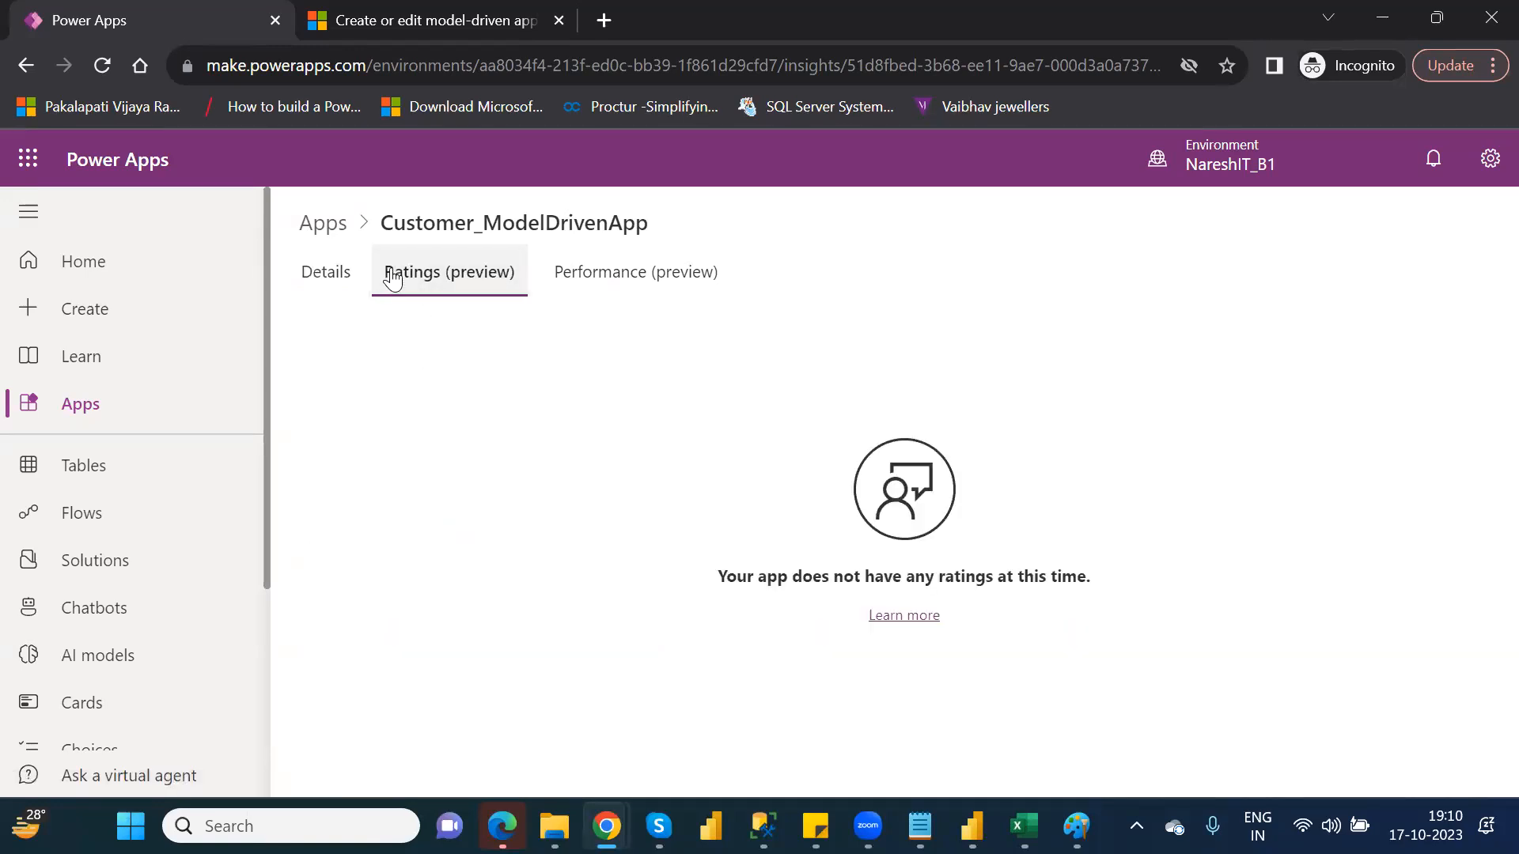
pyautogui.click(597, 278)
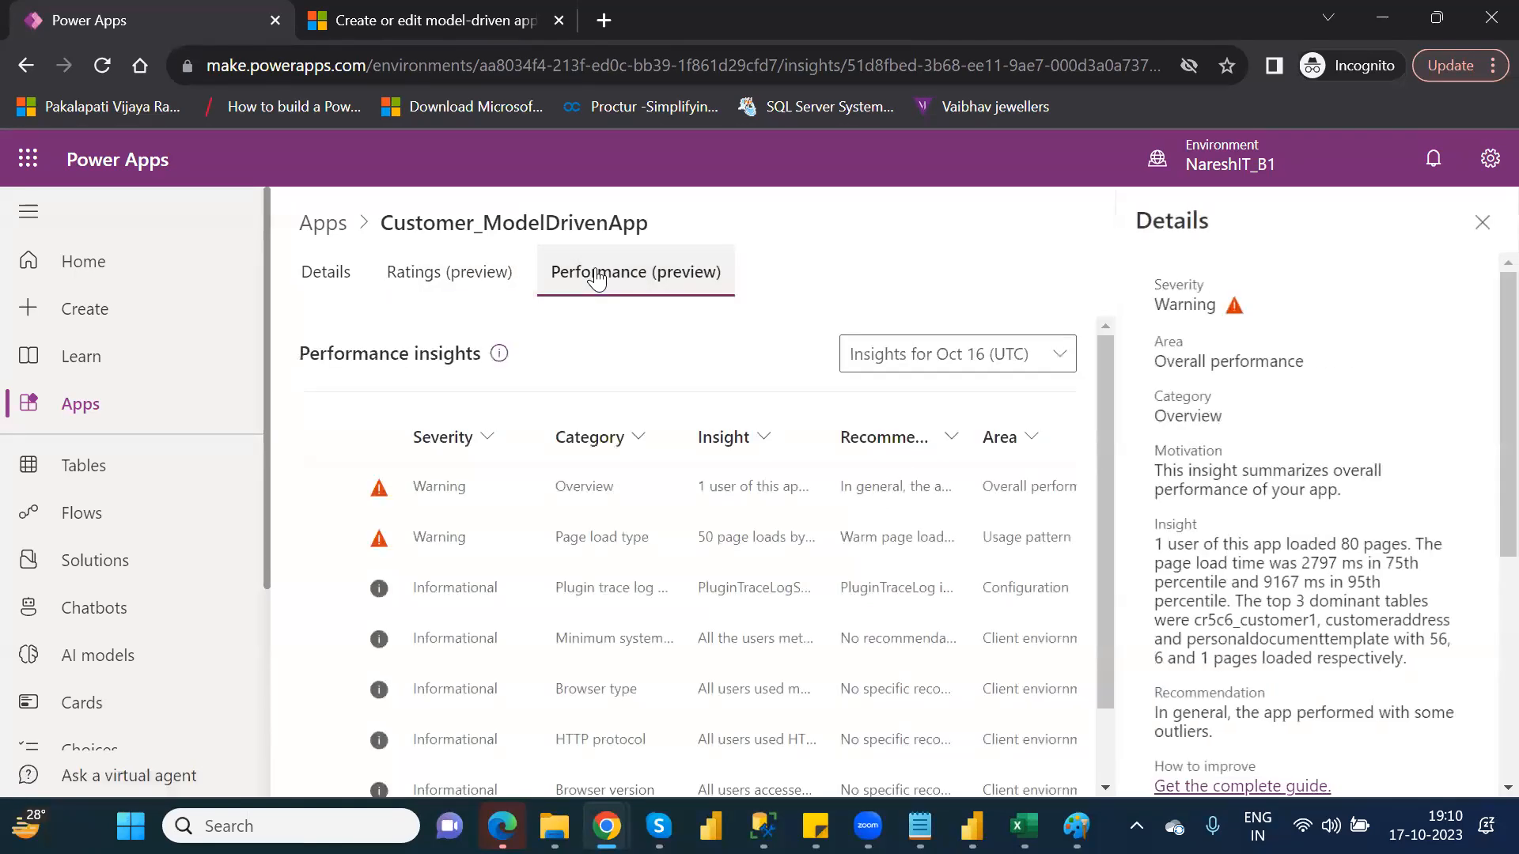
pyautogui.click(1481, 224)
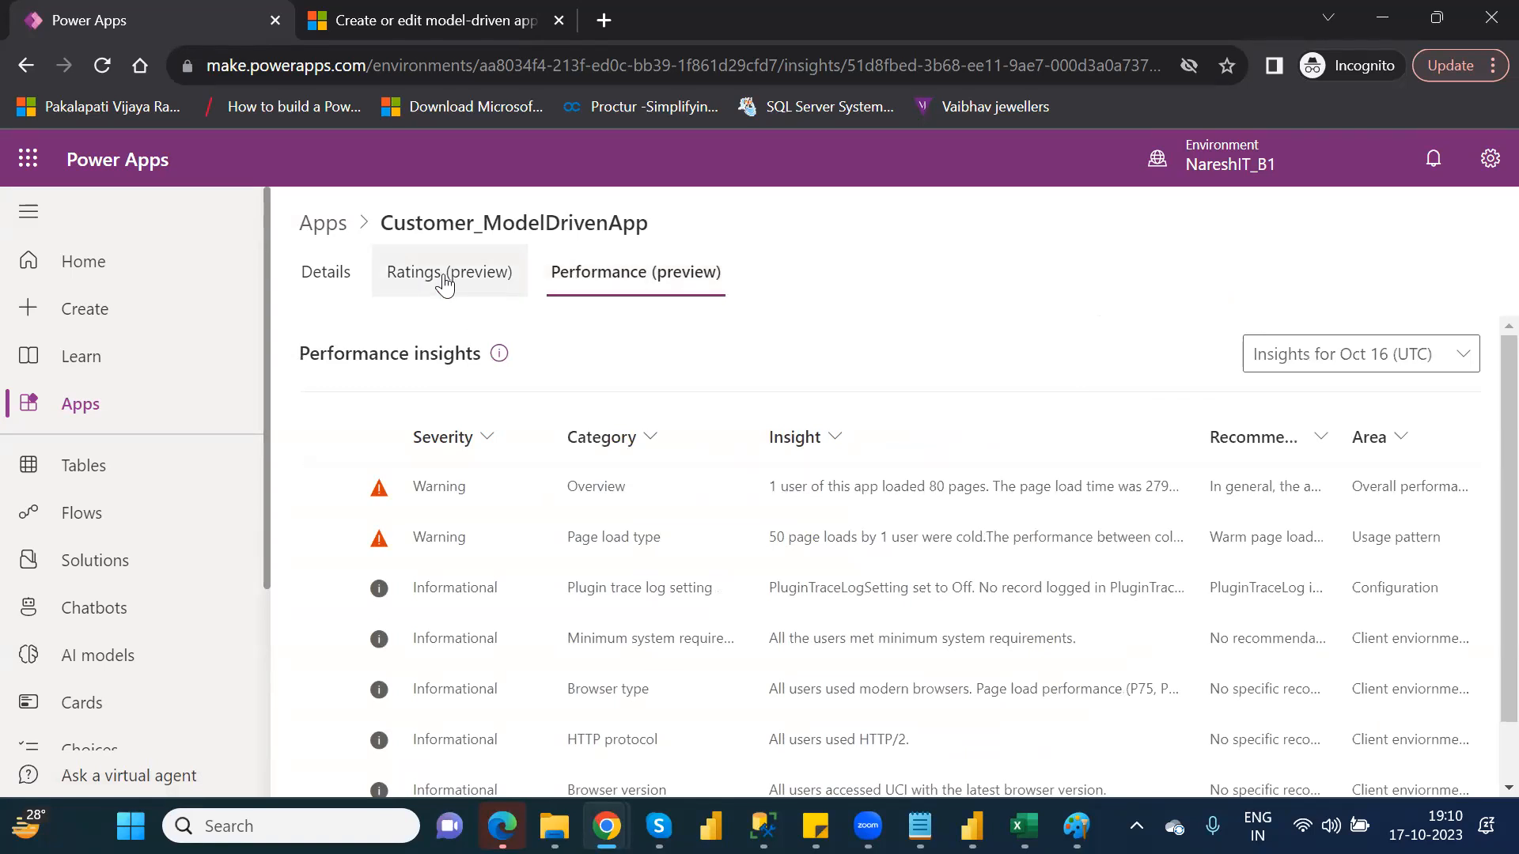
pyautogui.click(339, 290)
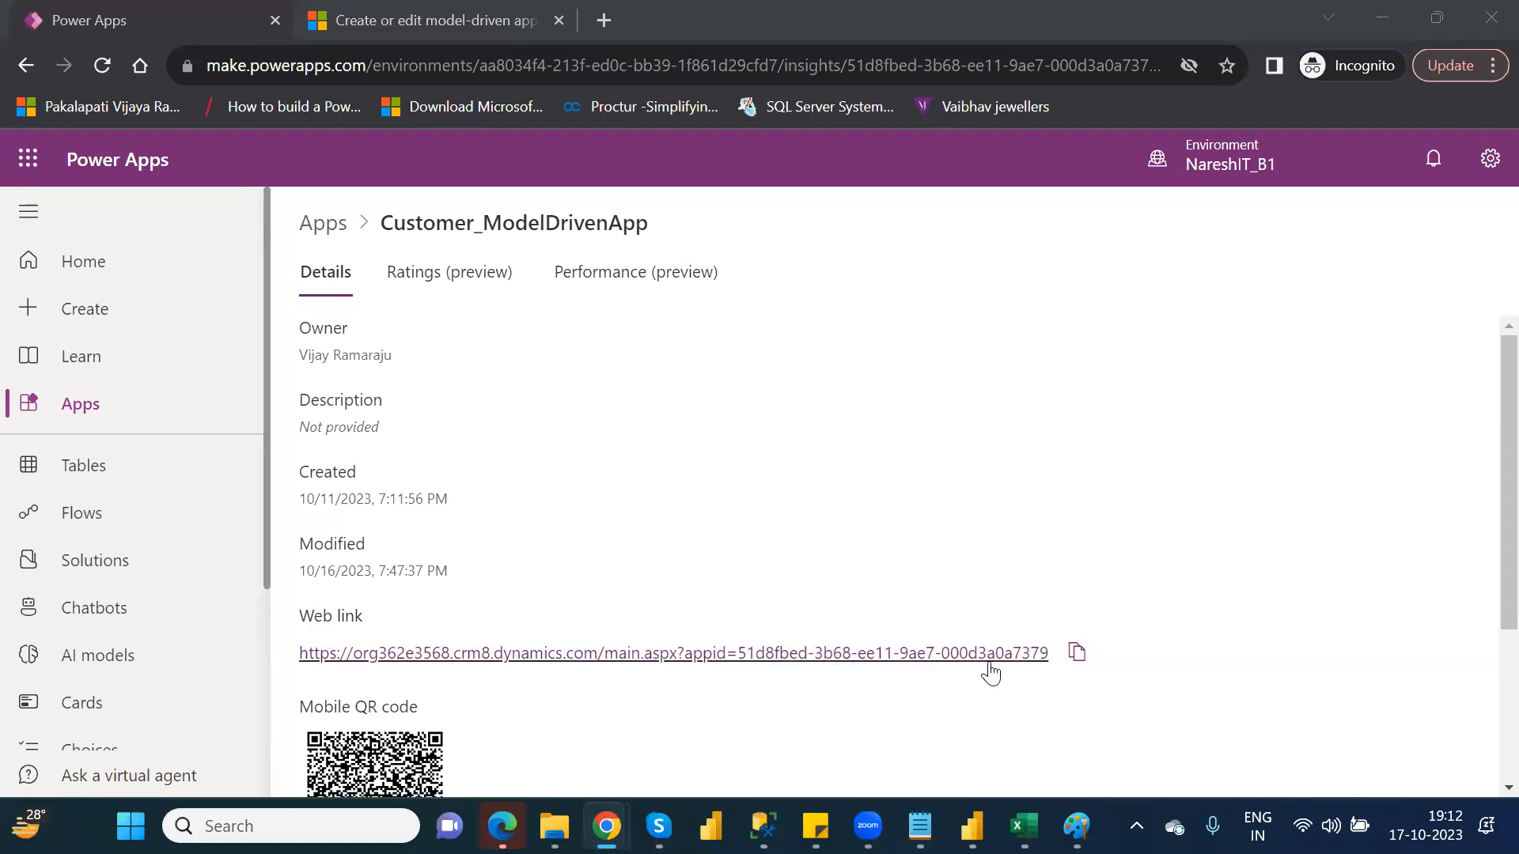
# Copy the web link of Customer_ModelDrivenApp again and return to the Apps list
pyautogui.click(1078, 653)
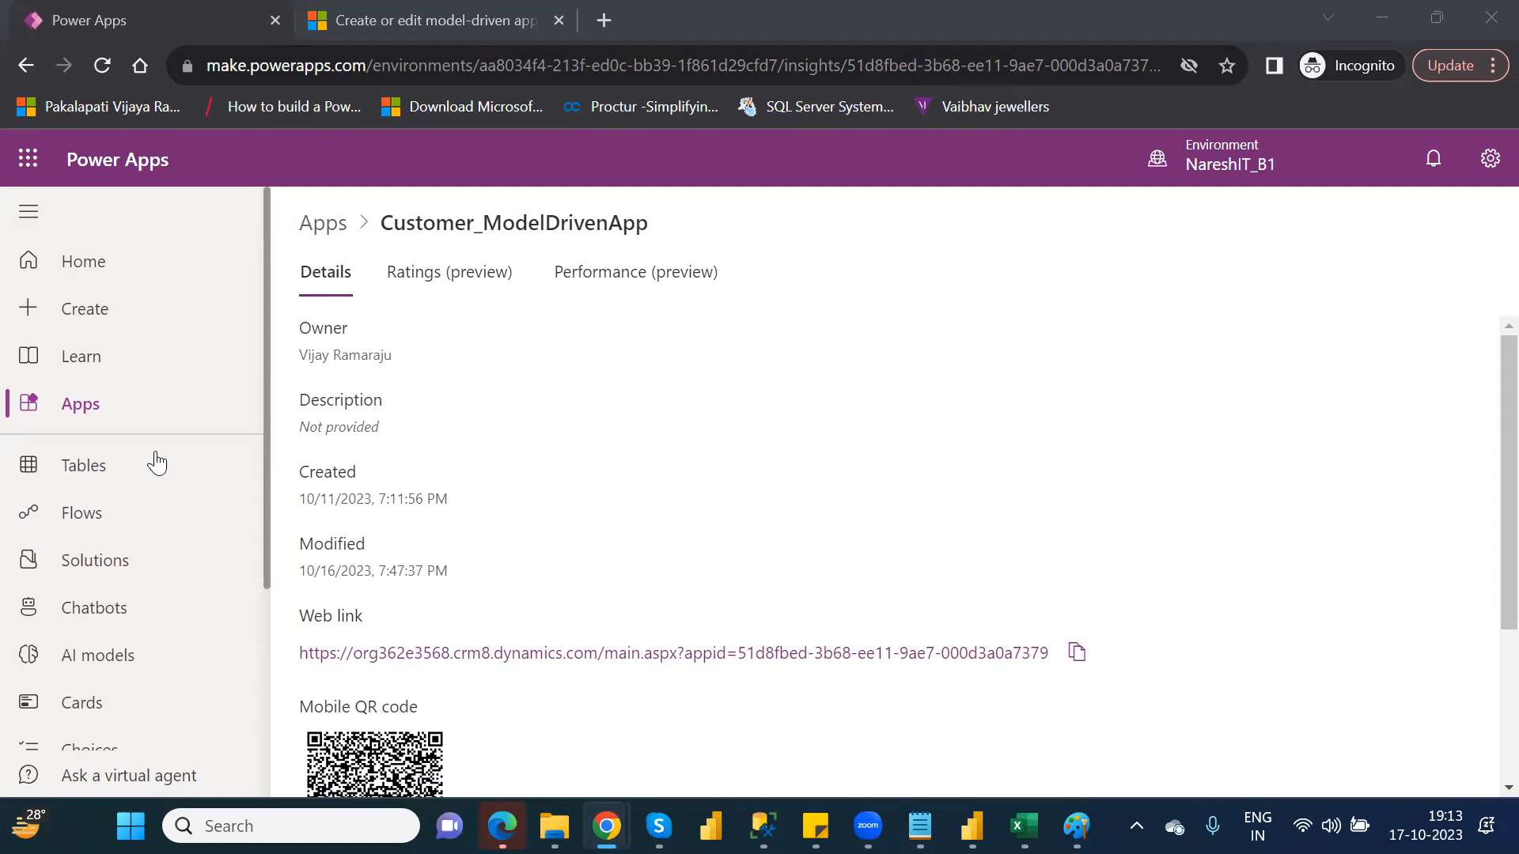
pyautogui.click(81, 405)
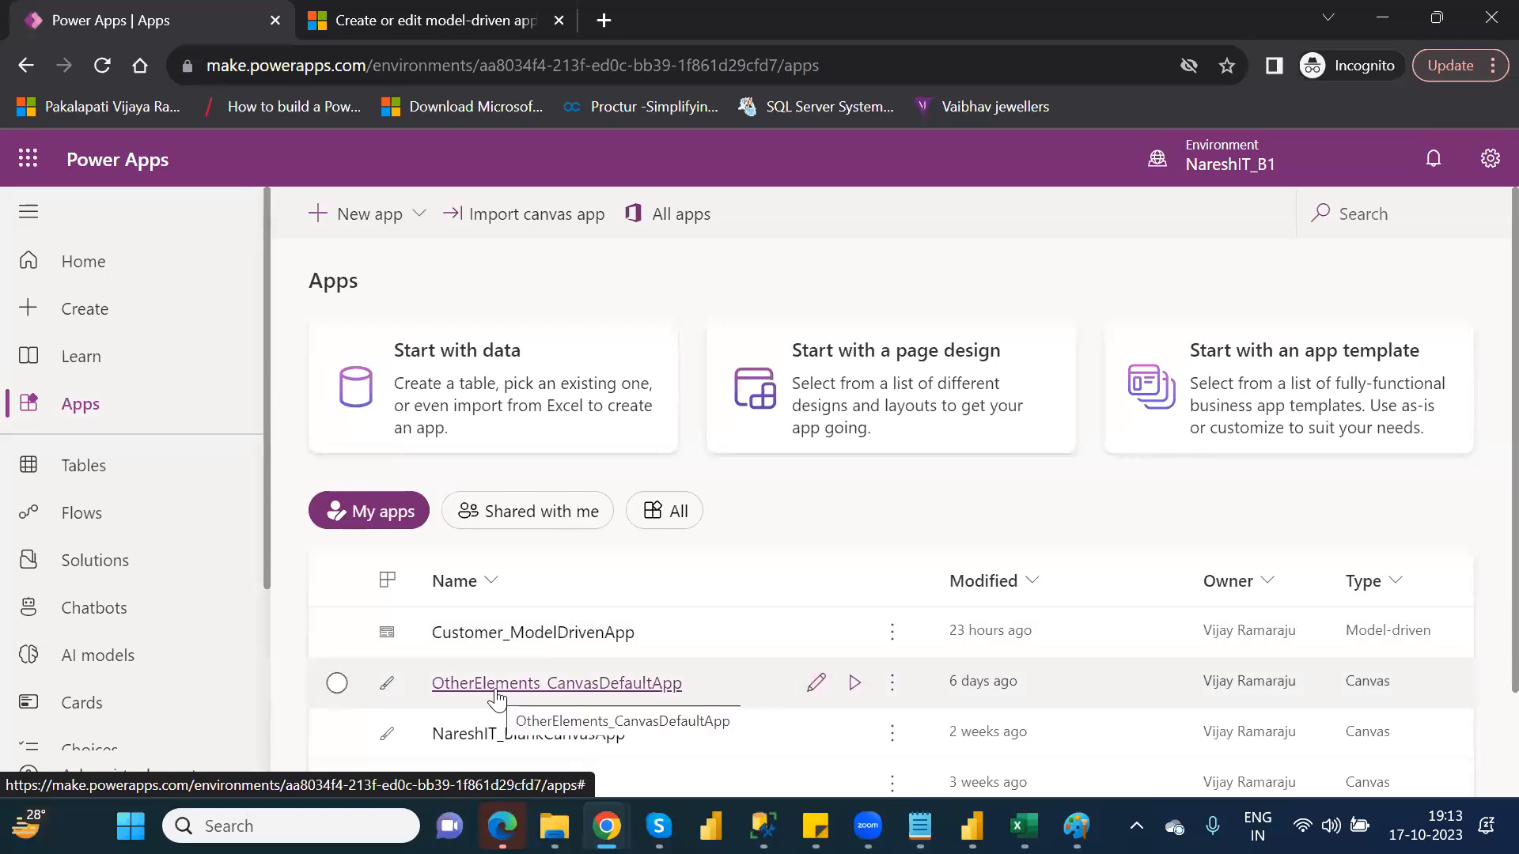
# Open the settings pane of OtherElements_CanvasDefaultApp and close it without changes
pyautogui.click(896, 694)
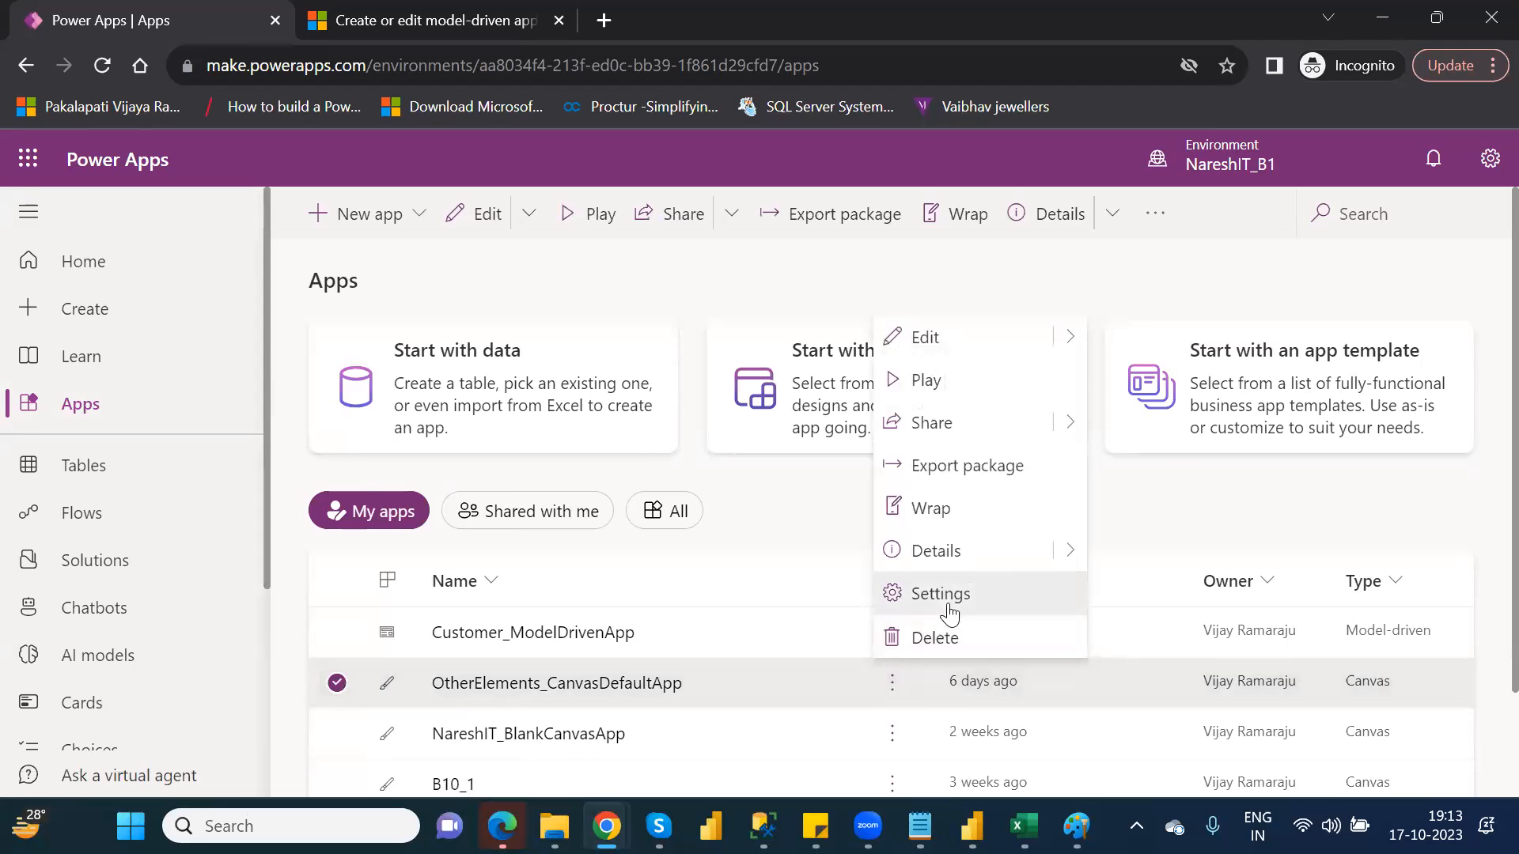
pyautogui.click(948, 605)
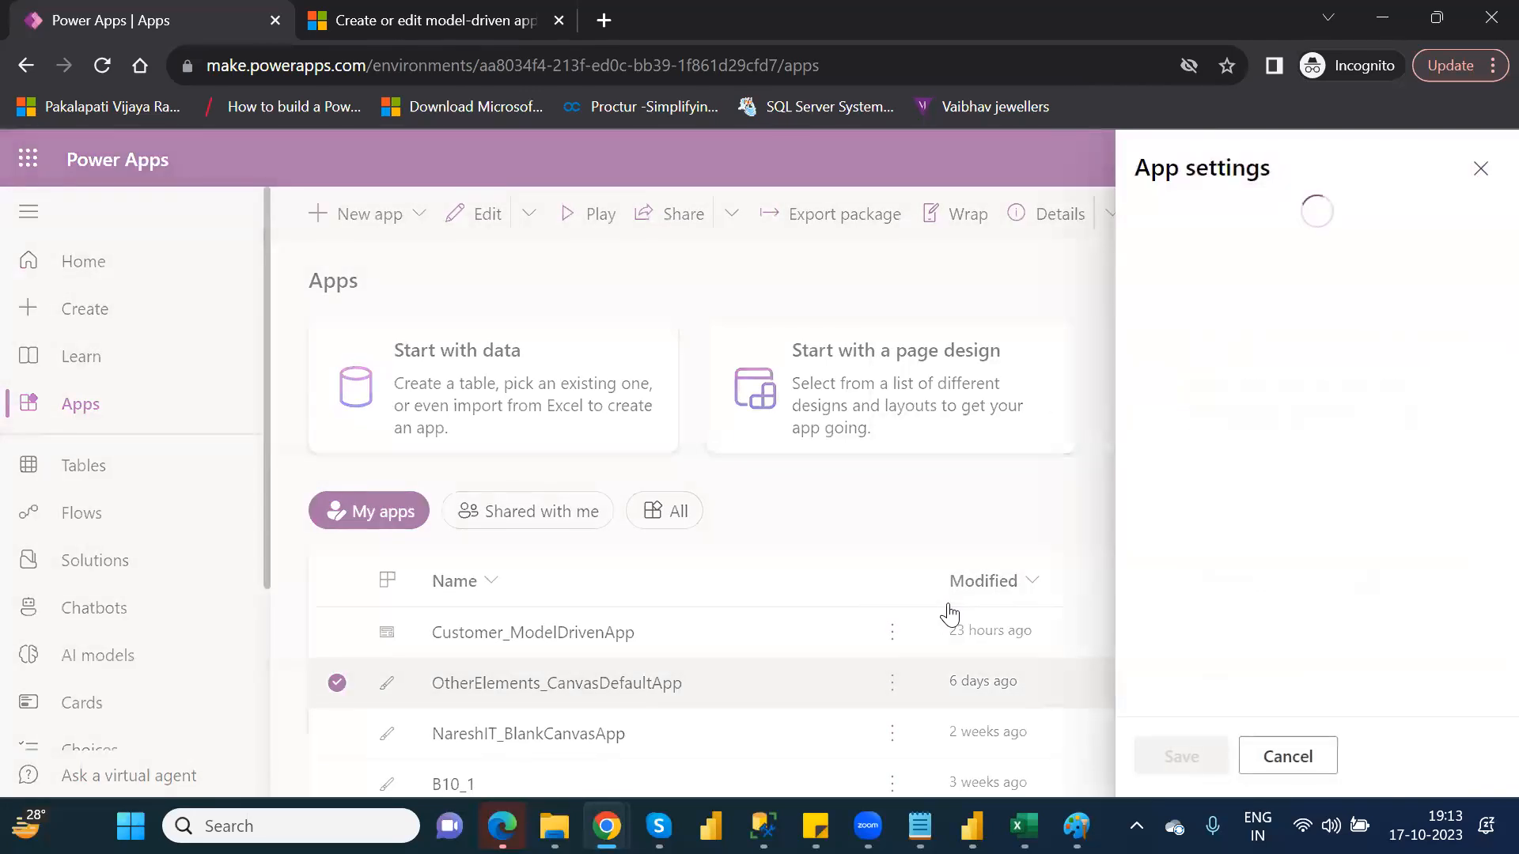
pyautogui.click(1479, 169)
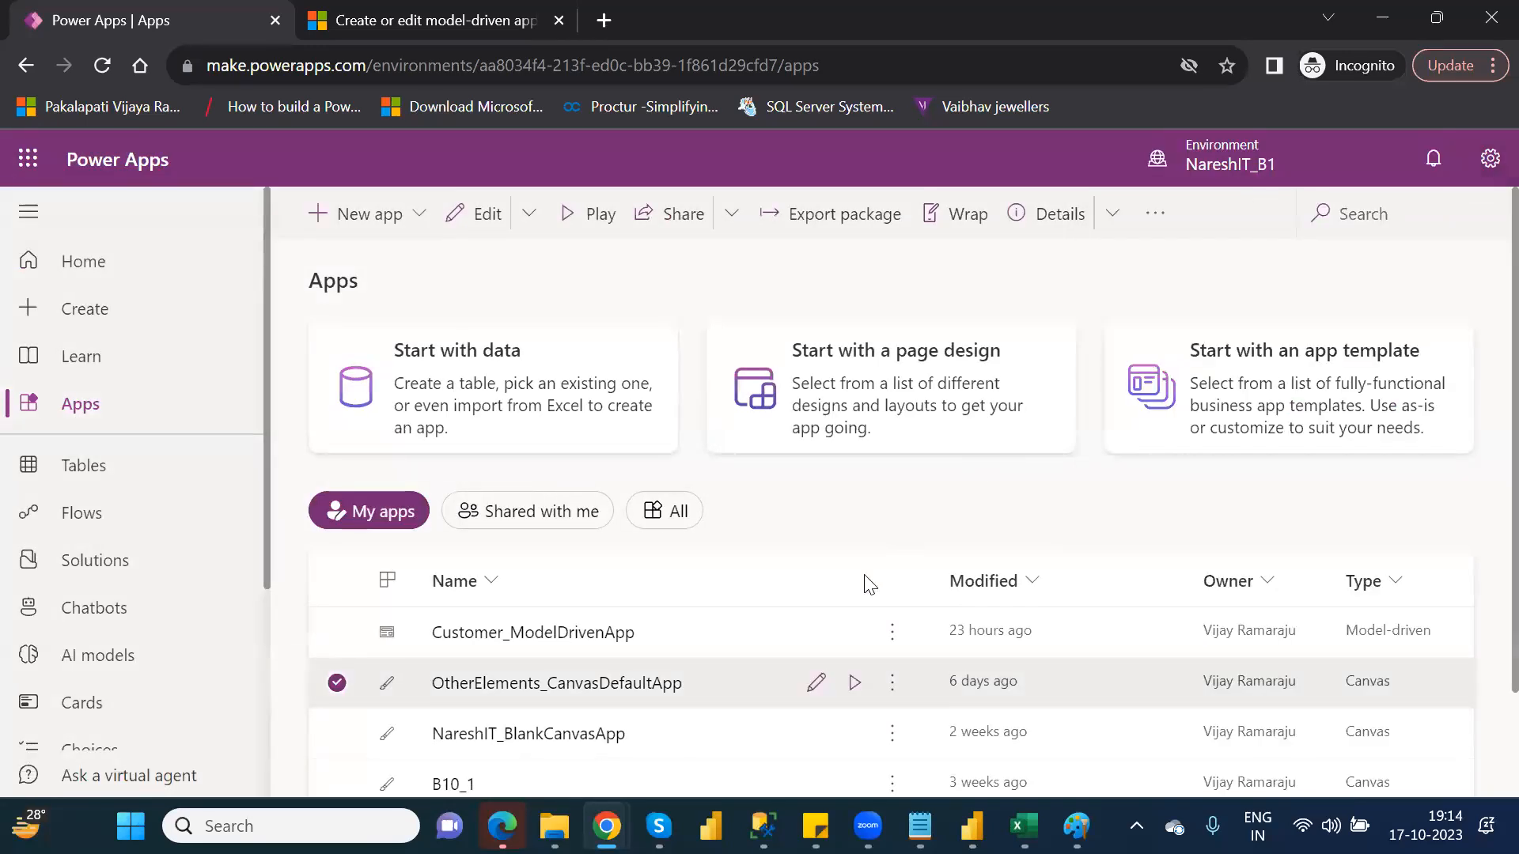
# View the details page of OtherElements_CanvasDefaultApp and return to the Apps list
pyautogui.click(892, 685)
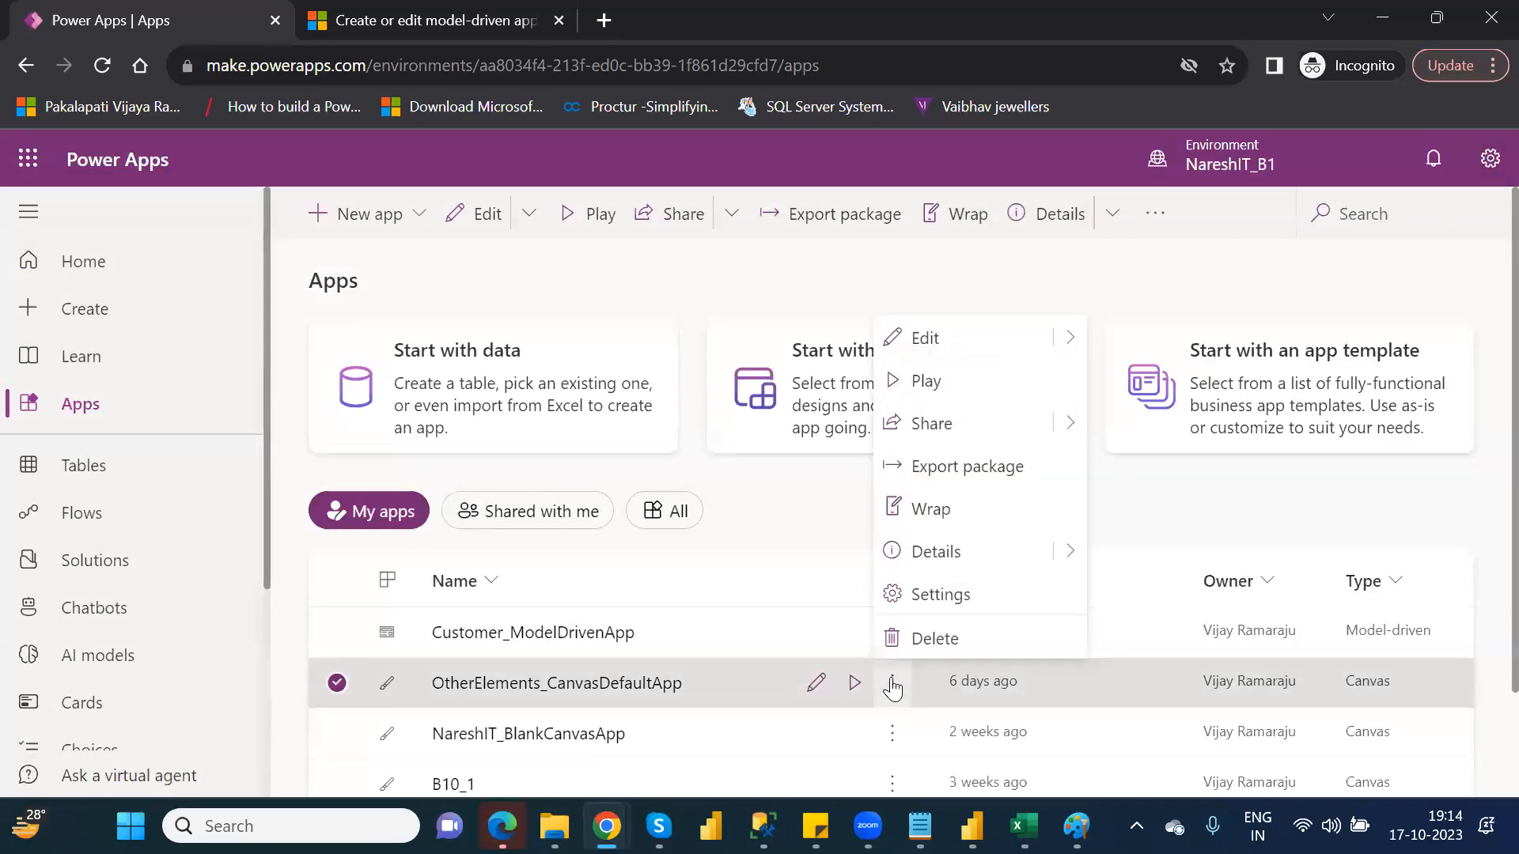
pyautogui.click(963, 546)
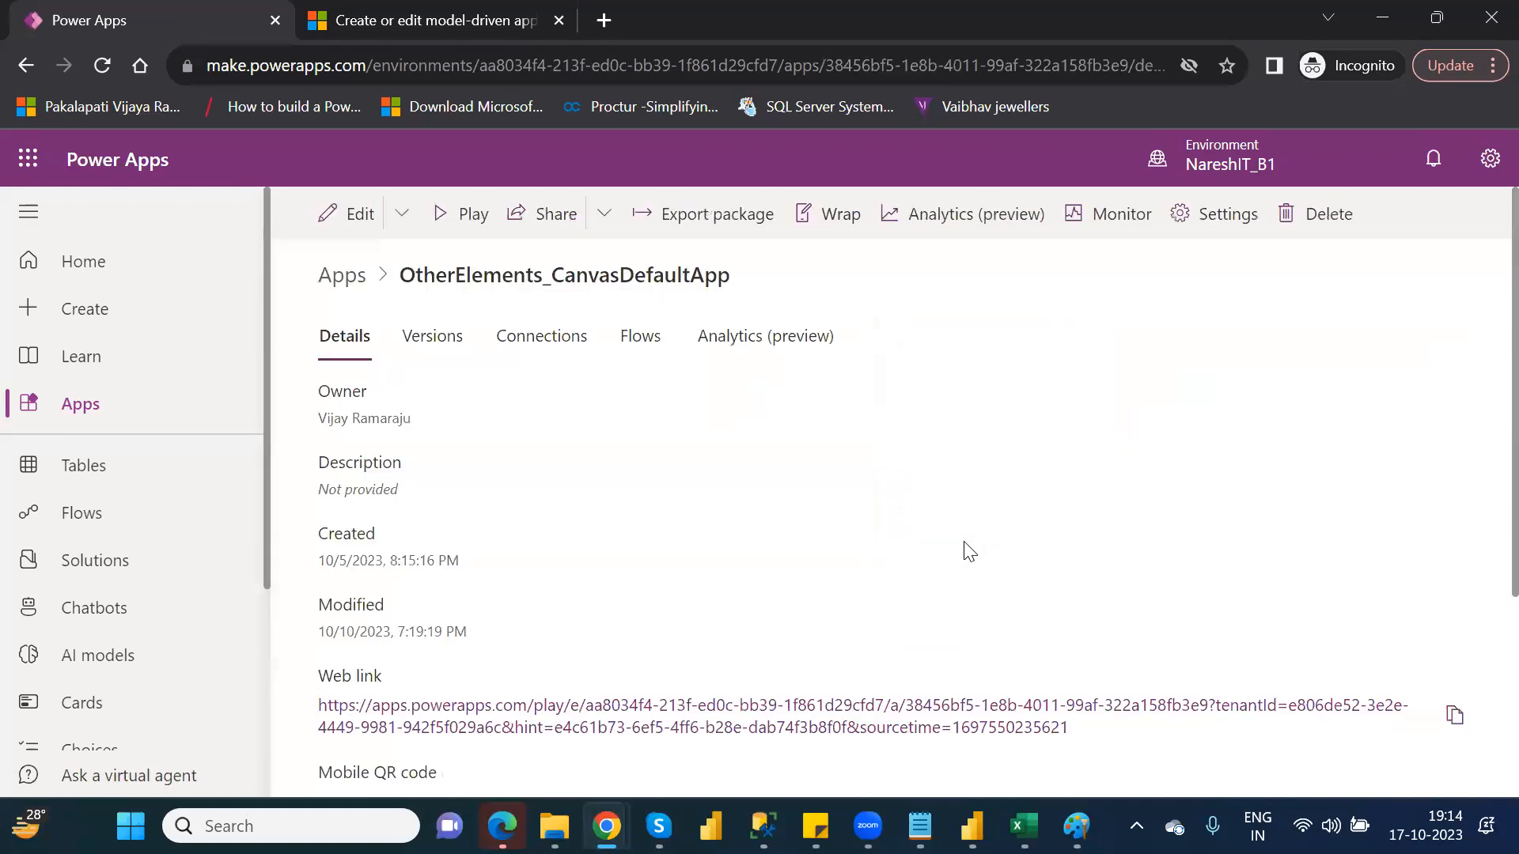
pyautogui.click(110, 417)
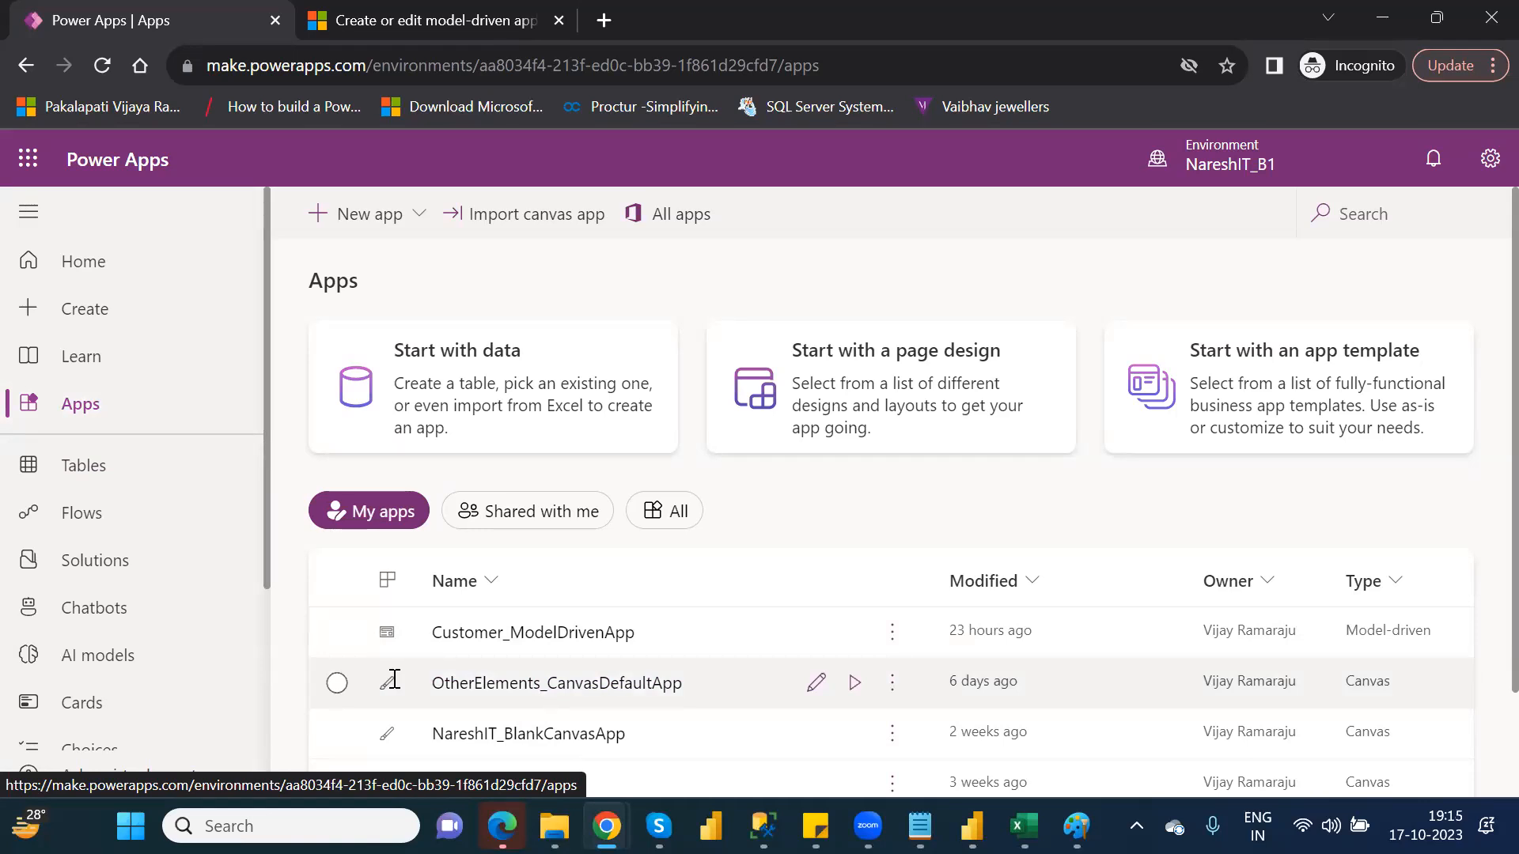
# Open the details of OtherElements_CanvasDefaultApp and view its Versions tab
pyautogui.click(892, 685)
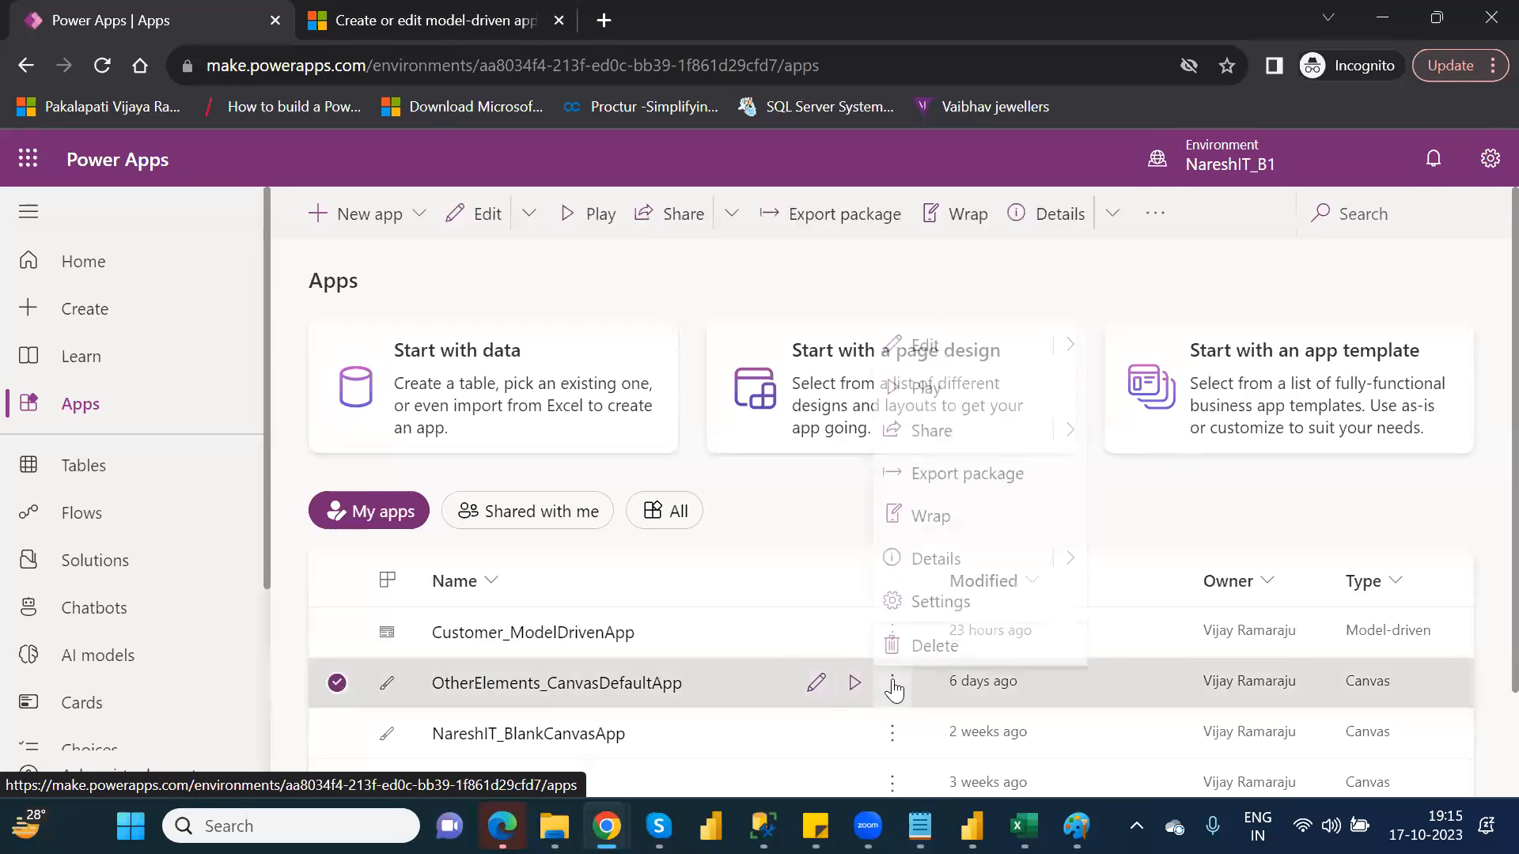
pyautogui.click(933, 553)
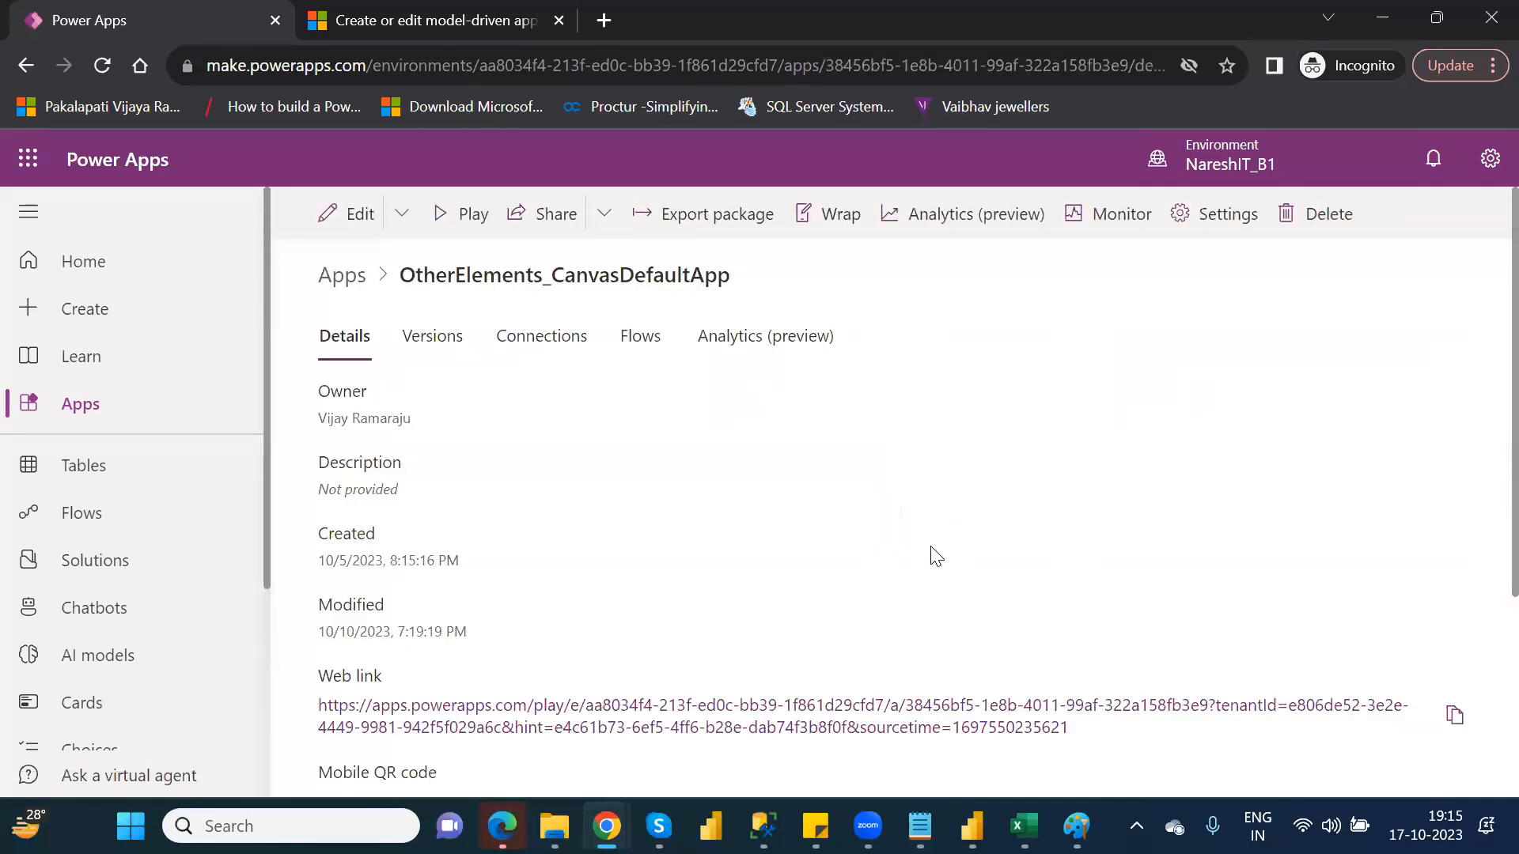
pyautogui.click(434, 346)
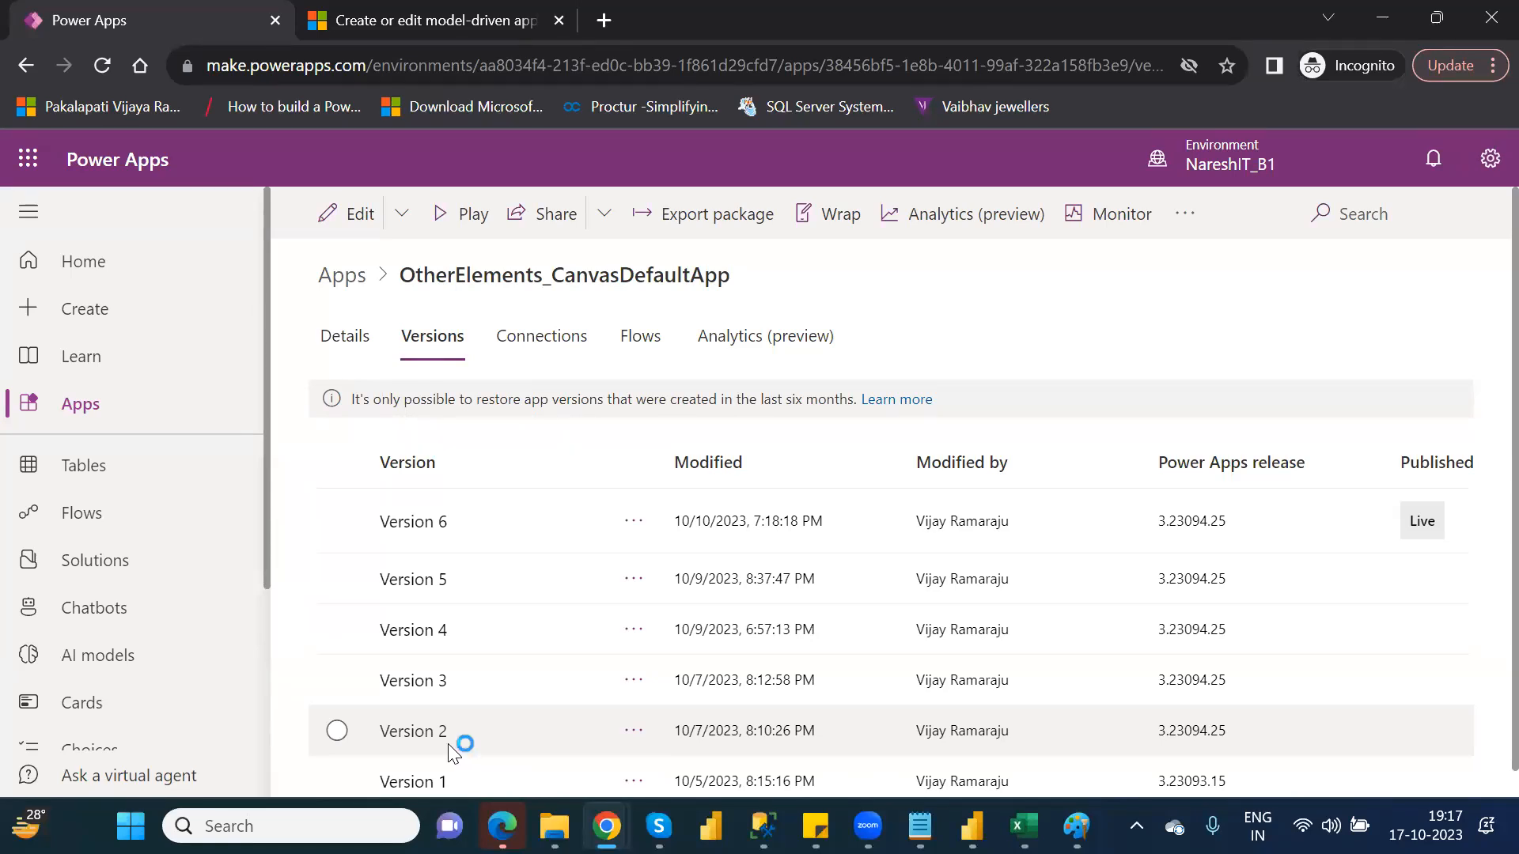
# Restore Version 2 of the canvas app, confirming the restore
pyautogui.click(638, 735)
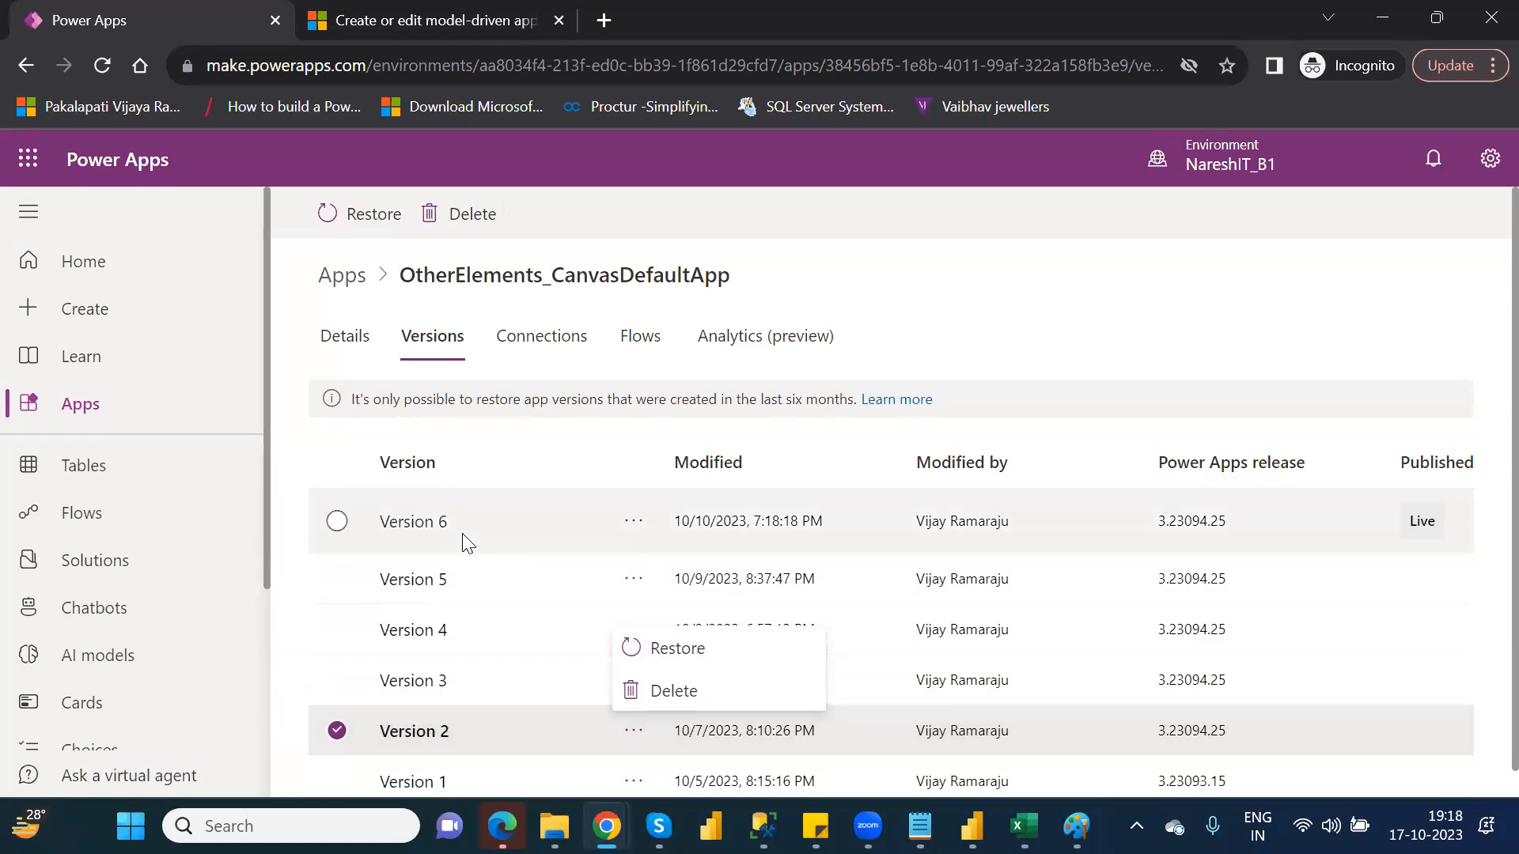
pyautogui.click(706, 647)
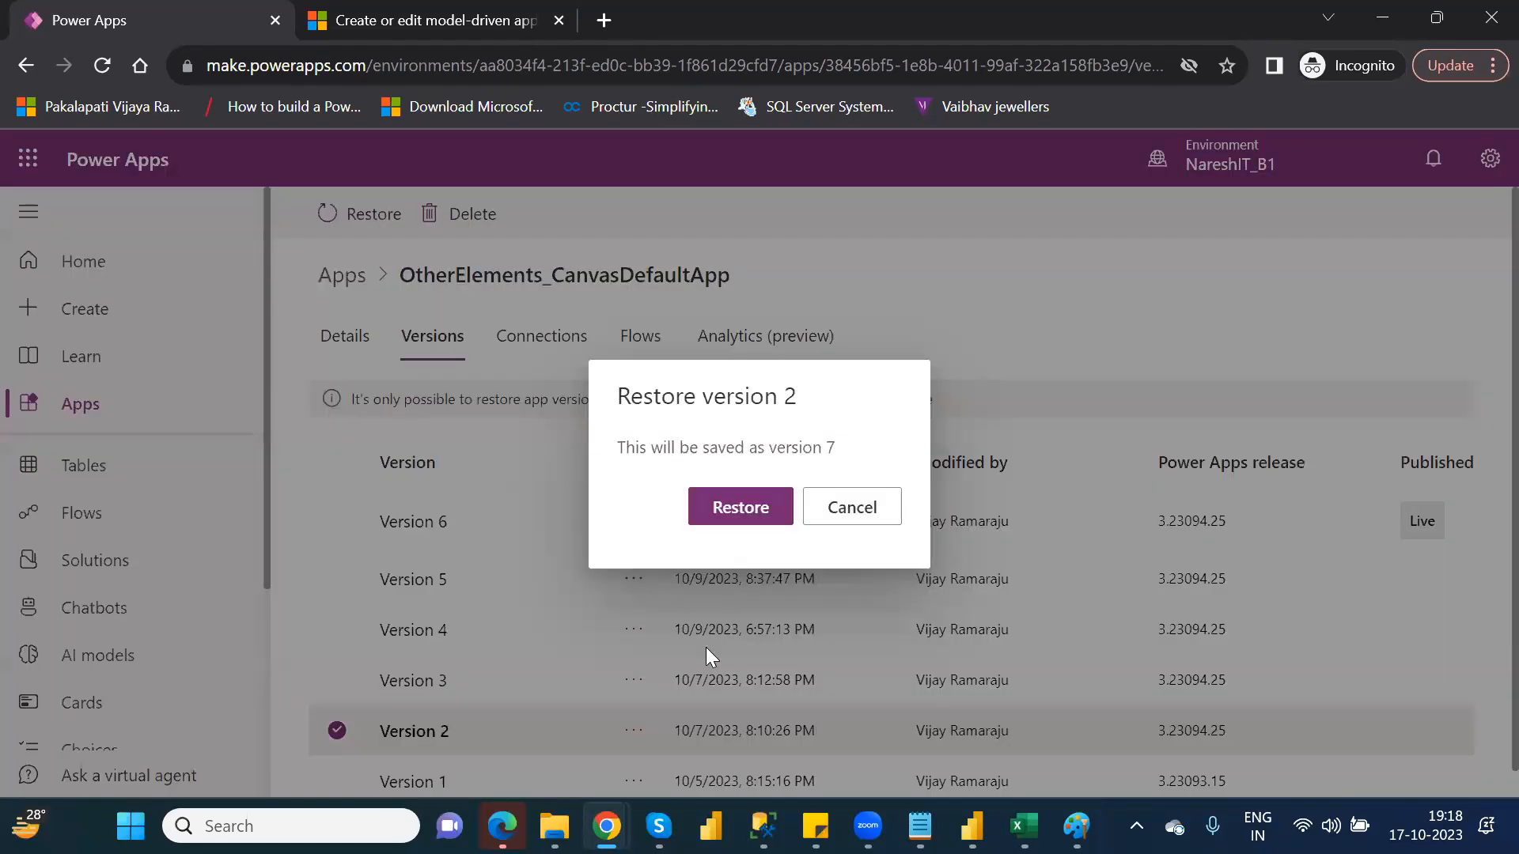
pyautogui.click(740, 510)
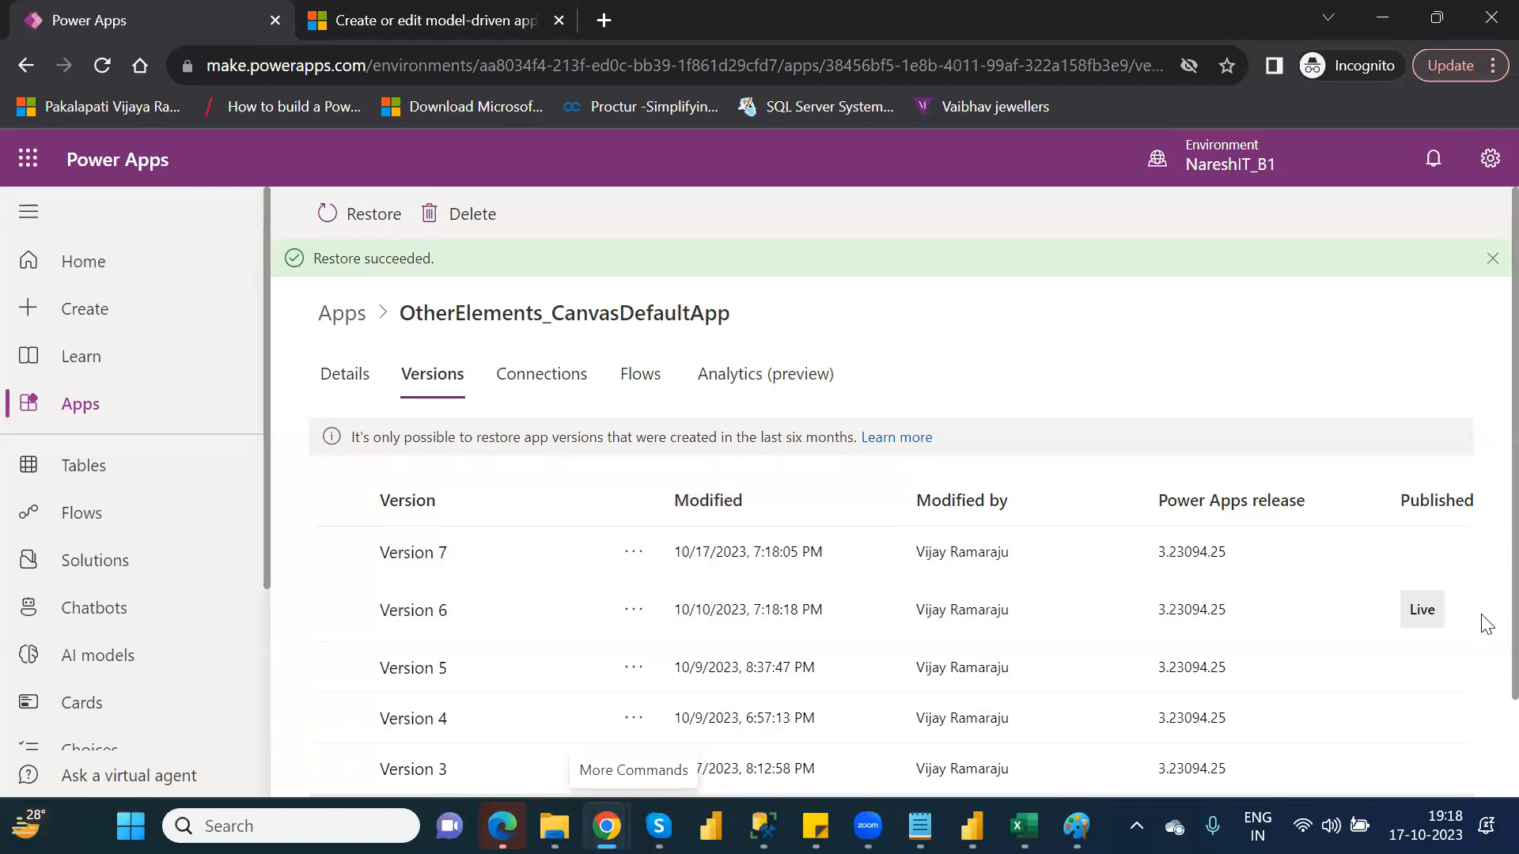
pyautogui.scroll(-2, 1483, 680)
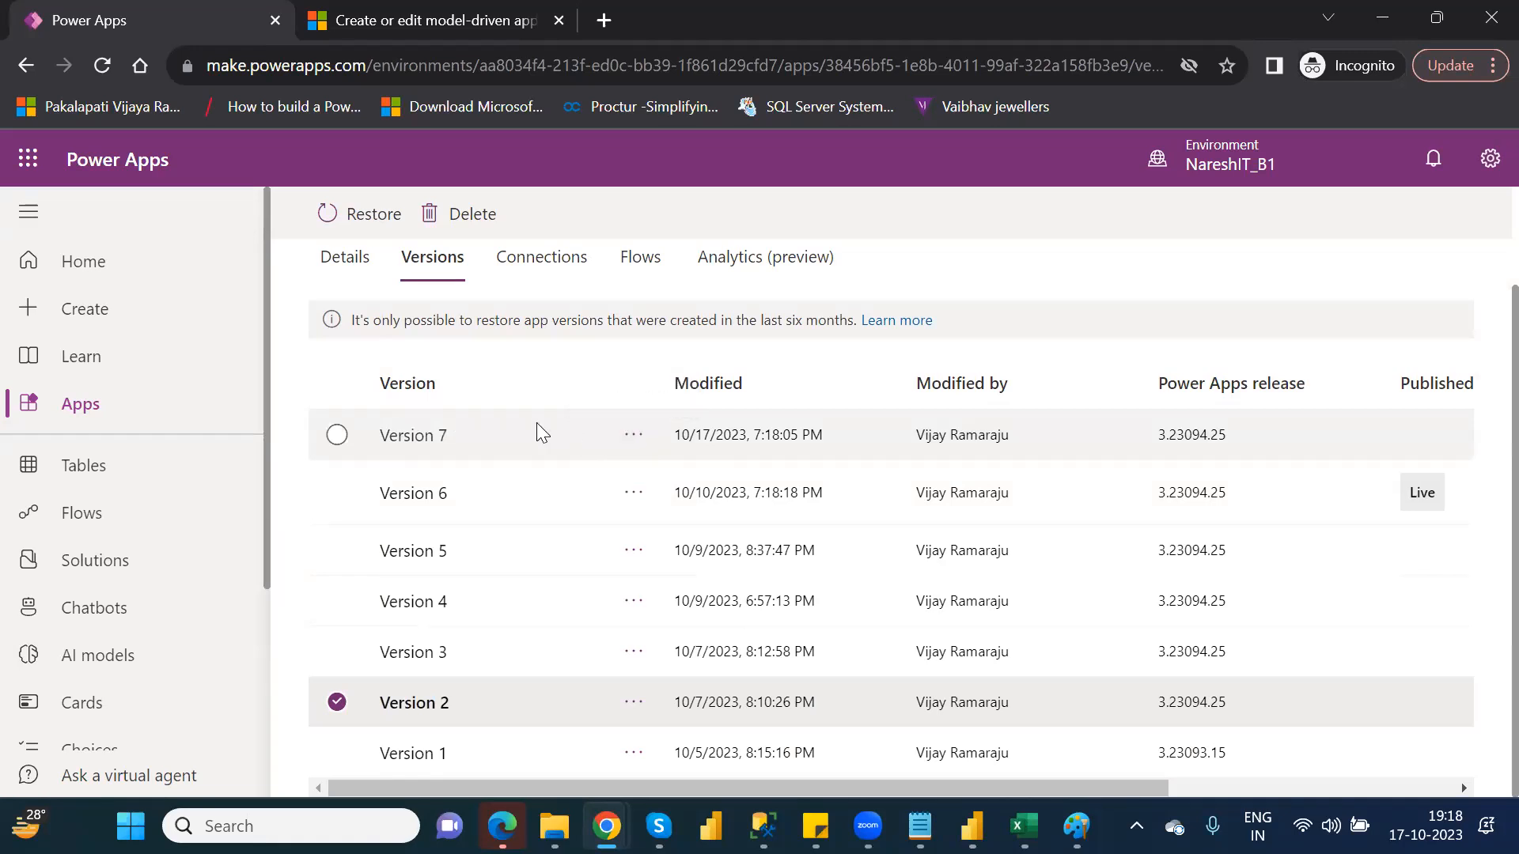
pyautogui.click(336, 435)
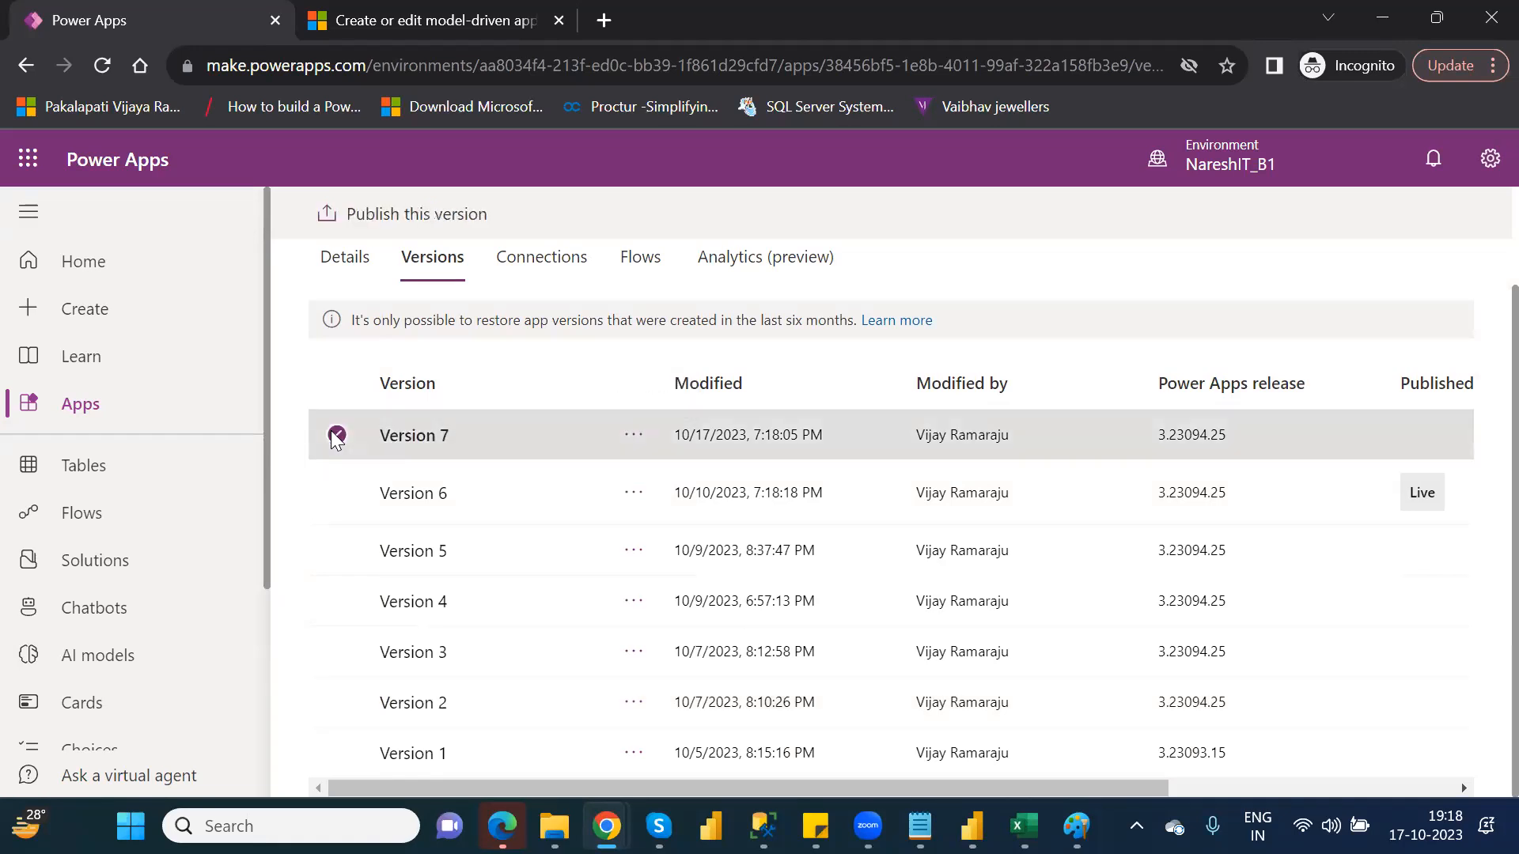
pyautogui.click(633, 435)
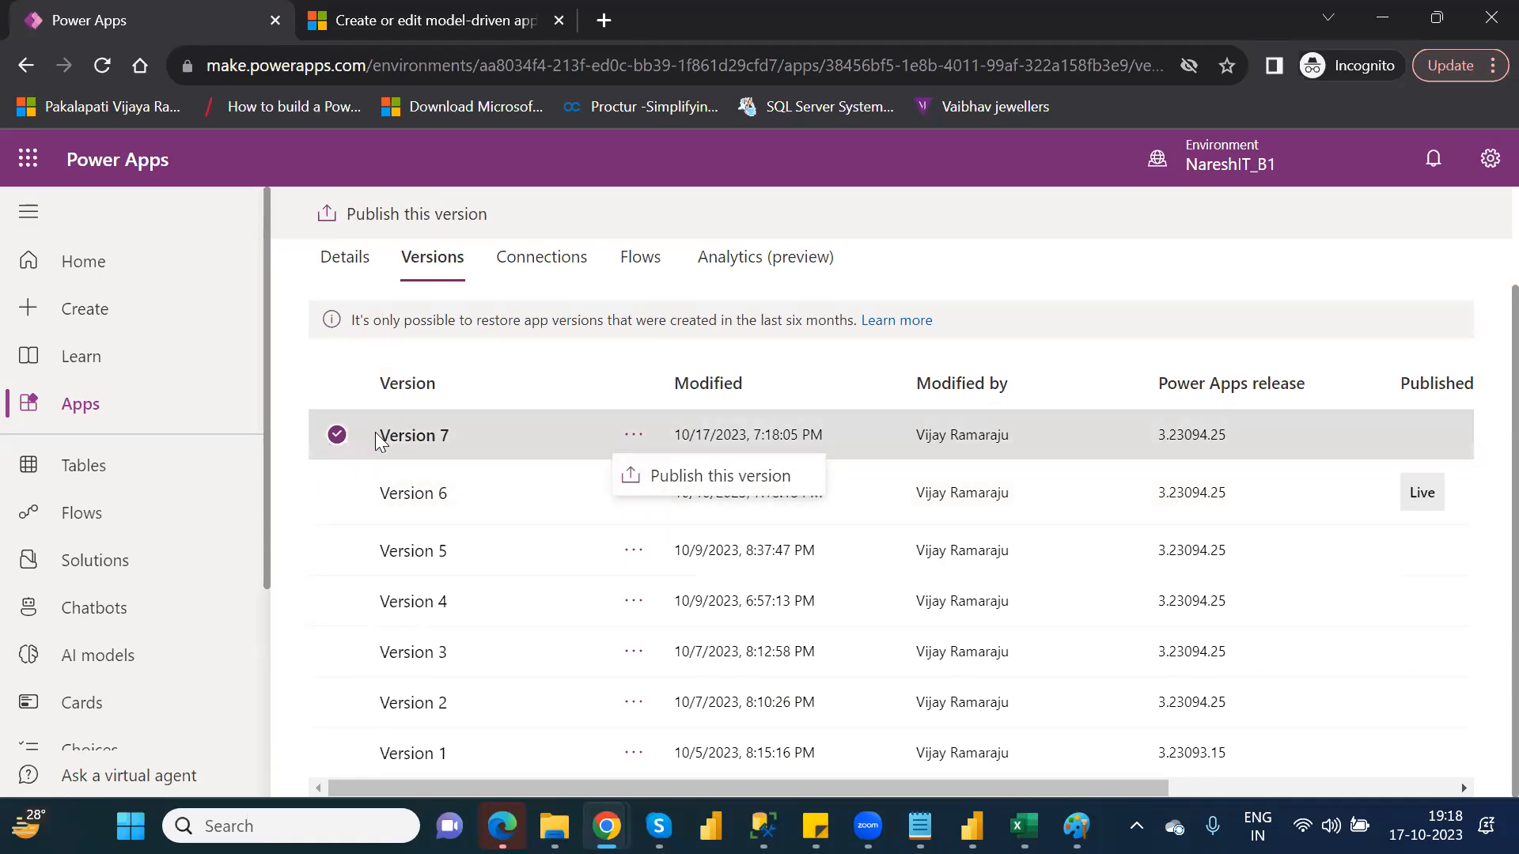
pyautogui.click(684, 478)
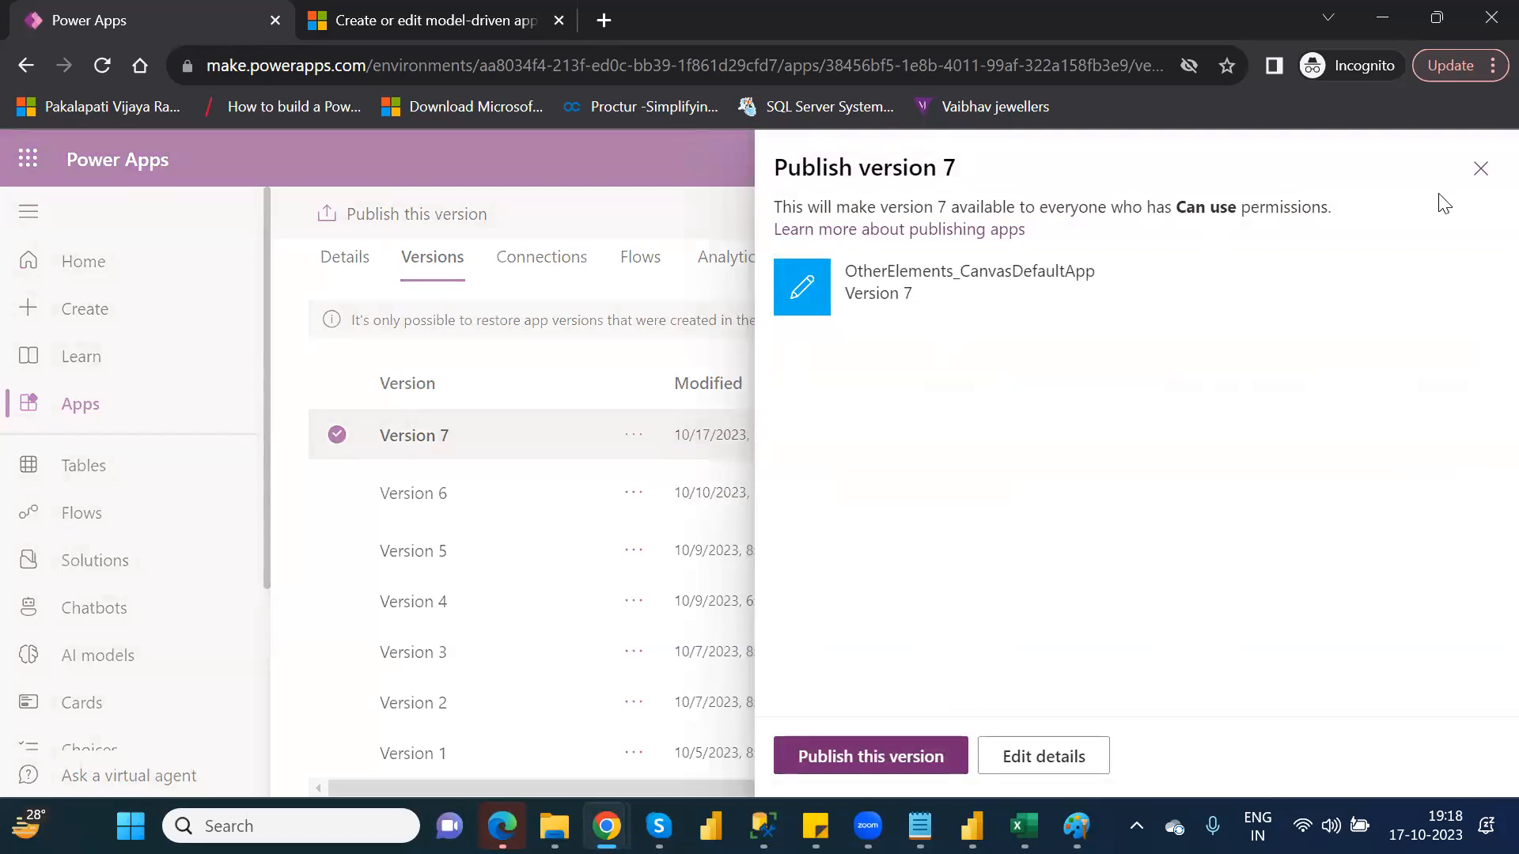
pyautogui.click(1479, 175)
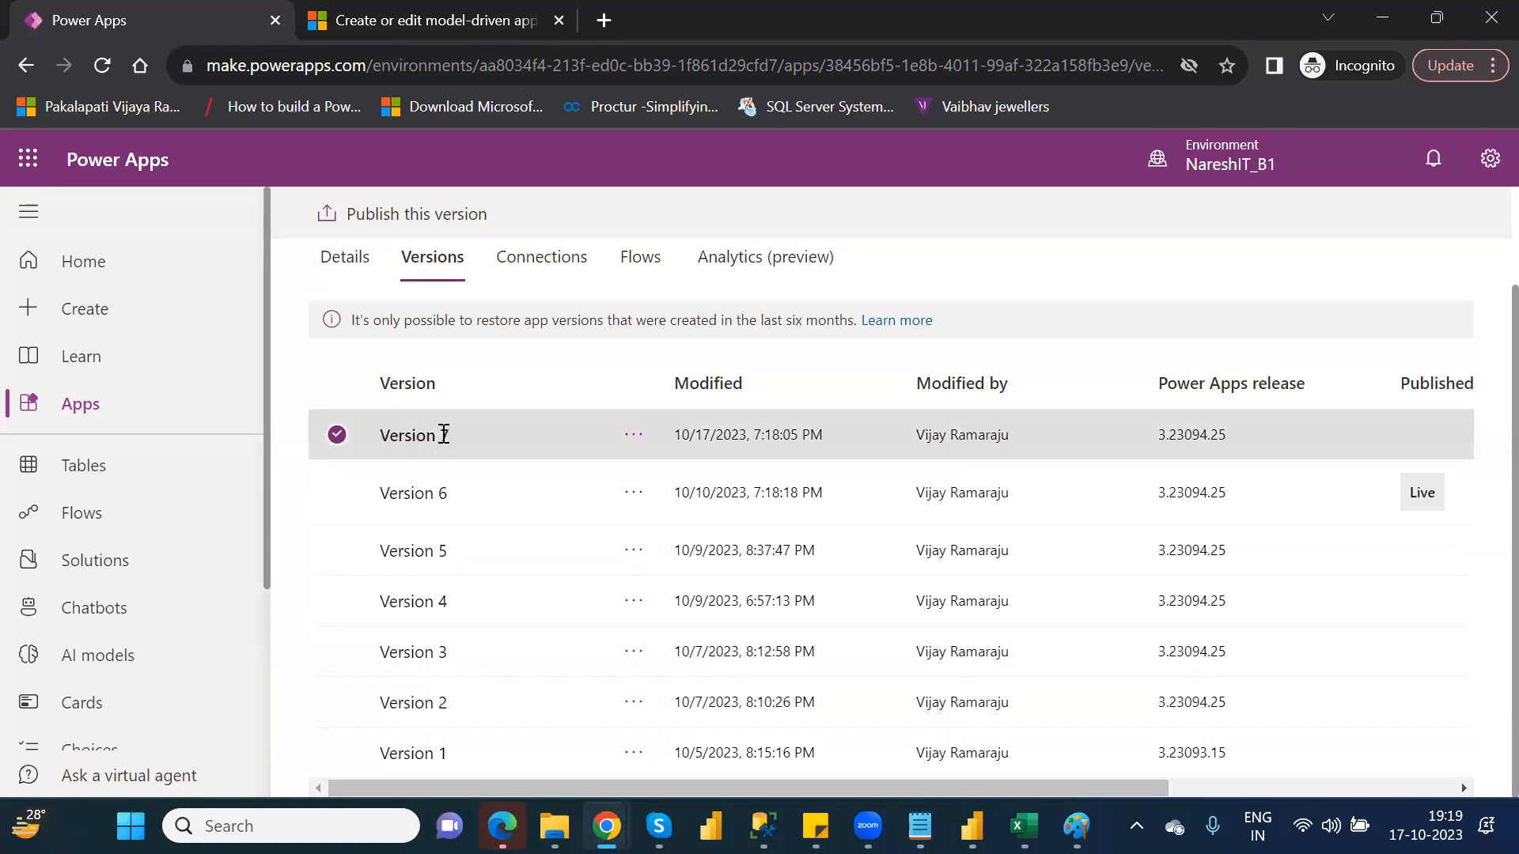
# Publish Version 7 of the canvas app
pyautogui.click(619, 439)
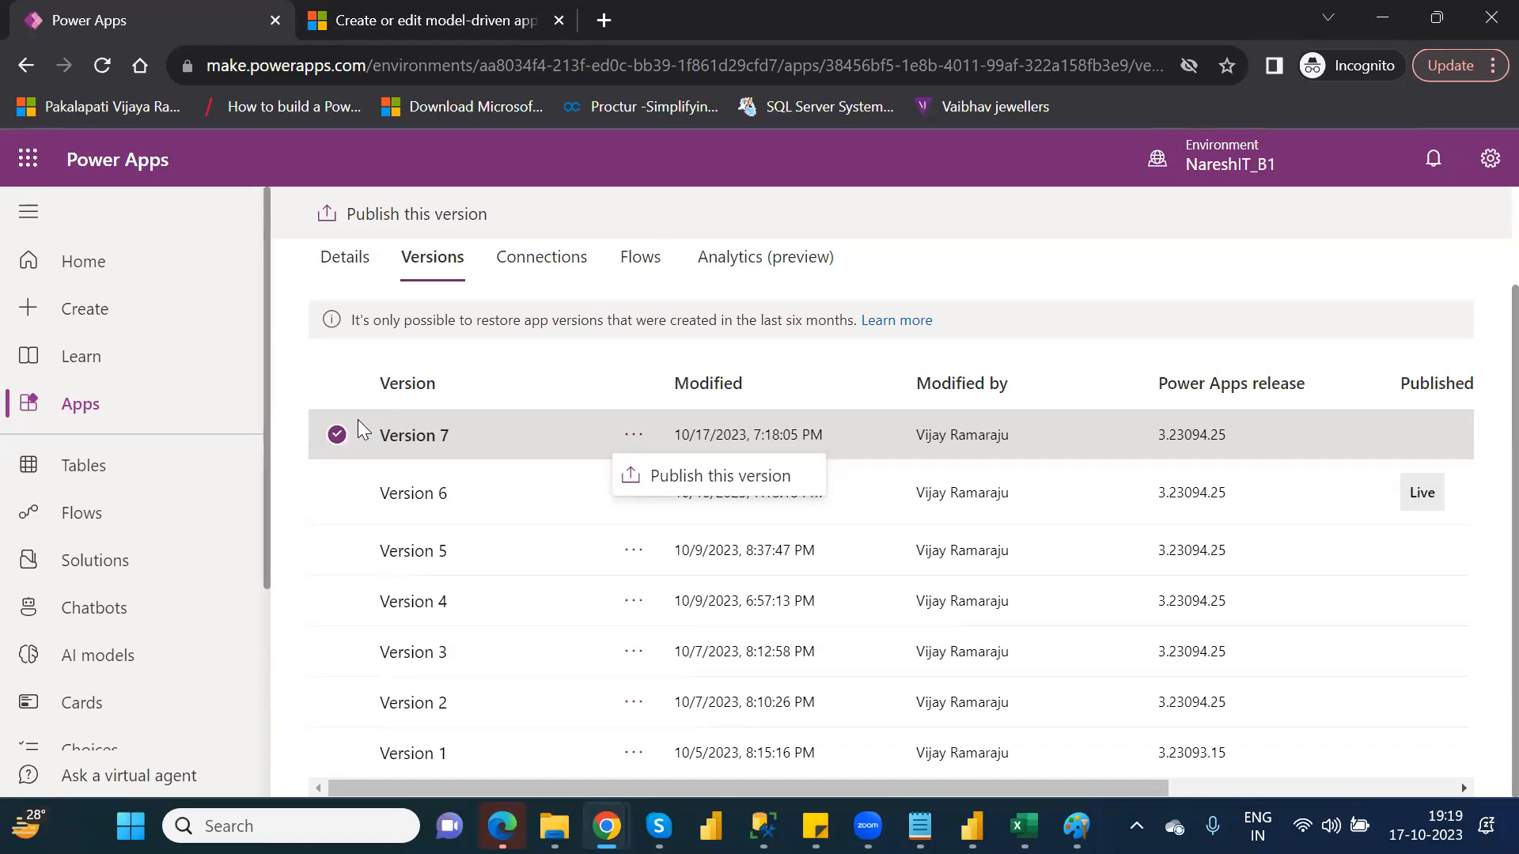
pyautogui.click(735, 485)
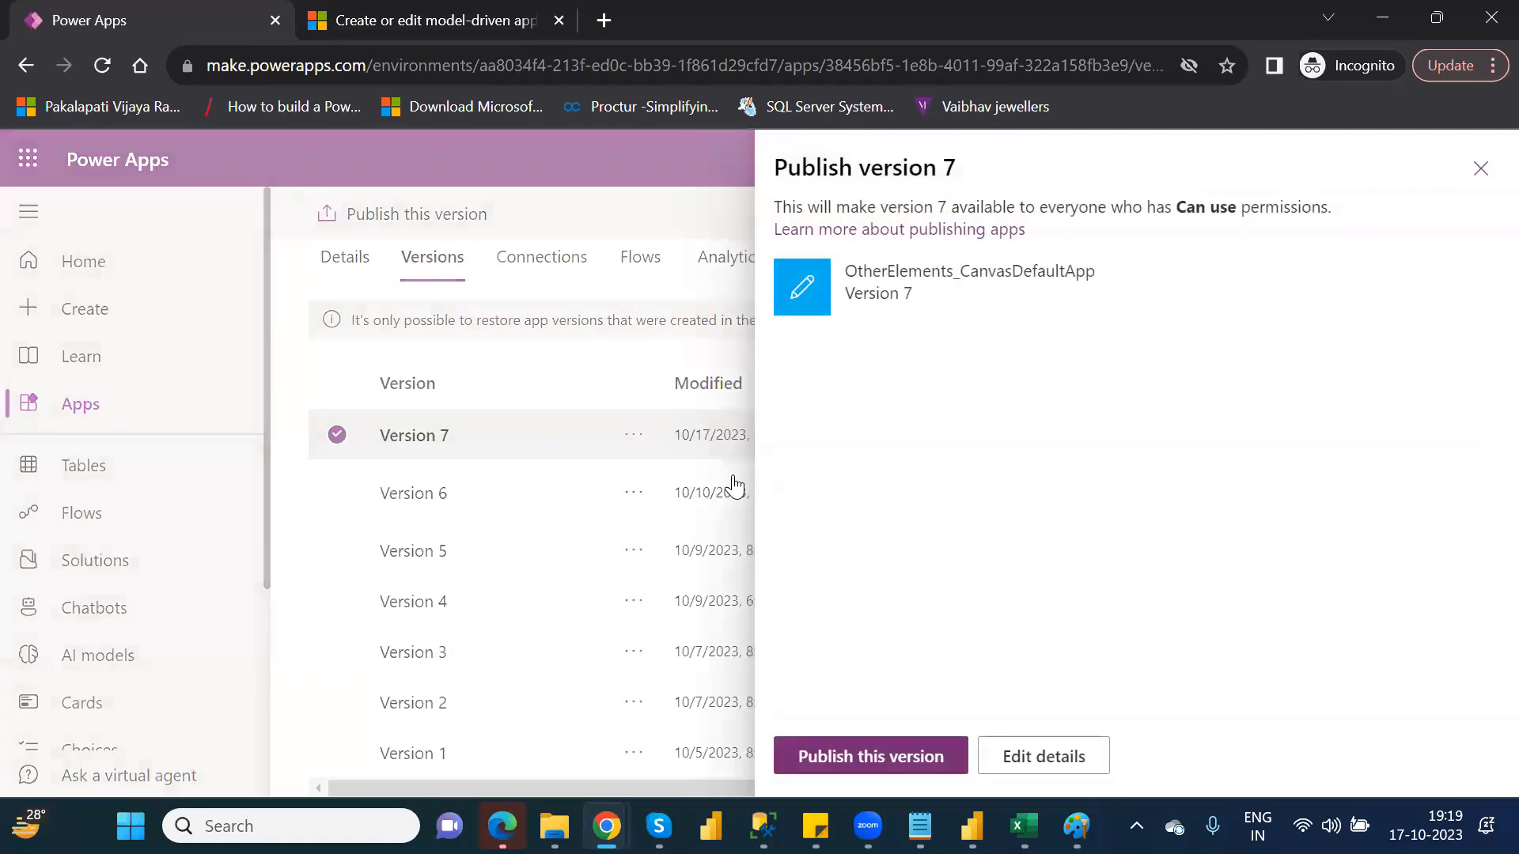
pyautogui.click(885, 759)
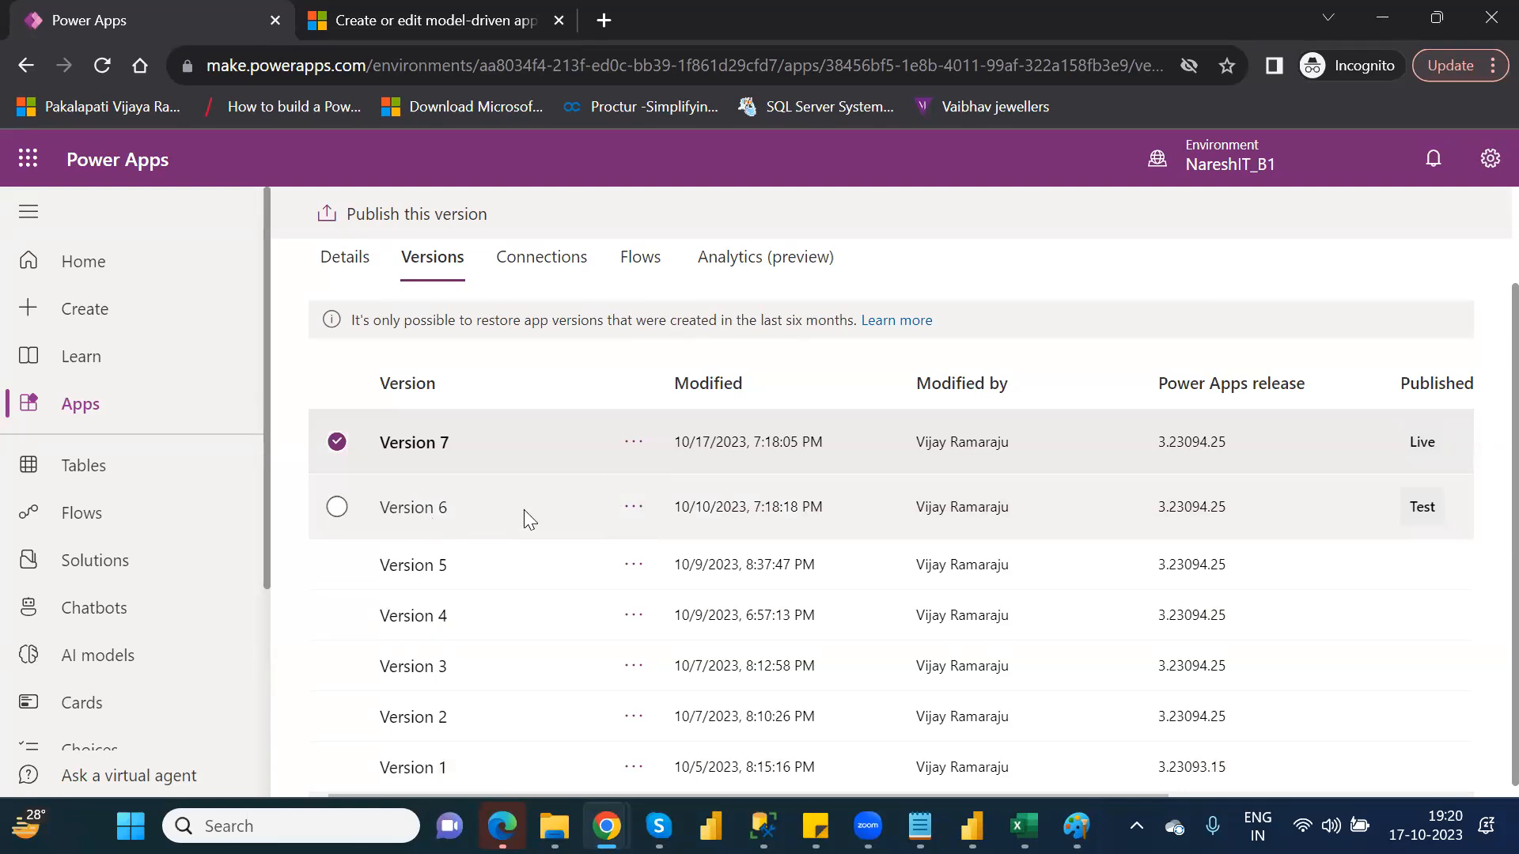
# Restore Version 6 of the canvas app, confirming the restore
pyautogui.click(634, 507)
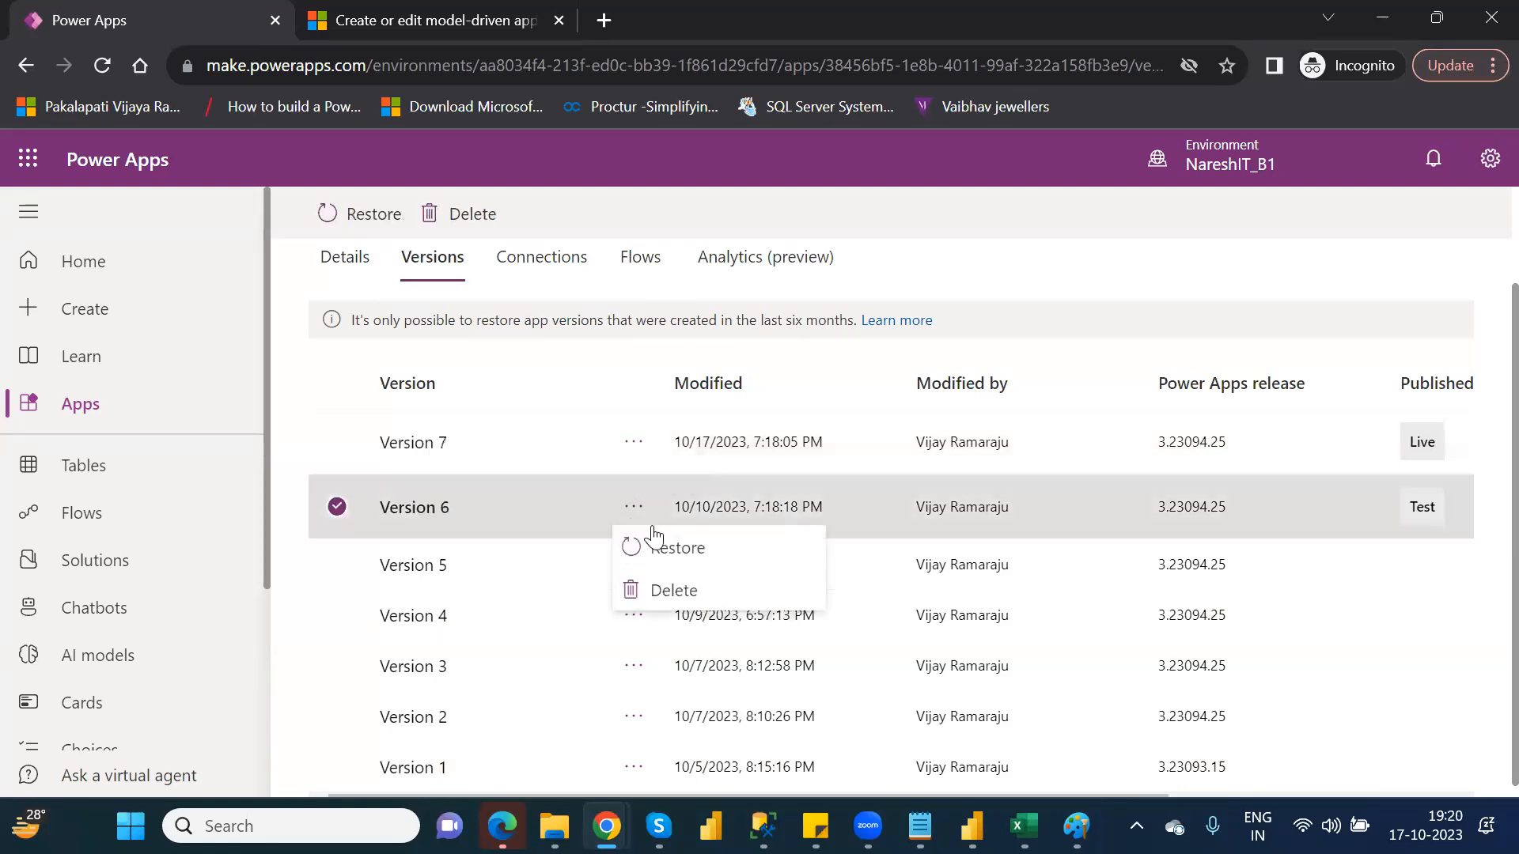
pyautogui.click(701, 550)
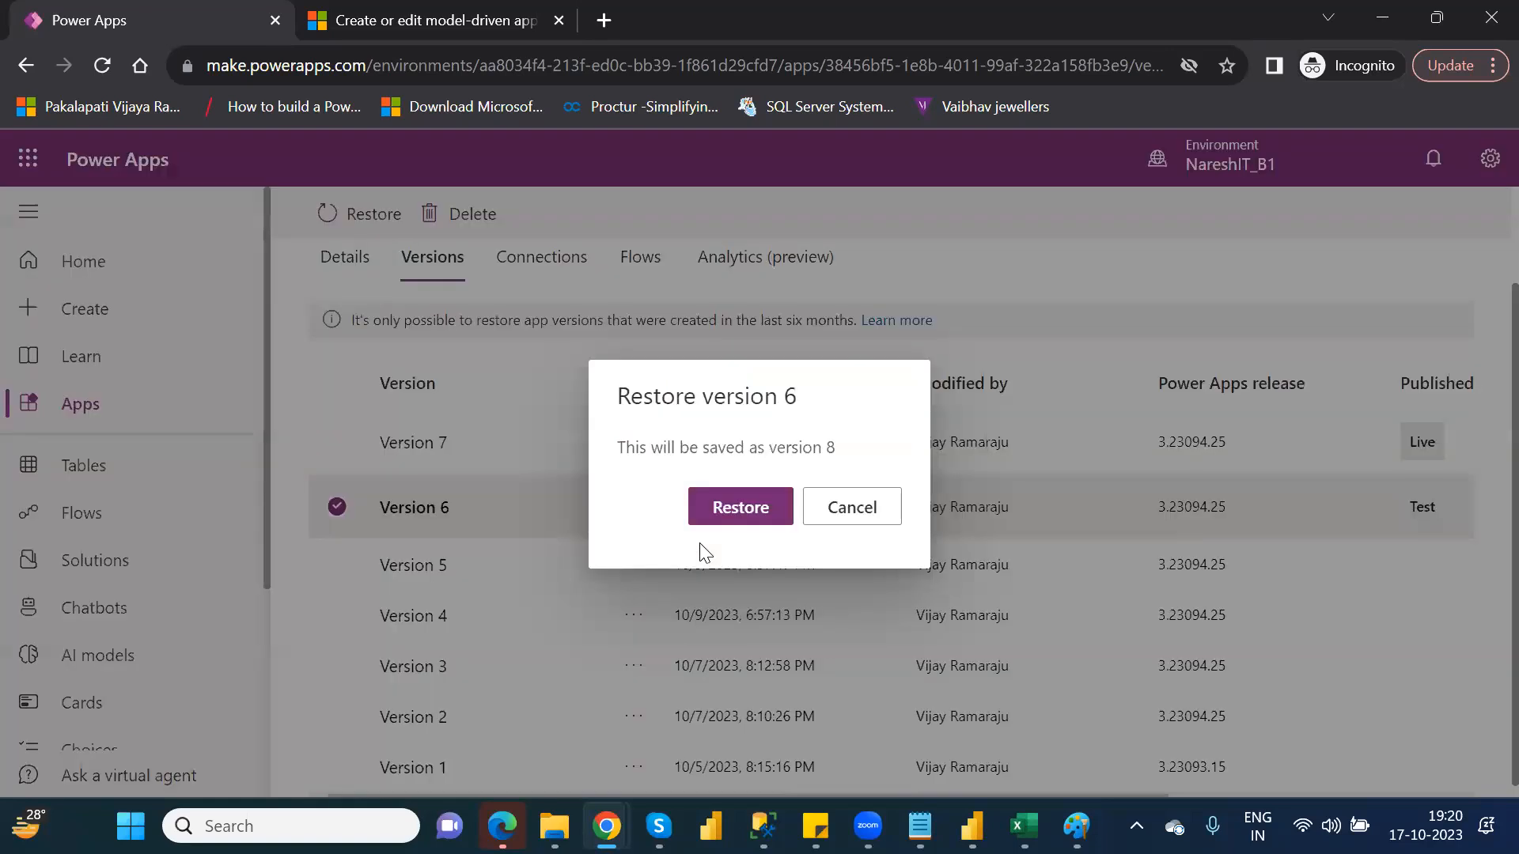
pyautogui.click(740, 507)
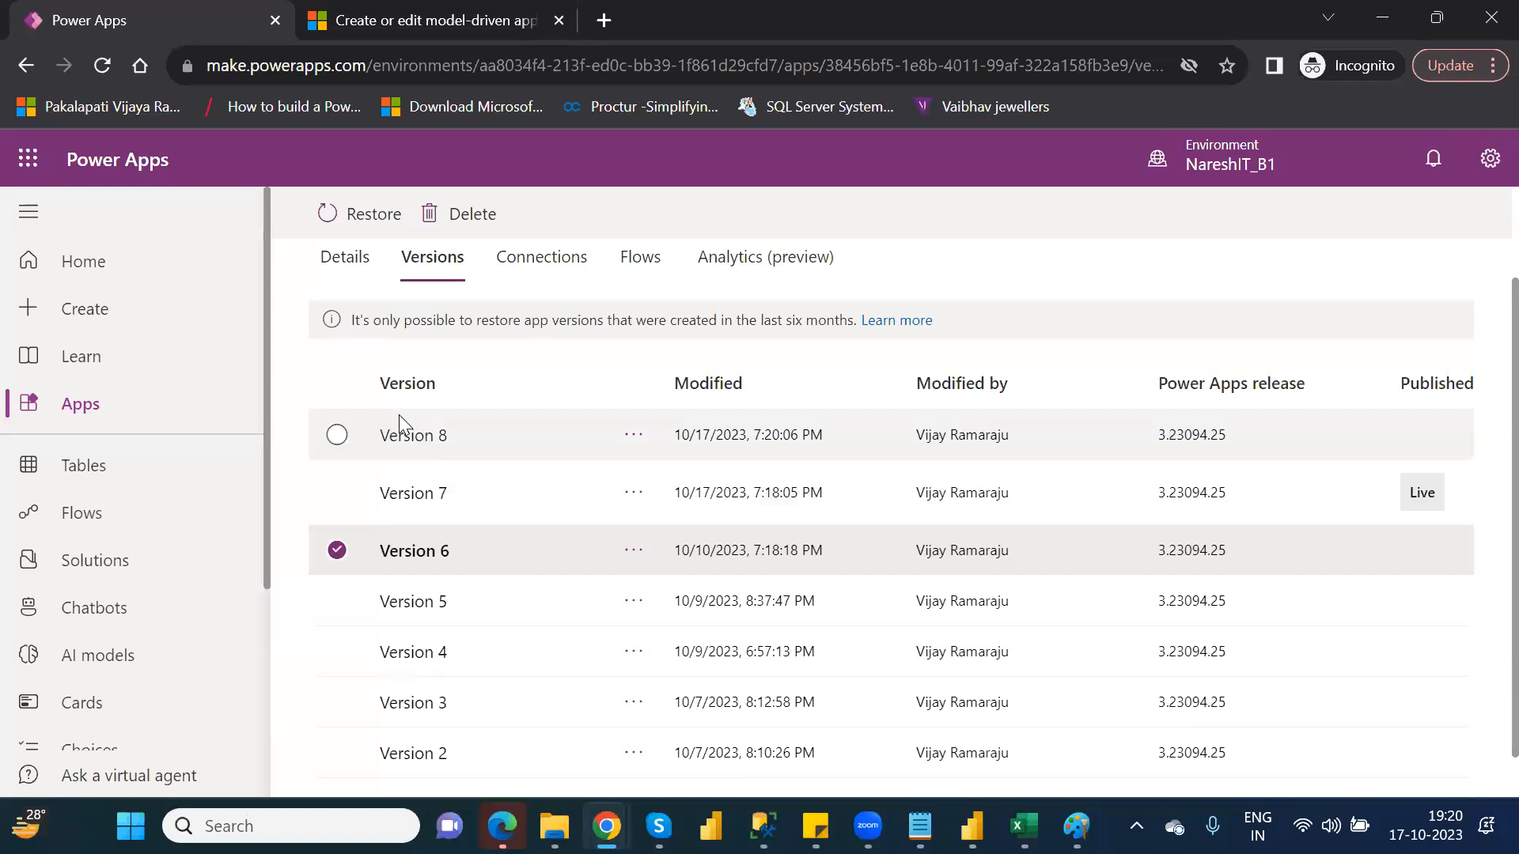
# Publish Version 8 of the canvas app
pyautogui.click(632, 442)
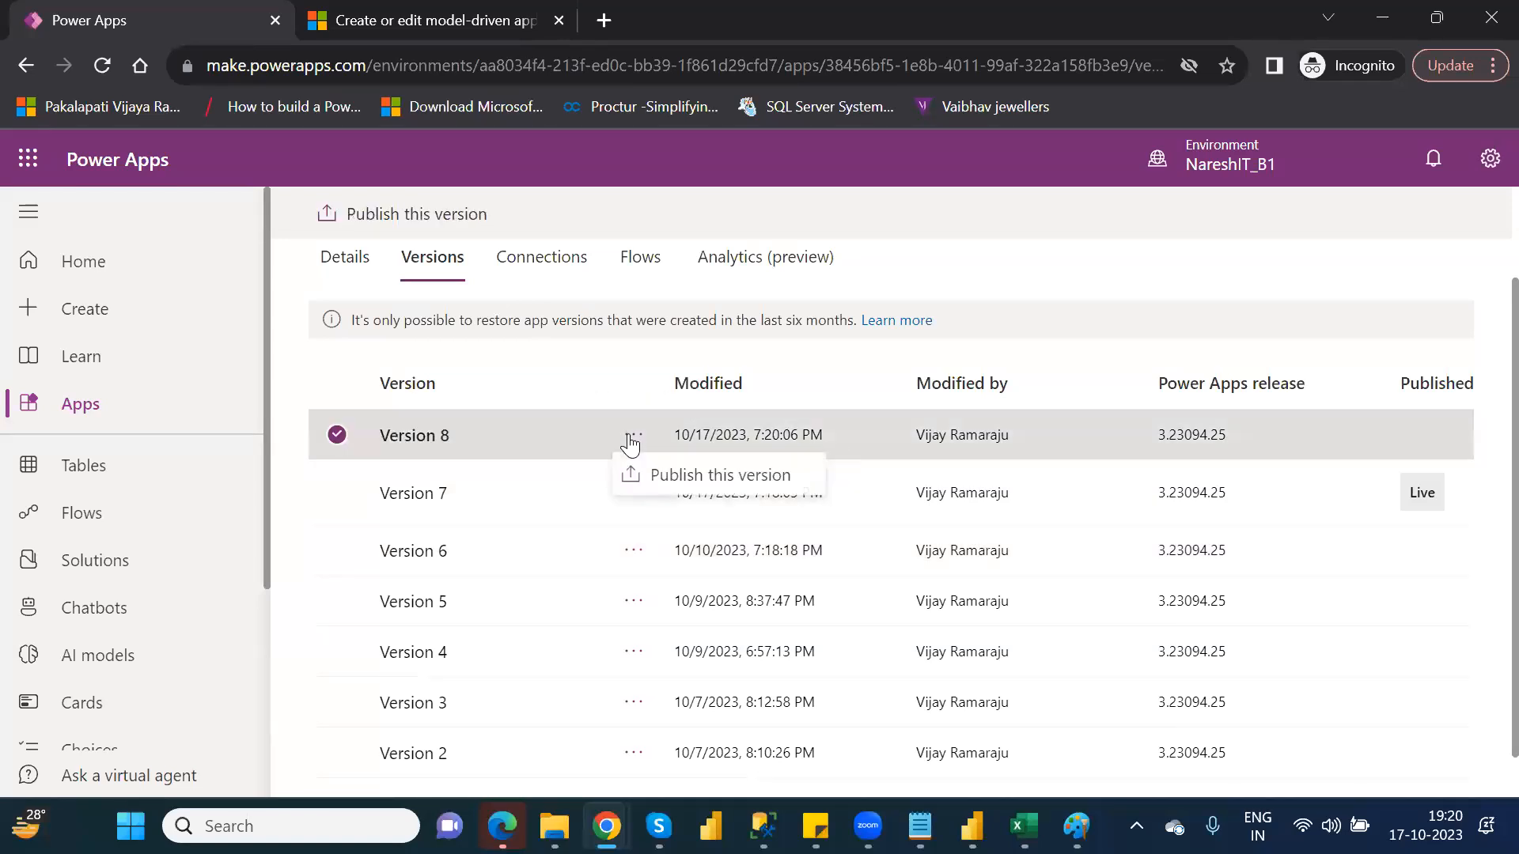
pyautogui.click(693, 477)
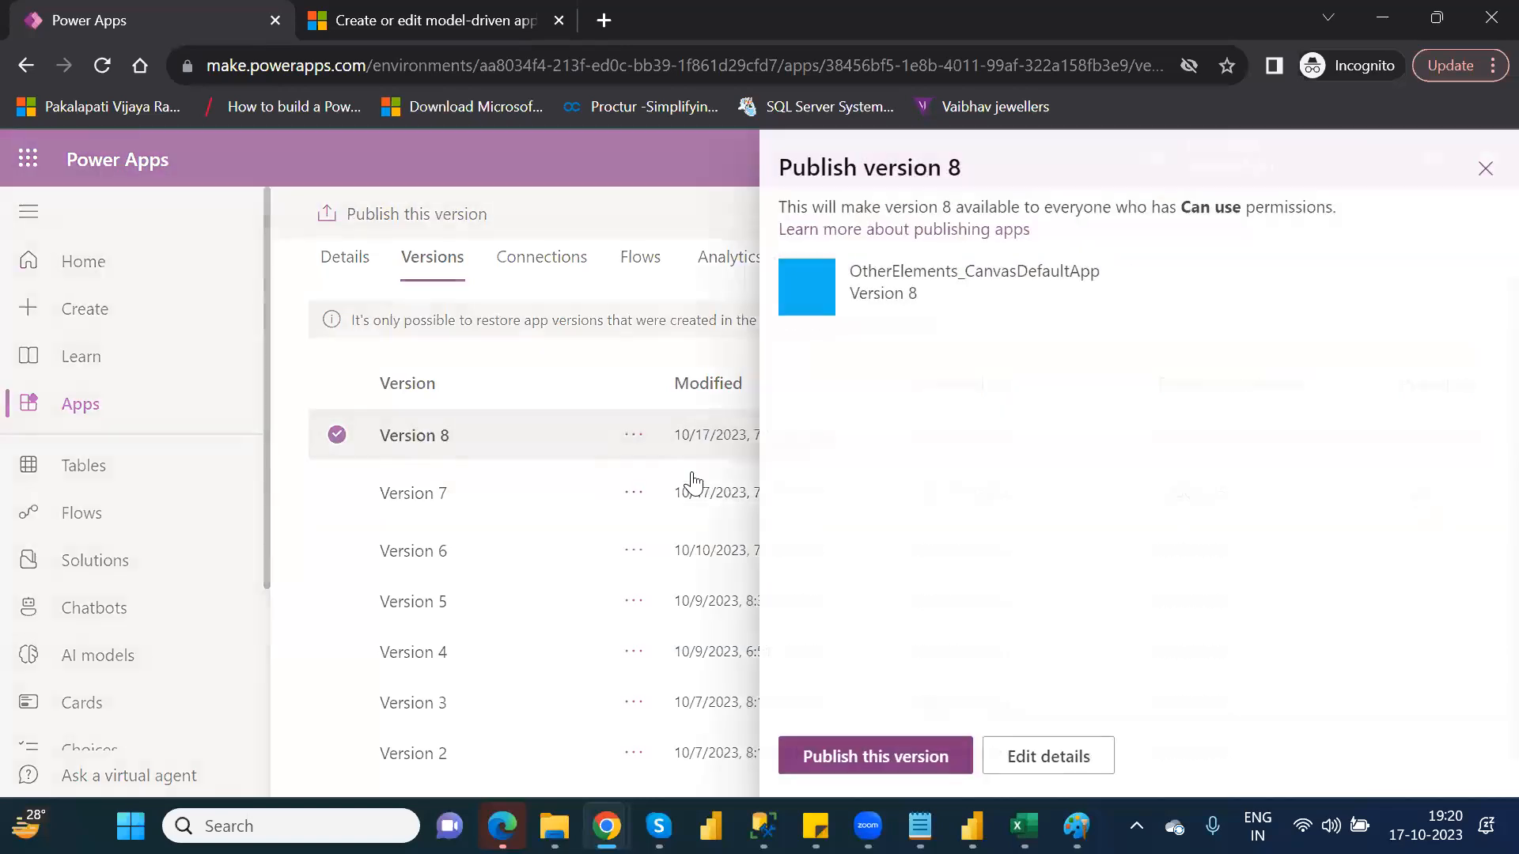
pyautogui.click(858, 755)
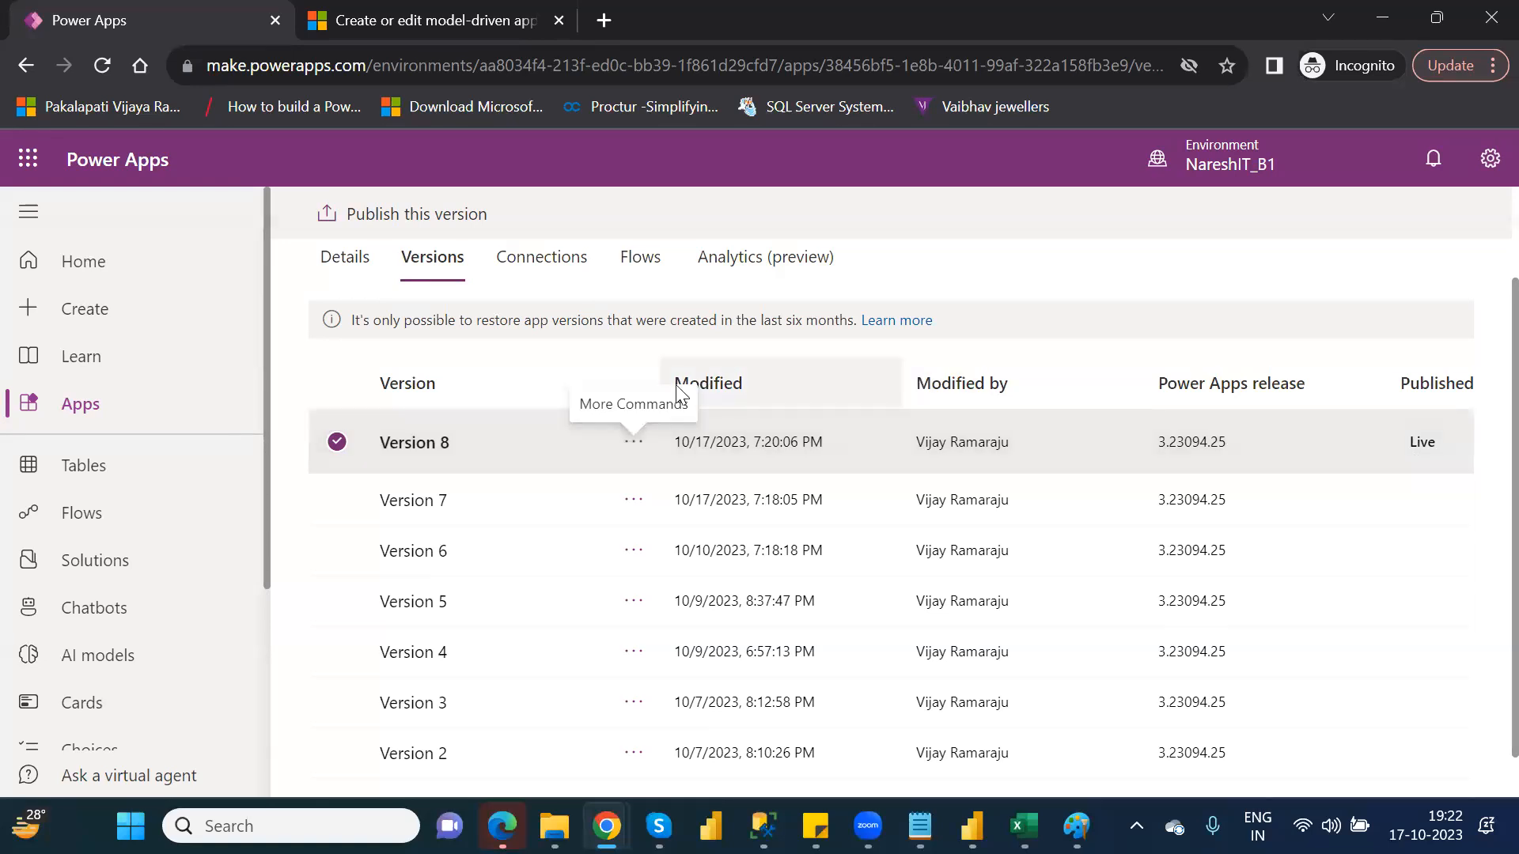
# Browse the canvas app's Connections, Flows and Details tabs
pyautogui.click(633, 443)
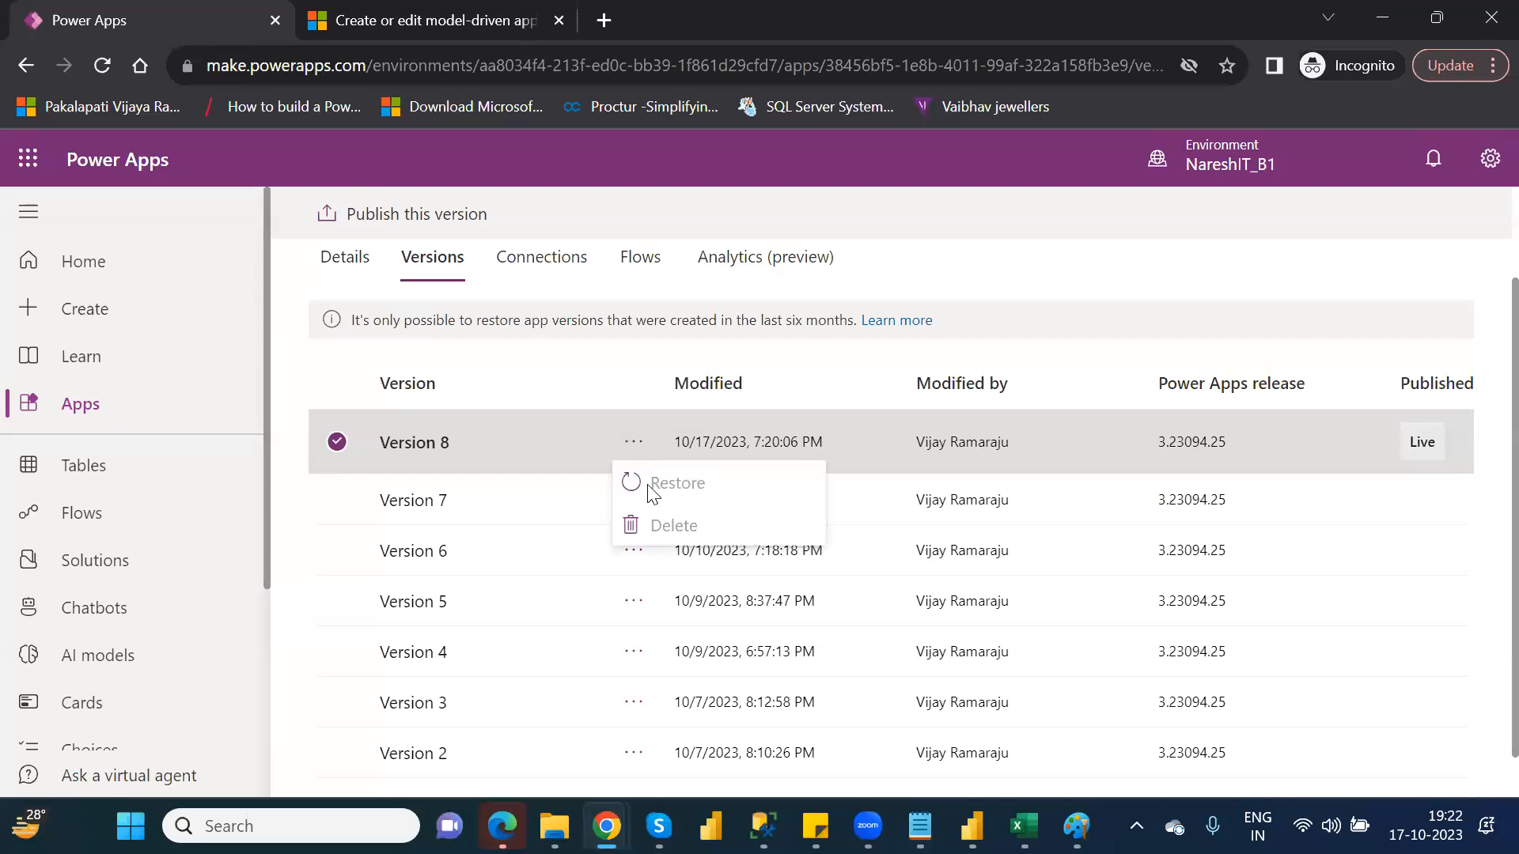
pyautogui.click(629, 555)
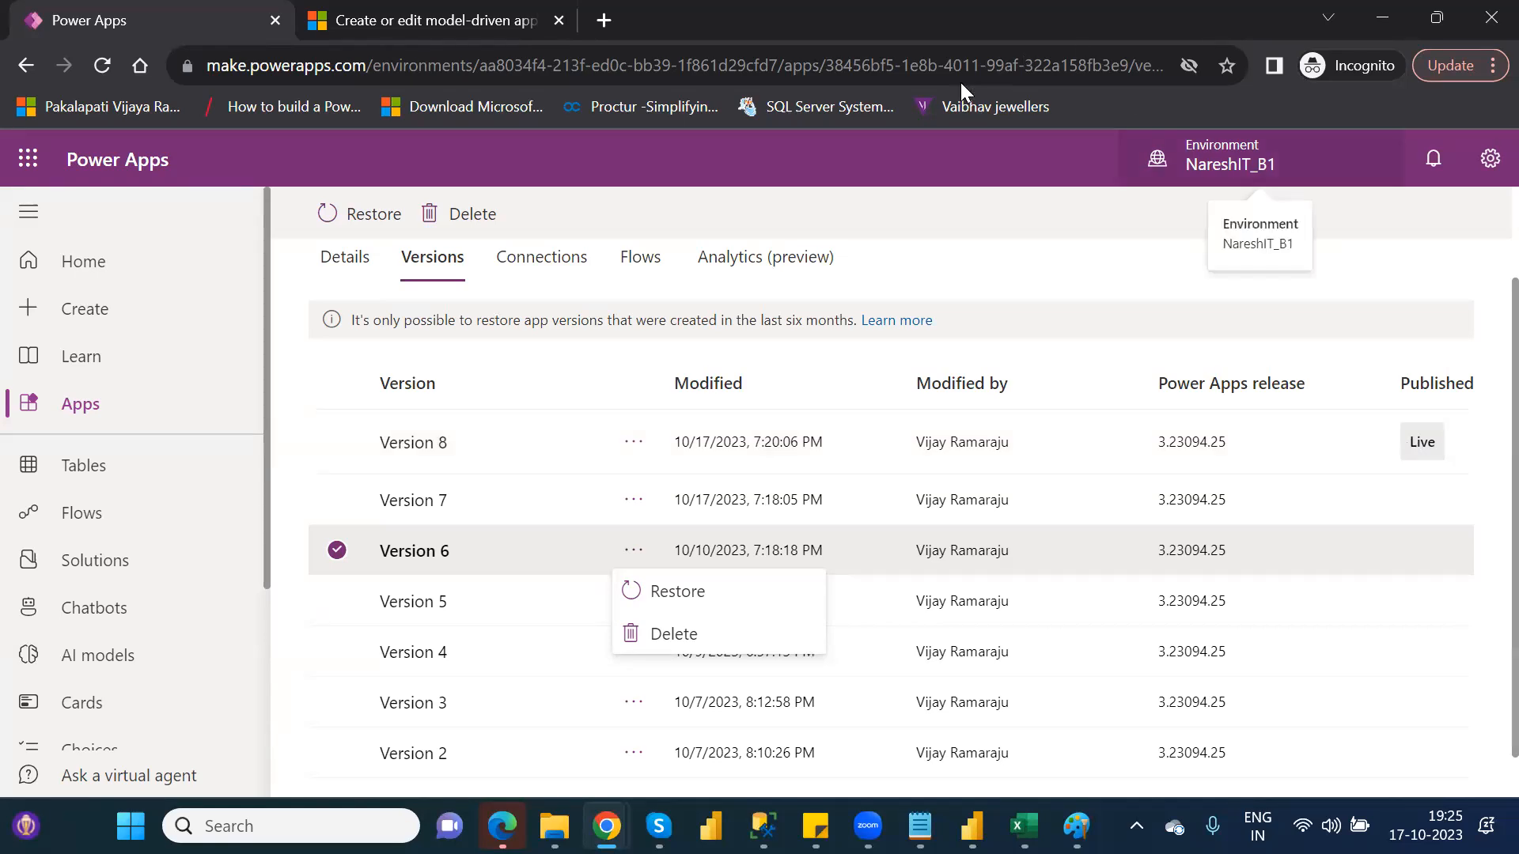
pyautogui.click(550, 261)
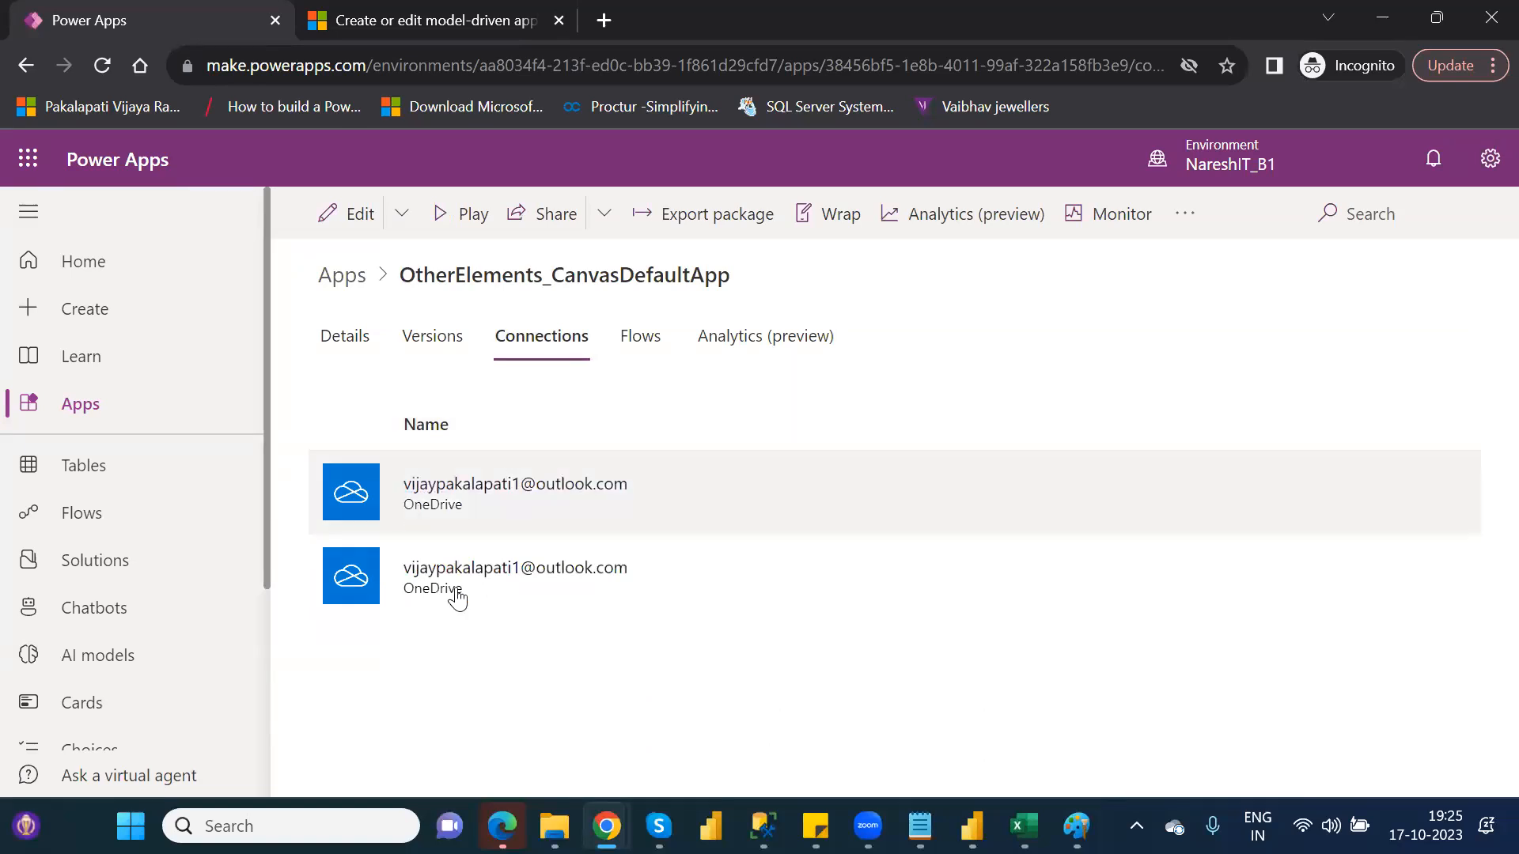
pyautogui.click(648, 333)
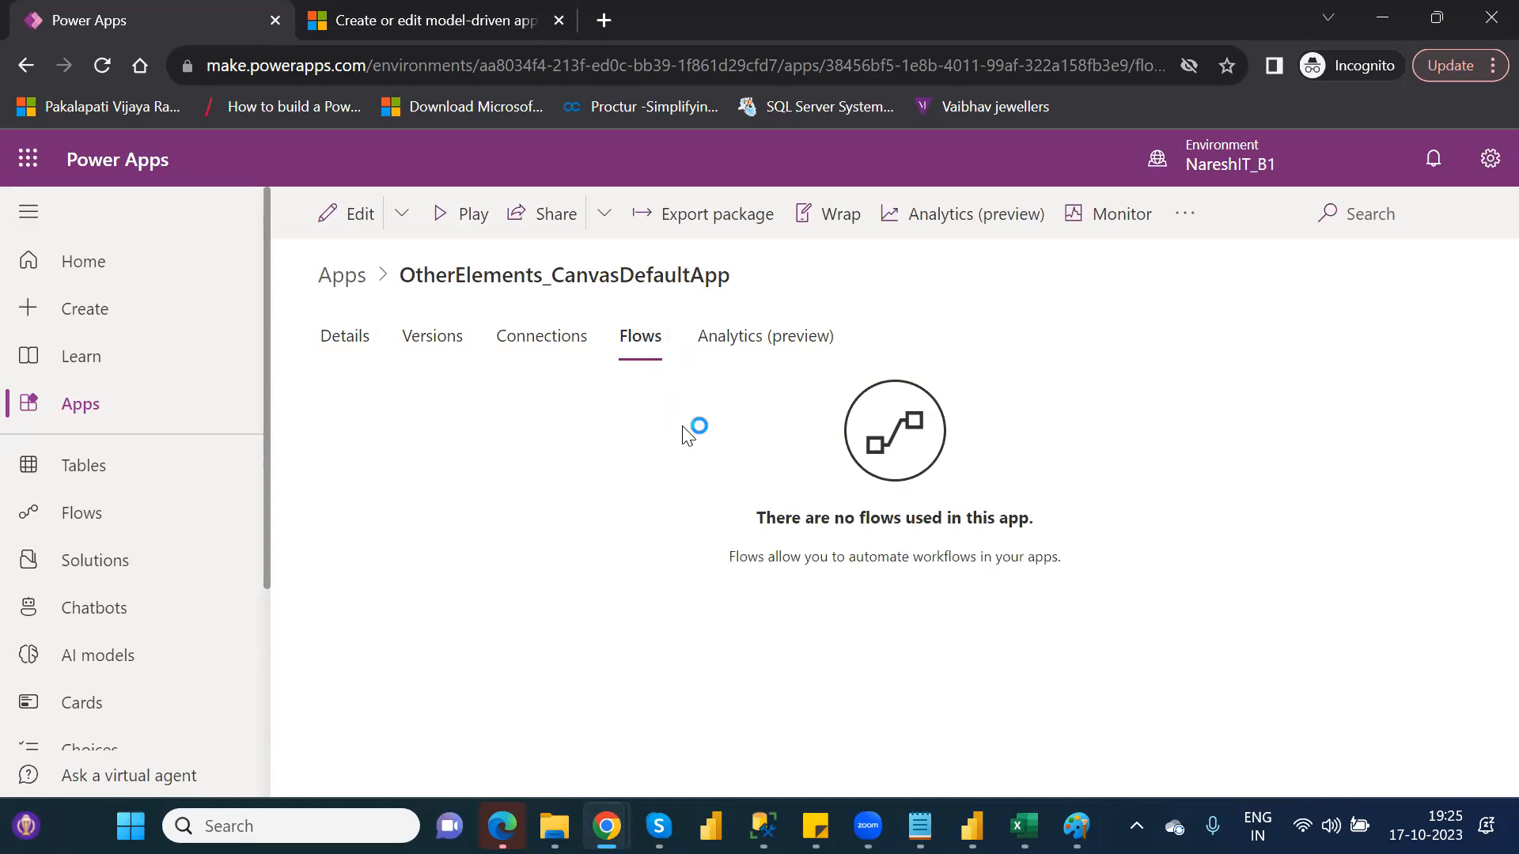
pyautogui.click(346, 353)
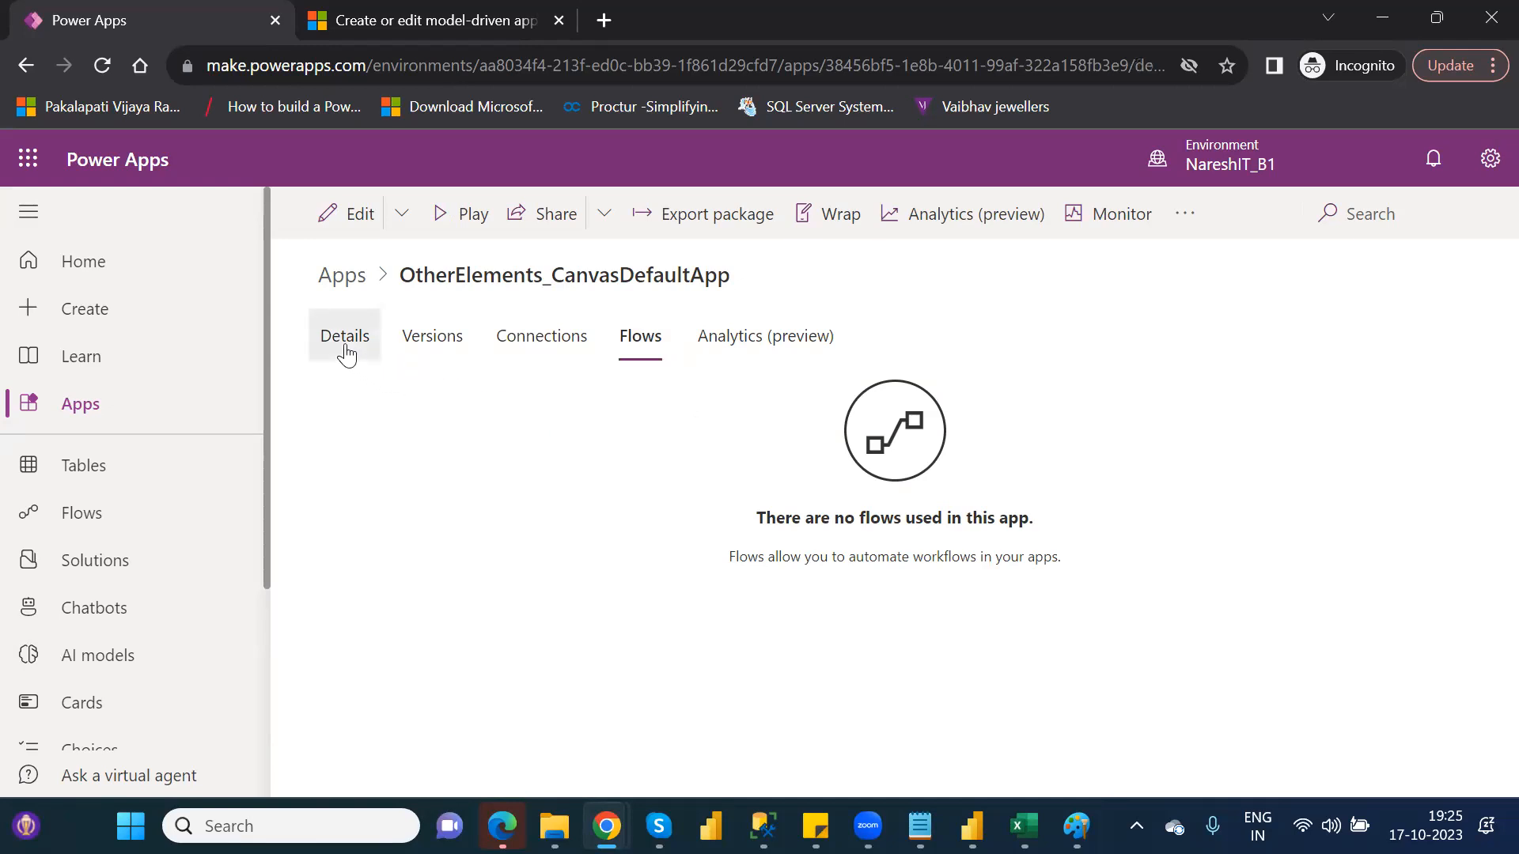
# Reopen OtherElements_CanvasDefaultApp from the Apps list and review its version history
pyautogui.click(119, 407)
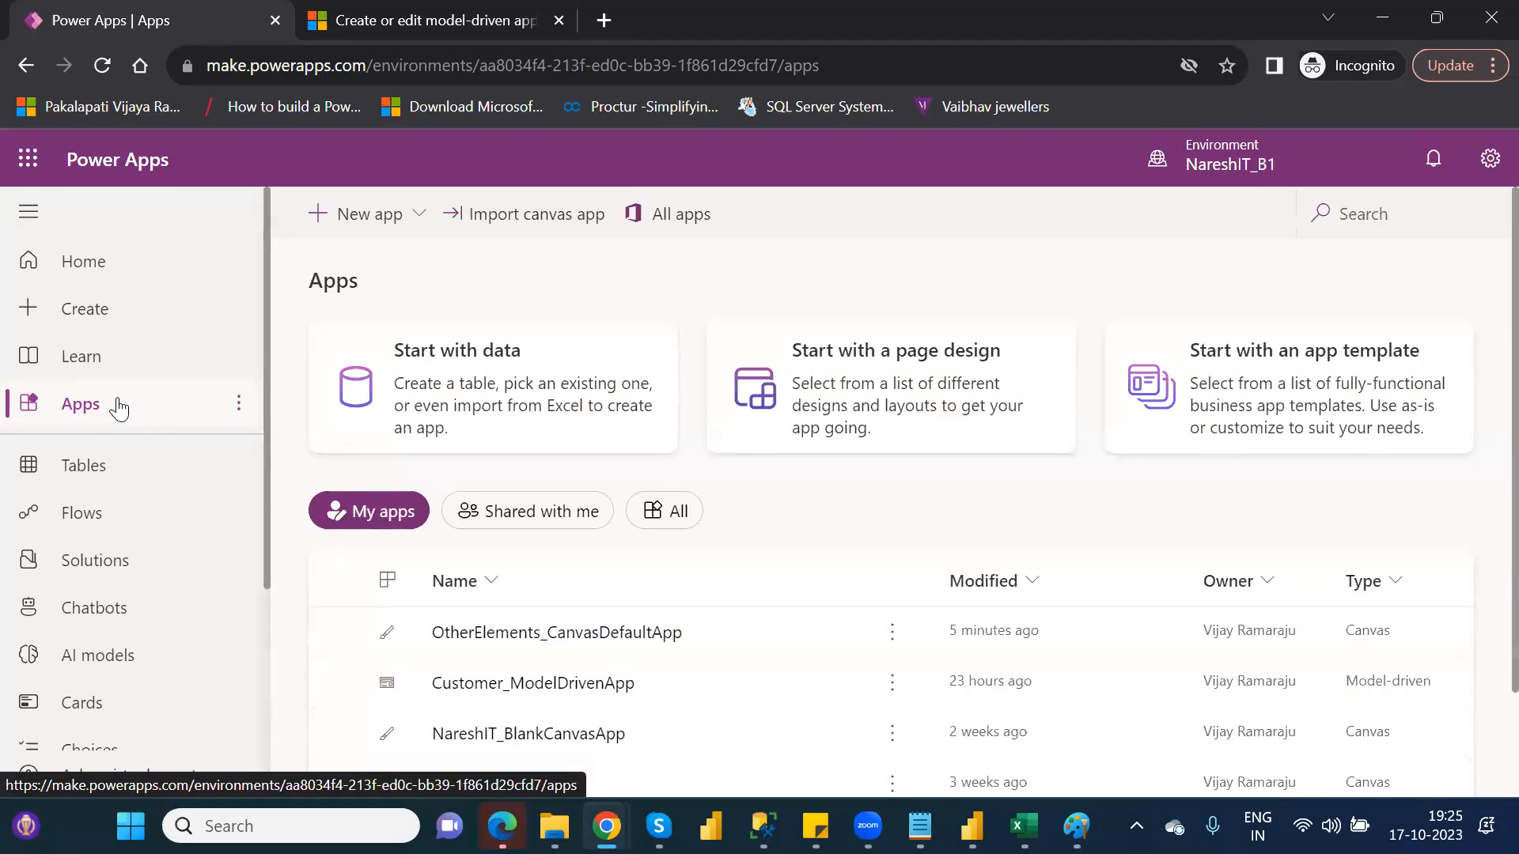
pyautogui.click(889, 642)
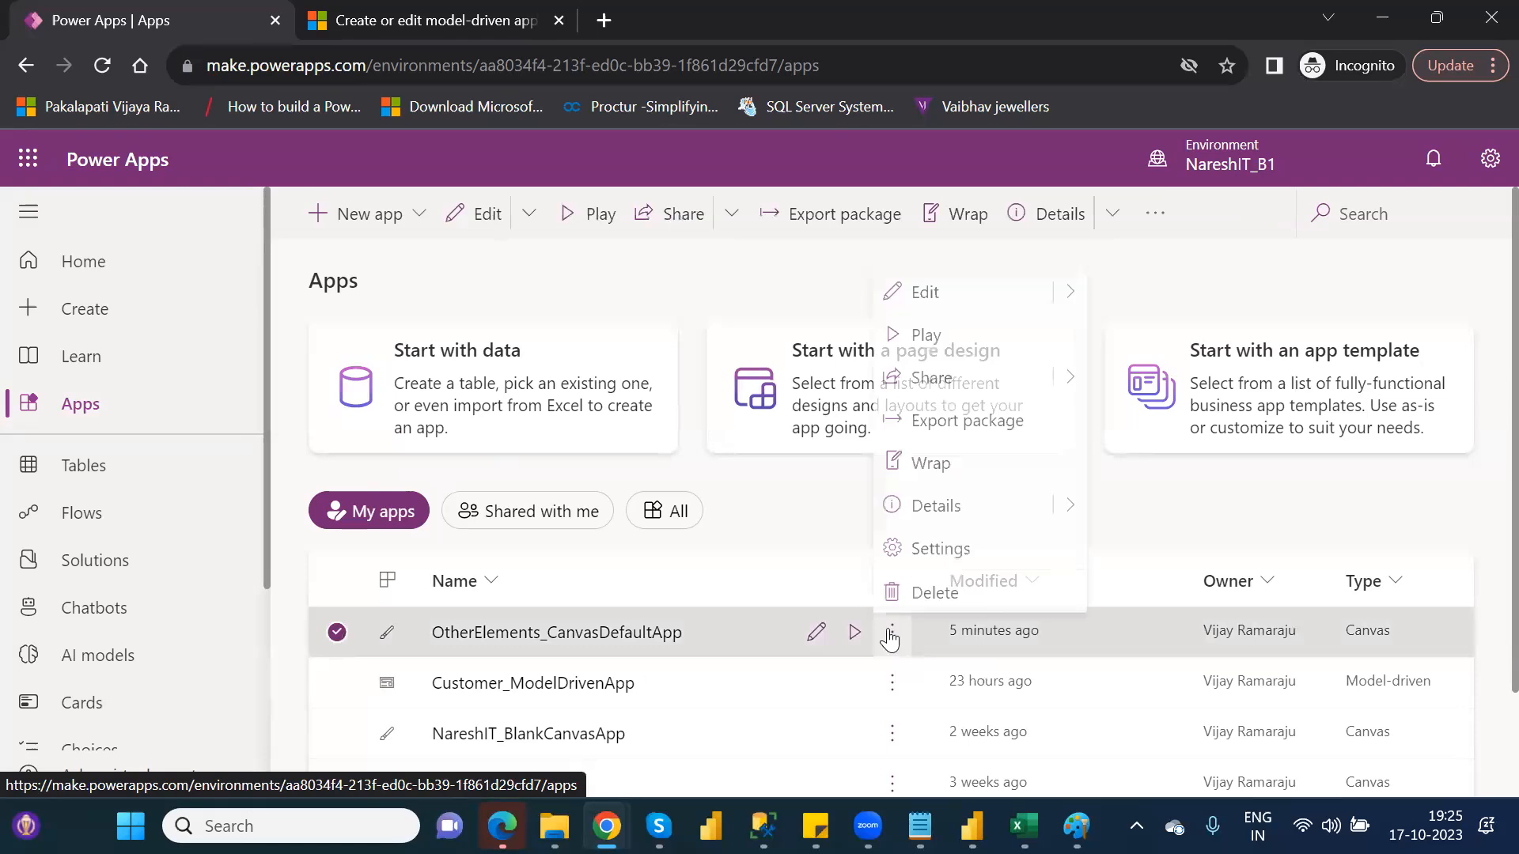
pyautogui.click(935, 502)
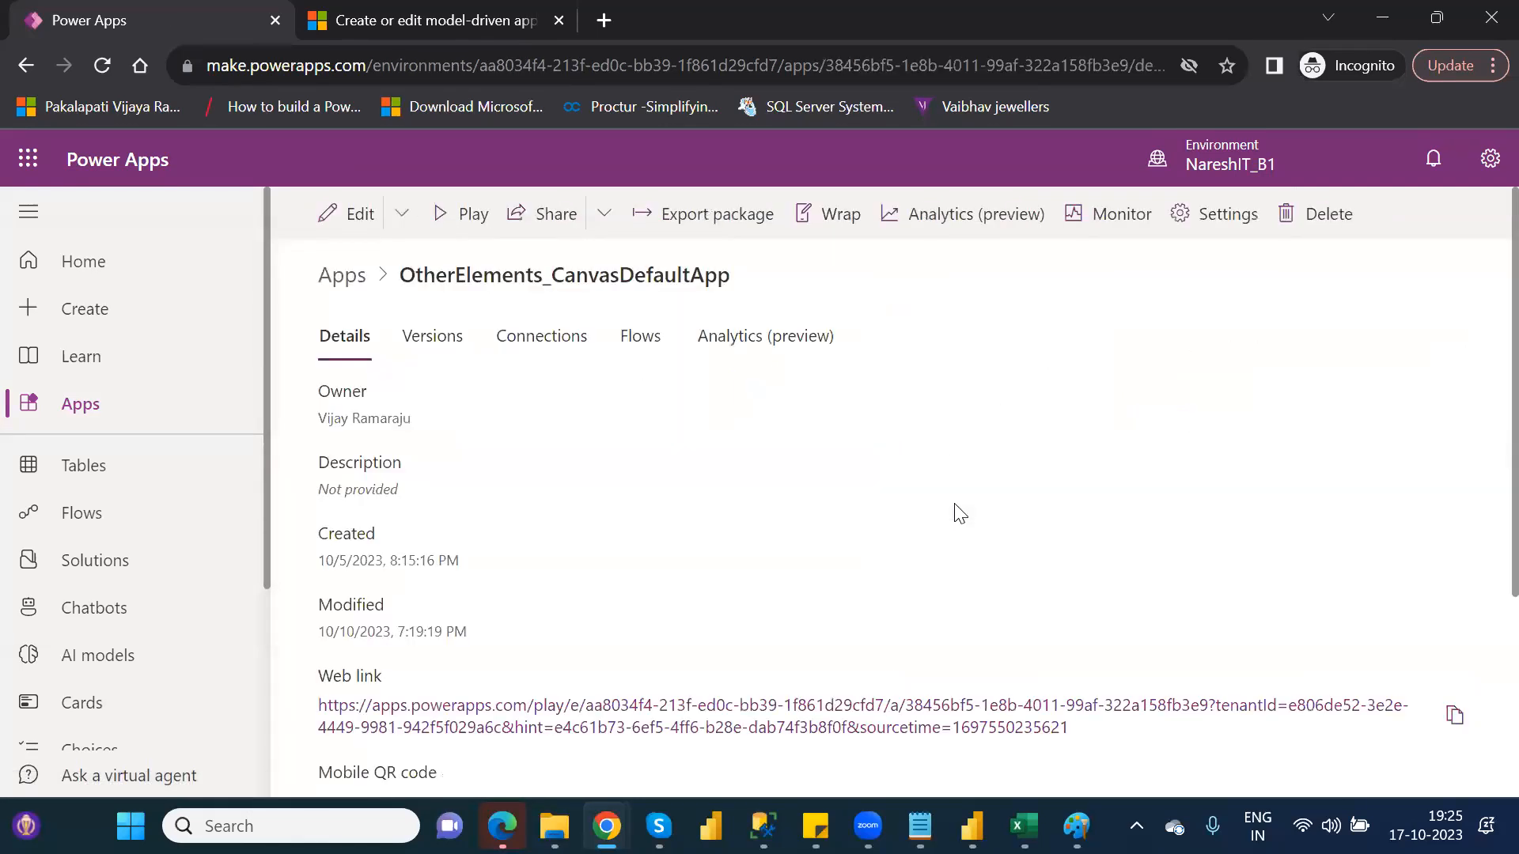
pyautogui.click(402, 341)
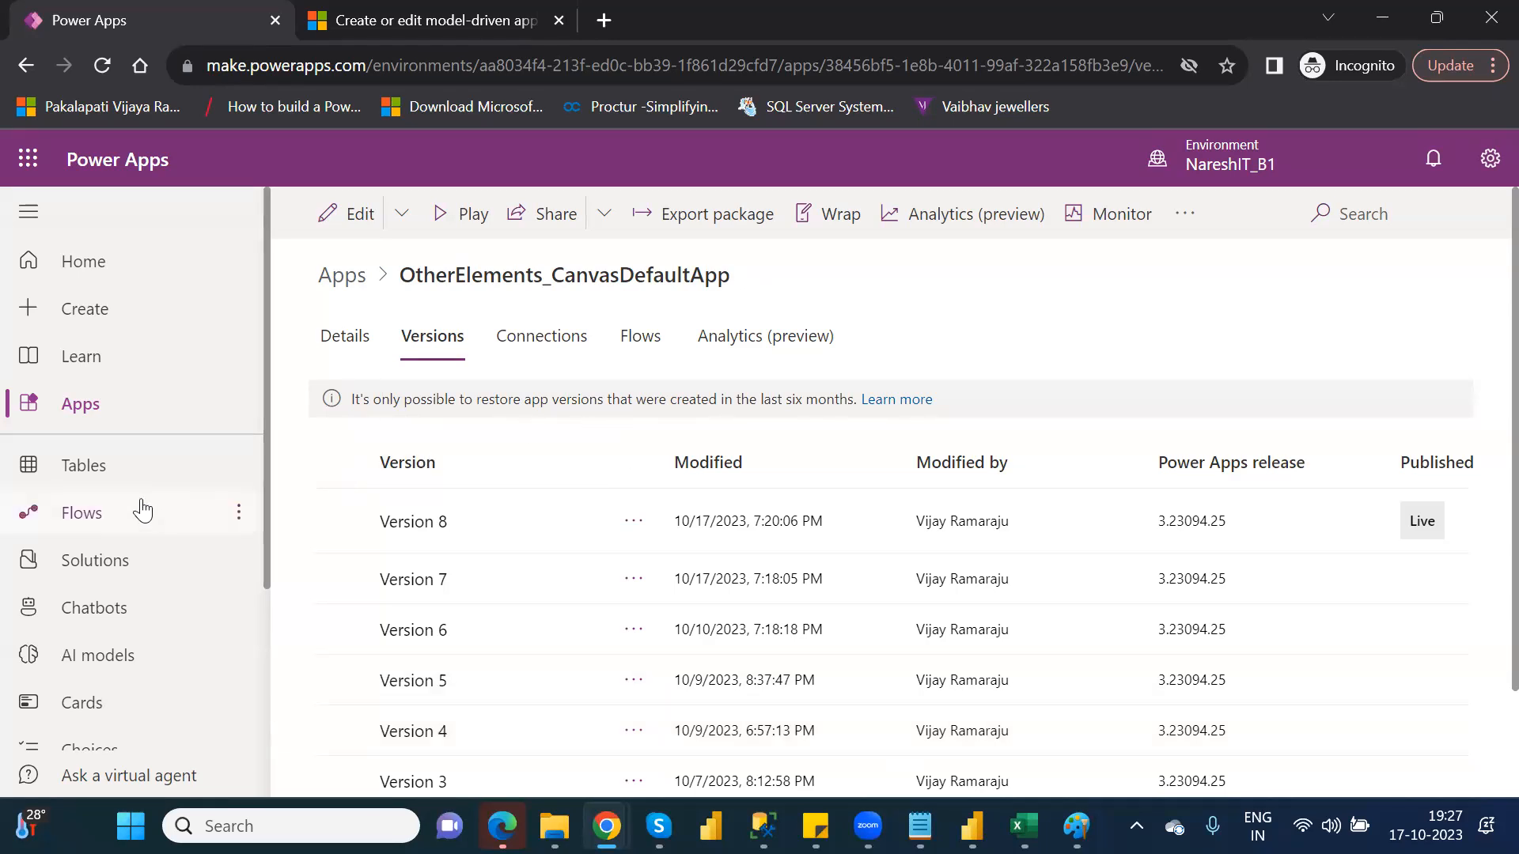
# Open the Solutions area, follow the publishers notice to the Discover page, and return to Solutions
pyautogui.click(124, 560)
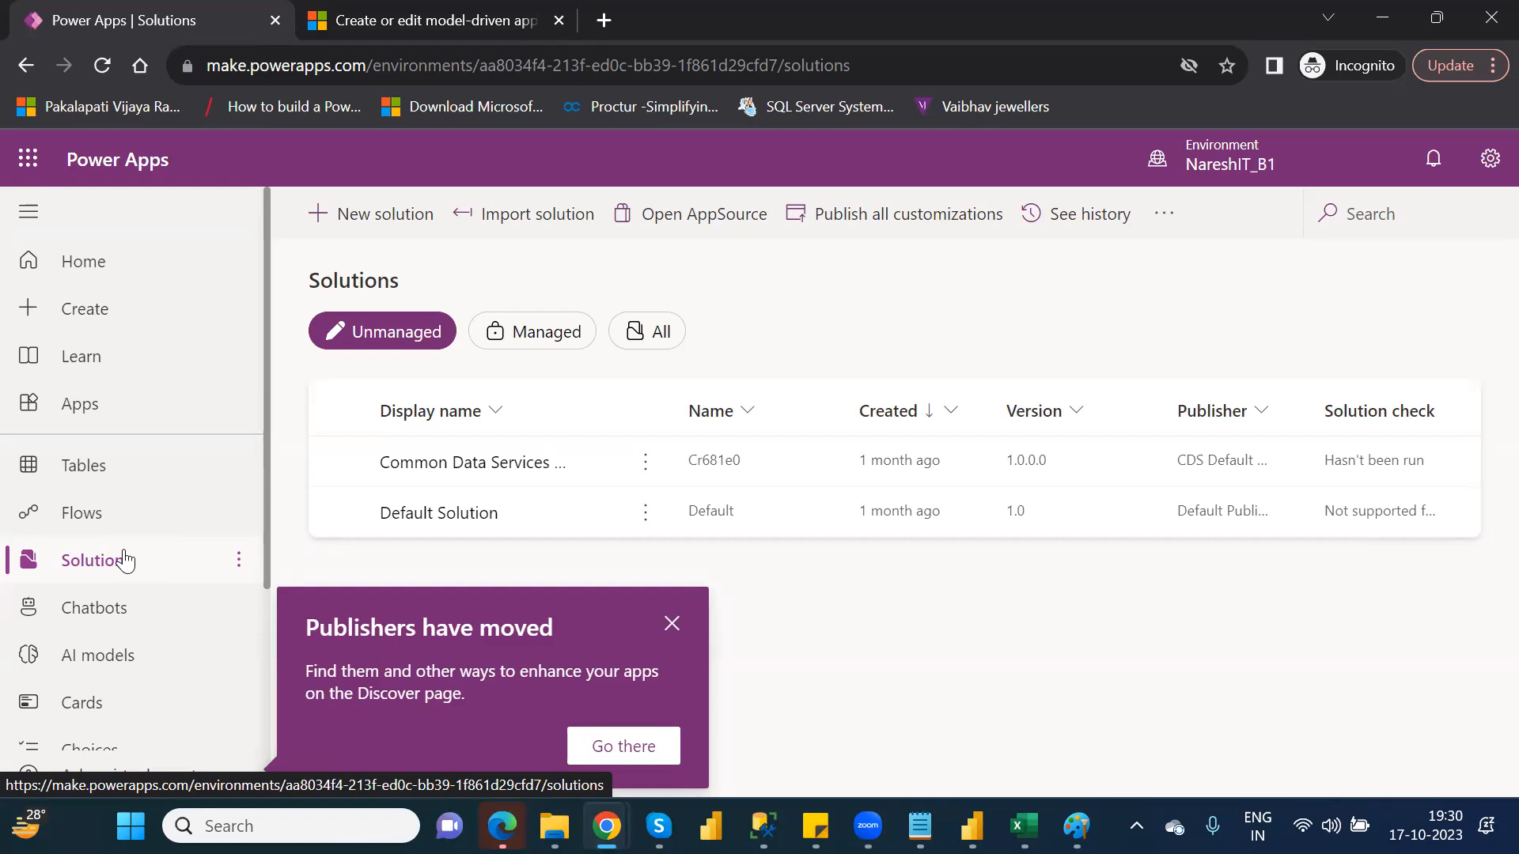
pyautogui.click(673, 756)
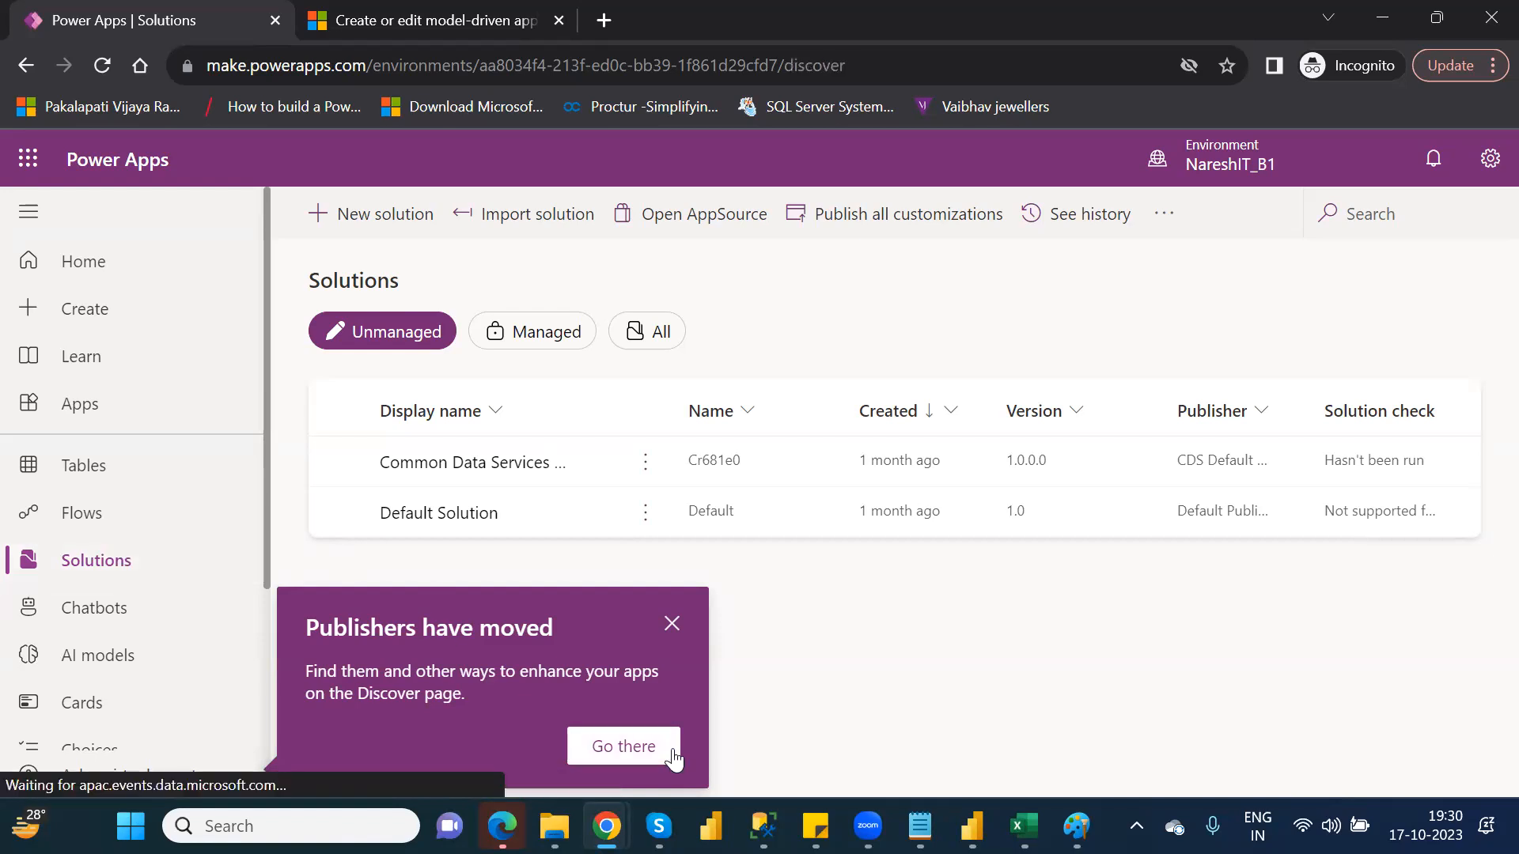
pyautogui.click(126, 565)
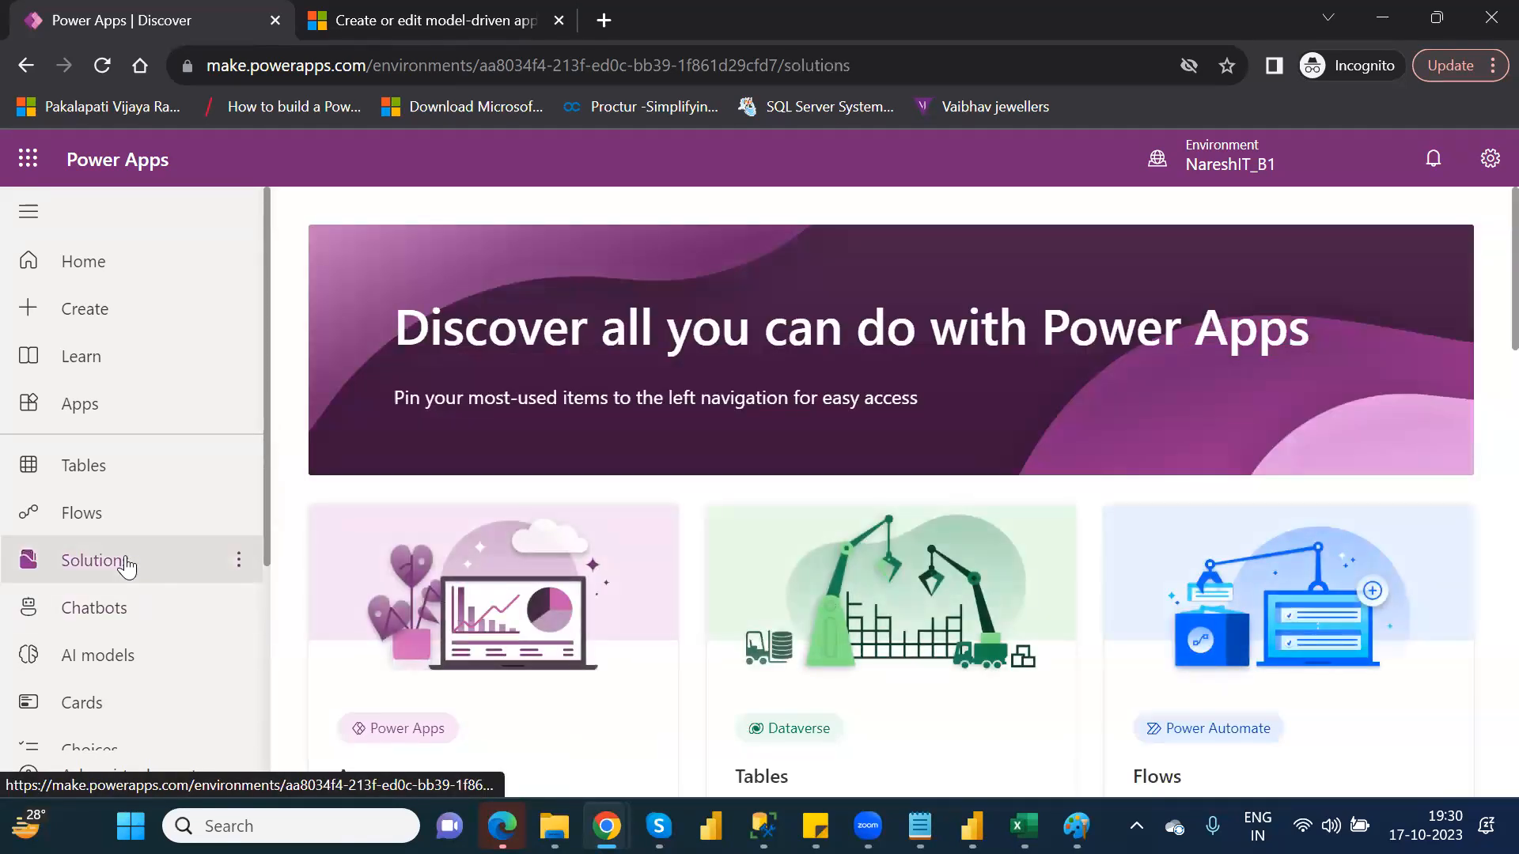
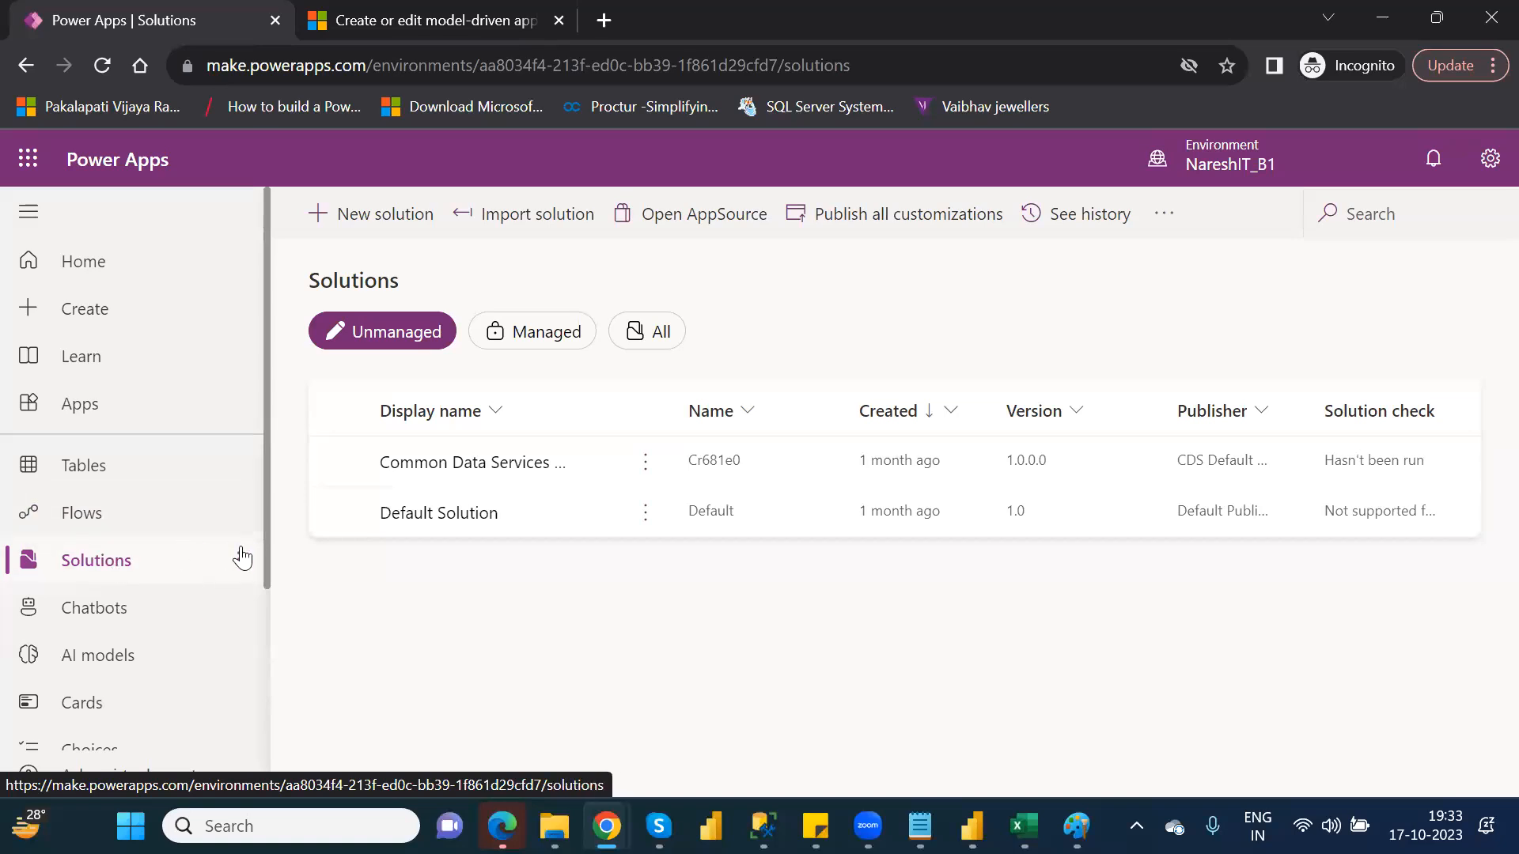
# Open the More navigation panel, browse its list of pinnable items, and close it
pyautogui.moveTo(266, 545); pyautogui.dragTo(281, 719)
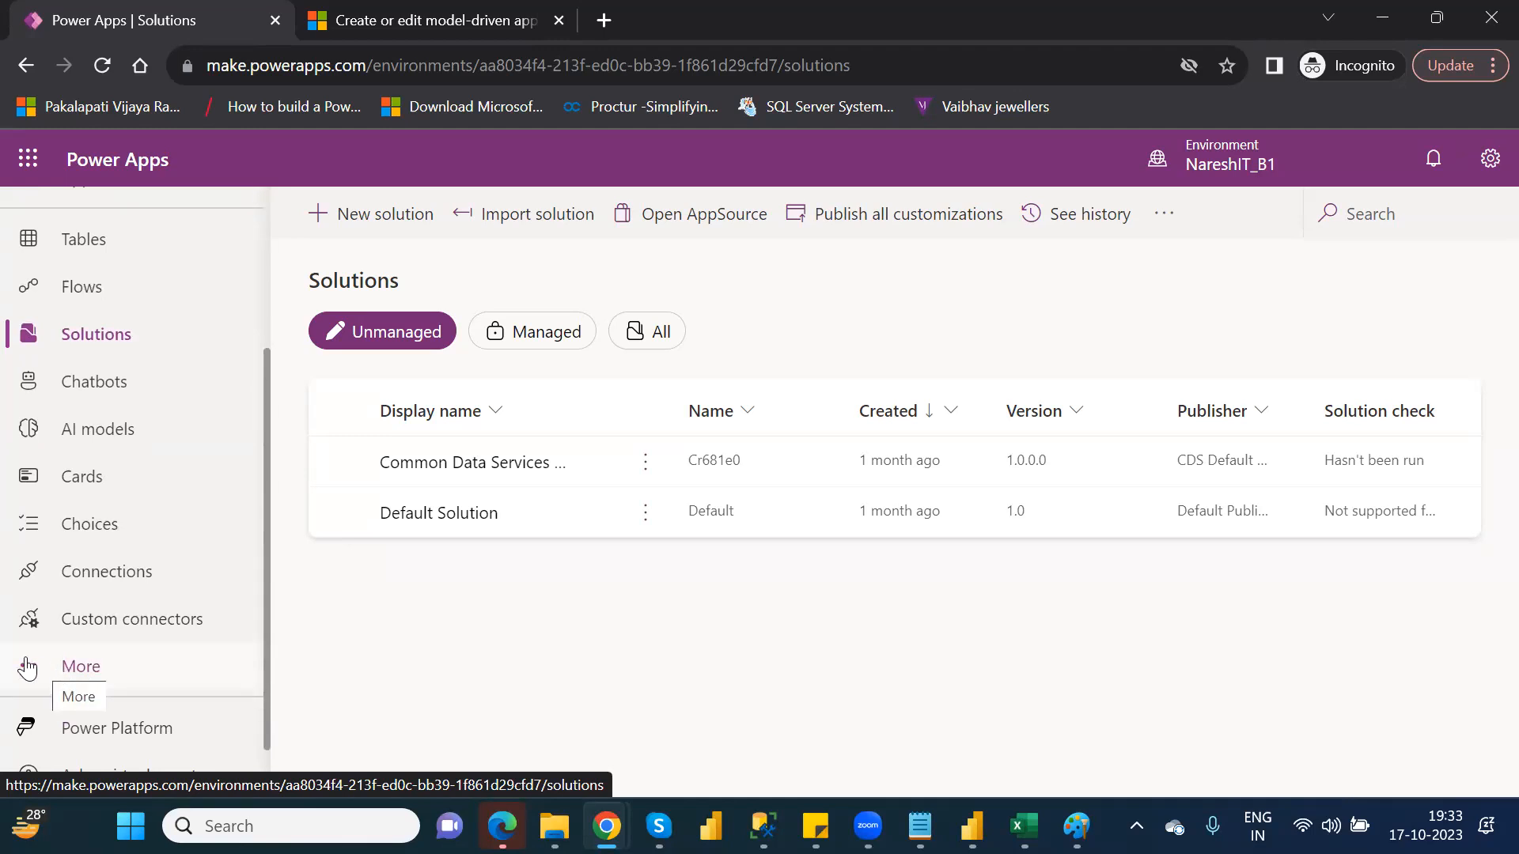
pyautogui.click(88, 673)
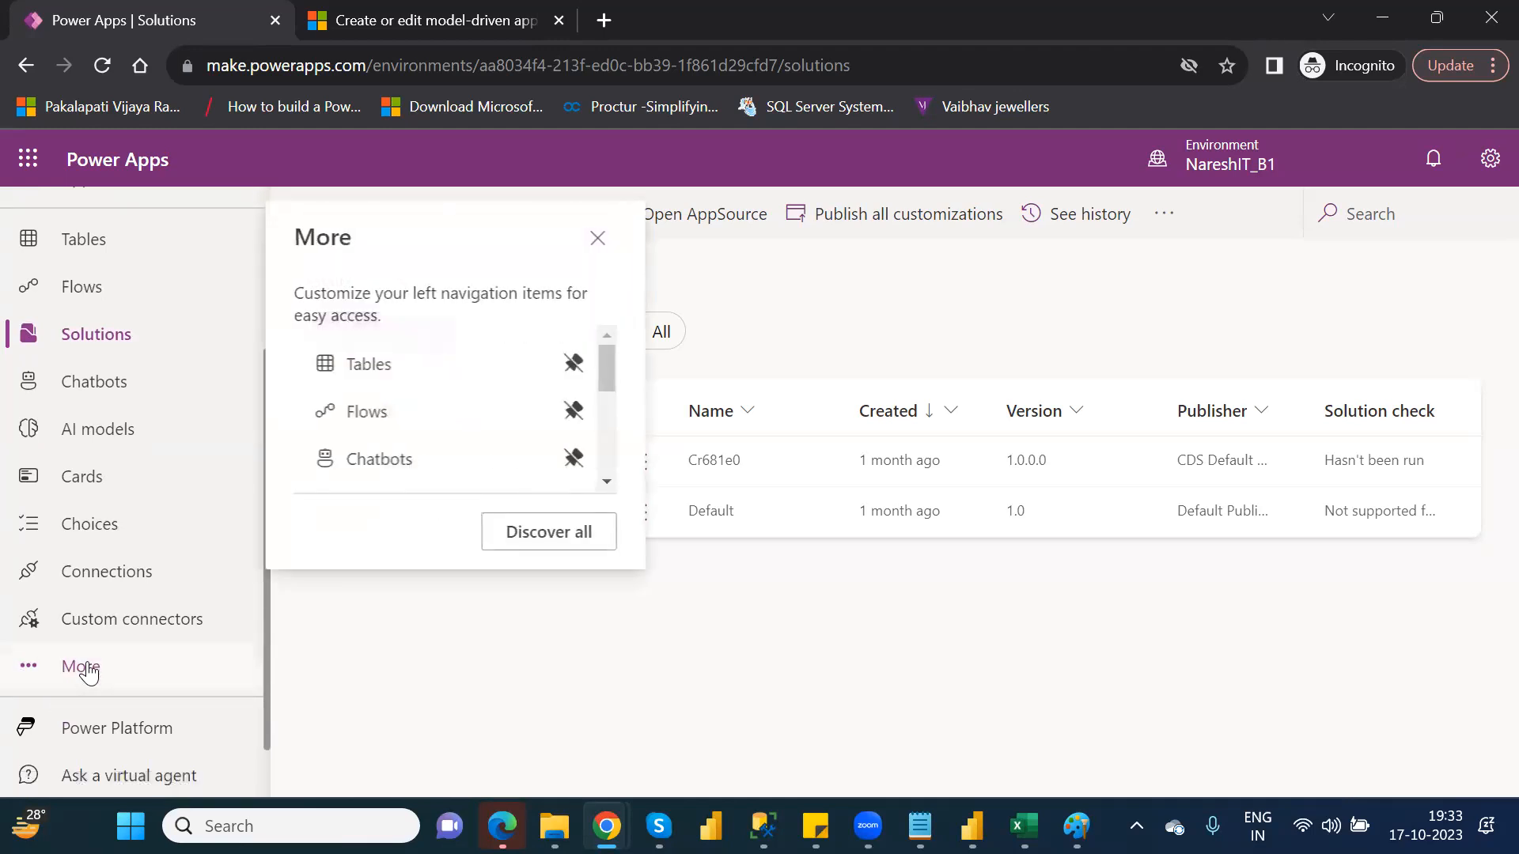
pyautogui.moveTo(608, 364); pyautogui.dragTo(611, 427)
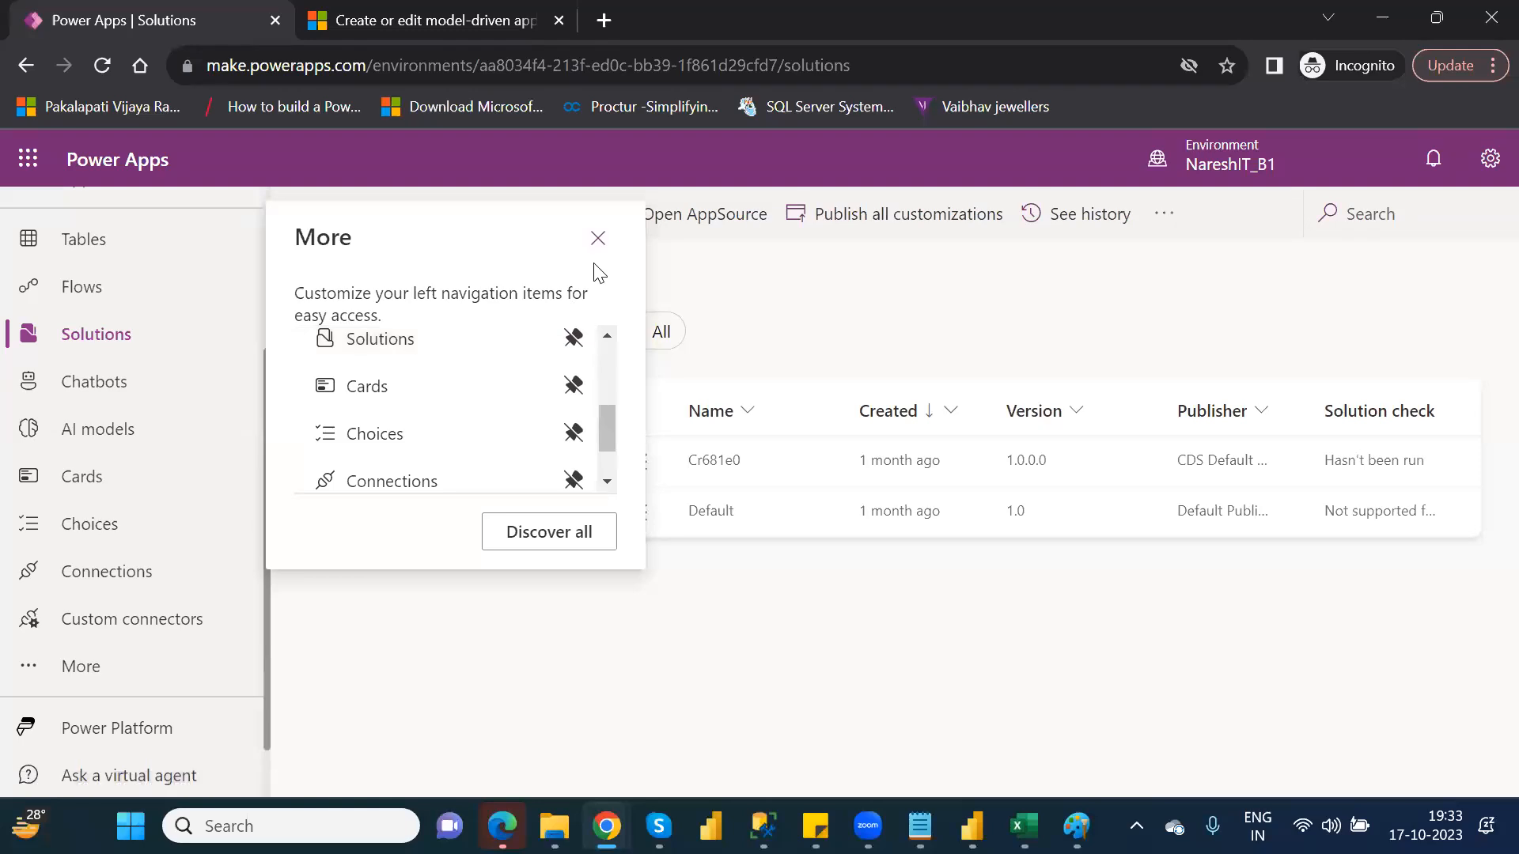
pyautogui.click(597, 239)
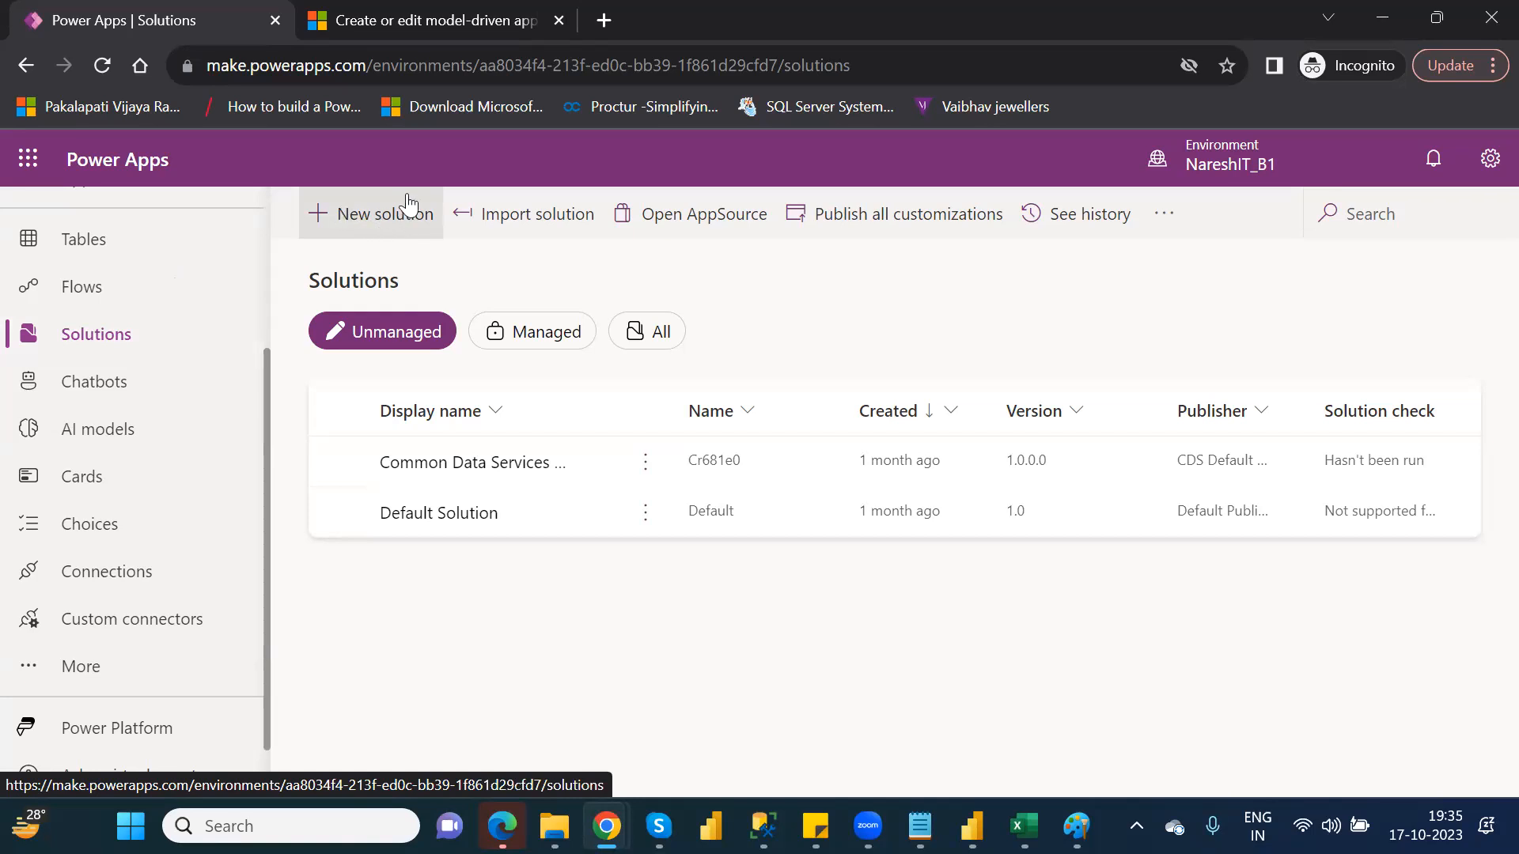
pyautogui.click(355, 227)
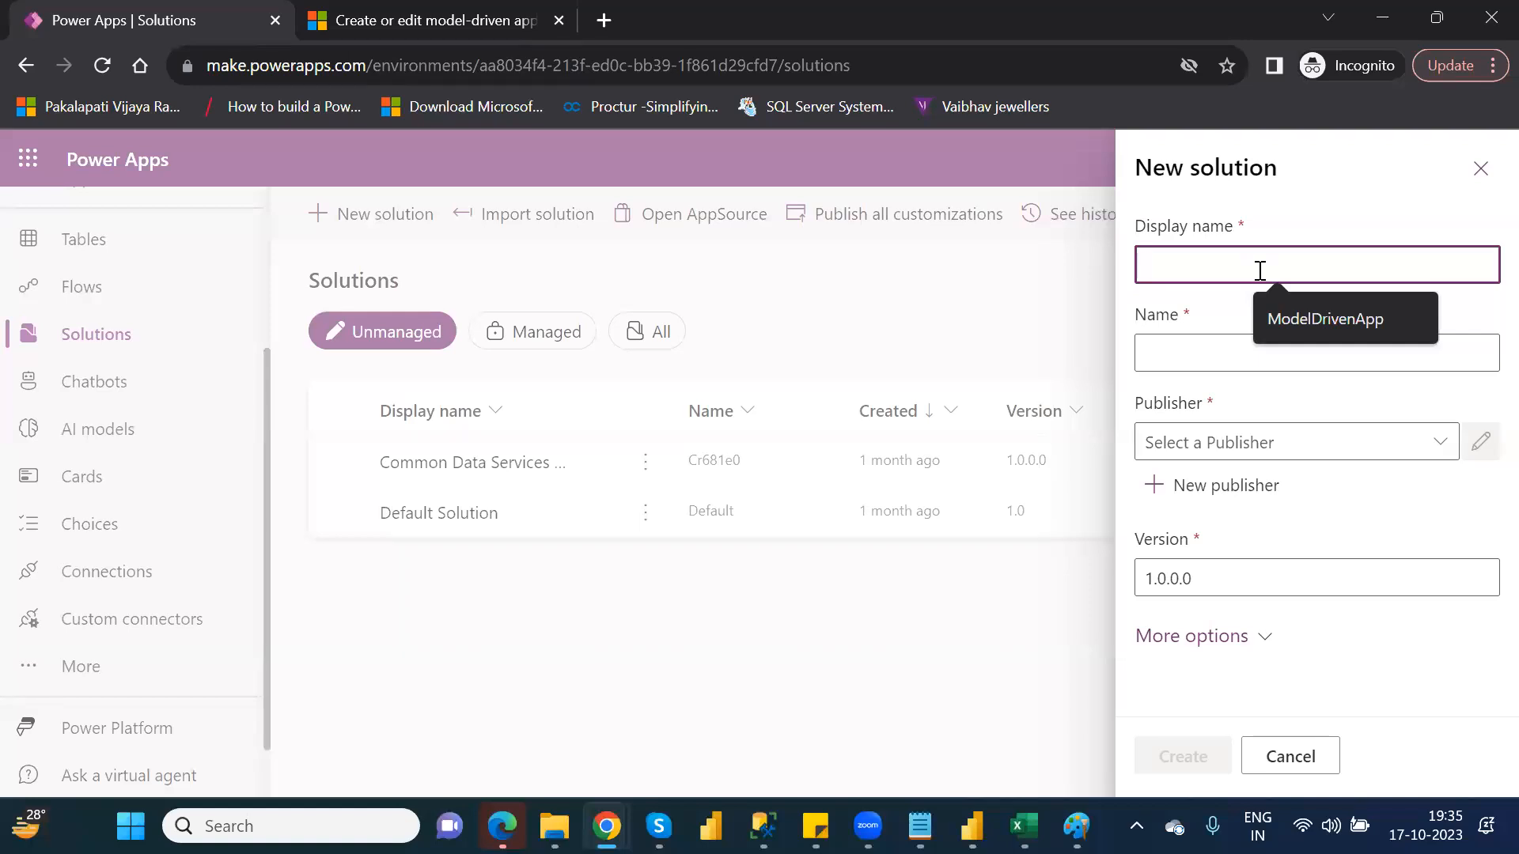
pyautogui.write('Naresh')
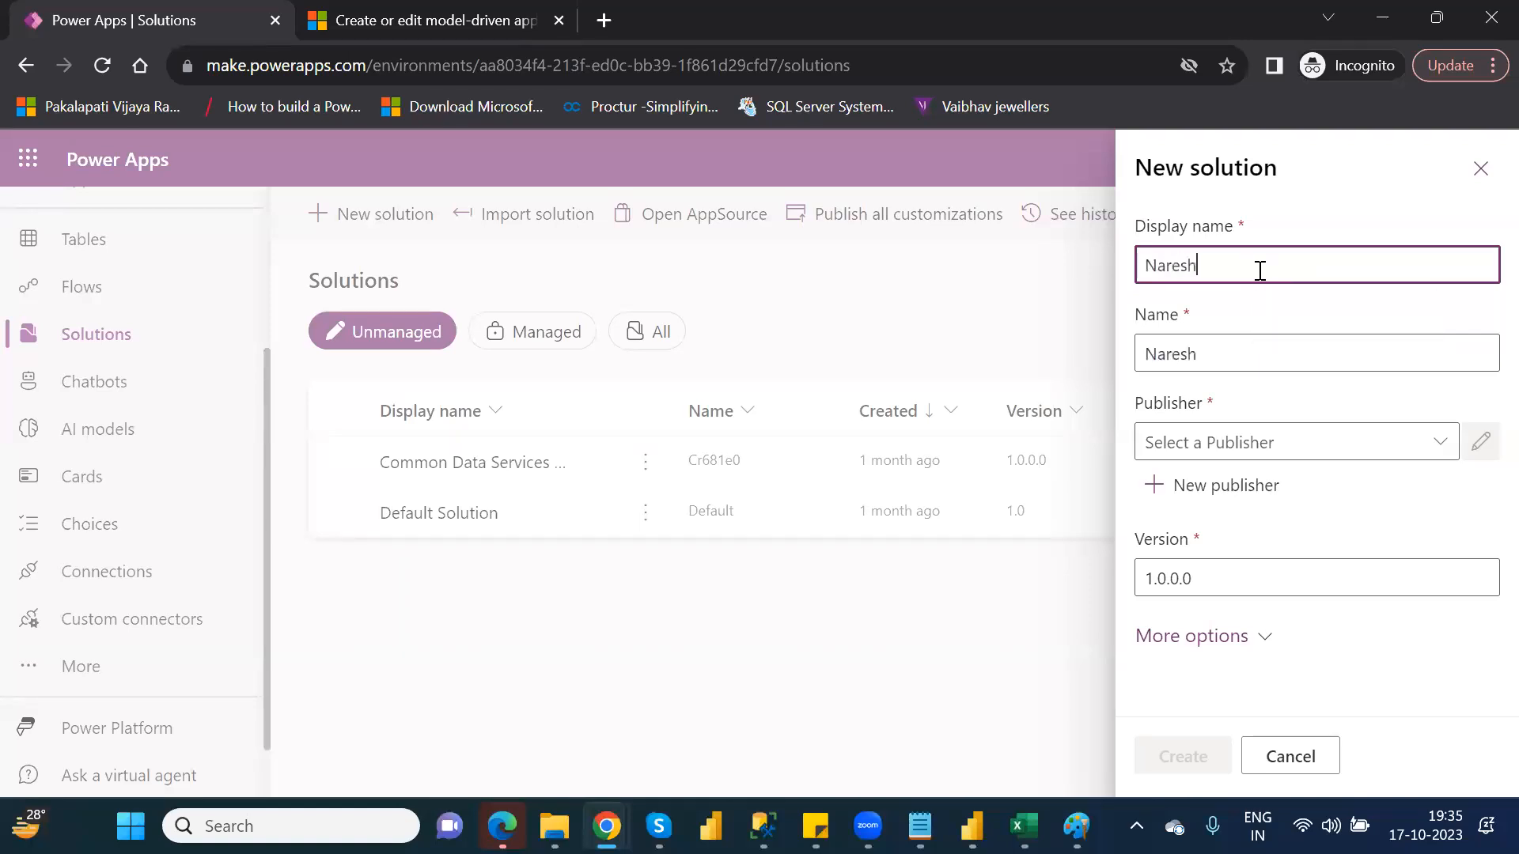
pyautogui.write('IT_P1')
pyautogui.moveTo(1255, 268); pyautogui.dragTo(1140, 266)
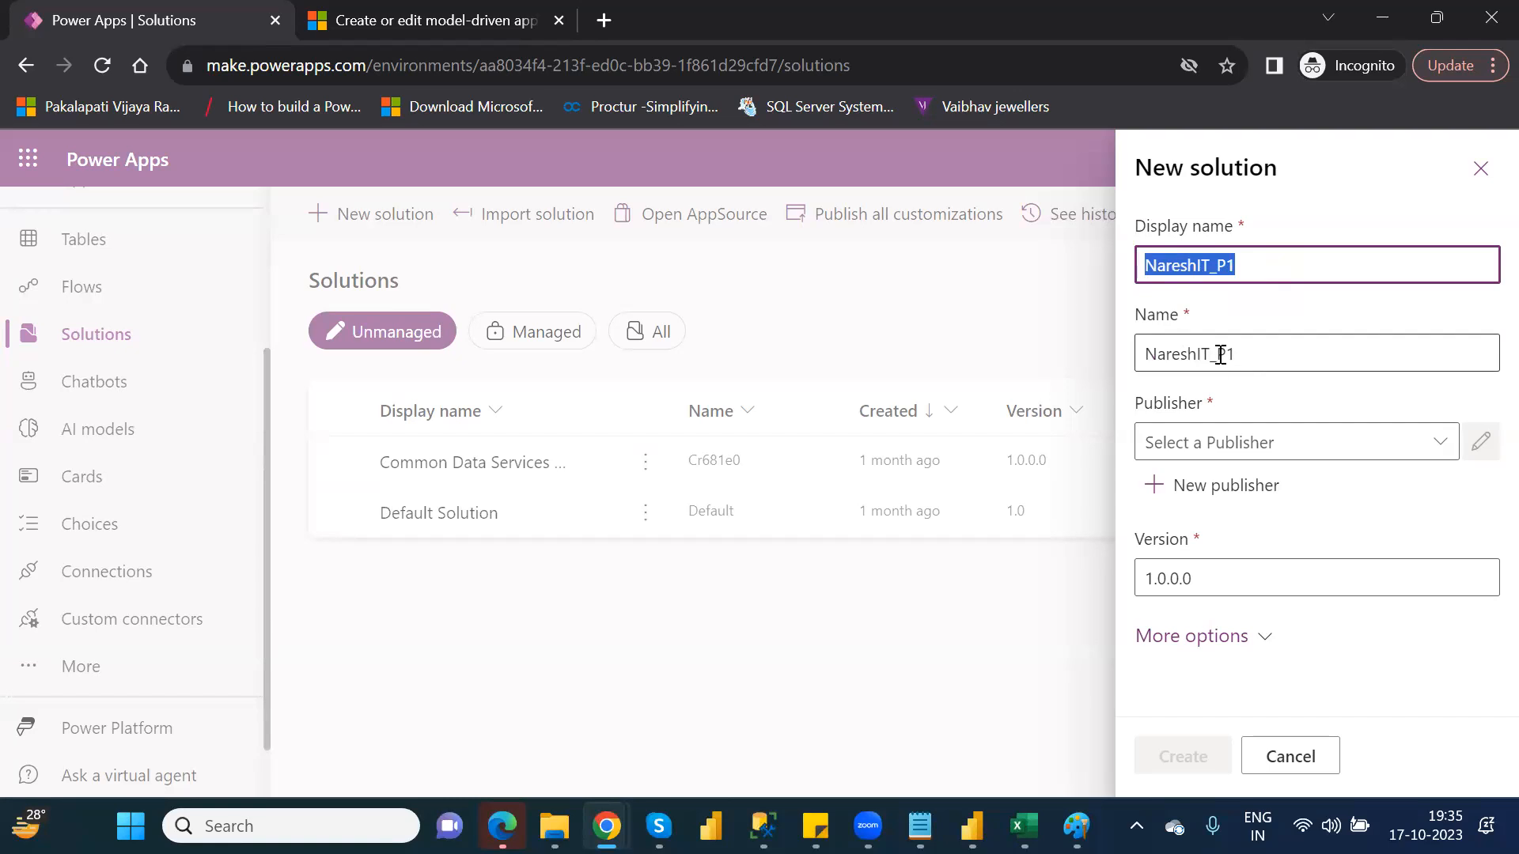
pyautogui.click(1441, 459)
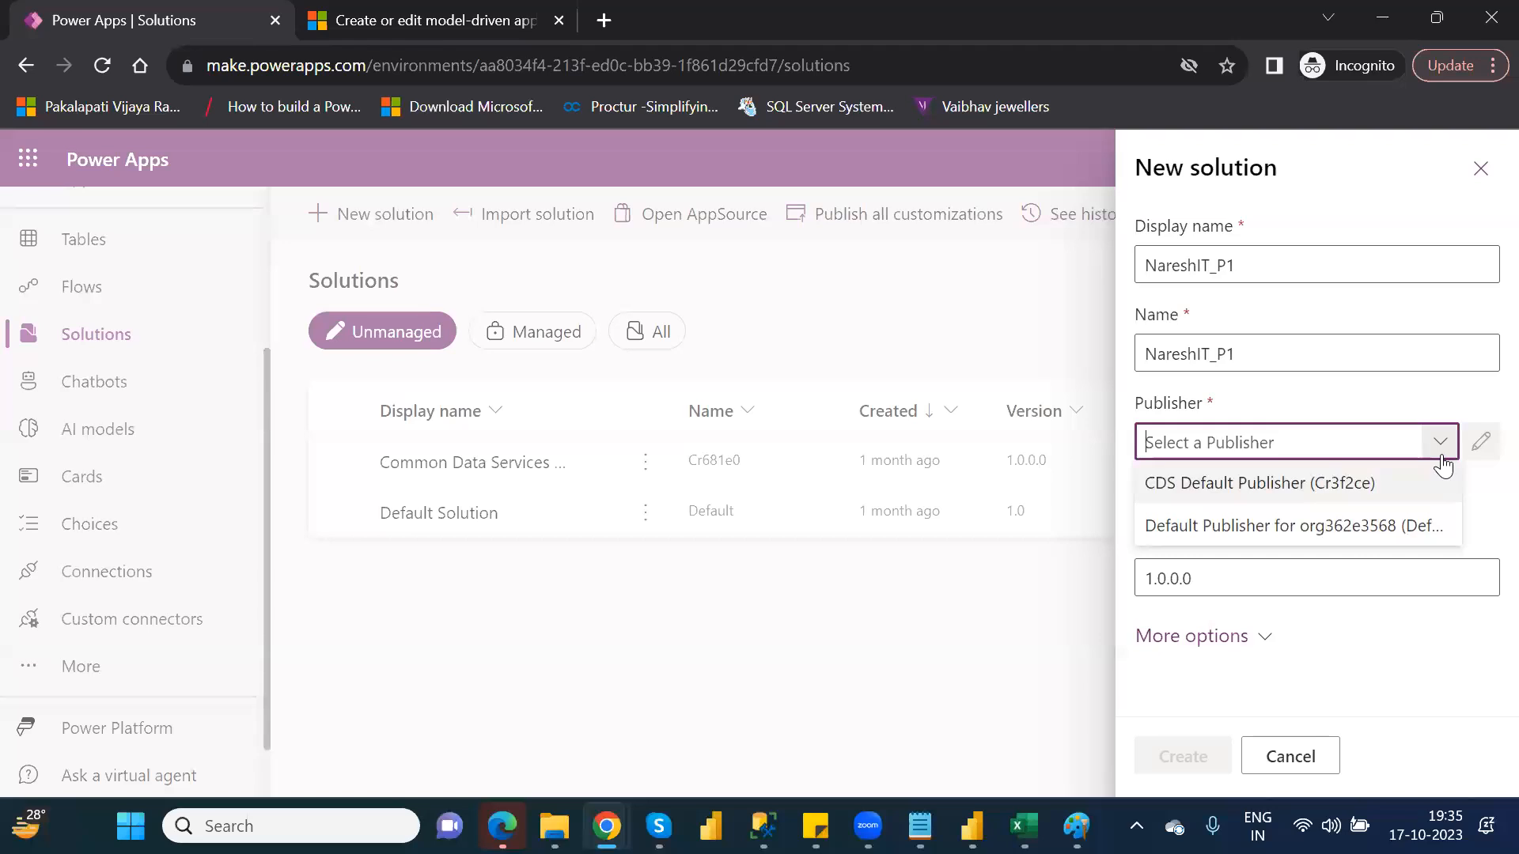
pyautogui.click(1441, 459)
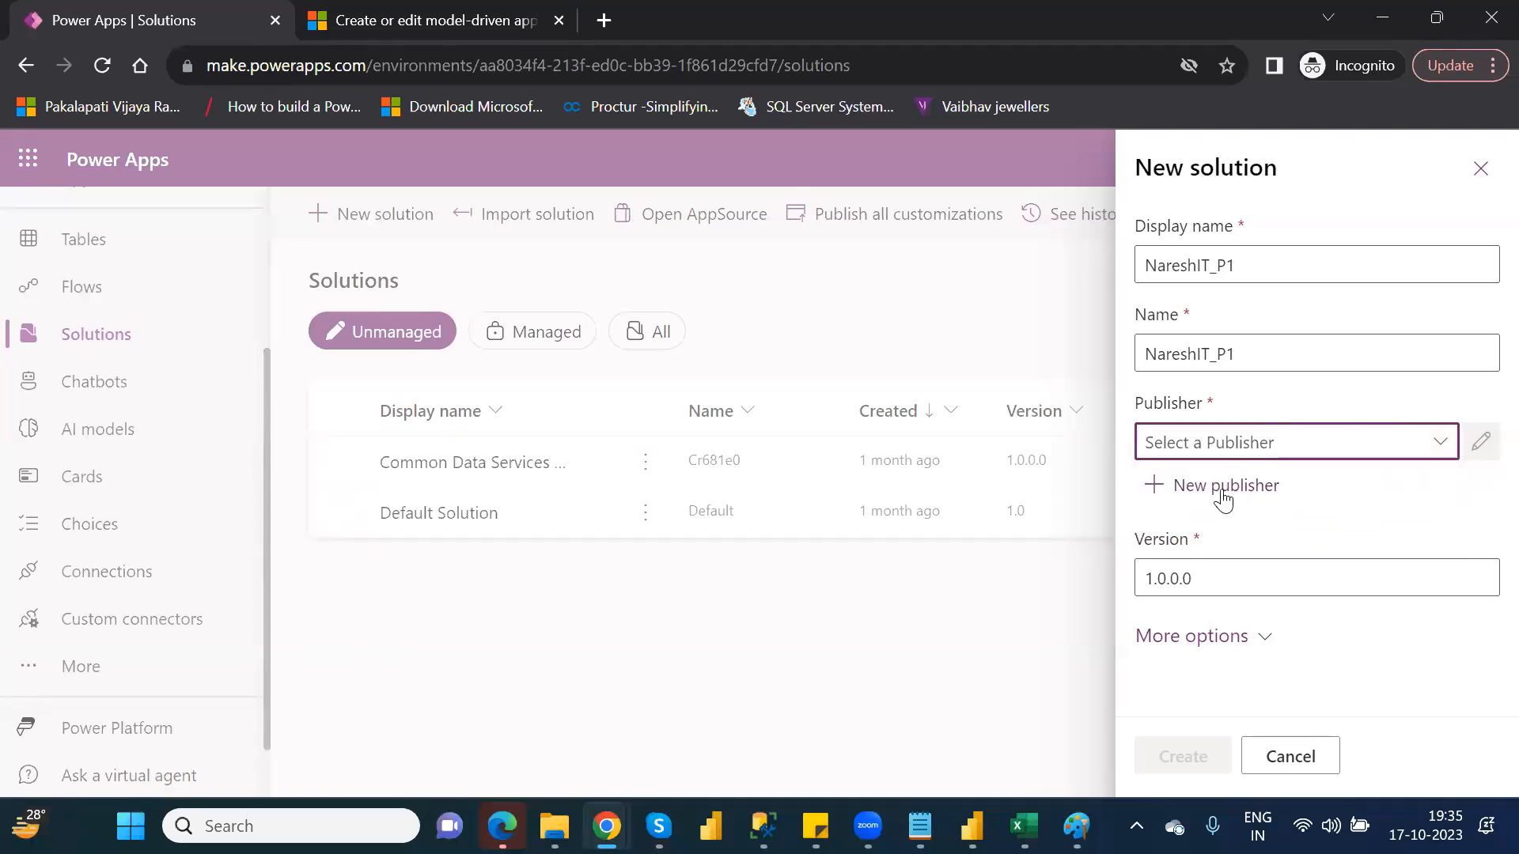
pyautogui.click(1222, 489)
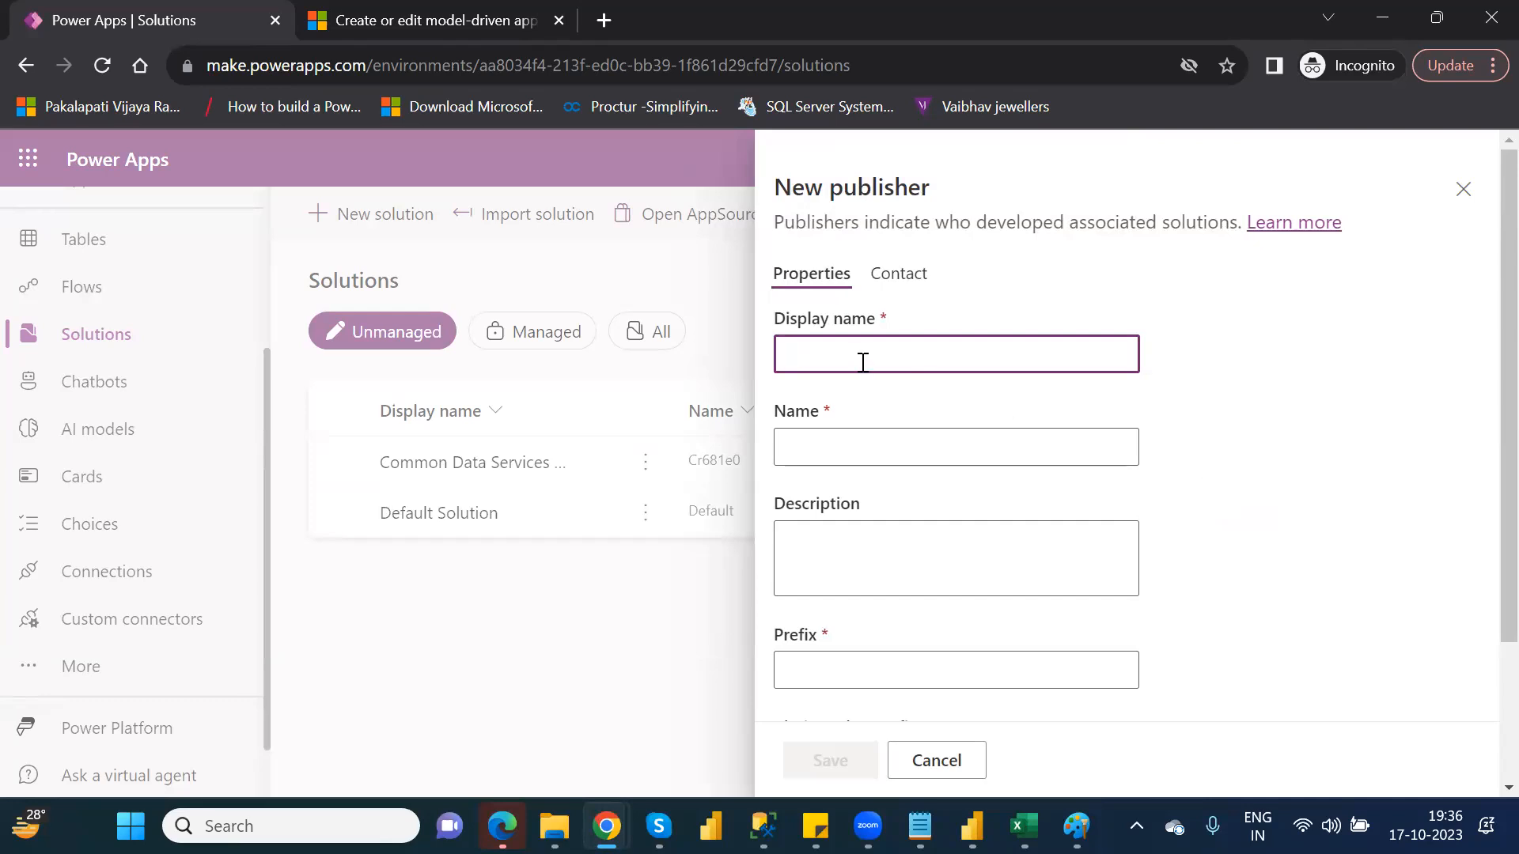
pyautogui.write('N_P1')
pyautogui.doubleClick(831, 356)
pyautogui.hotkey('ctrl', 'c')
pyautogui.click(845, 446)
pyautogui.hotkey('ctrl', 'v')
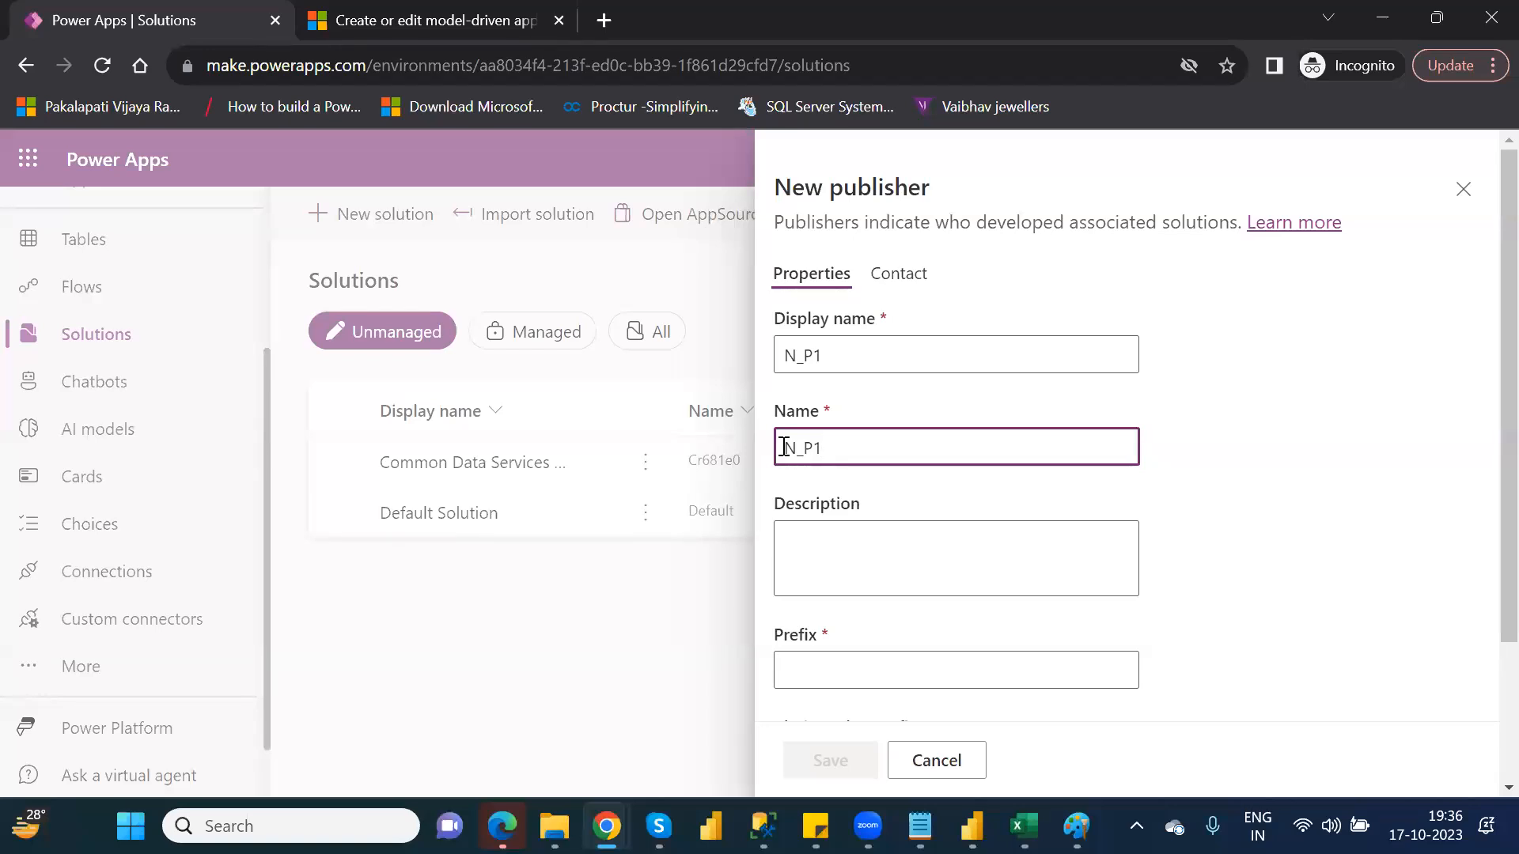
pyautogui.click(800, 355)
pyautogui.press('BackSpace')
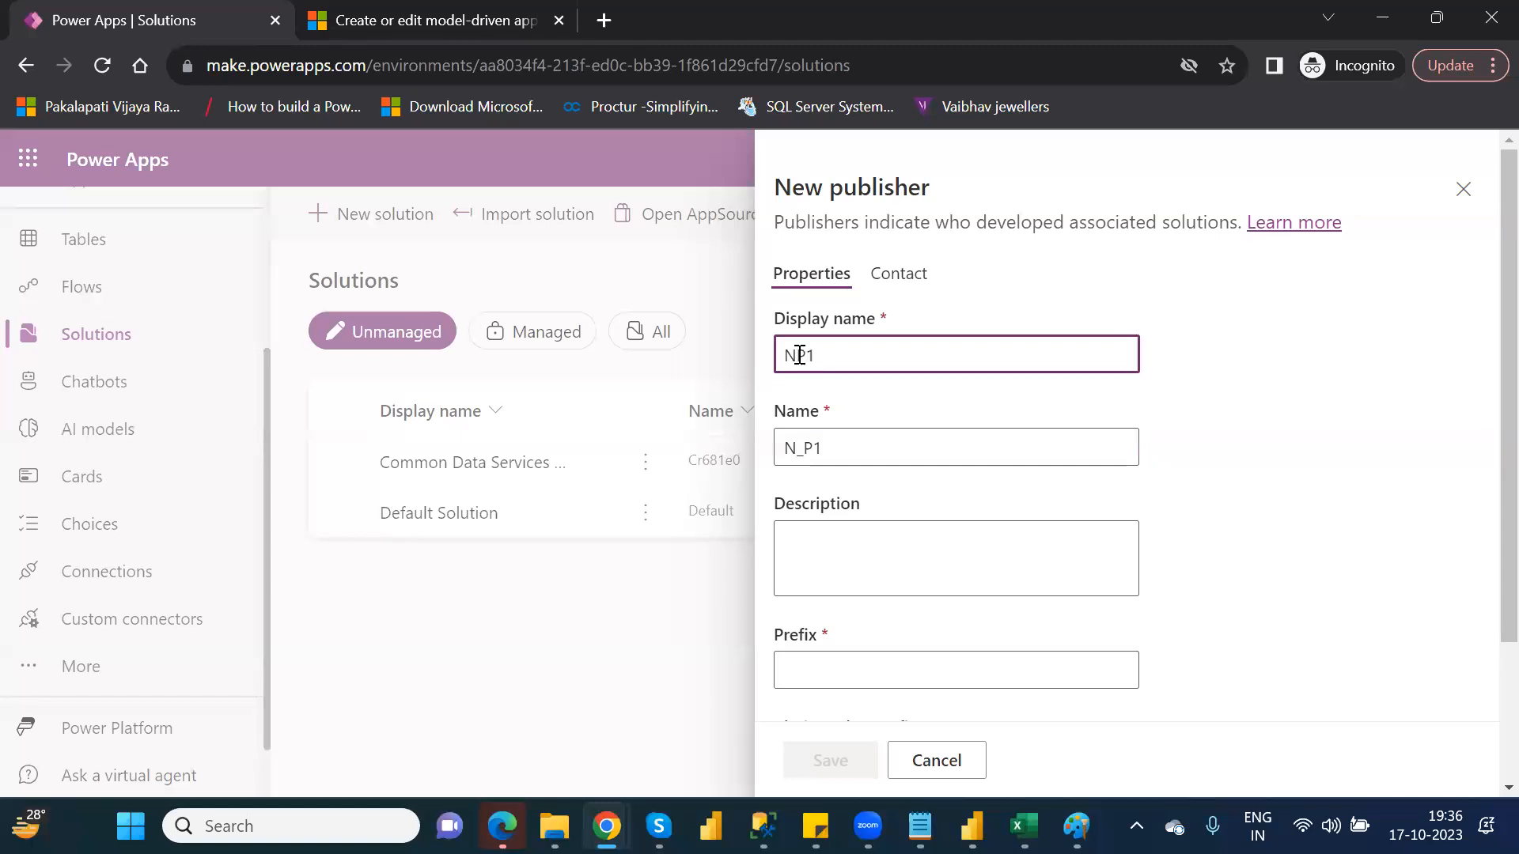
pyautogui.click(805, 449)
pyautogui.press('BackSpace')
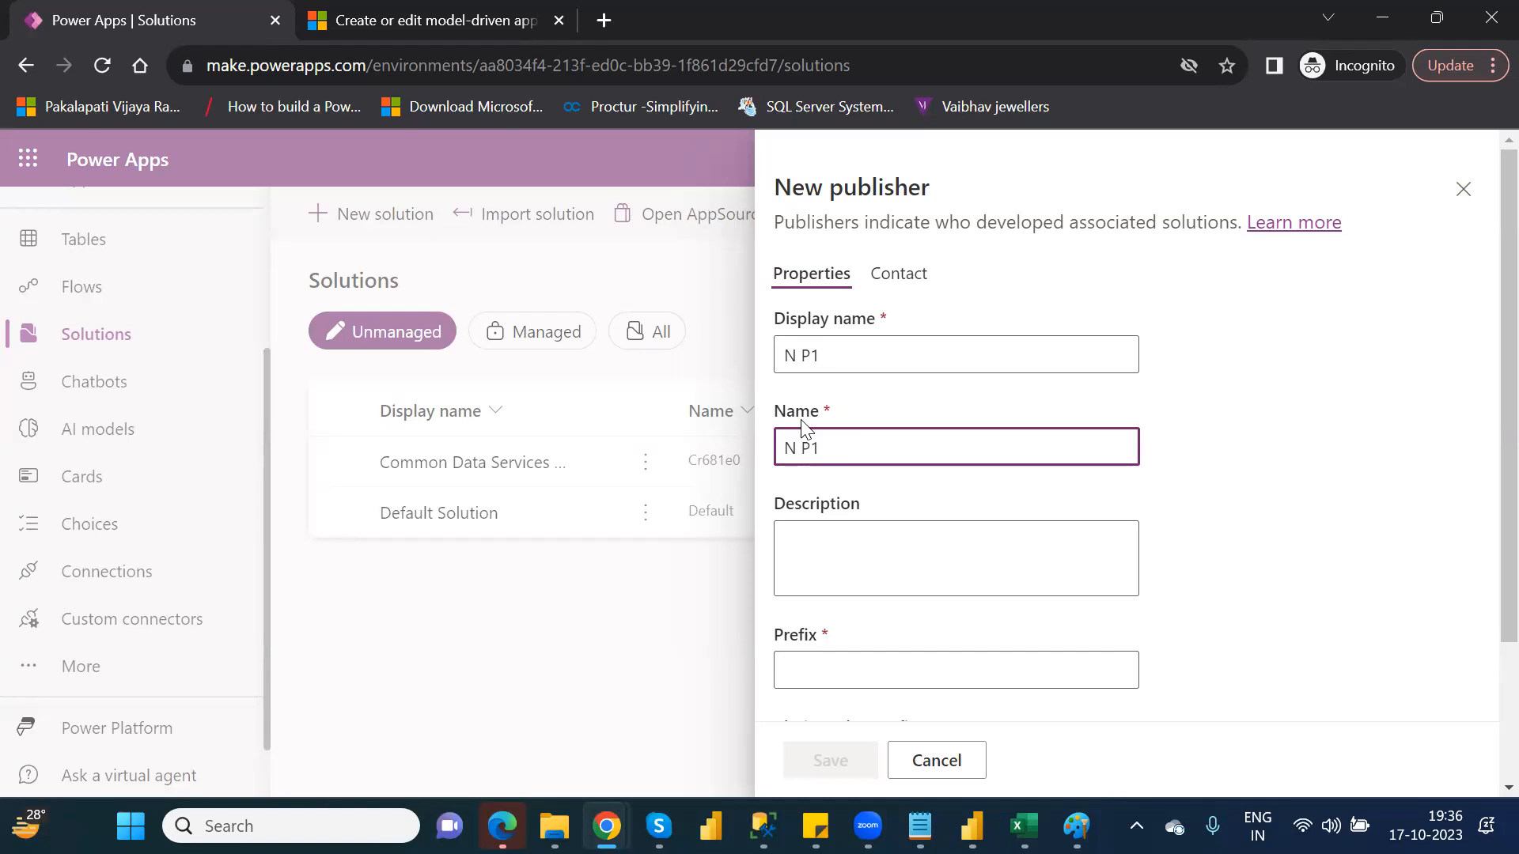
pyautogui.click(802, 357)
pyautogui.press('BackSpace')
pyautogui.write('_')
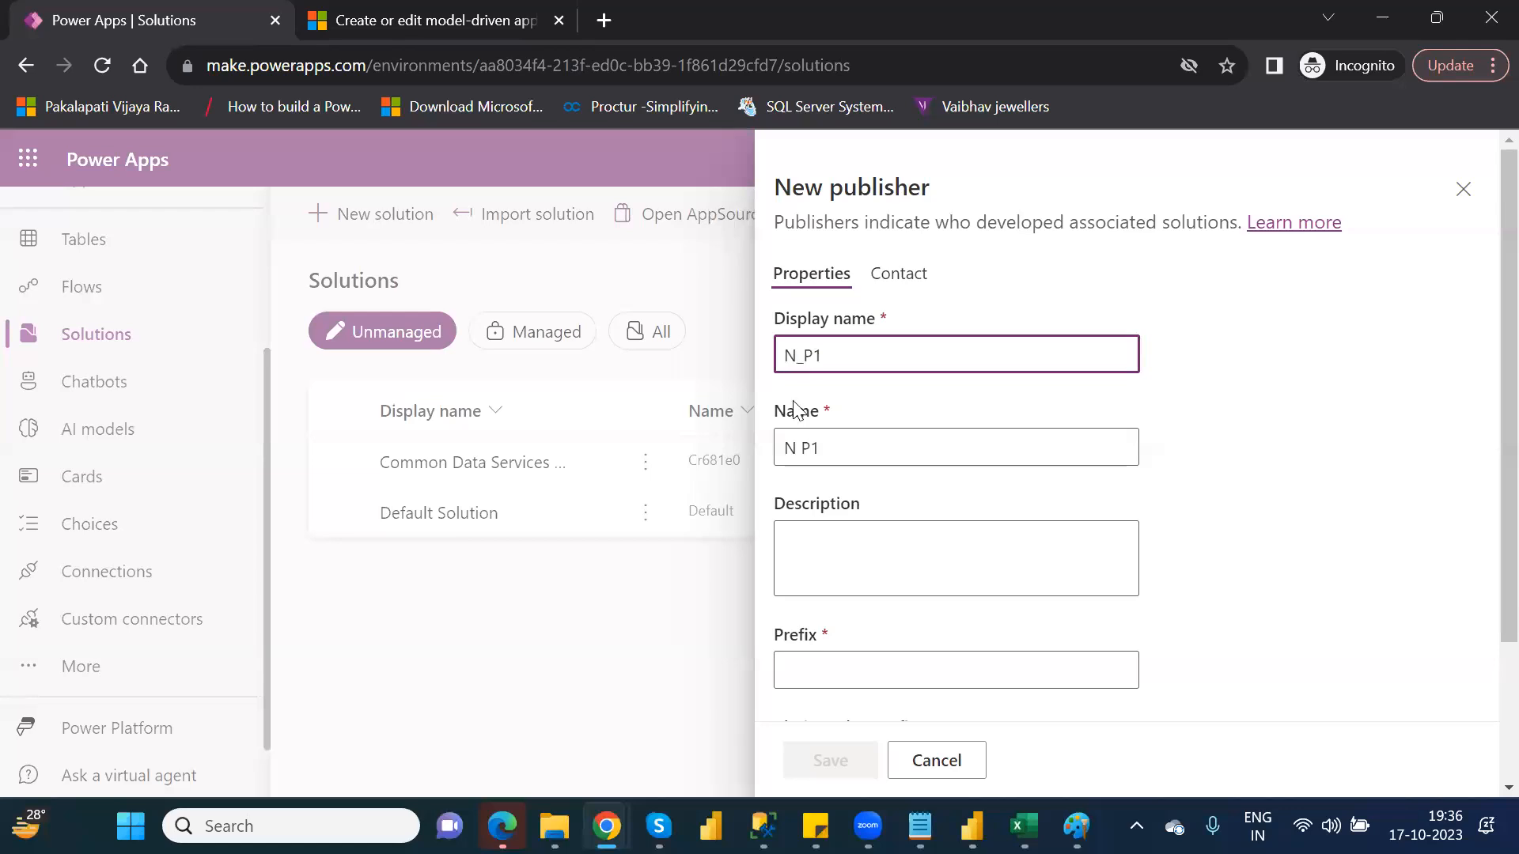
pyautogui.click(802, 451)
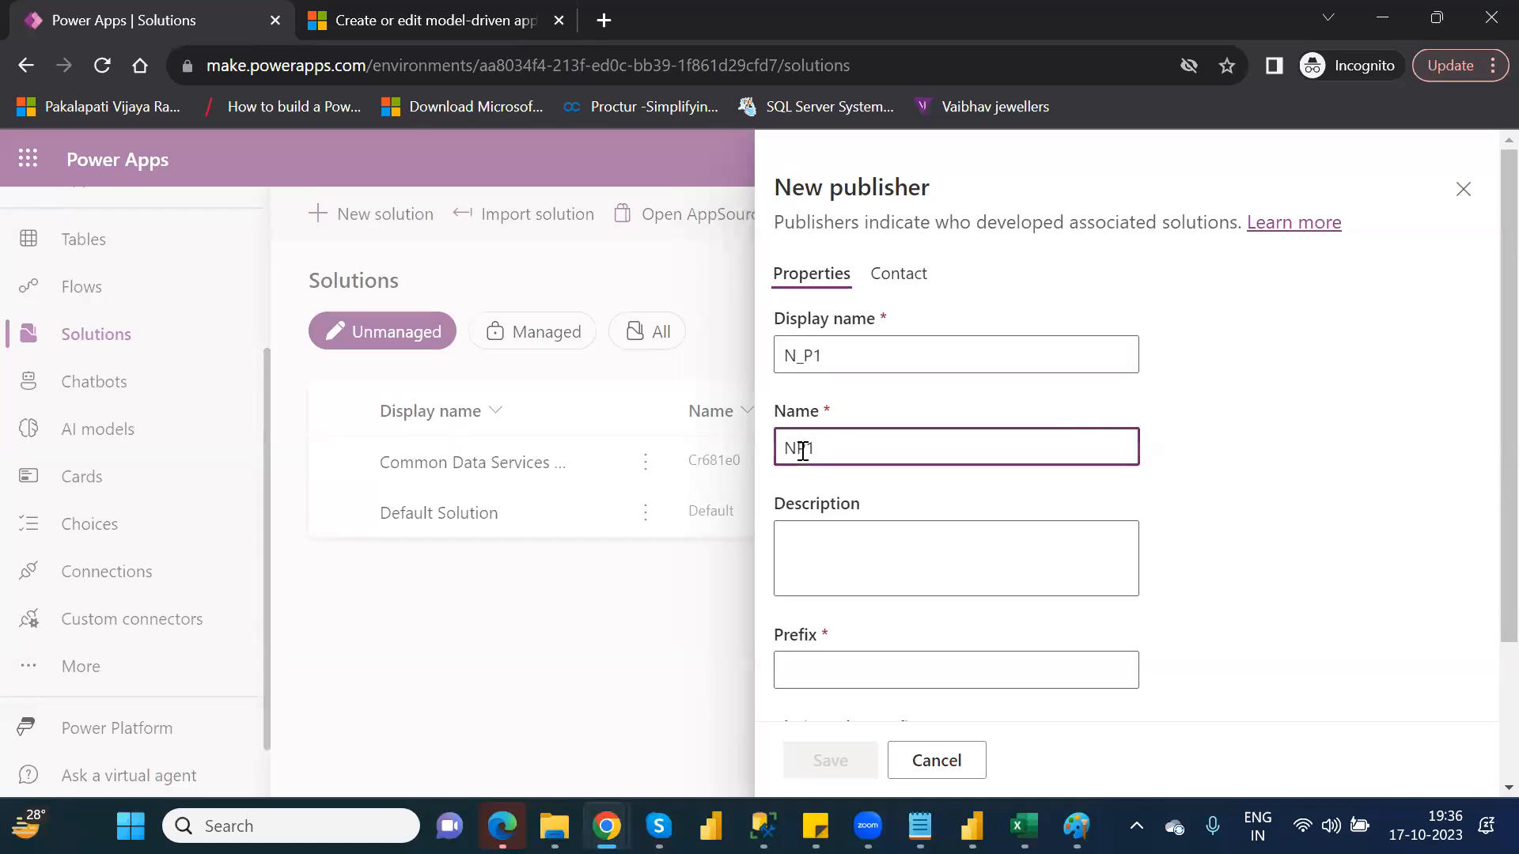
pyautogui.write('_')
pyautogui.scroll(-1, 1483, 566)
pyautogui.scroll(-2, 1483, 566)
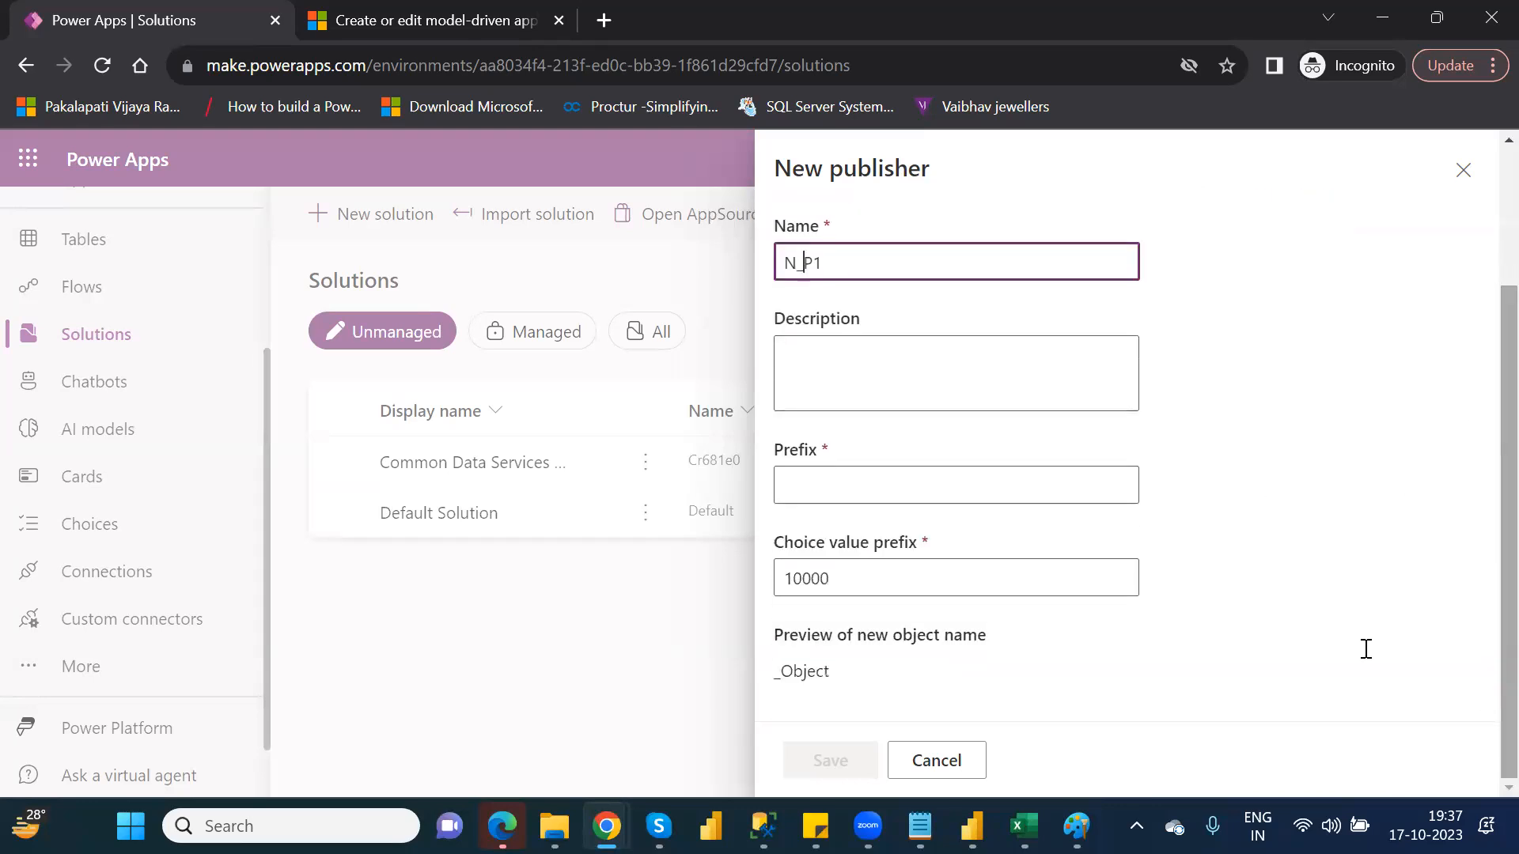
pyautogui.click(839, 484)
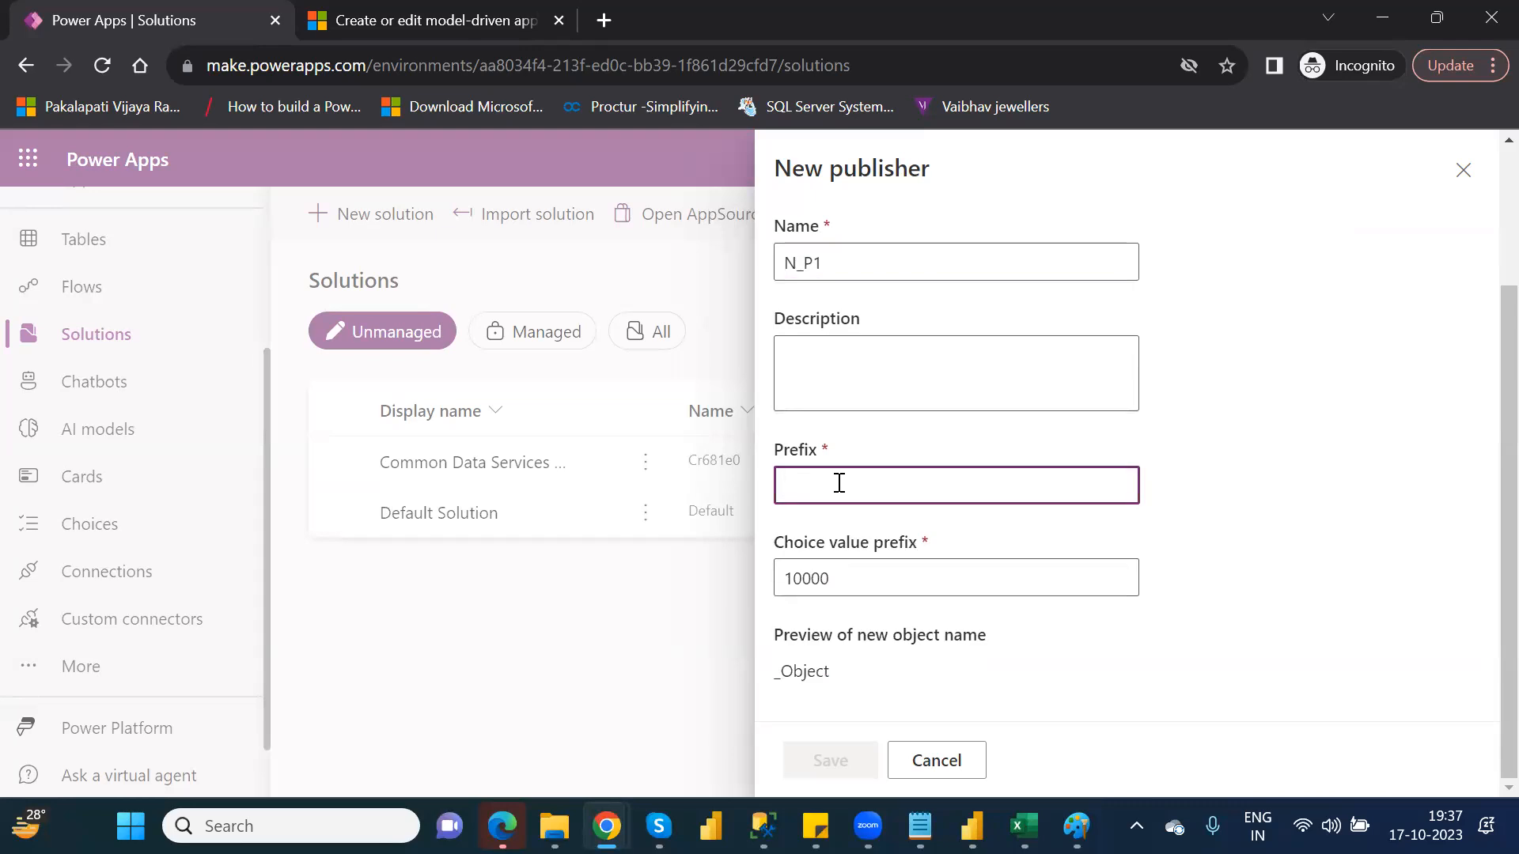
pyautogui.click(1460, 172)
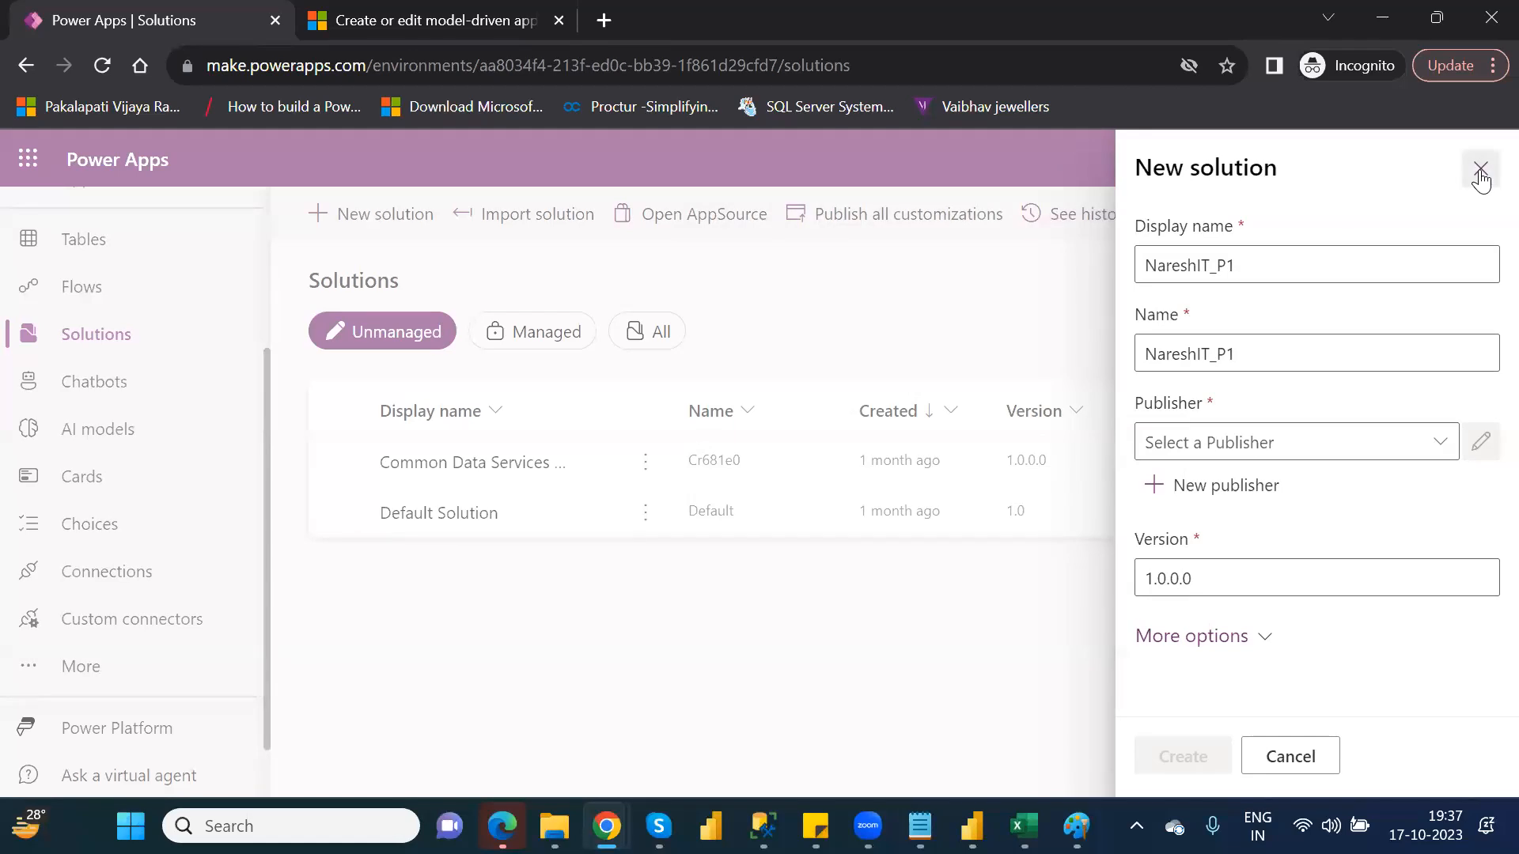
pyautogui.click(1480, 172)
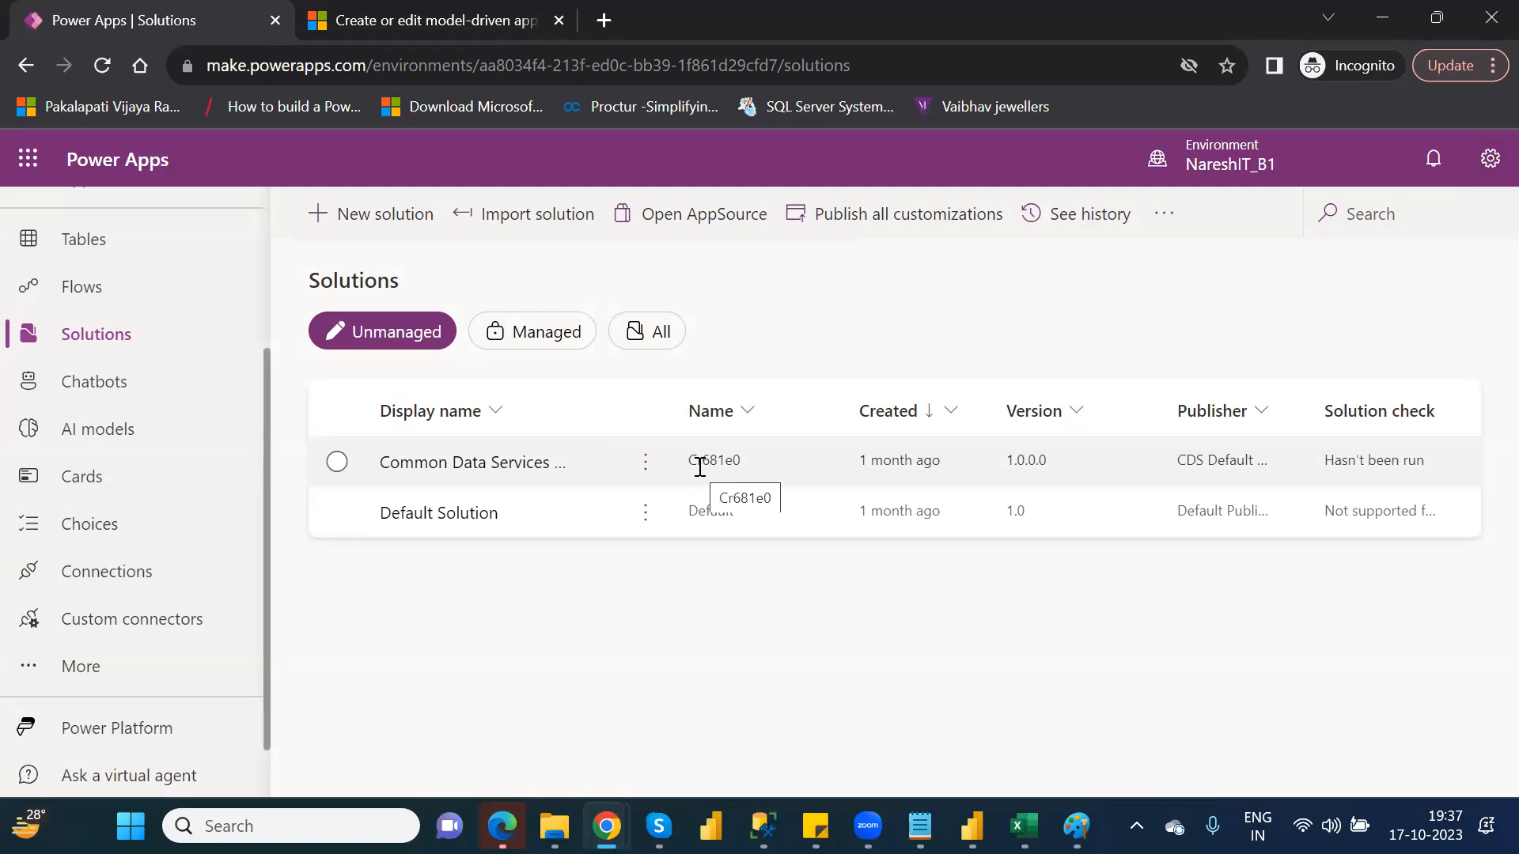
# Start a new solution with display name NareshIT_P1
pyautogui.click(373, 223)
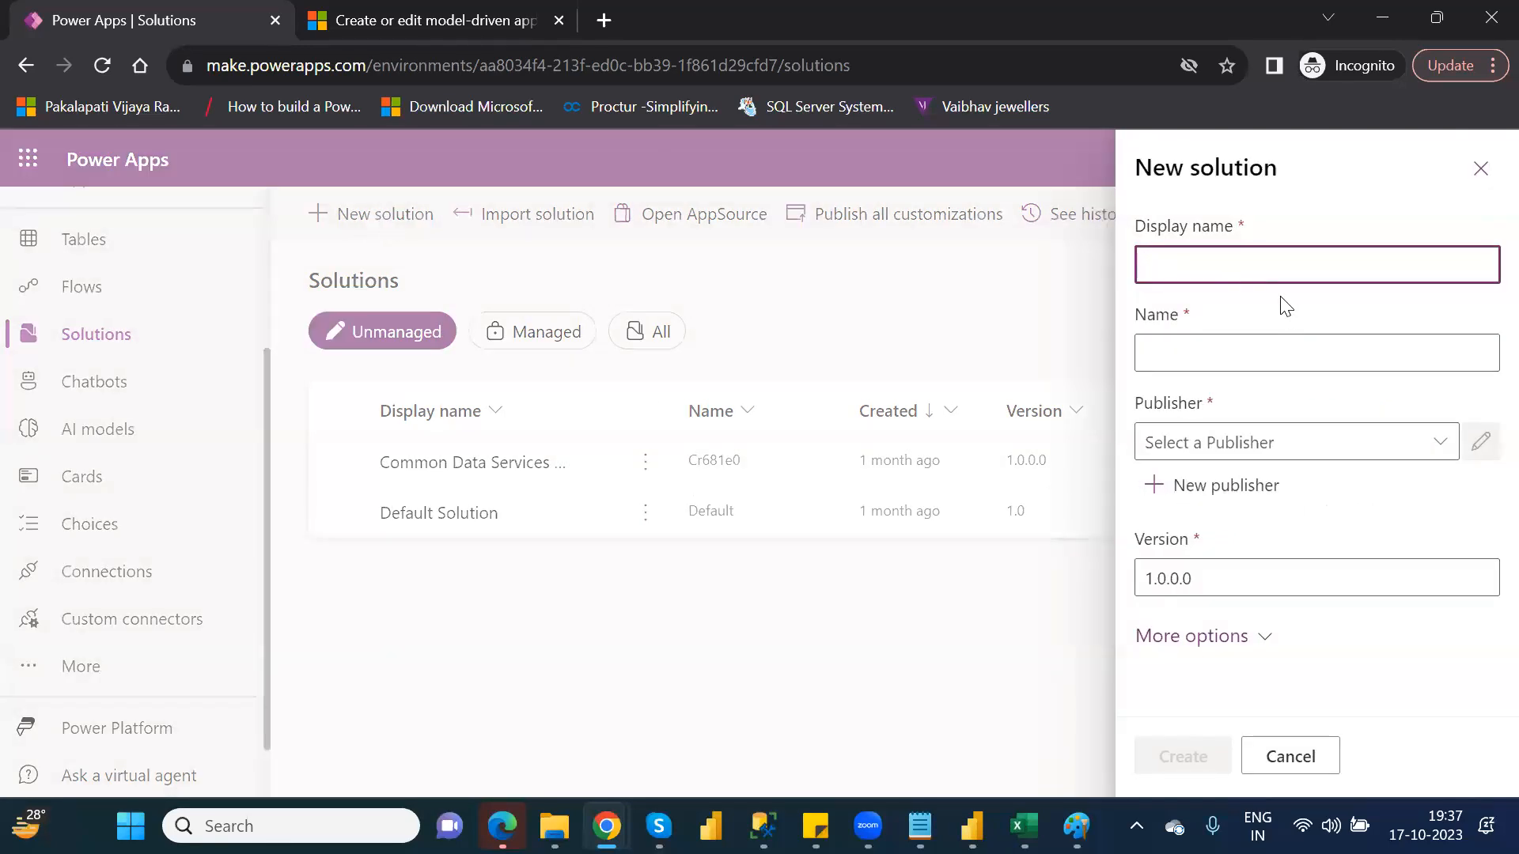
pyautogui.click(1275, 271)
pyautogui.write('Nareshi')
pyautogui.write('T')
pyautogui.write('_P1')
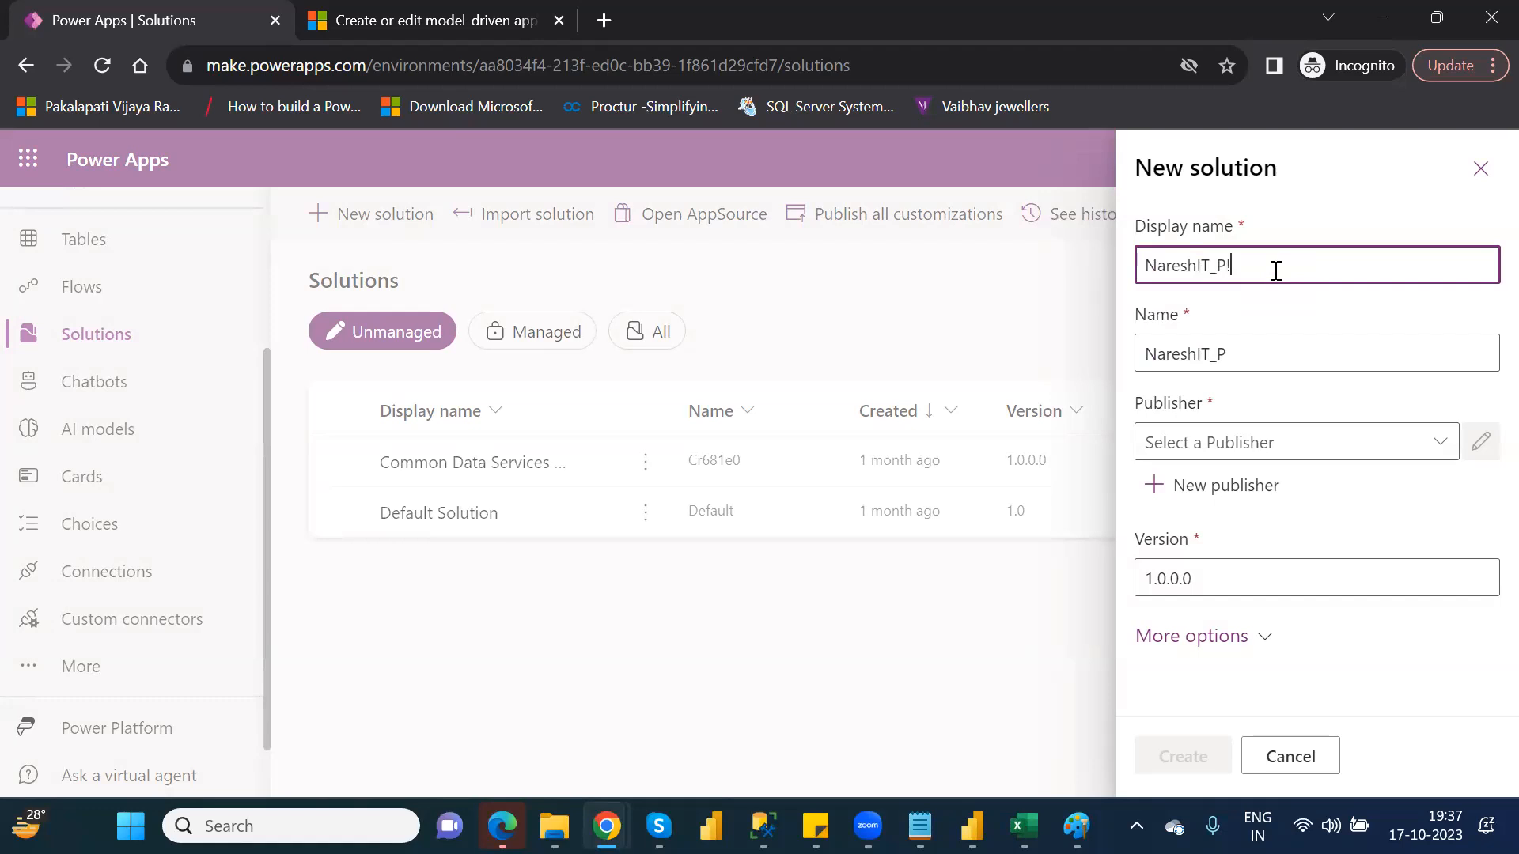
# Start a new publisher with display name and name both set to N_P1
pyautogui.click(1238, 491)
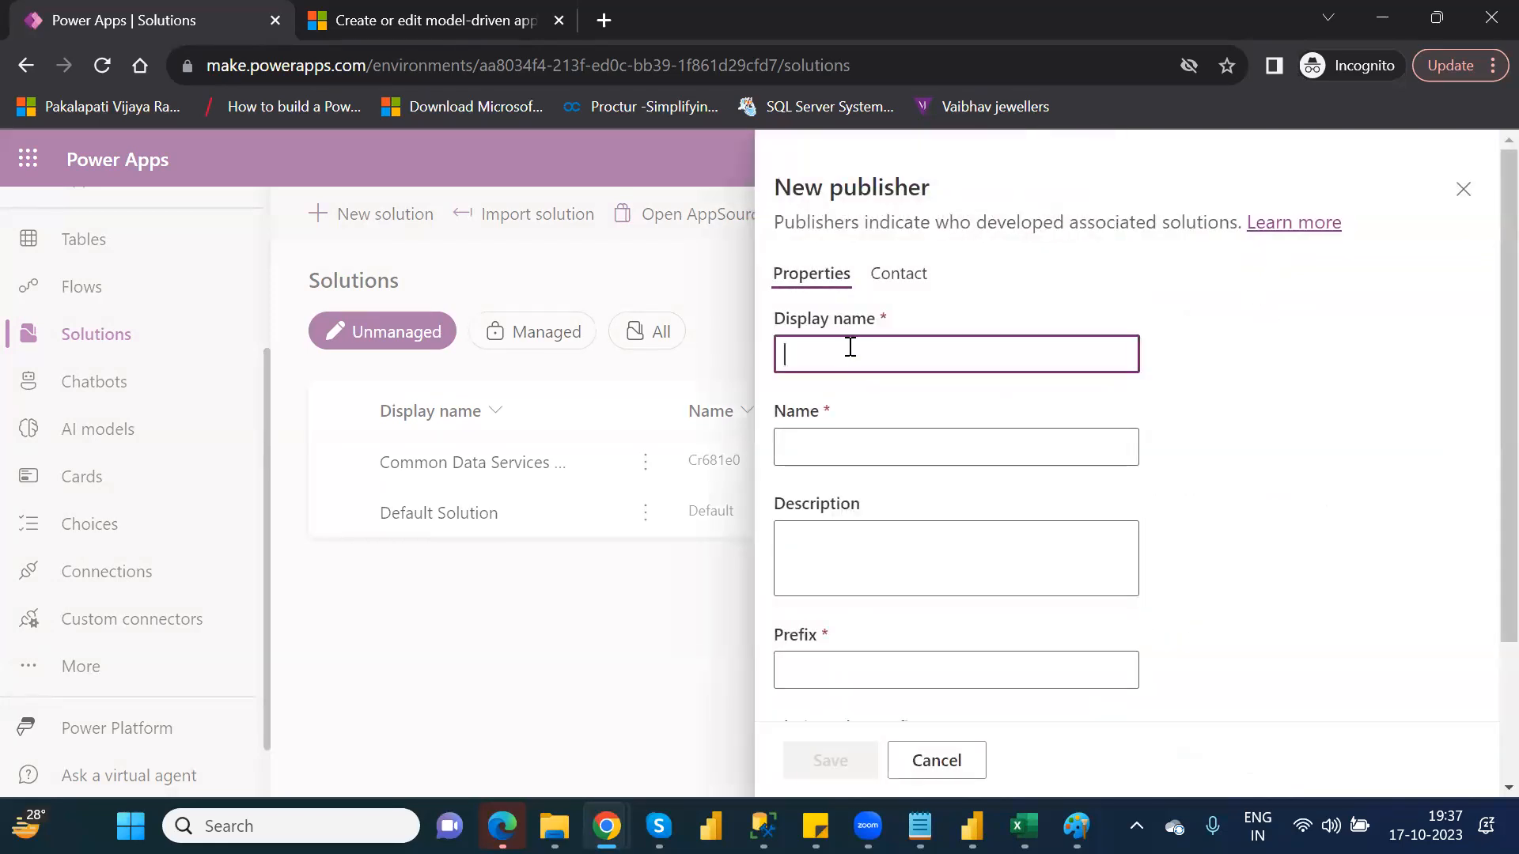
pyautogui.write('N_P')
pyautogui.doubleClick(834, 342)
pyautogui.hotkey('ctrl', 'c')
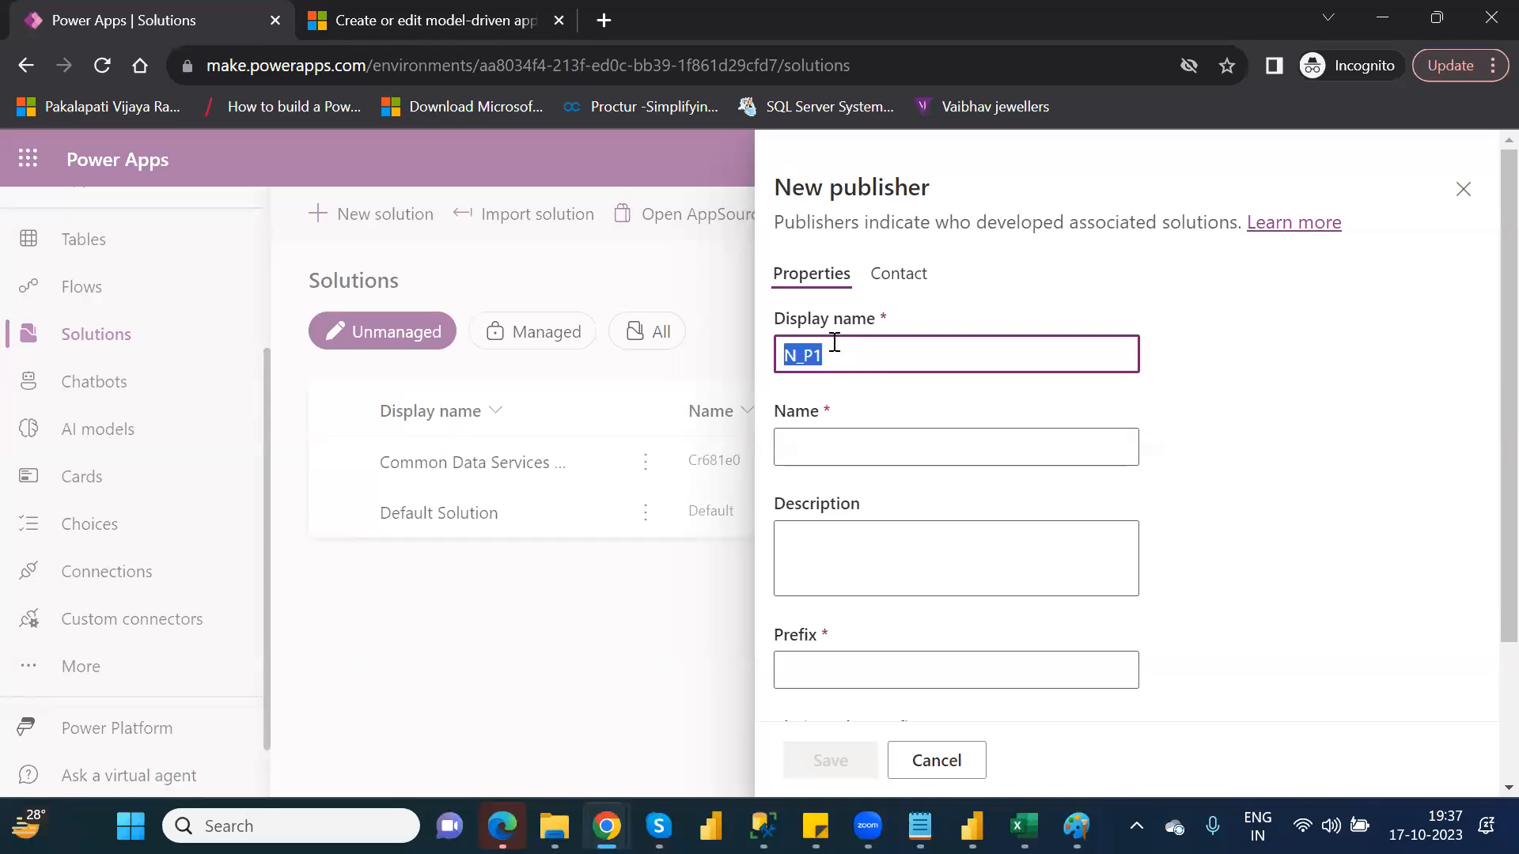
pyautogui.click(808, 450)
pyautogui.hotkey('ctrl', 'v')
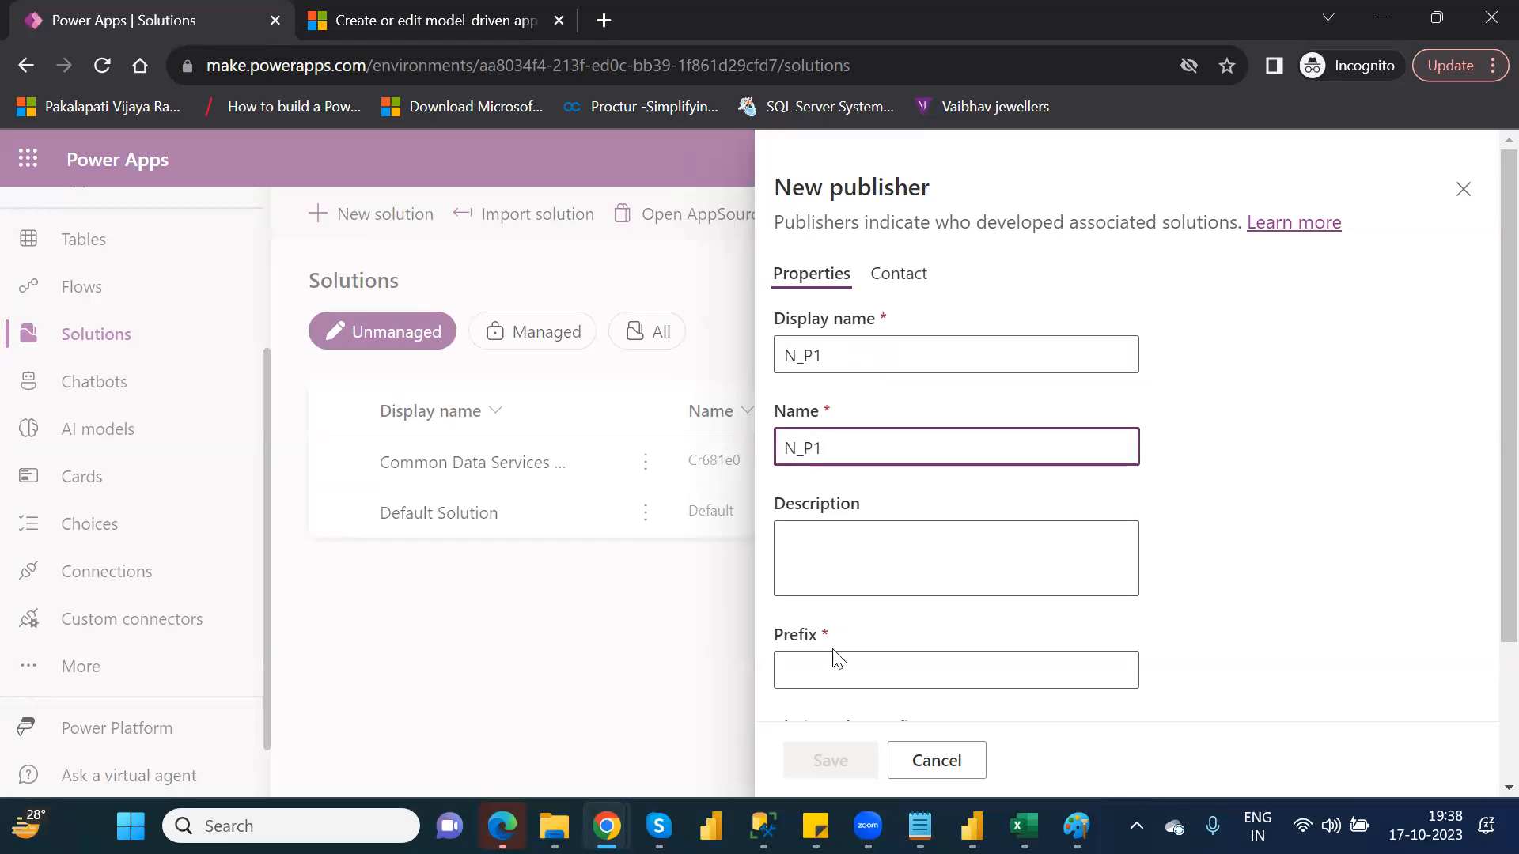
# Set the publisher prefix to np1 and save the new publisher
pyautogui.click(839, 678)
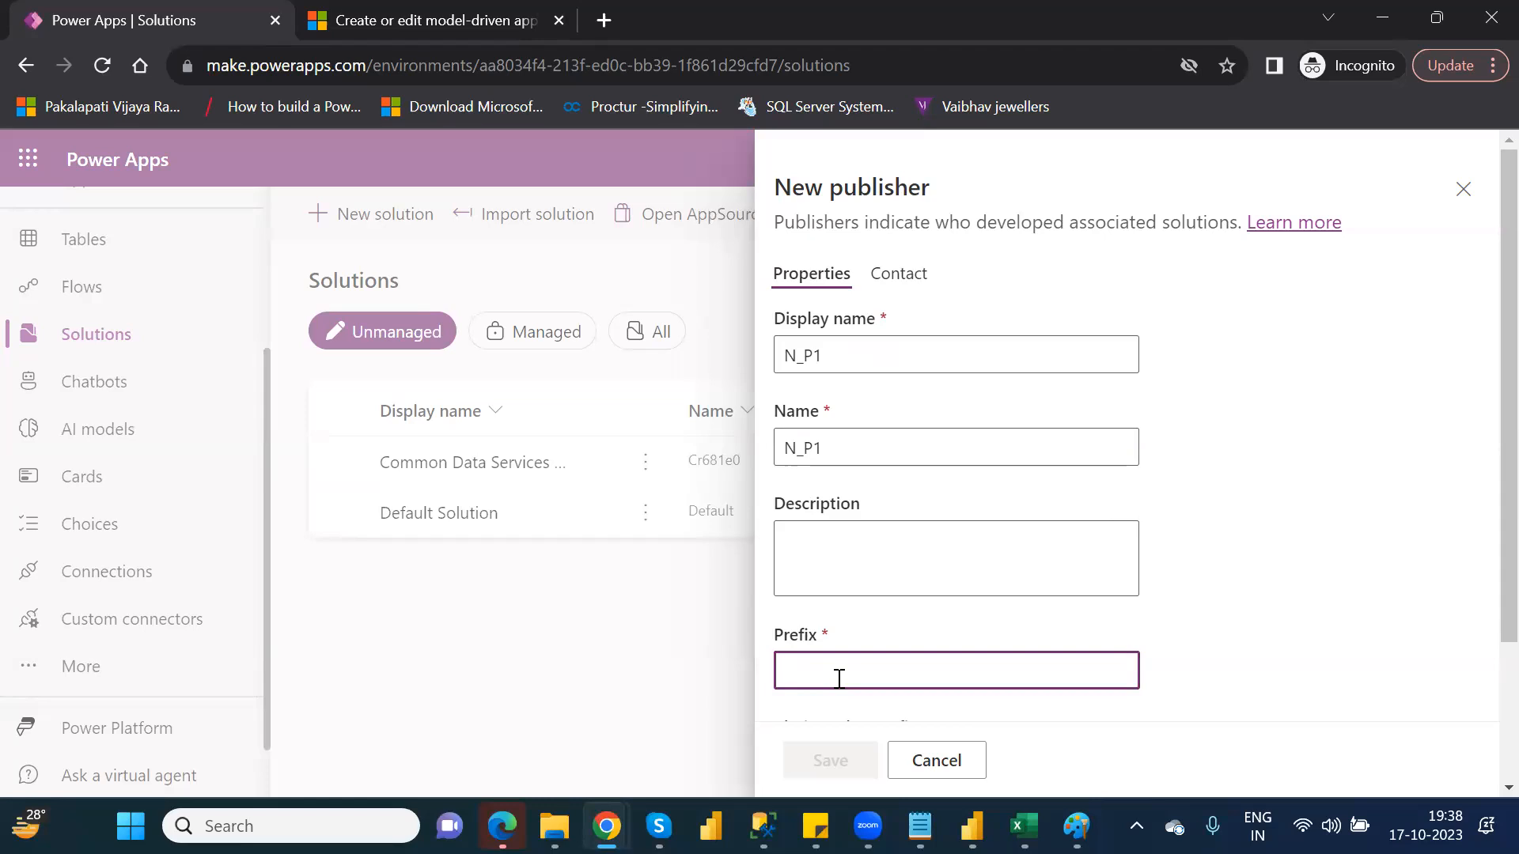
pyautogui.write('n')
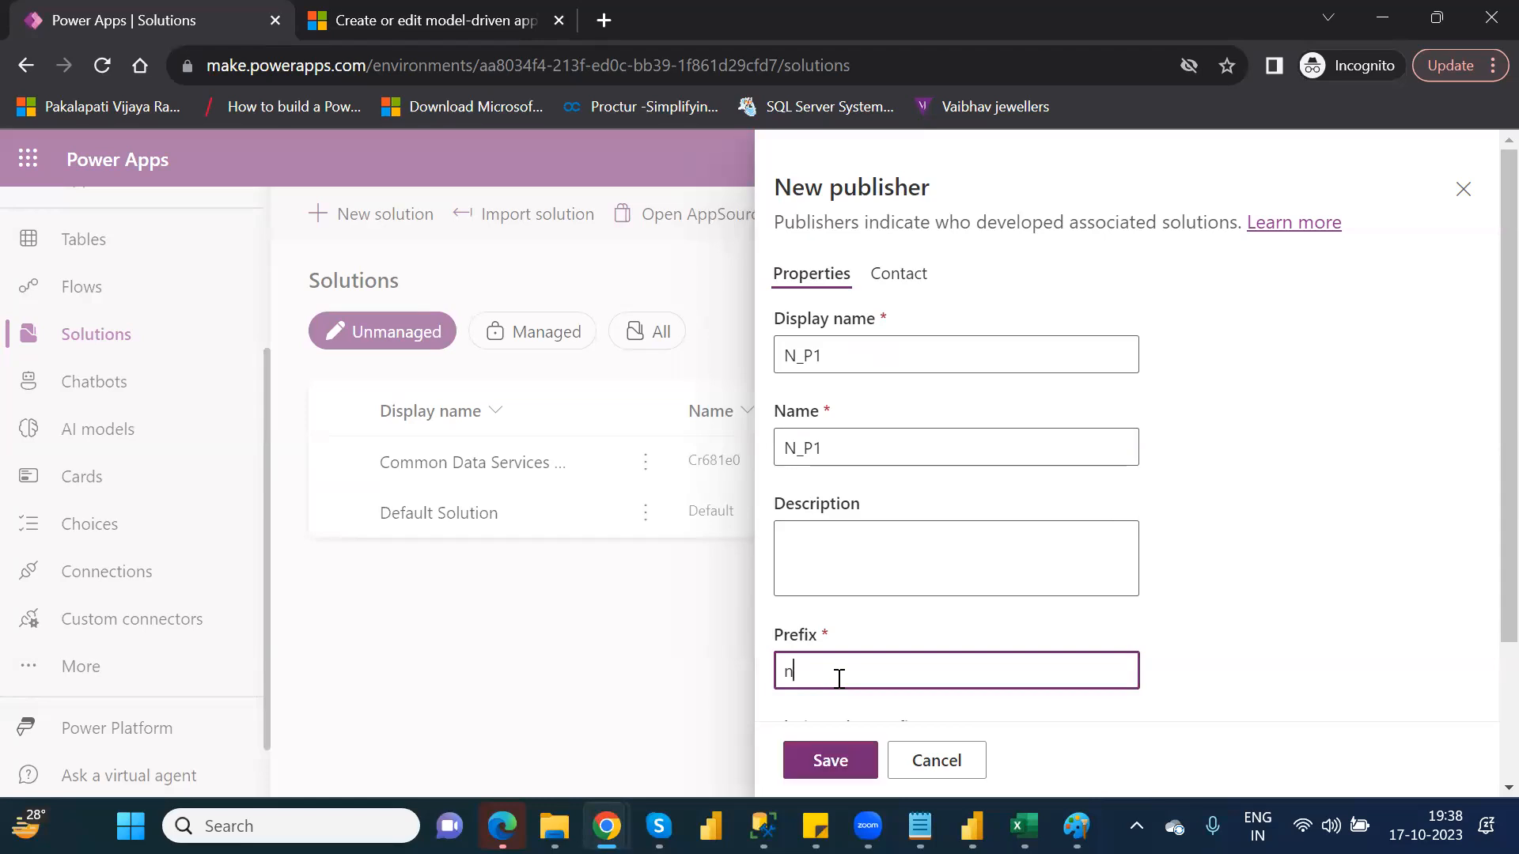
pyautogui.press('BackSpace')
pyautogui.write('n')
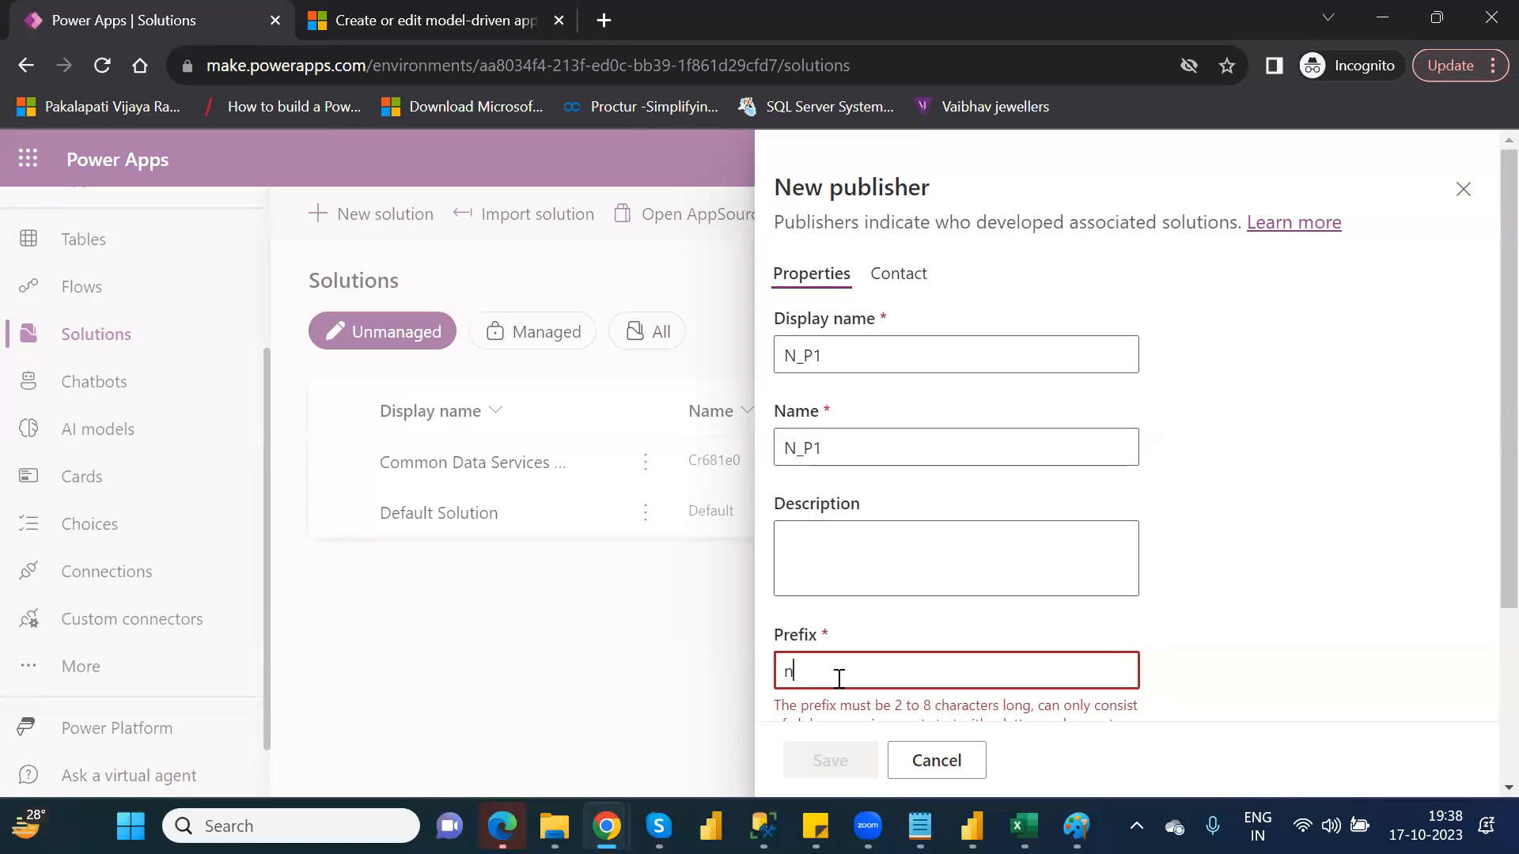
pyautogui.write('p1')
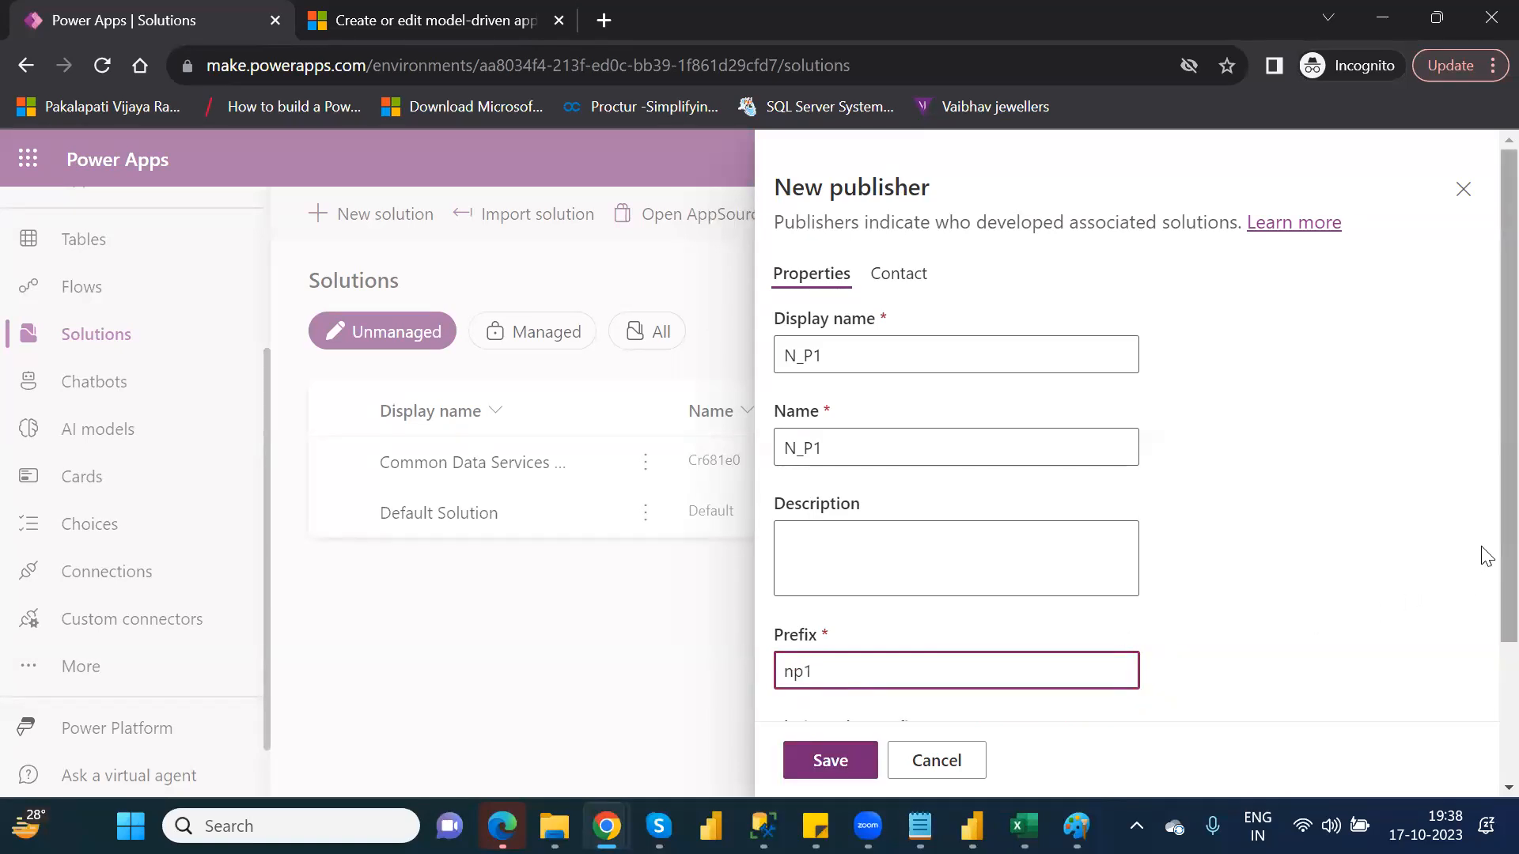
pyautogui.scroll(-2, 1480, 622)
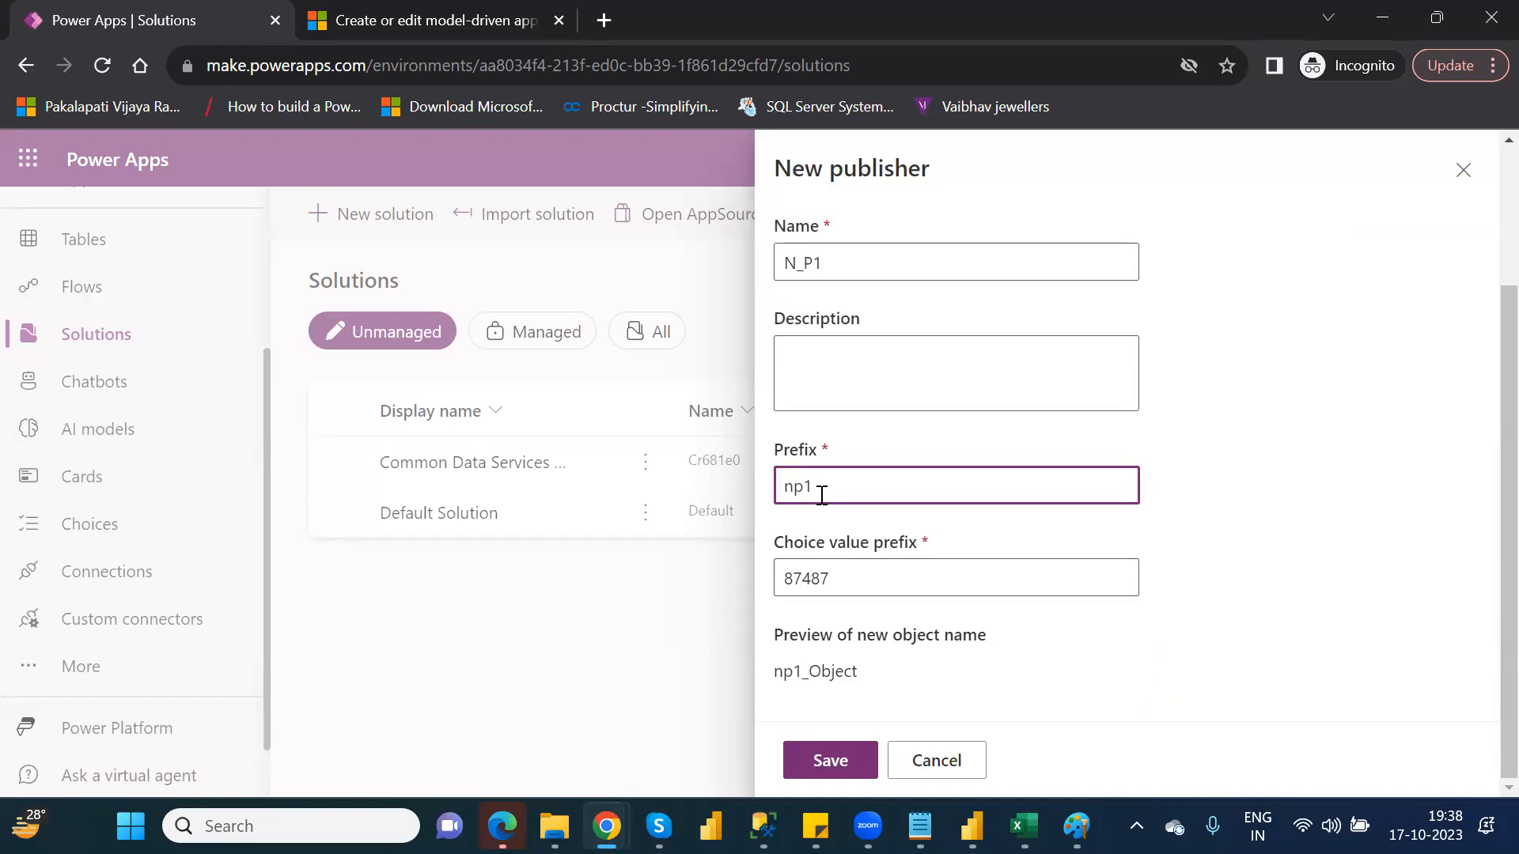
pyautogui.doubleClick(787, 484)
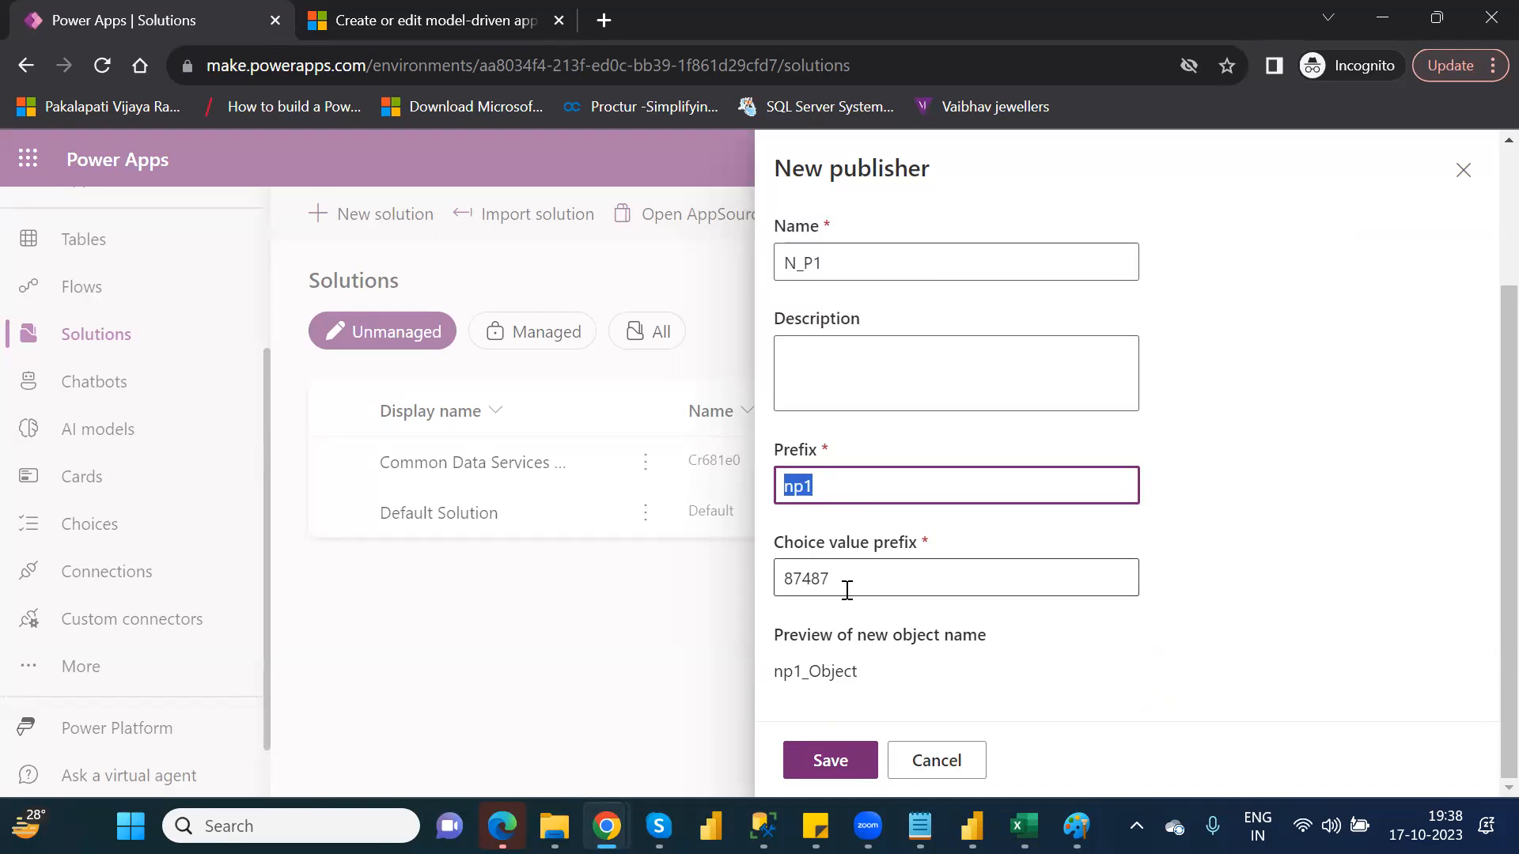
pyautogui.click(831, 760)
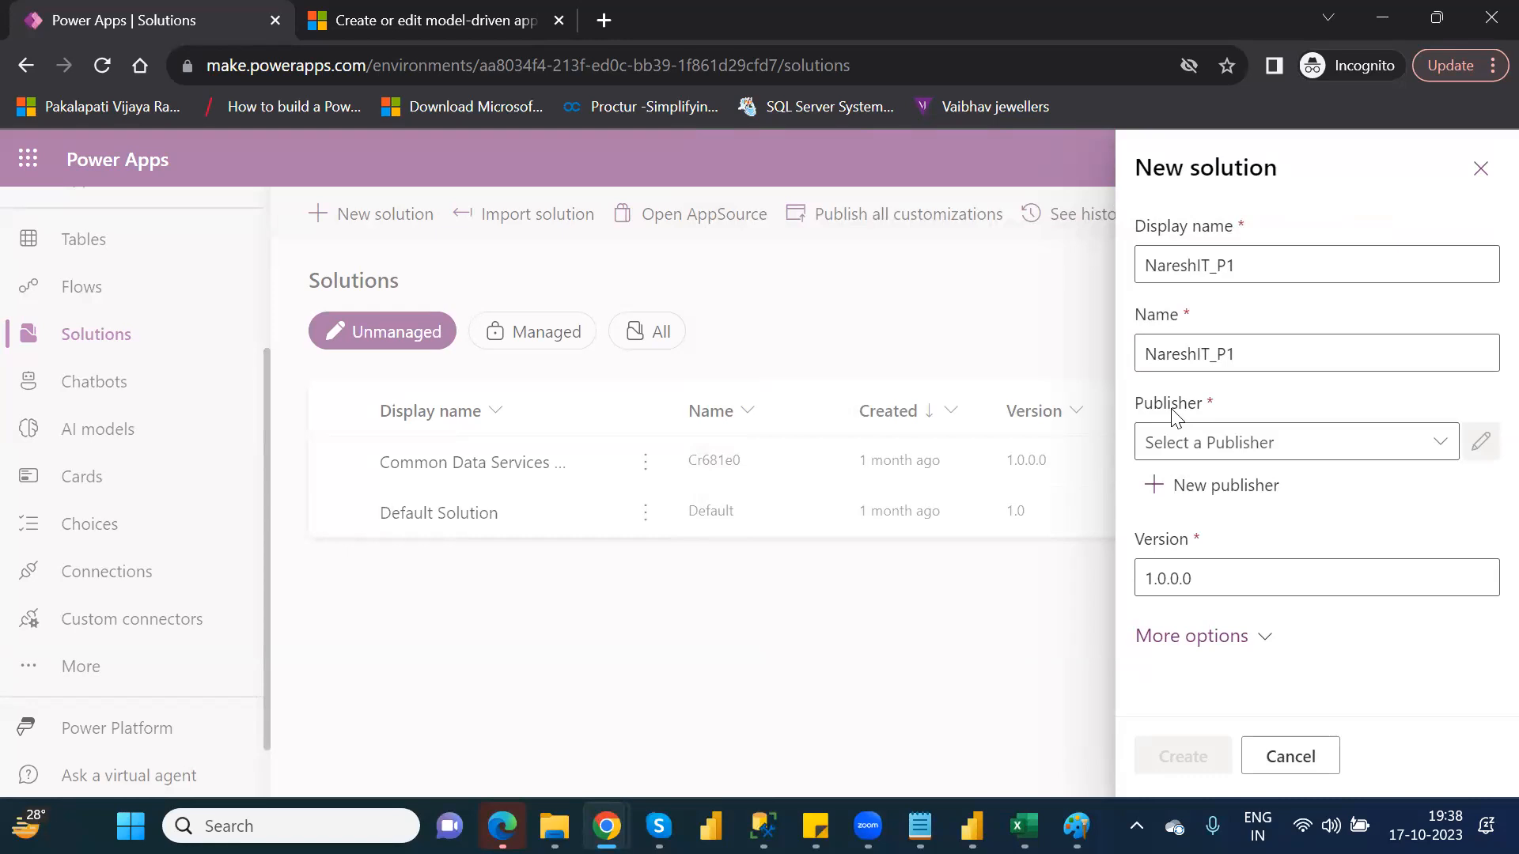
# Choose publisher N_P1, create the NareshIT_P1 solution, and expand the solution's navigation pane
pyautogui.click(1446, 452)
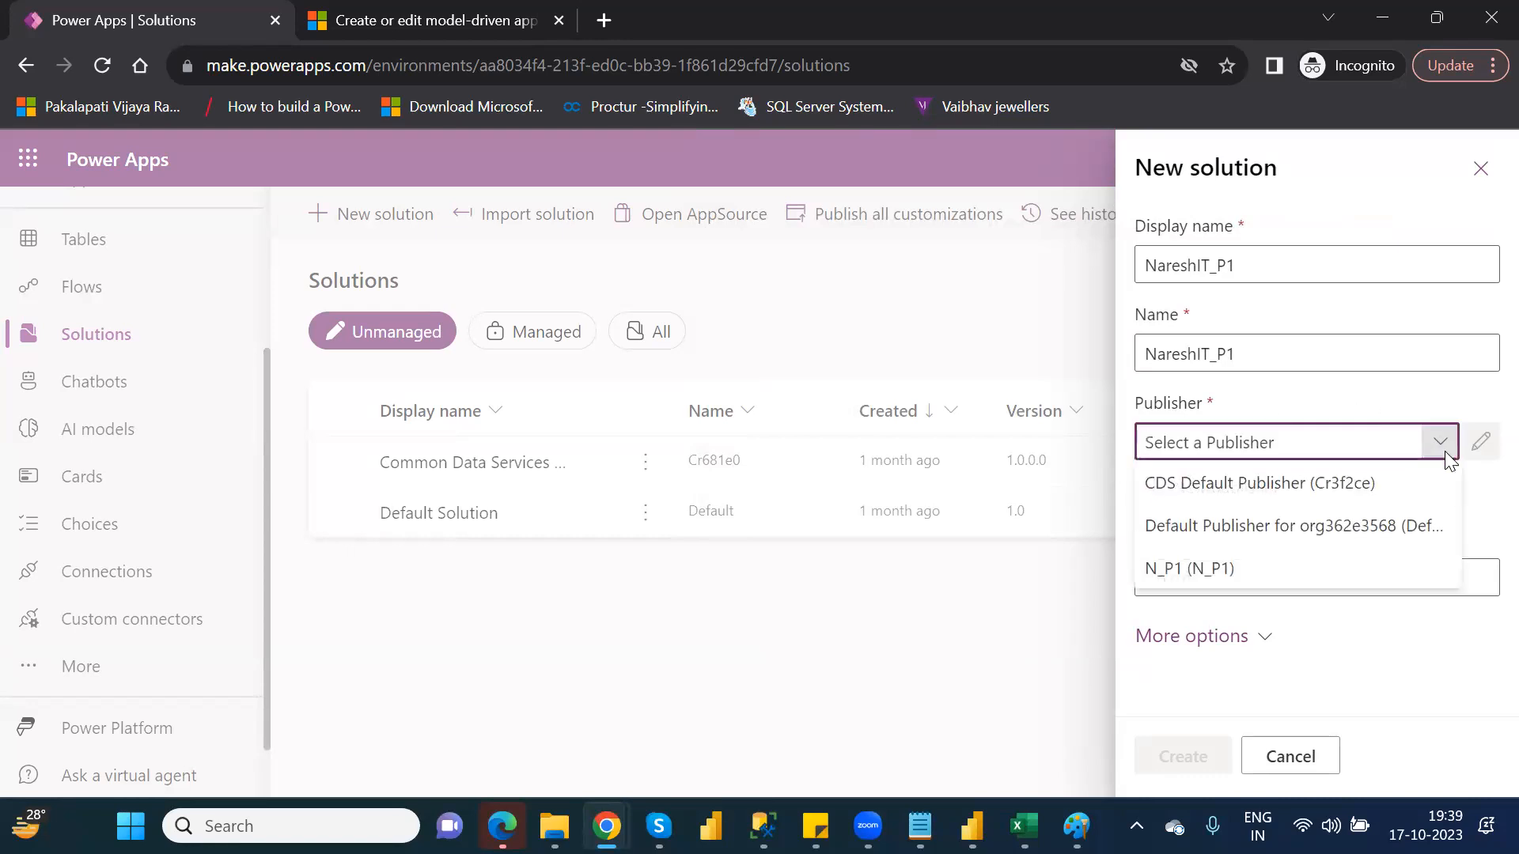
pyautogui.click(1237, 570)
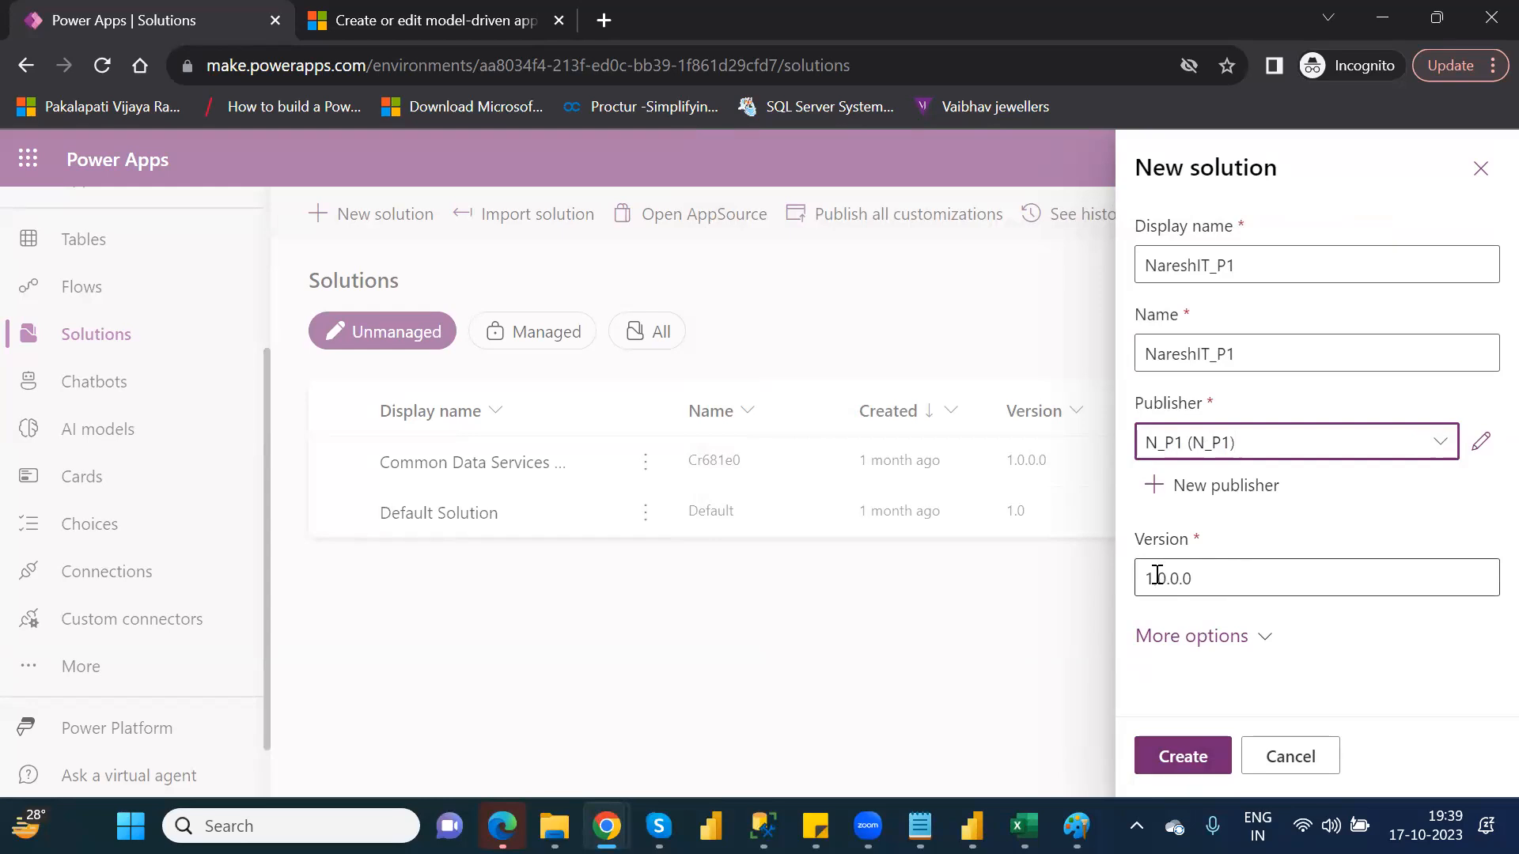
pyautogui.click(1198, 753)
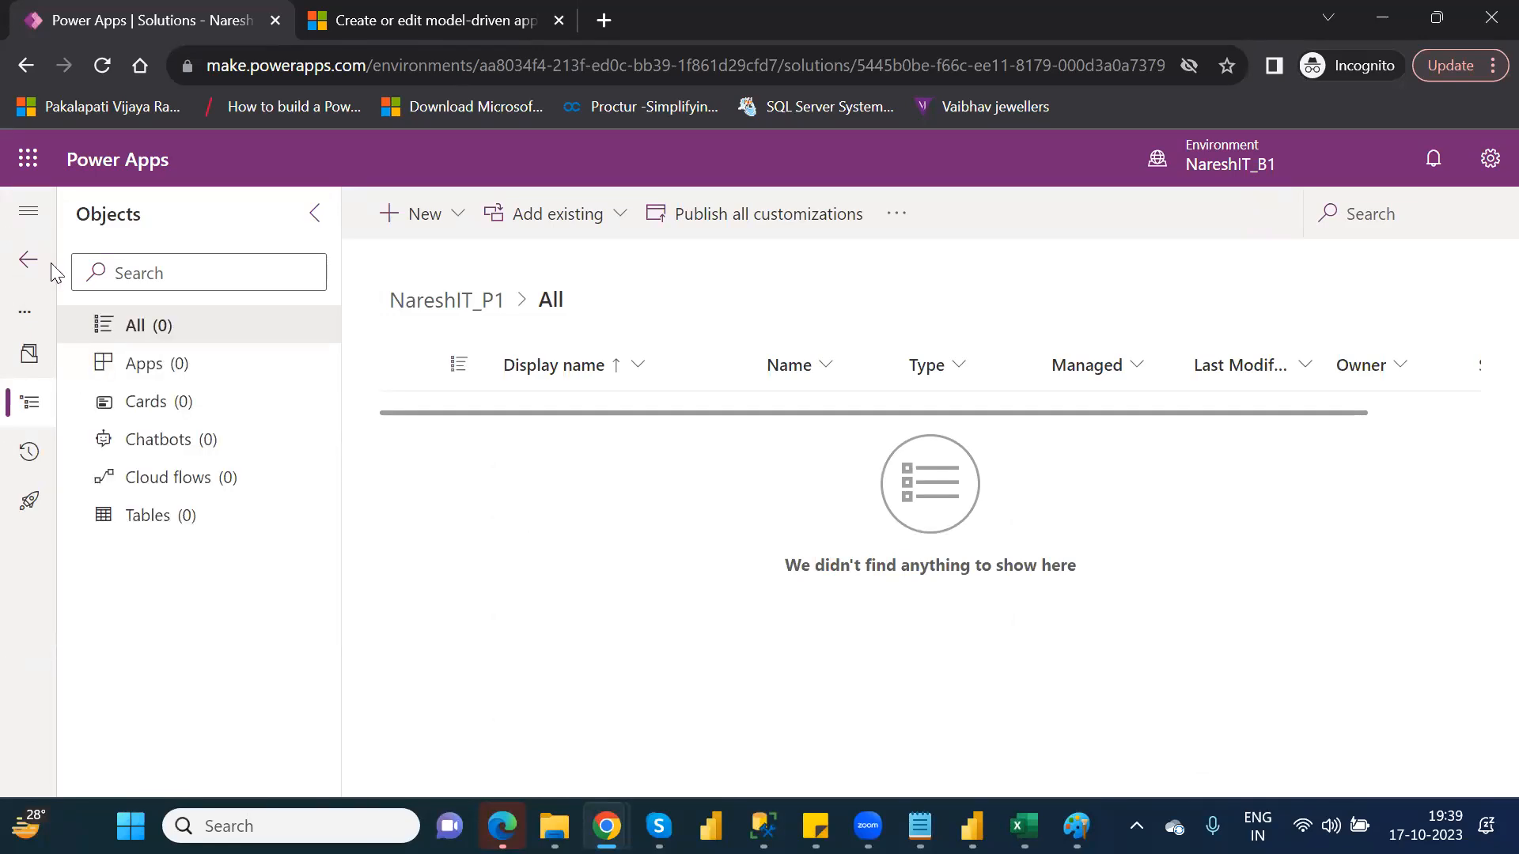
pyautogui.click(29, 222)
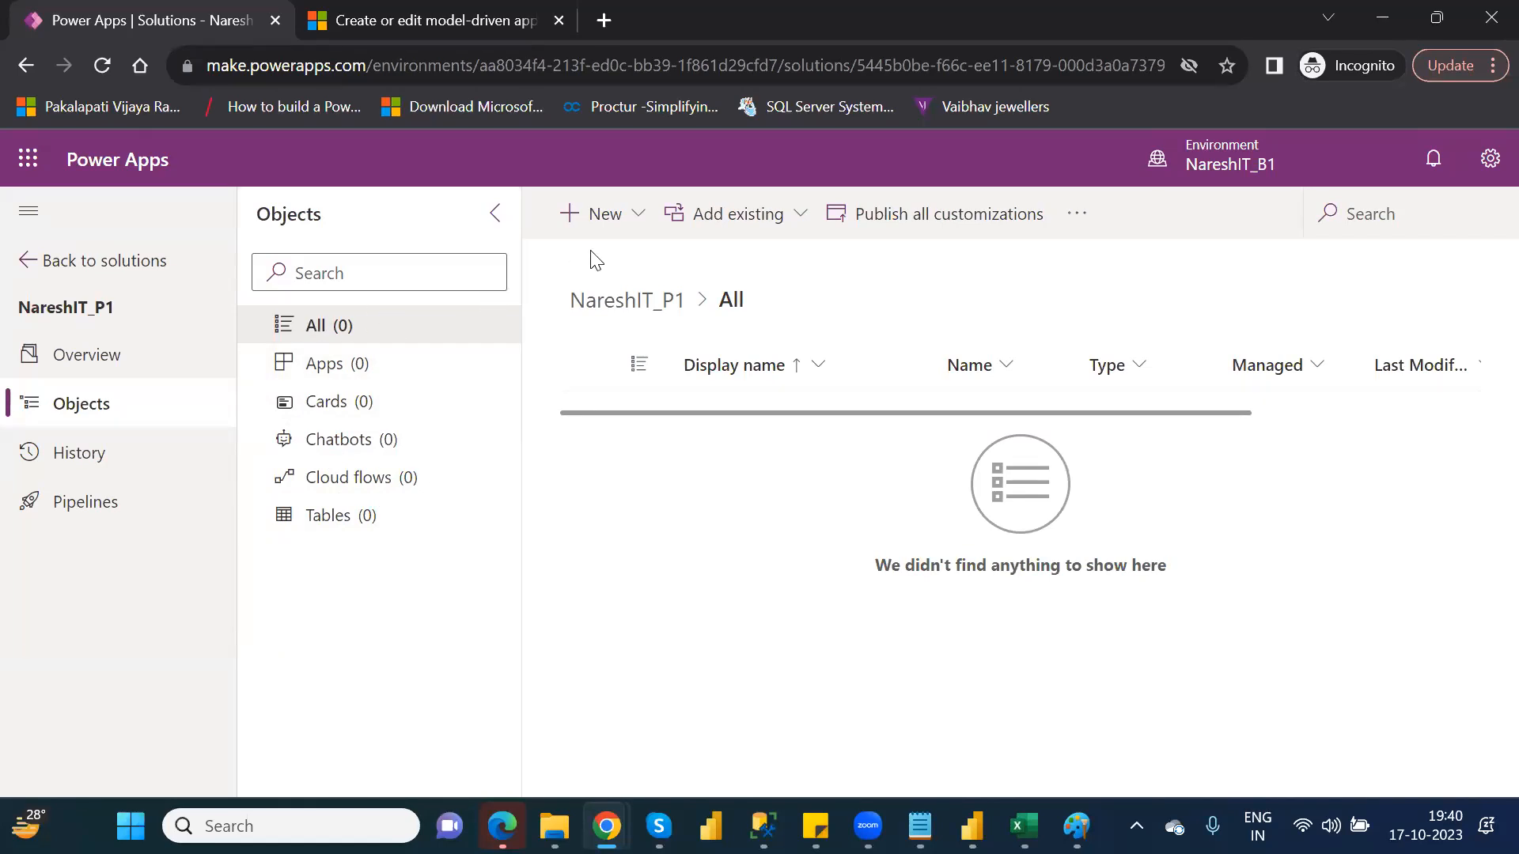
pyautogui.click(638, 235)
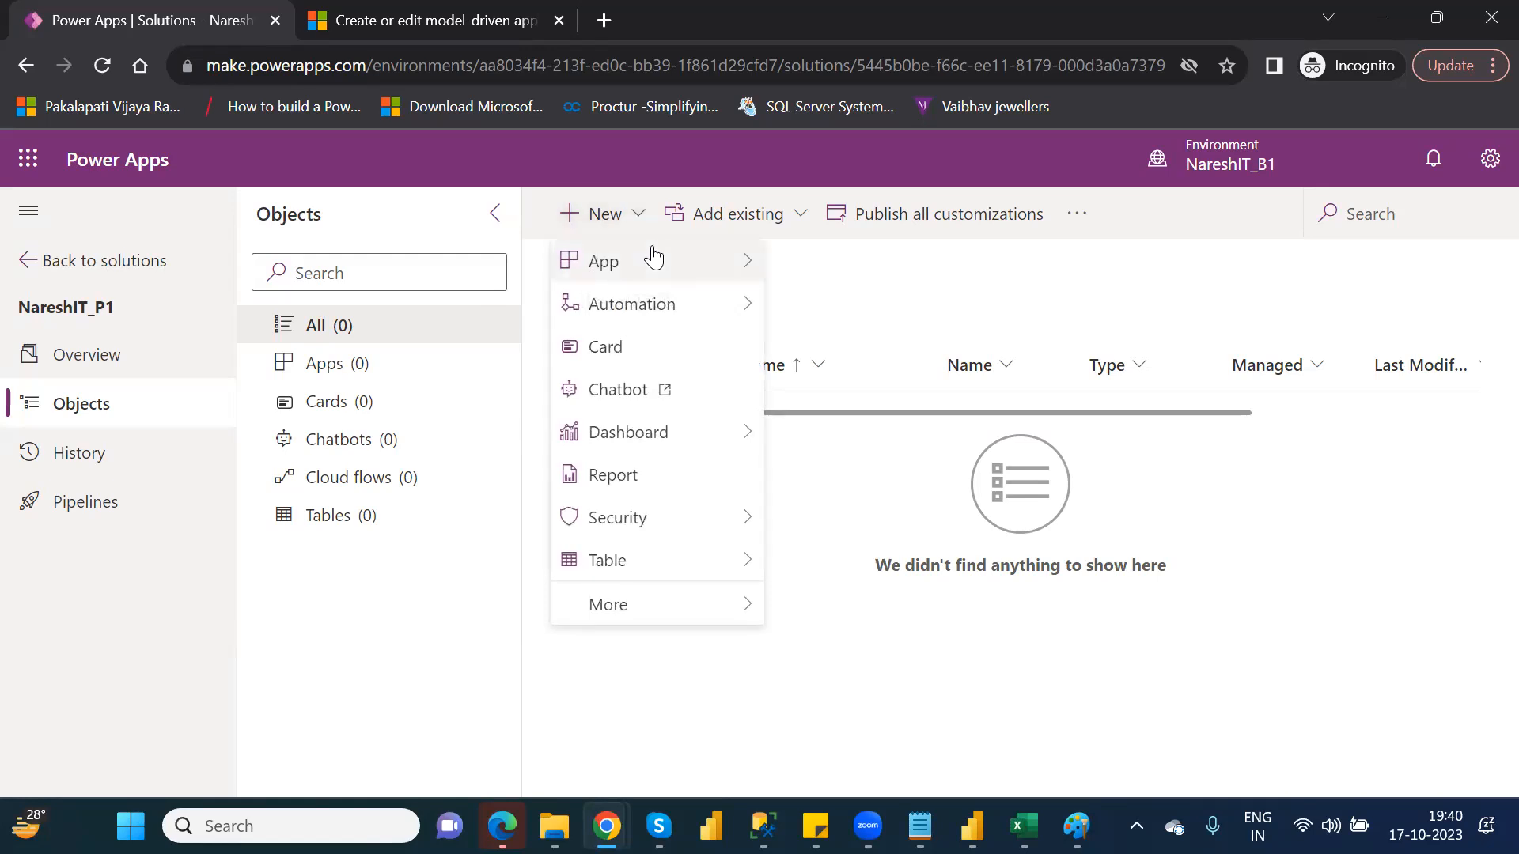
pyautogui.moveTo(655, 263)
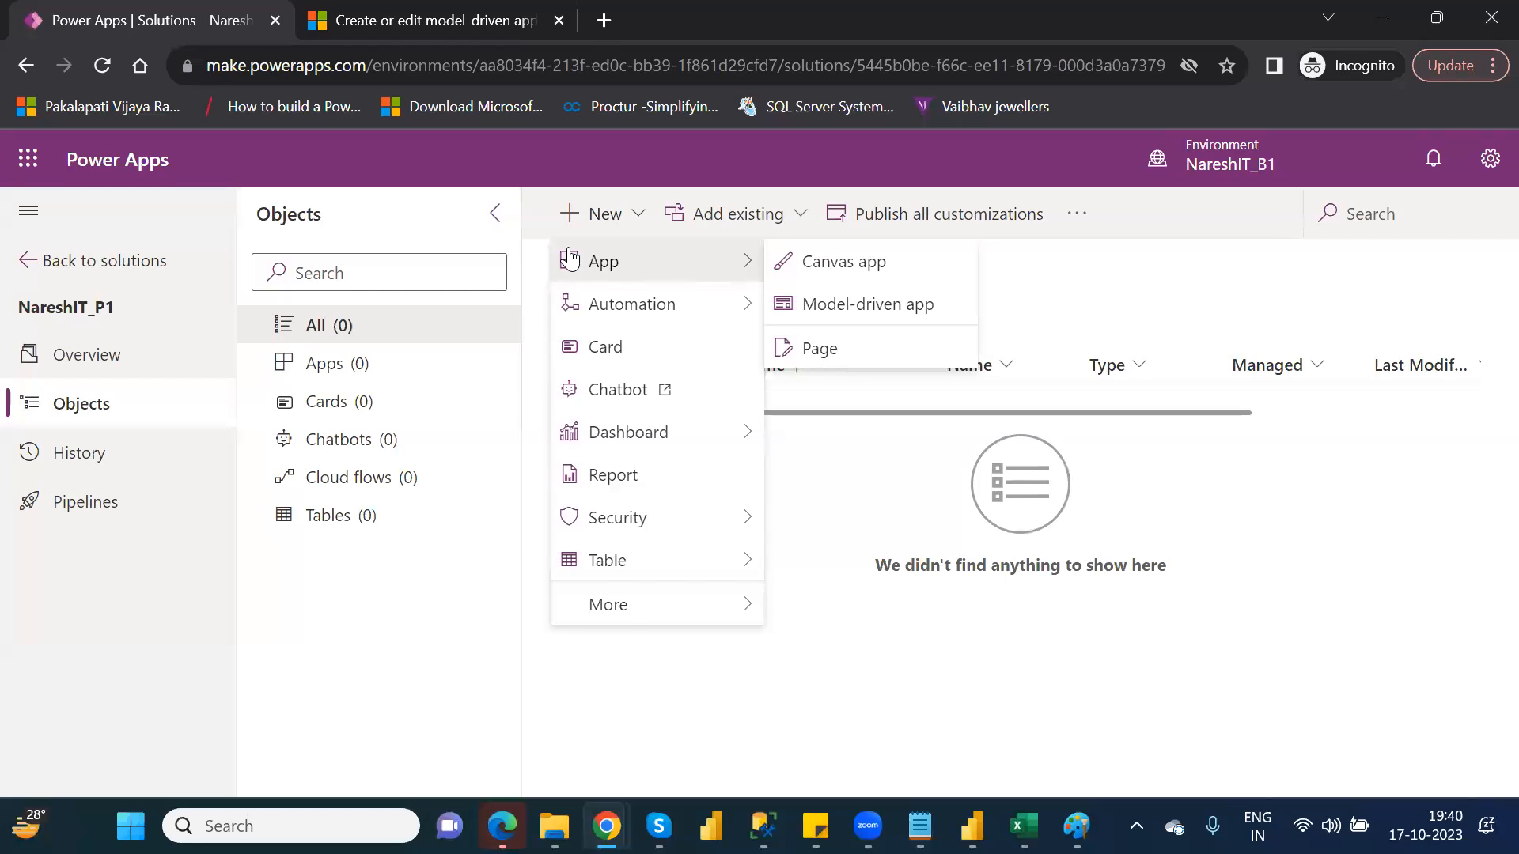
pyautogui.click(1088, 276)
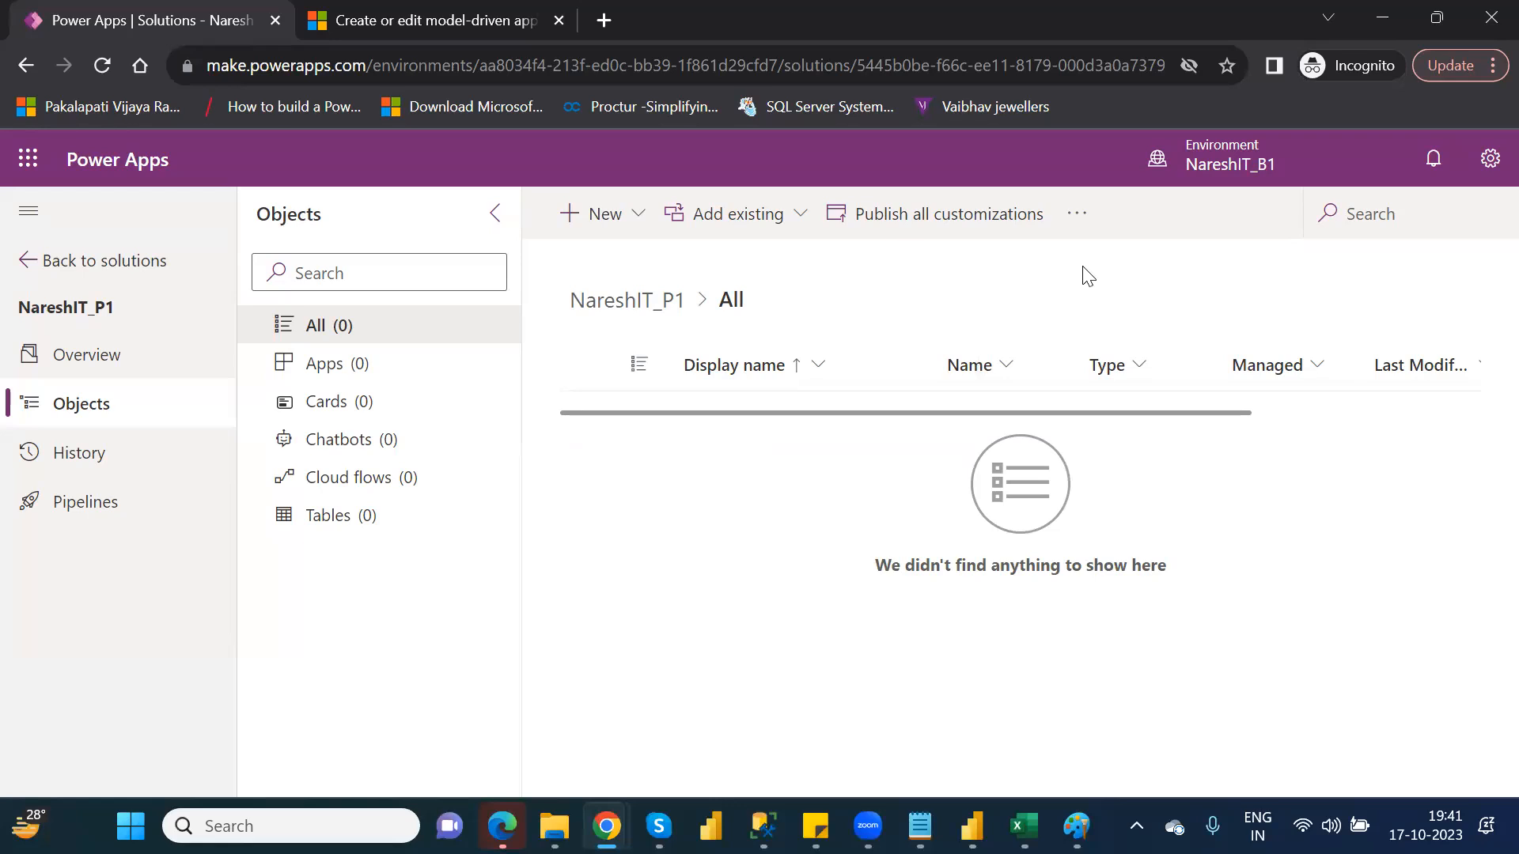
# Add the existing canvas app OtherElements_CanvasDefaultApp from outside Dataverse to the solution
pyautogui.click(797, 227)
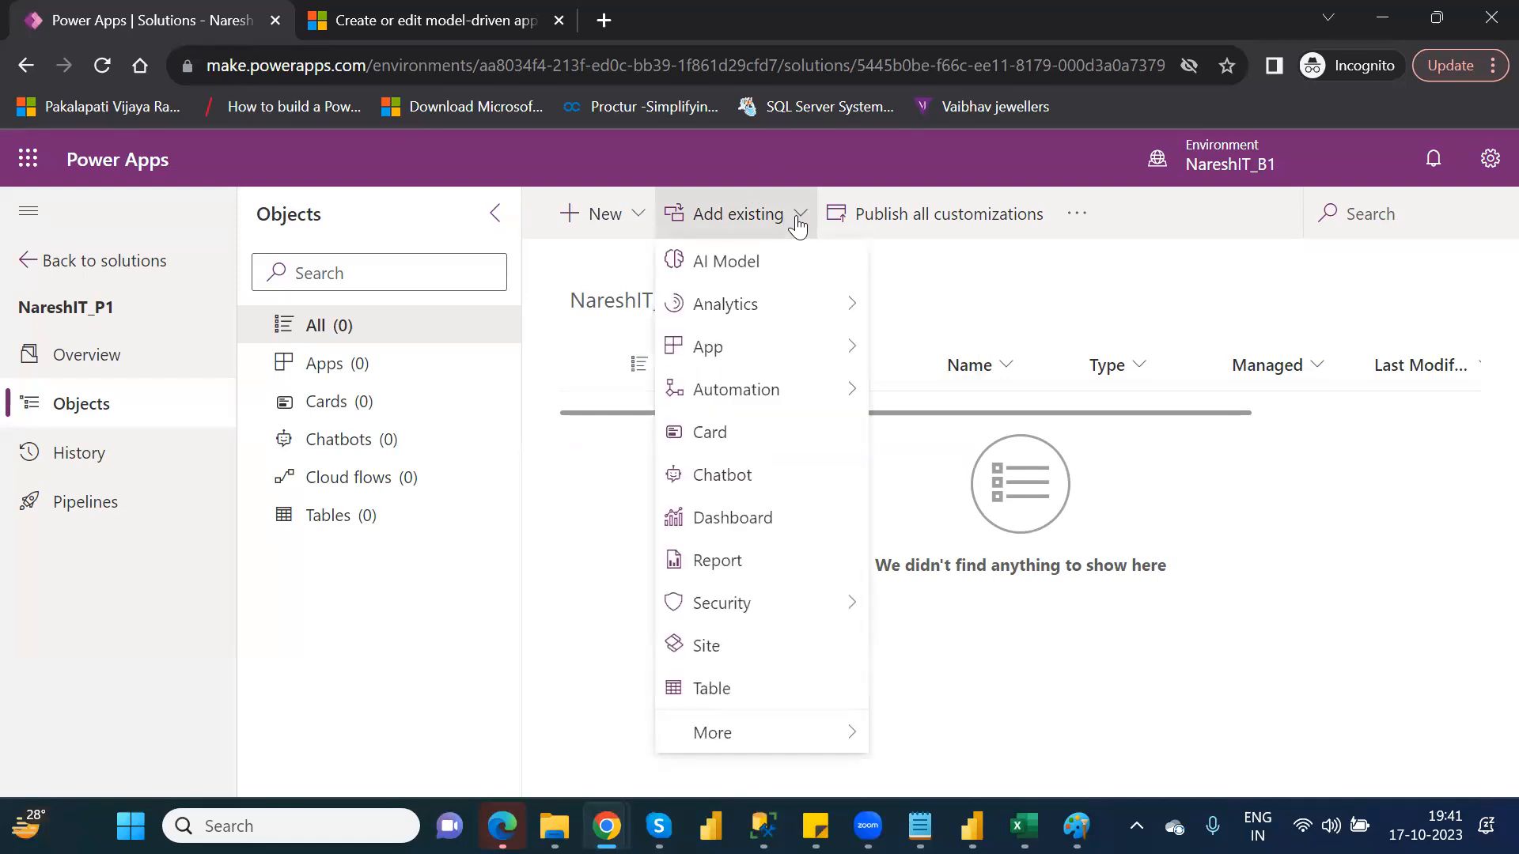
pyautogui.moveTo(832, 348)
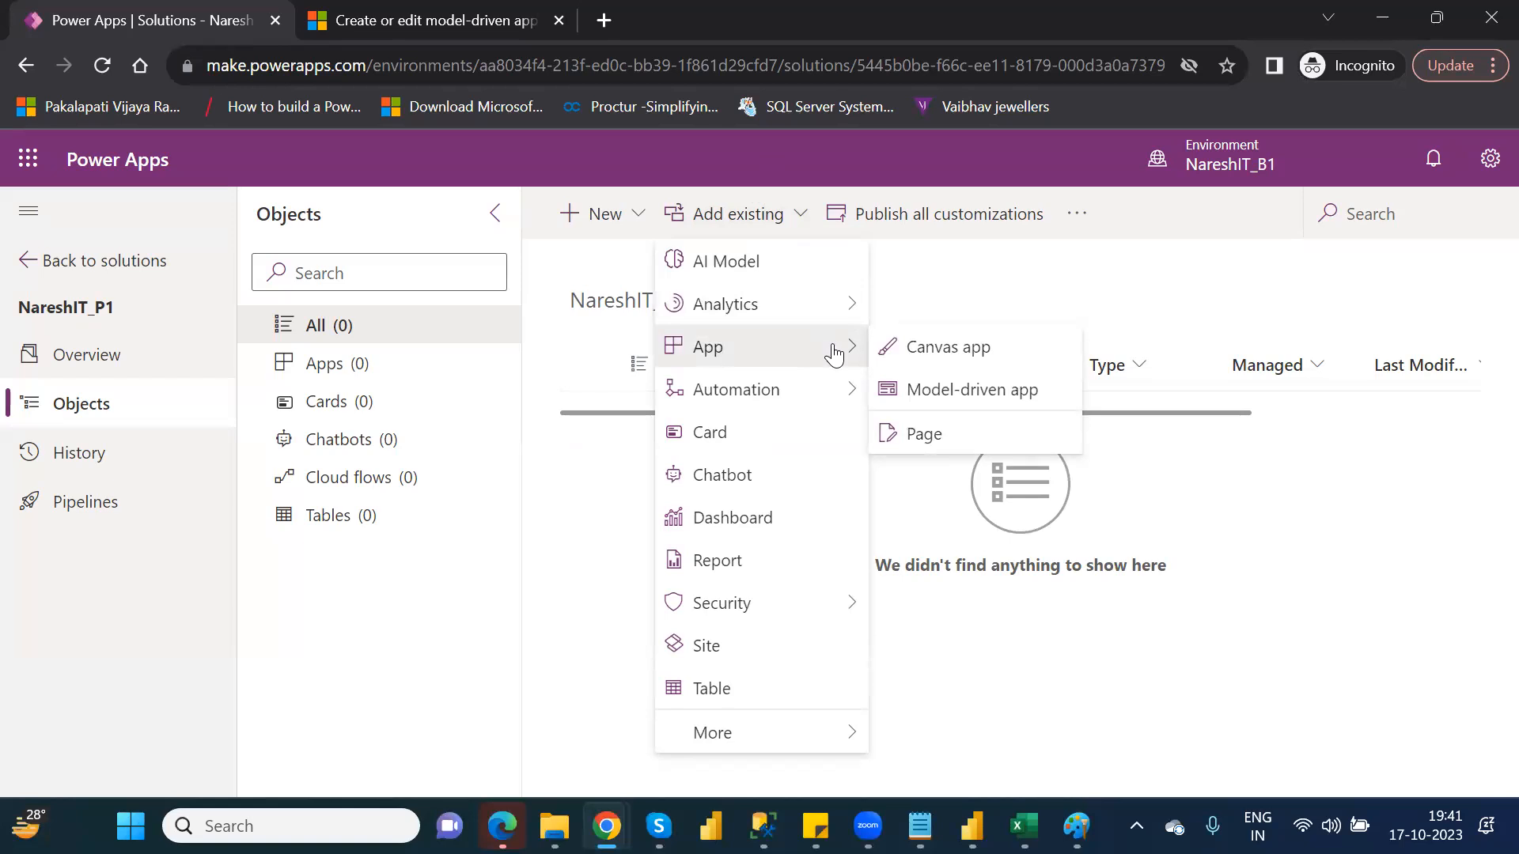
pyautogui.click(948, 352)
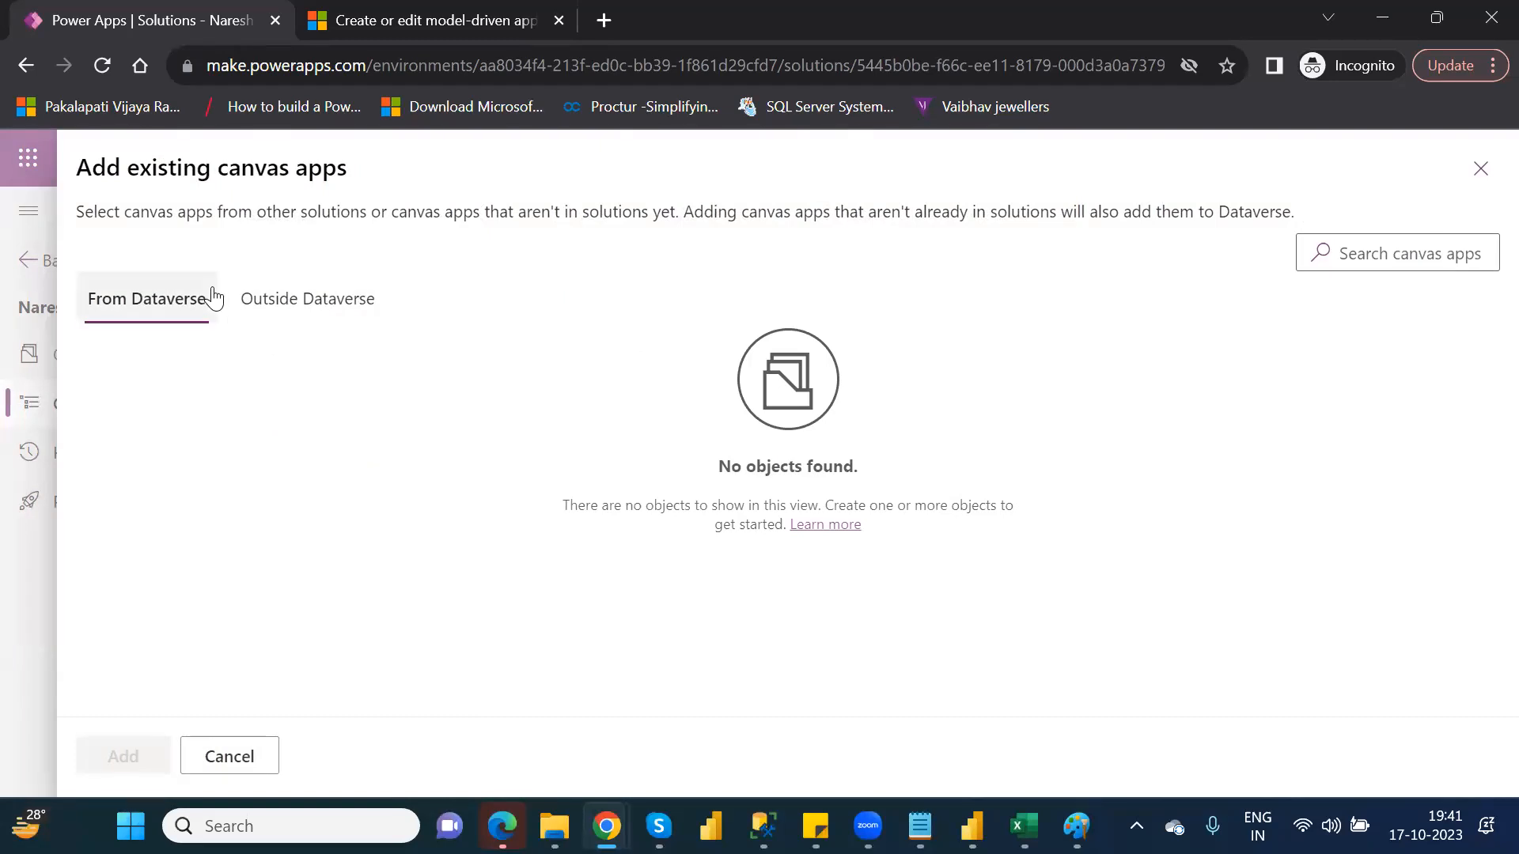
pyautogui.click(290, 309)
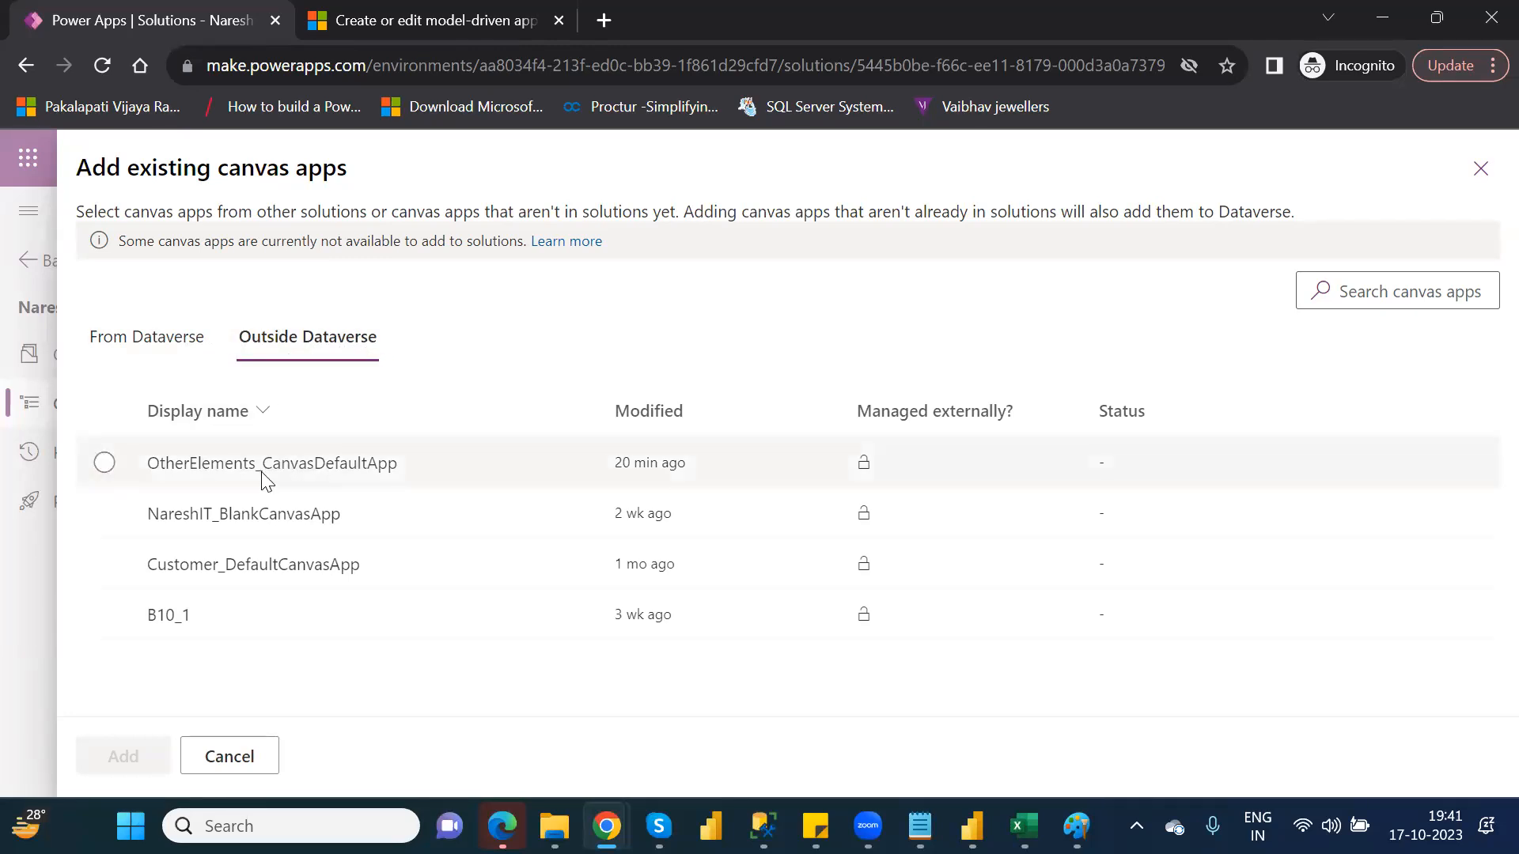
pyautogui.click(105, 463)
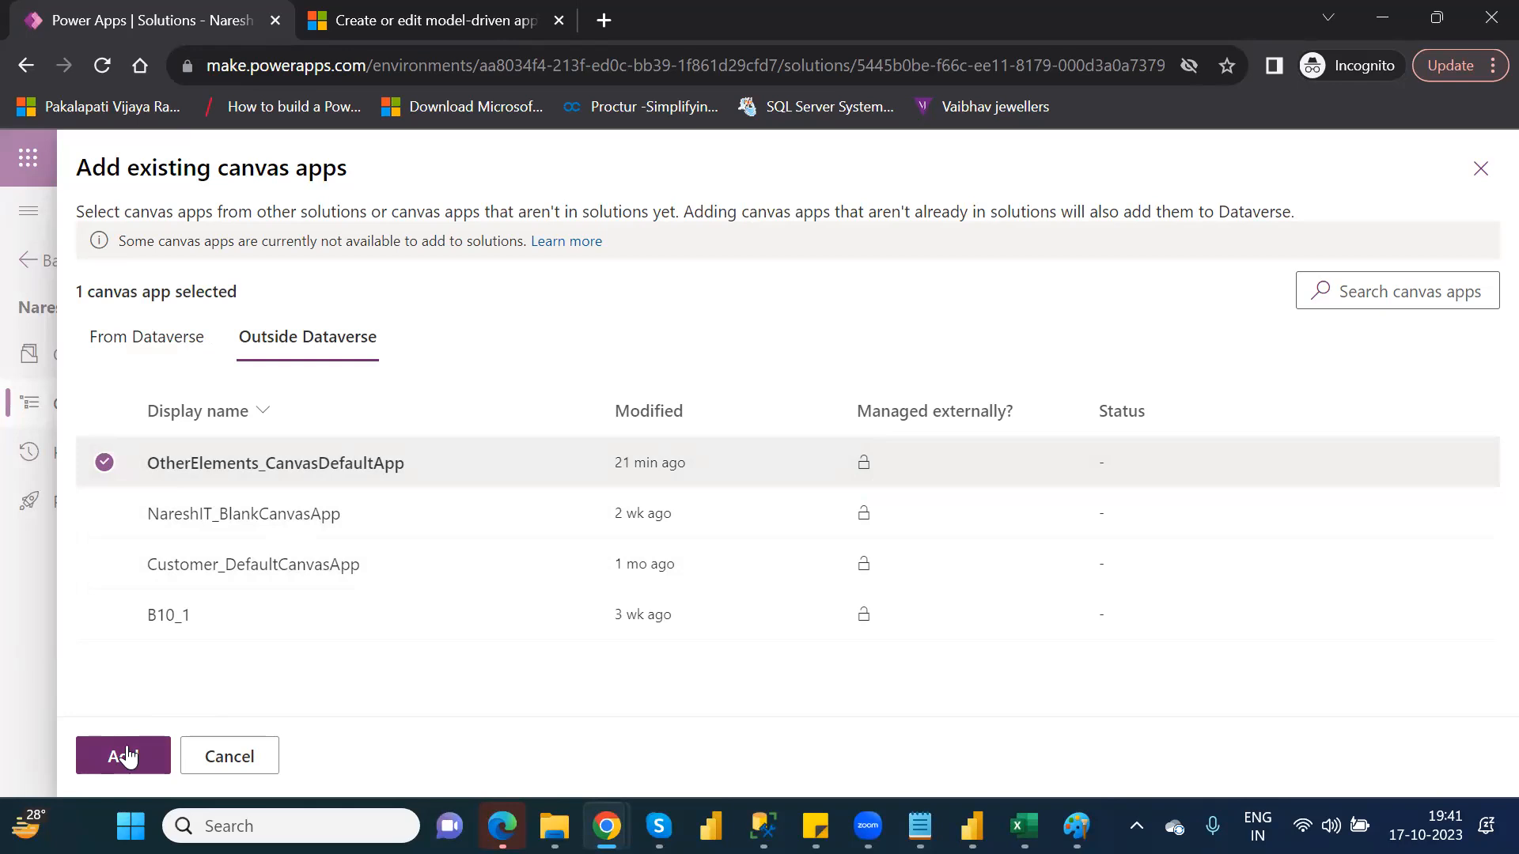
pyautogui.click(107, 514)
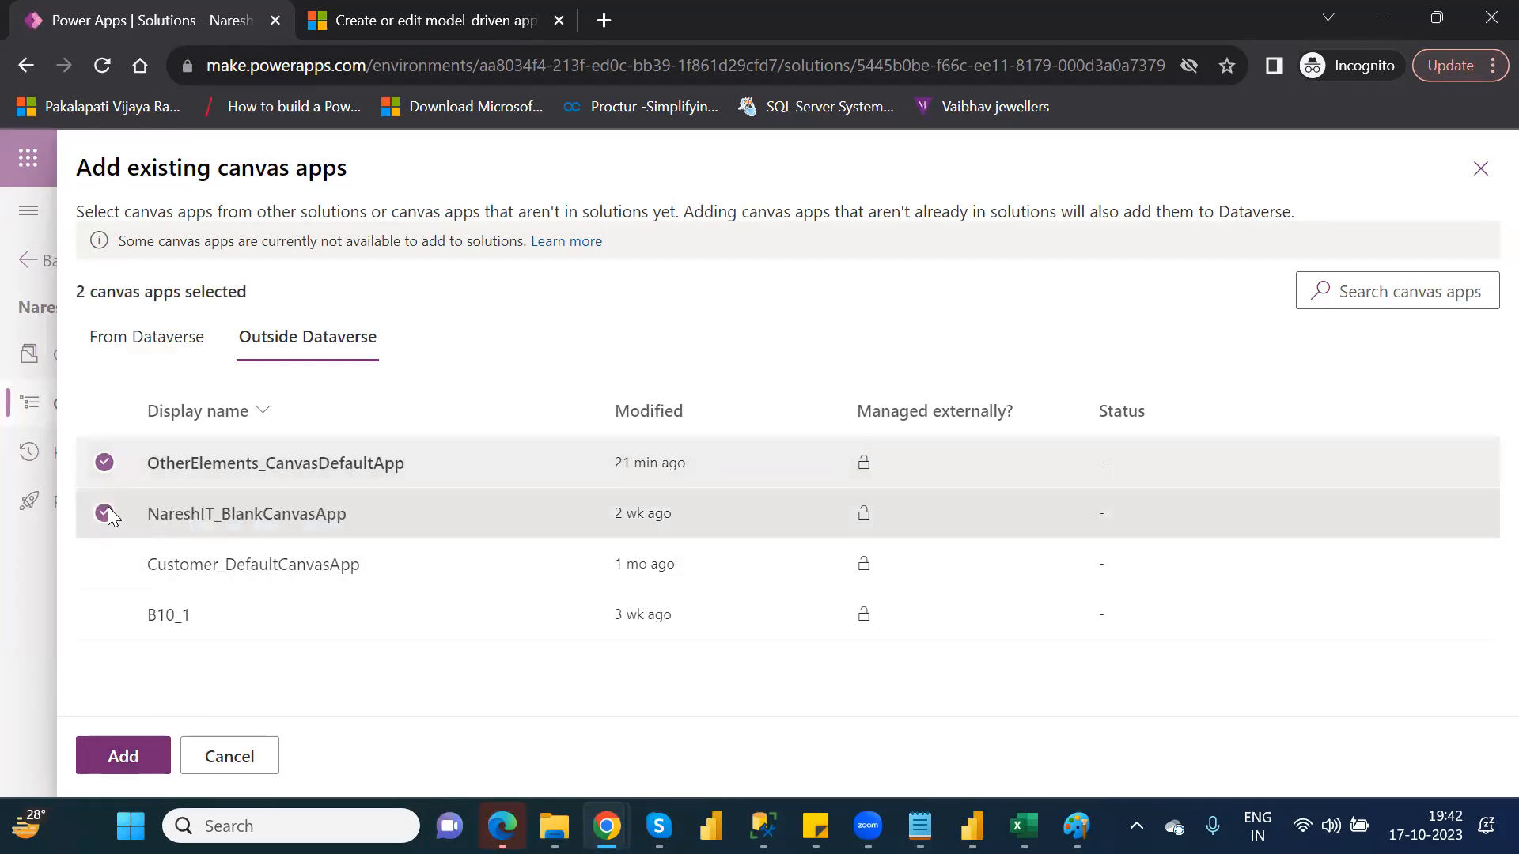
pyautogui.click(107, 513)
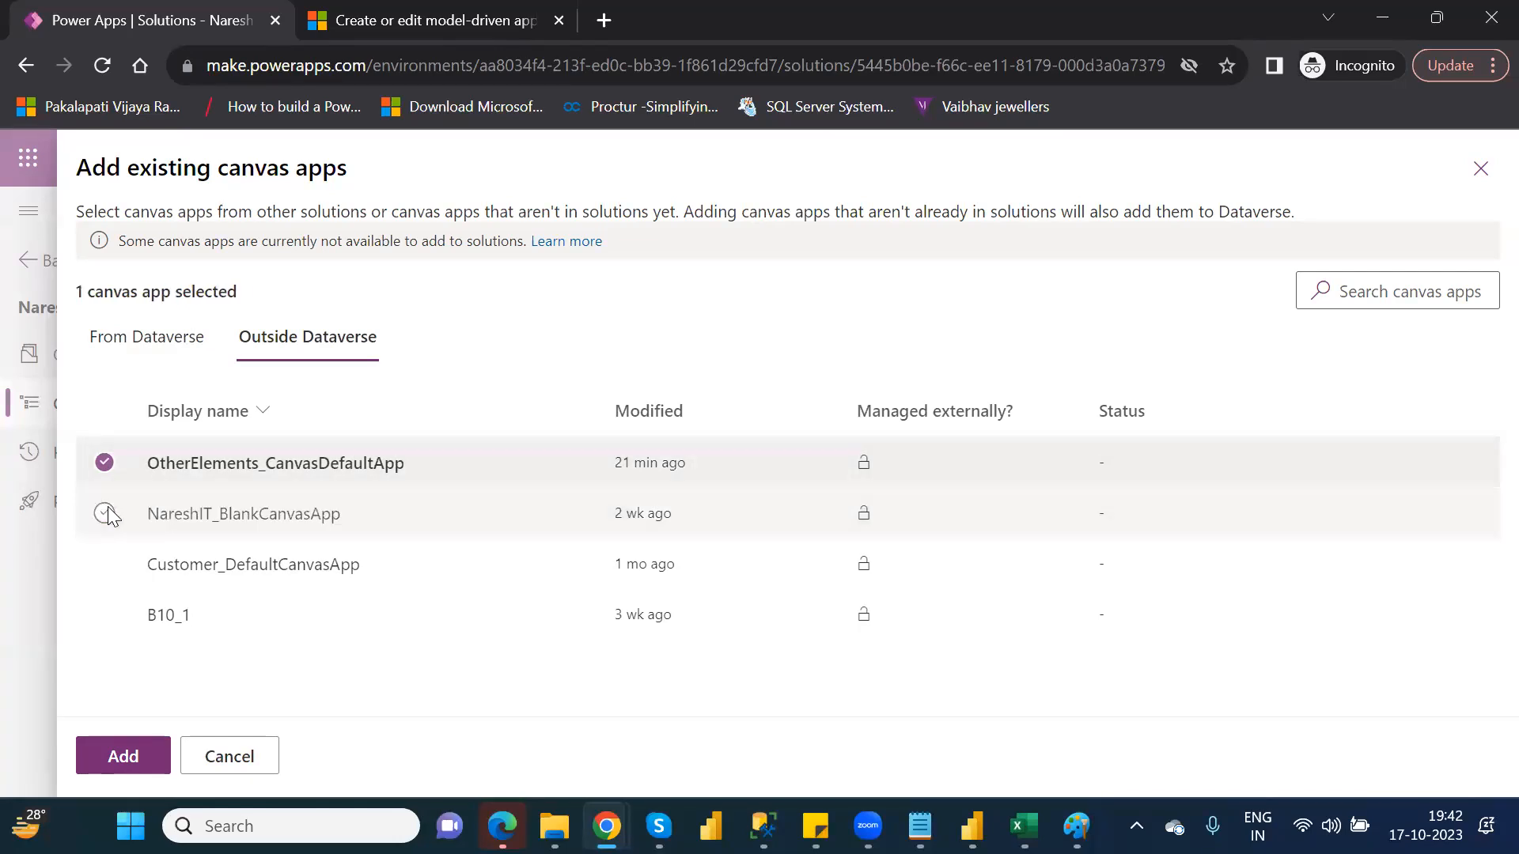
pyautogui.click(124, 757)
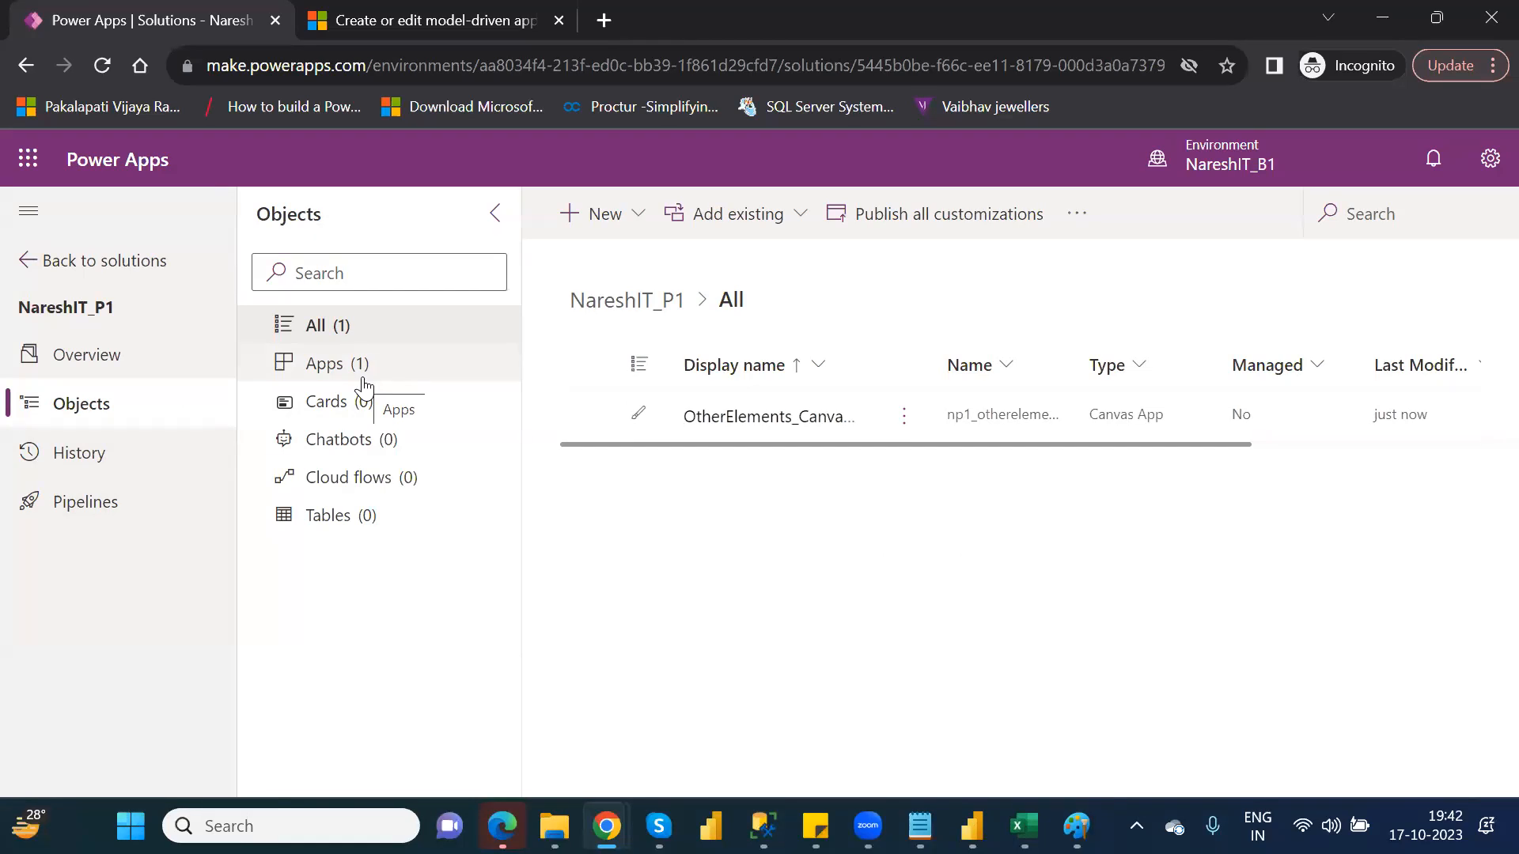
# Search the existing tables for custom and add the Customer table to the solution
pyautogui.click(359, 518)
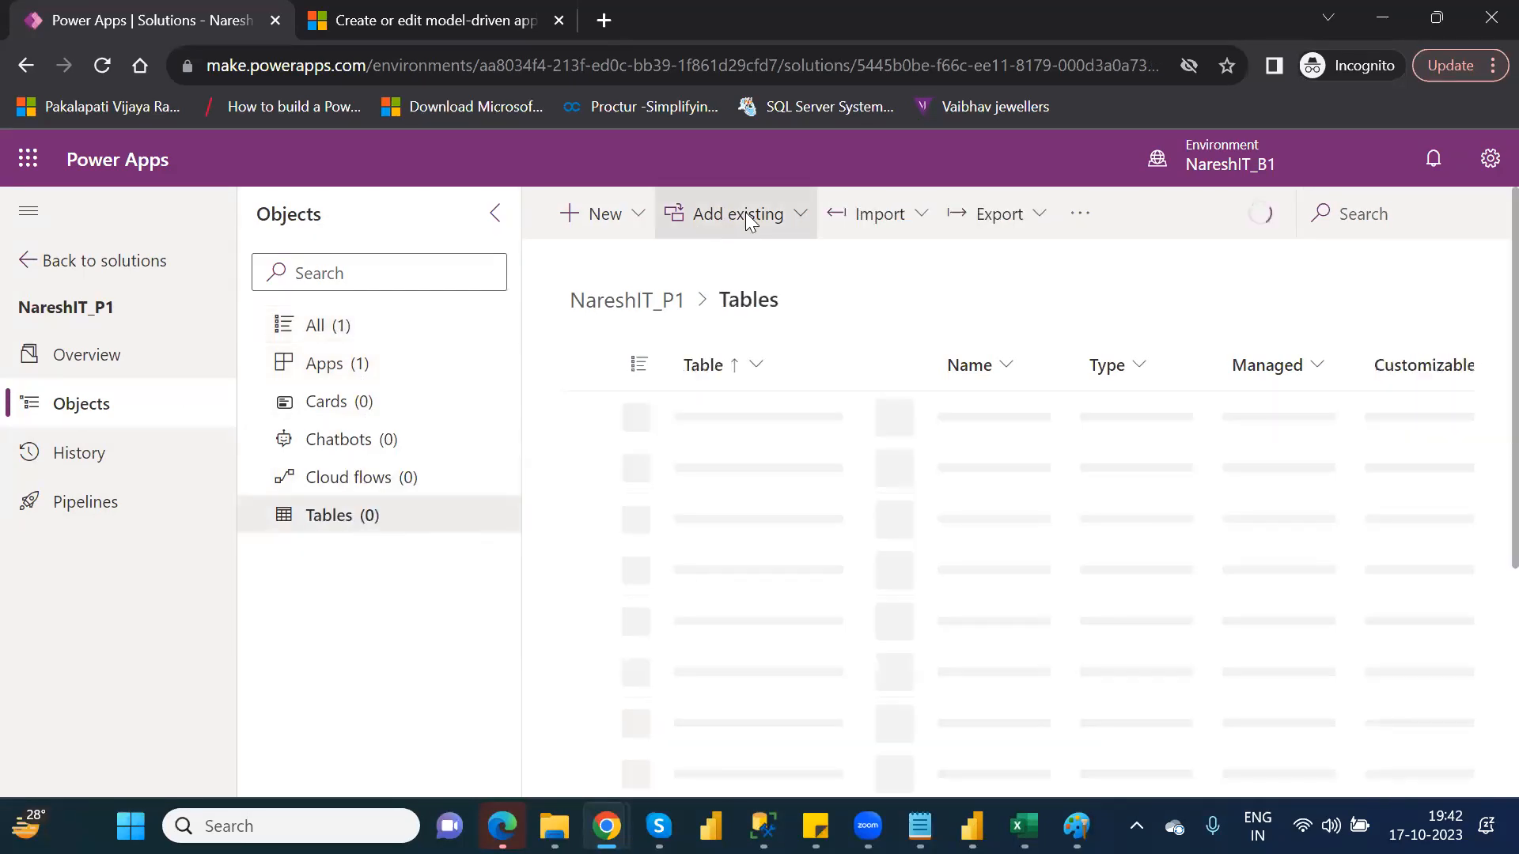
pyautogui.click(774, 218)
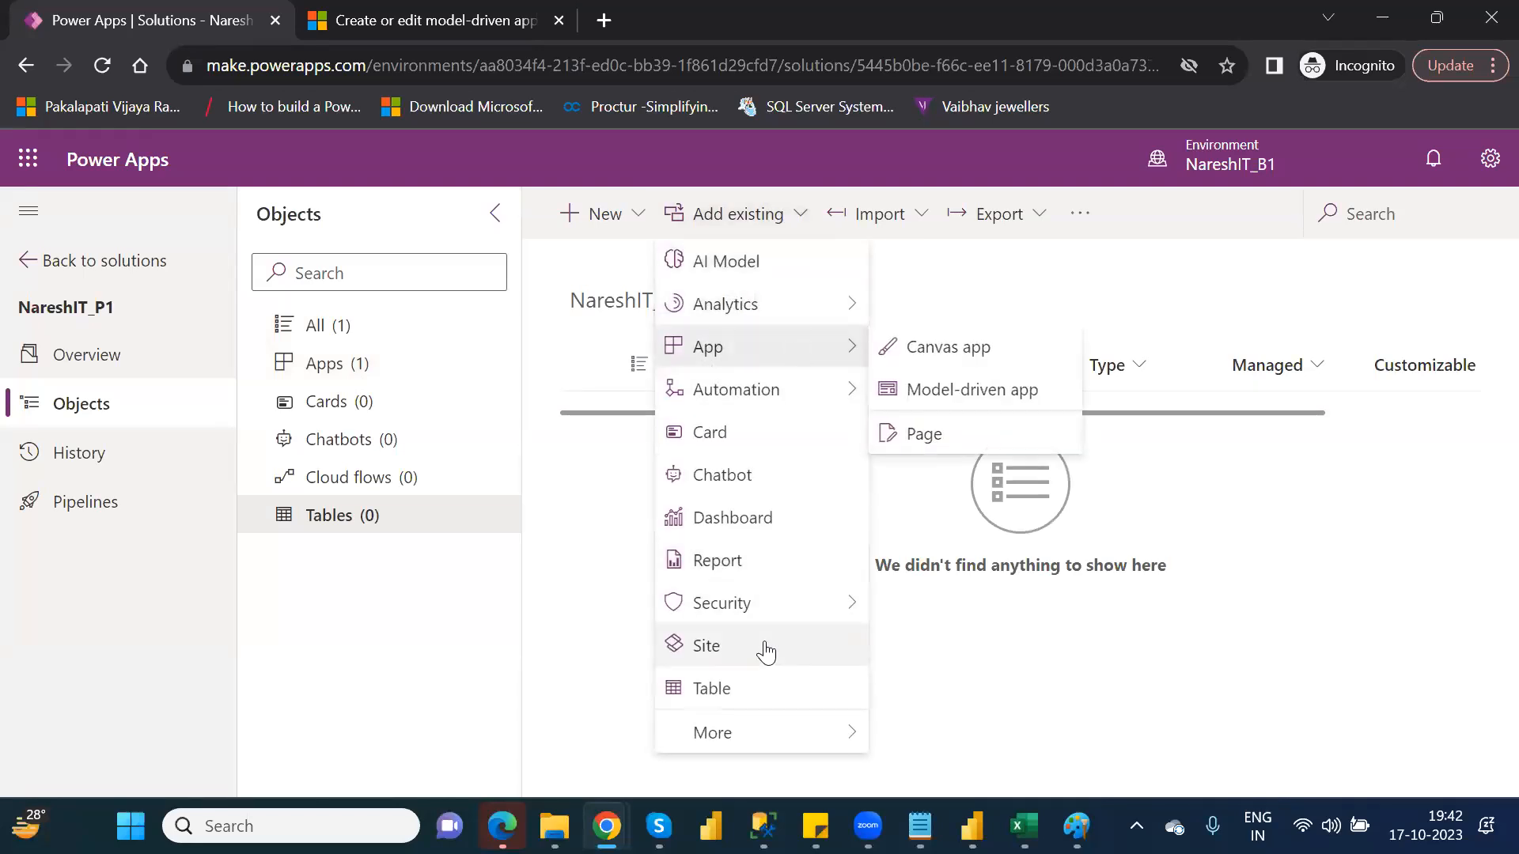
pyautogui.click(751, 690)
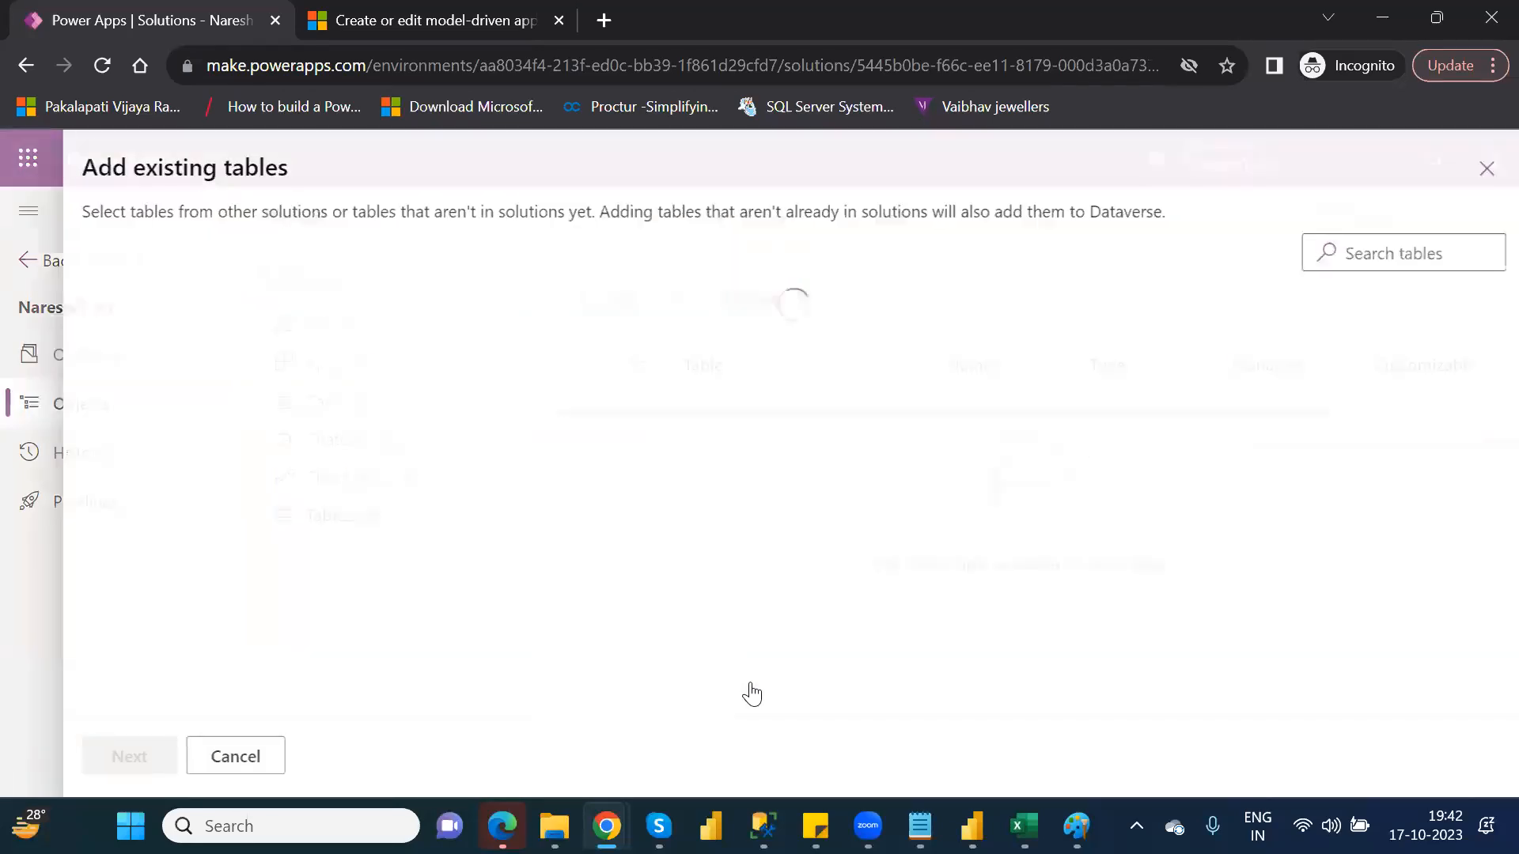
pyautogui.click(1342, 253)
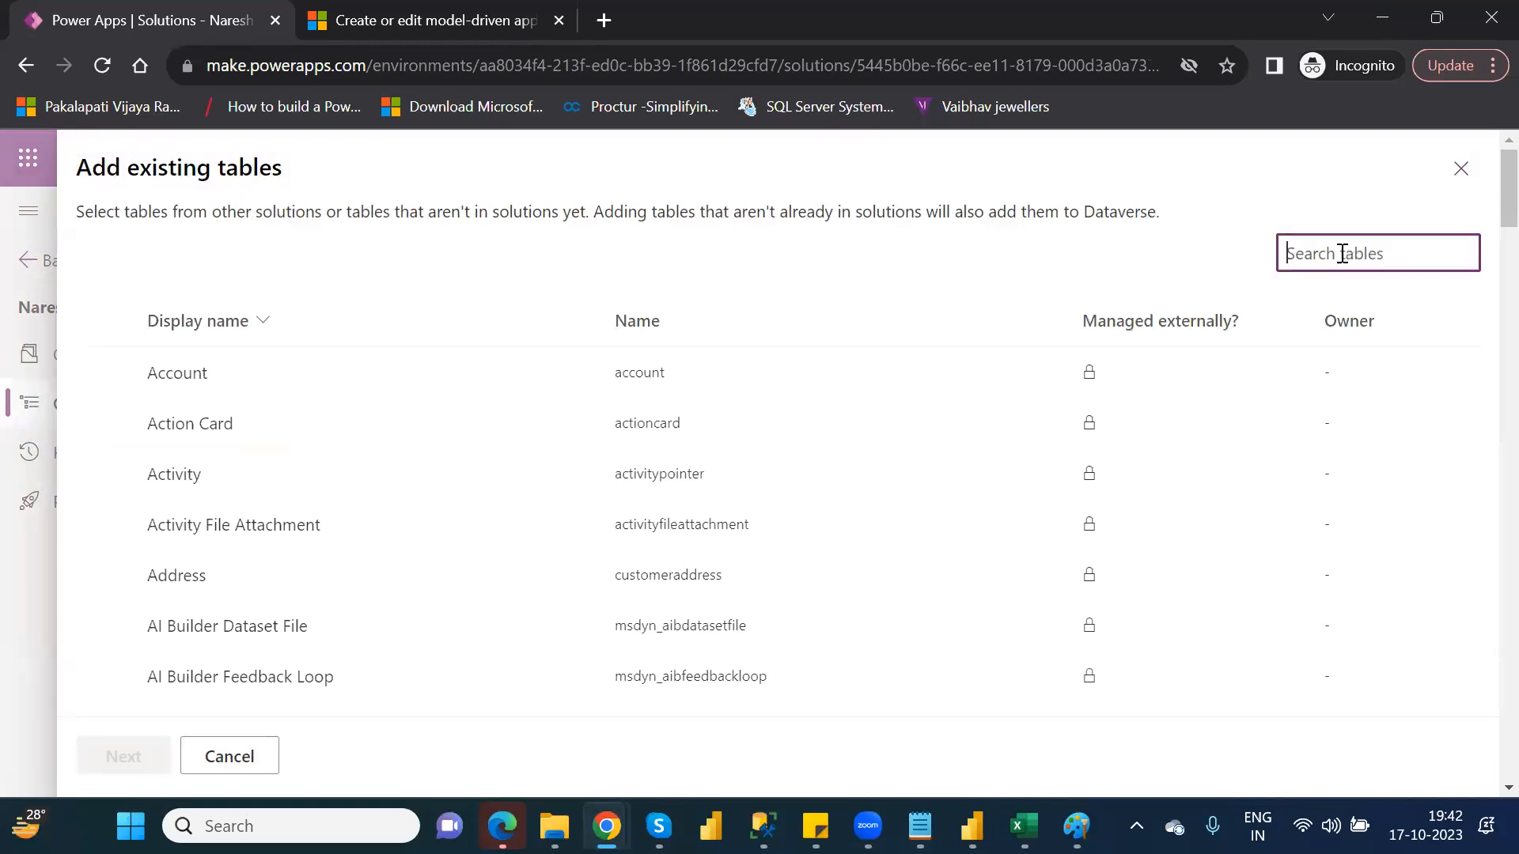
pyautogui.write('fina')
pyautogui.press('BackSpace')
pyautogui.press('BackSpace')
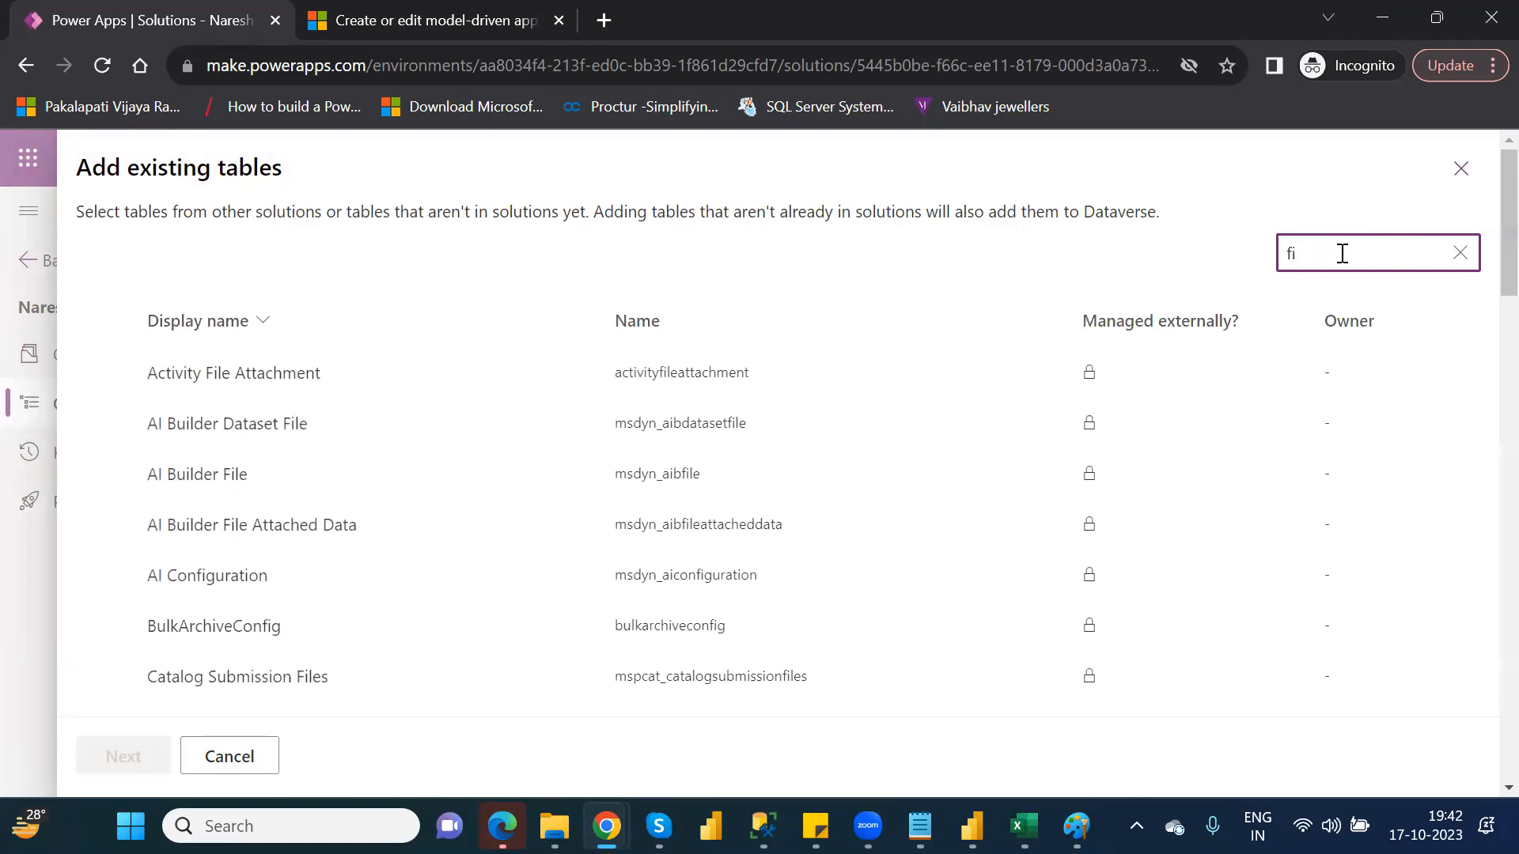
pyautogui.press('BackSpace')
pyautogui.press('BackSpace')
pyautogui.write('cus')
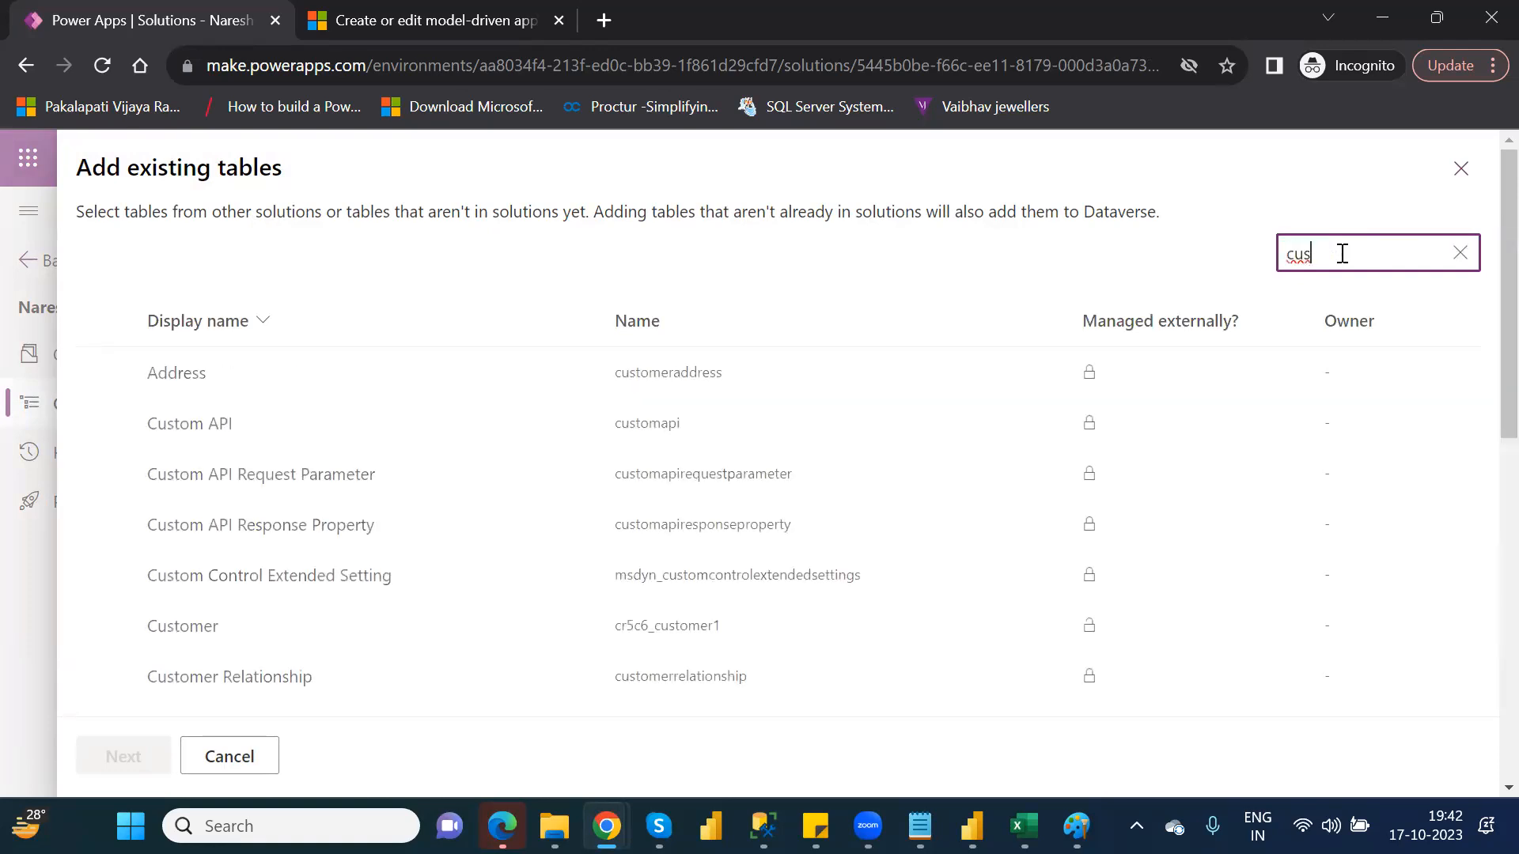
pyautogui.write('tom')
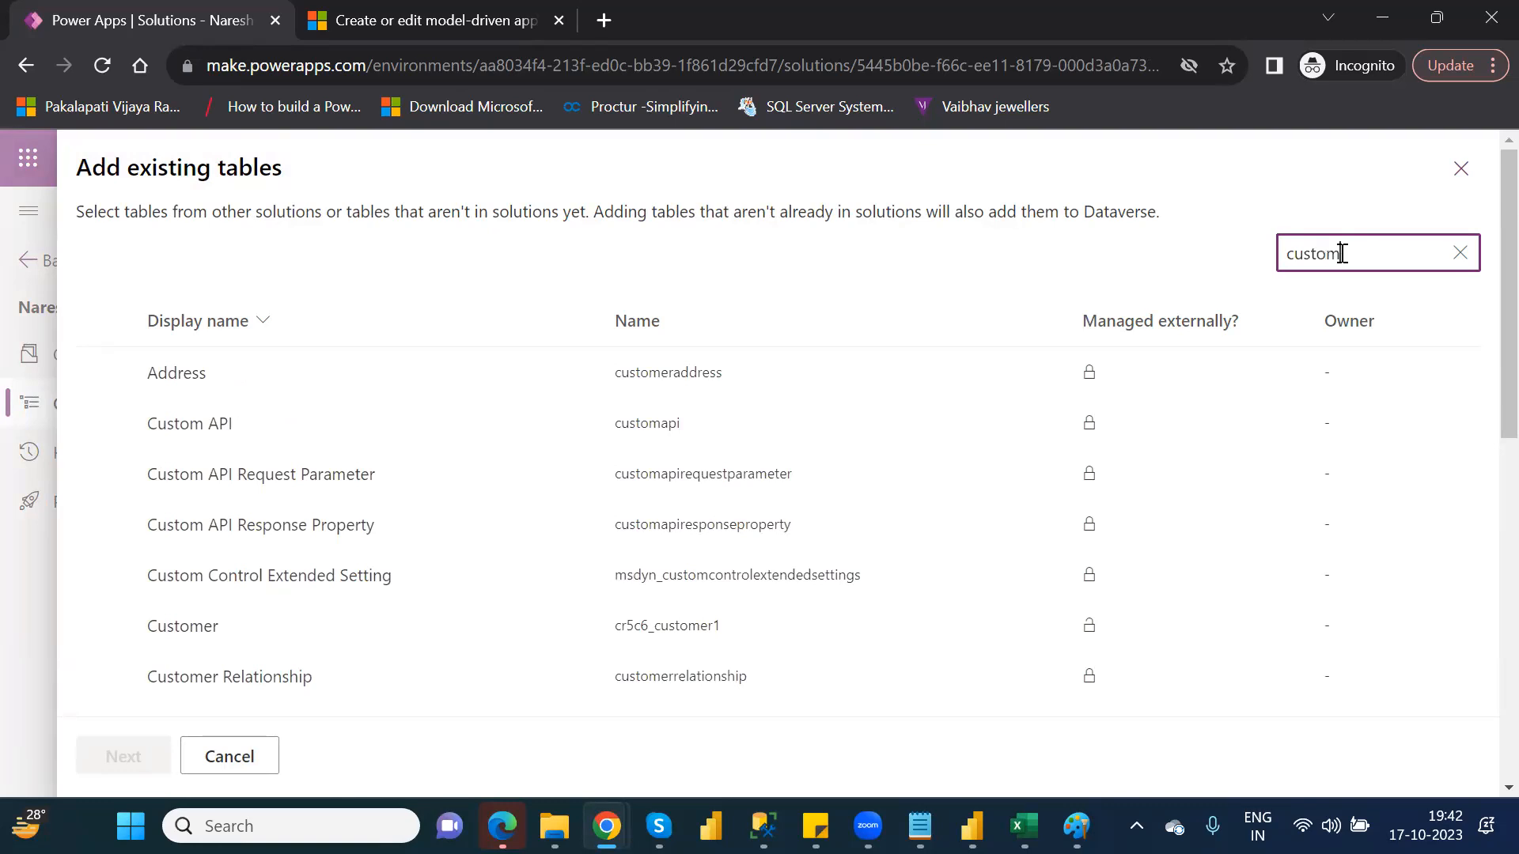
pyautogui.click(104, 627)
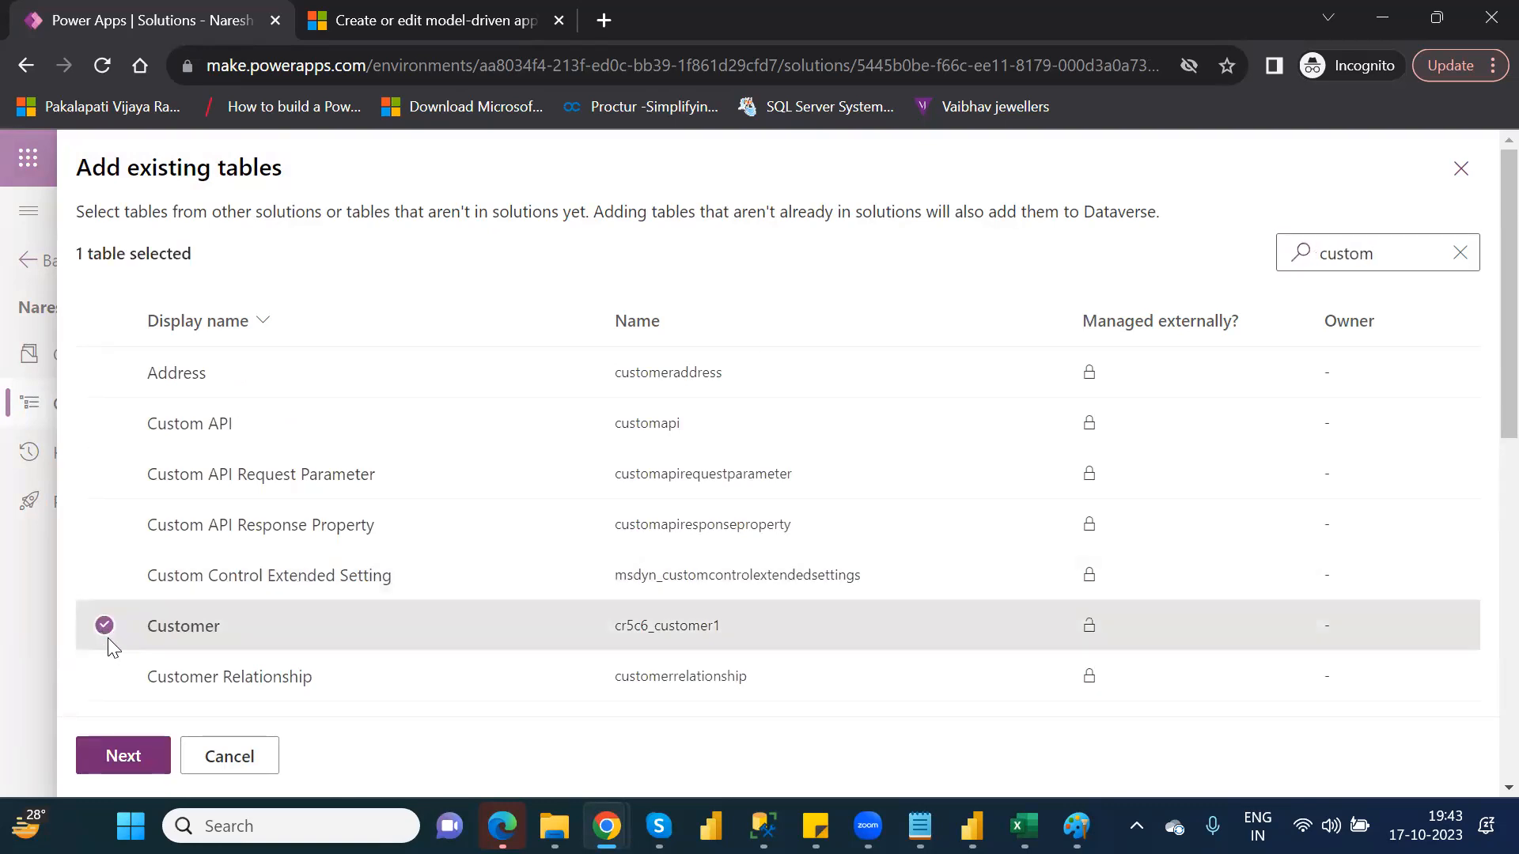
pyautogui.click(133, 754)
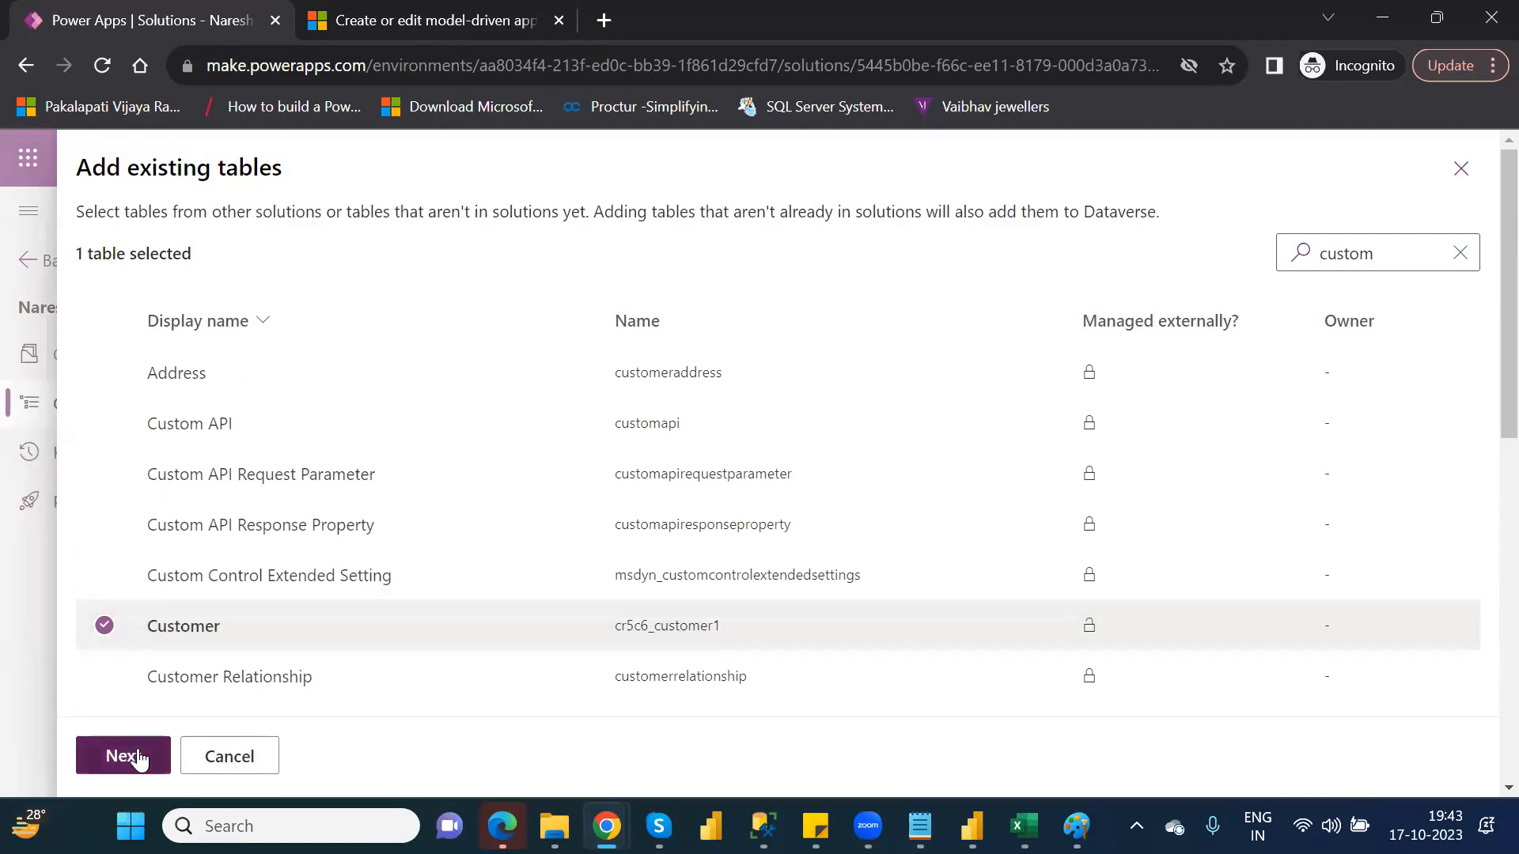
pyautogui.click(136, 757)
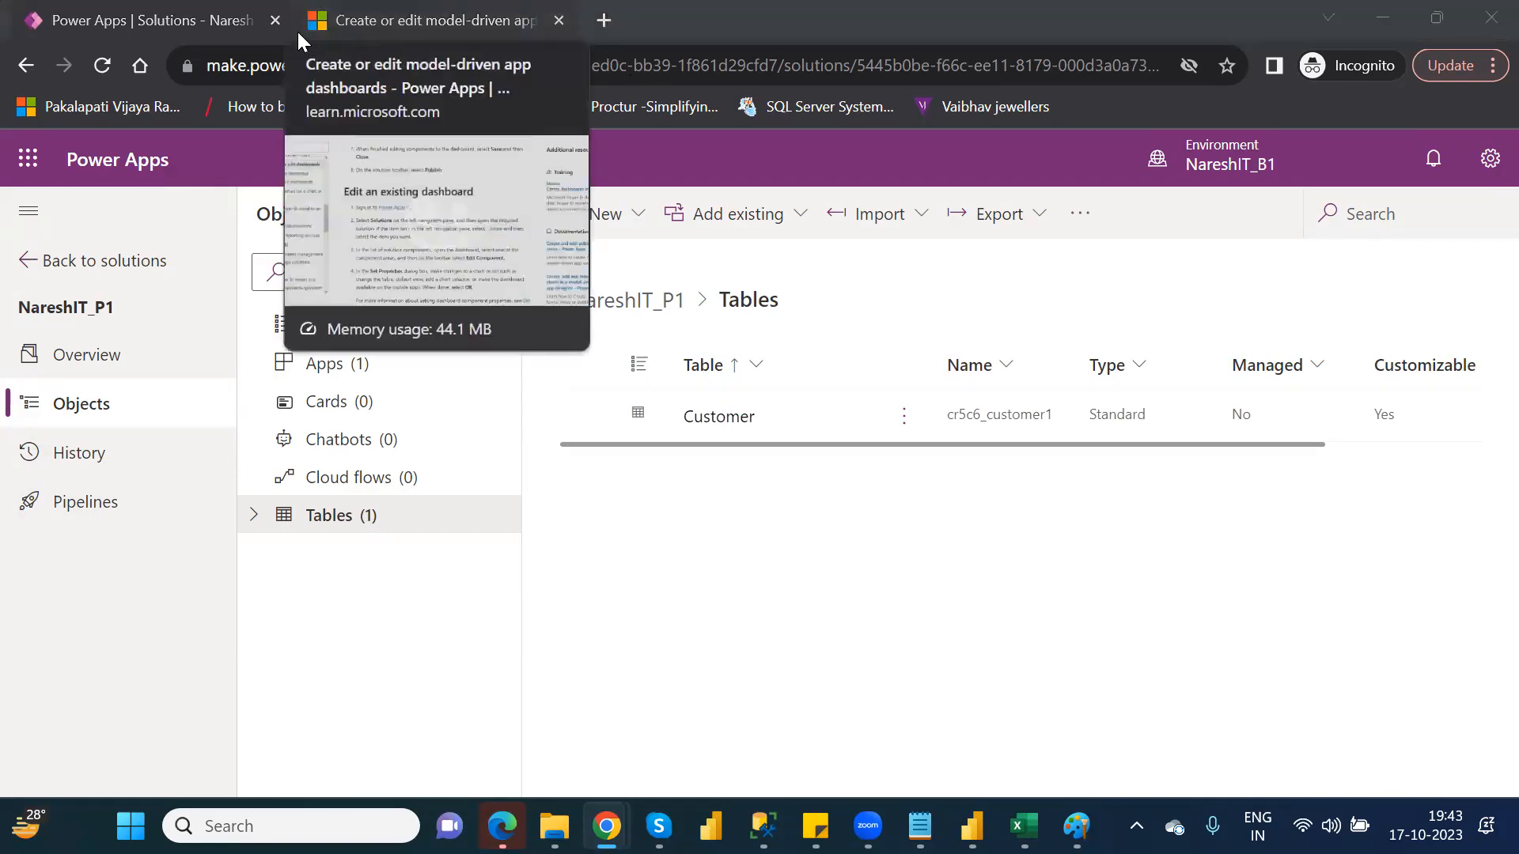
# In the second browser tab, go to the Power Apps website and sign in
pyautogui.click(465, 20)
pyautogui.click(531, 66)
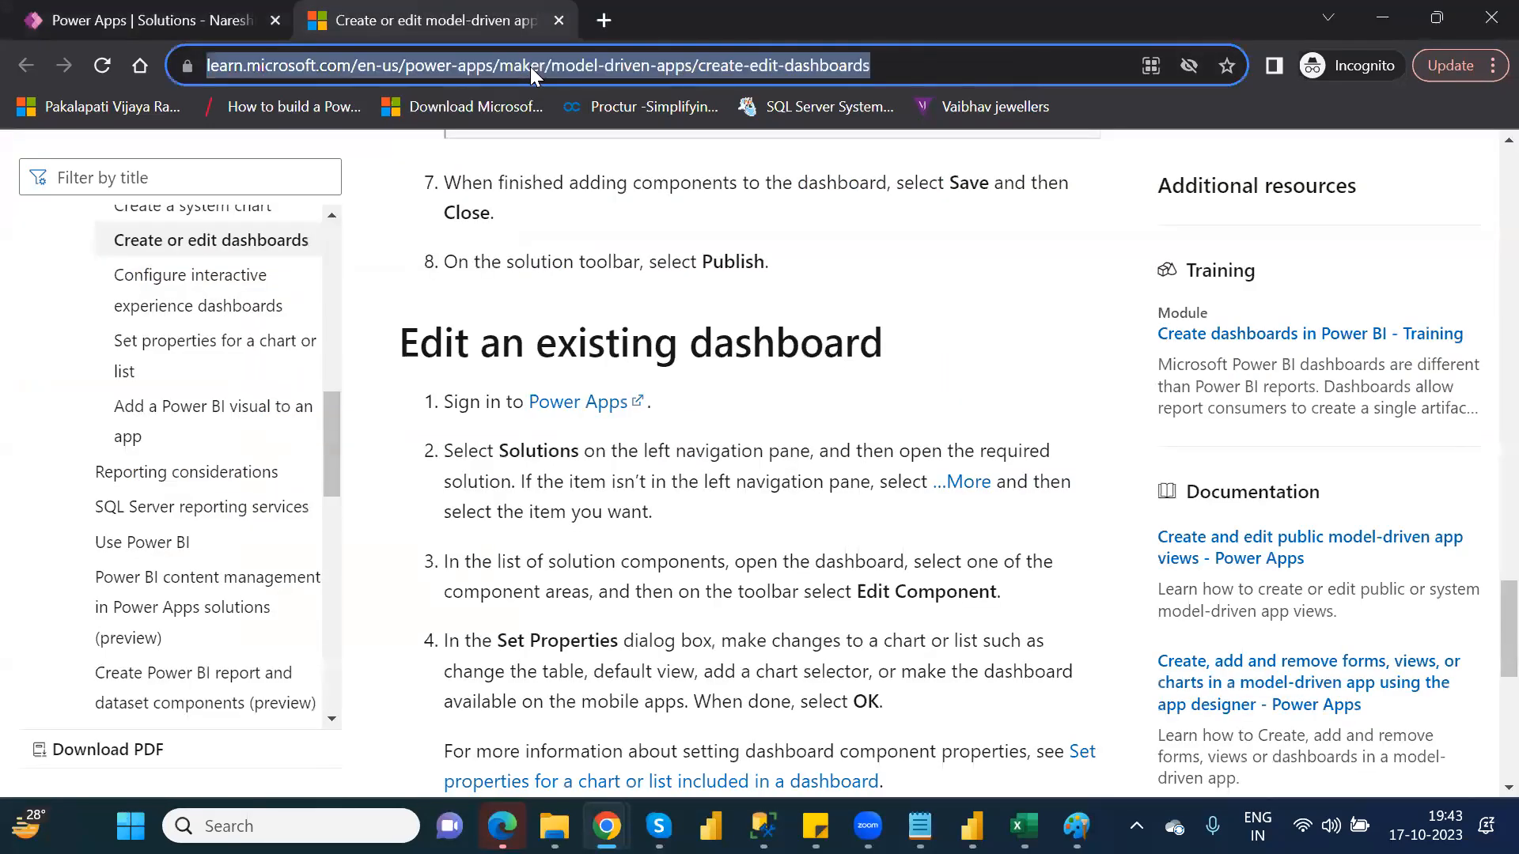
pyautogui.write('a')
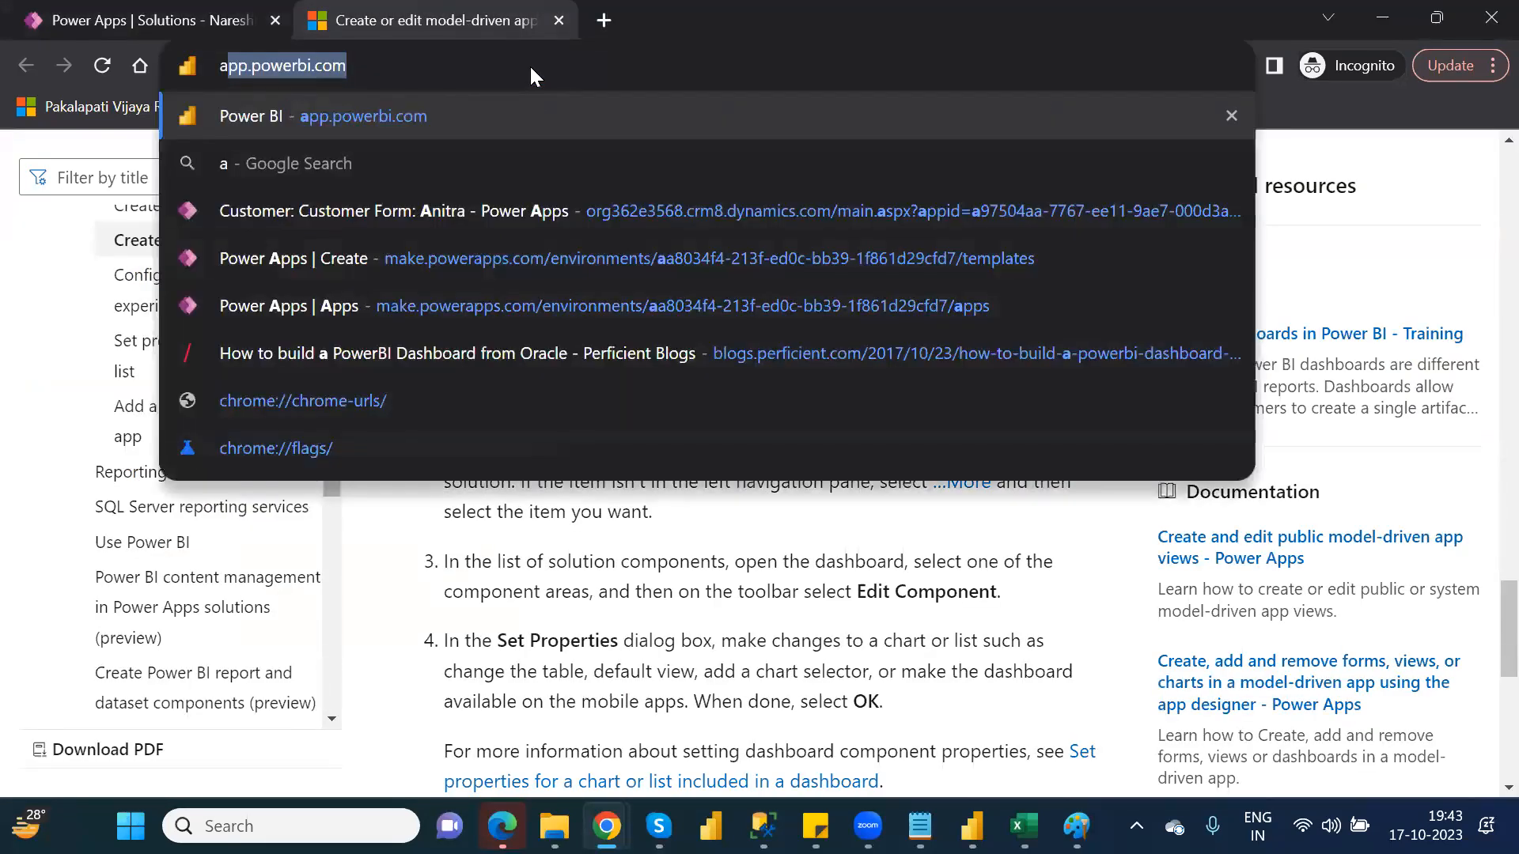
pyautogui.press('BackSpace')
pyautogui.press('BackSpace')
pyautogui.write('p')
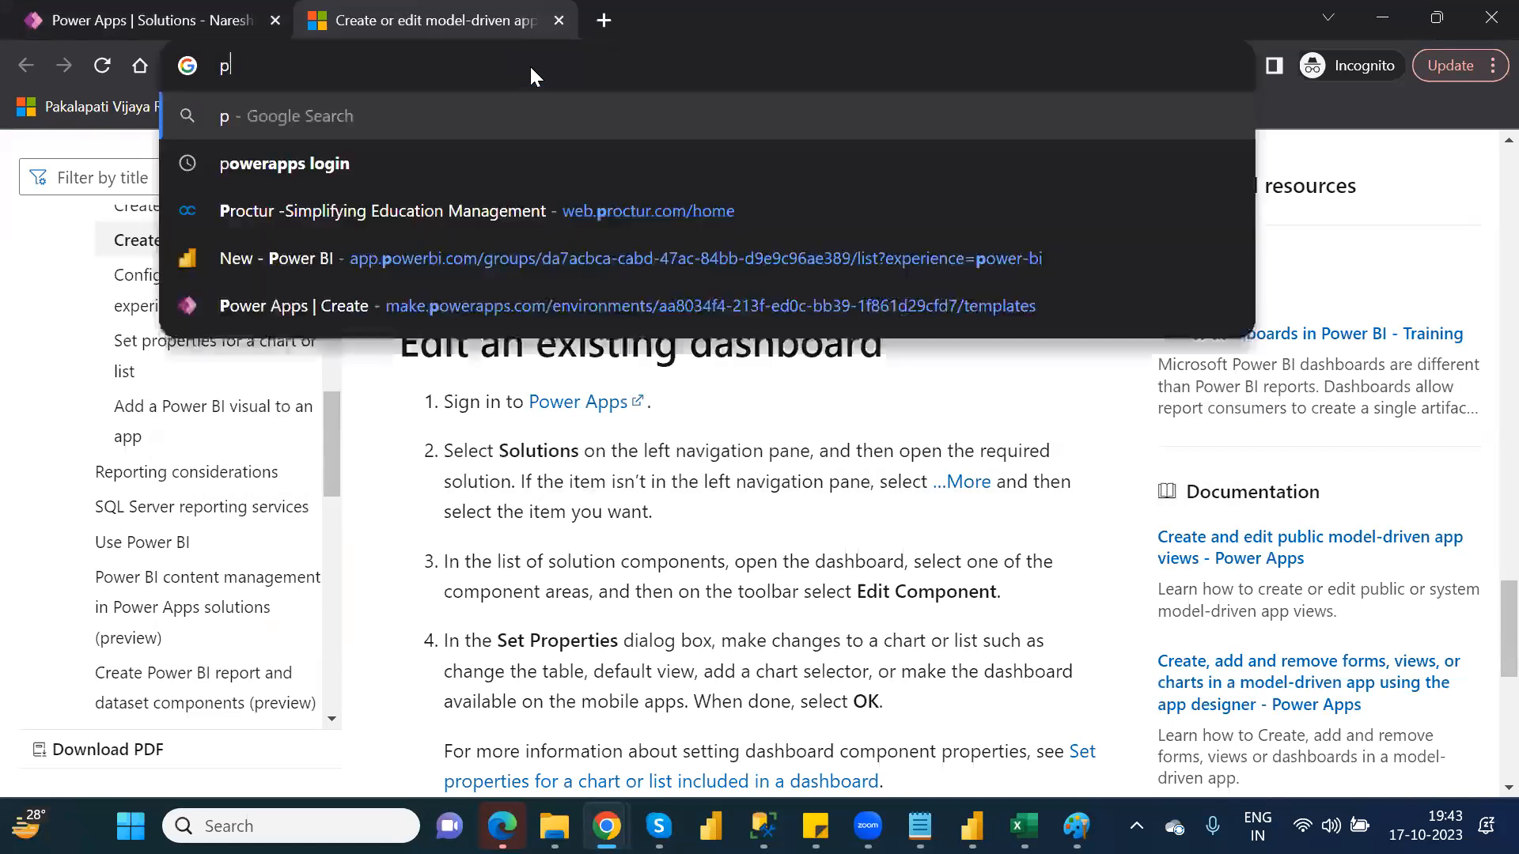
pyautogui.write('ower')
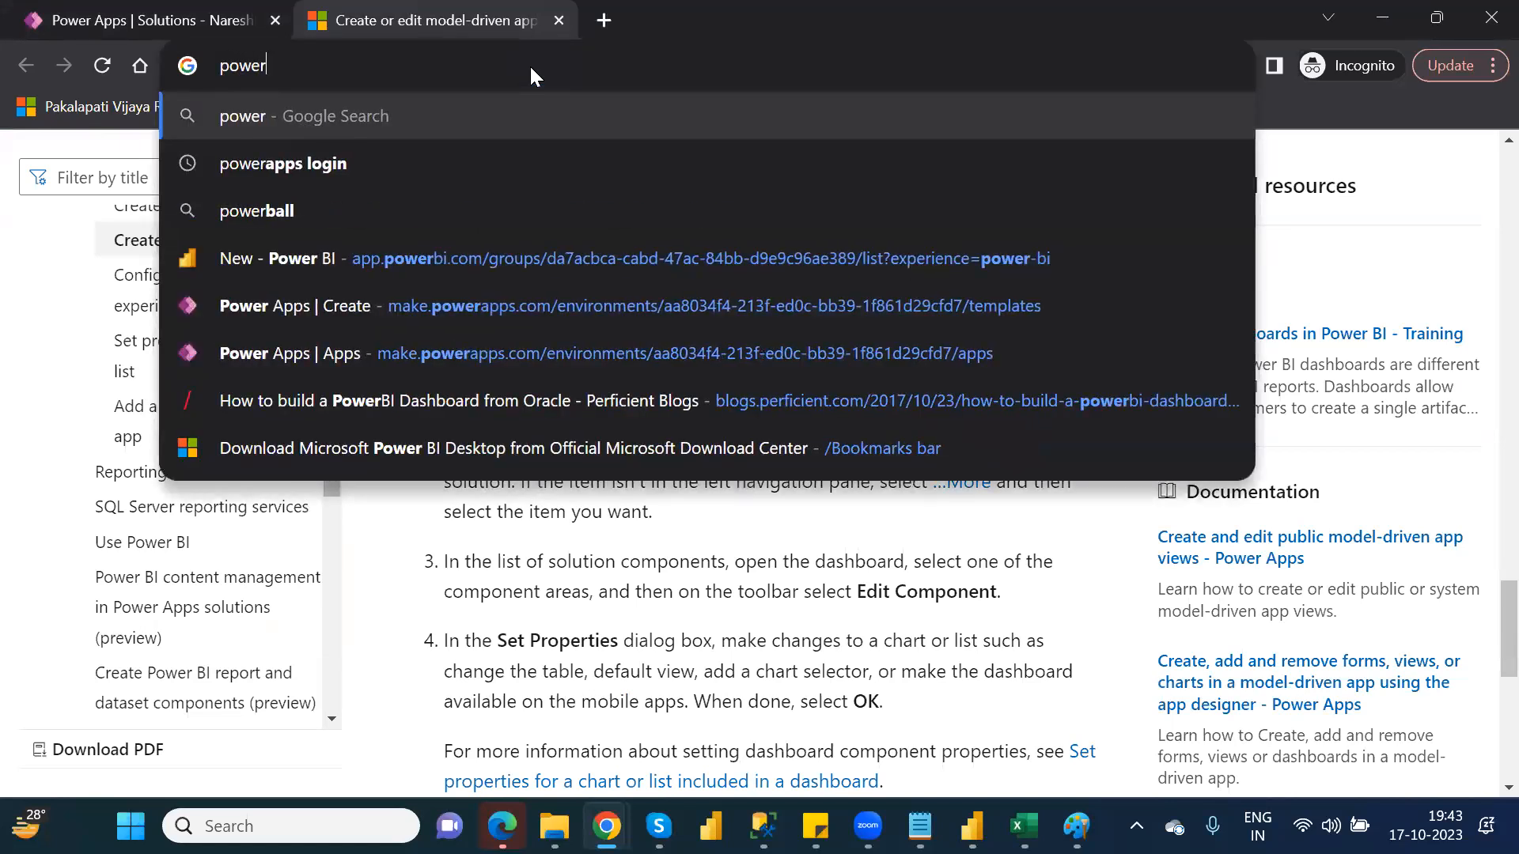
pyautogui.press('Down')
pyautogui.press('Return')
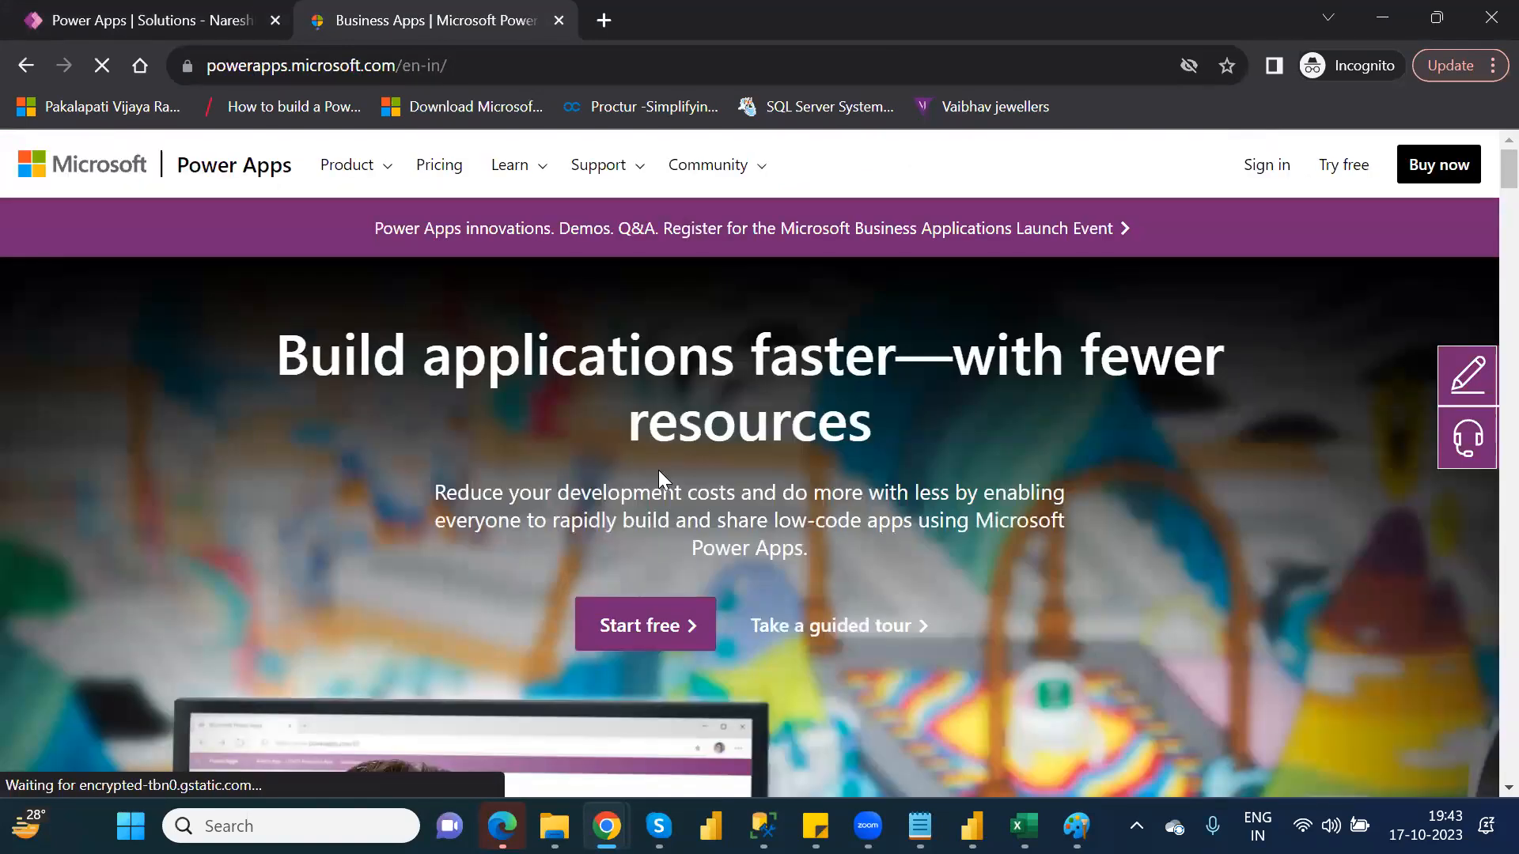
pyautogui.click(1266, 161)
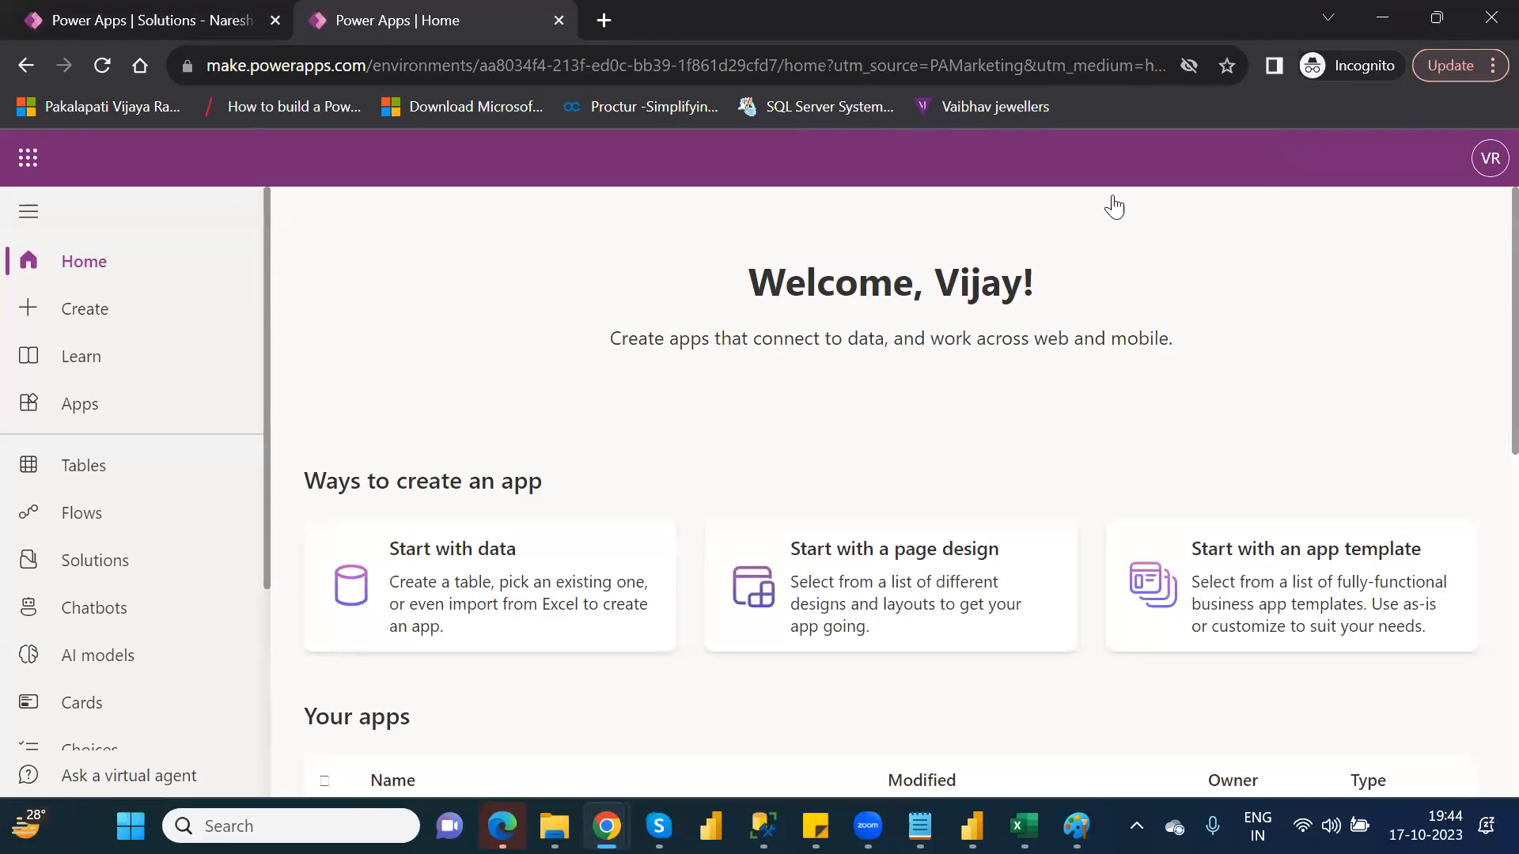
# Create a new table by uploading an Excel file from the device
pyautogui.click(107, 468)
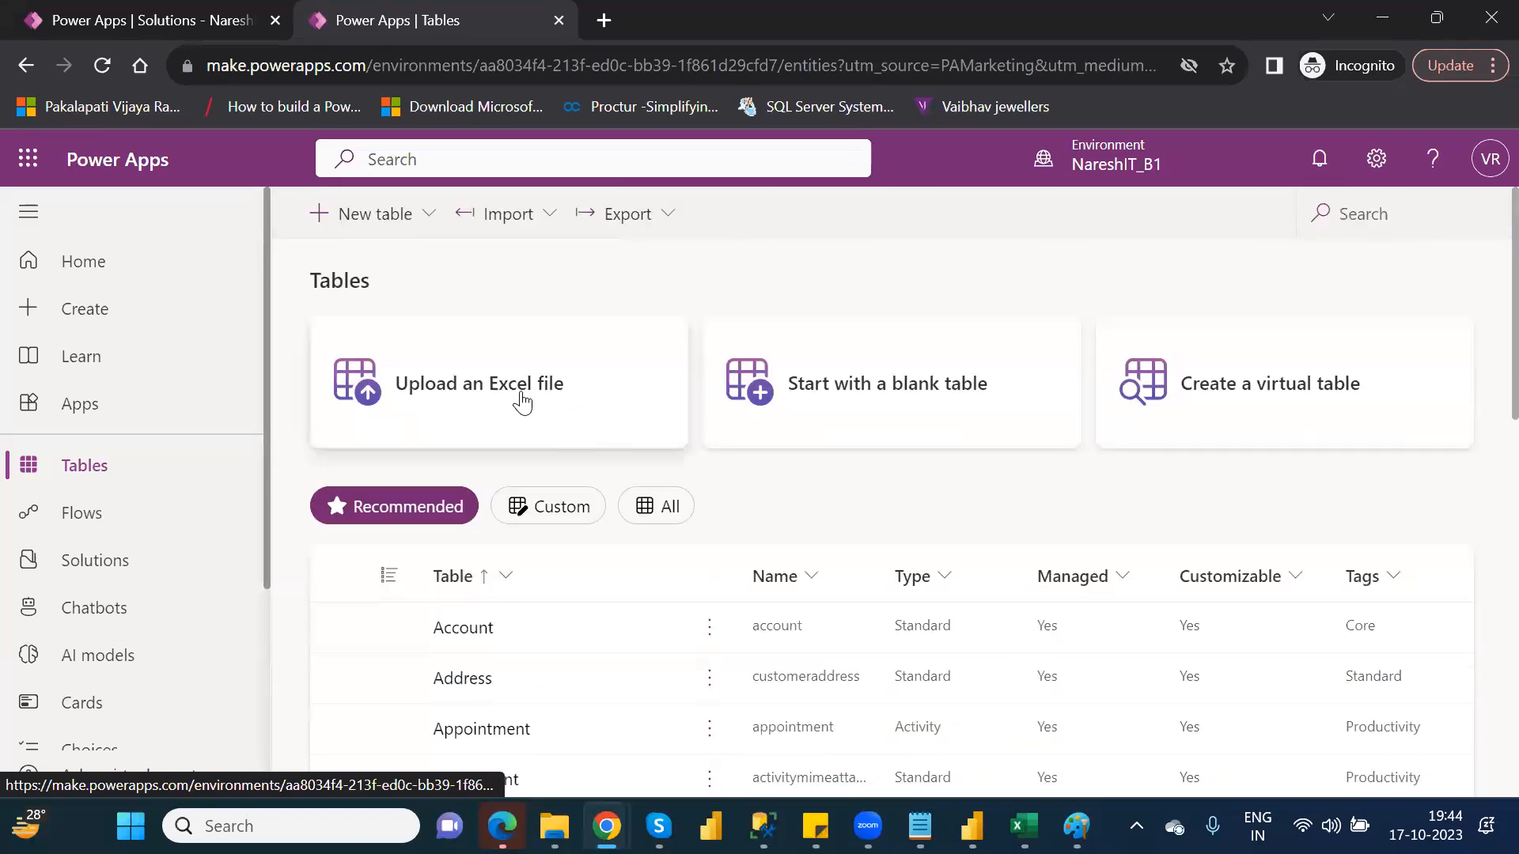
pyautogui.click(520, 393)
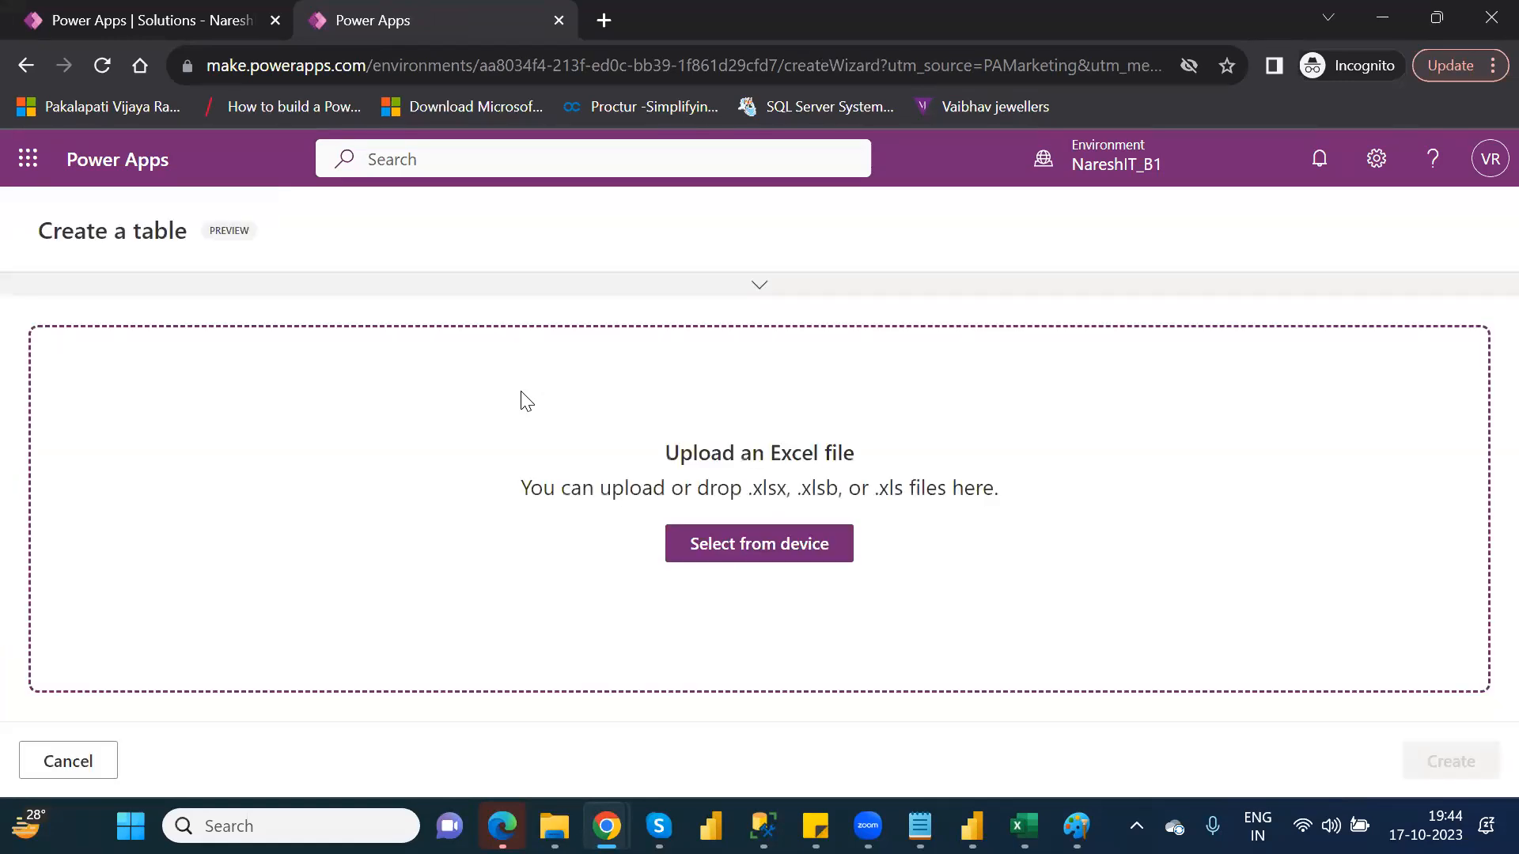
pyautogui.click(731, 544)
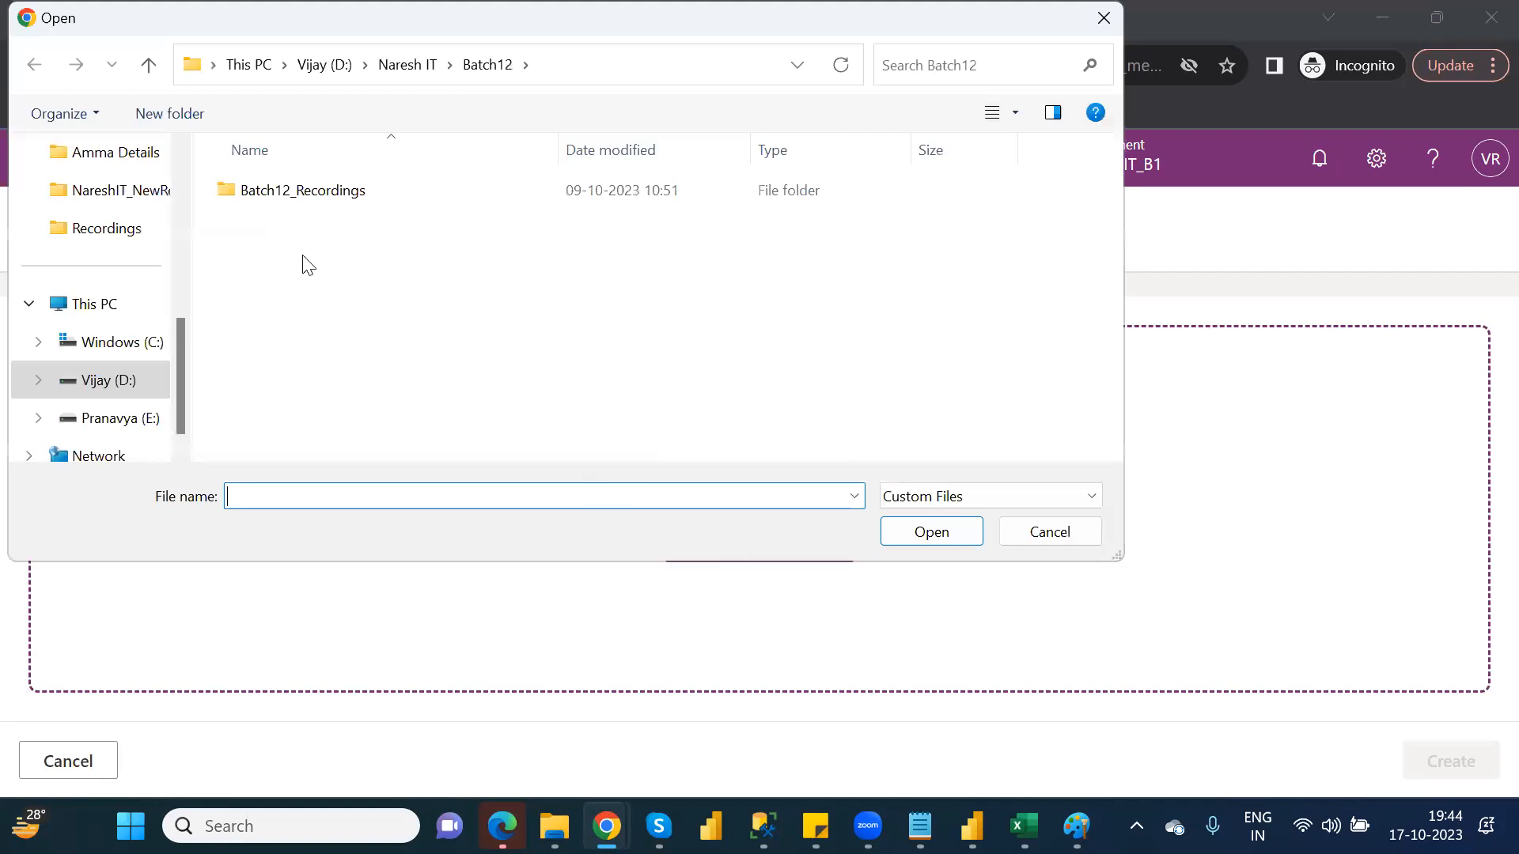
pyautogui.scroll(3, 179, 171)
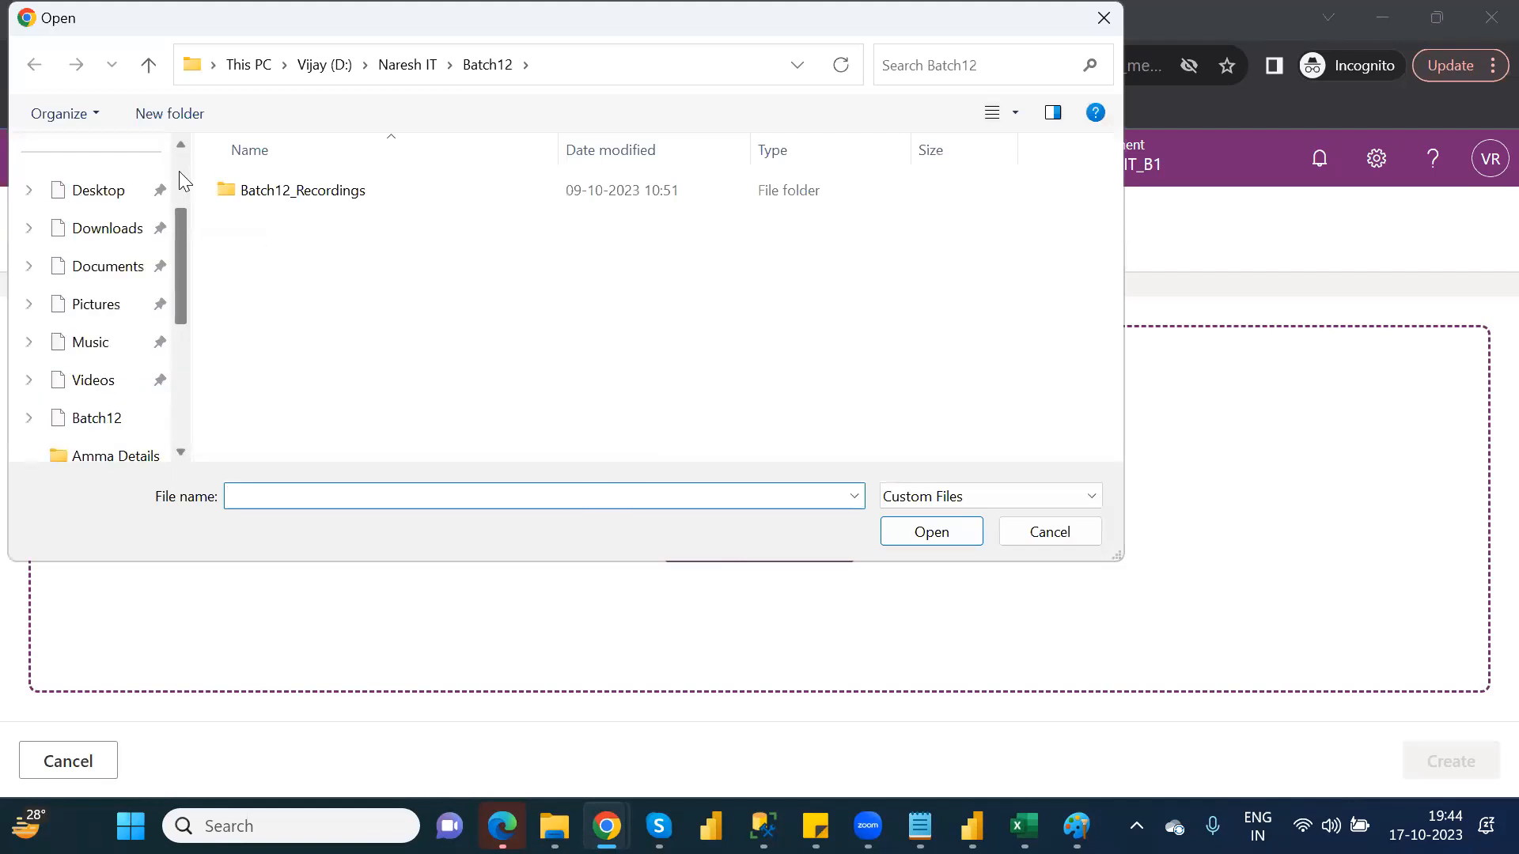
pyautogui.scroll(3, 185, 171)
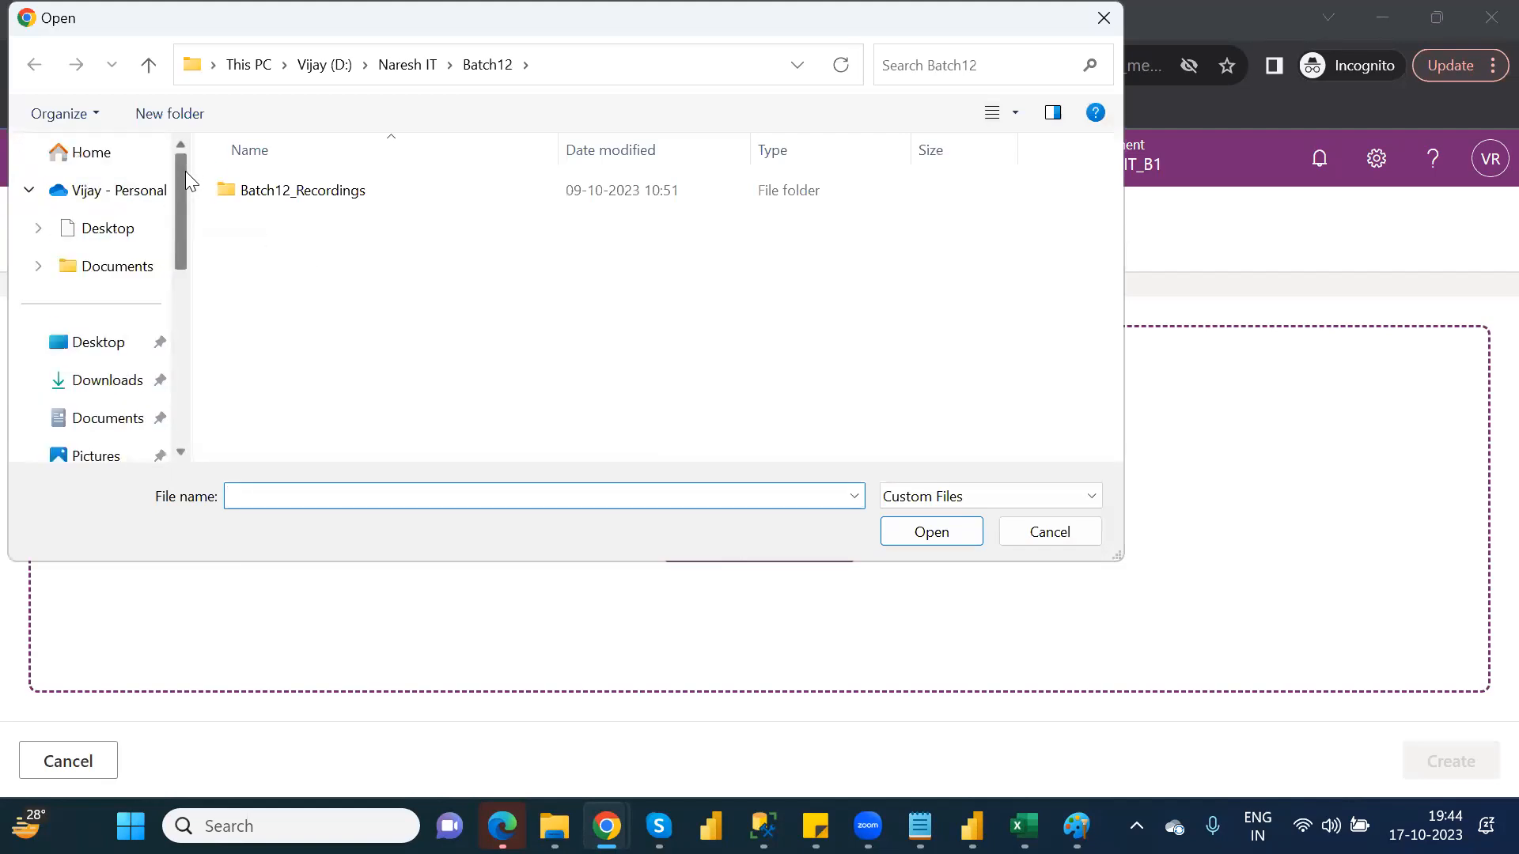
pyautogui.click(109, 194)
pyautogui.doubleClick(283, 377)
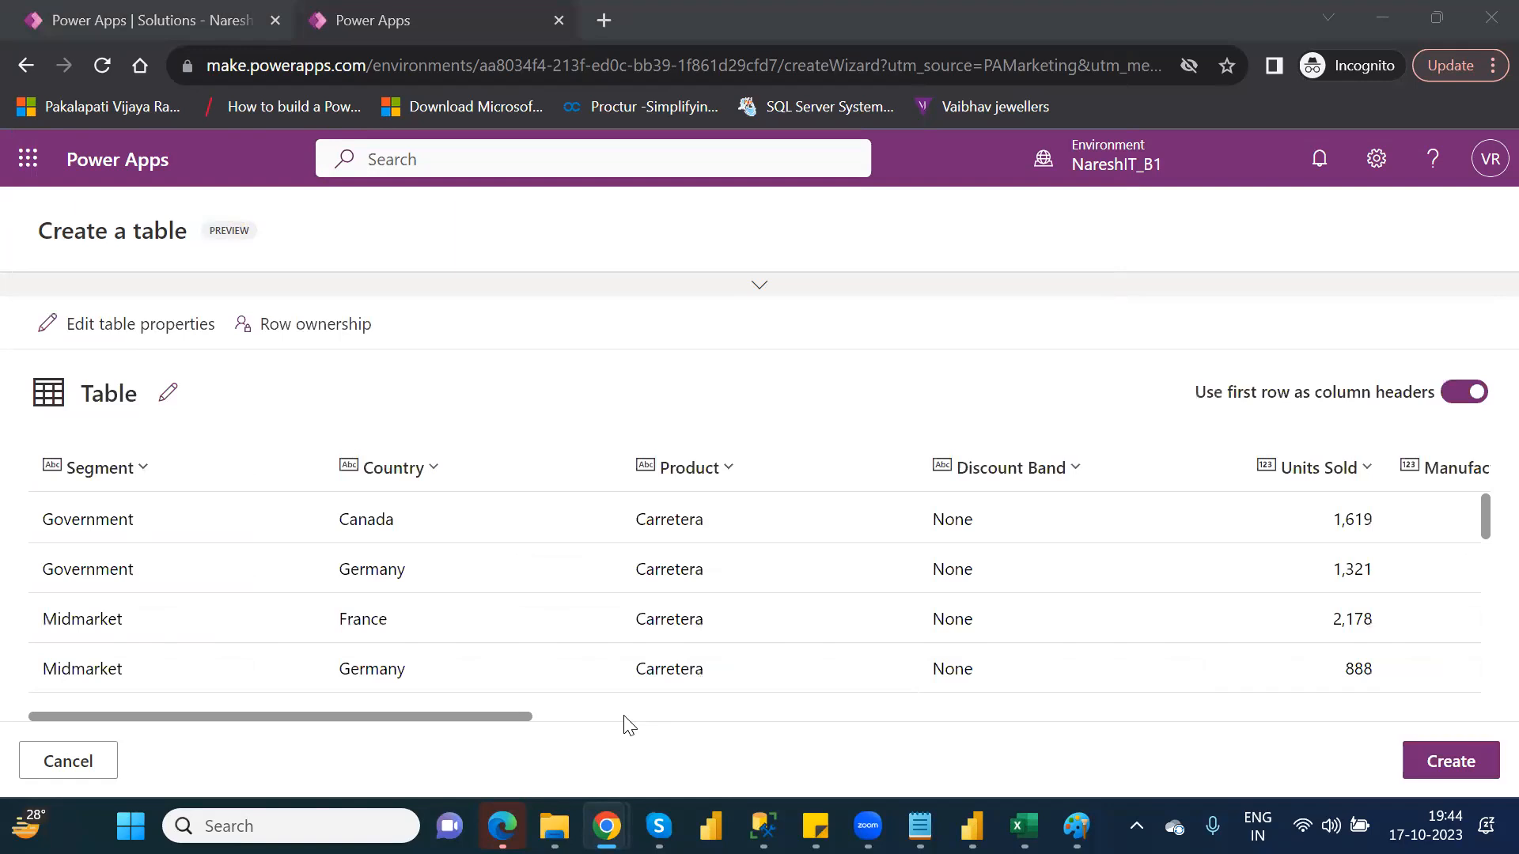
pyautogui.click(1451, 769)
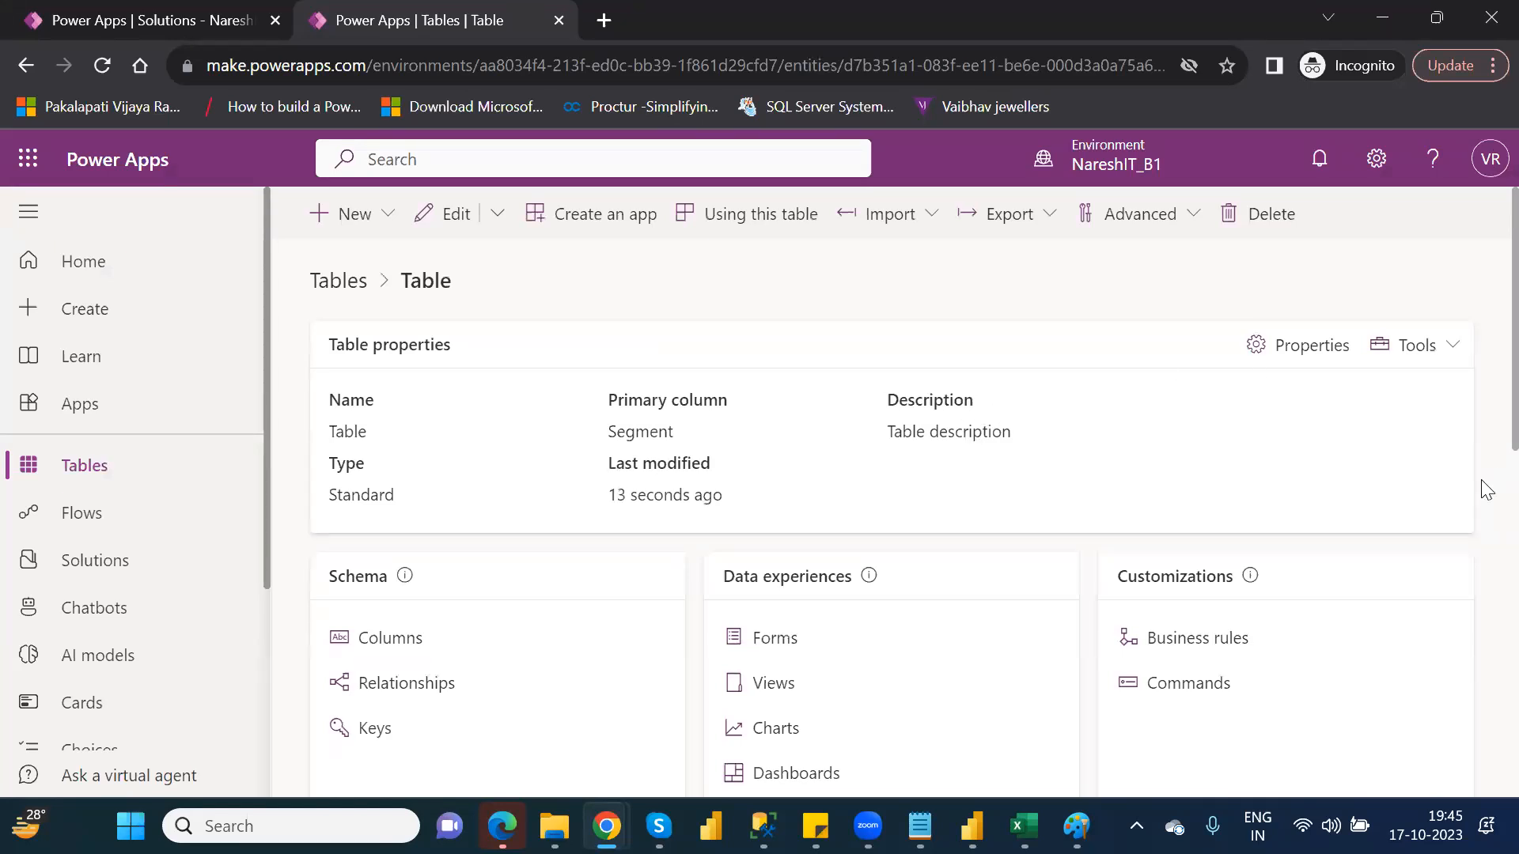
pyautogui.moveTo(1486, 554); pyautogui.dragTo(1486, 579)
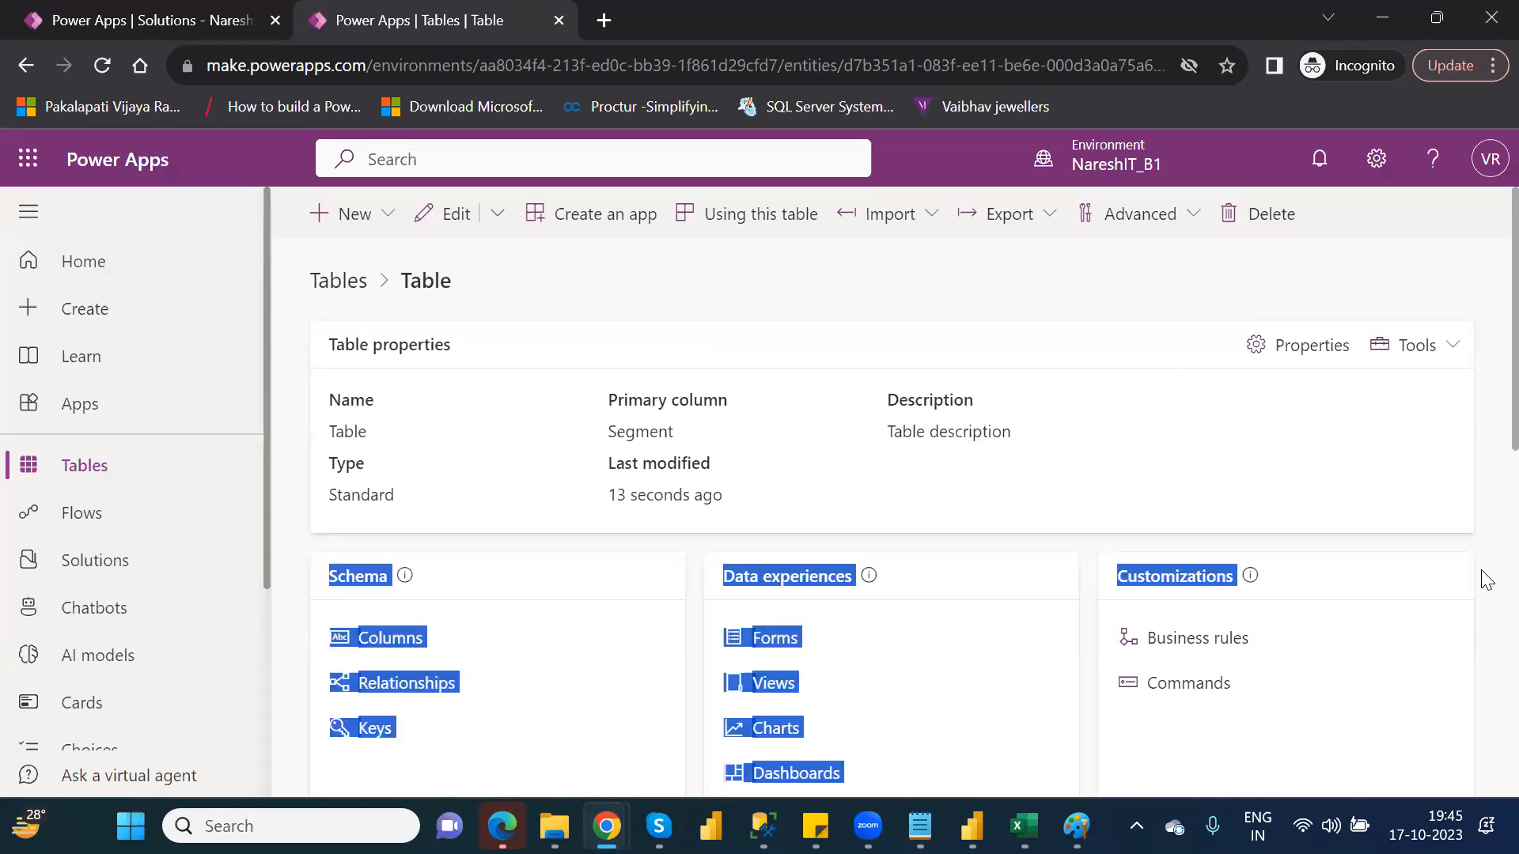
pyautogui.click(1485, 400)
pyautogui.scroll(-5, 1485, 427)
pyautogui.scroll(5, 1485, 478)
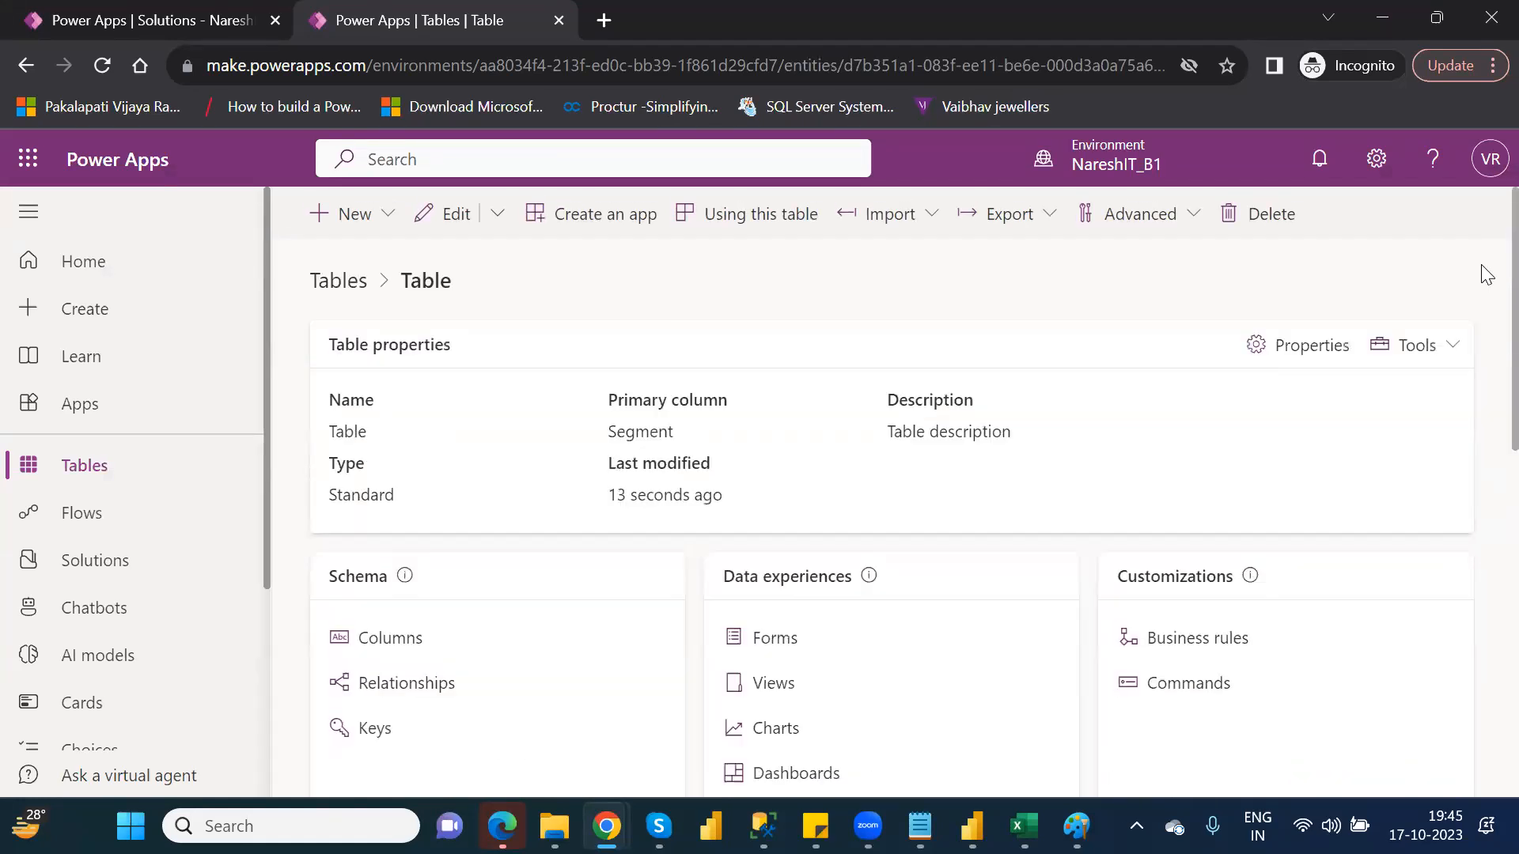
pyautogui.doubleClick(435, 292)
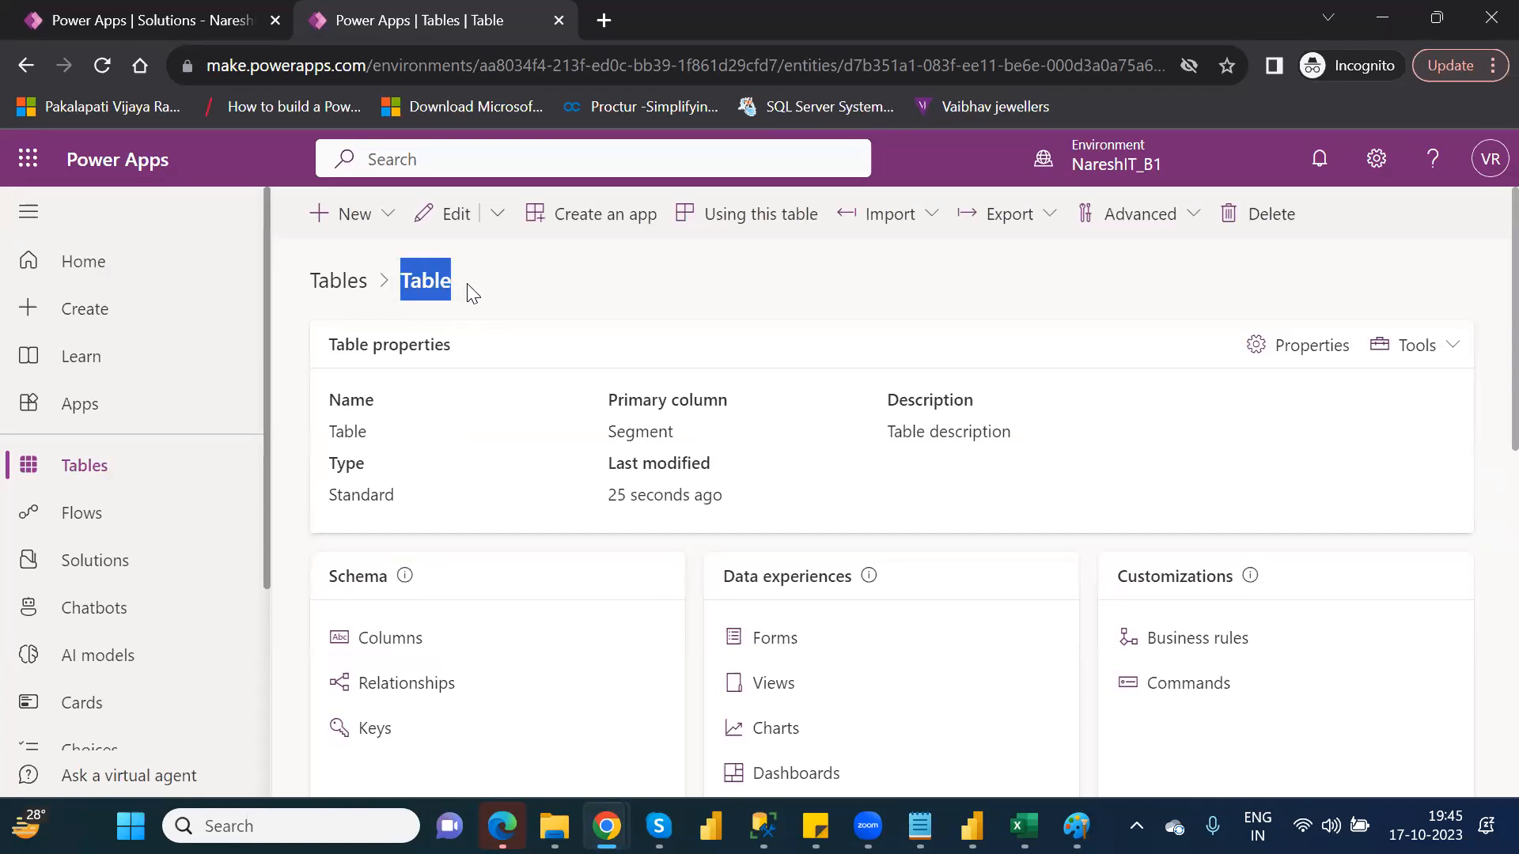
# Find the uploaded table in the tables list and rename its display name to FinancialData
pyautogui.click(91, 468)
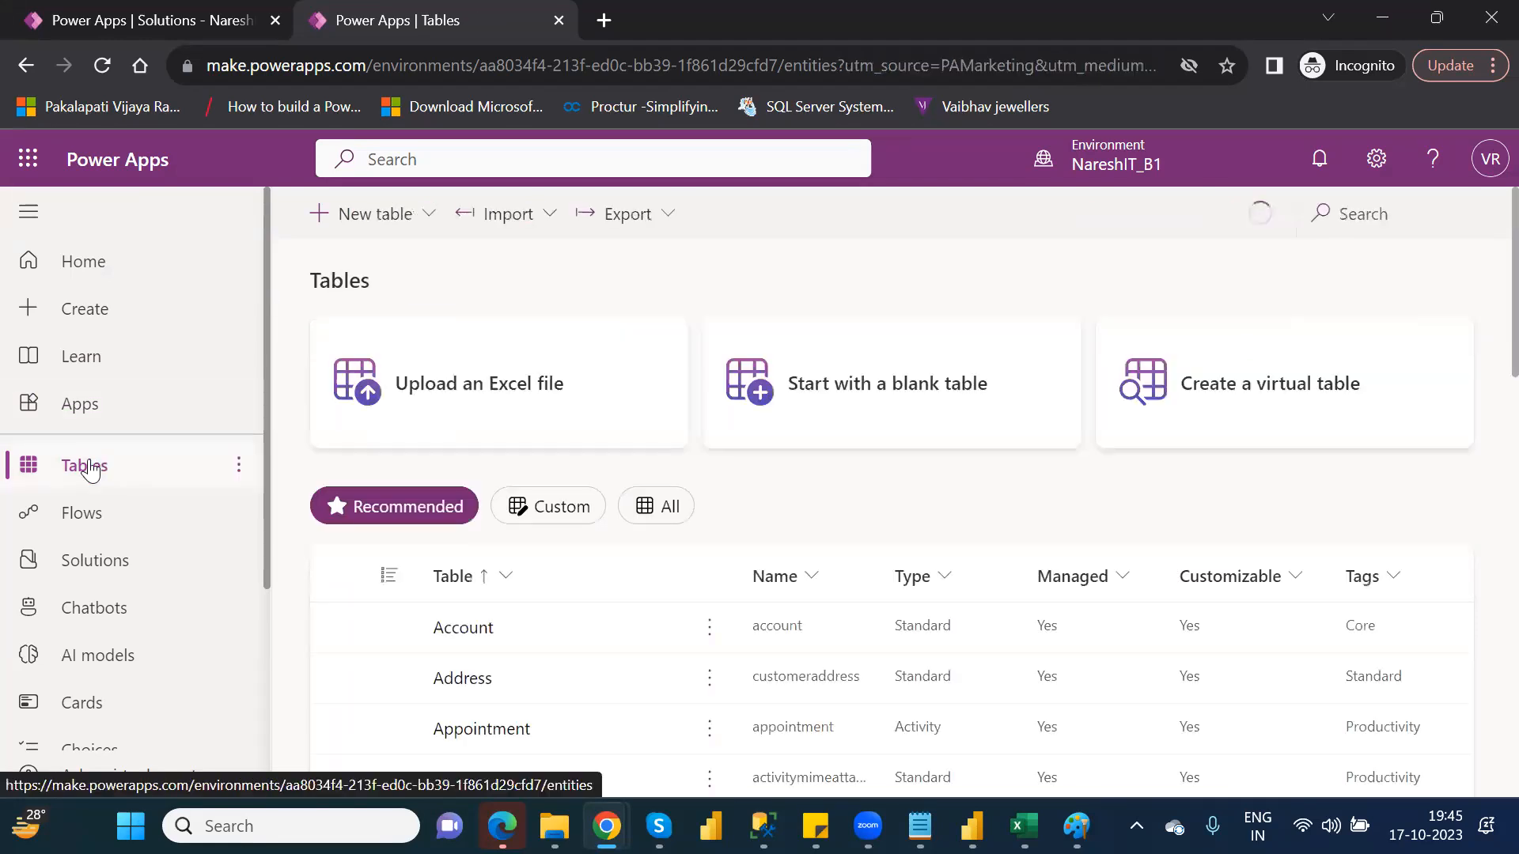
pyautogui.click(1363, 206)
pyautogui.write('tab')
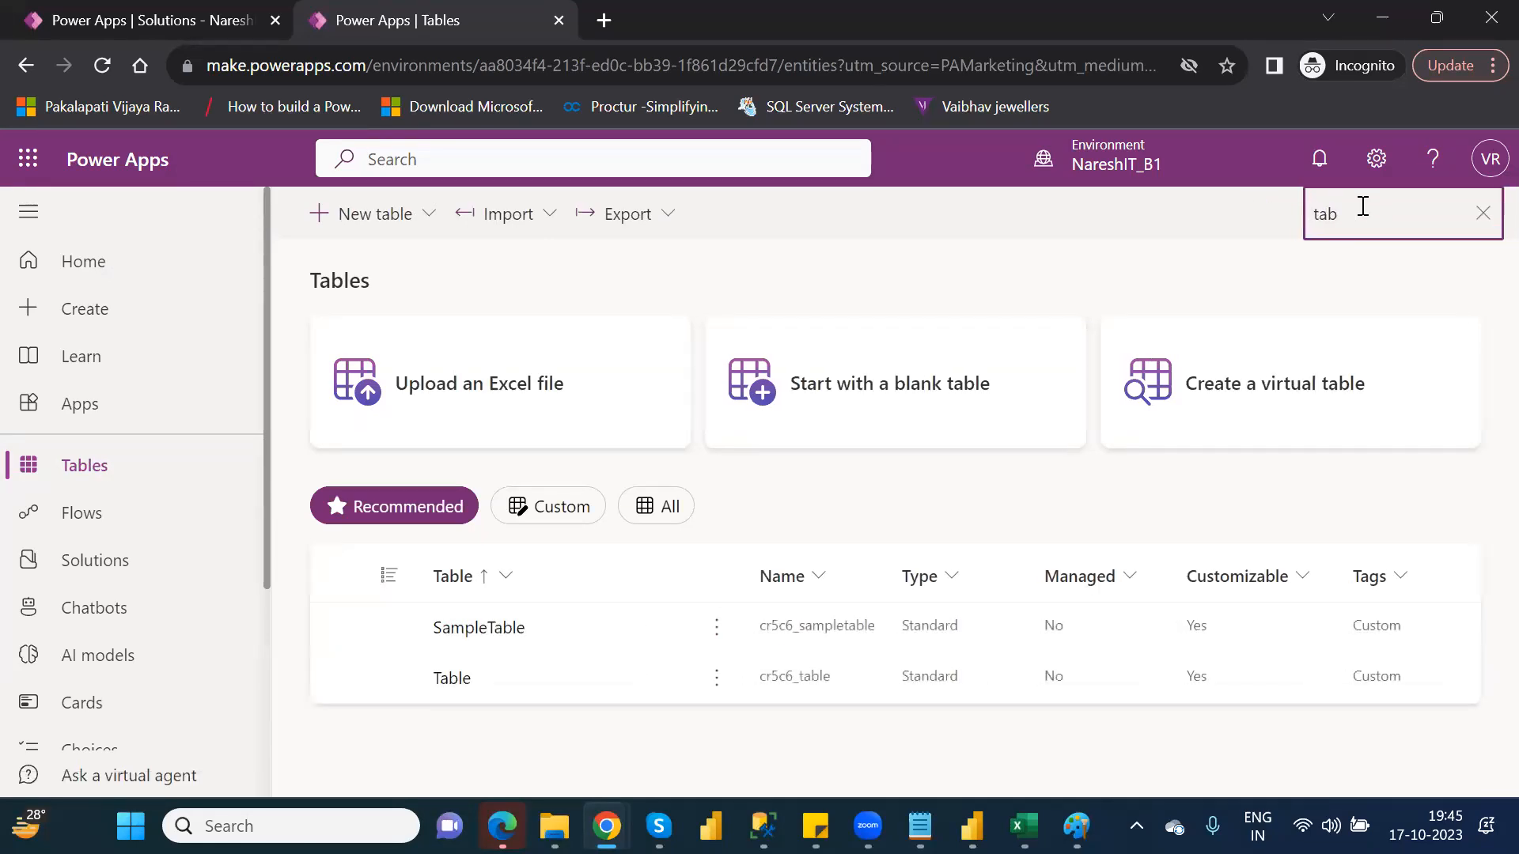
pyautogui.click(716, 680)
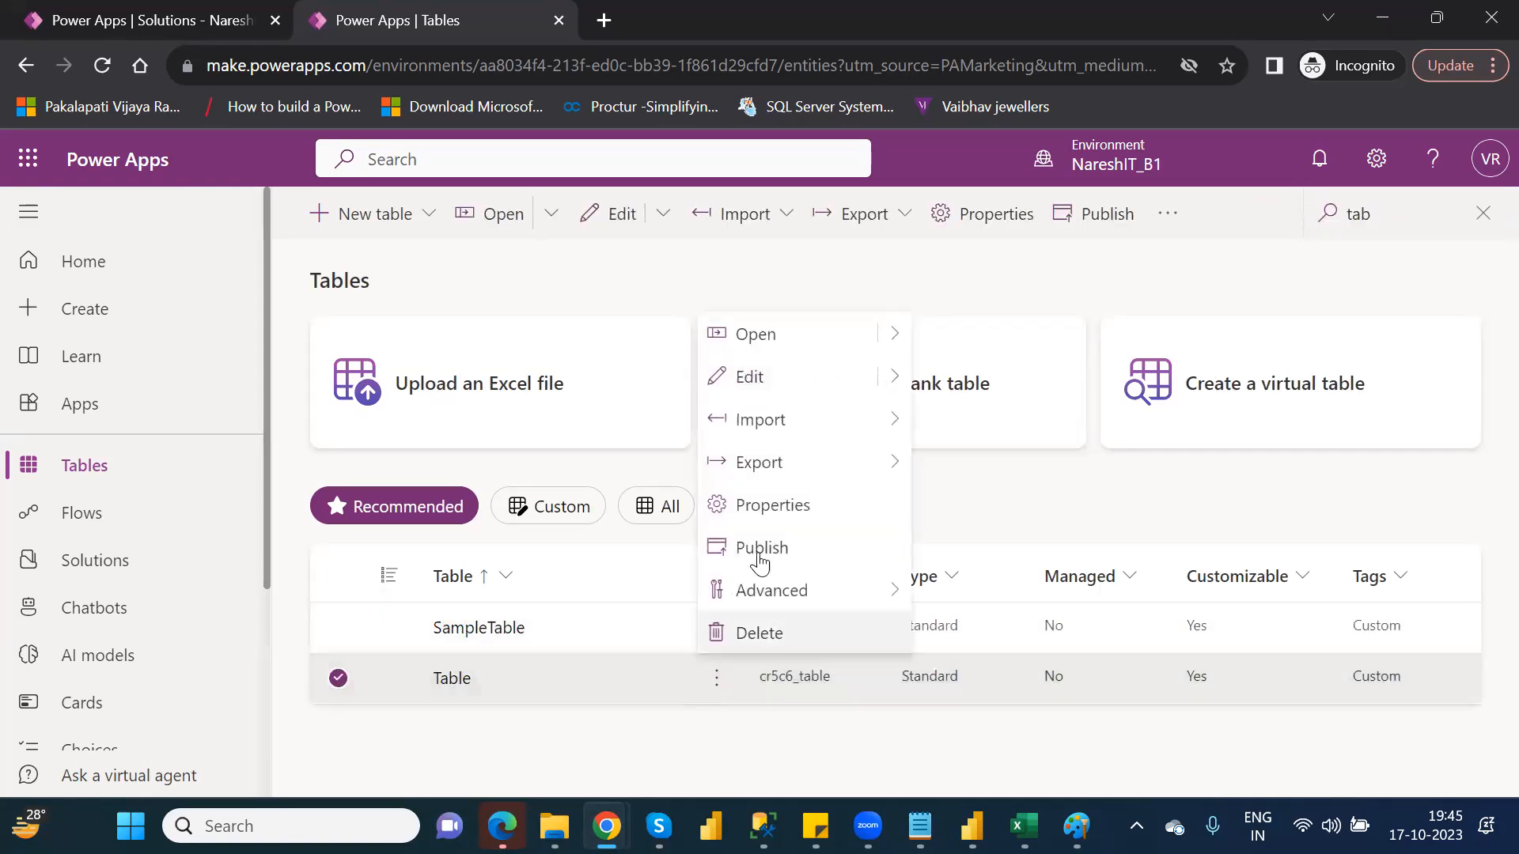
pyautogui.click(773, 510)
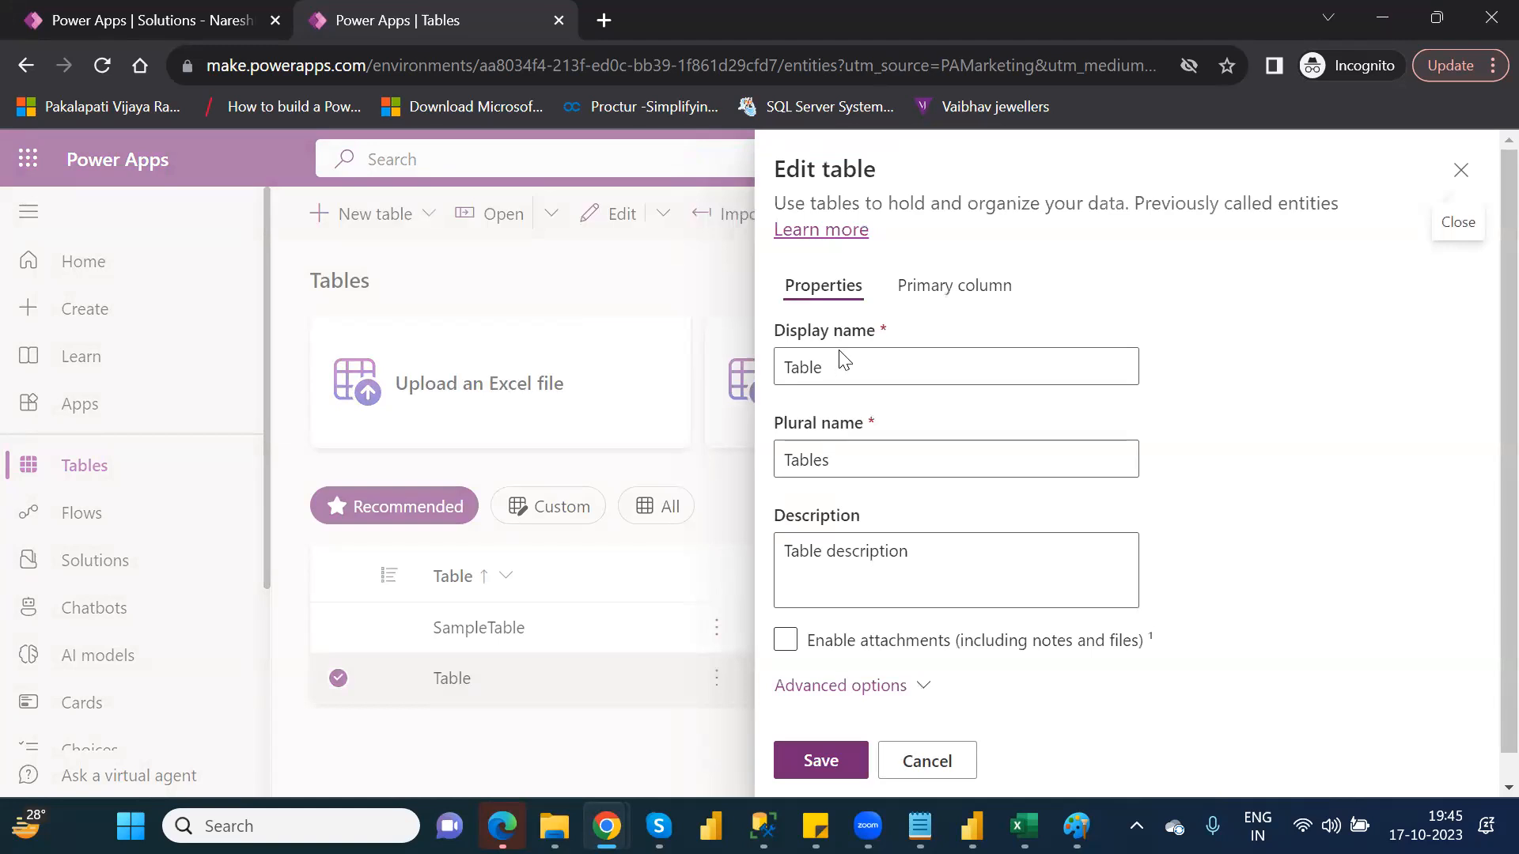
pyautogui.doubleClick(799, 372)
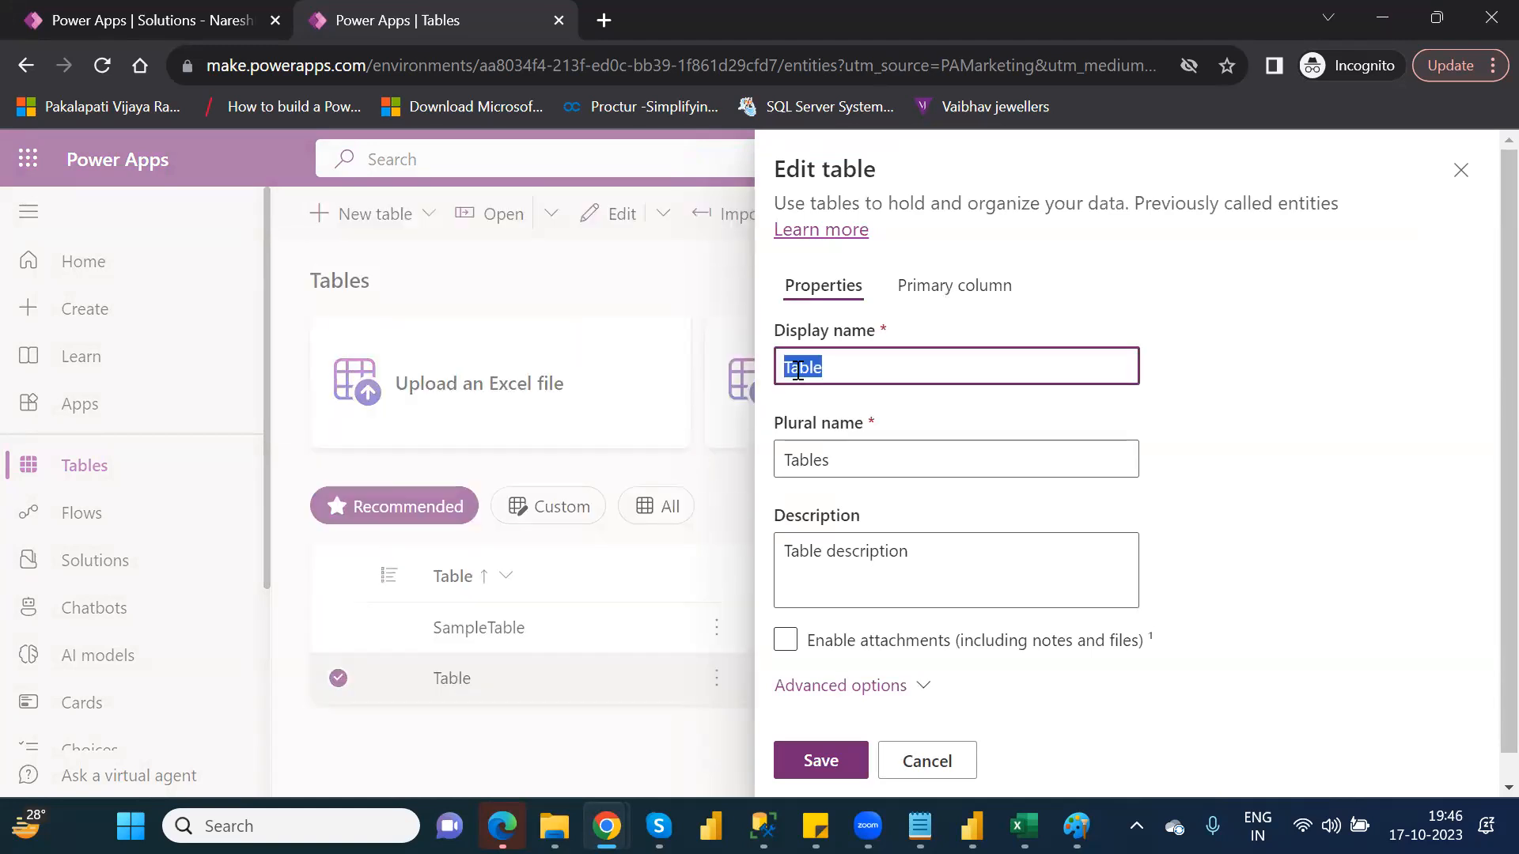
pyautogui.write('FinancialData')
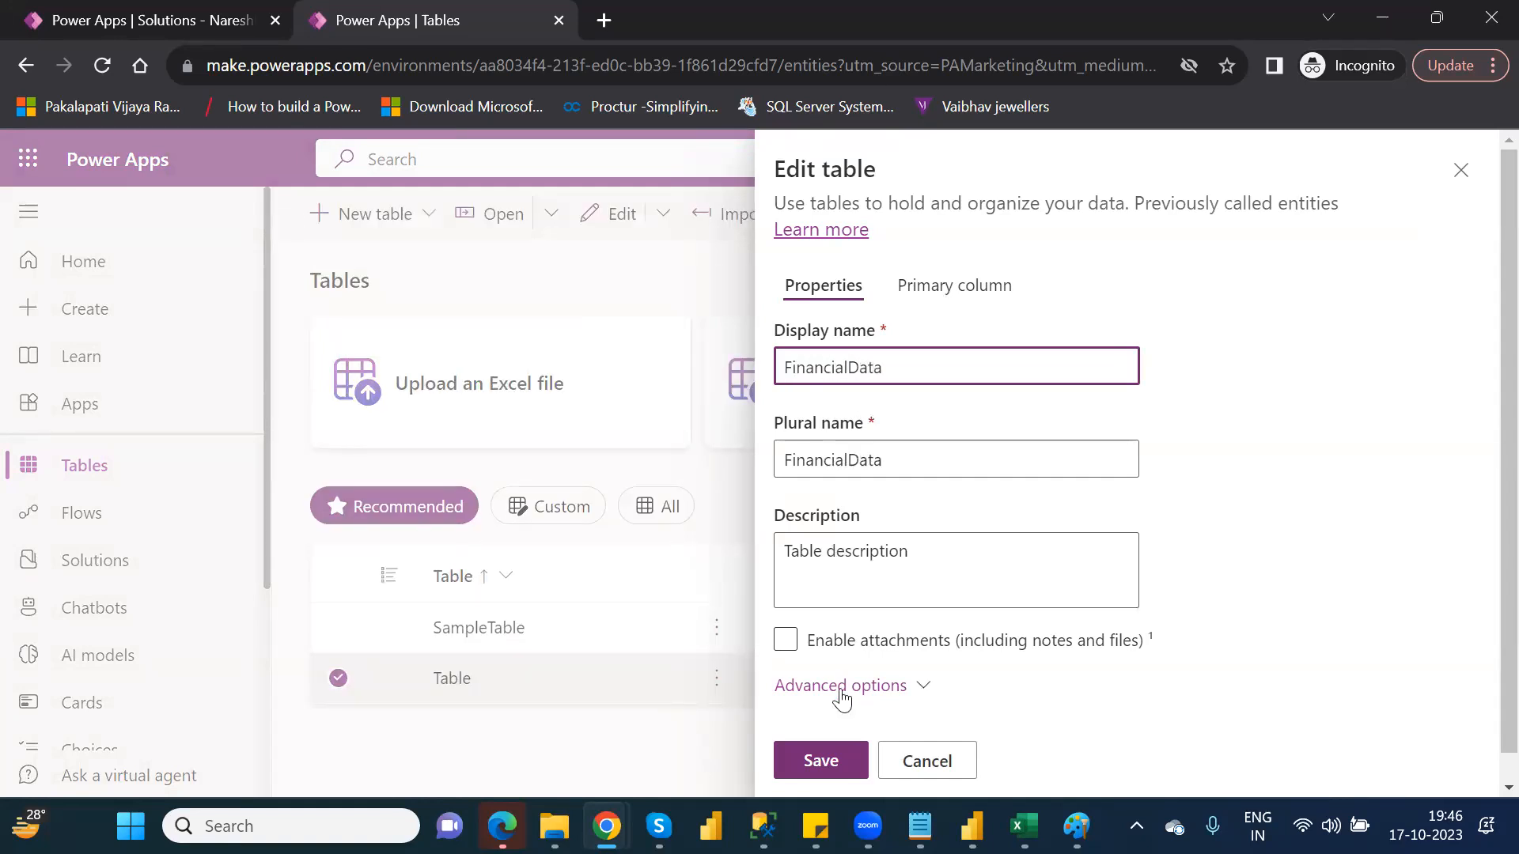
pyautogui.click(820, 757)
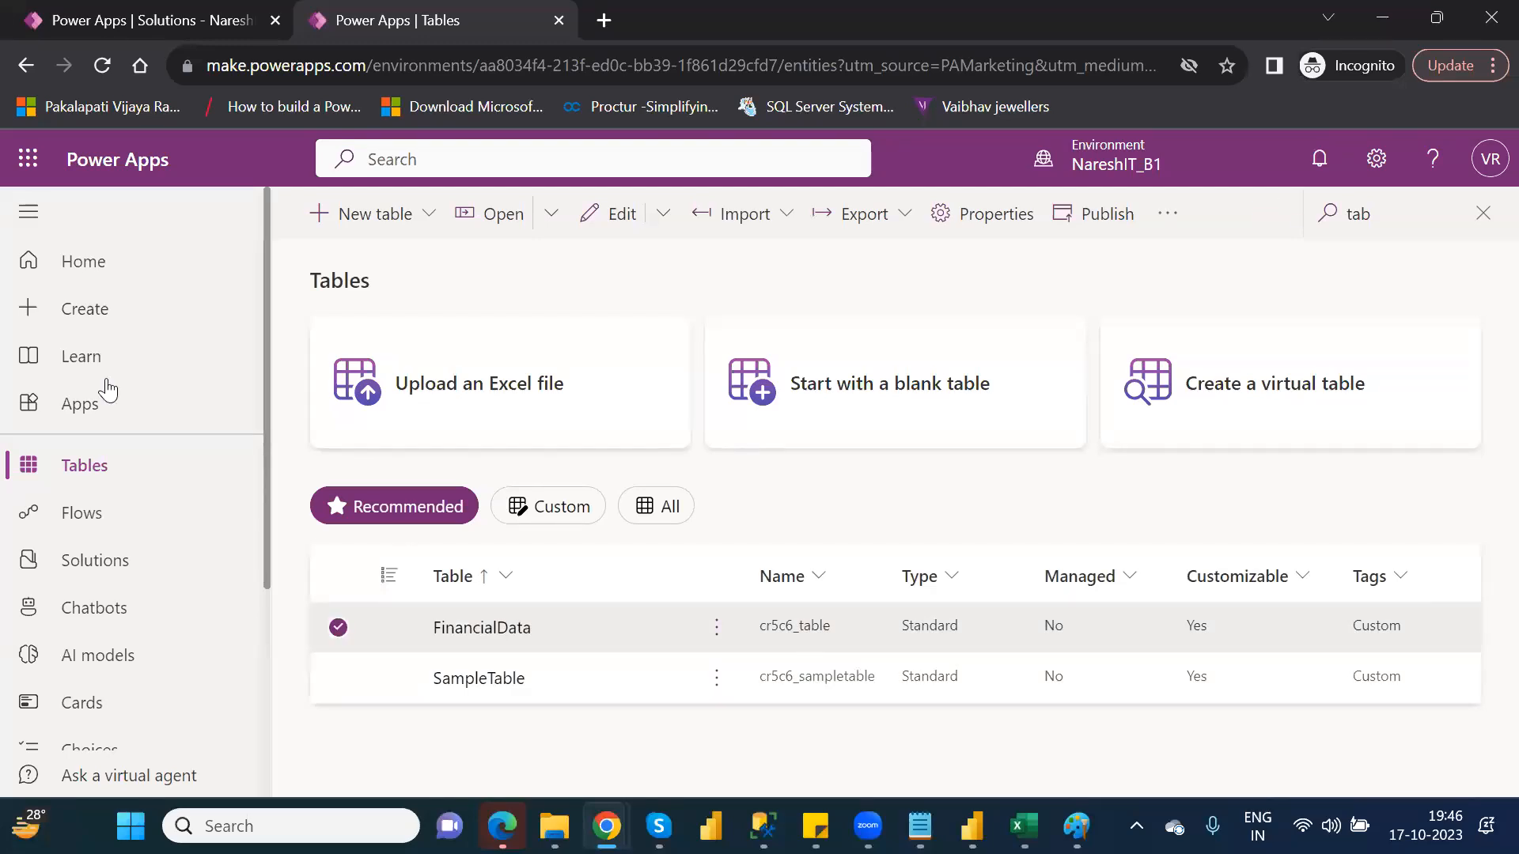
# Open the NareshIT_P1 solution's tables and add the existing FinancialData table to the solution
pyautogui.click(109, 566)
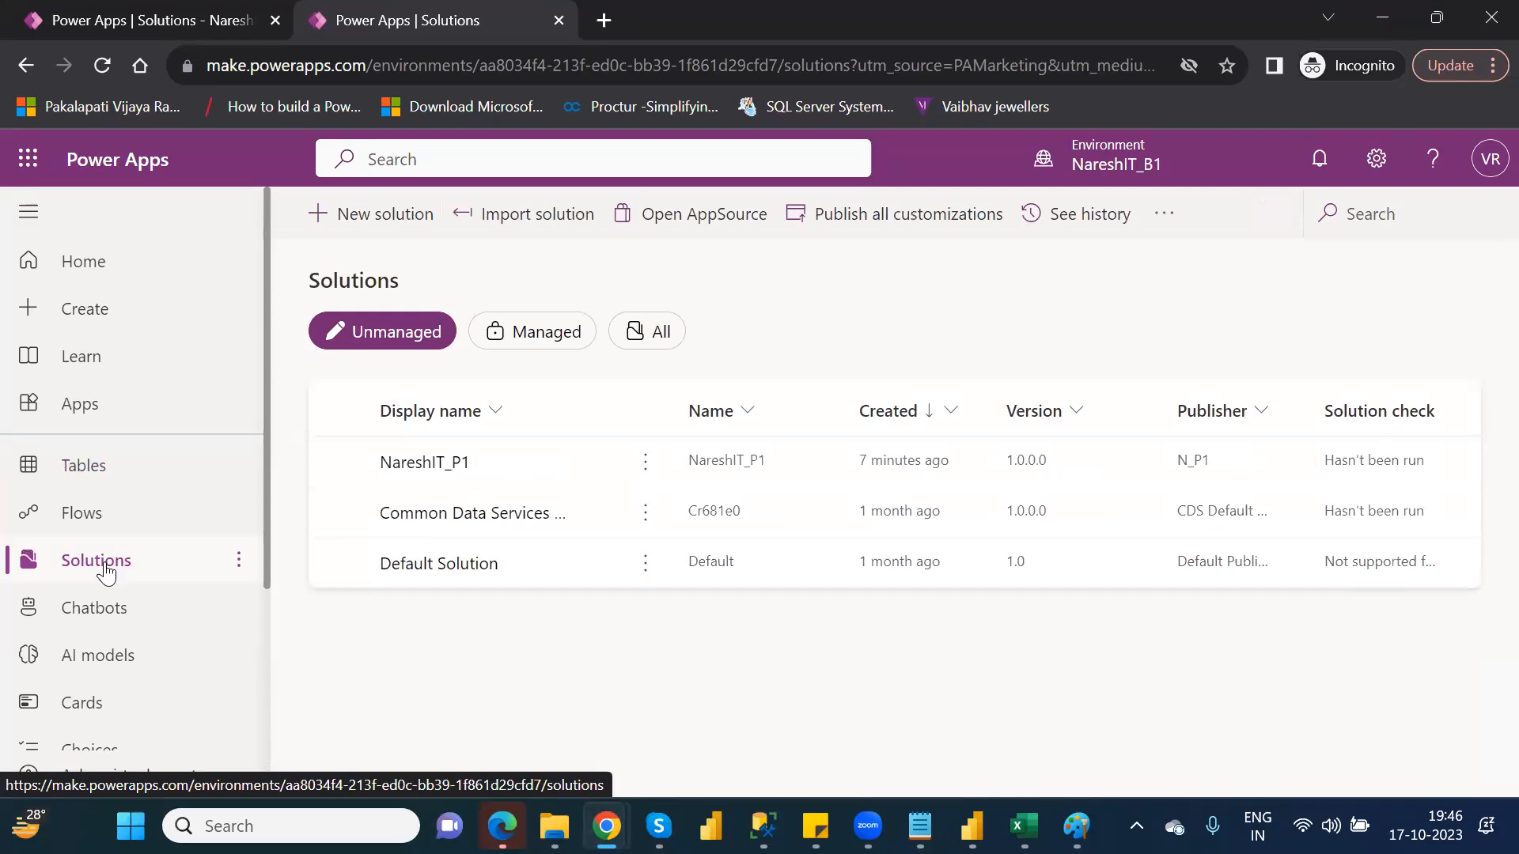
pyautogui.click(432, 473)
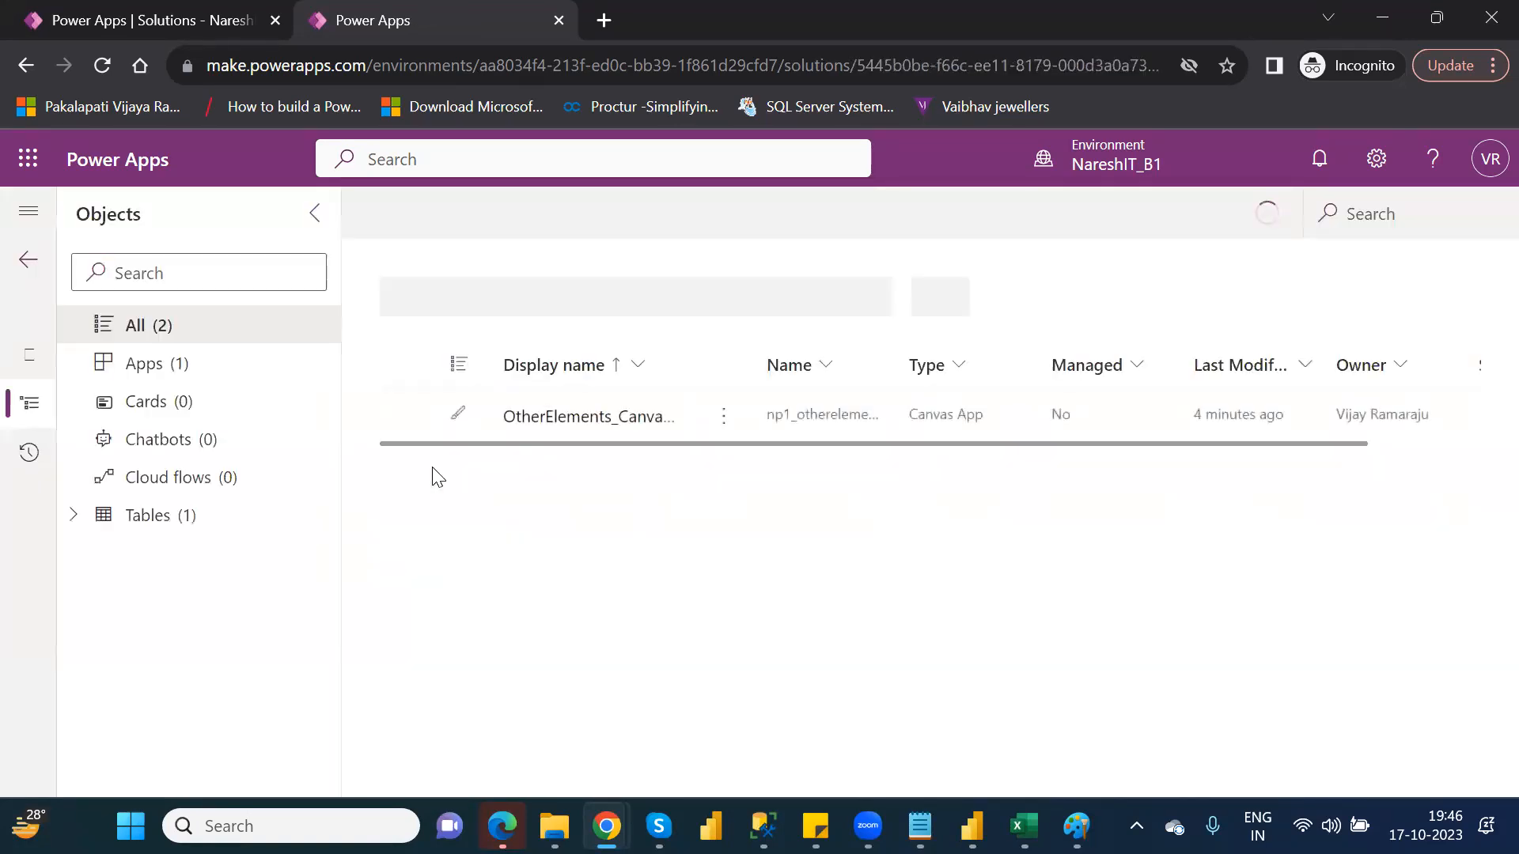
pyautogui.click(198, 528)
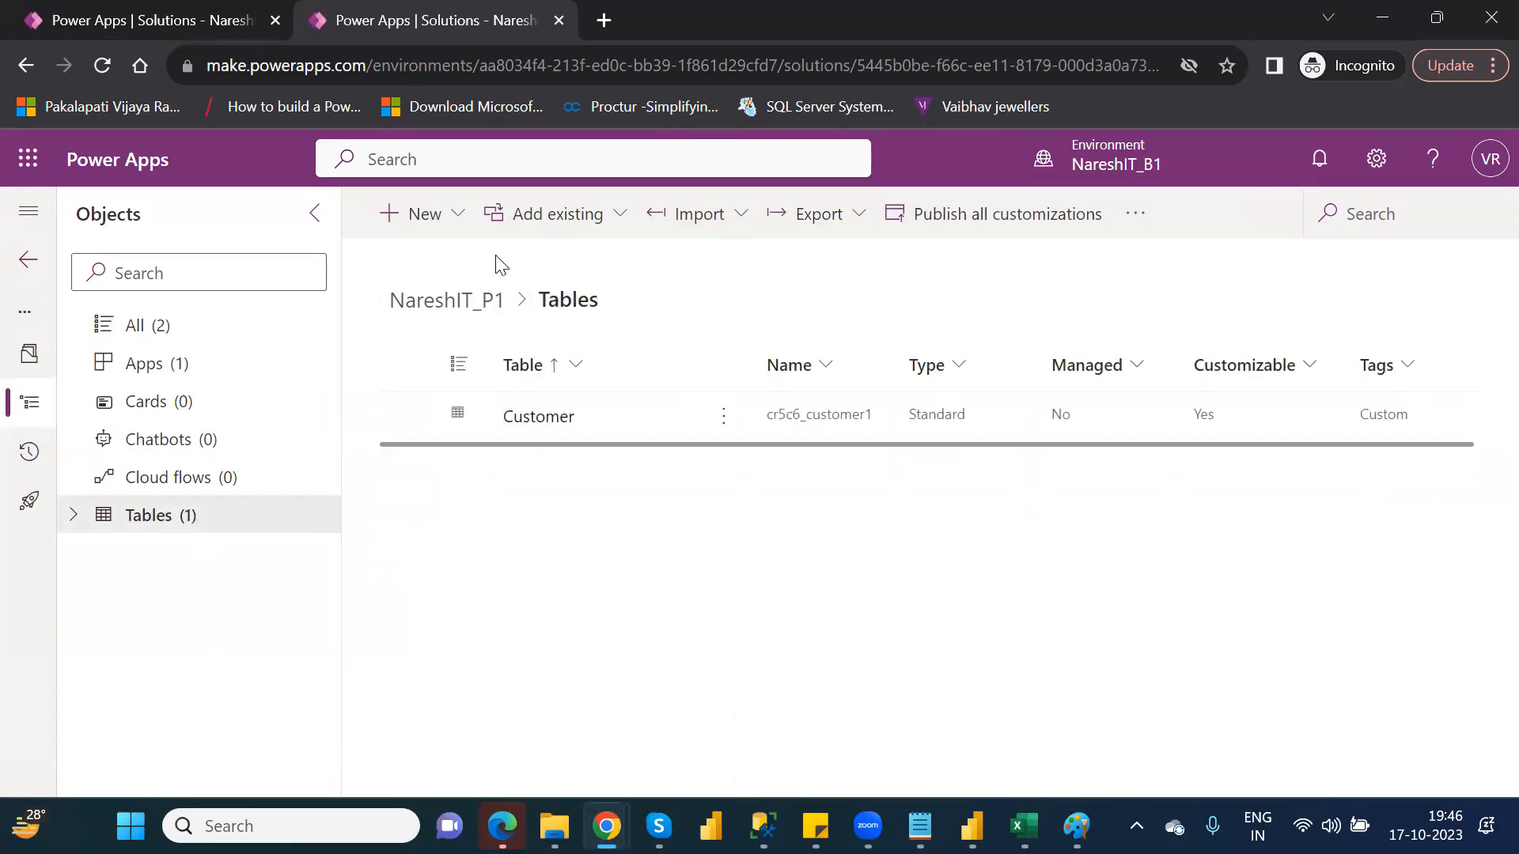
pyautogui.click(607, 228)
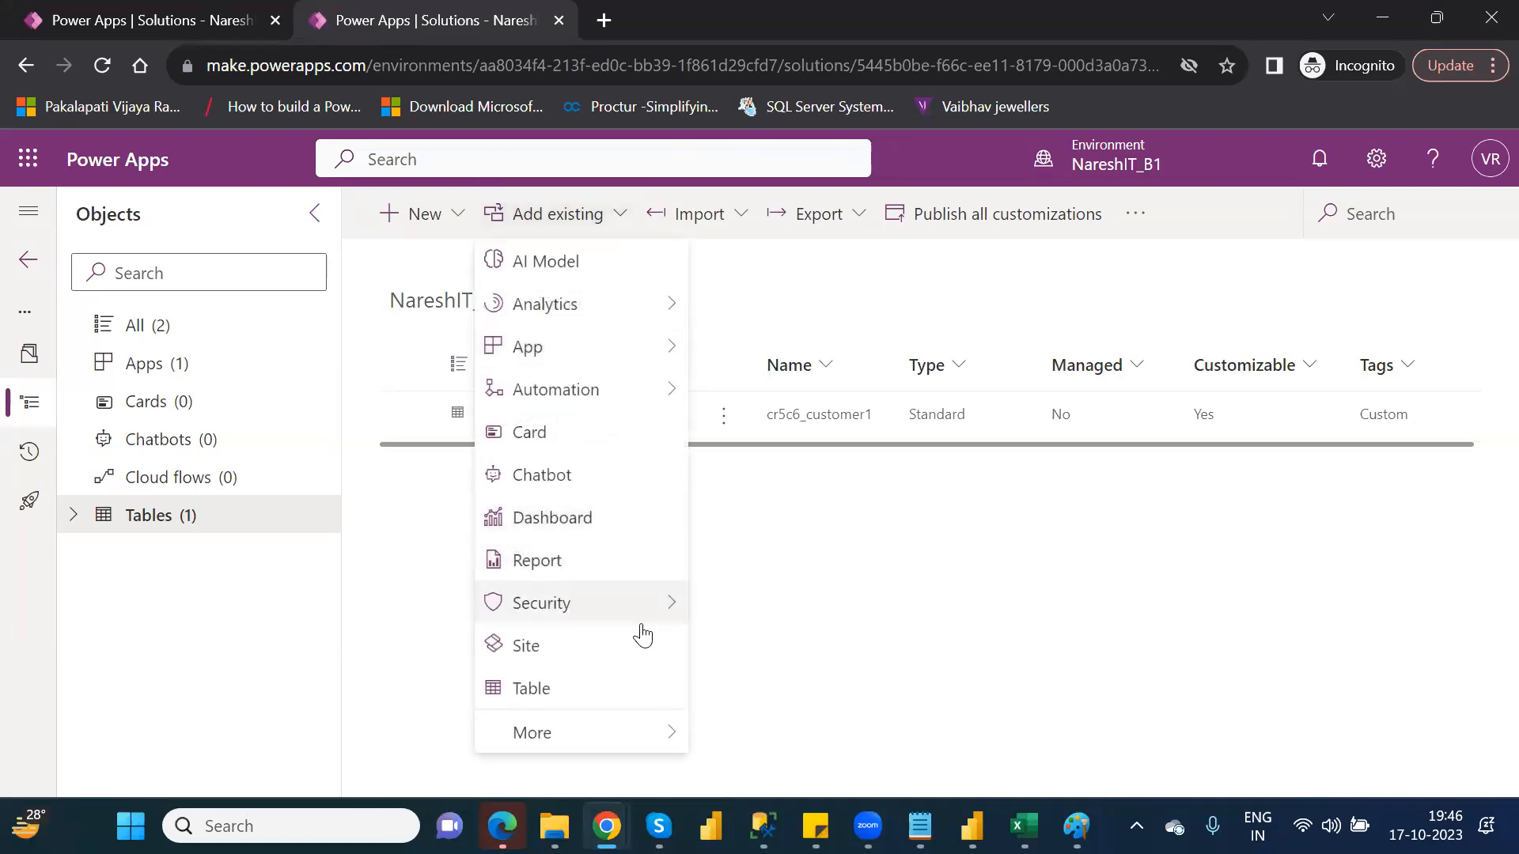
pyautogui.click(634, 703)
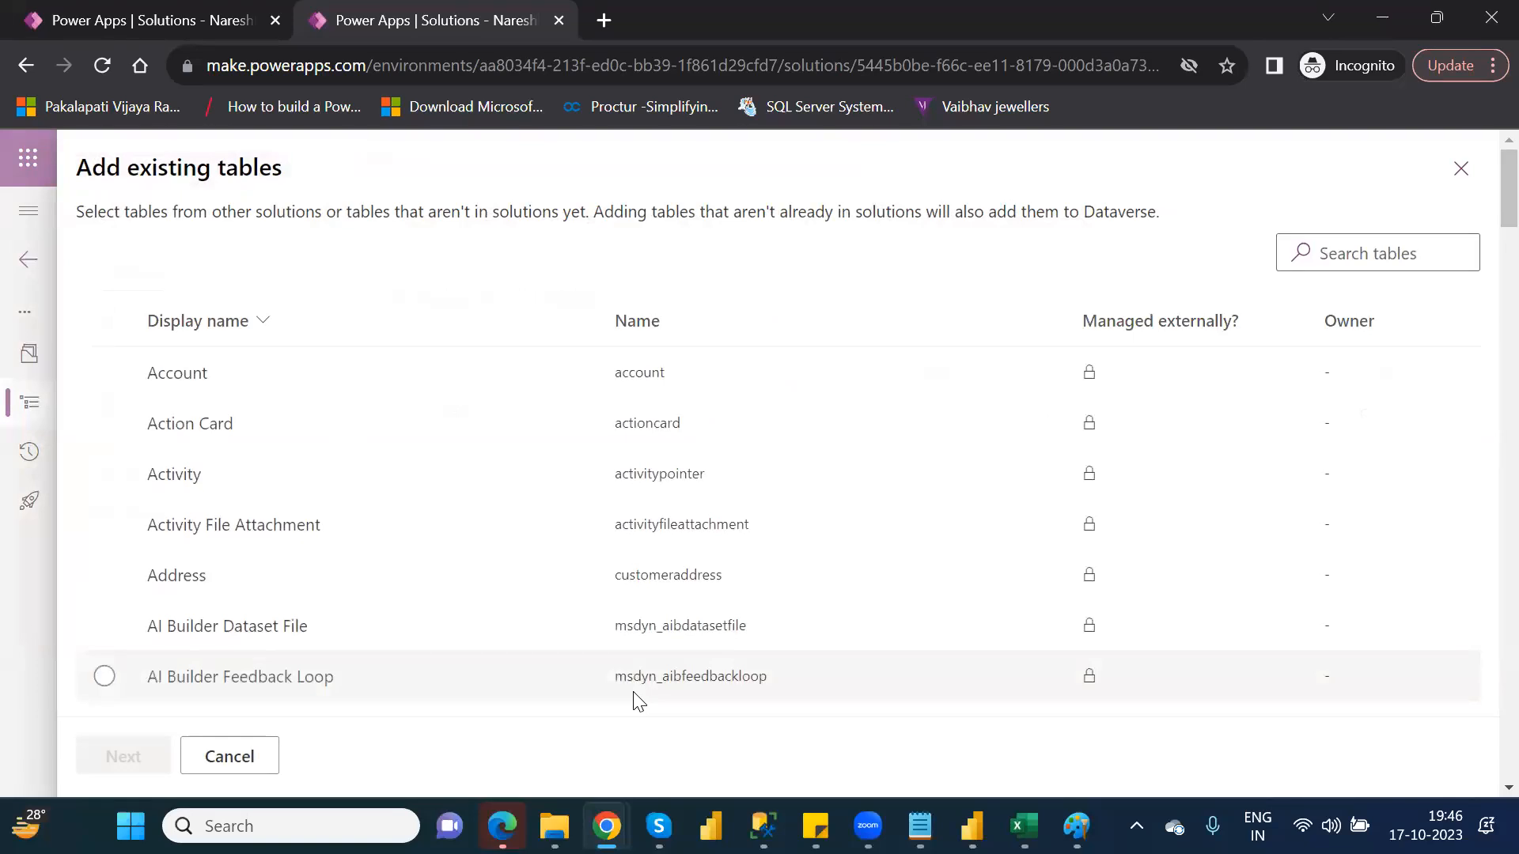
pyautogui.click(1362, 251)
pyautogui.write('fina')
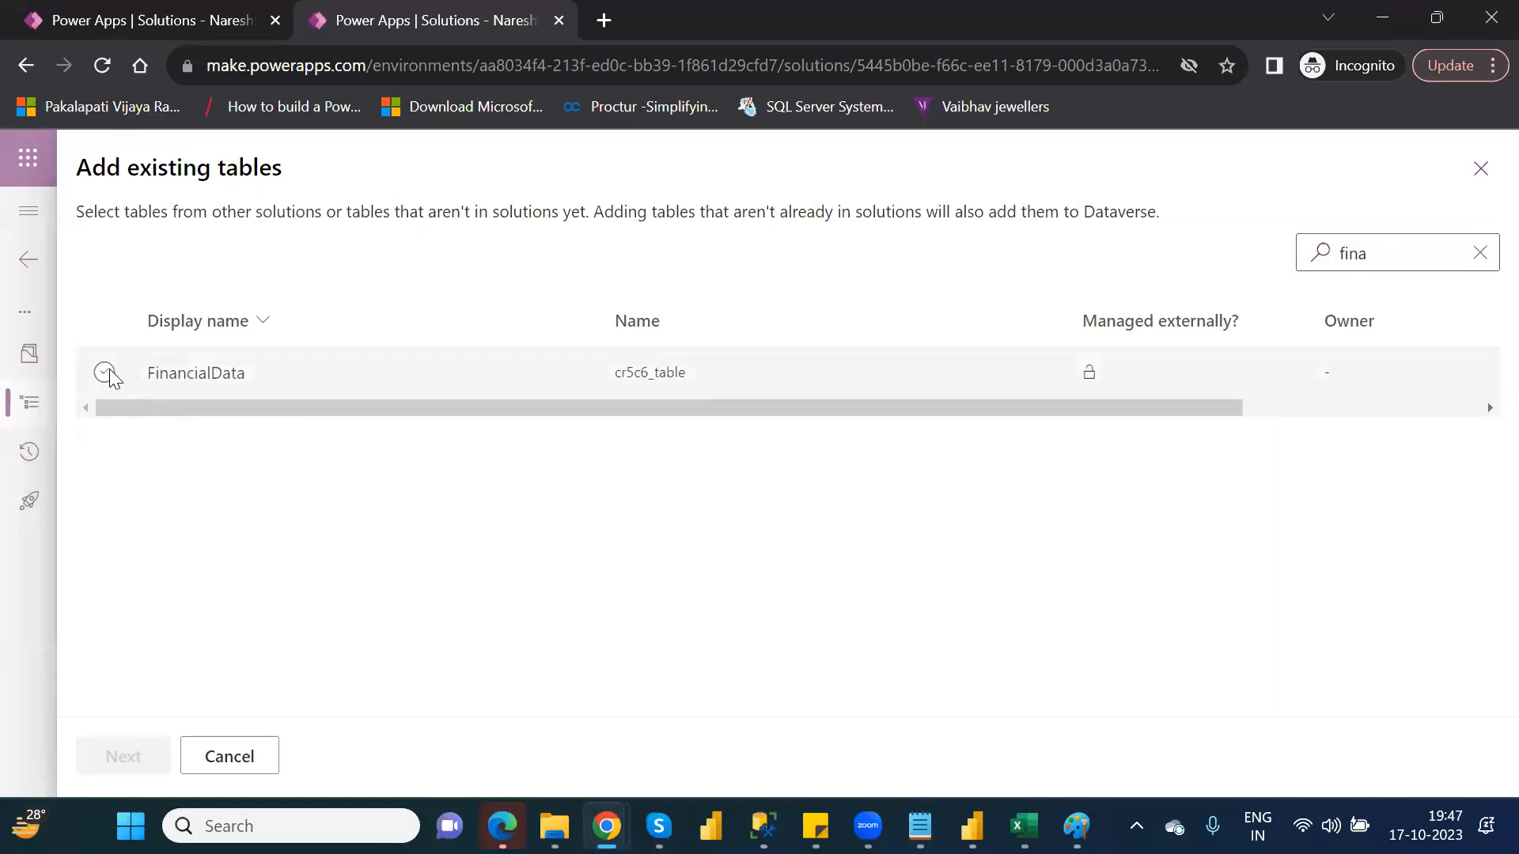
pyautogui.click(105, 372)
pyautogui.click(113, 756)
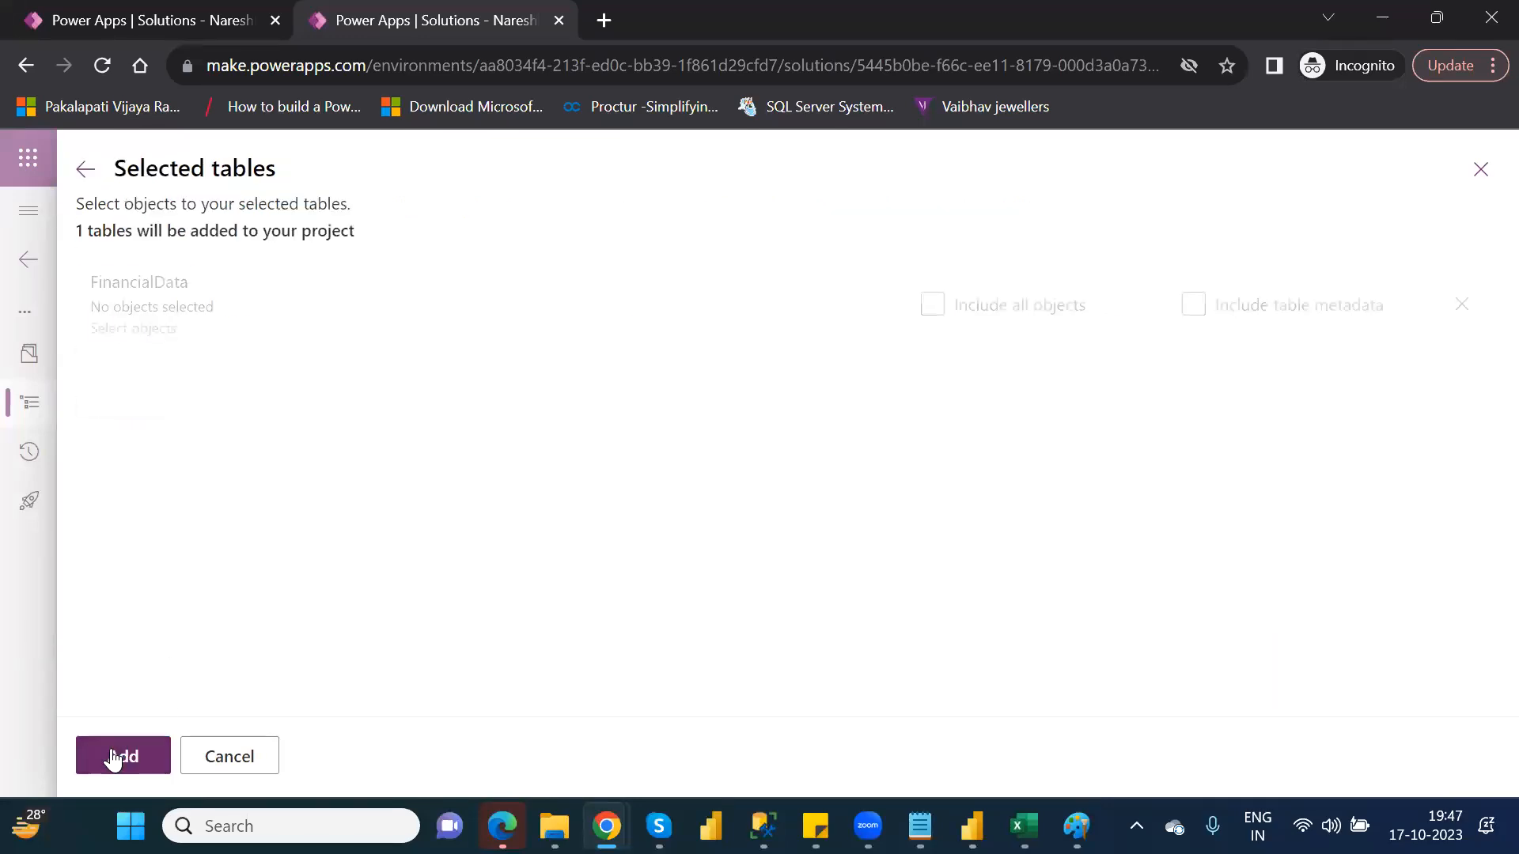
pyautogui.click(113, 756)
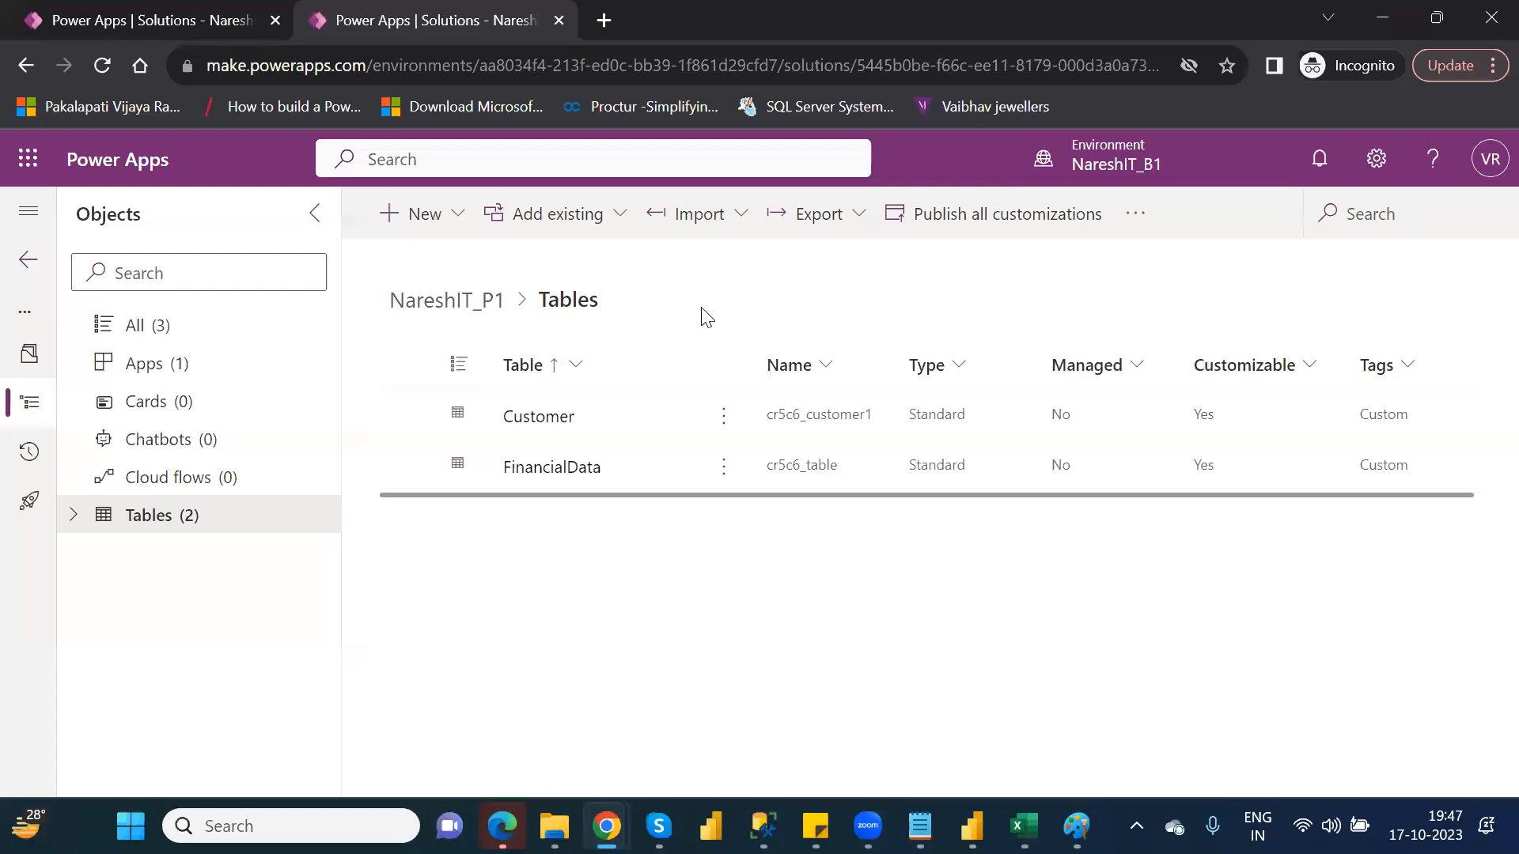
pyautogui.click(740, 222)
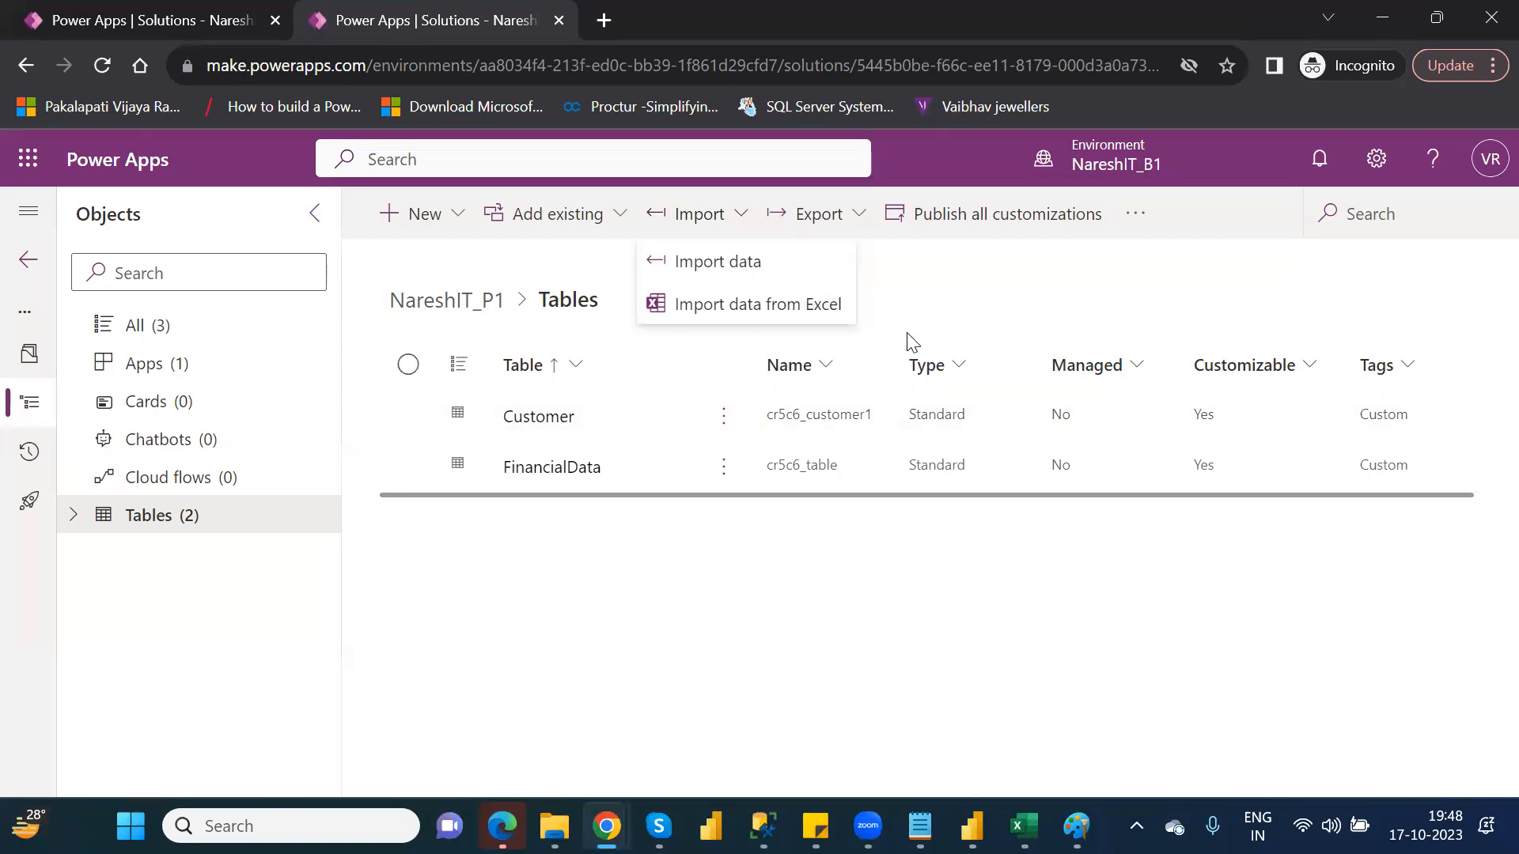
pyautogui.click(961, 280)
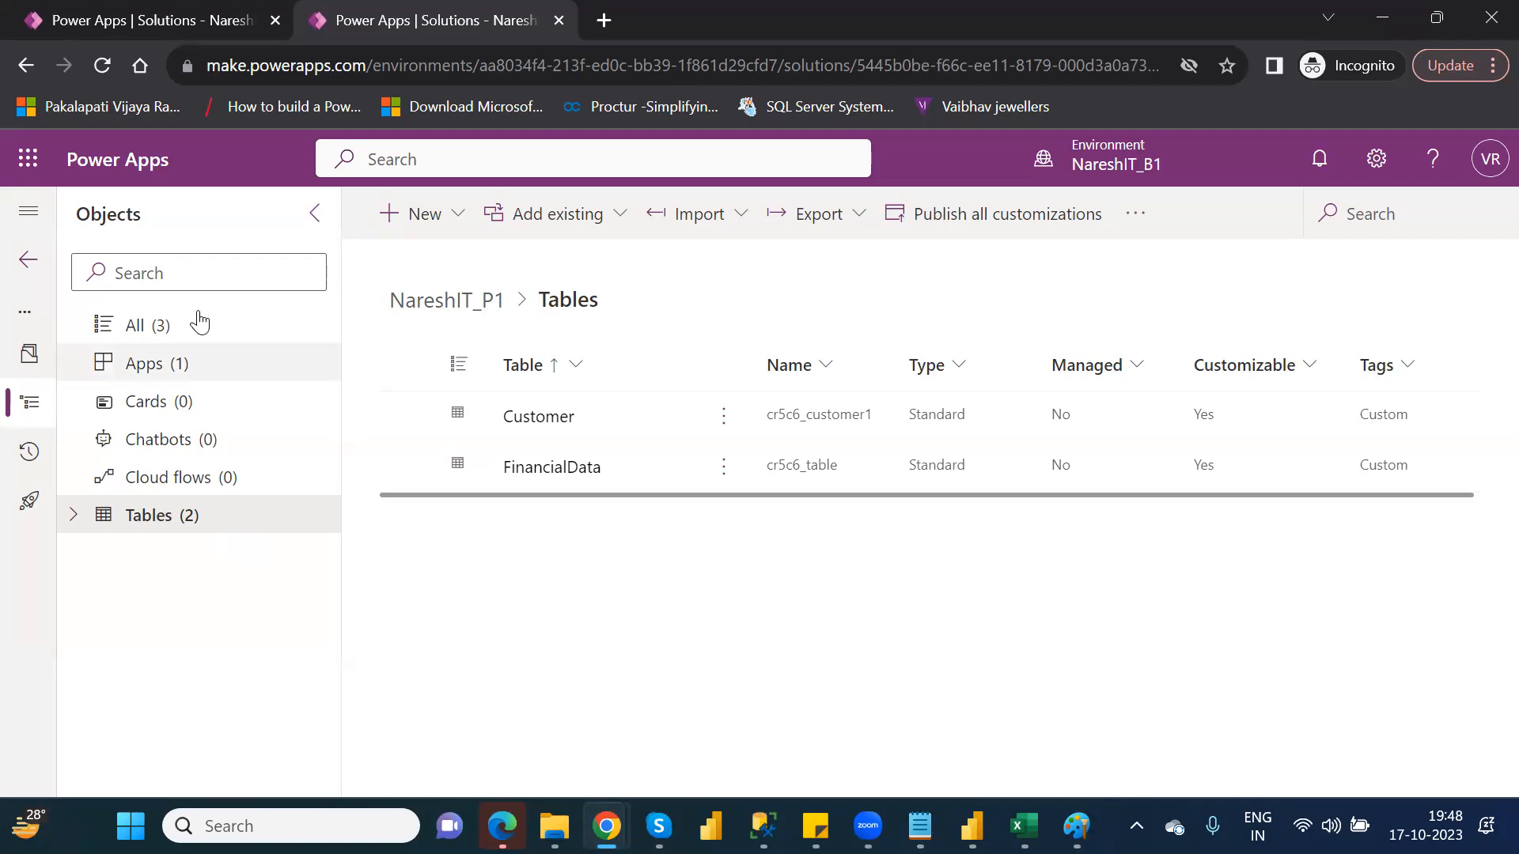
pyautogui.click(28, 264)
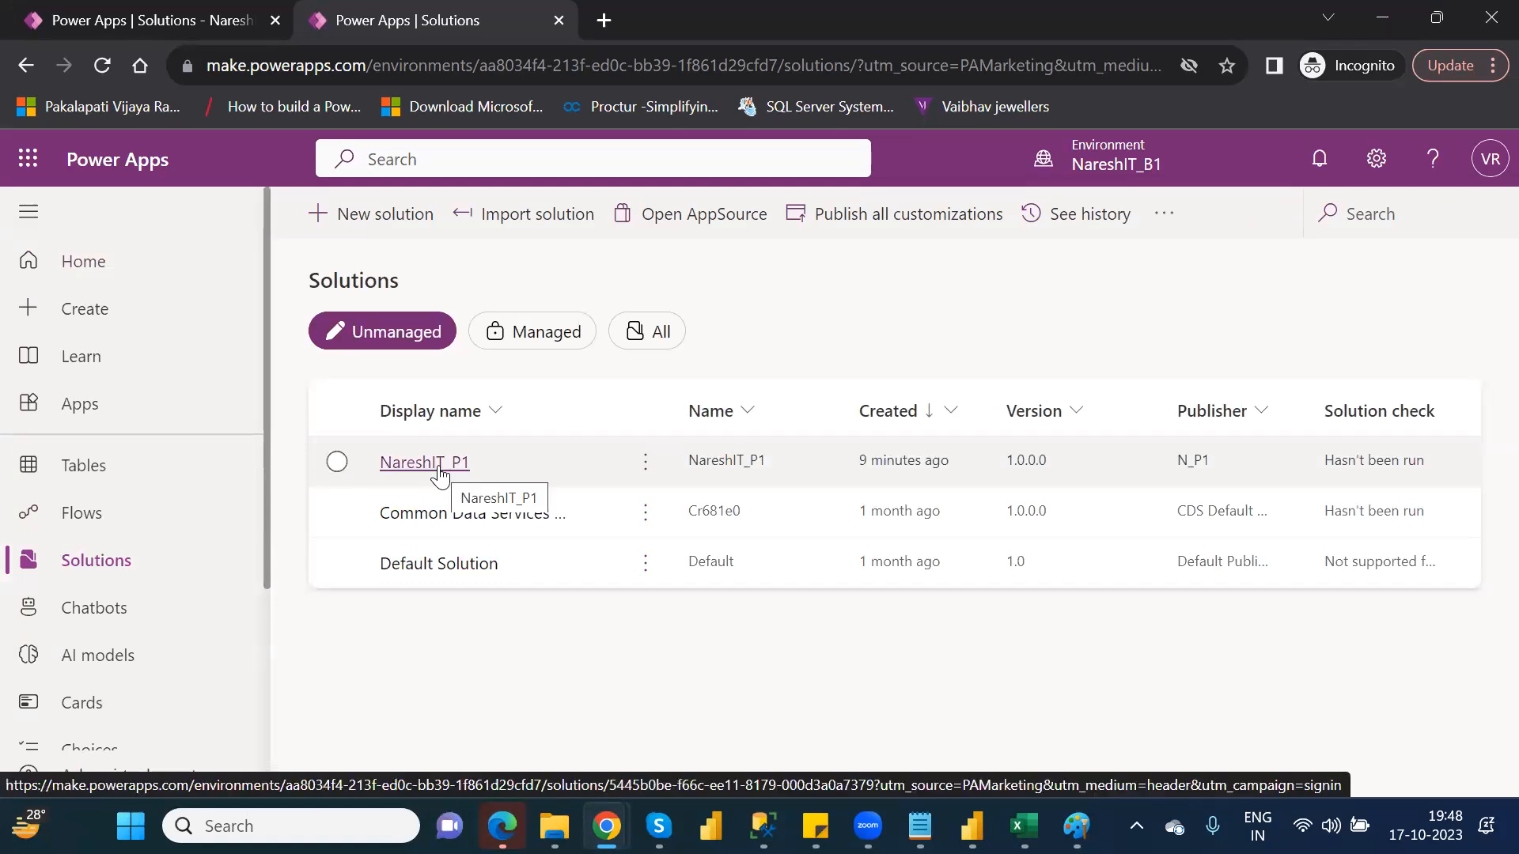
# Export the NareshIT_P1 solution as a managed solution with version number 1.0.0.1
pyautogui.click(338, 462)
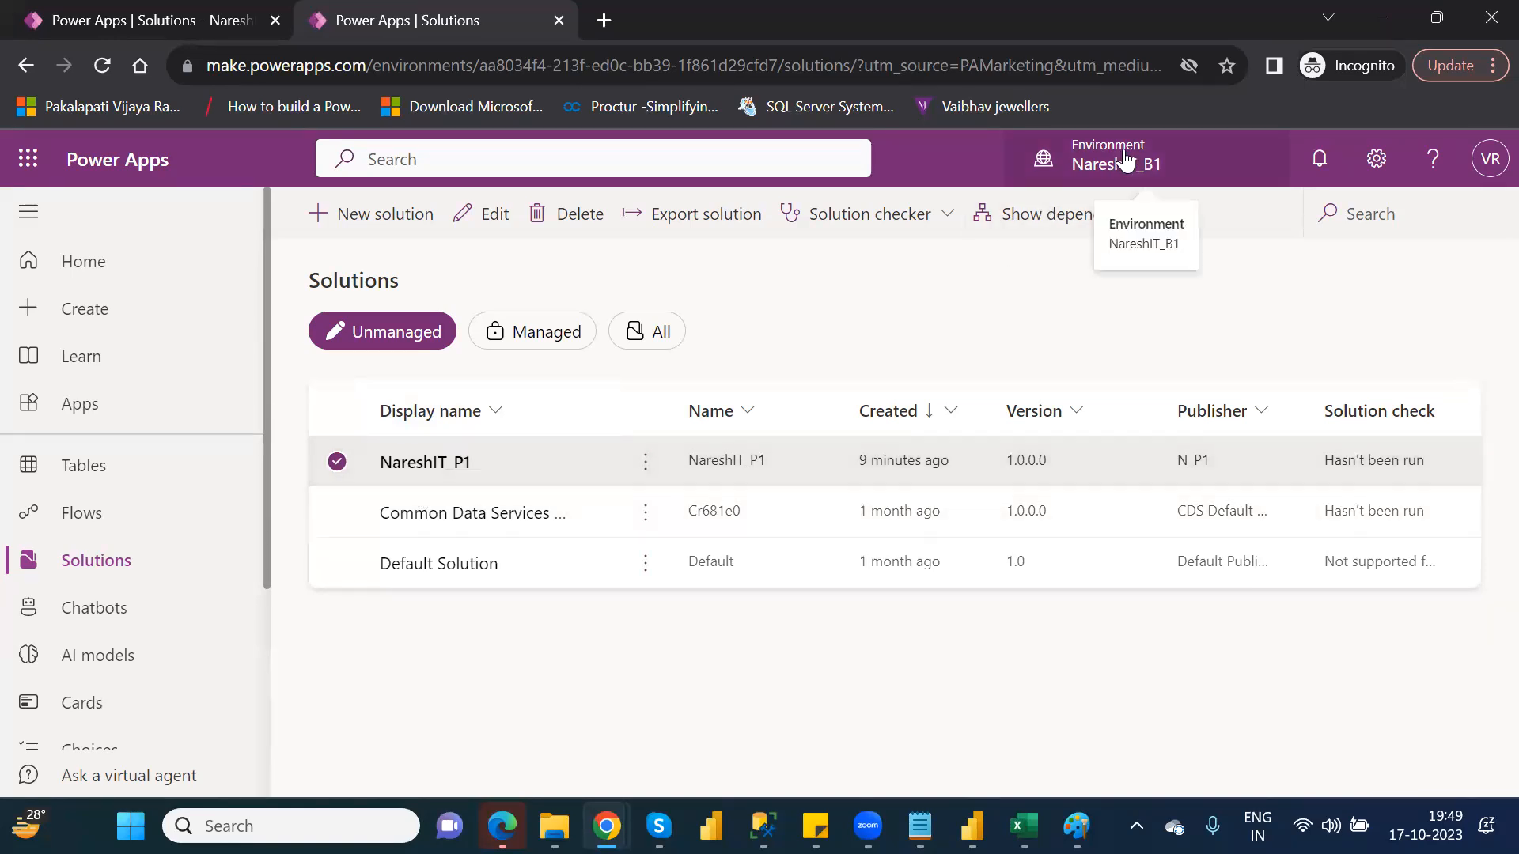
pyautogui.click(1118, 188)
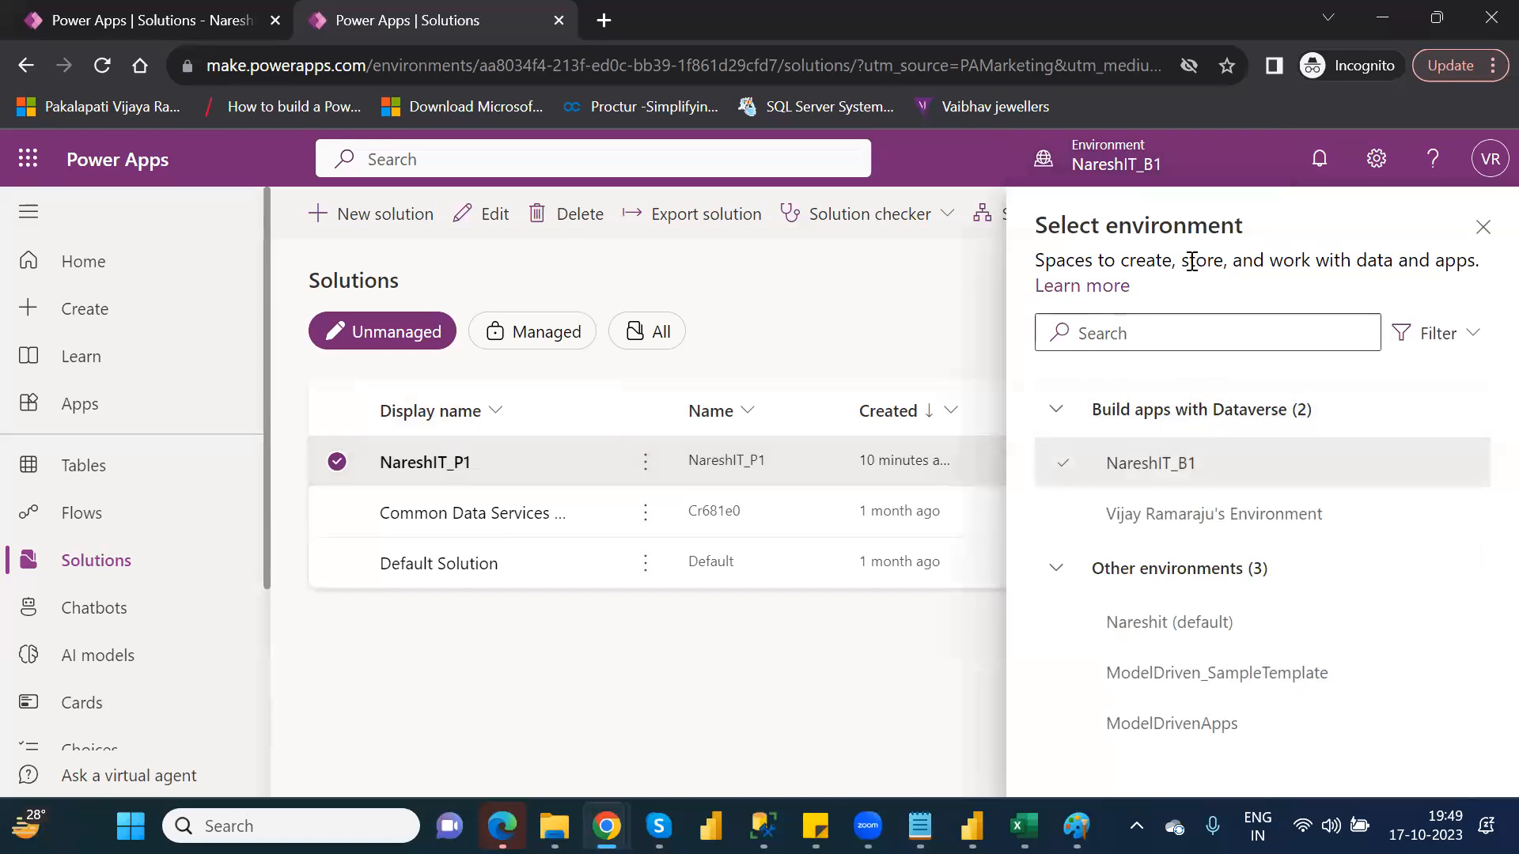
pyautogui.moveTo(1180, 527)
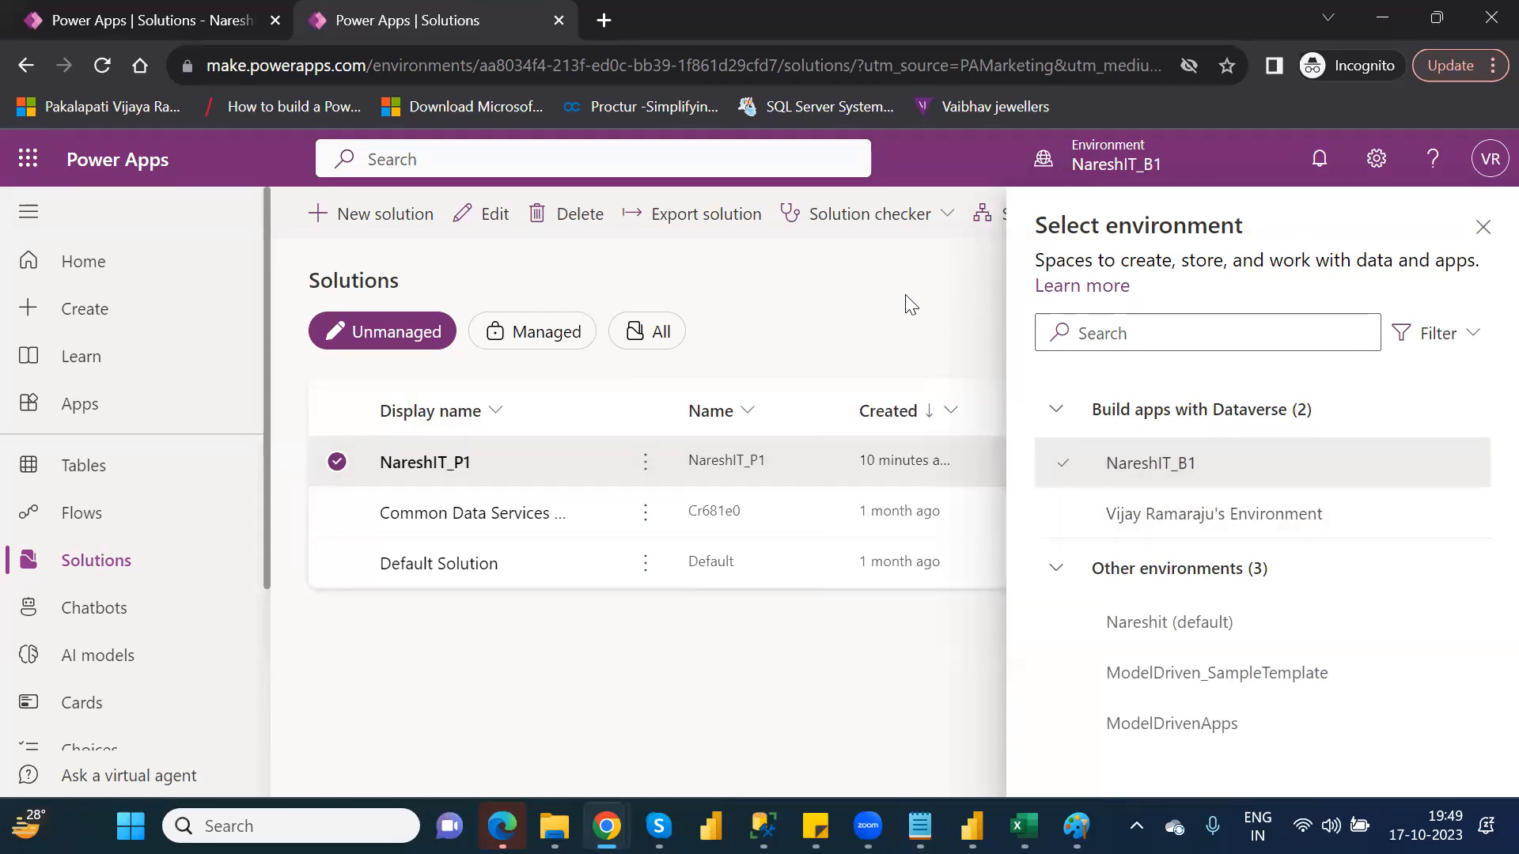
pyautogui.click(1482, 230)
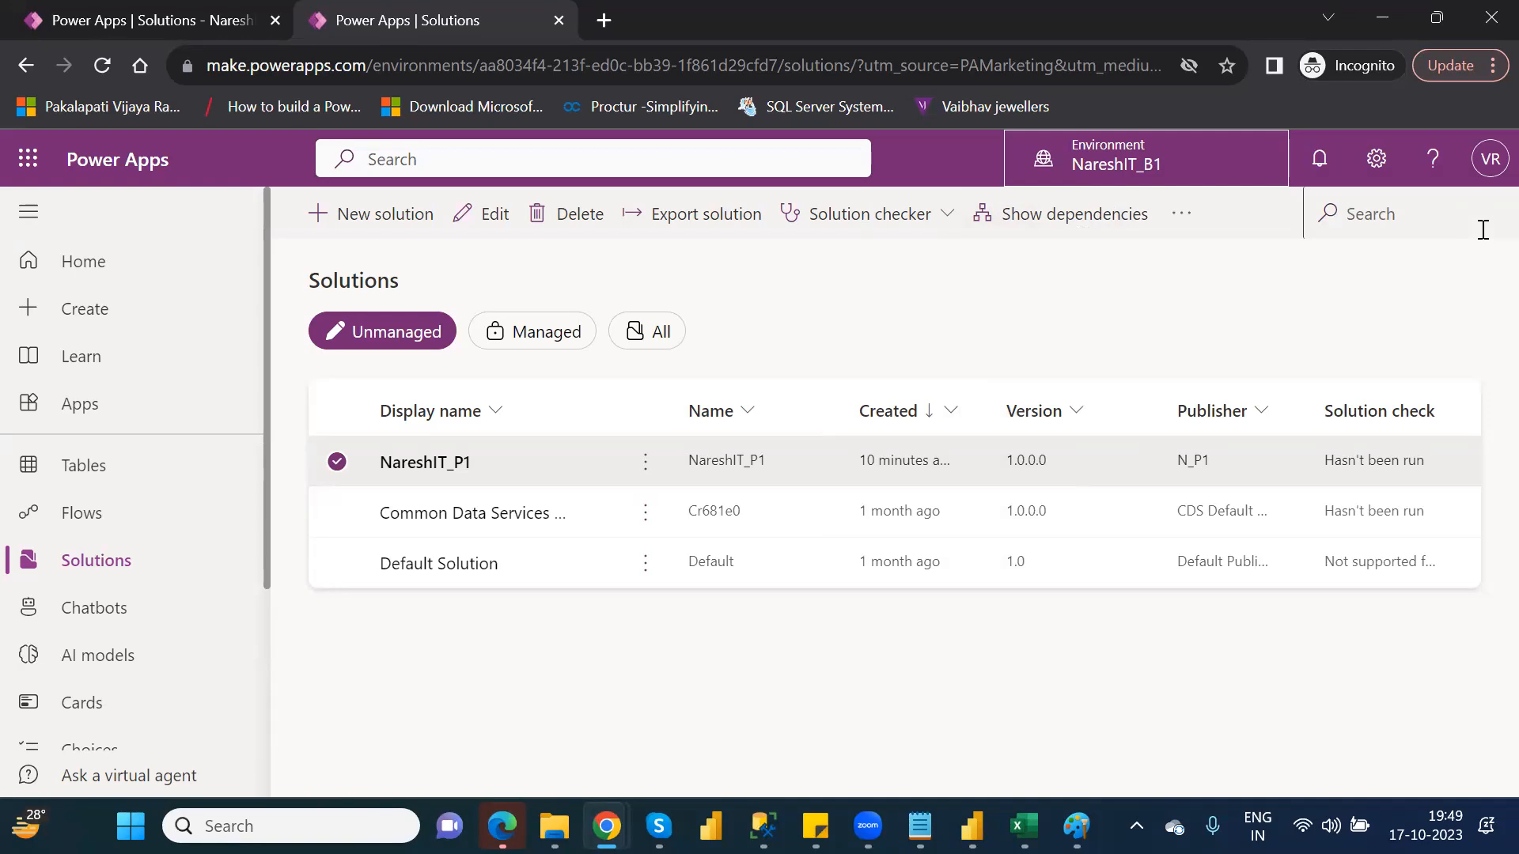
pyautogui.click(692, 215)
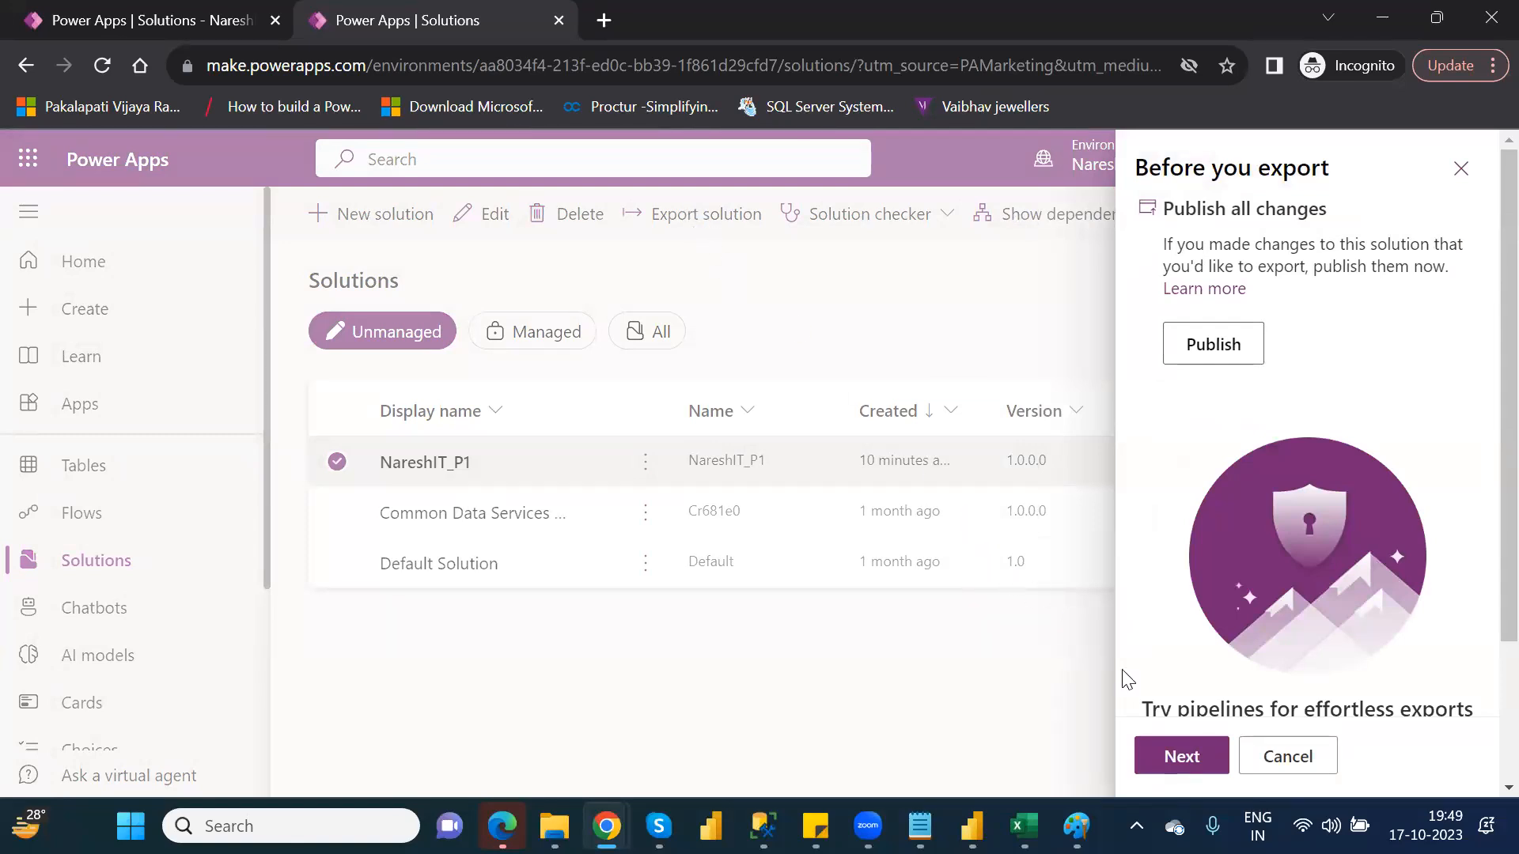
pyautogui.click(1182, 756)
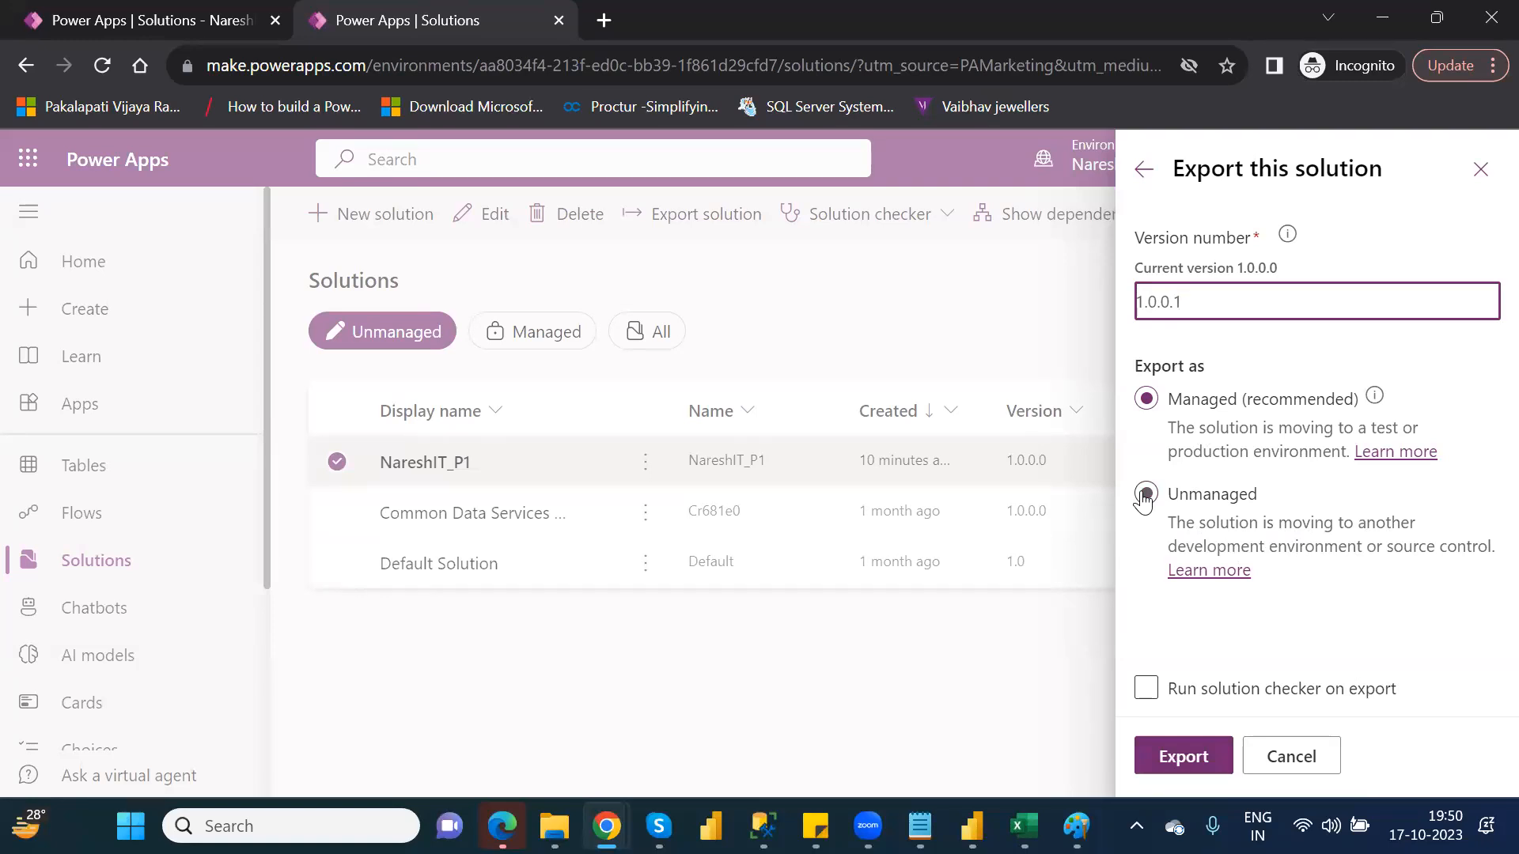
pyautogui.click(1187, 769)
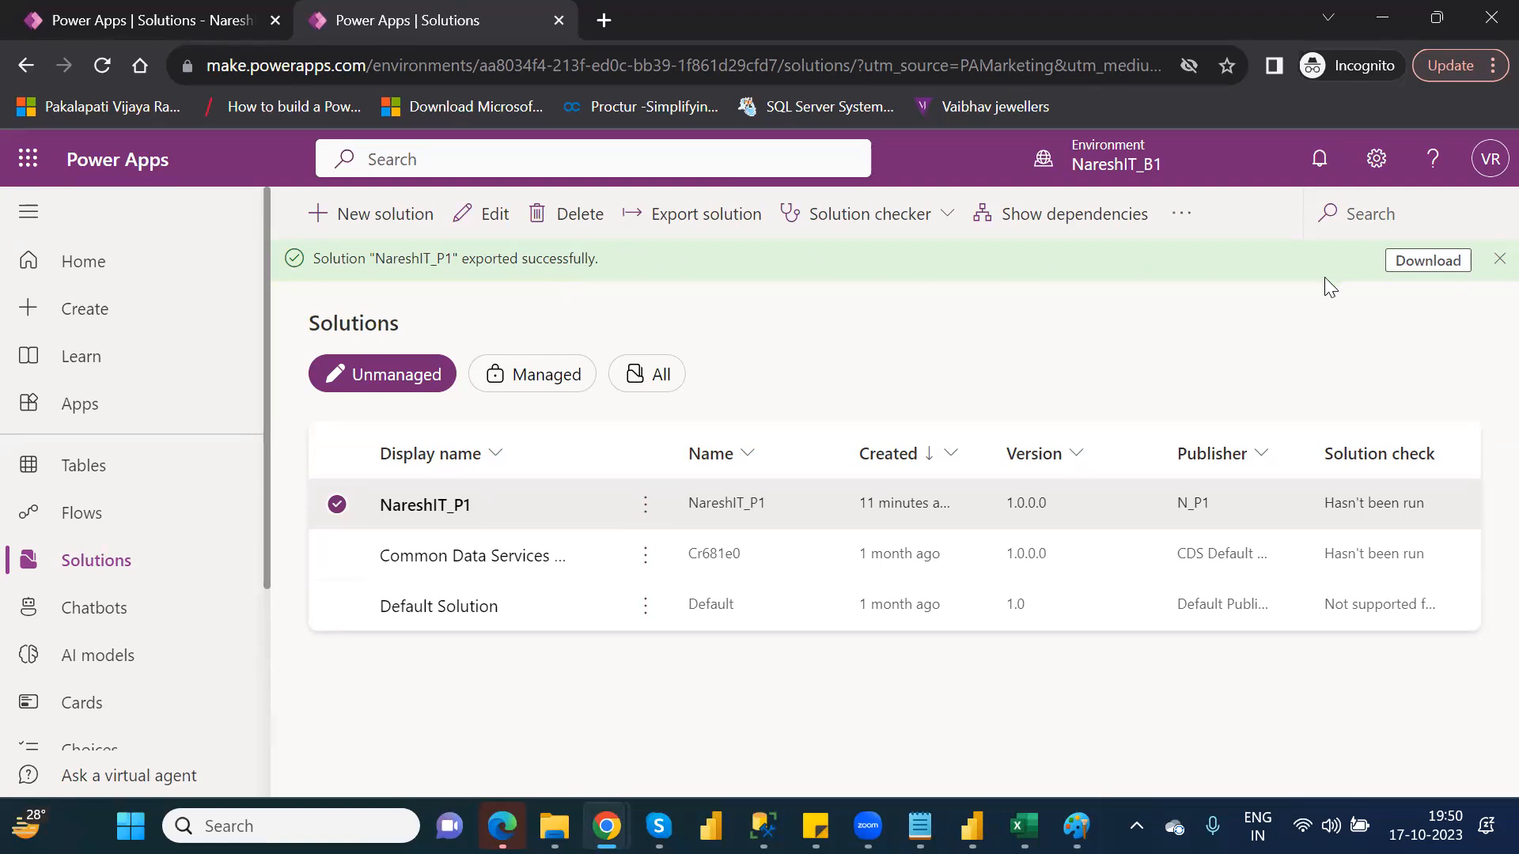
# Download the exported solution and save the NareshIT_P1_1_0_0_1_managed zip to the Downloads folder
pyautogui.click(1426, 263)
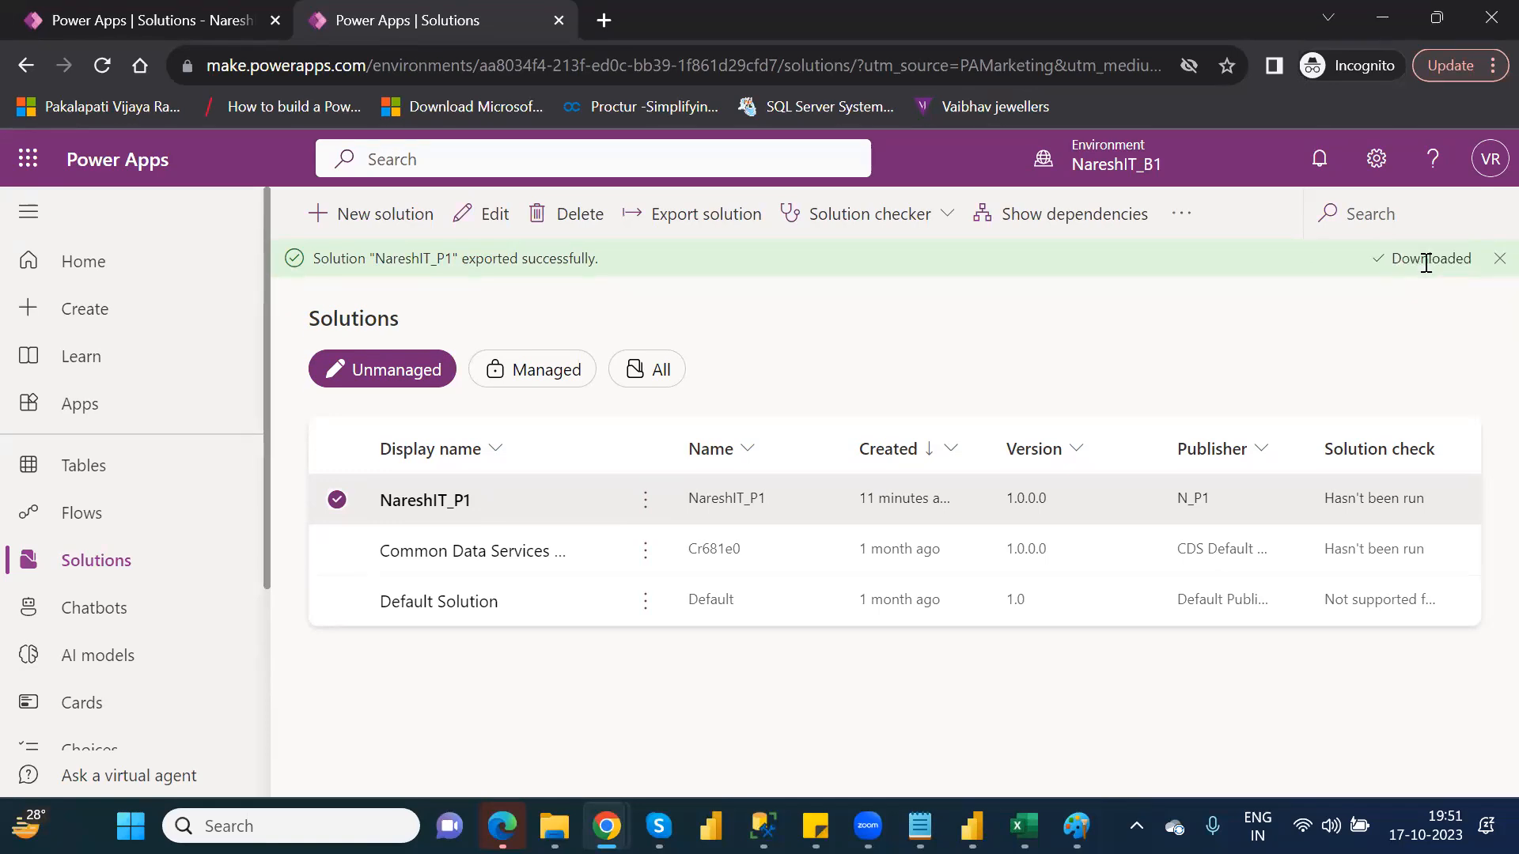
pyautogui.click(1423, 261)
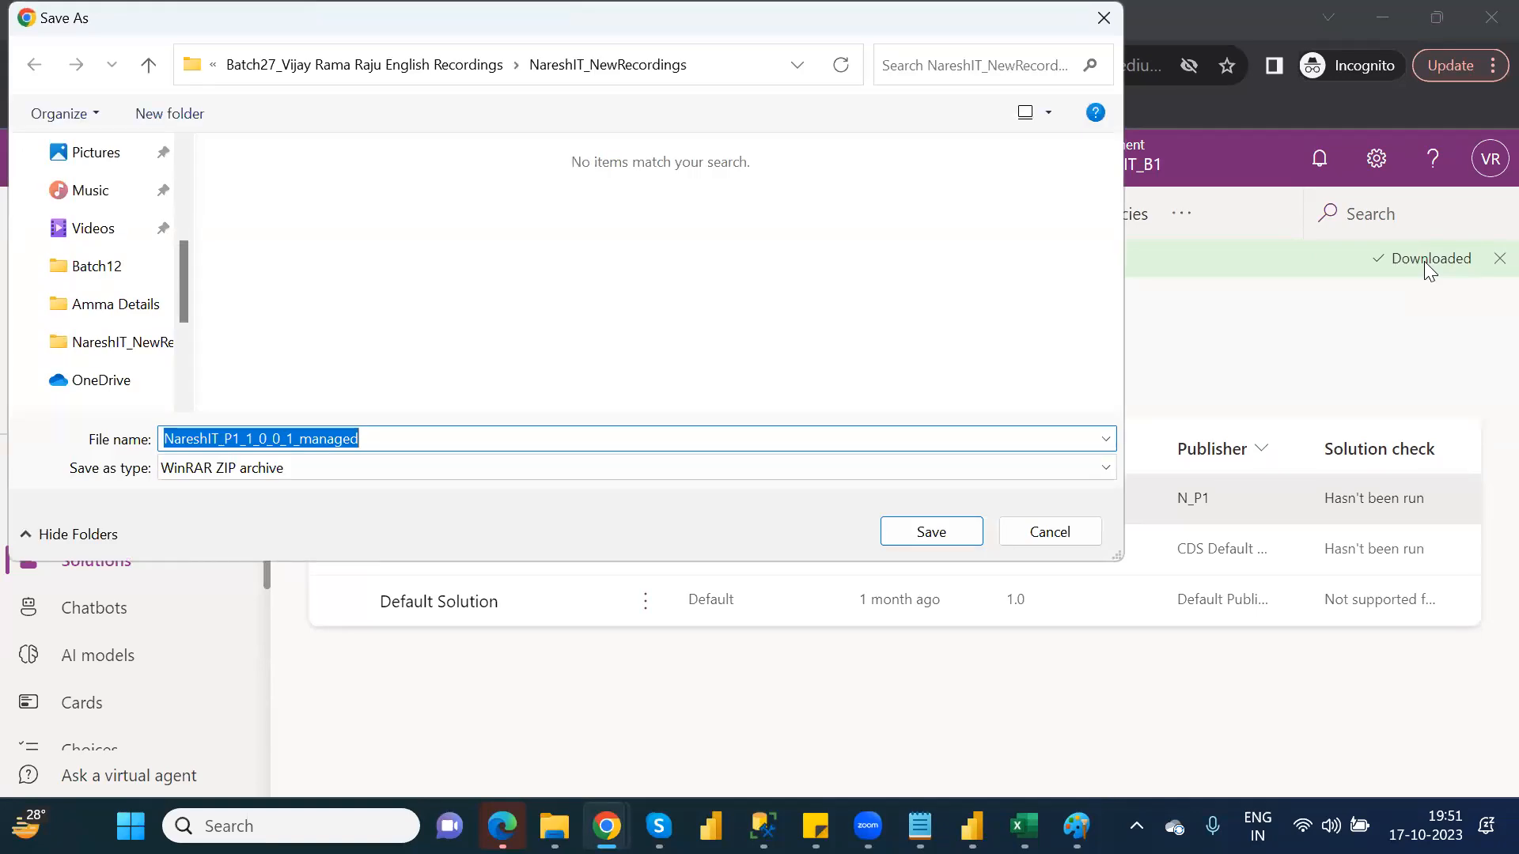
pyautogui.click(163, 237)
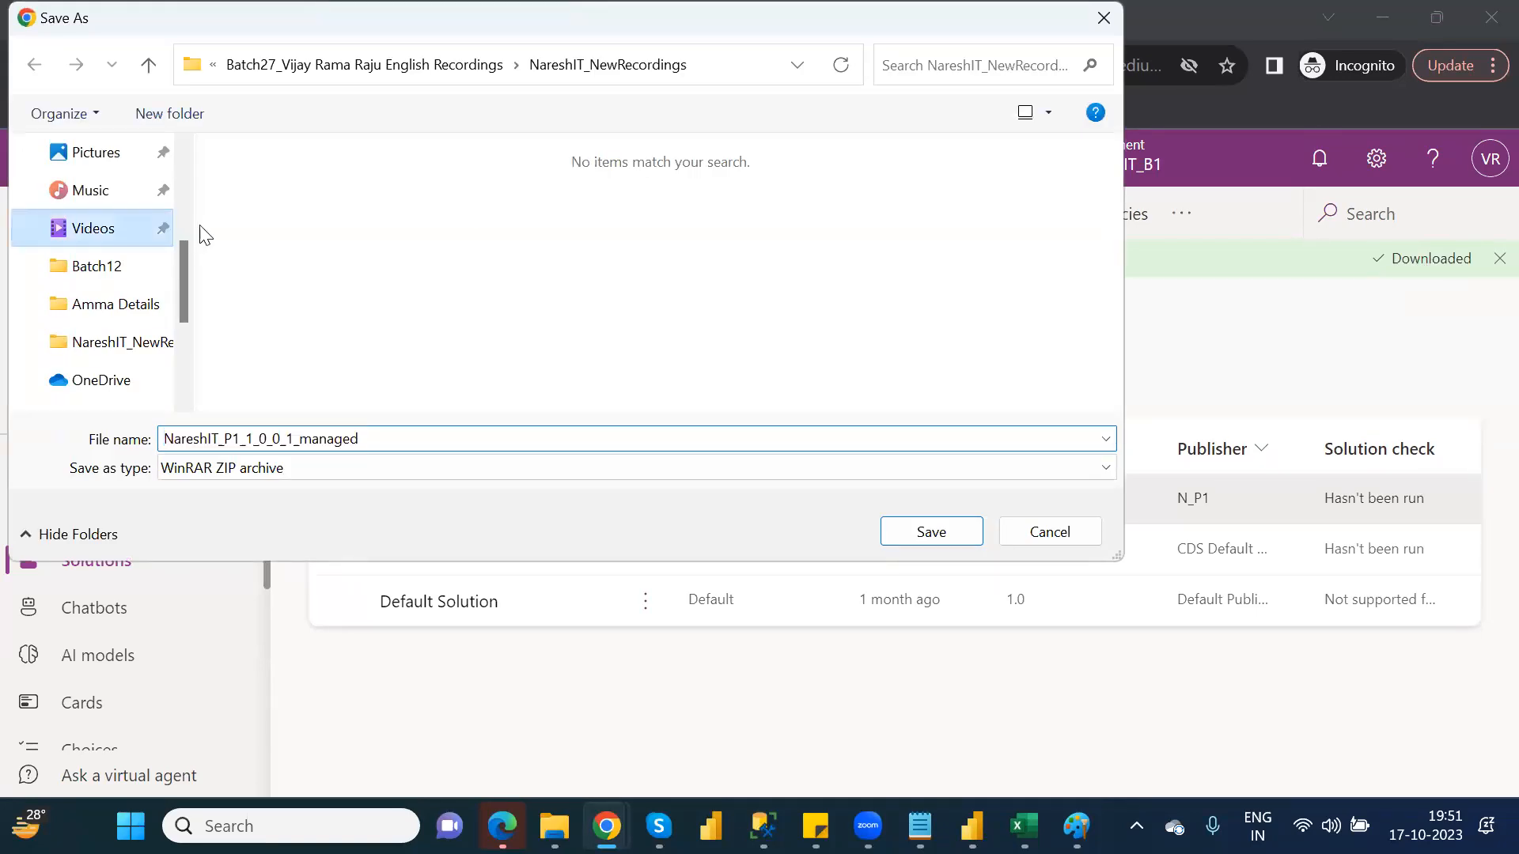
pyautogui.click(188, 194)
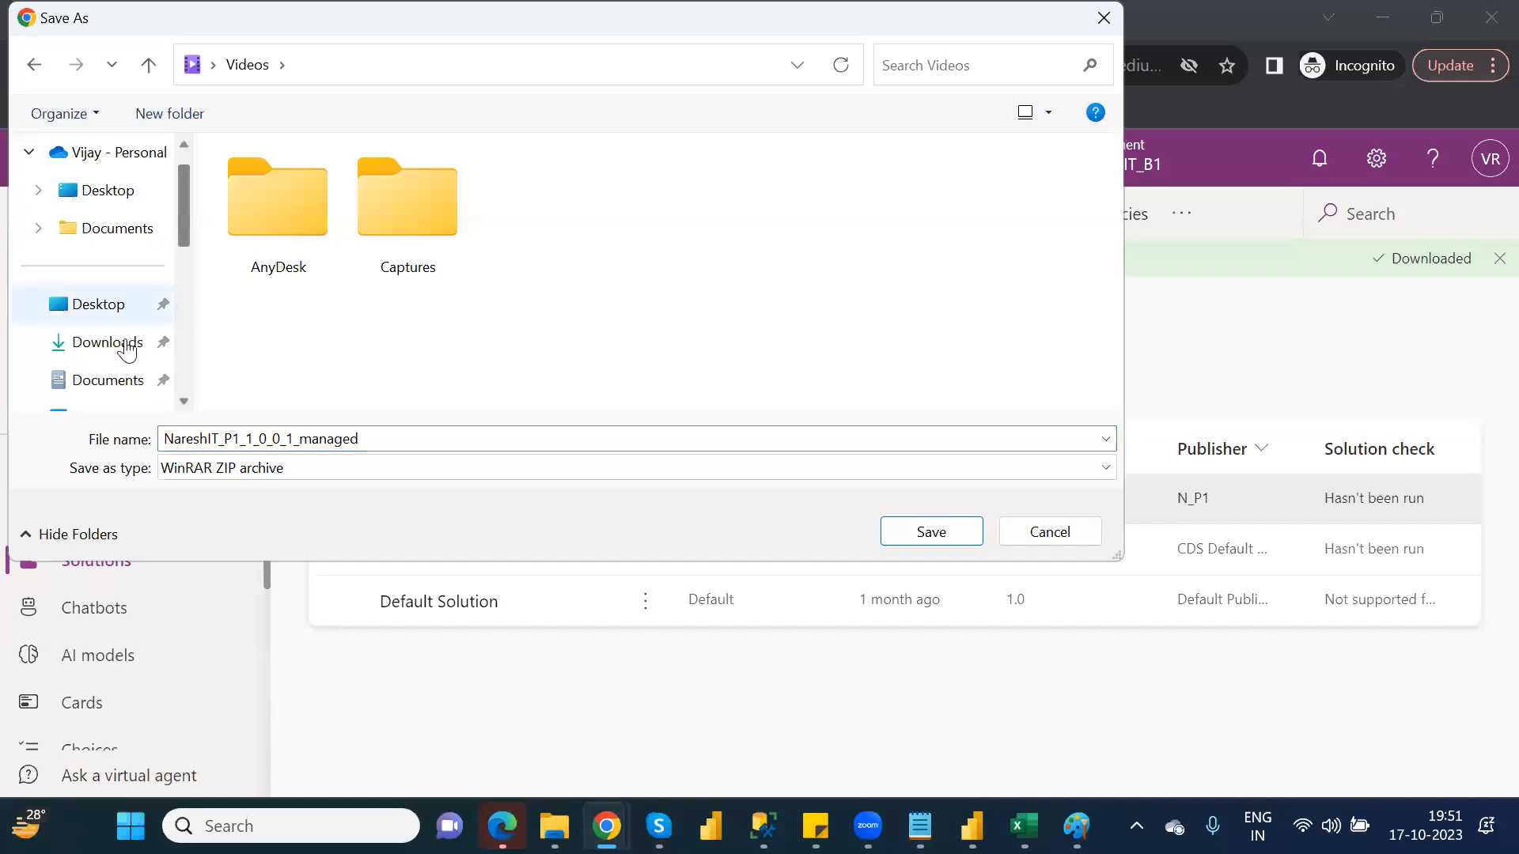
pyautogui.click(121, 350)
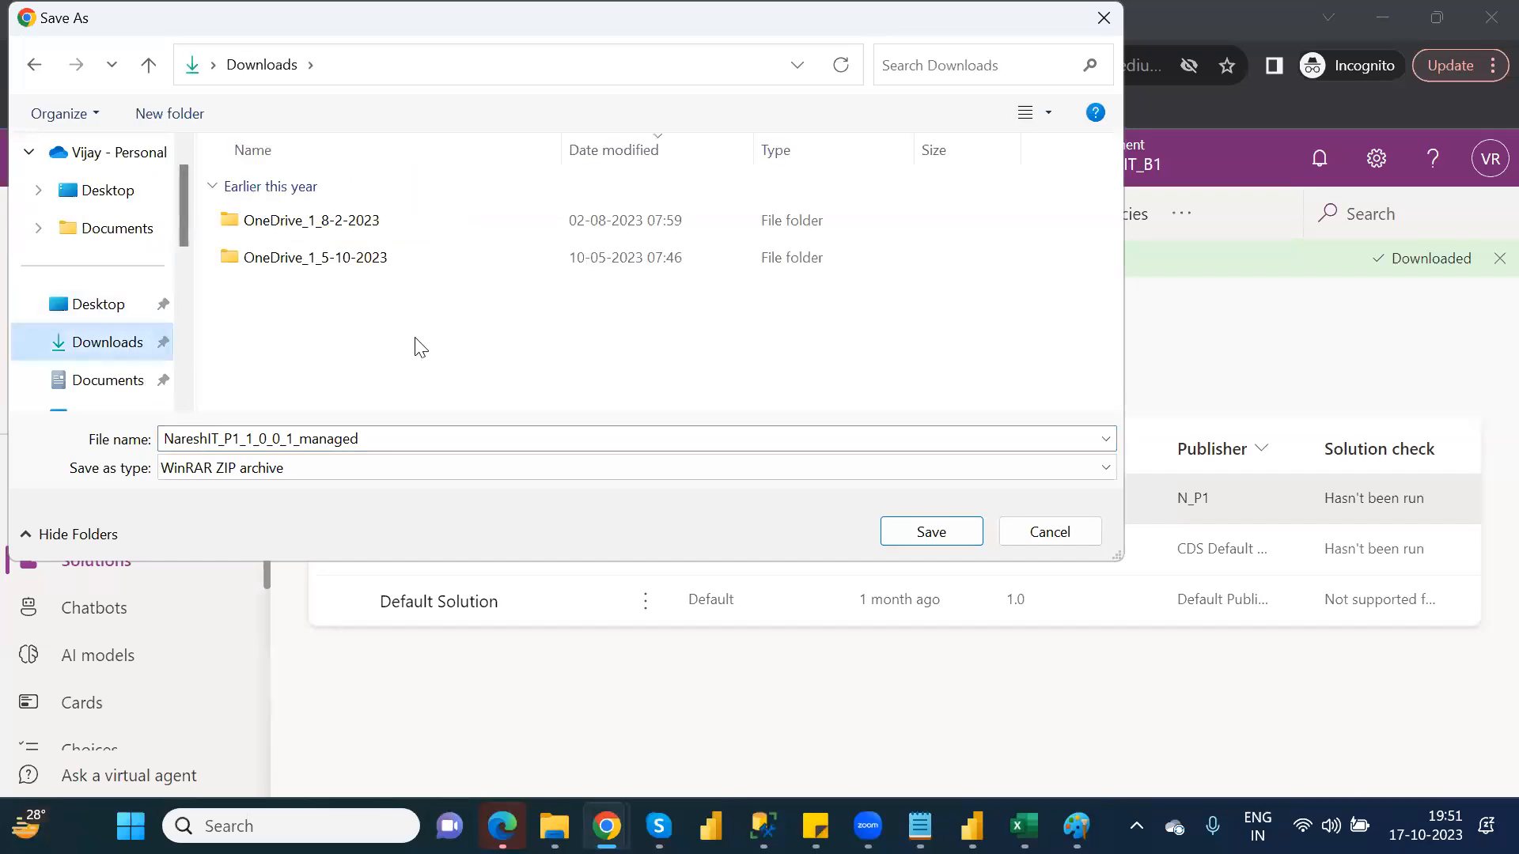
pyautogui.click(940, 536)
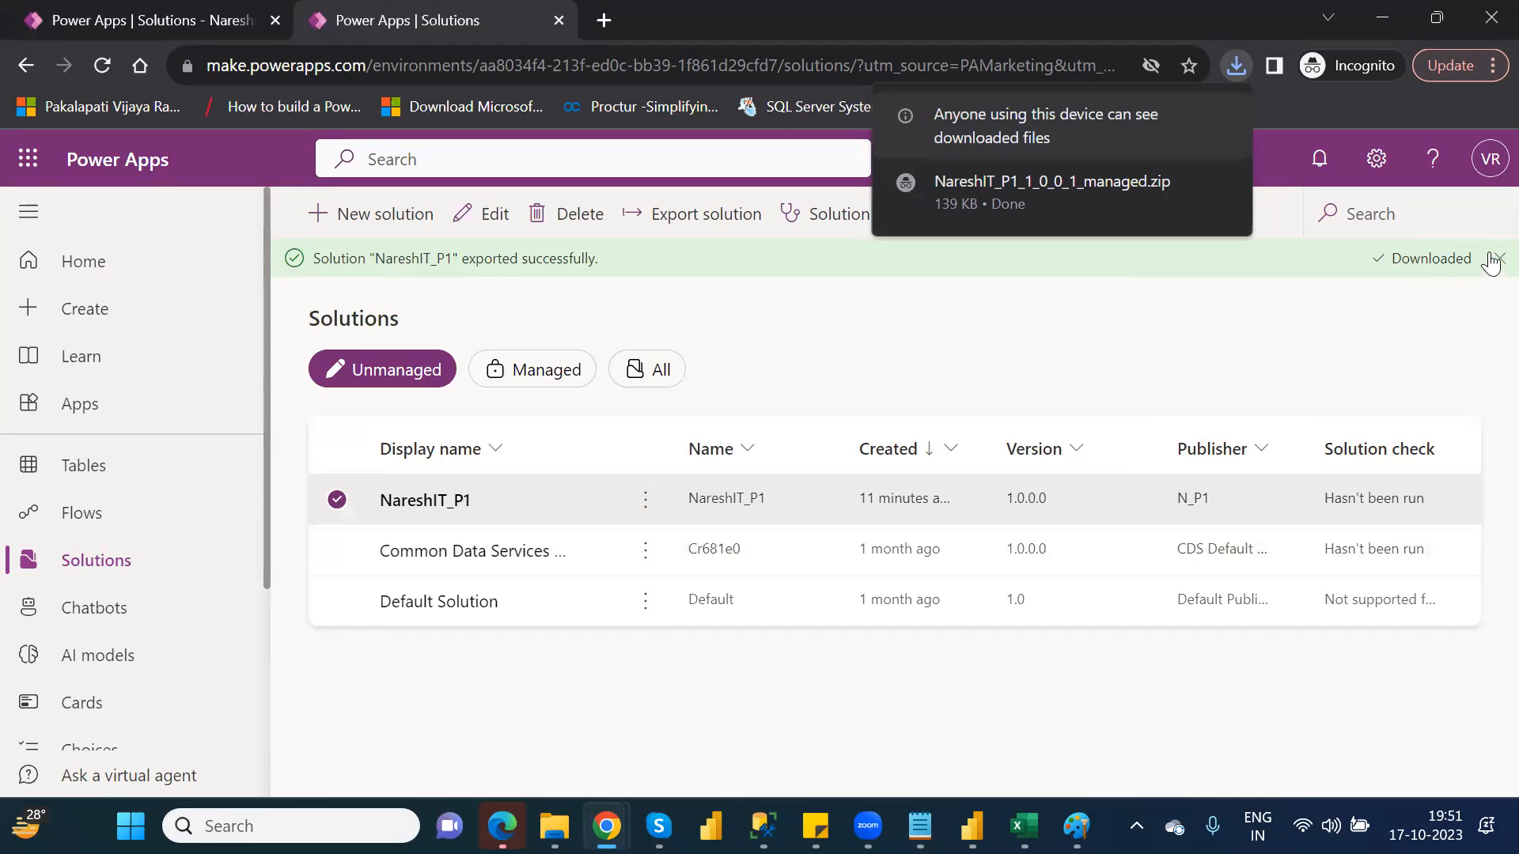
pyautogui.click(1492, 258)
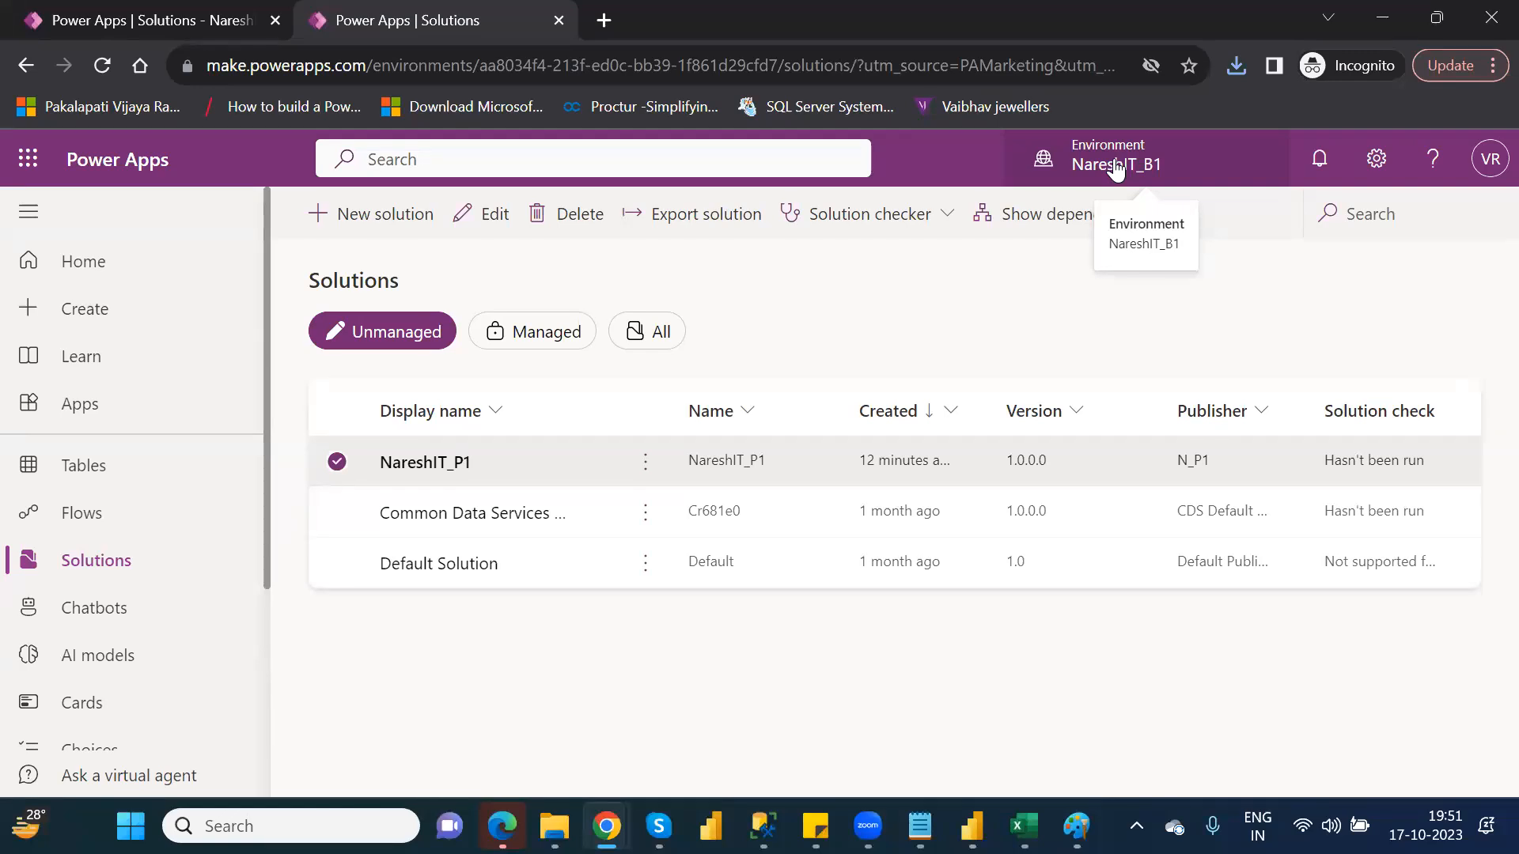
# Switch to the other Dataverse environment and import the NareshIT_P1_1_0_0_1_managed zip from Downloads as a solution
pyautogui.click(1116, 166)
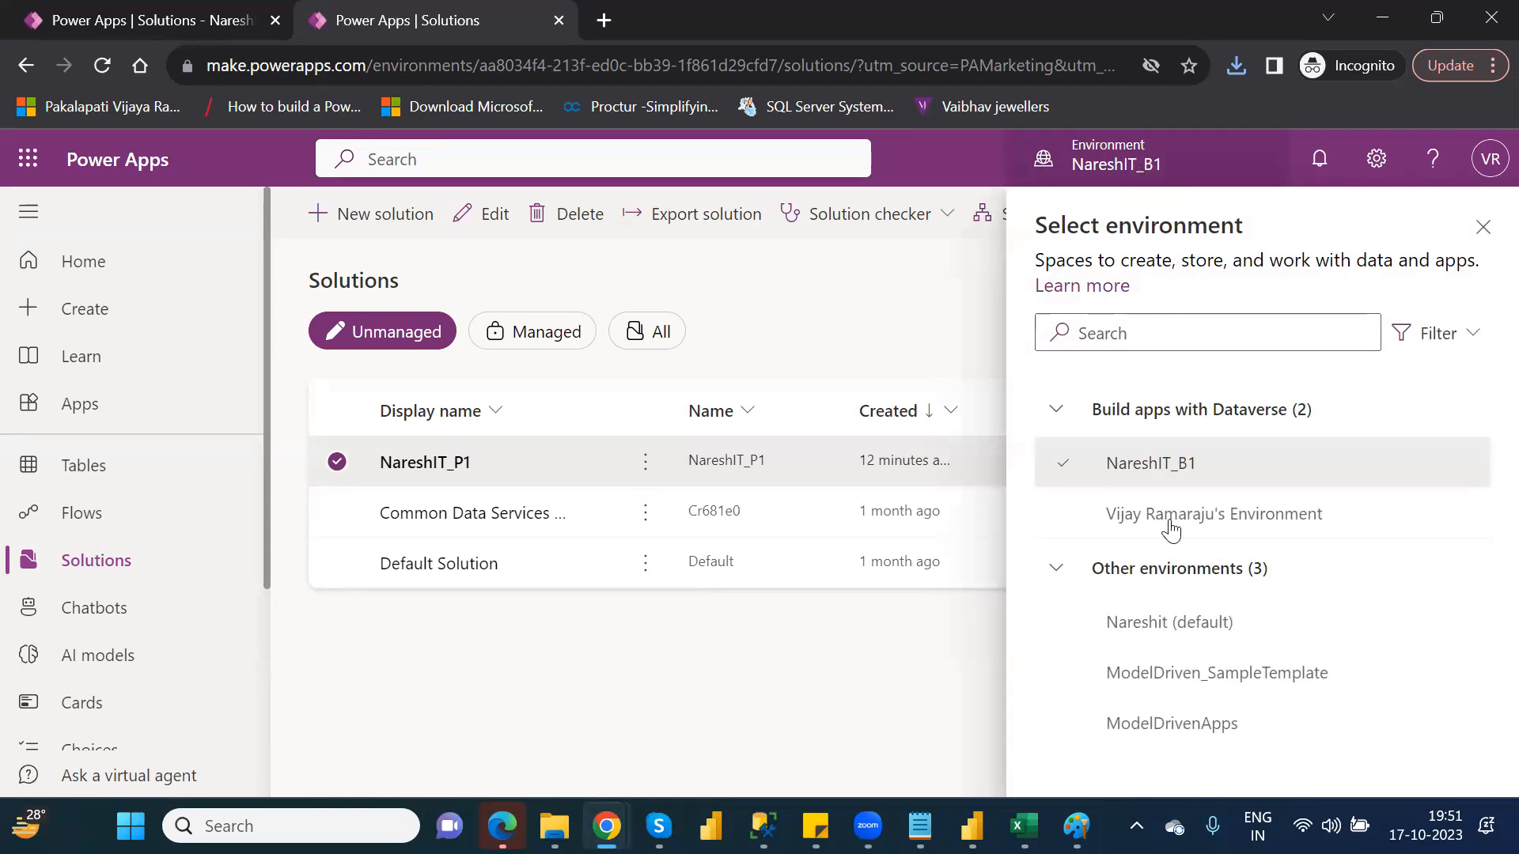
pyautogui.click(1199, 524)
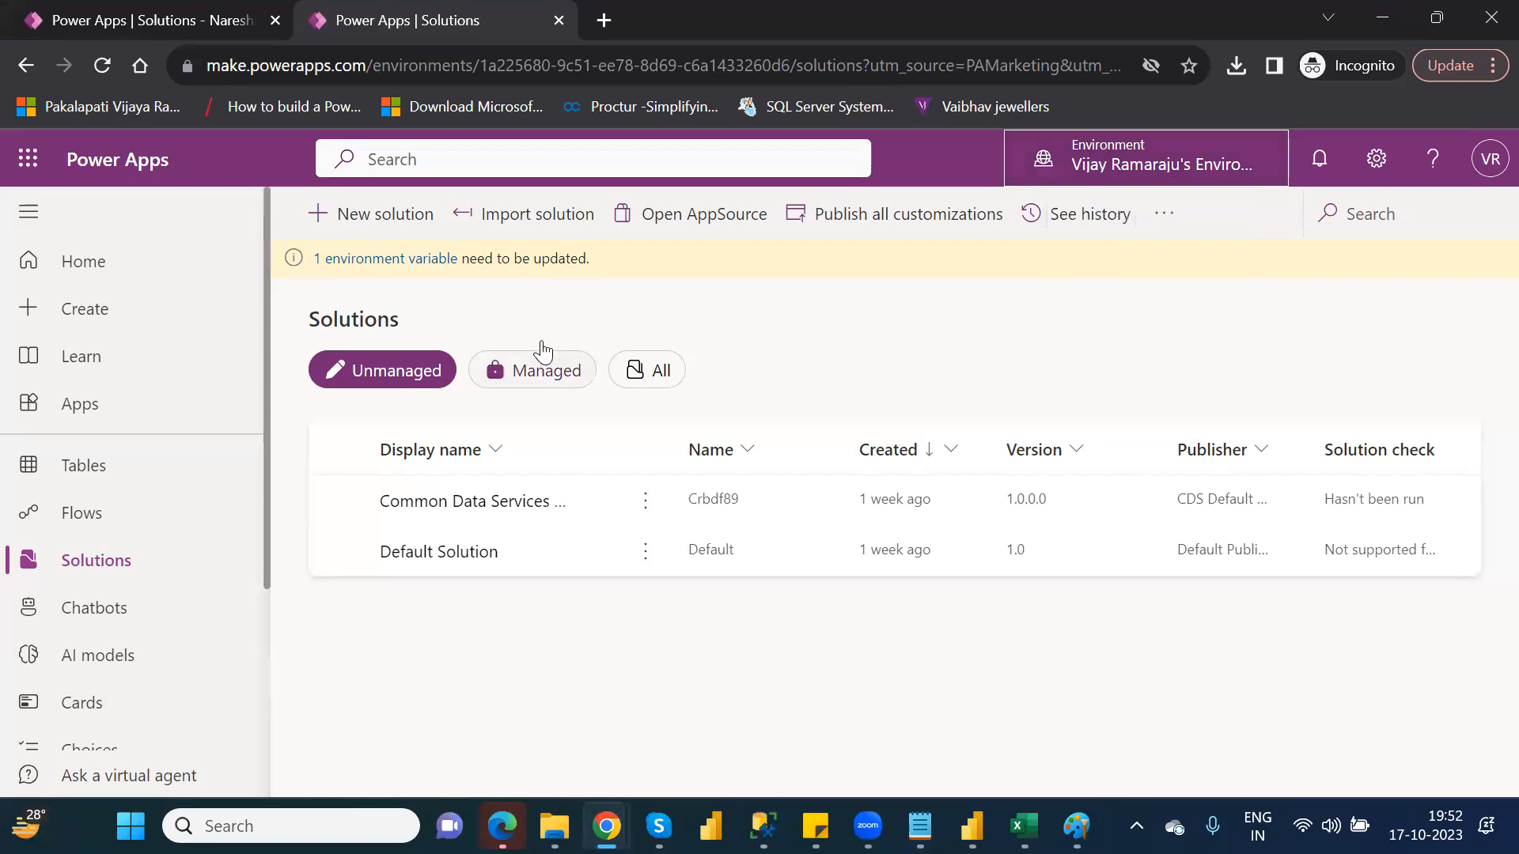
pyautogui.click(519, 227)
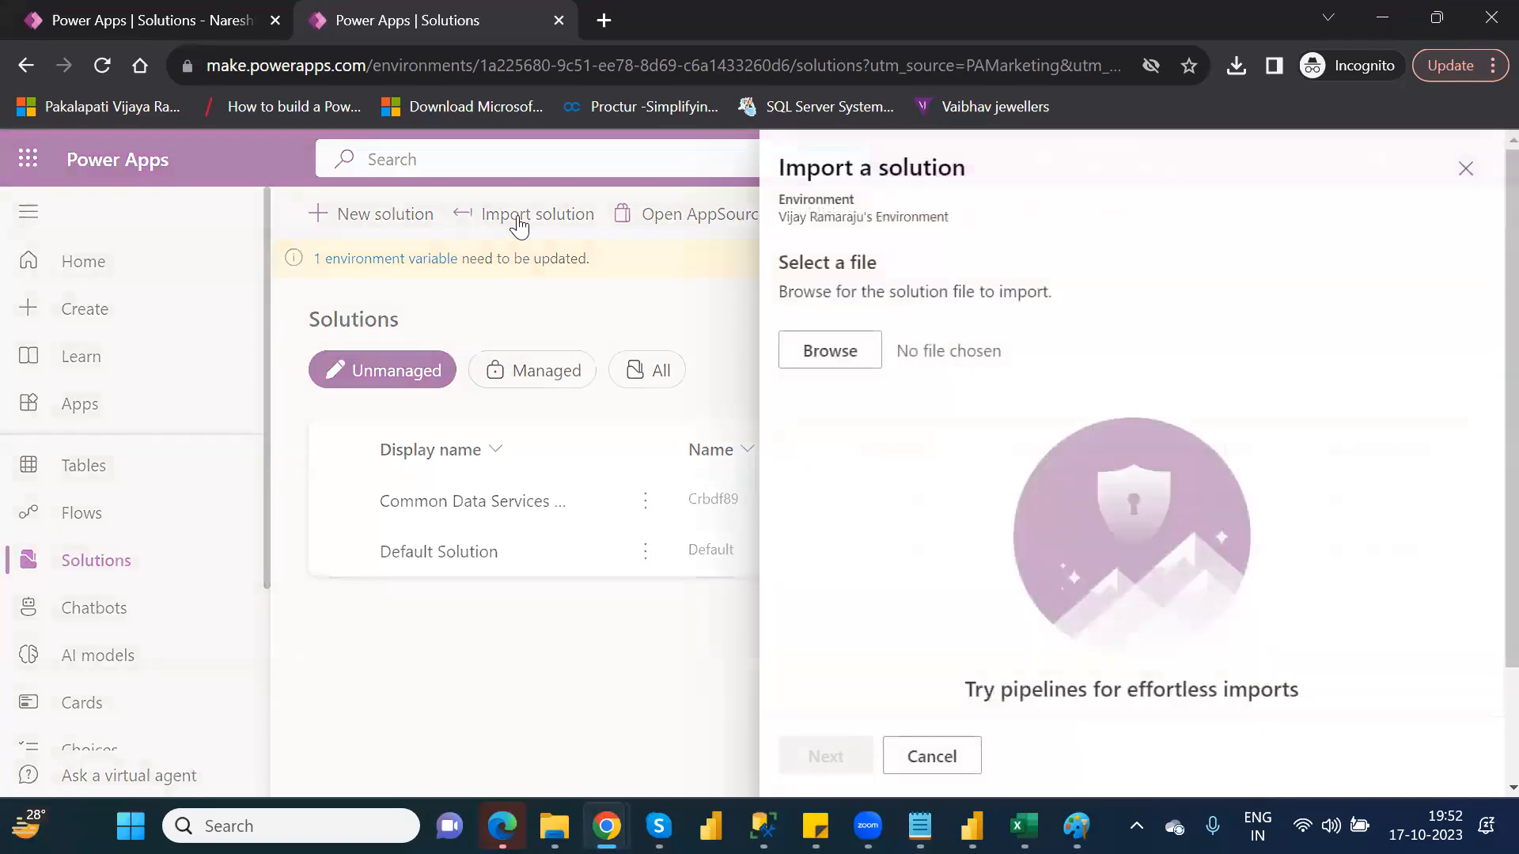
pyautogui.click(830, 351)
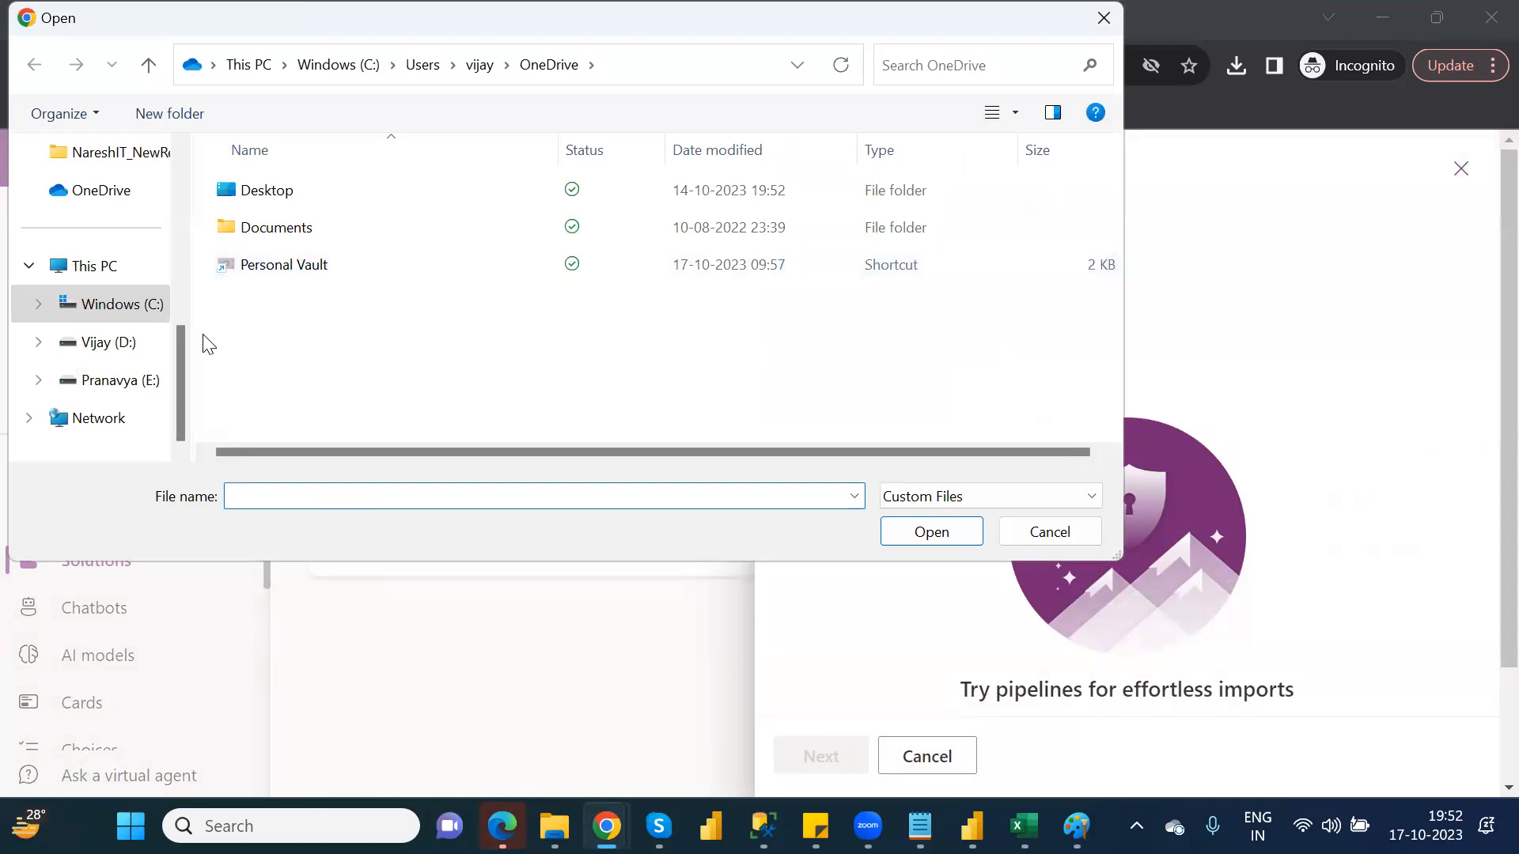
pyautogui.moveTo(179, 374); pyautogui.dragTo(185, 215)
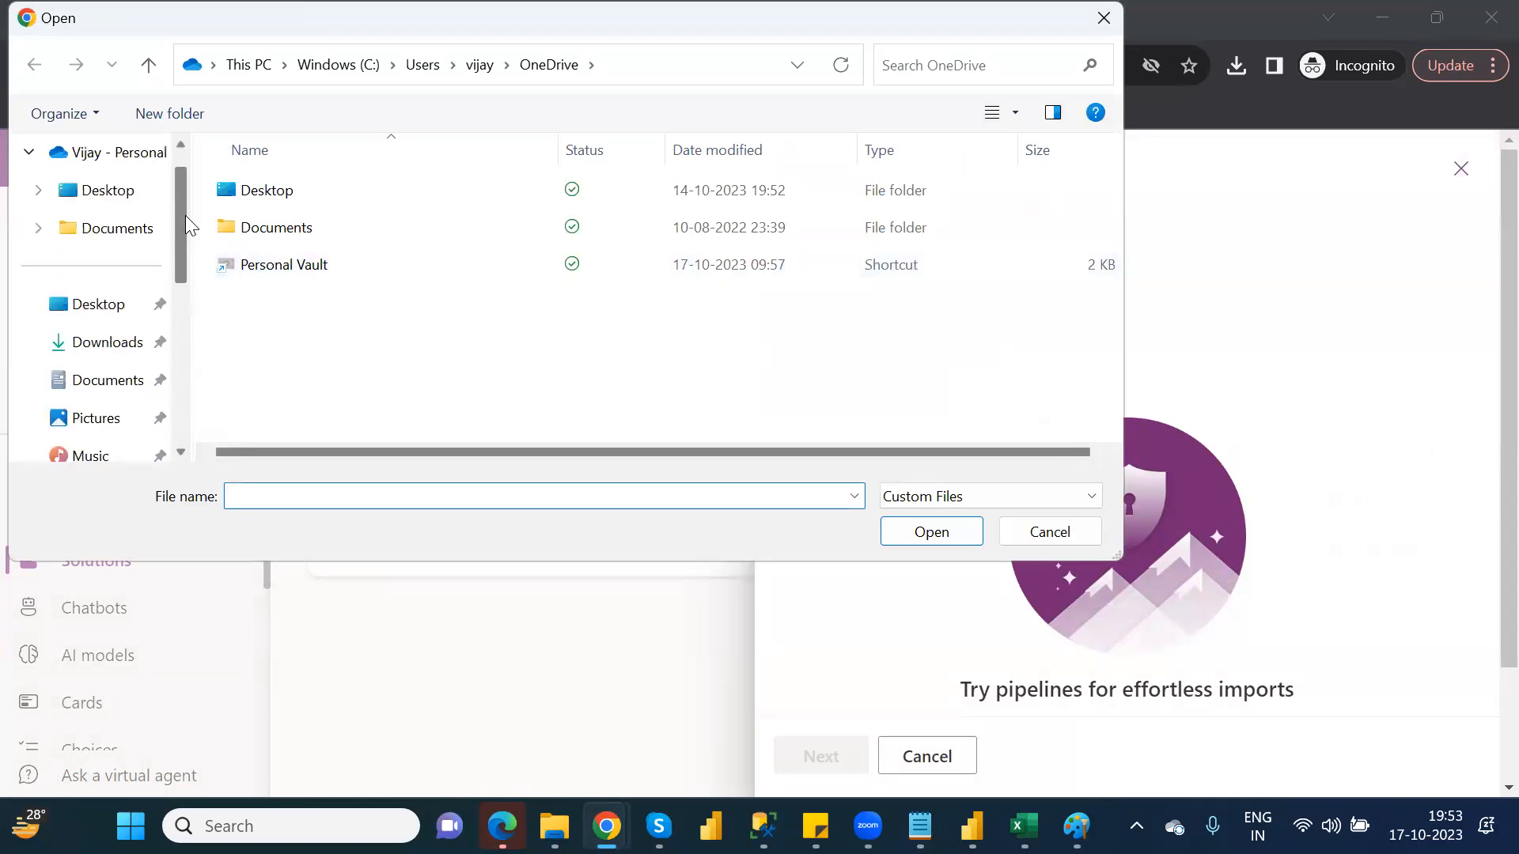
pyautogui.click(111, 348)
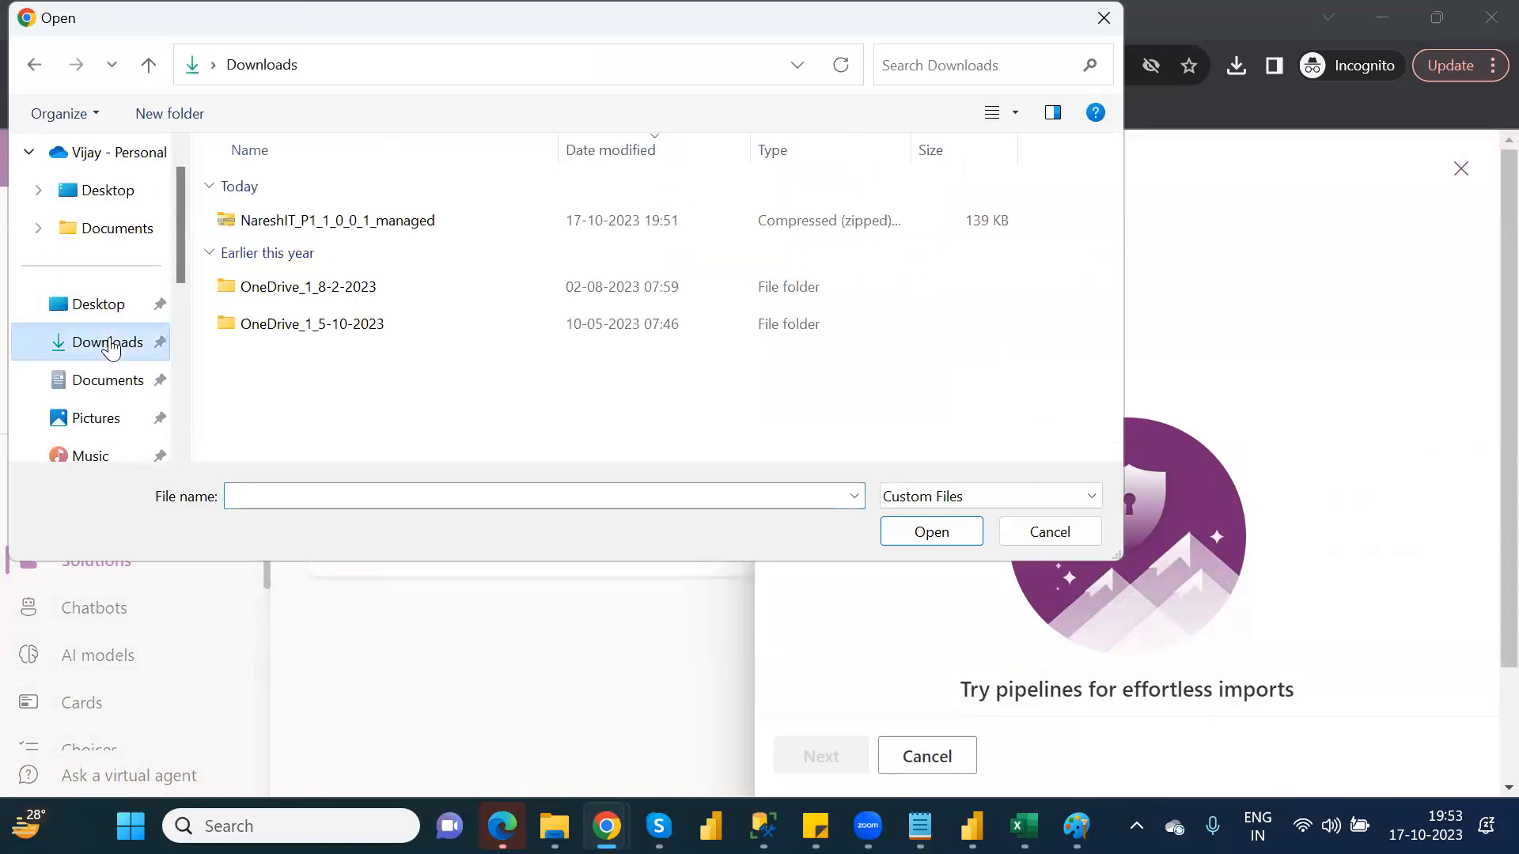
pyautogui.doubleClick(310, 225)
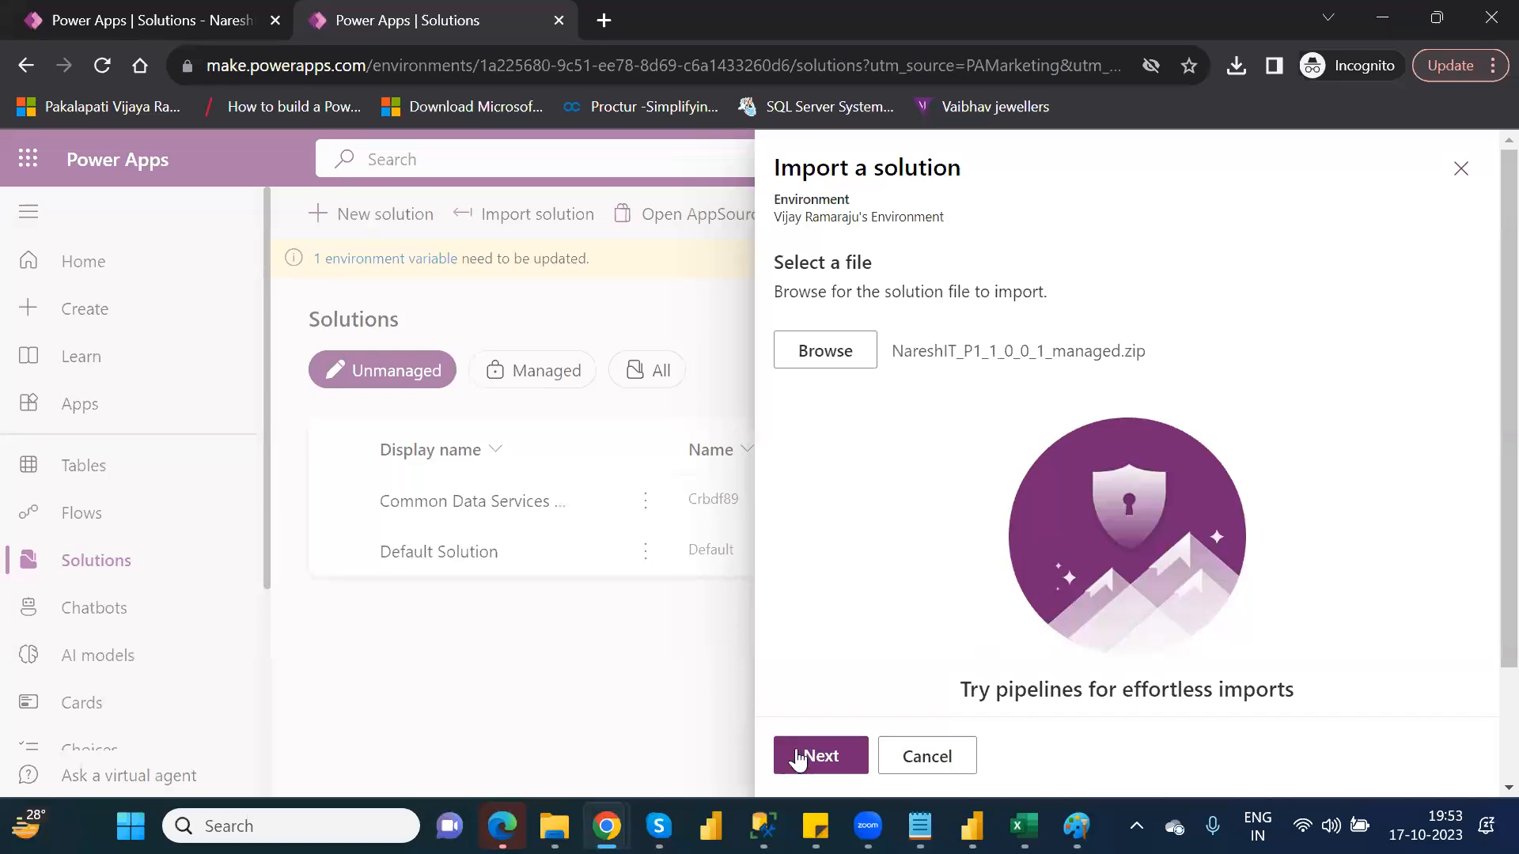
pyautogui.click(801, 758)
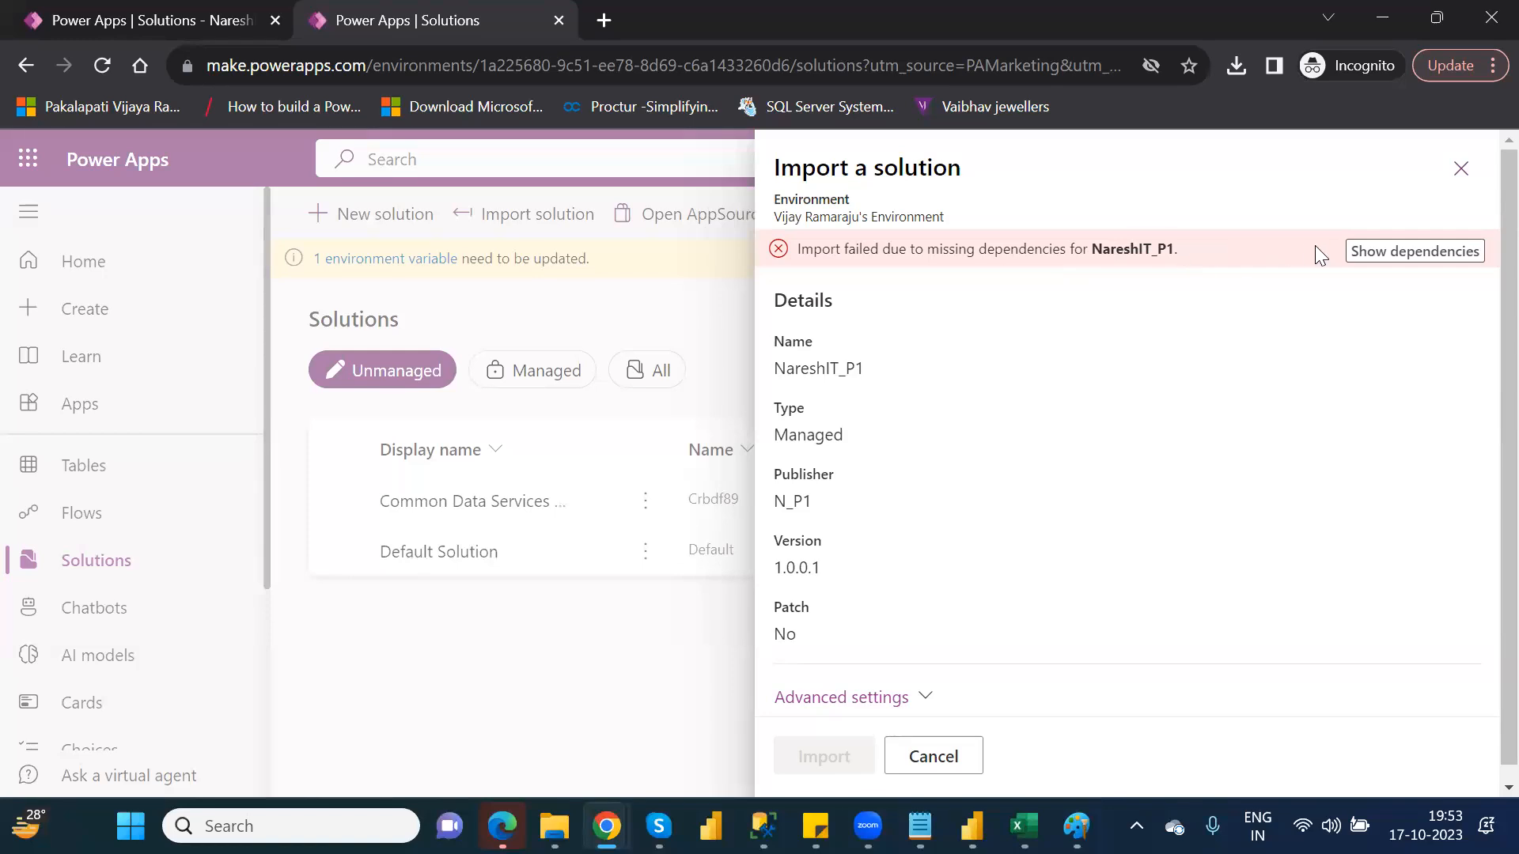
# Show the import's missing dependencies, download the dependency log as log to Downloads, and close the import panel
pyautogui.click(1376, 253)
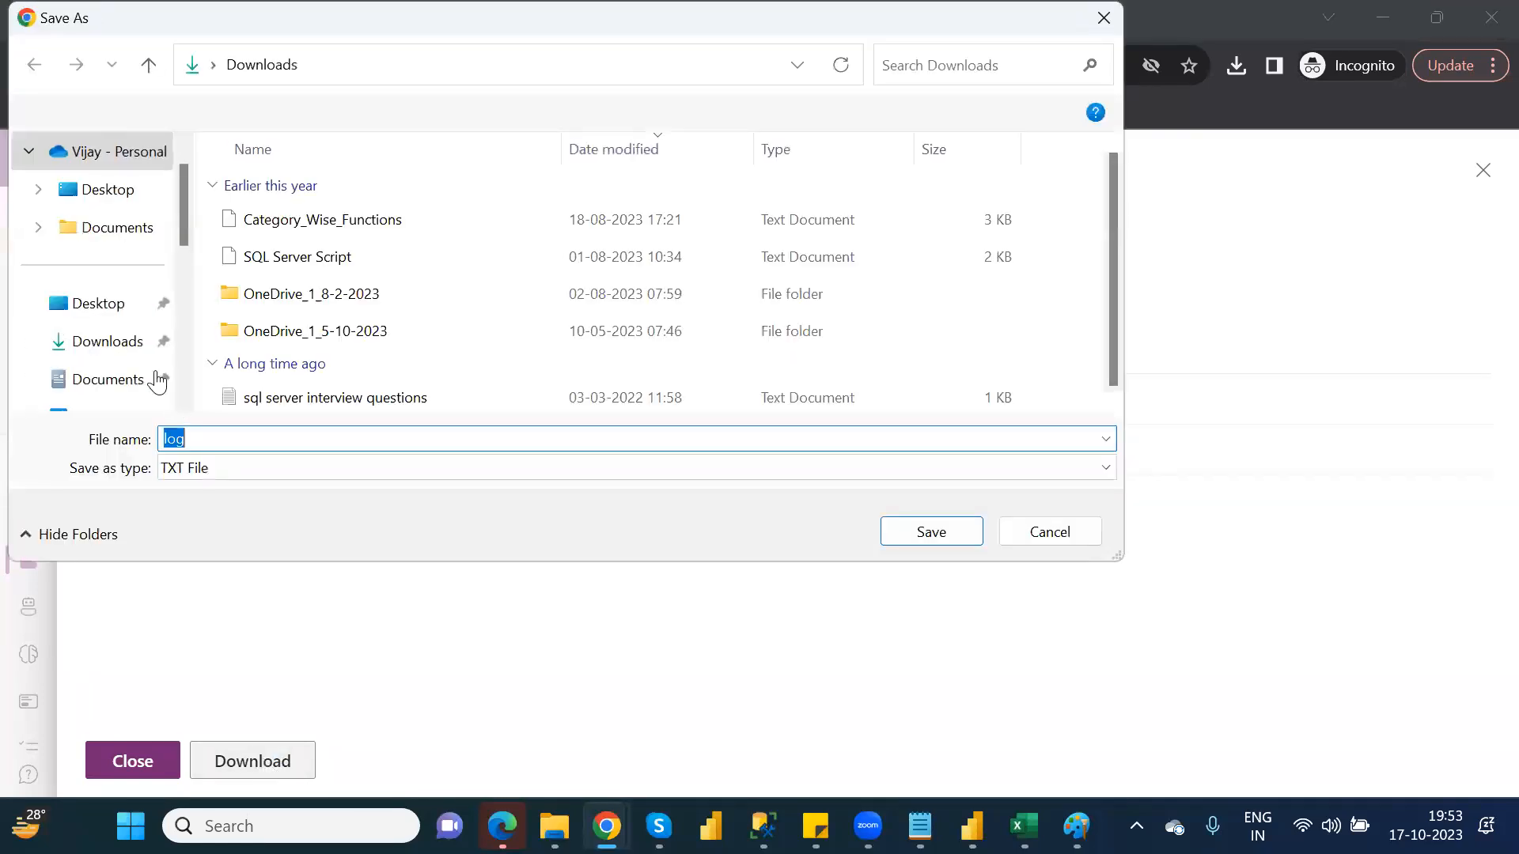
pyautogui.click(114, 341)
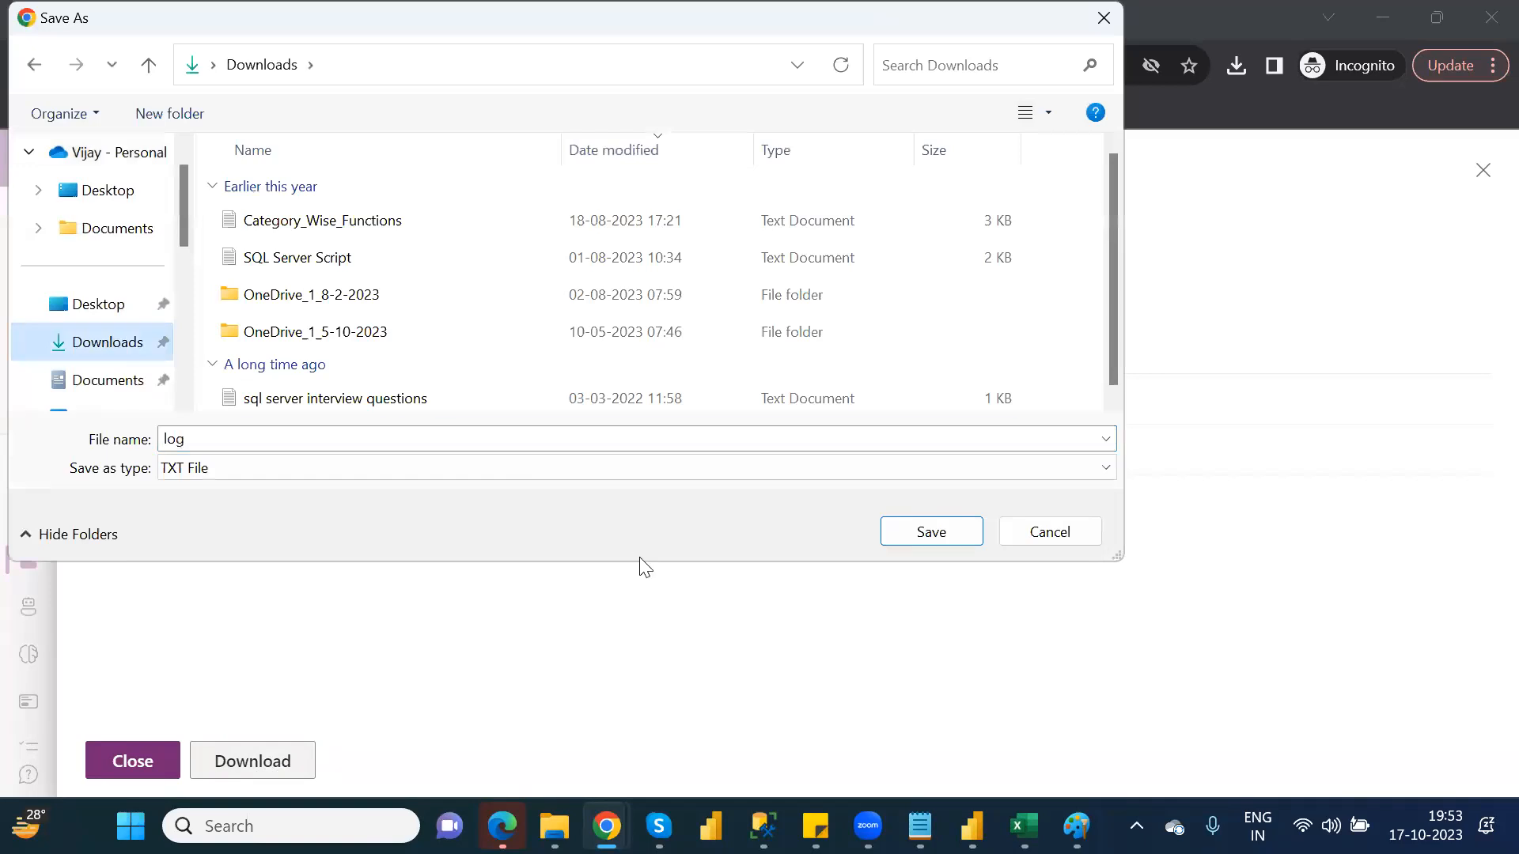
pyautogui.click(952, 528)
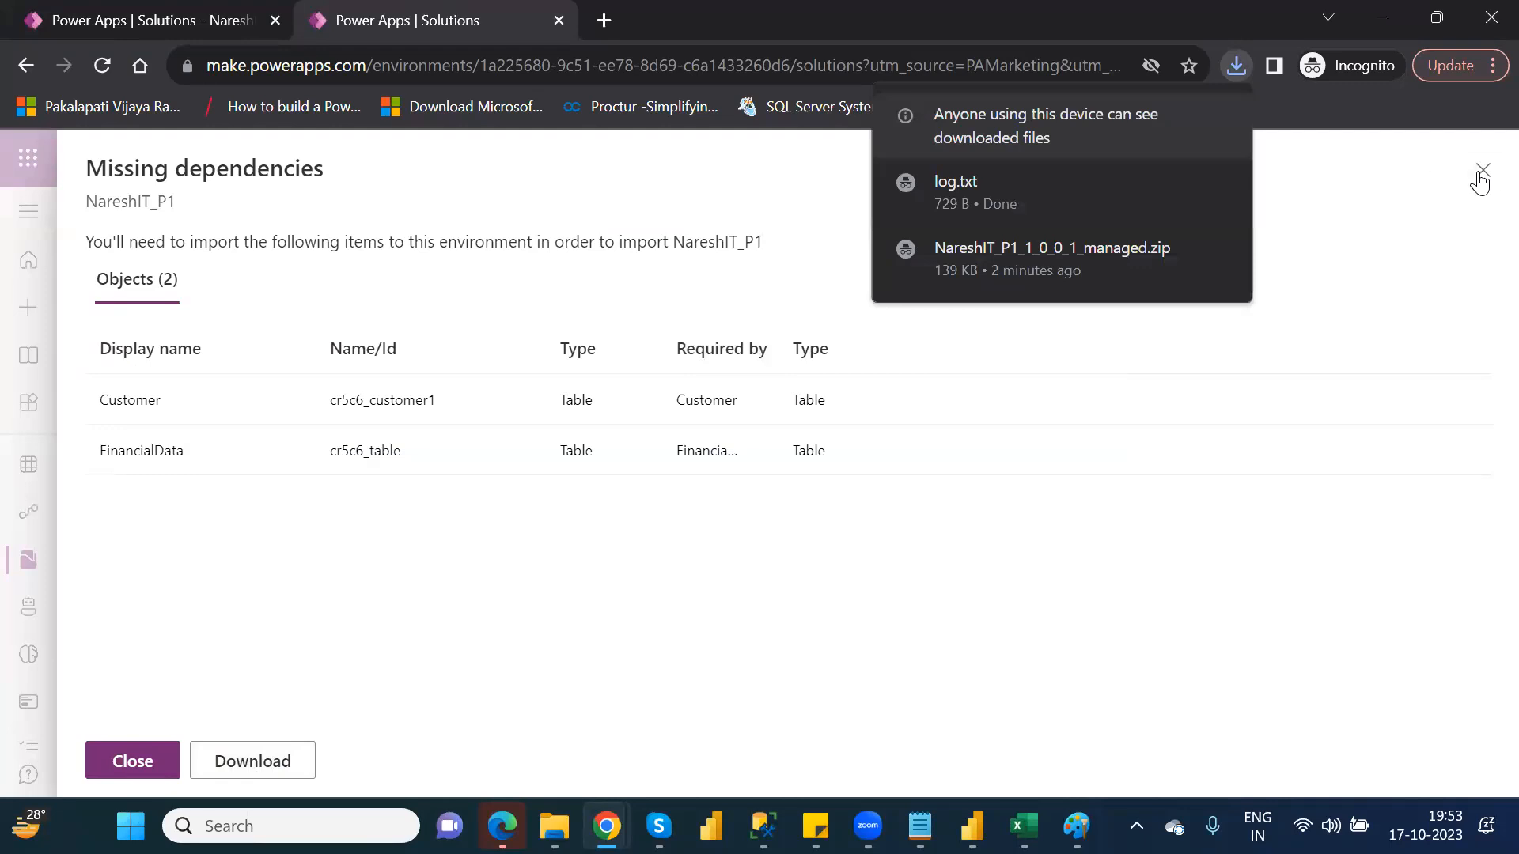
pyautogui.click(135, 767)
pyautogui.click(1461, 171)
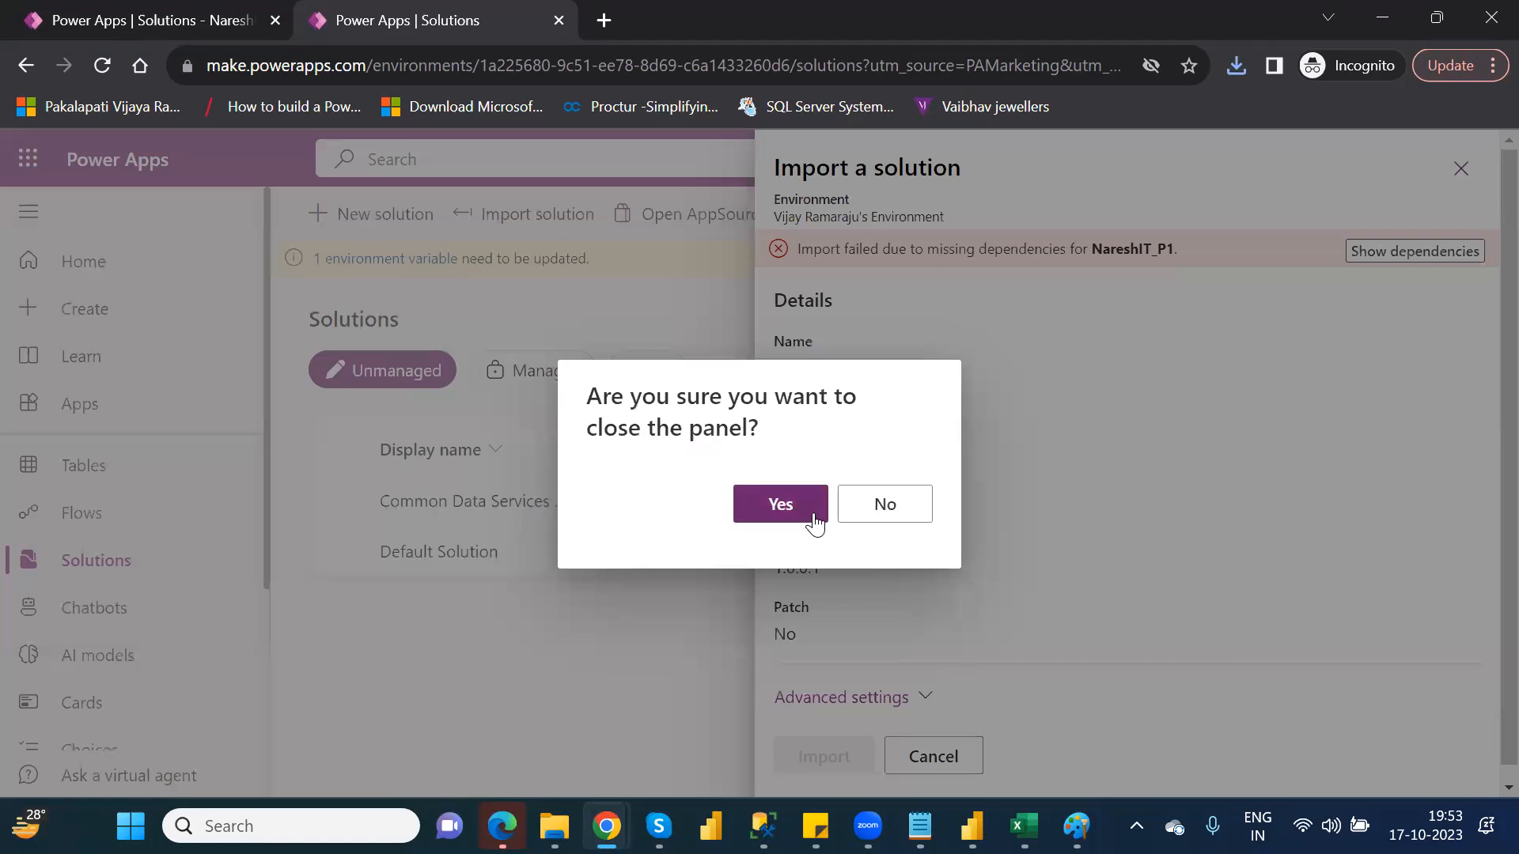
pyautogui.click(814, 520)
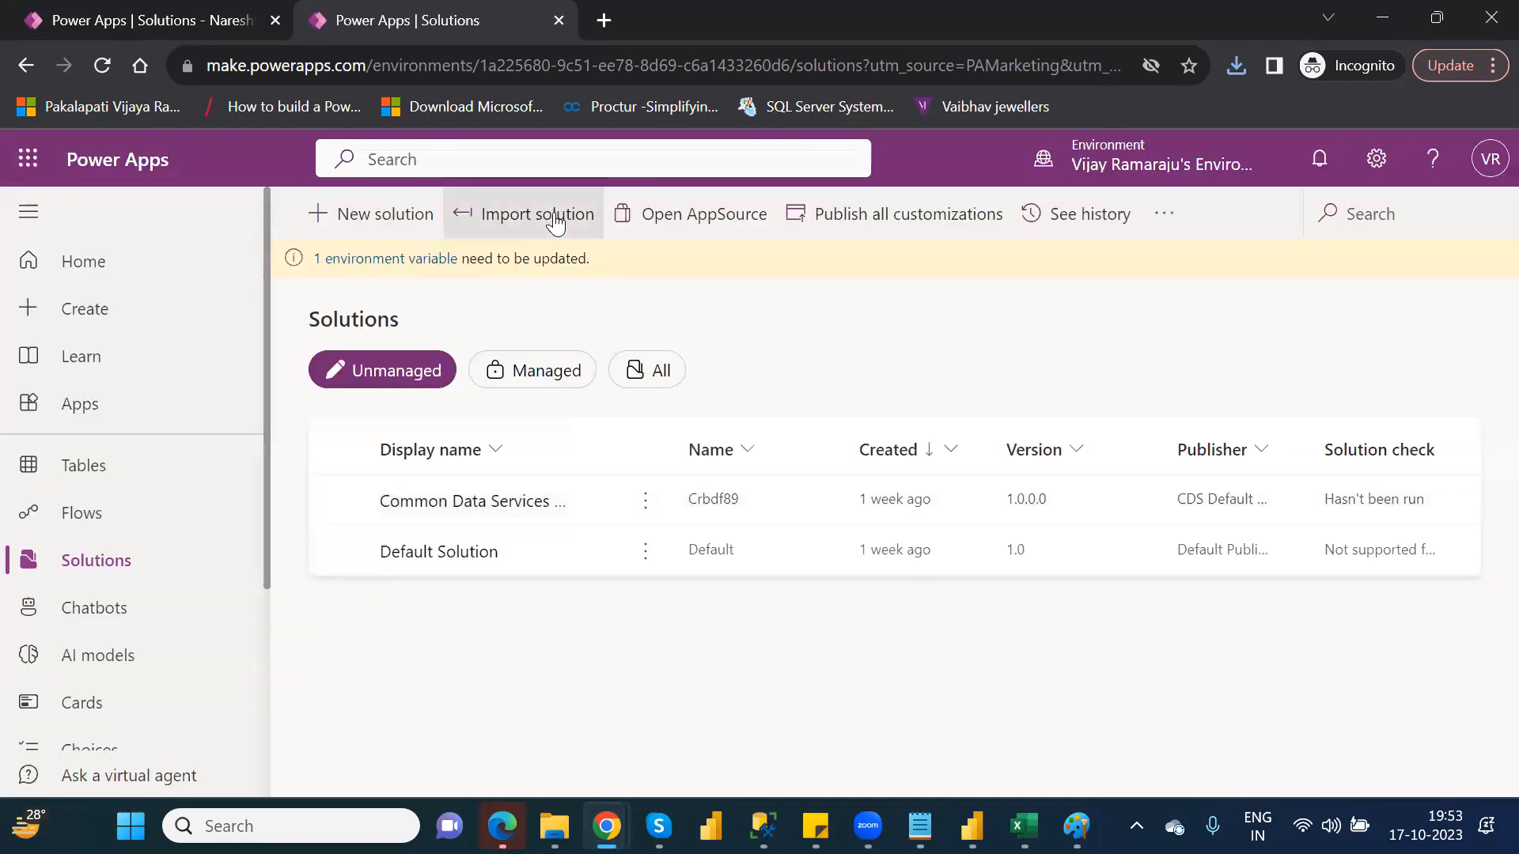
# Retry importing the NareshIT_P1_1_0_0_1_managed zip, review its missing dependencies, and close the import panel
pyautogui.click(556, 225)
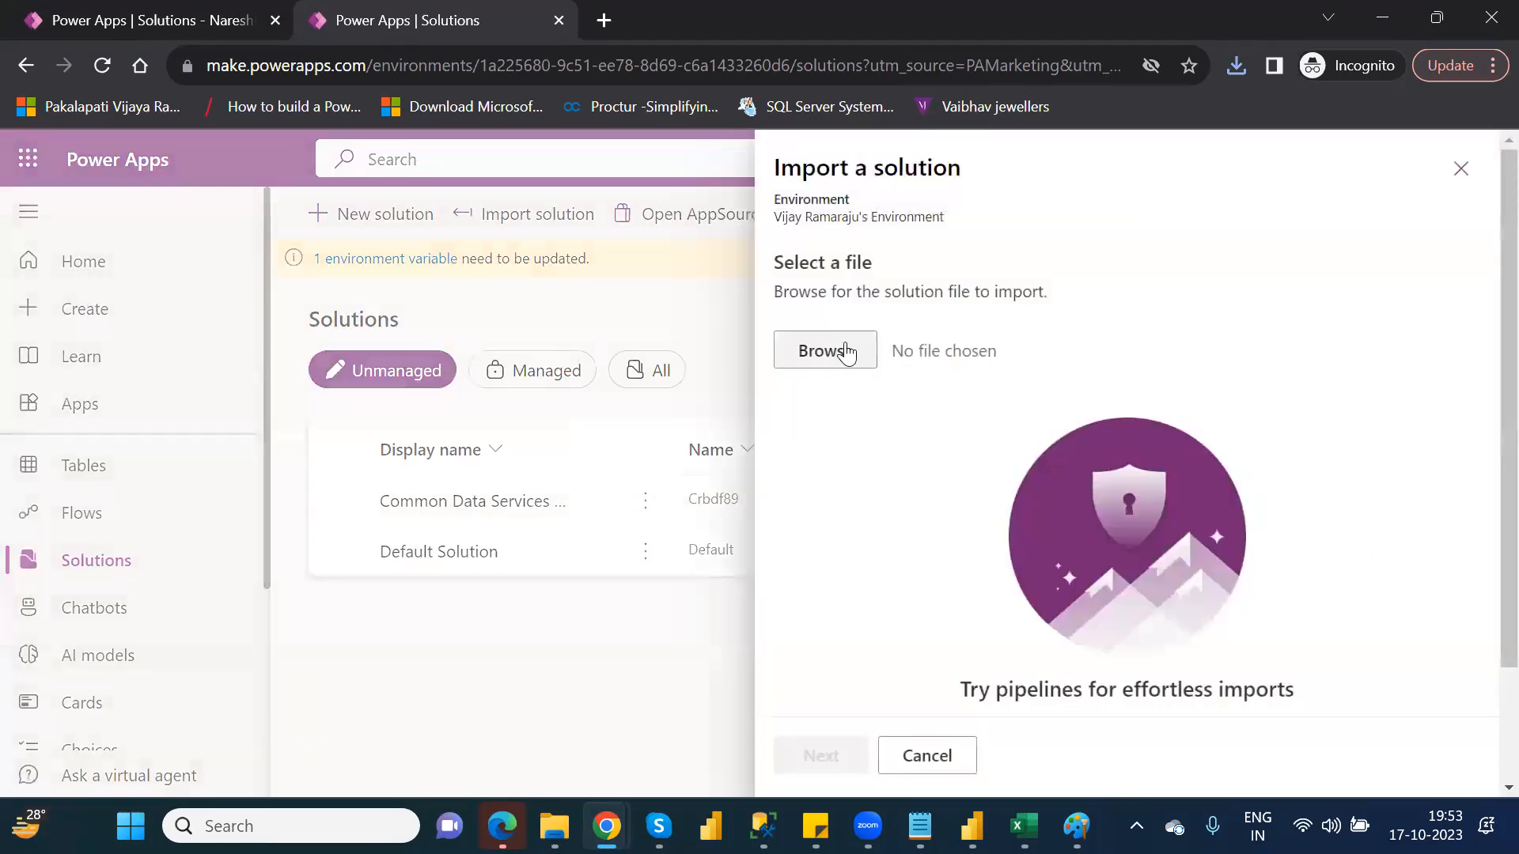
pyautogui.click(846, 348)
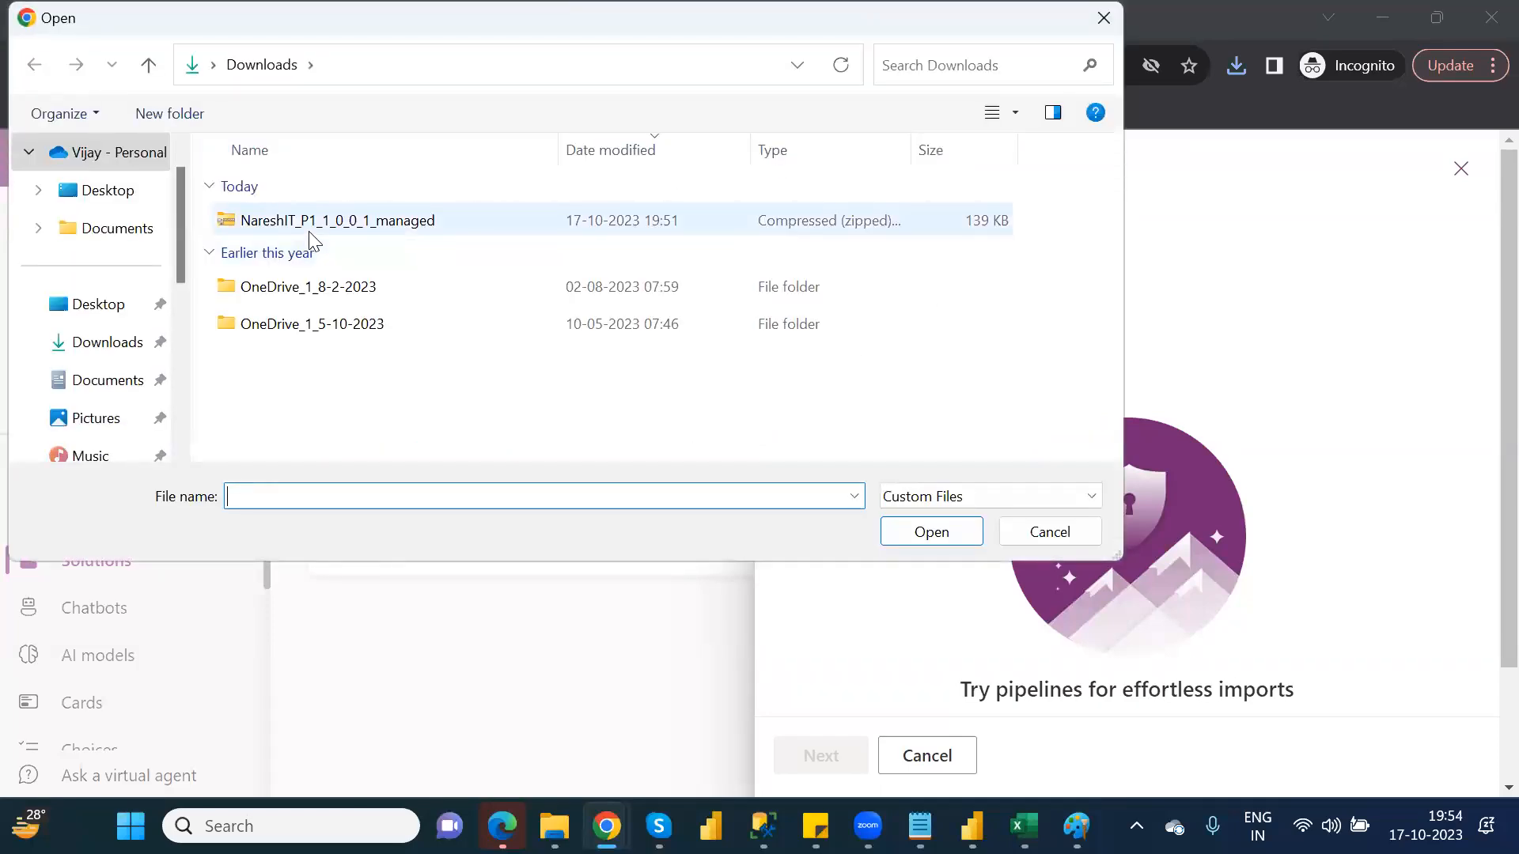
pyautogui.doubleClick(308, 231)
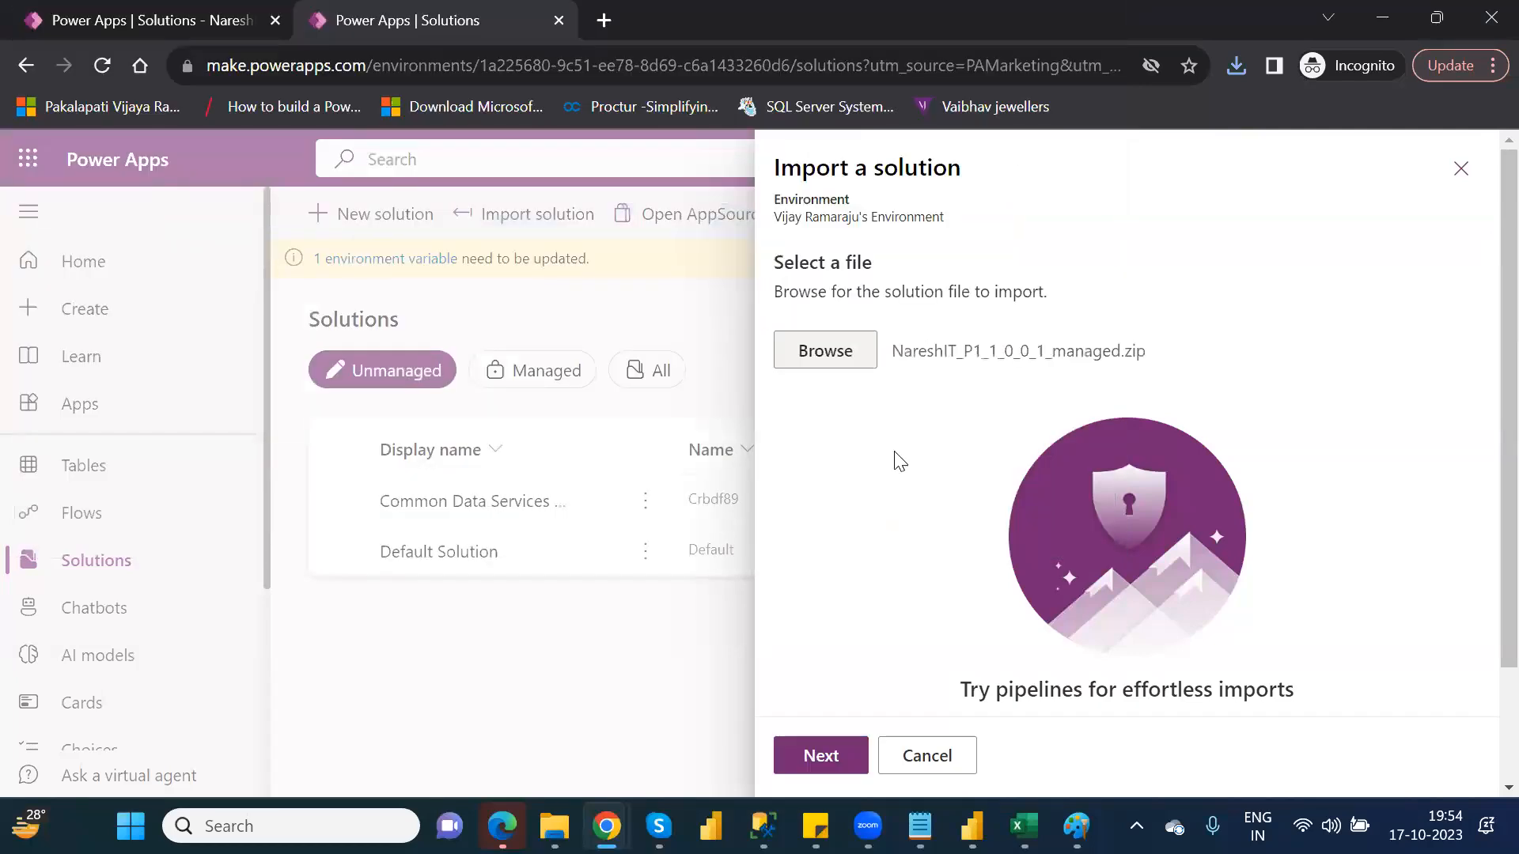
pyautogui.click(820, 758)
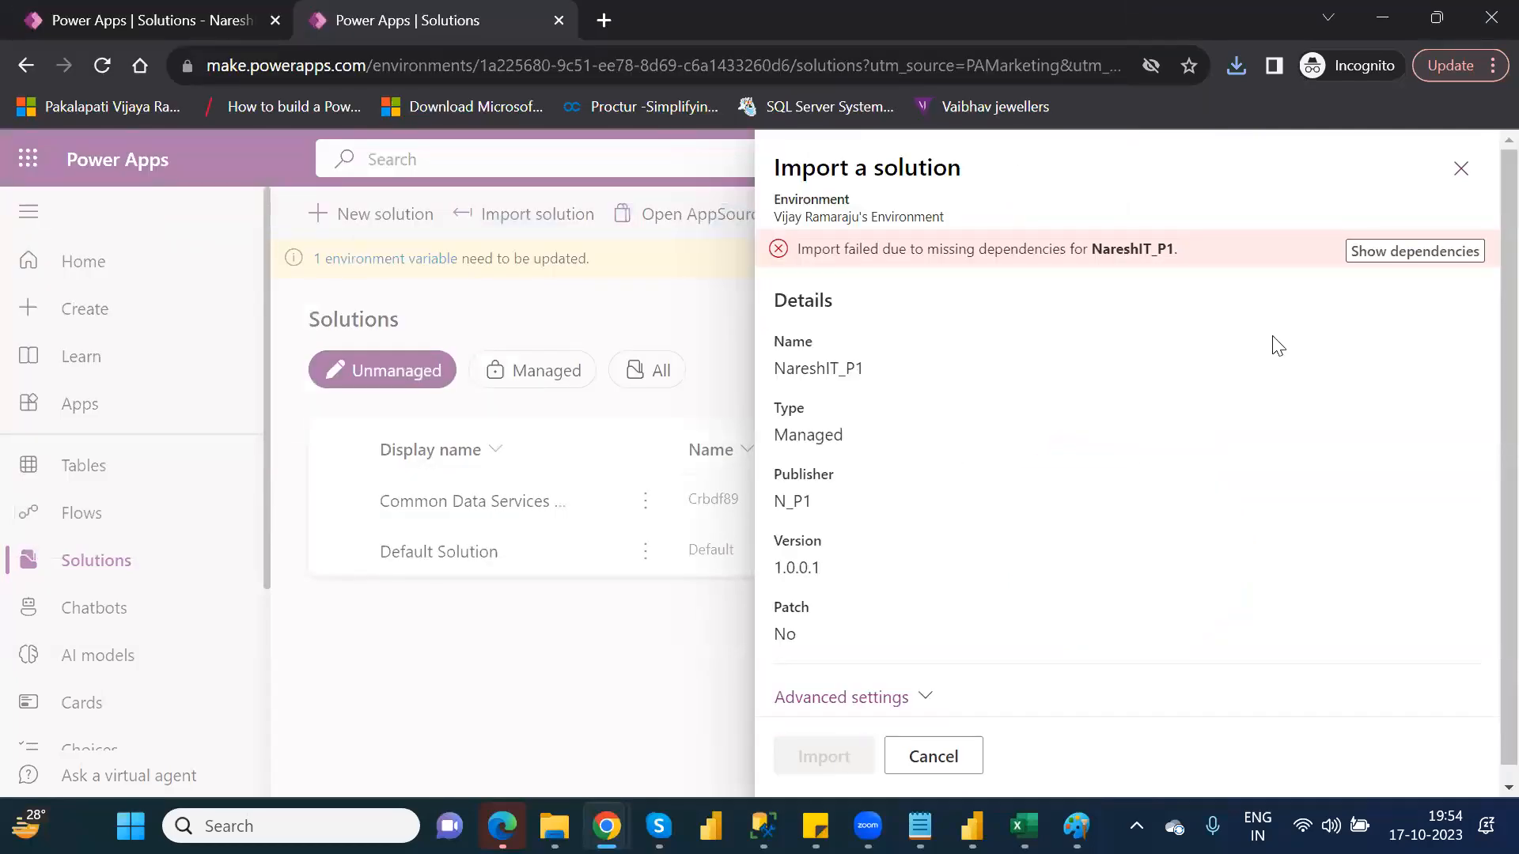
pyautogui.click(1392, 253)
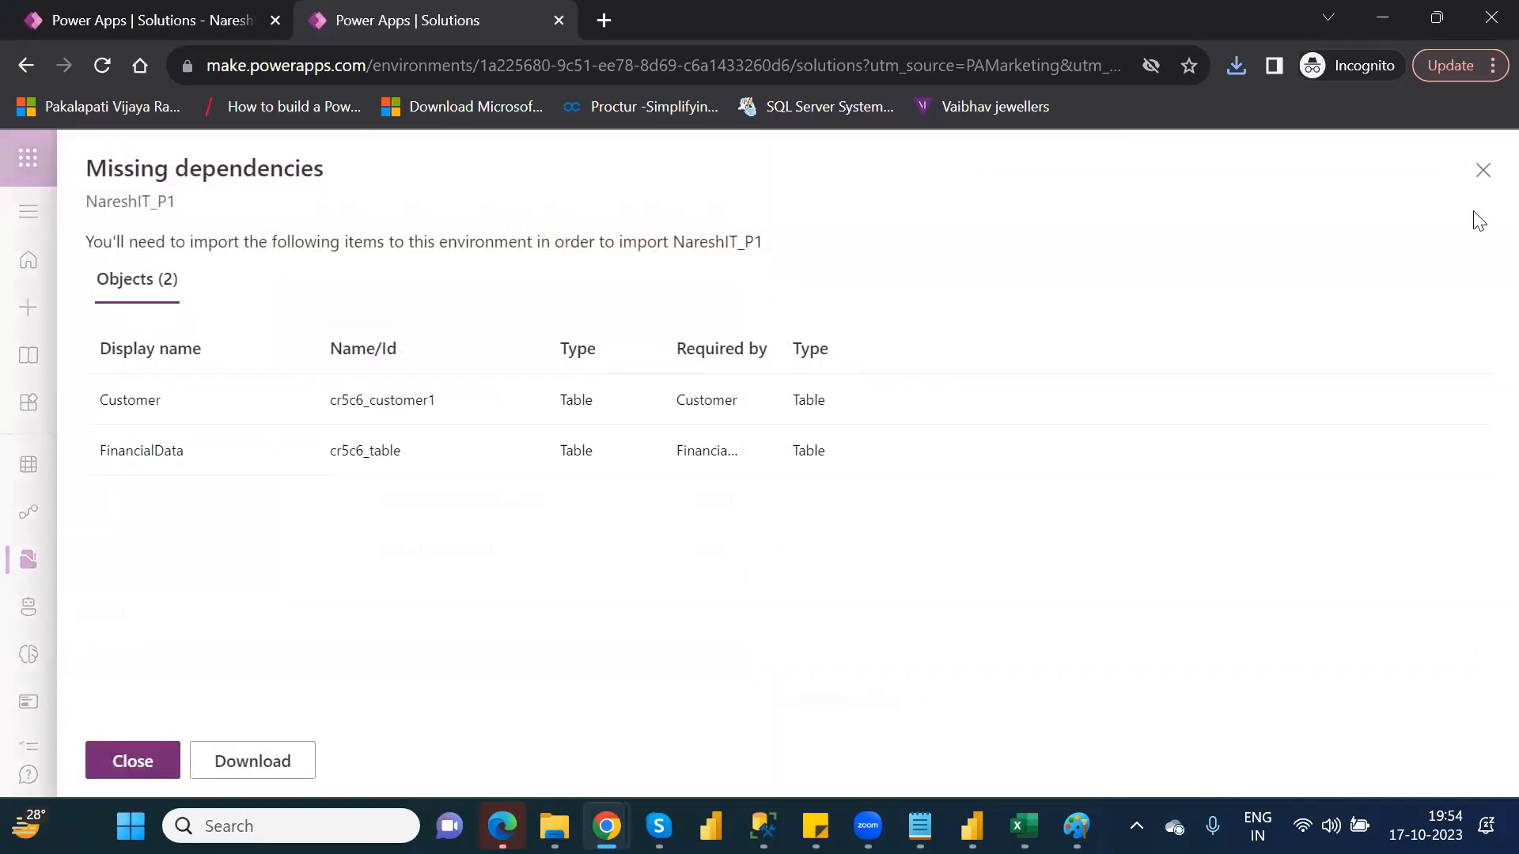
pyautogui.click(1482, 170)
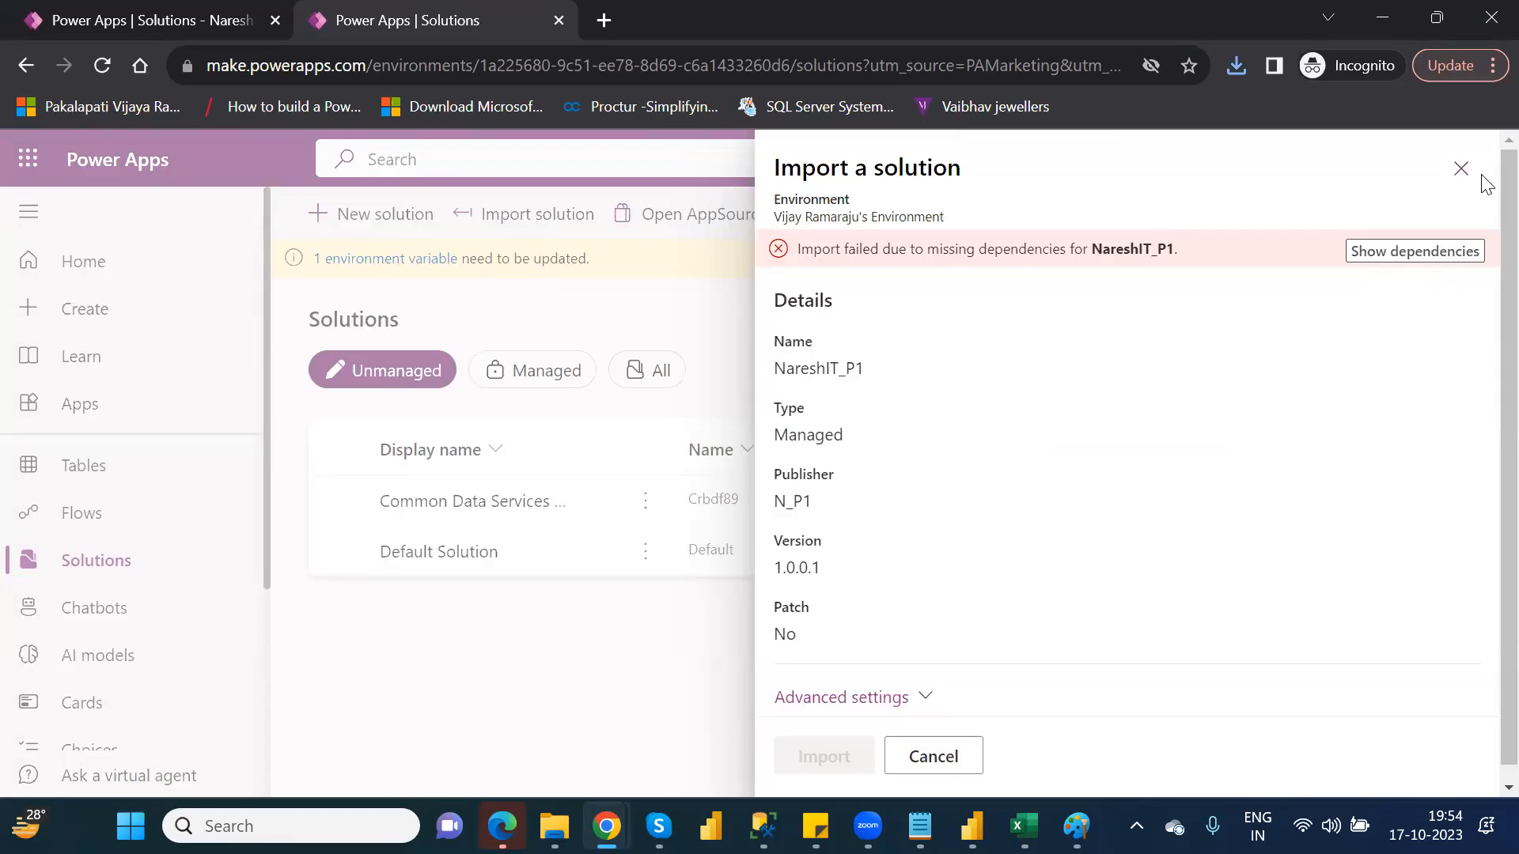
pyautogui.click(1461, 168)
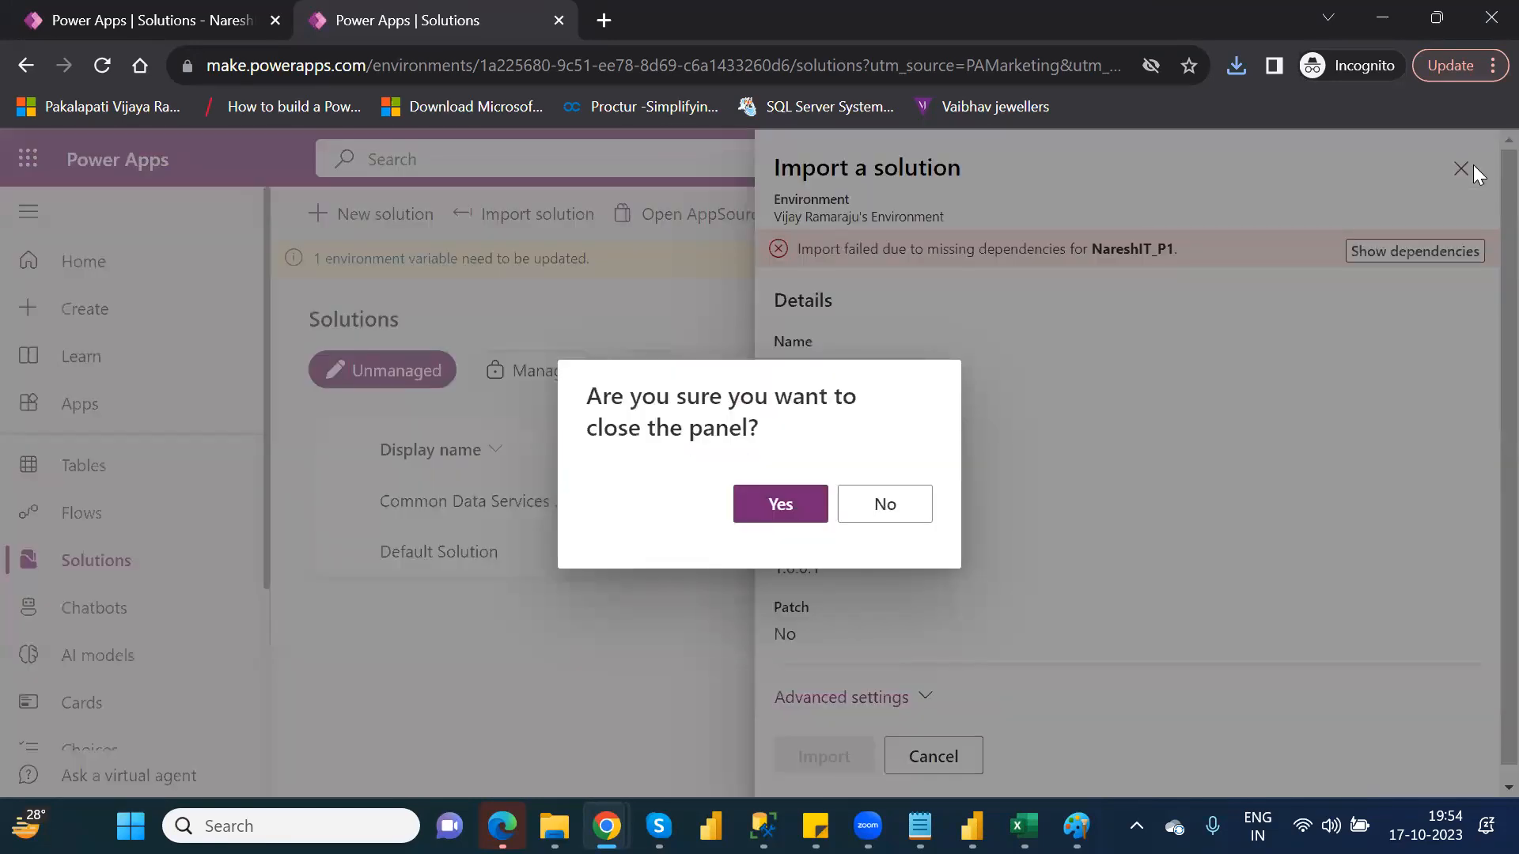
pyautogui.click(770, 508)
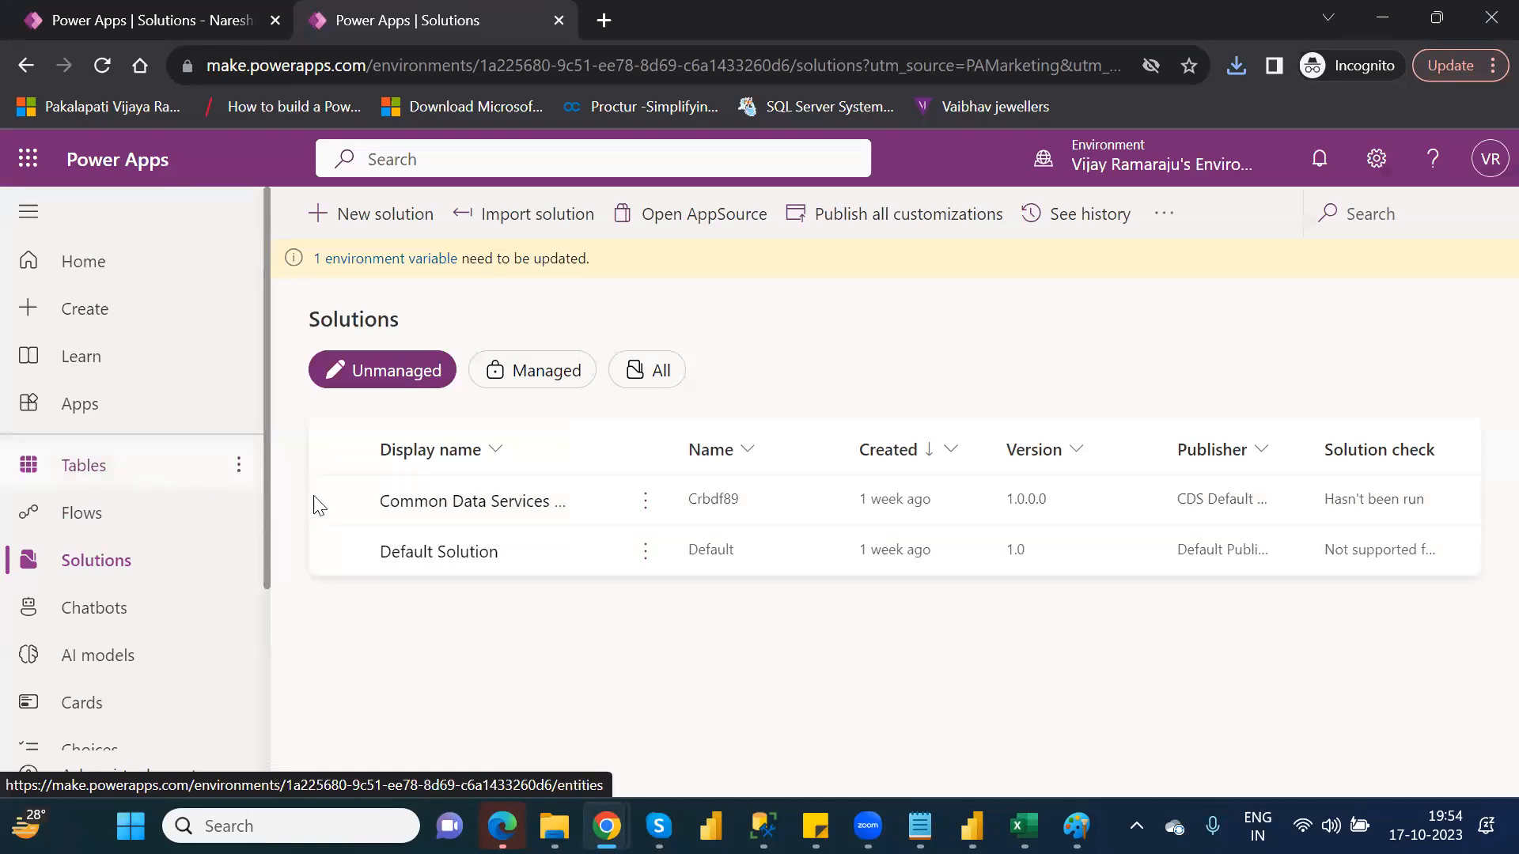
# Try to import the log text file as a solution with all file types shown, then cancel the import
pyautogui.click(555, 217)
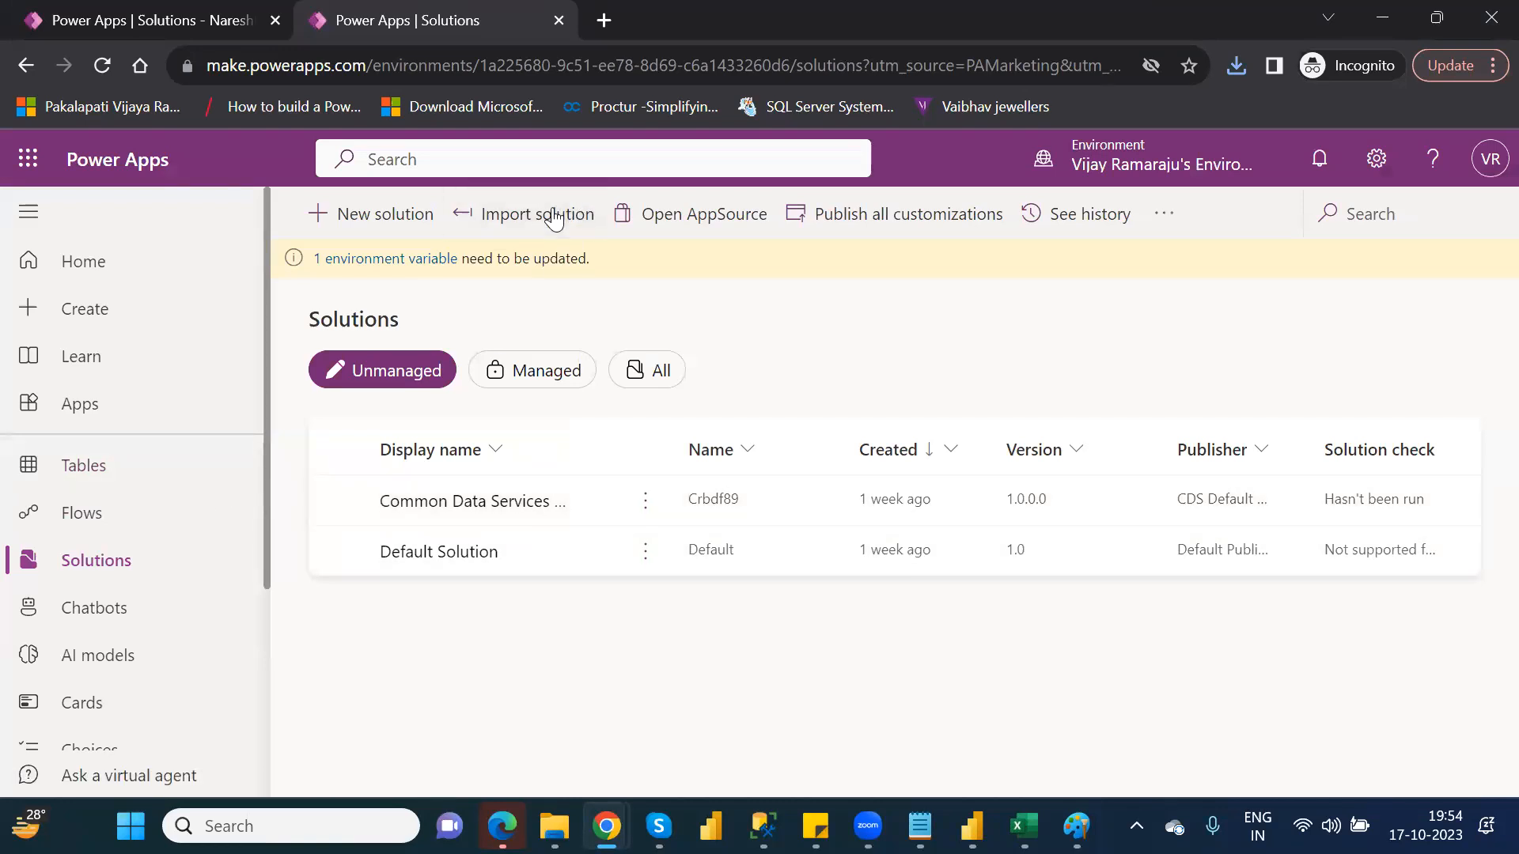
pyautogui.click(848, 358)
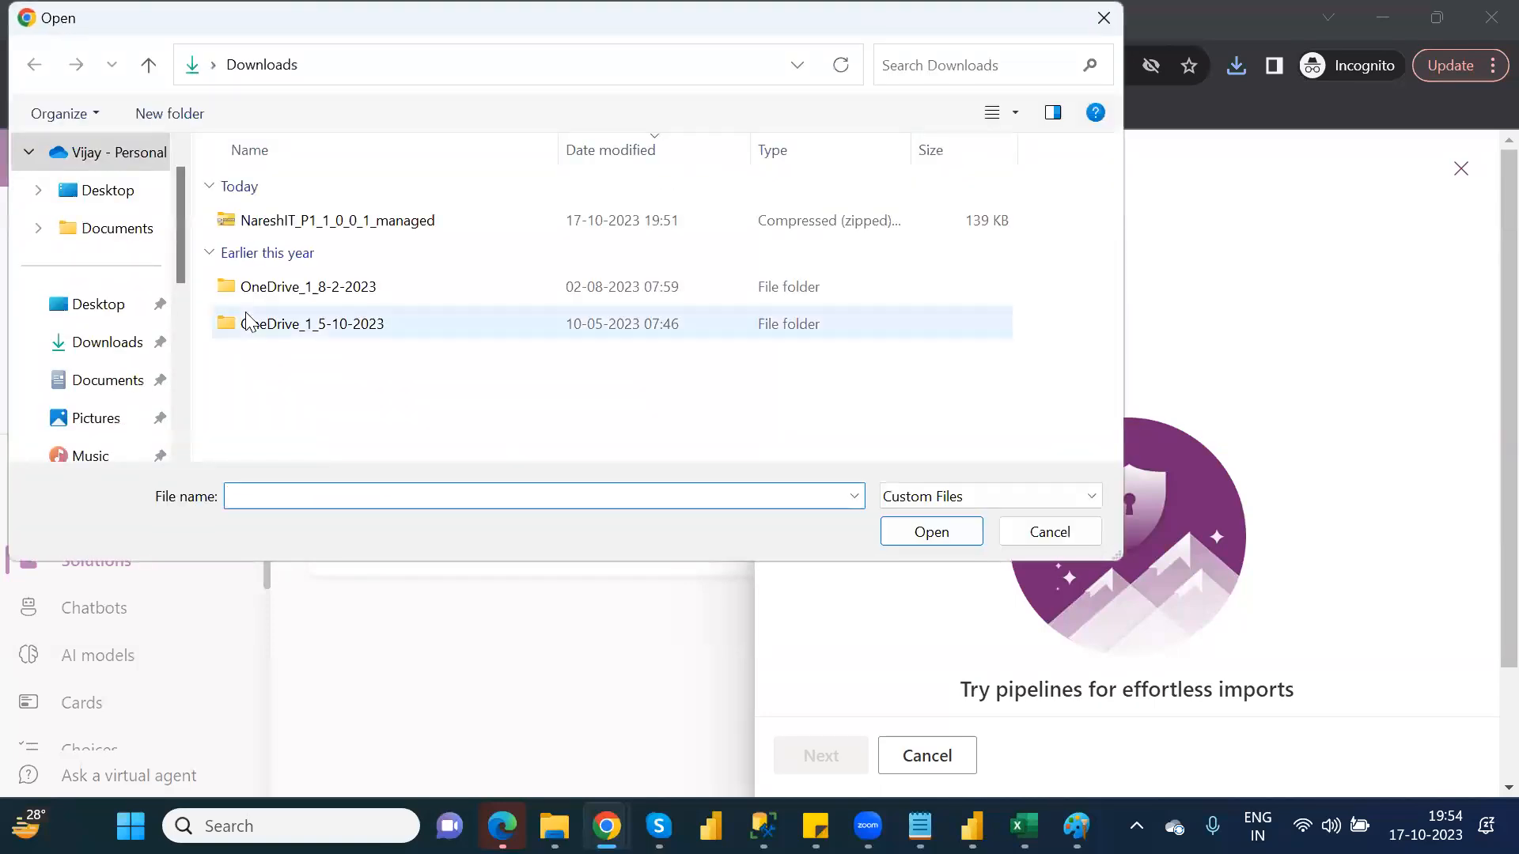
pyautogui.click(1004, 490)
pyautogui.click(944, 539)
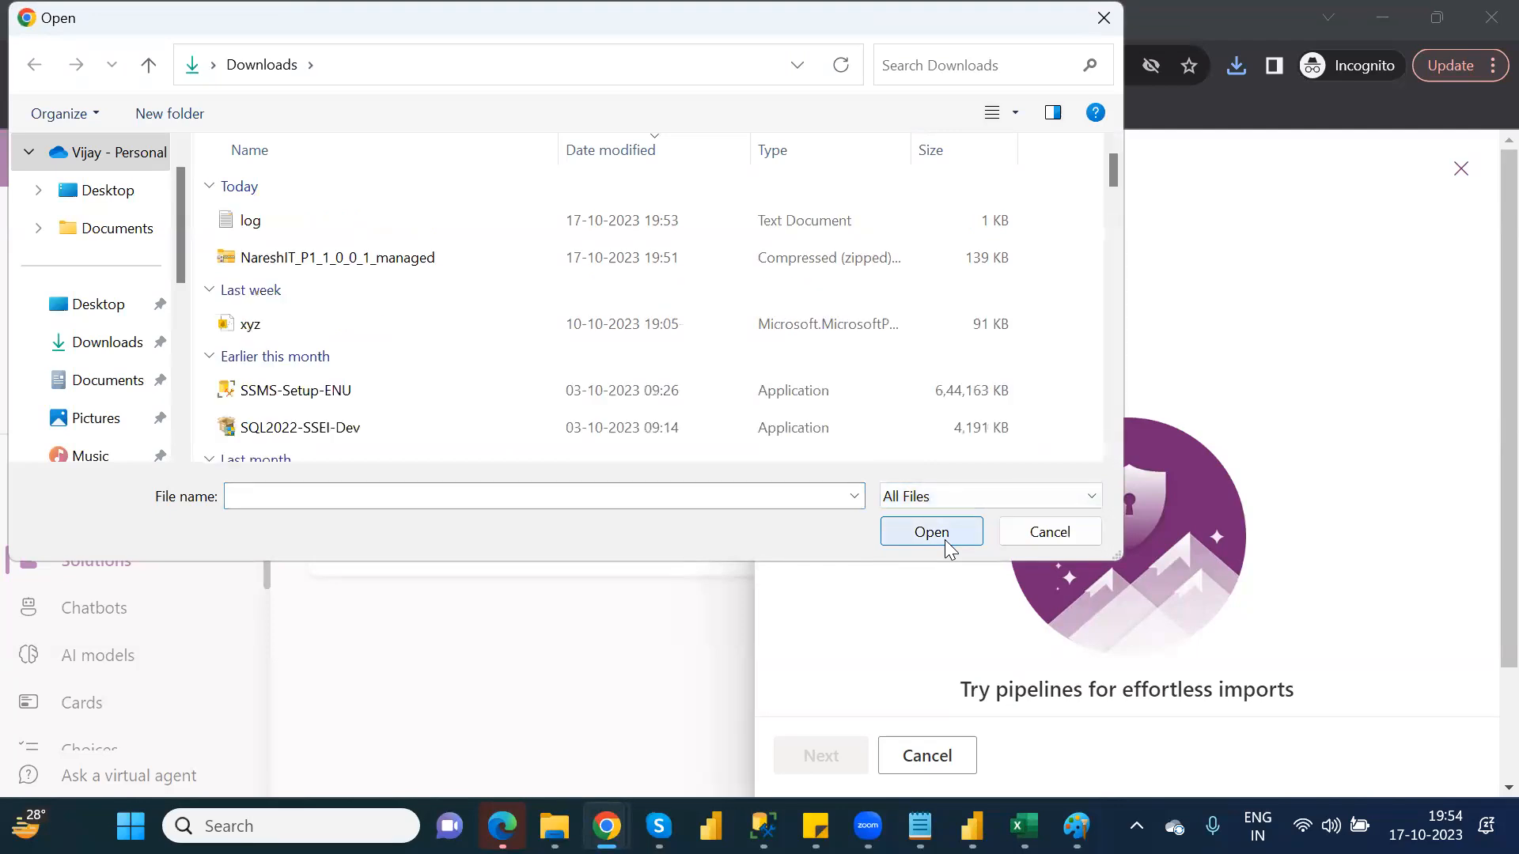
pyautogui.doubleClick(299, 236)
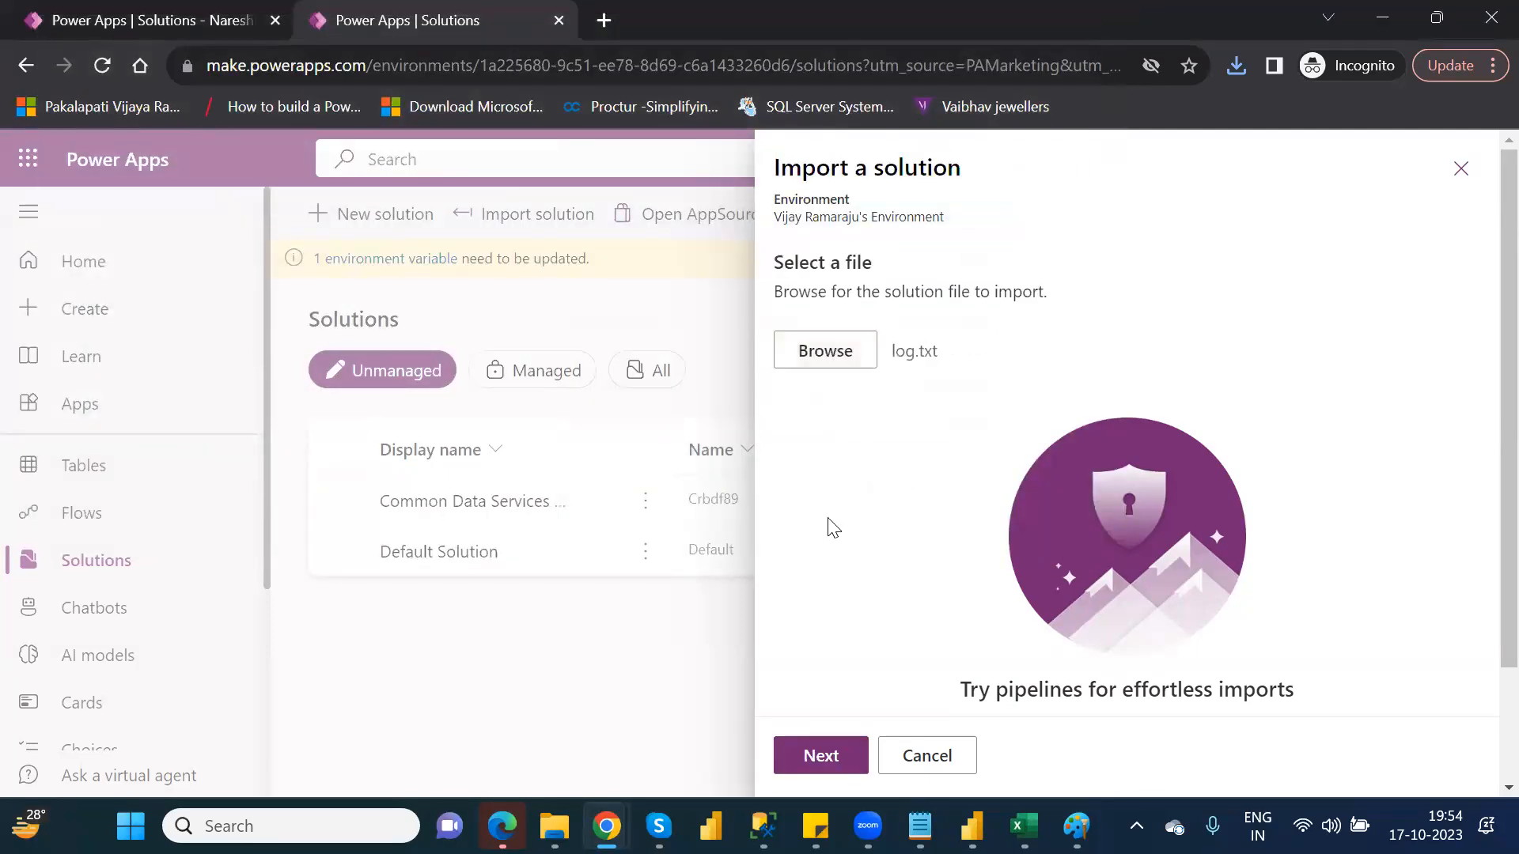
pyautogui.click(835, 761)
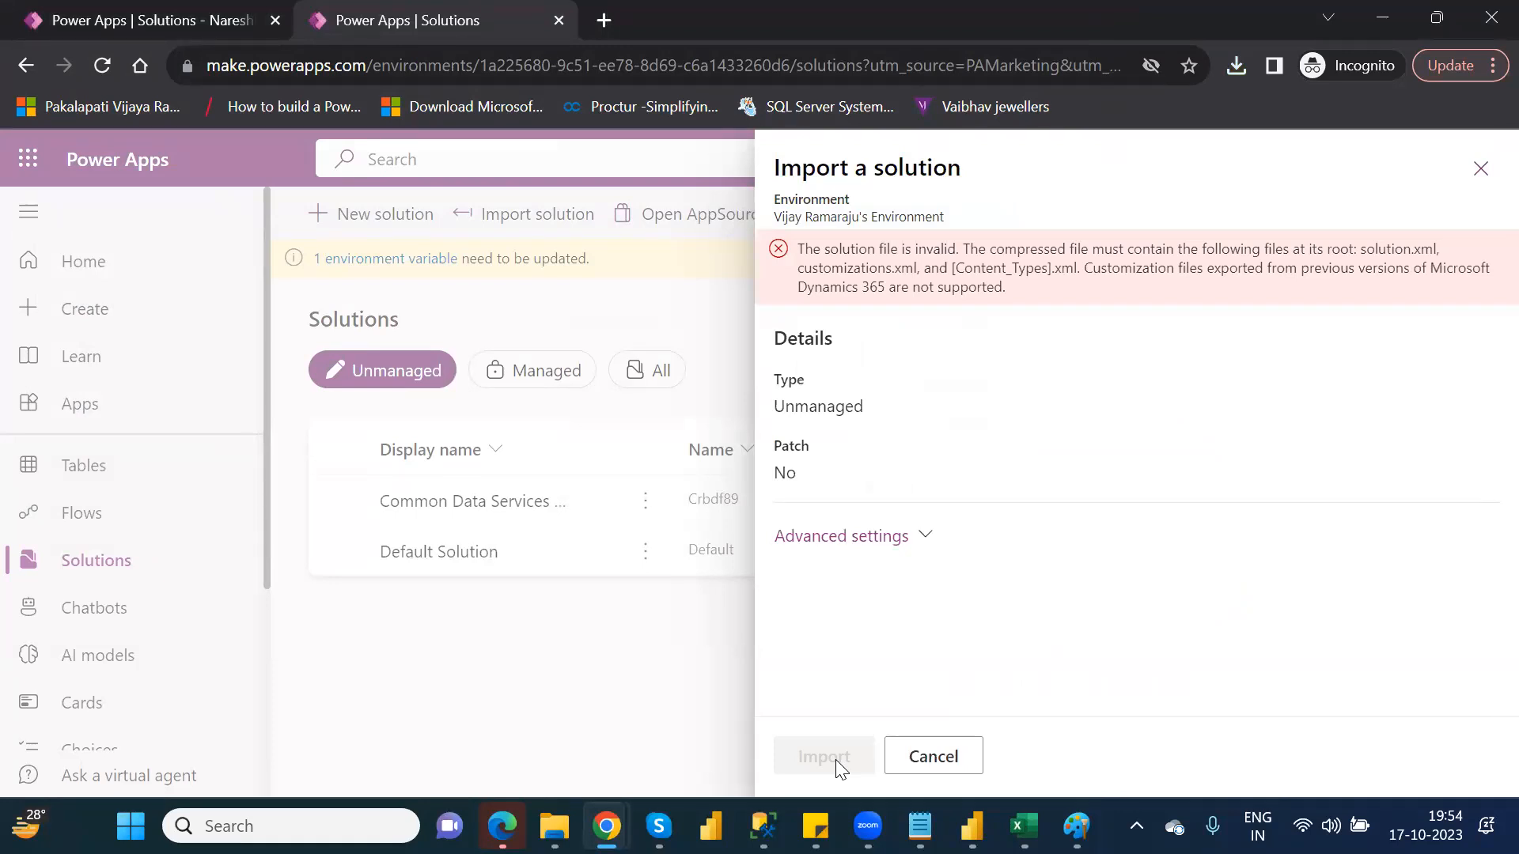
pyautogui.click(930, 761)
pyautogui.click(780, 506)
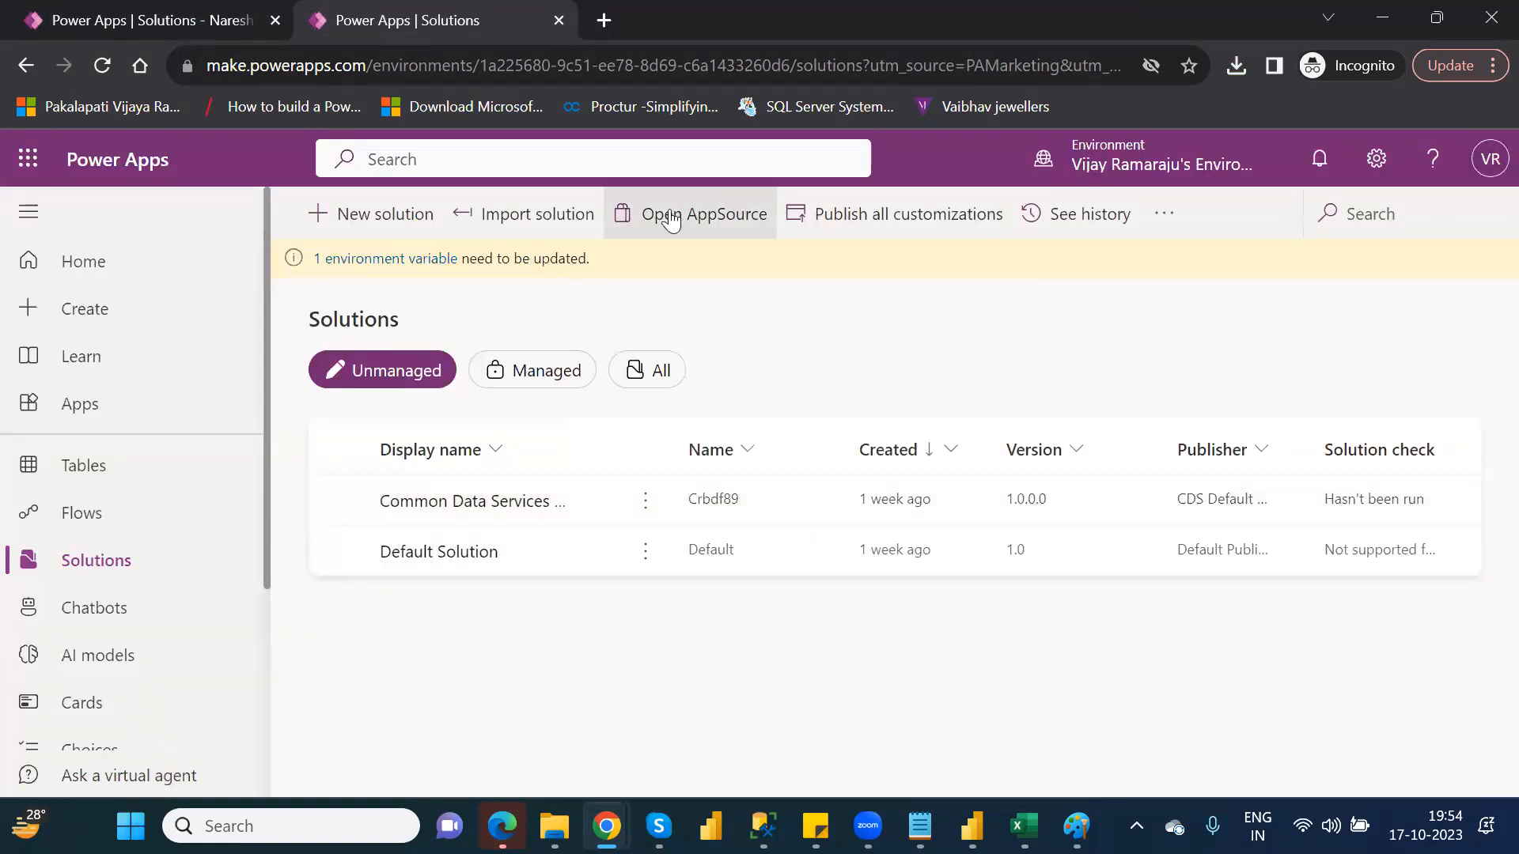
# Open the environment's tables and start creating a new blank table
pyautogui.click(101, 464)
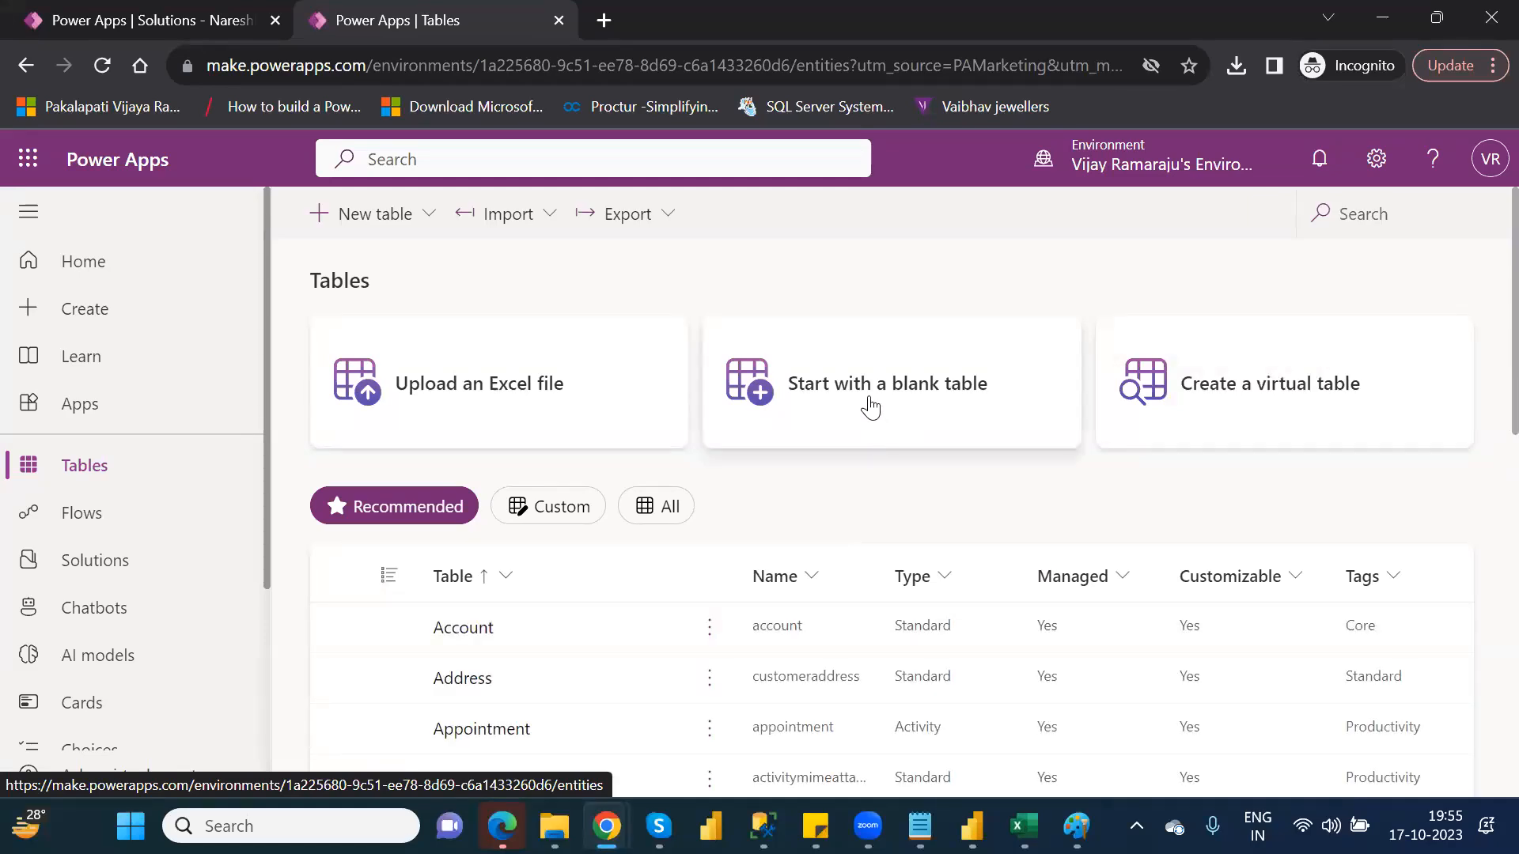
pyautogui.click(870, 406)
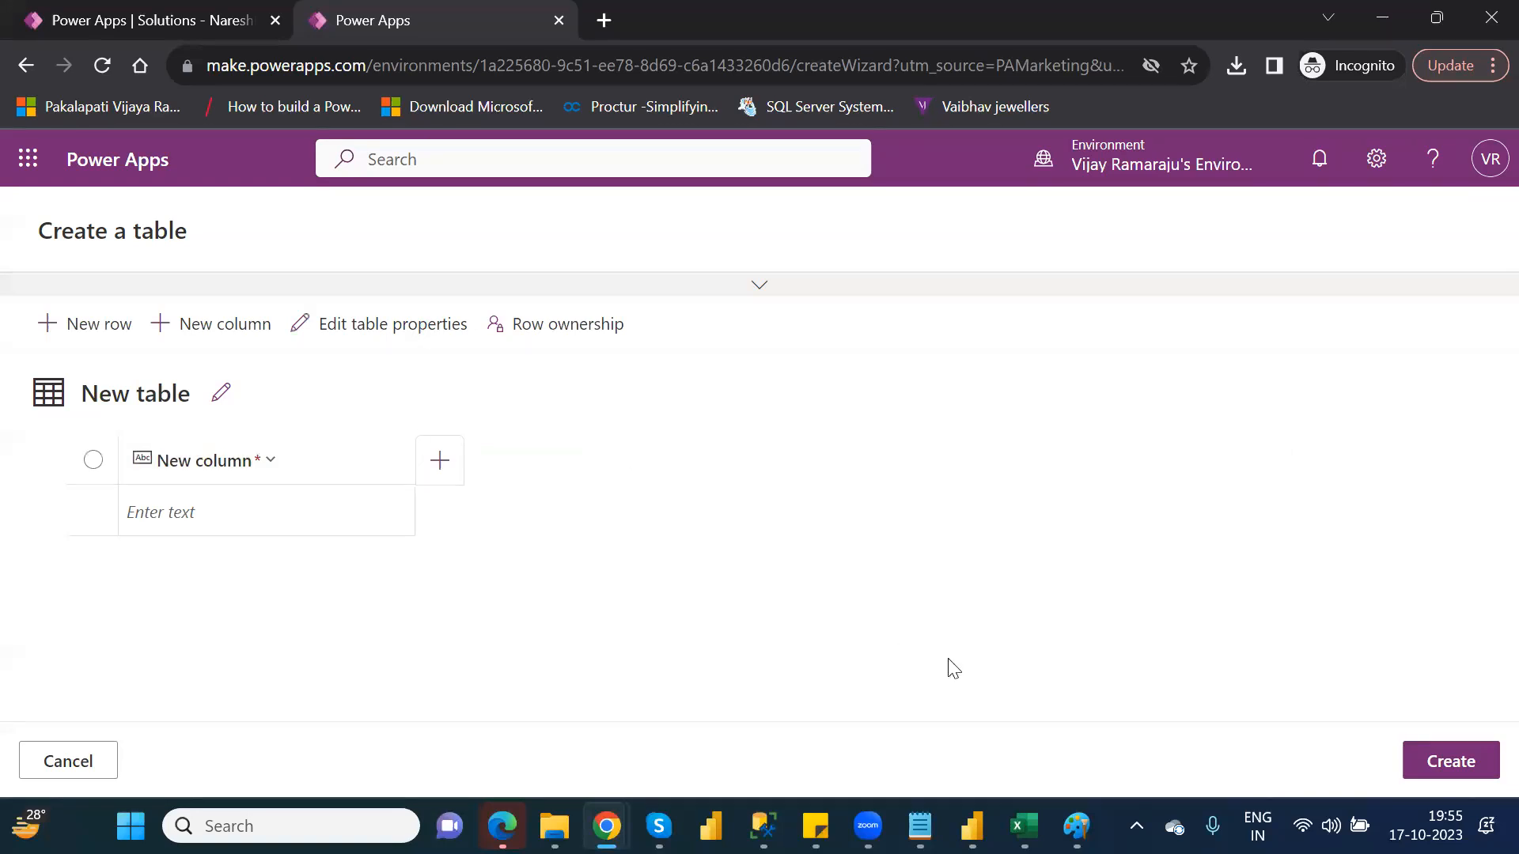
# Close the test Excel workbook without saving its changes
pyautogui.moveTo(1024, 826)
pyautogui.click(1013, 707)
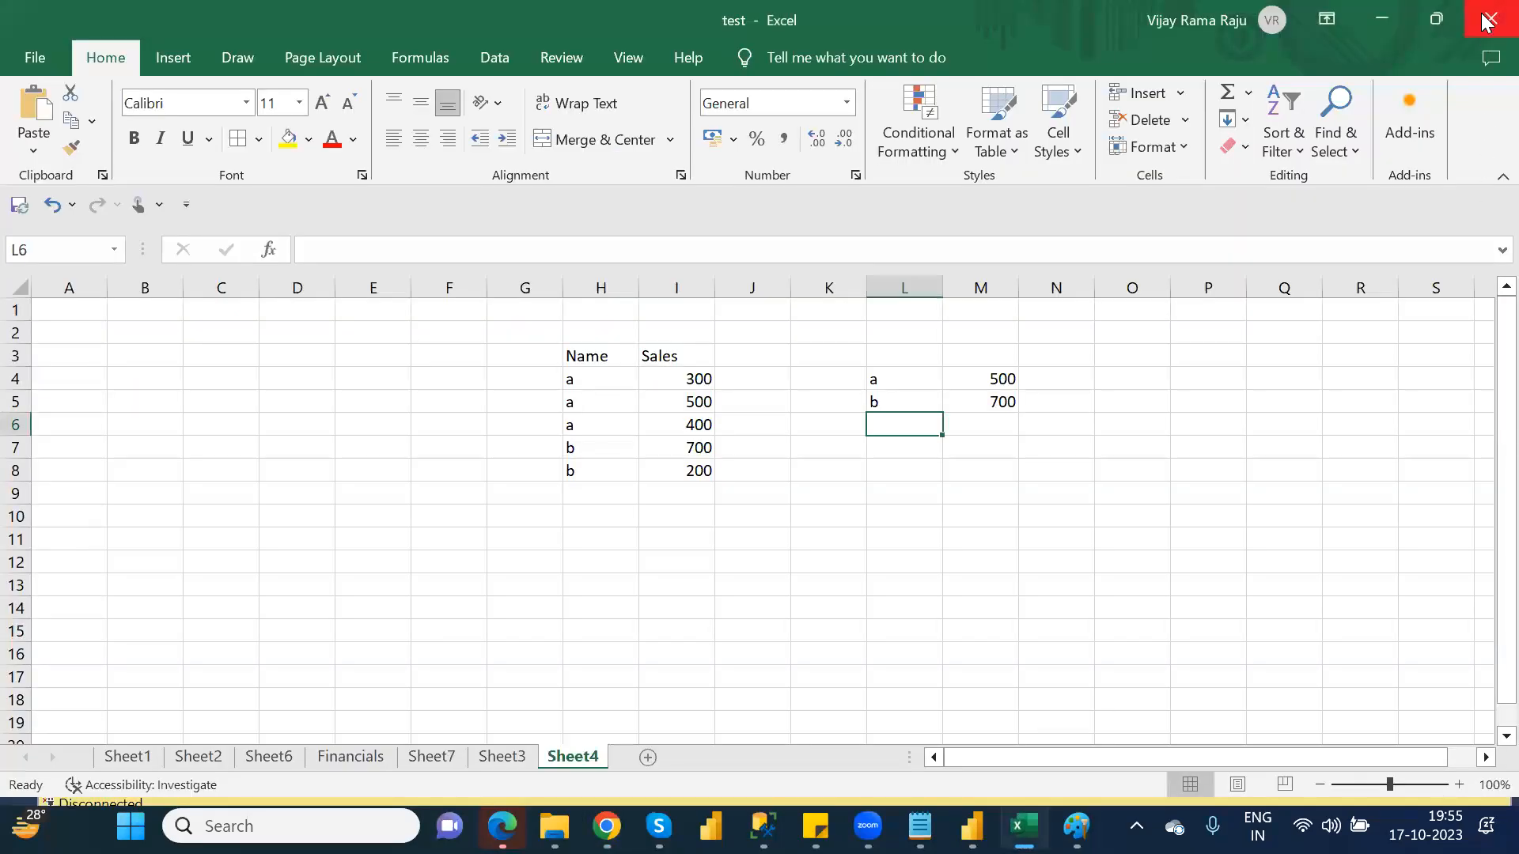
pyautogui.click(1487, 21)
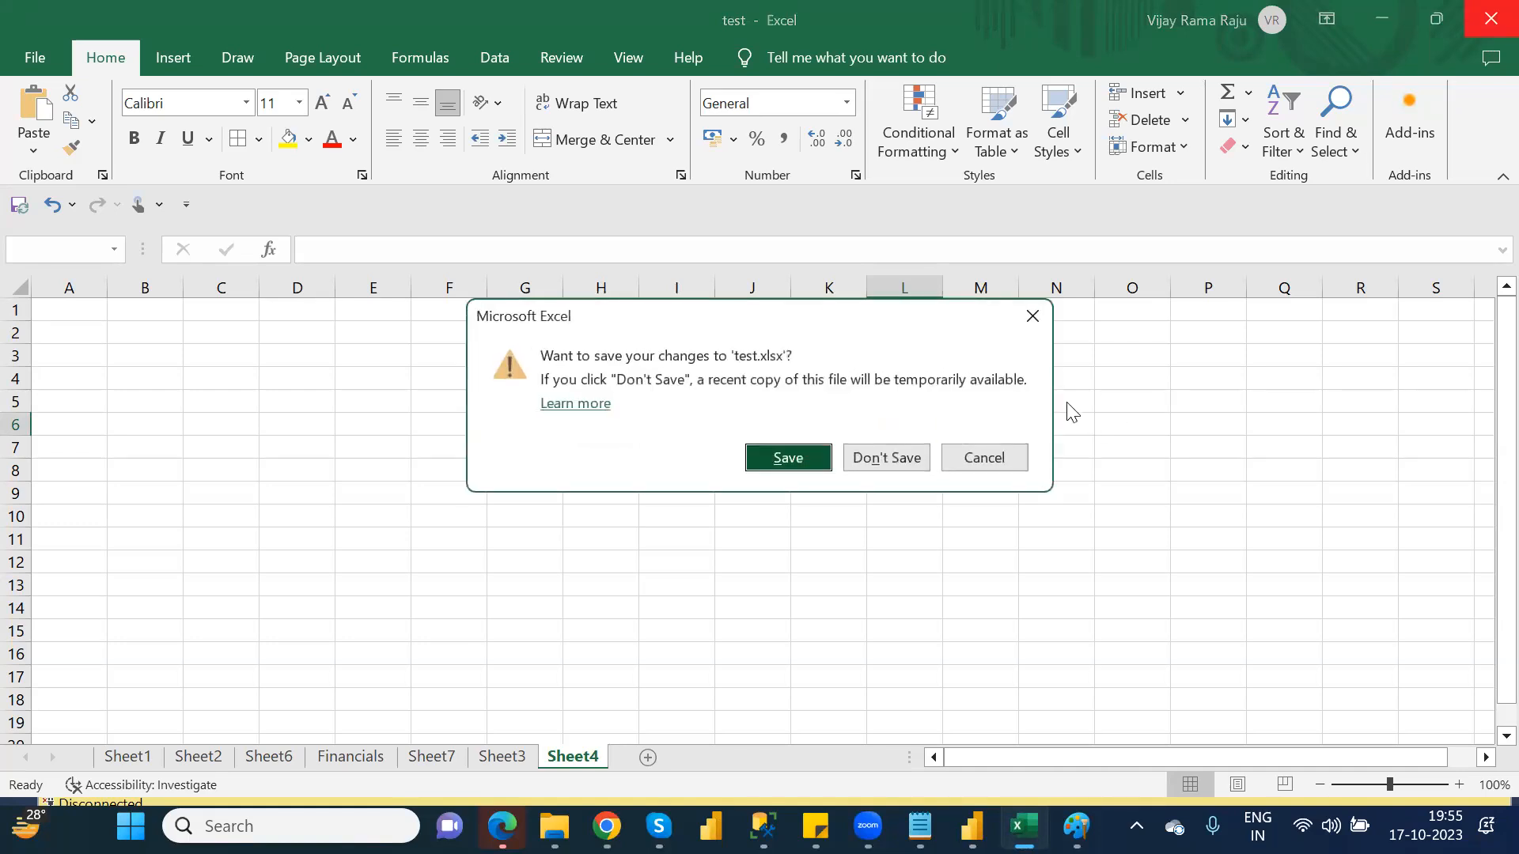
pyautogui.click(912, 459)
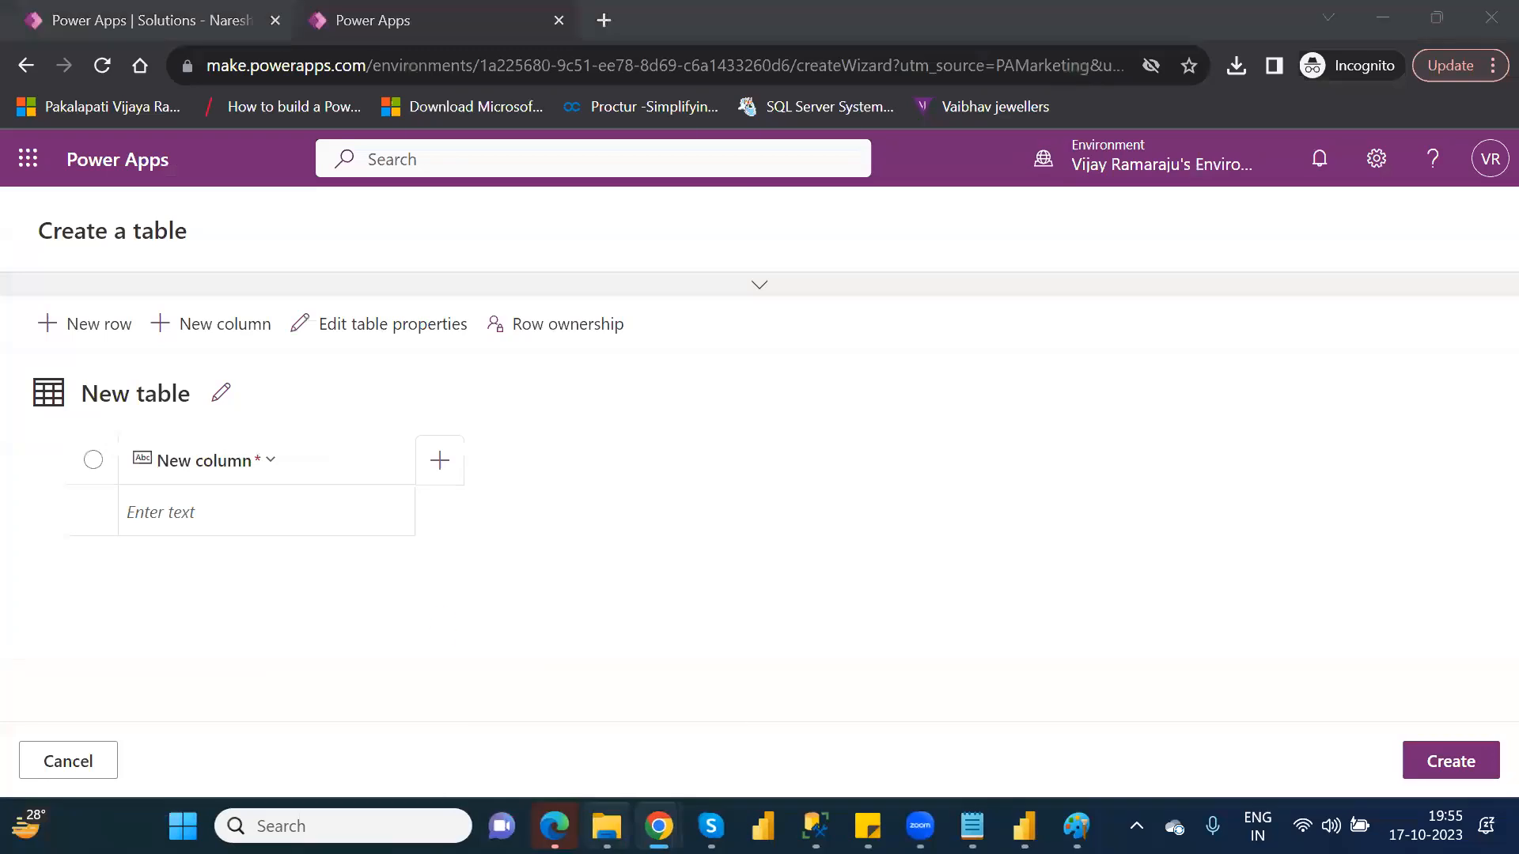
# Open File Explorer and select the Financial Data workbook in the personal OneDrive folder
pyautogui.click(606, 826)
pyautogui.click(81, 378)
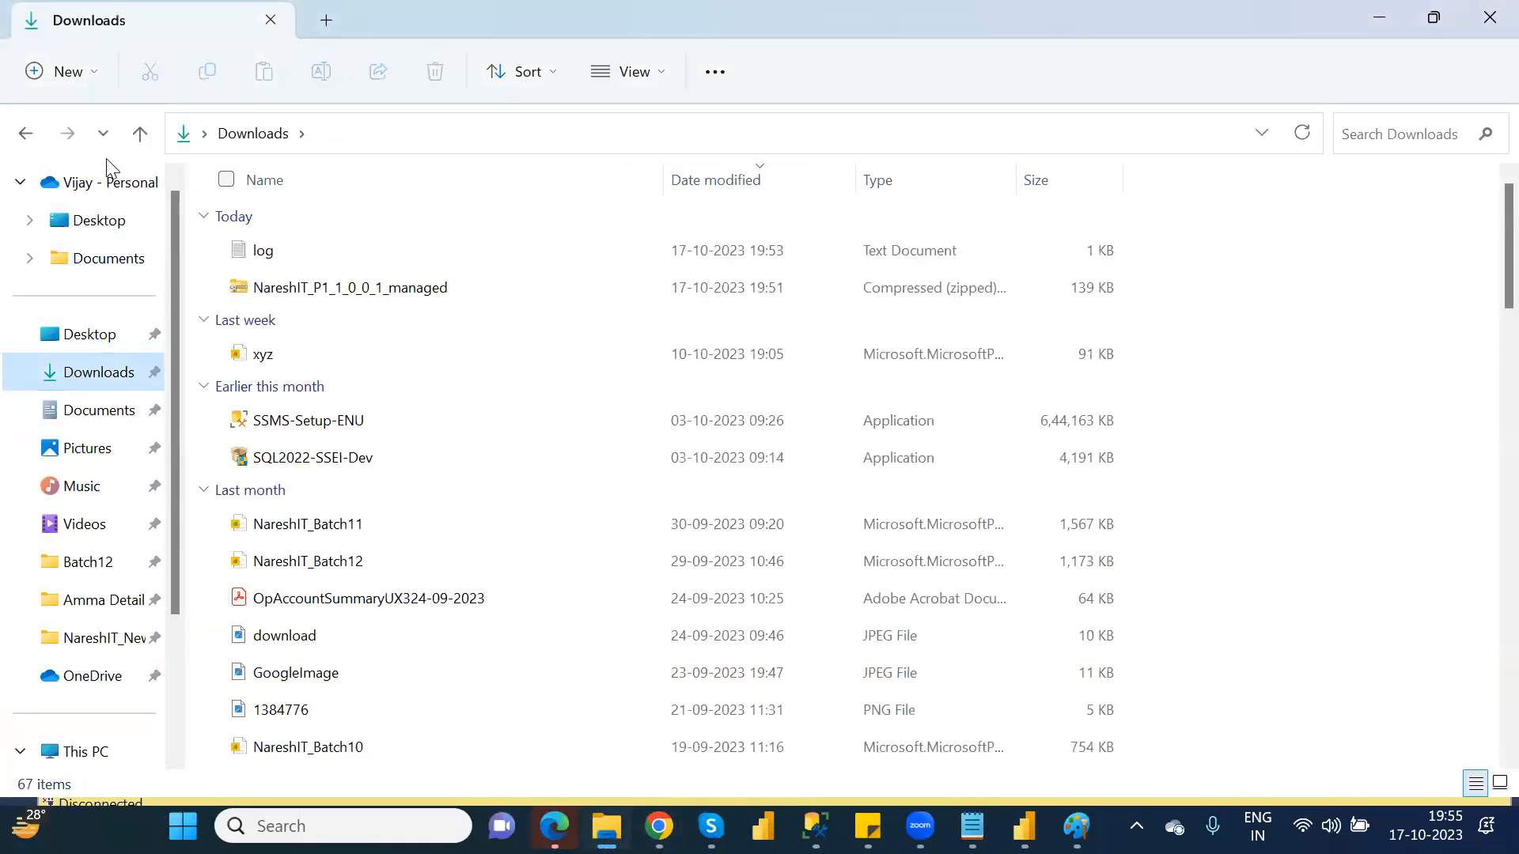
pyautogui.click(109, 183)
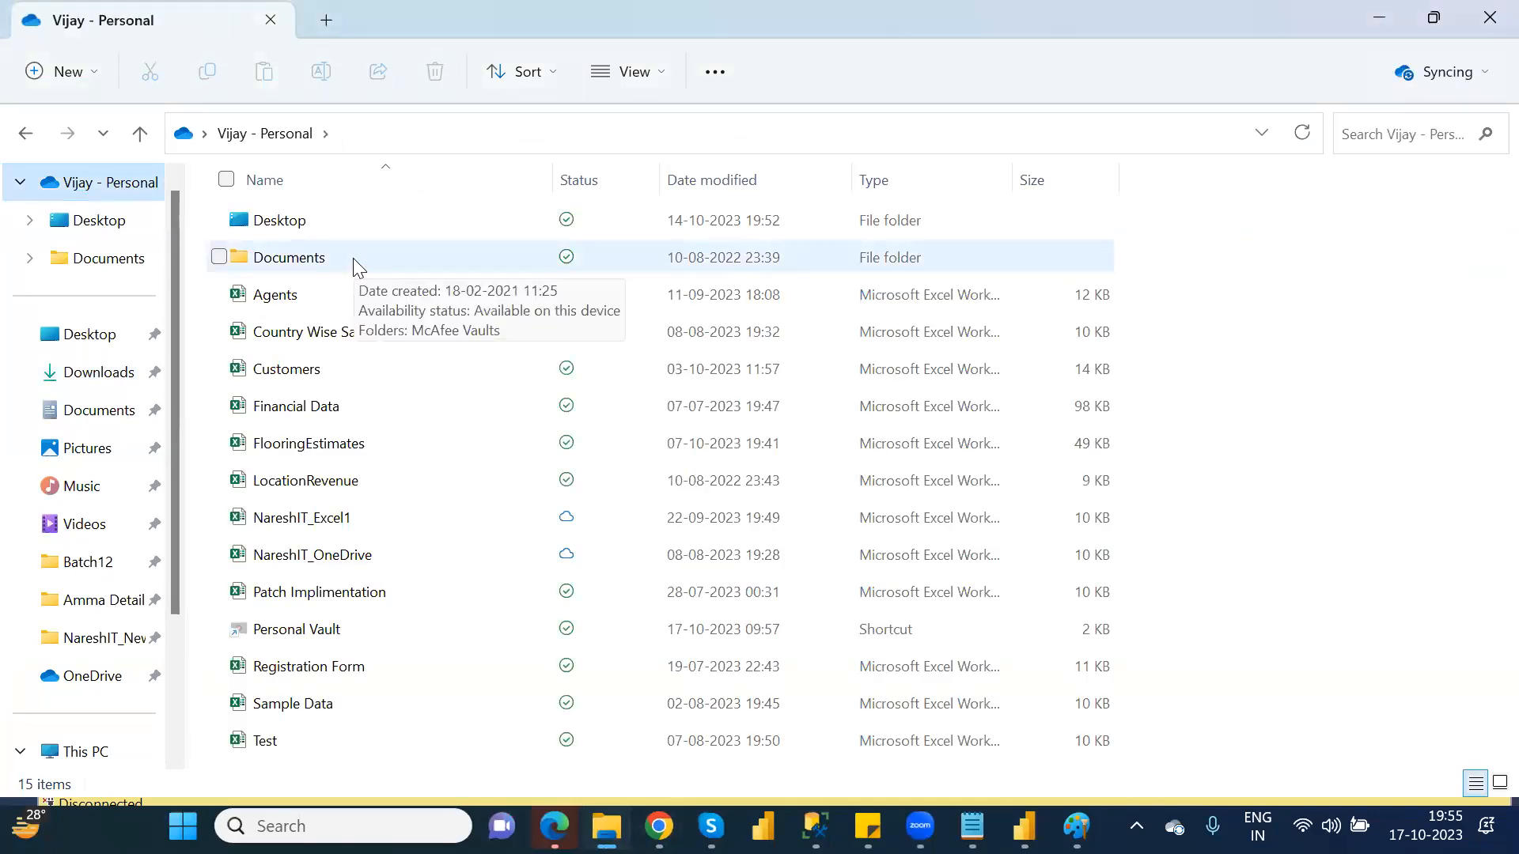
pyautogui.click(336, 409)
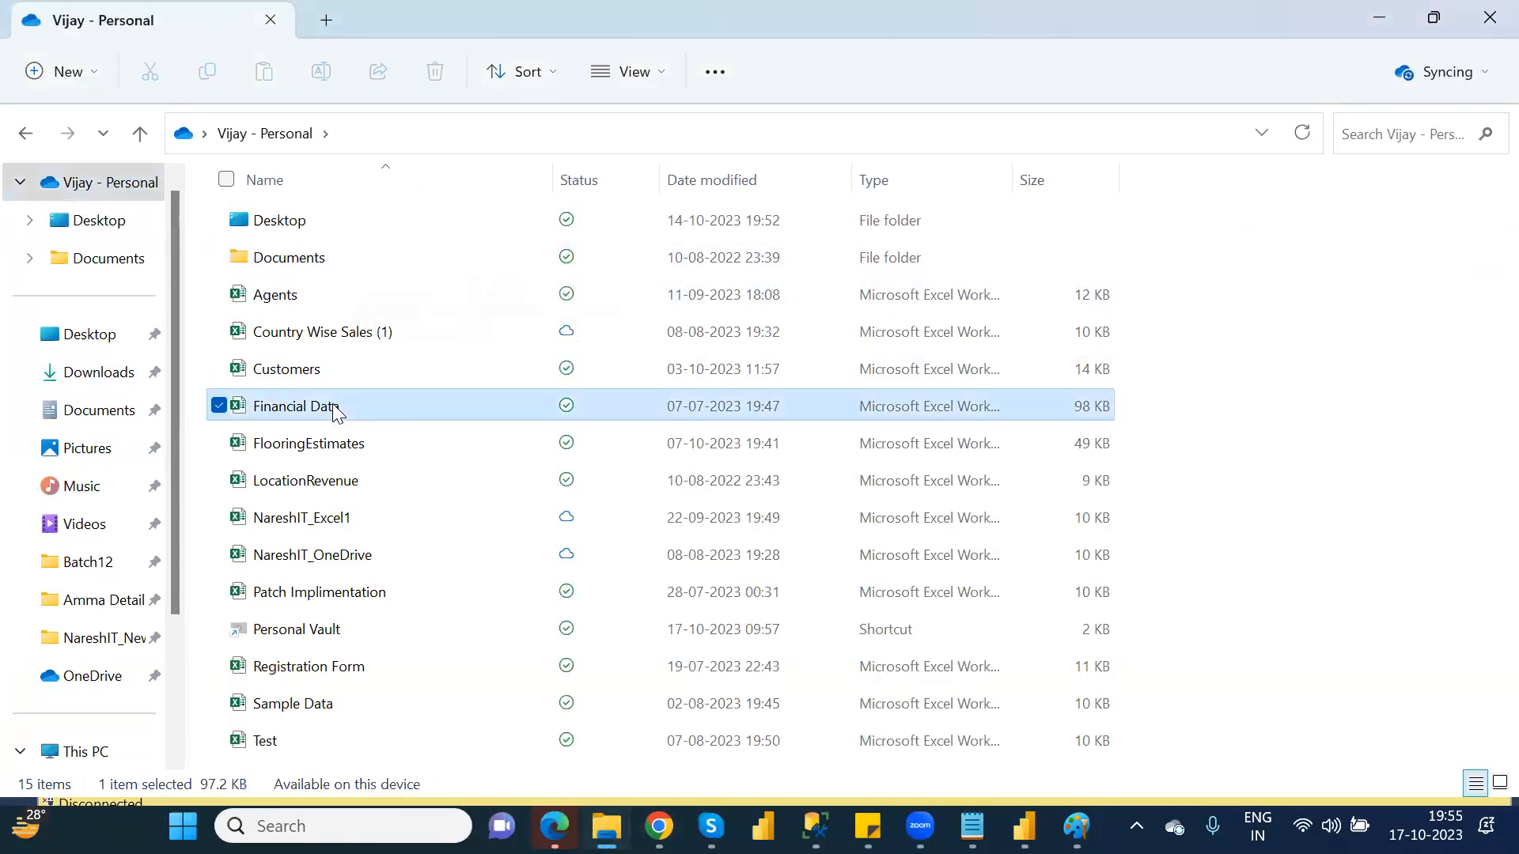
# Open the Financial Data workbook and select its column header row
pyautogui.doubleClick(336, 410)
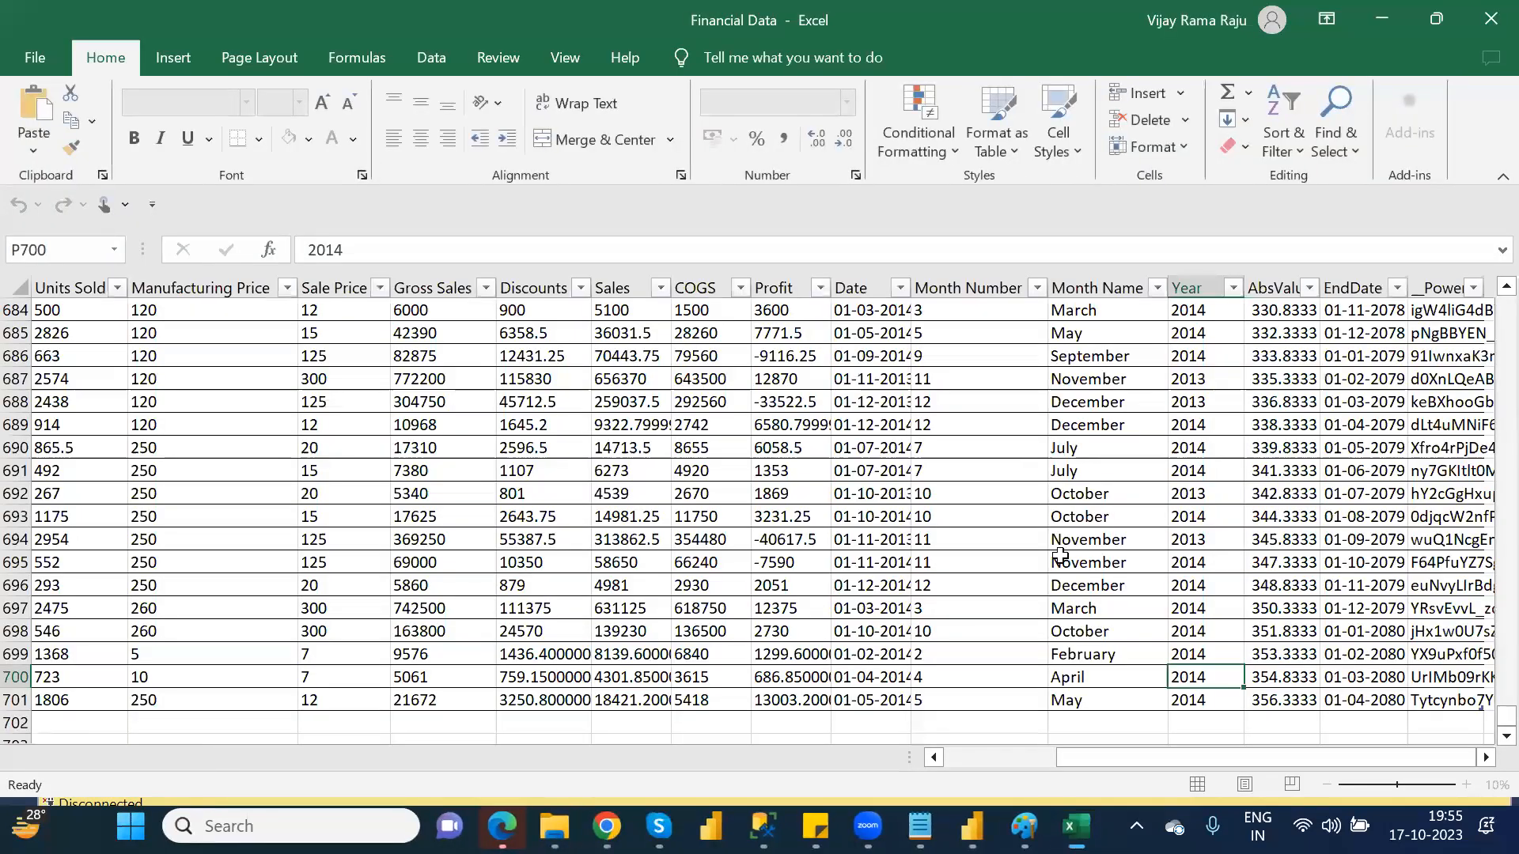
pyautogui.moveTo(1079, 757); pyautogui.dragTo(870, 771)
pyautogui.moveTo(1483, 716); pyautogui.dragTo(1486, 310)
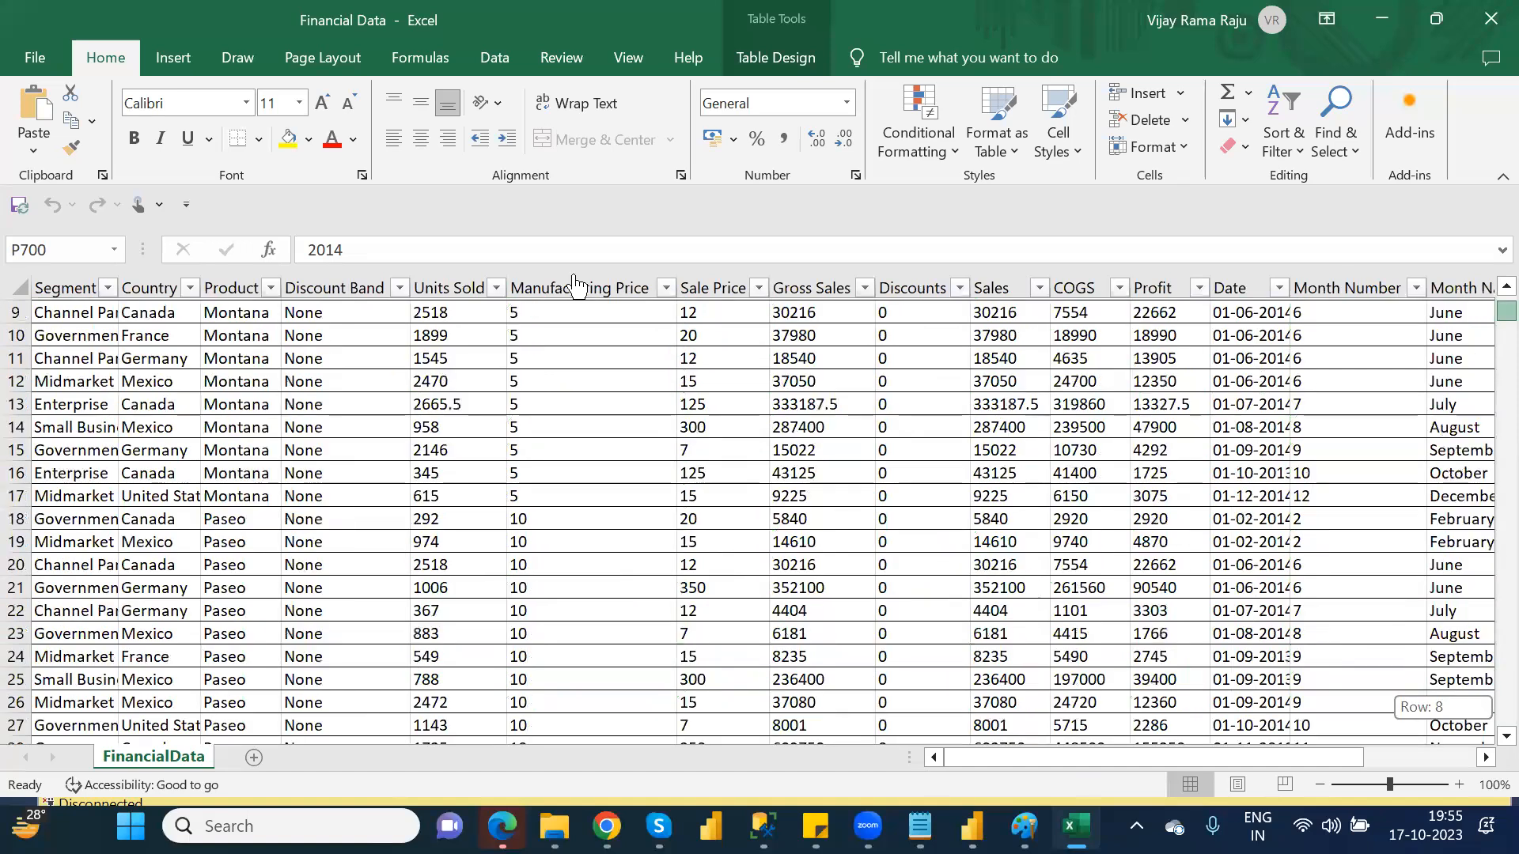
pyautogui.scroll(3, 16, 320)
pyautogui.click(50, 292)
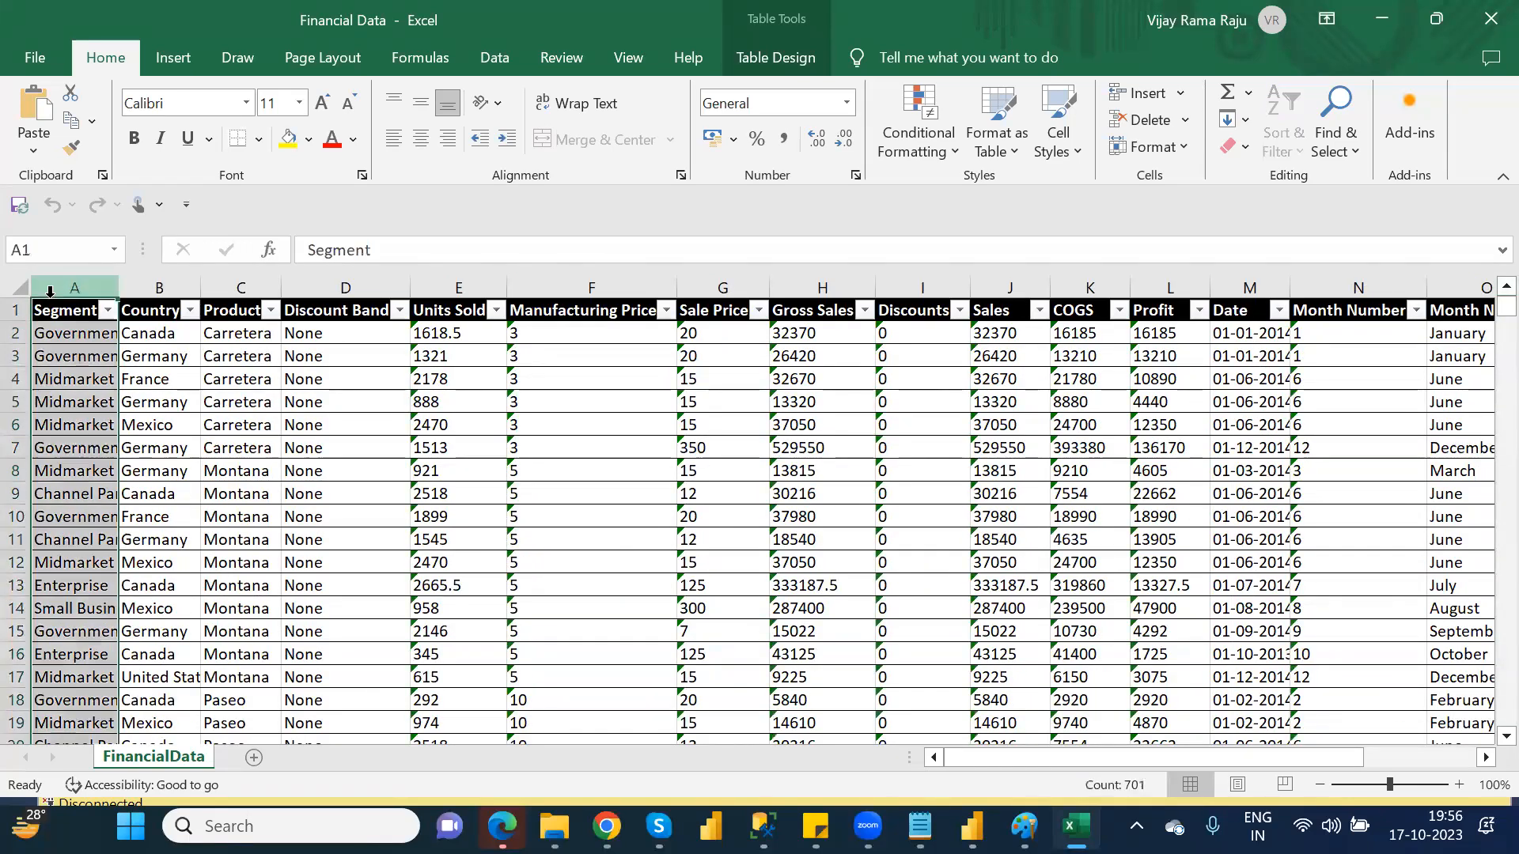
pyautogui.click(44, 308)
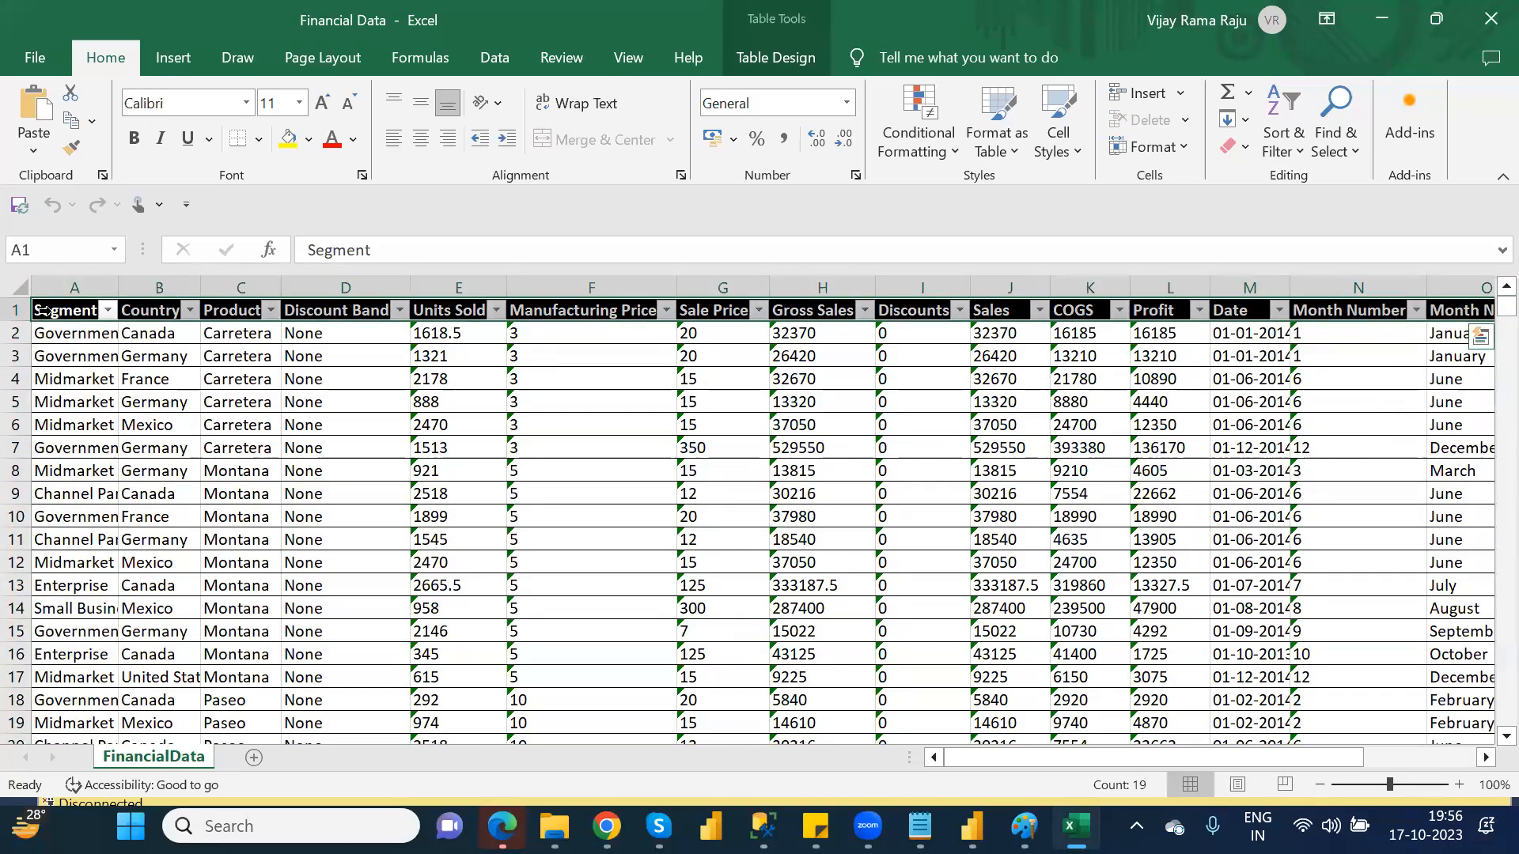
pyautogui.hotkey('ctrl', 'q')
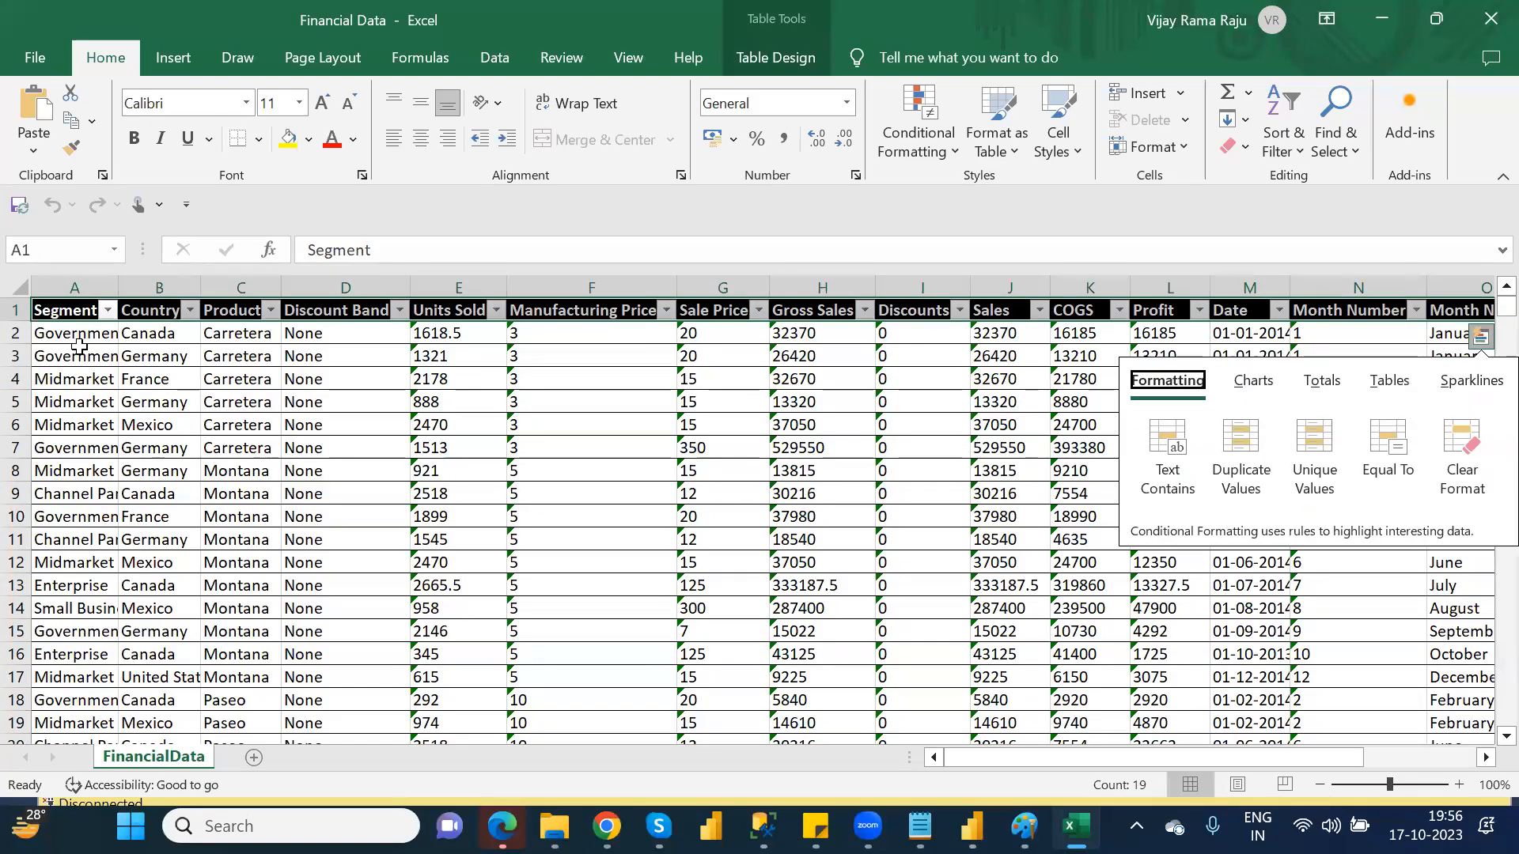
pyautogui.click(79, 345)
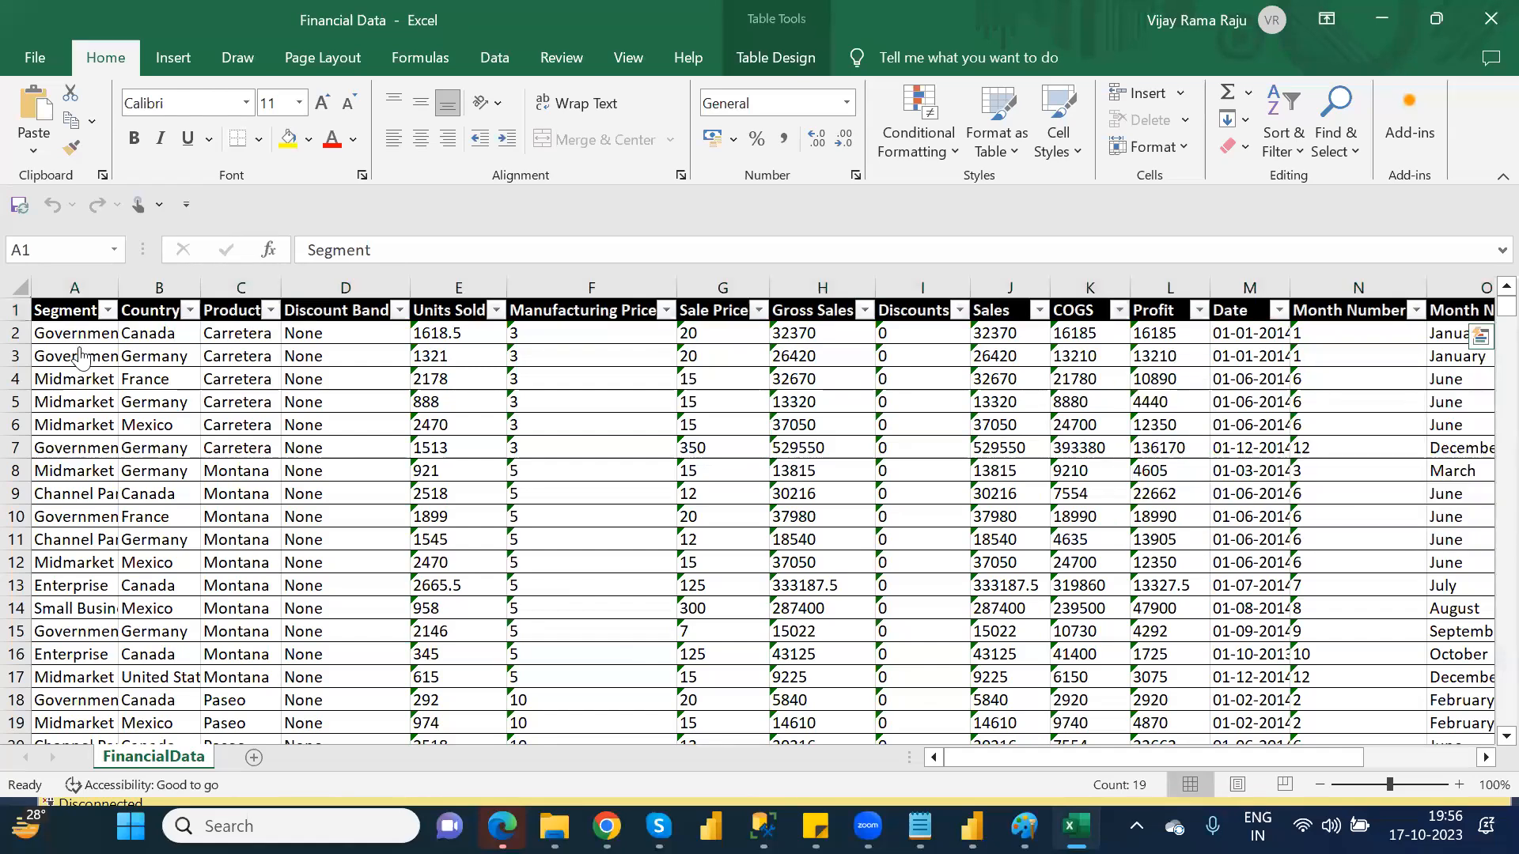
# Switch back to the new-table page, try pasting the copied headers into the column, then cancel table creation
pyautogui.hotkey('alt', 'Tab')
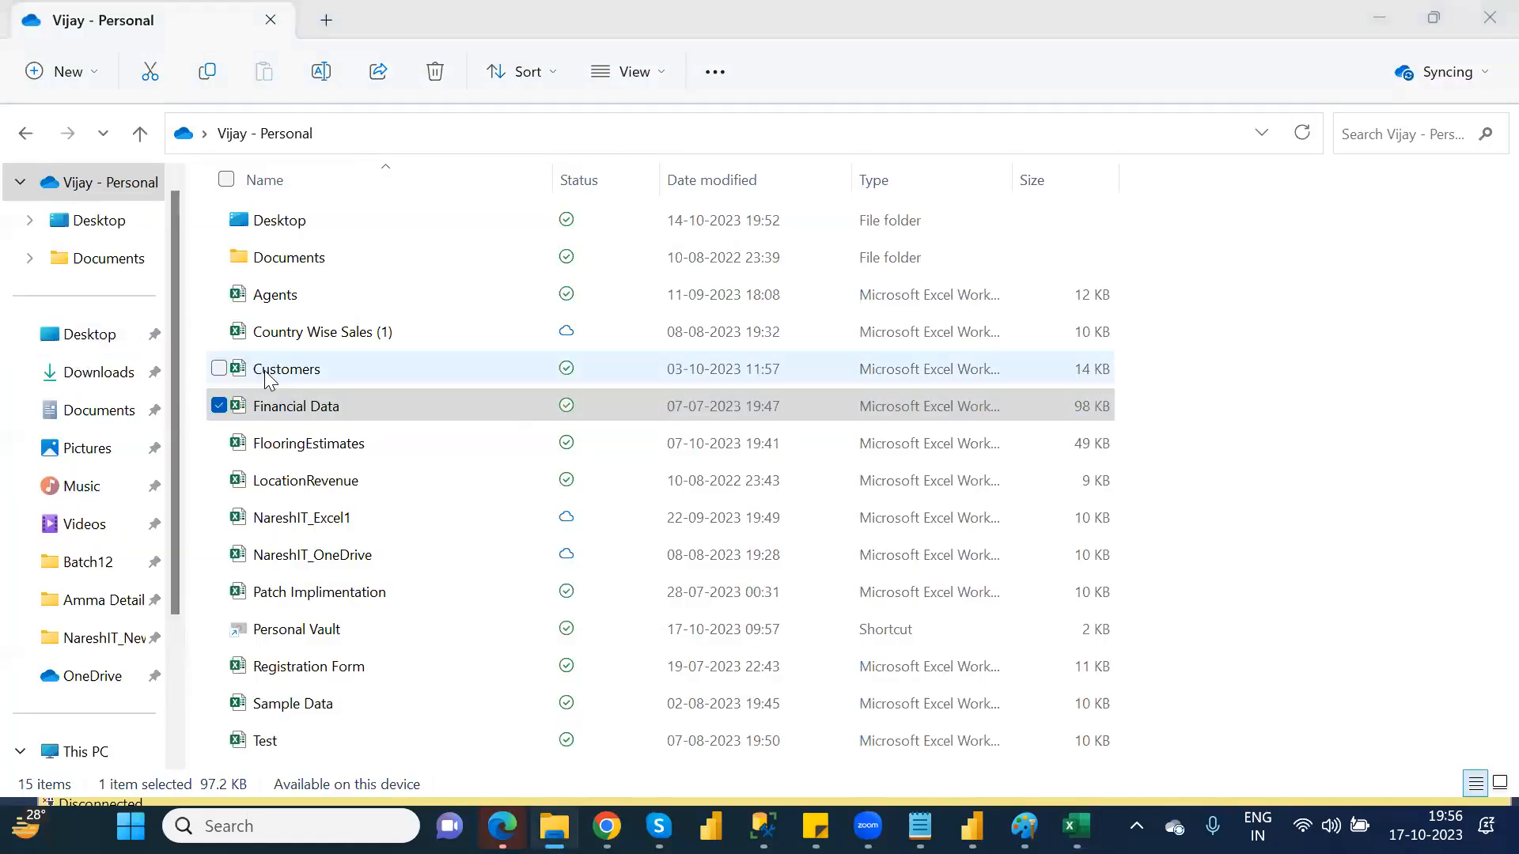
pyautogui.hotkey('alt', 'Tab')
pyautogui.hotkey('alt', 'Tab')
pyautogui.hotkey('alt', 'Tab')
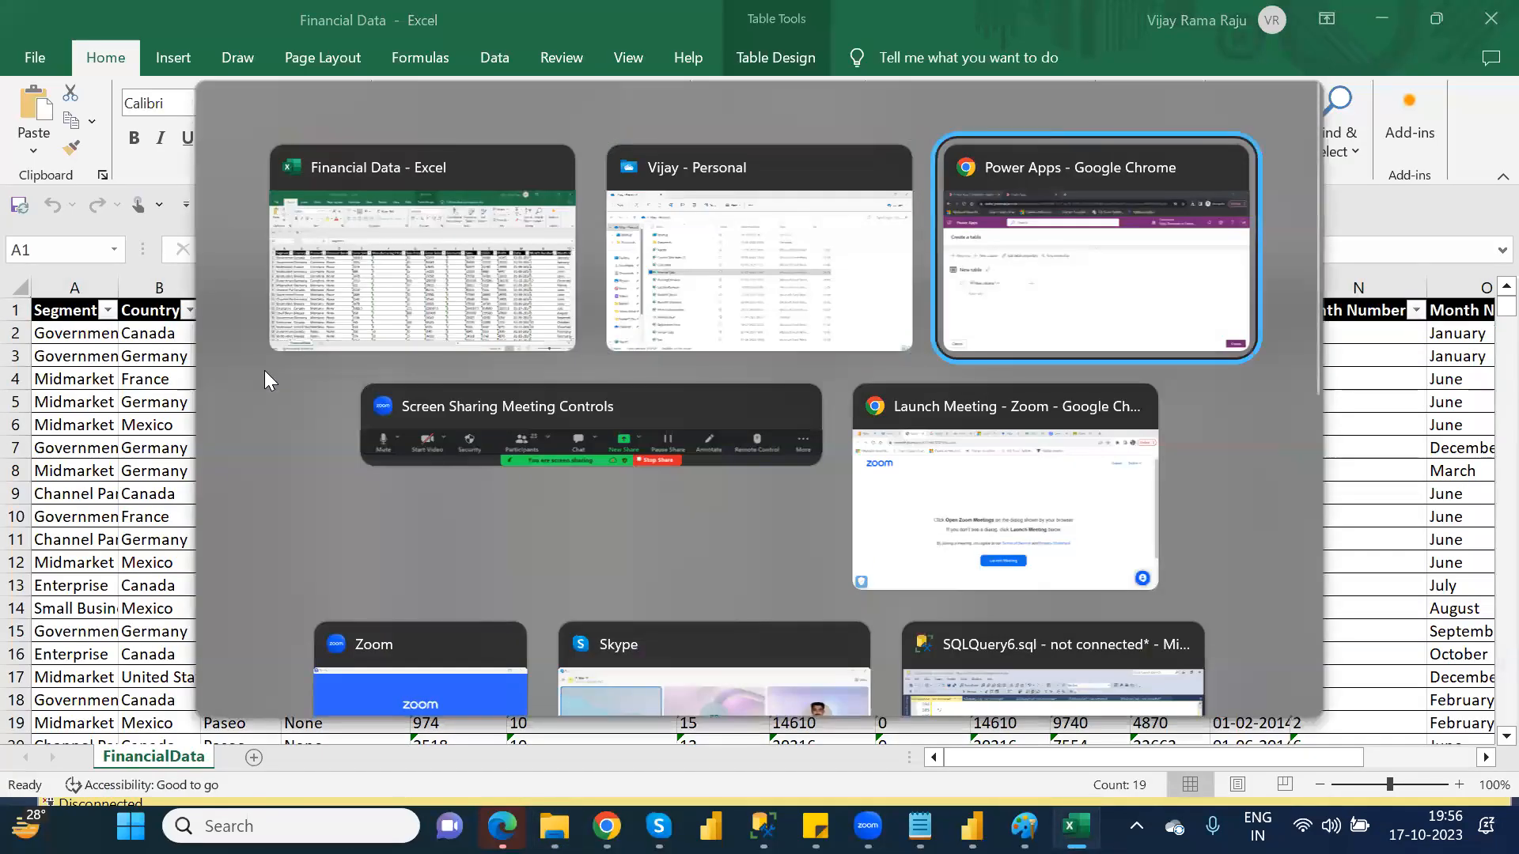
pyautogui.click(224, 465)
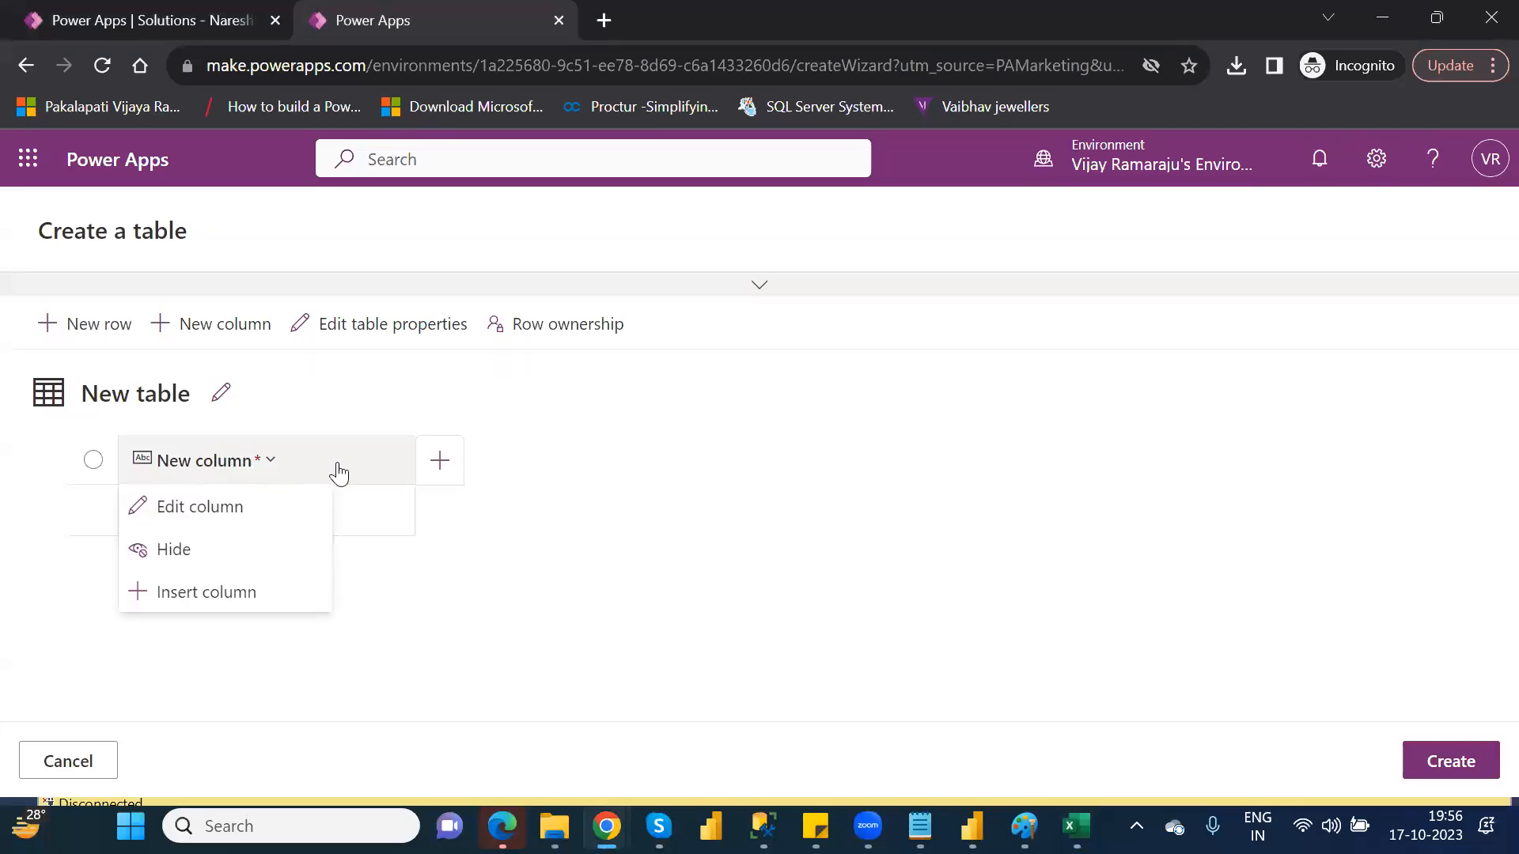
pyautogui.click(364, 507)
pyautogui.hotkey('ctrl', 'v')
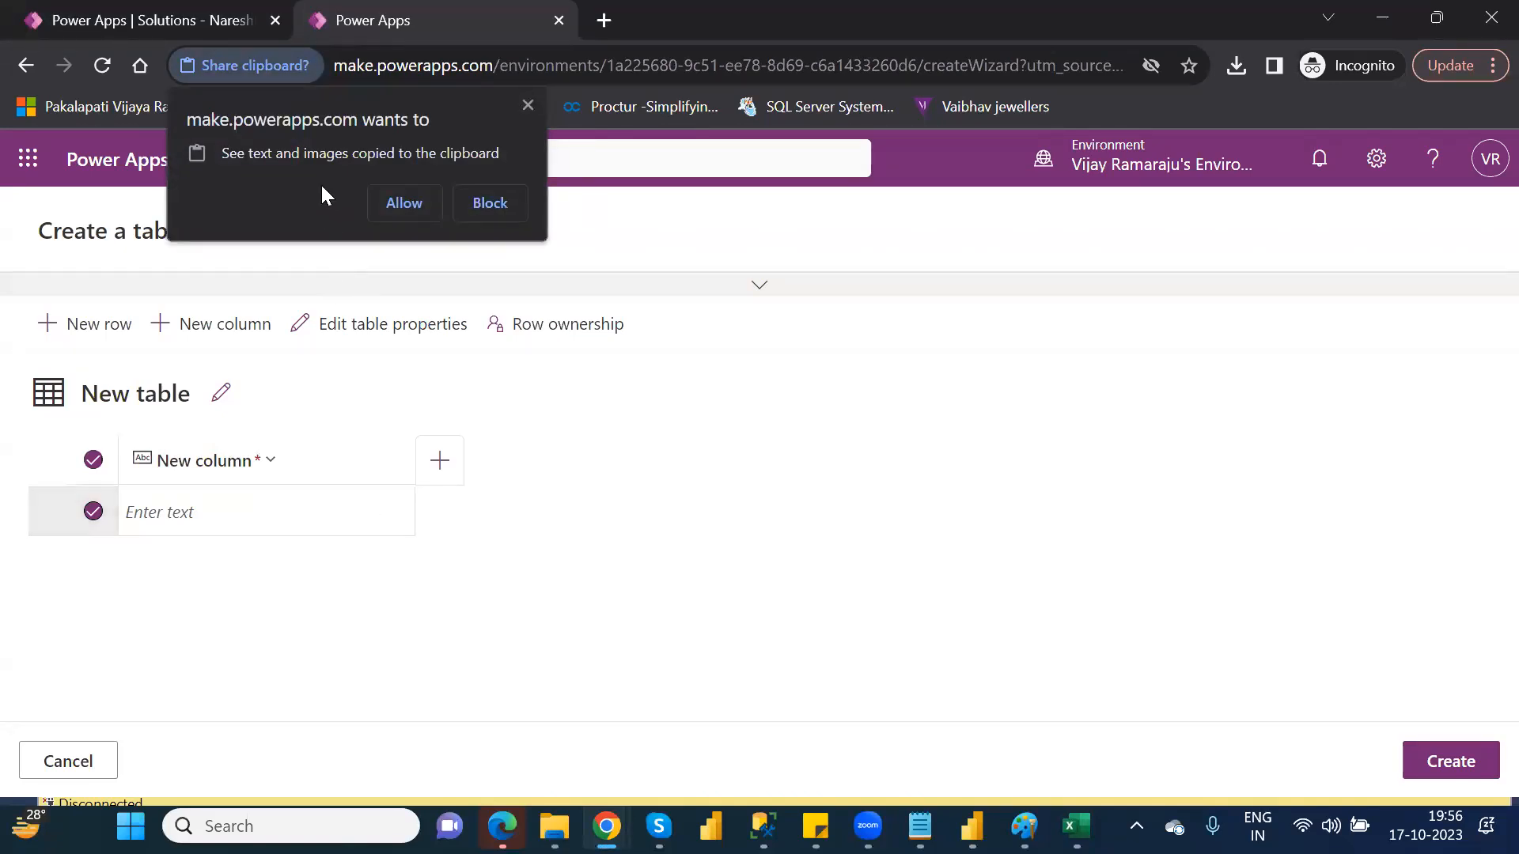
pyautogui.click(529, 107)
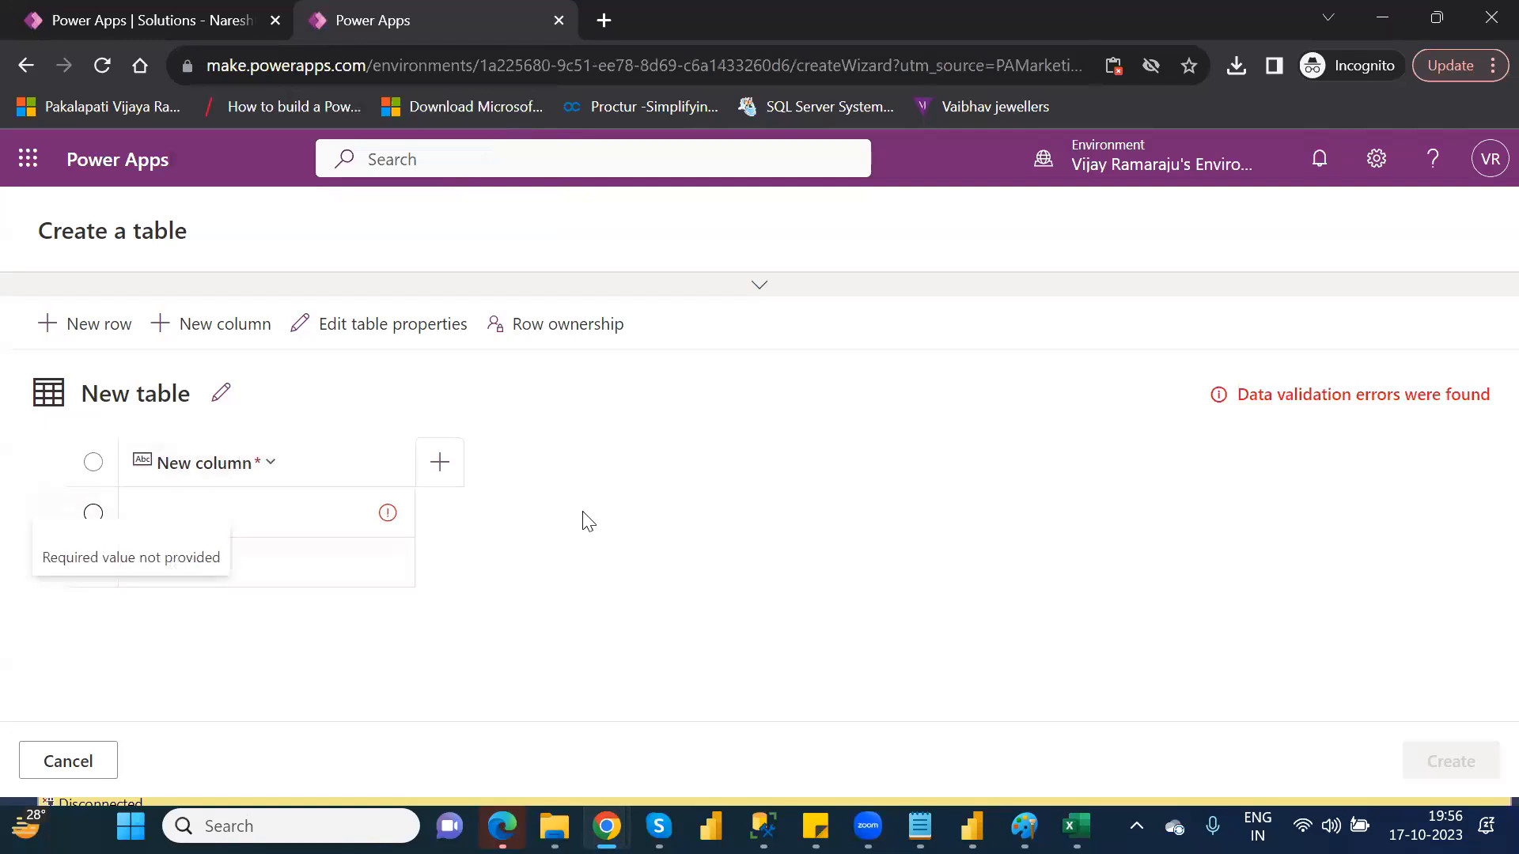
pyautogui.click(68, 761)
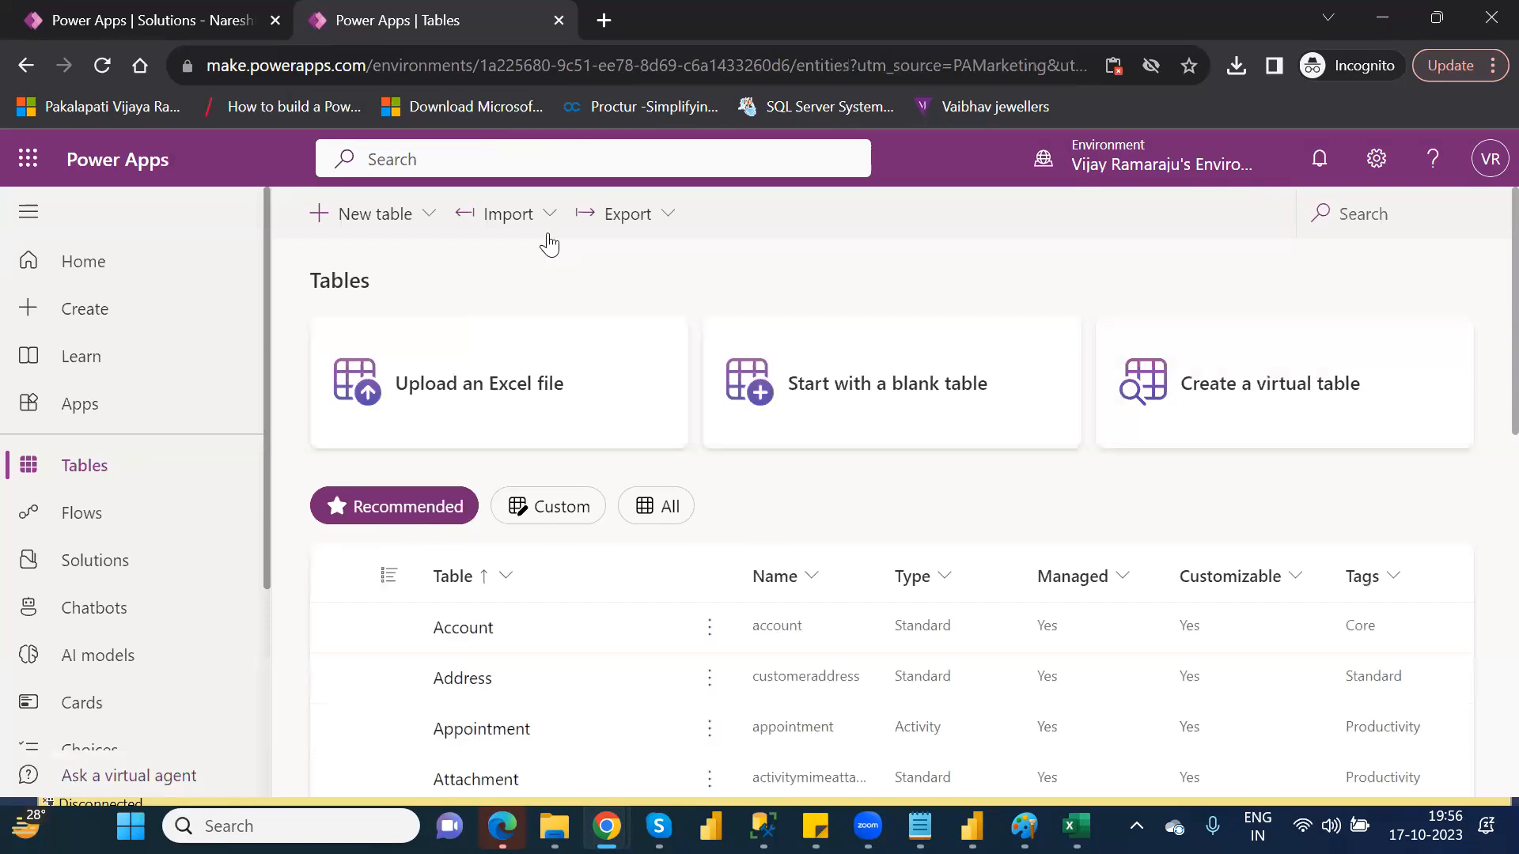
# Start another blank table, cancel it, and go to Solutions
pyautogui.click(902, 400)
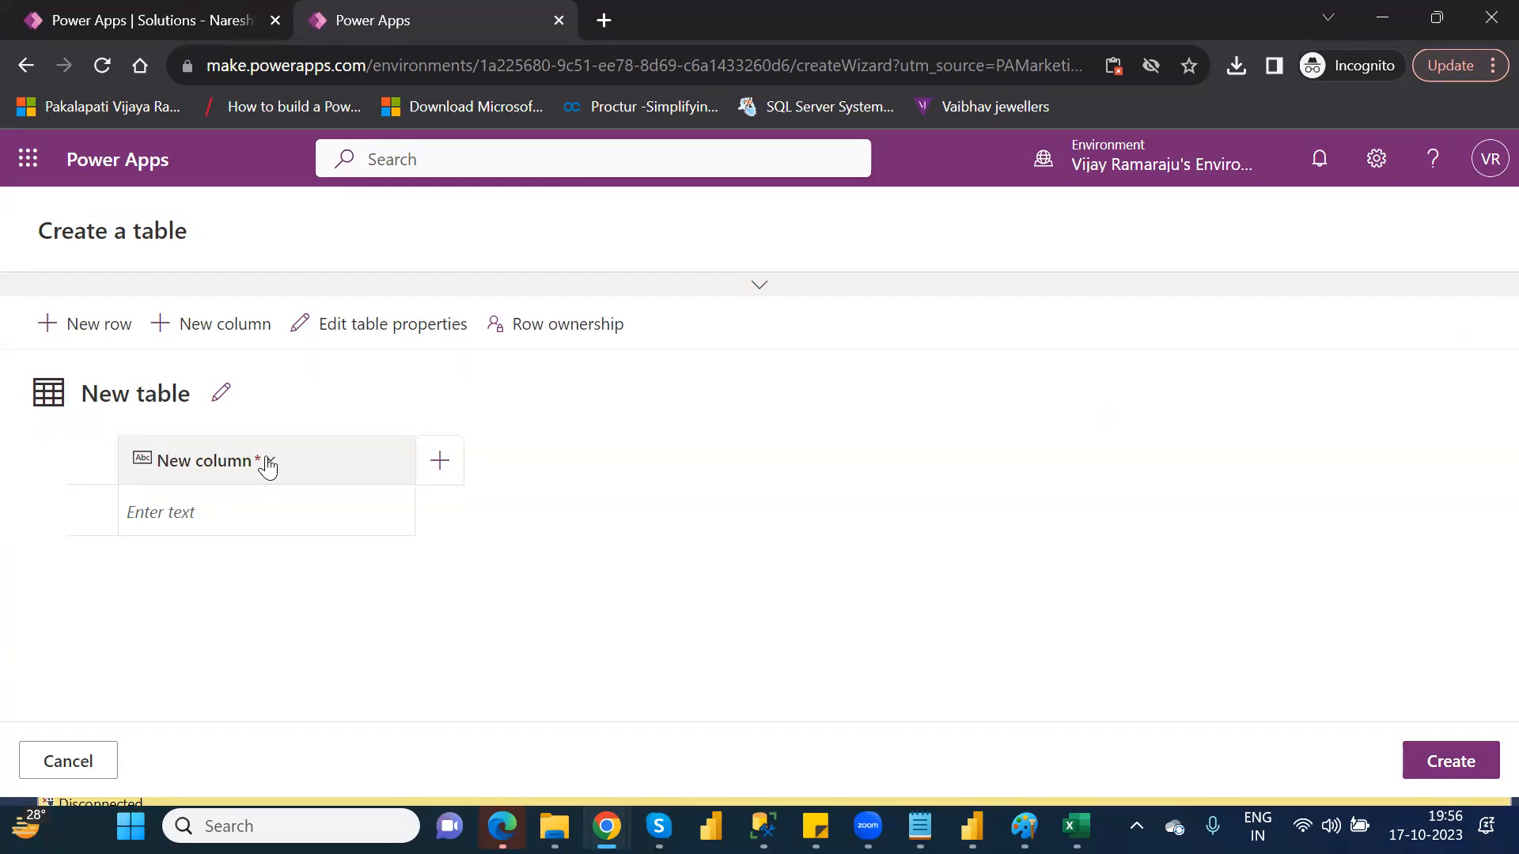
pyautogui.click(88, 764)
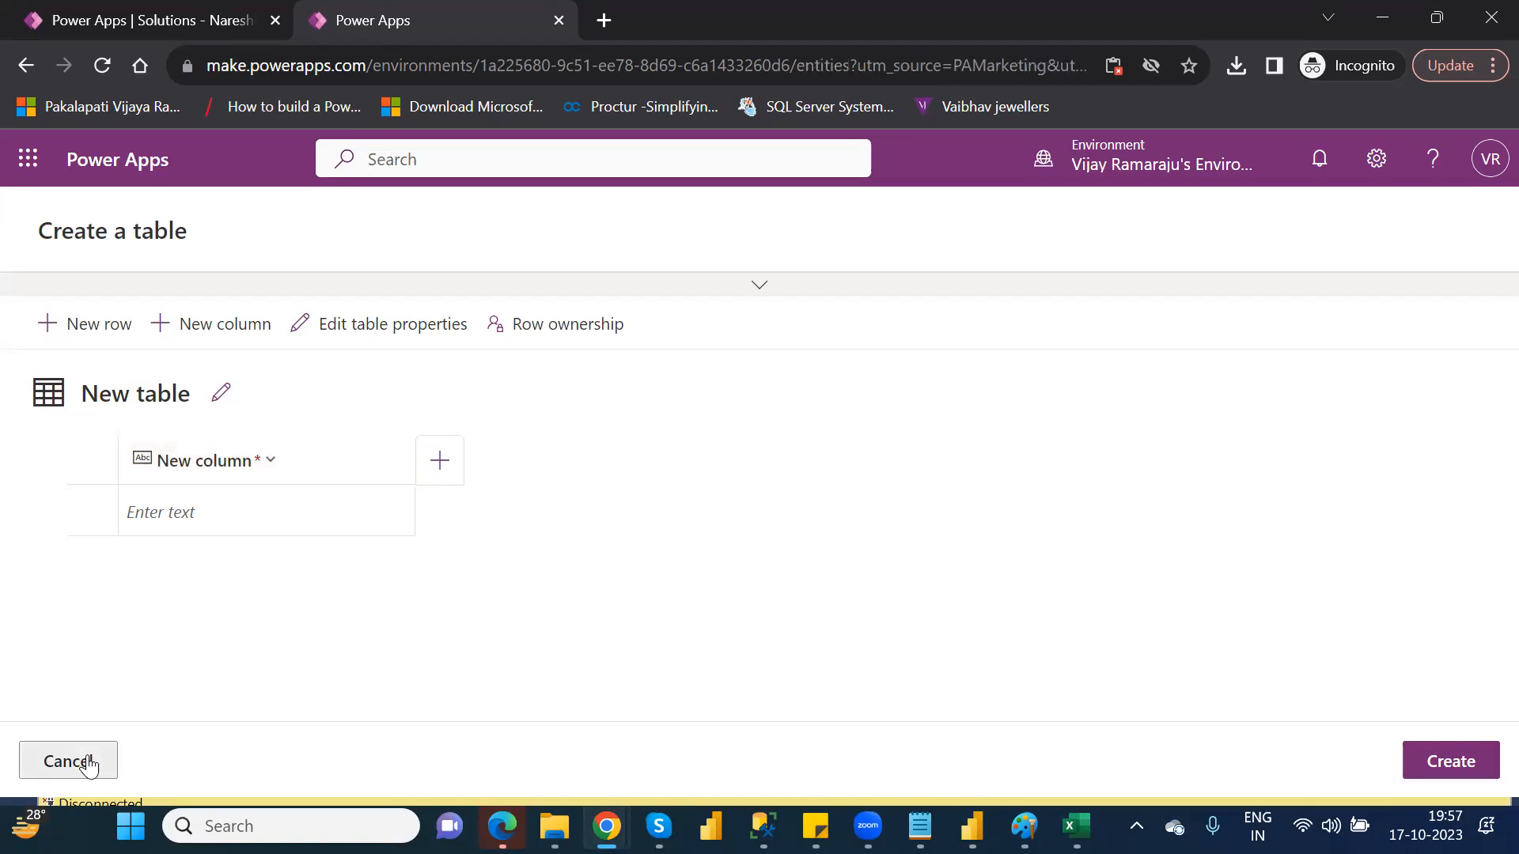
pyautogui.click(98, 561)
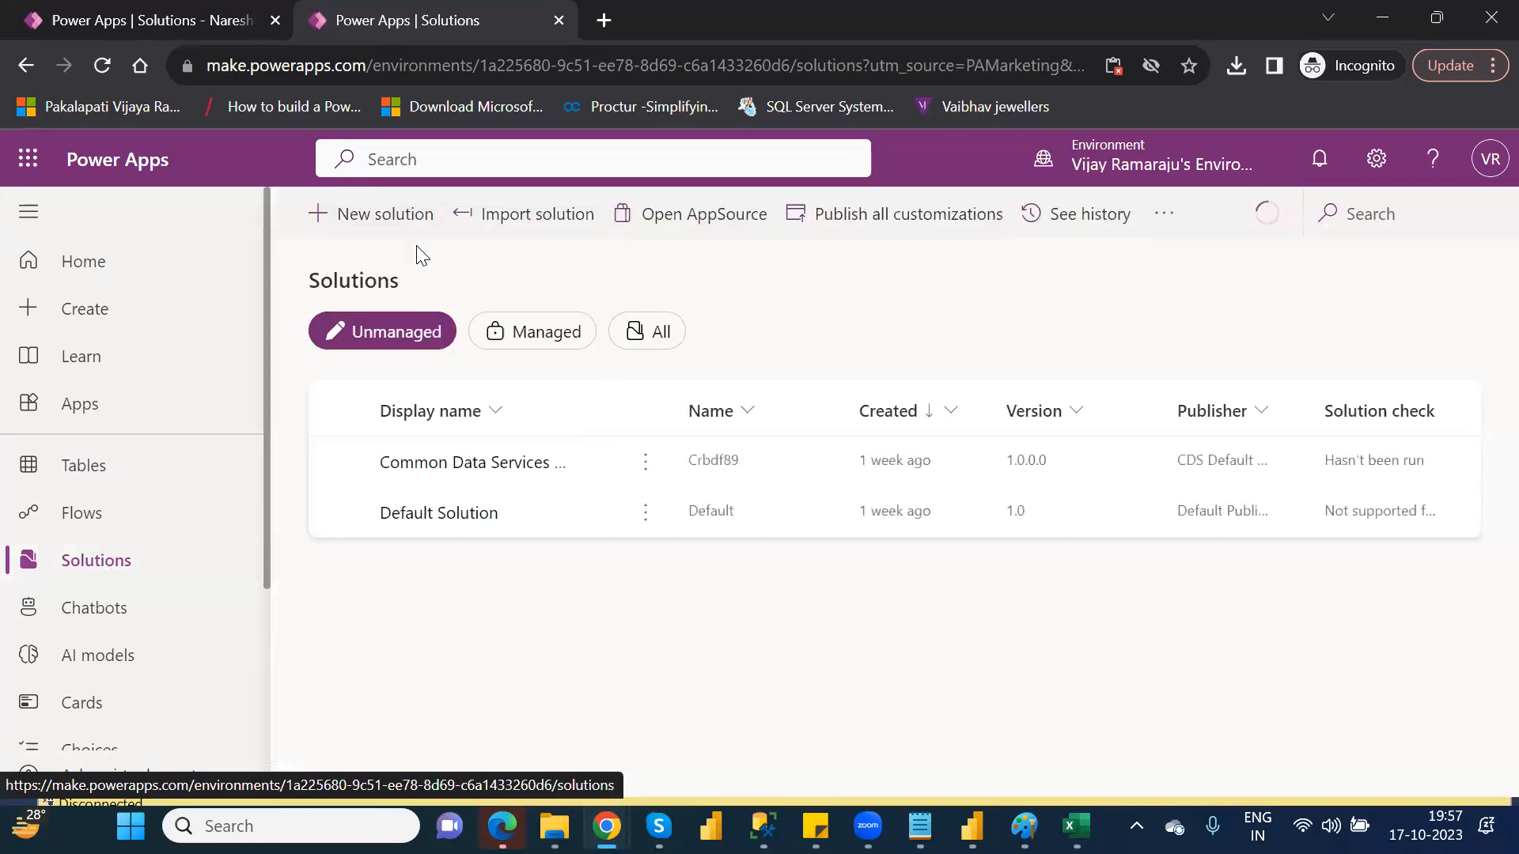
# Open and close the solution import panel, then show the managed solutions list
pyautogui.click(530, 225)
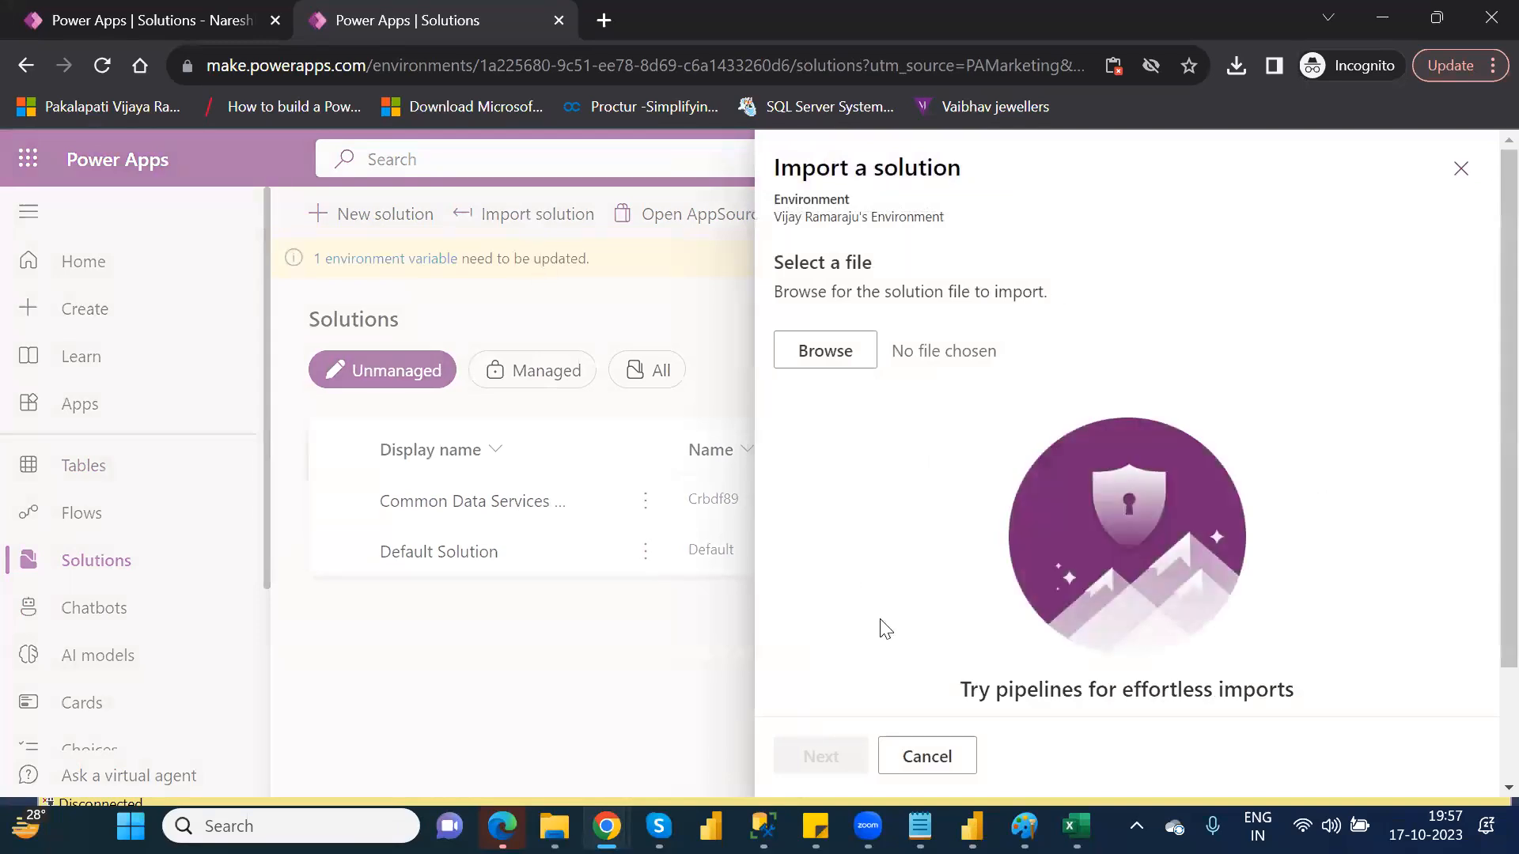
pyautogui.click(933, 756)
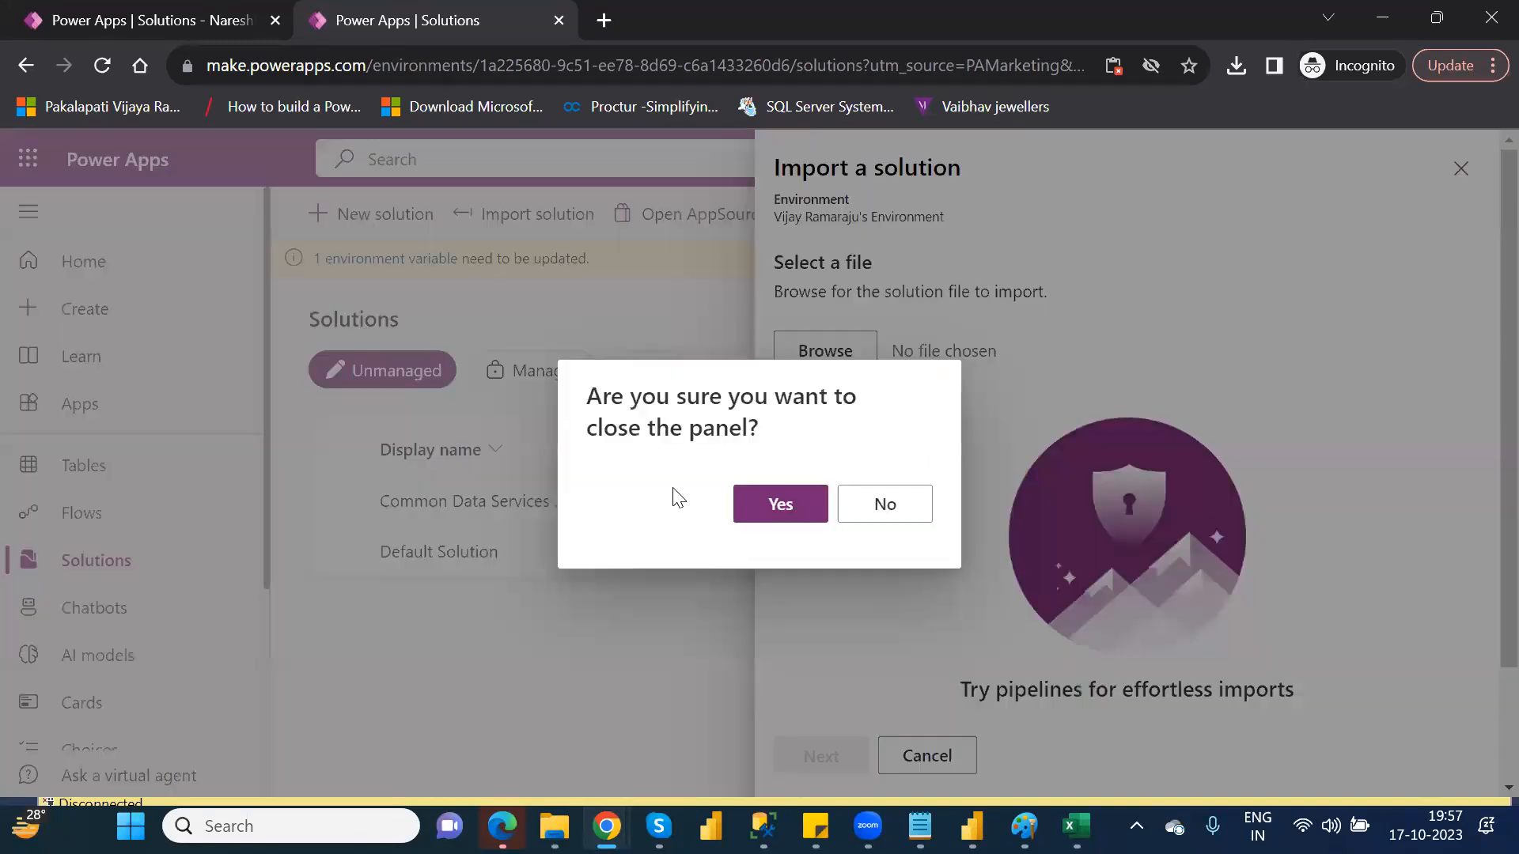
pyautogui.click(866, 510)
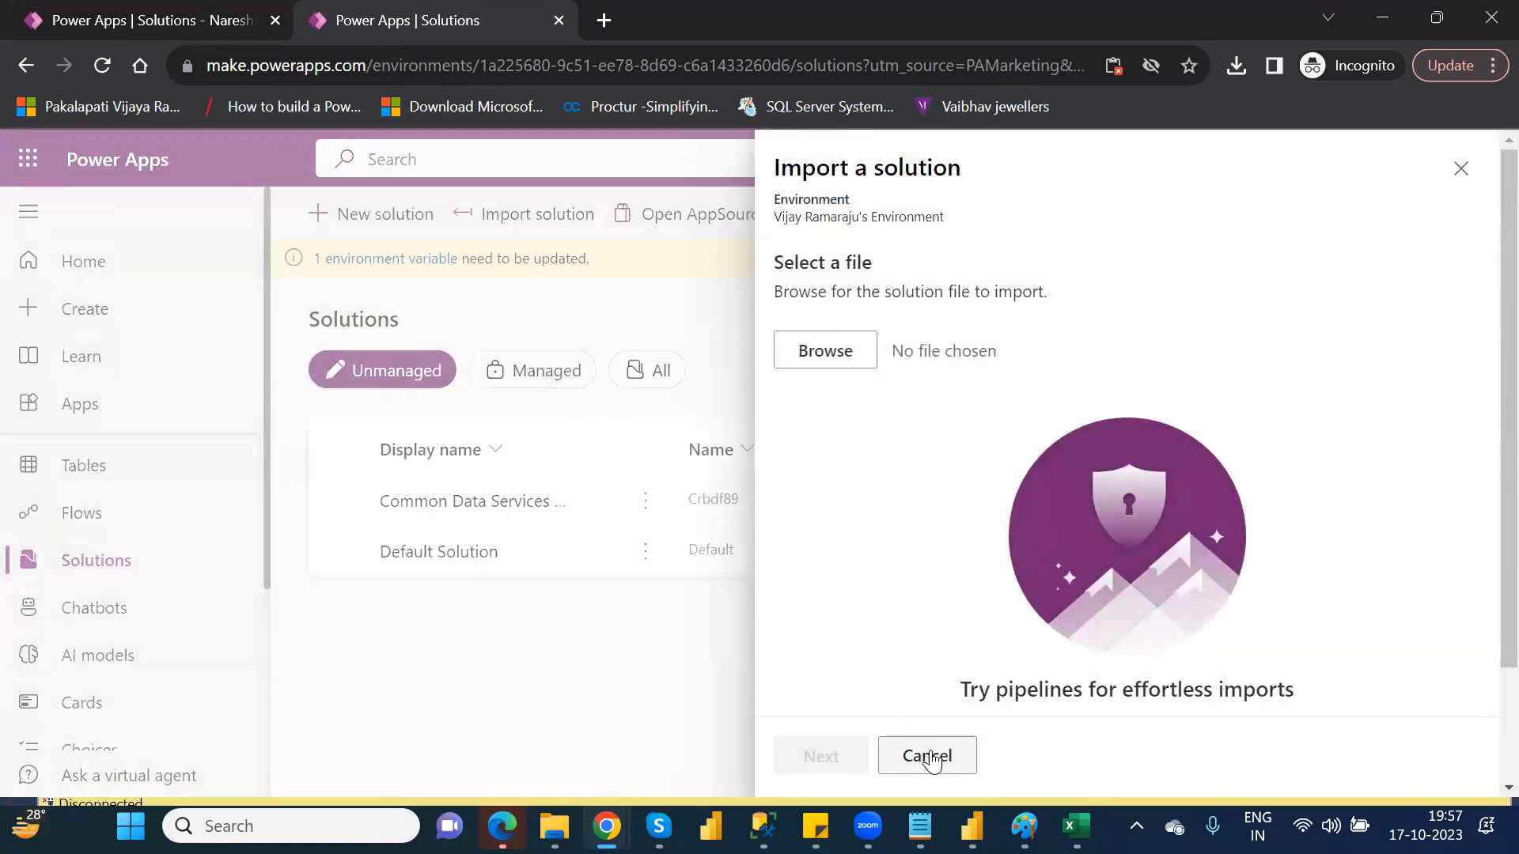
pyautogui.click(932, 756)
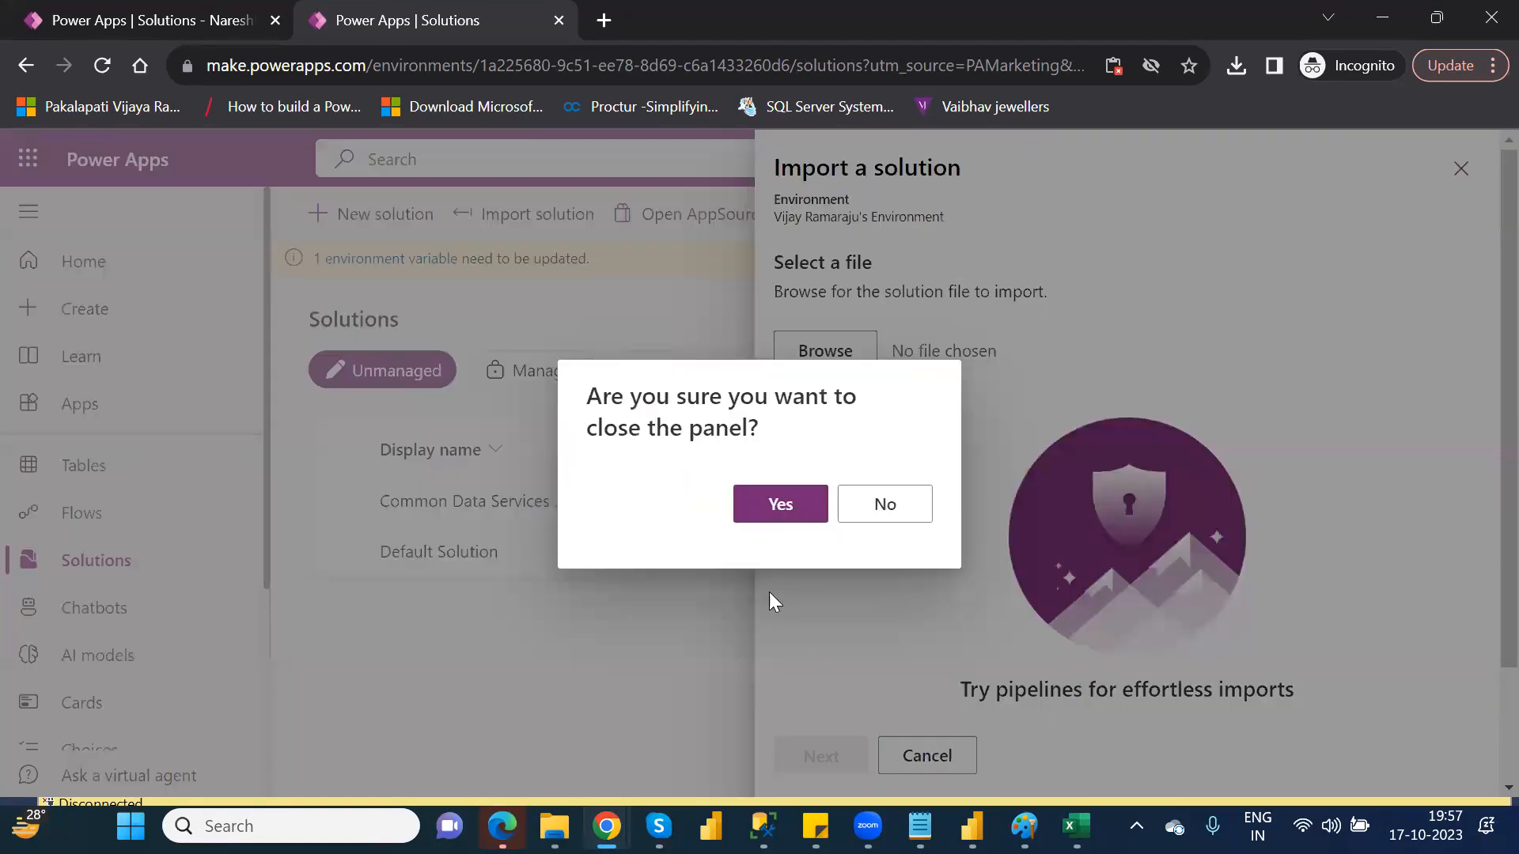
pyautogui.click(776, 505)
pyautogui.click(545, 377)
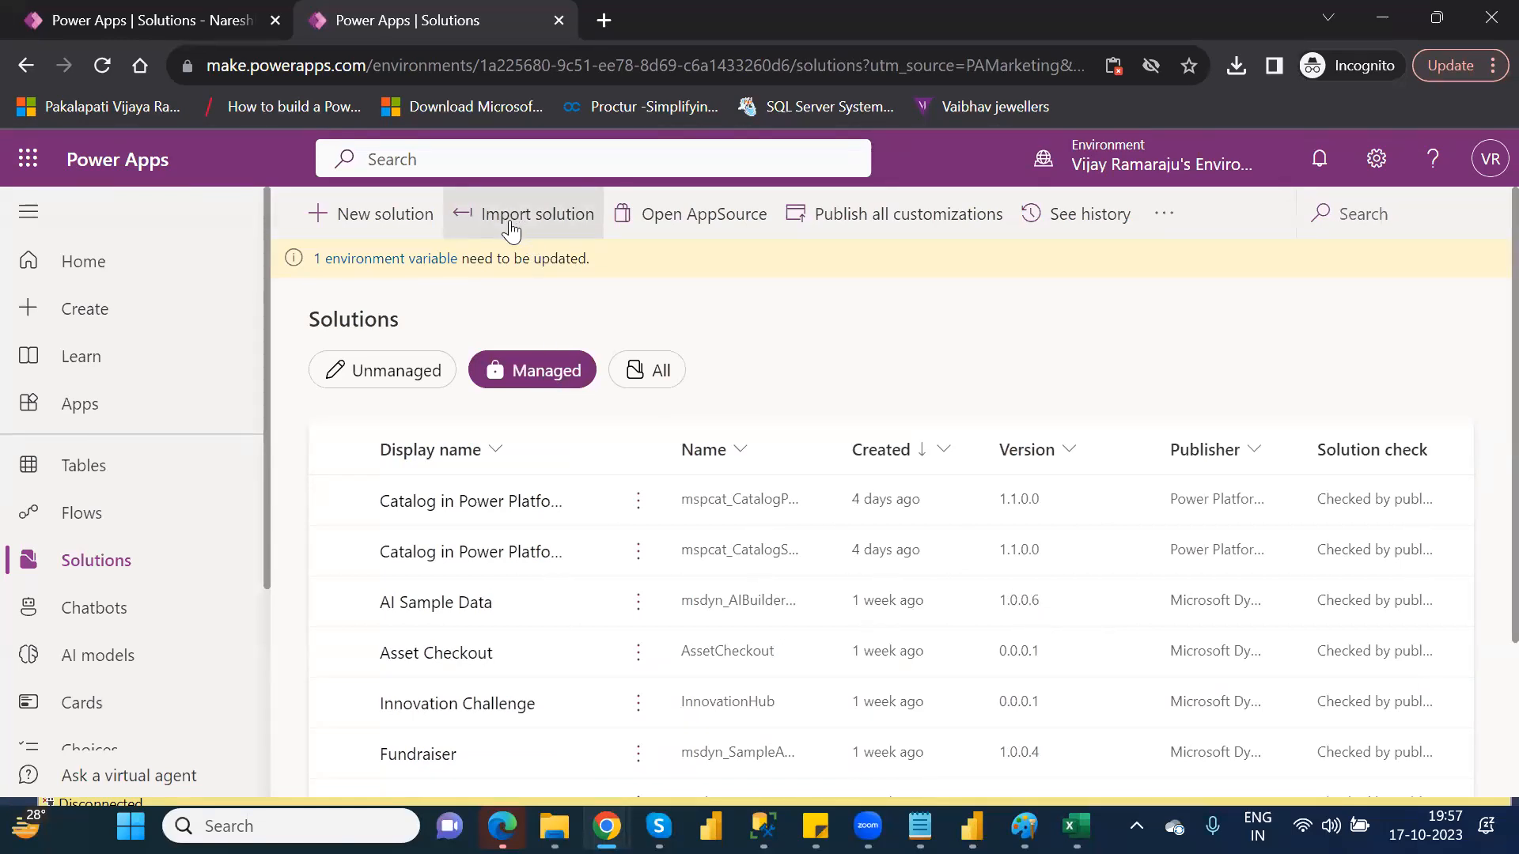
pyautogui.click(375, 385)
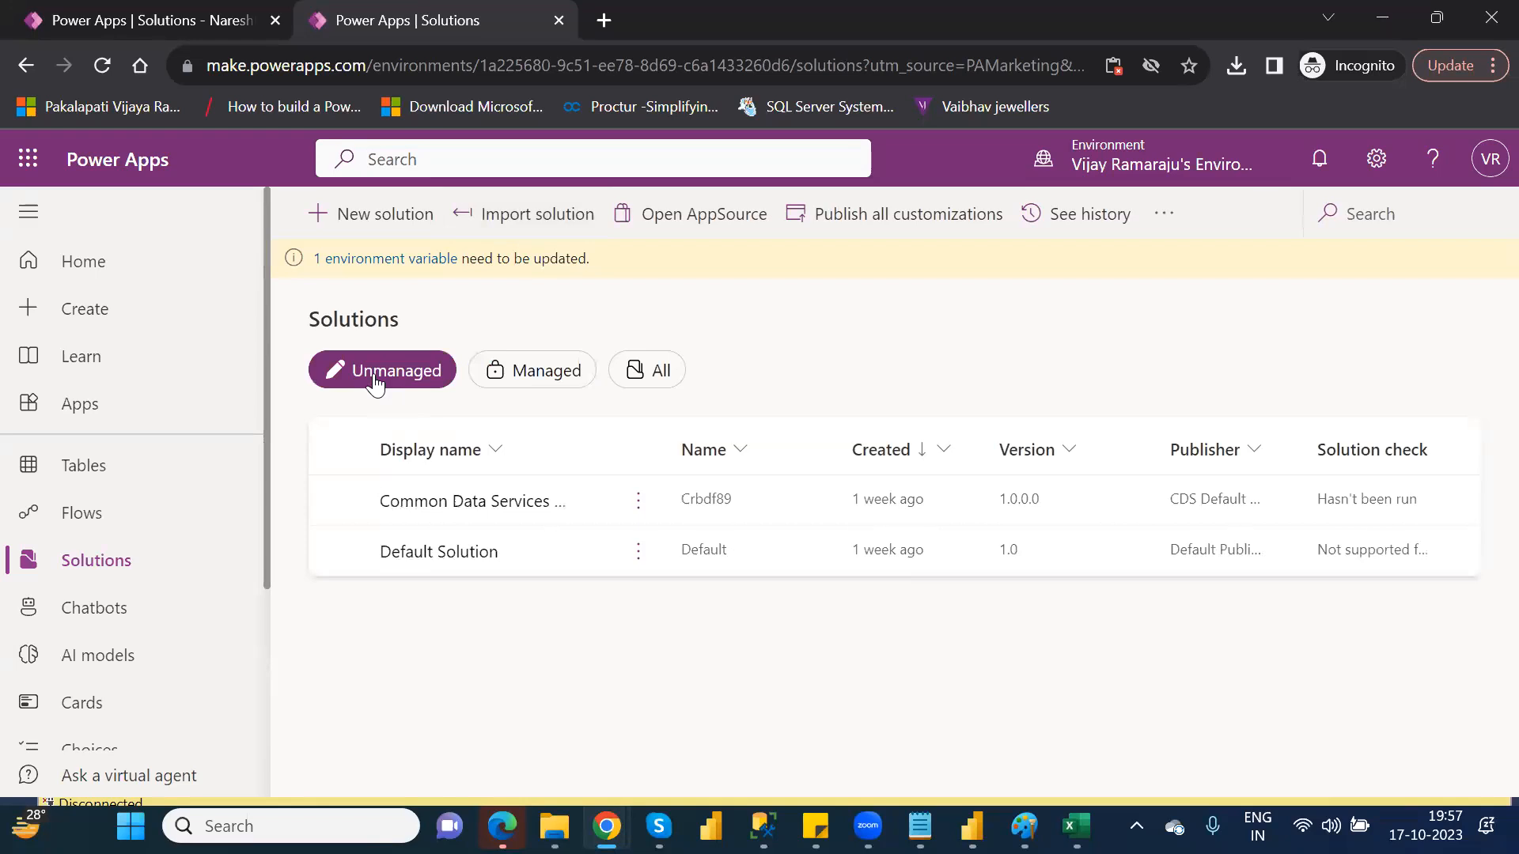
pyautogui.click(527, 372)
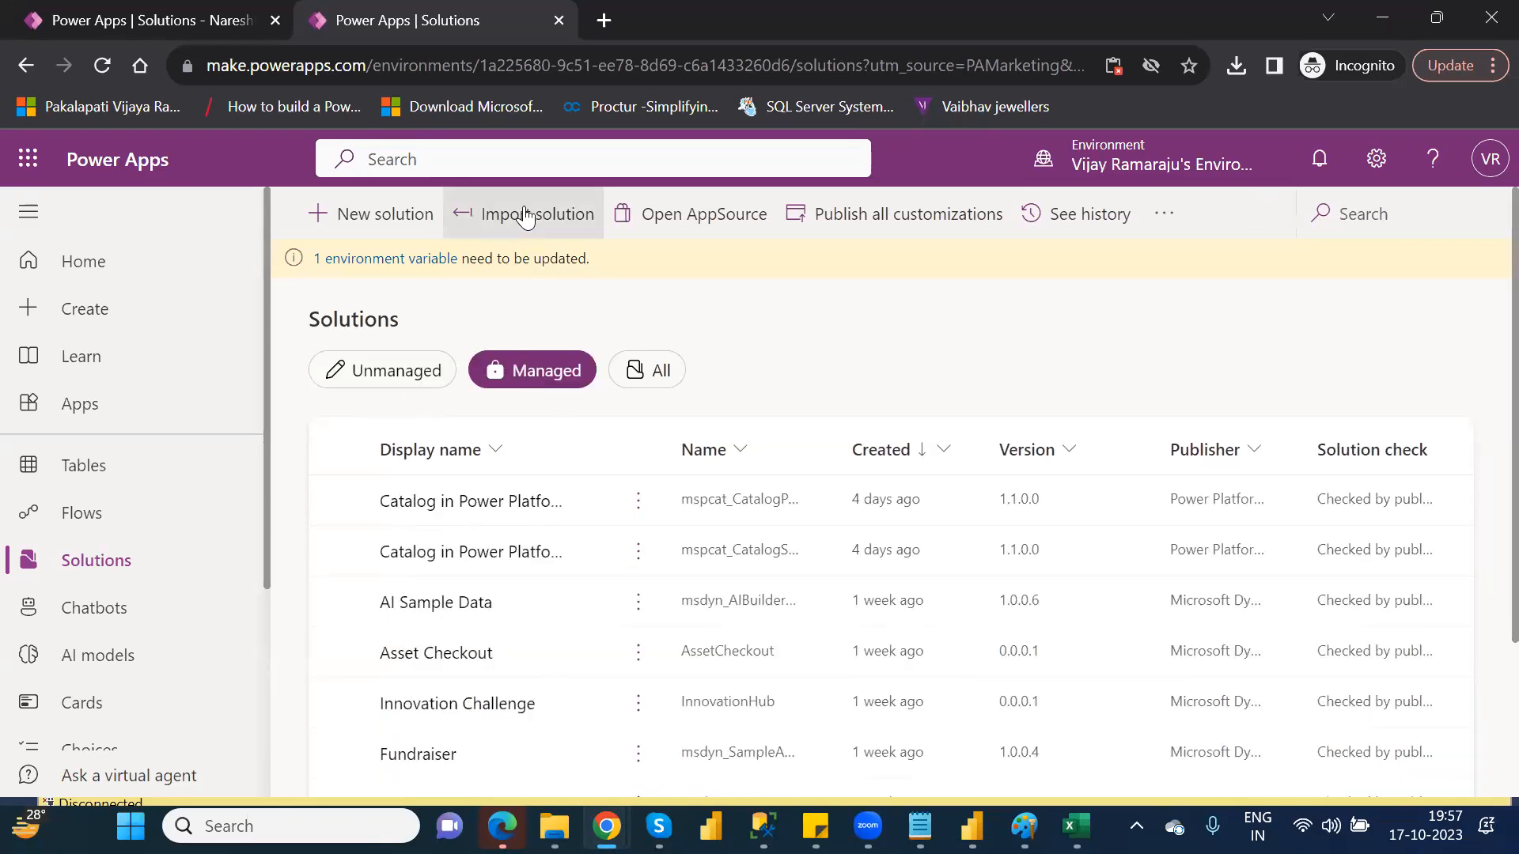
# Import NareshIT_P1_1_0_0_1_managed.zip, review its missing dependencies, and close the import panel
pyautogui.click(525, 218)
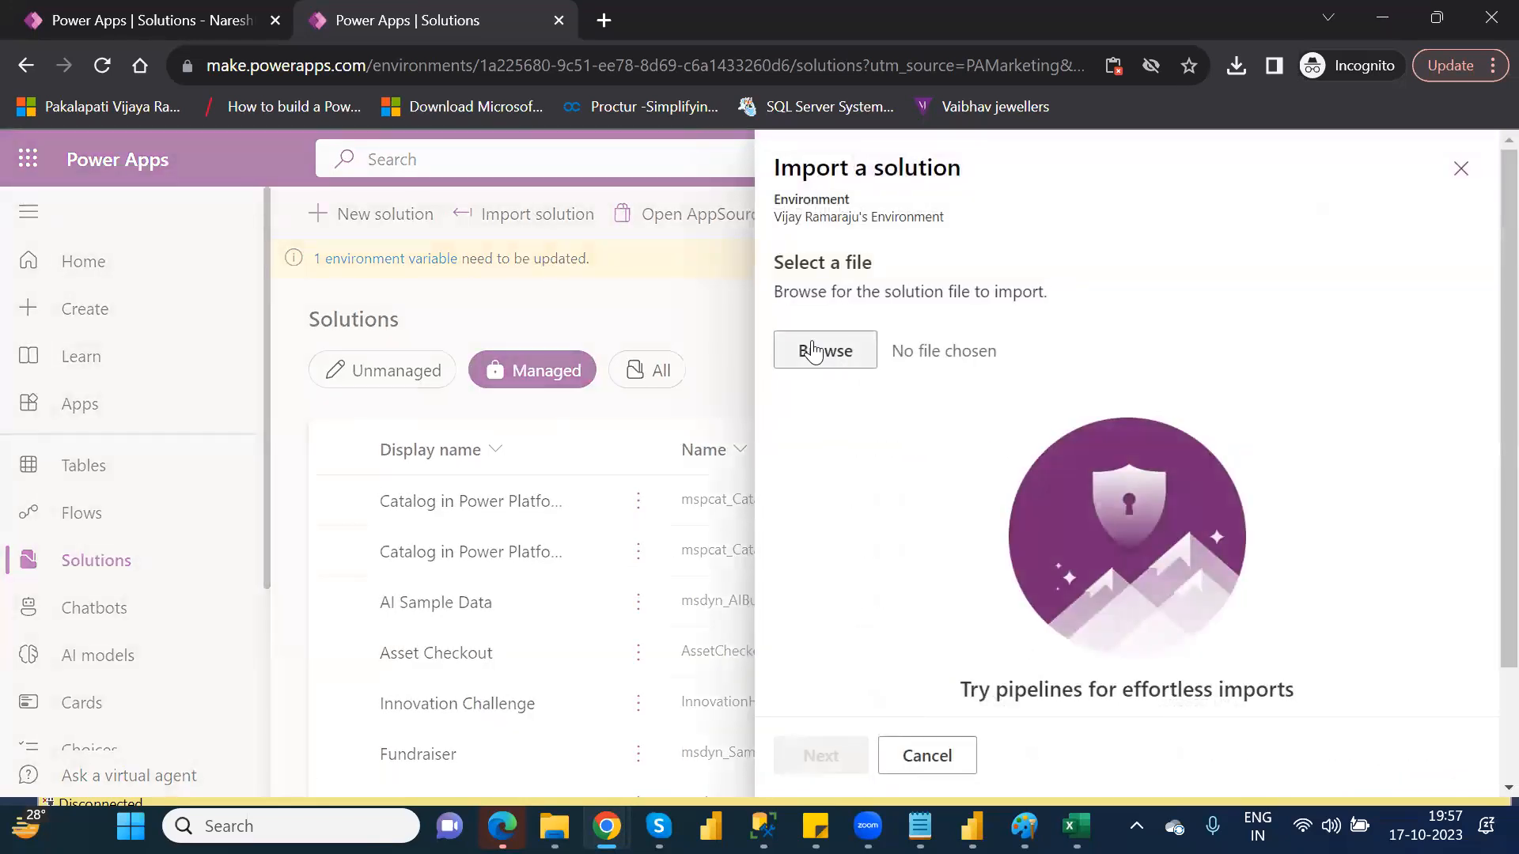
pyautogui.click(814, 350)
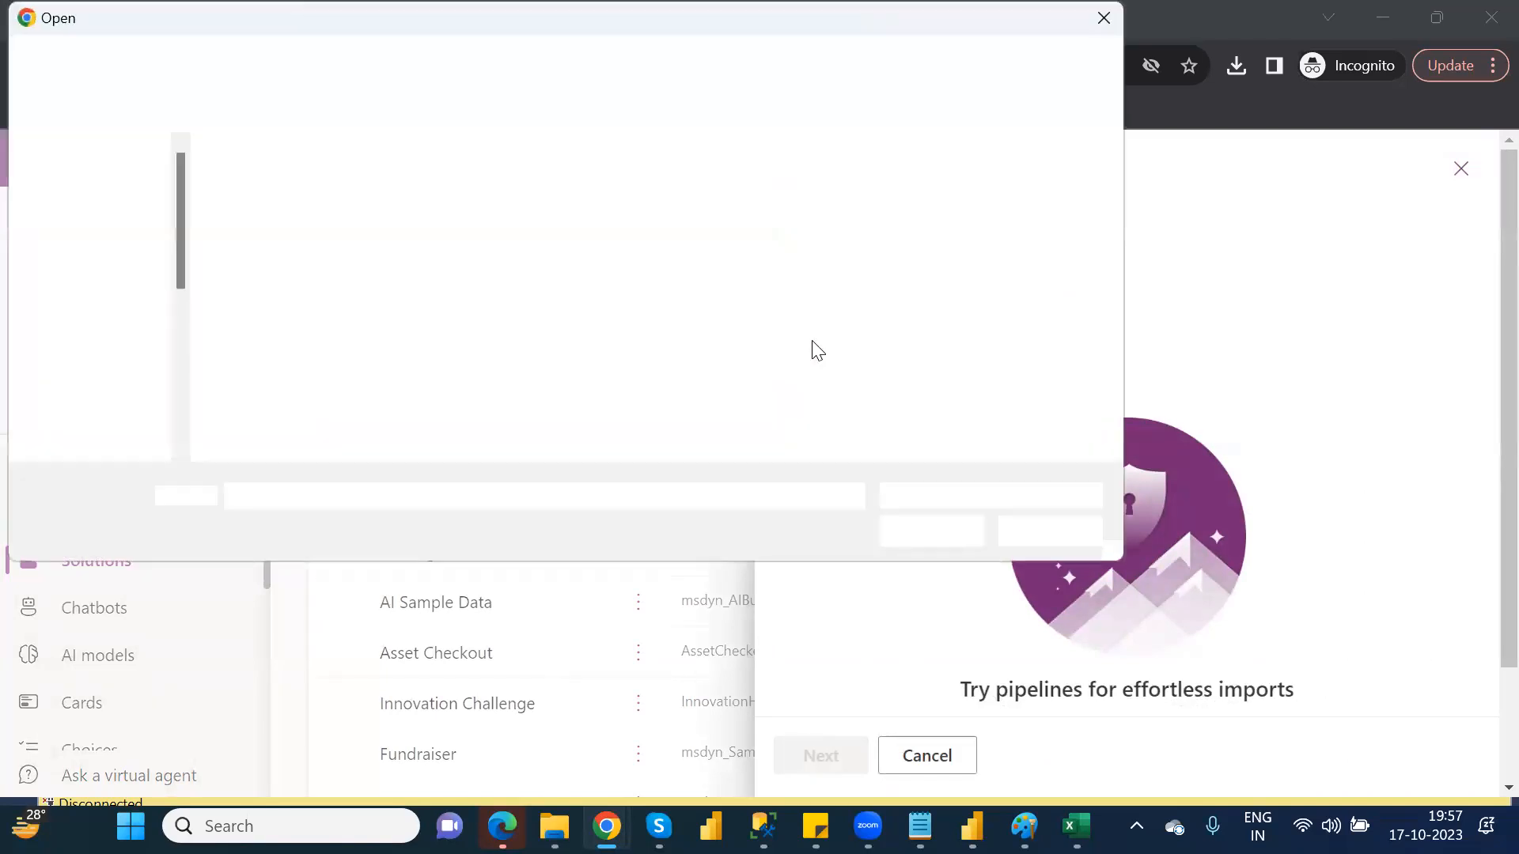
pyautogui.doubleClick(315, 214)
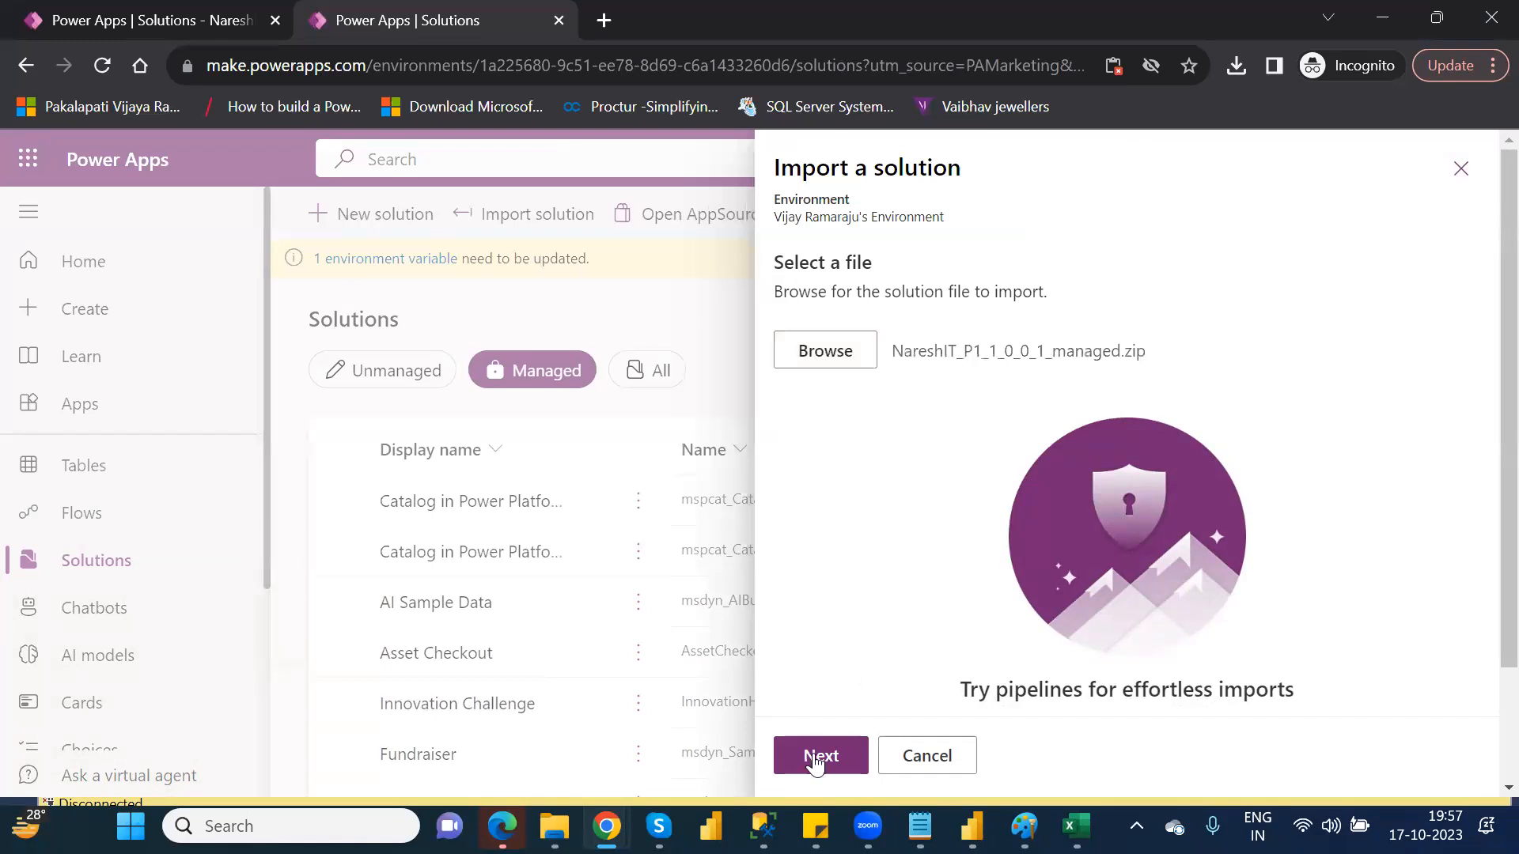
pyautogui.click(815, 760)
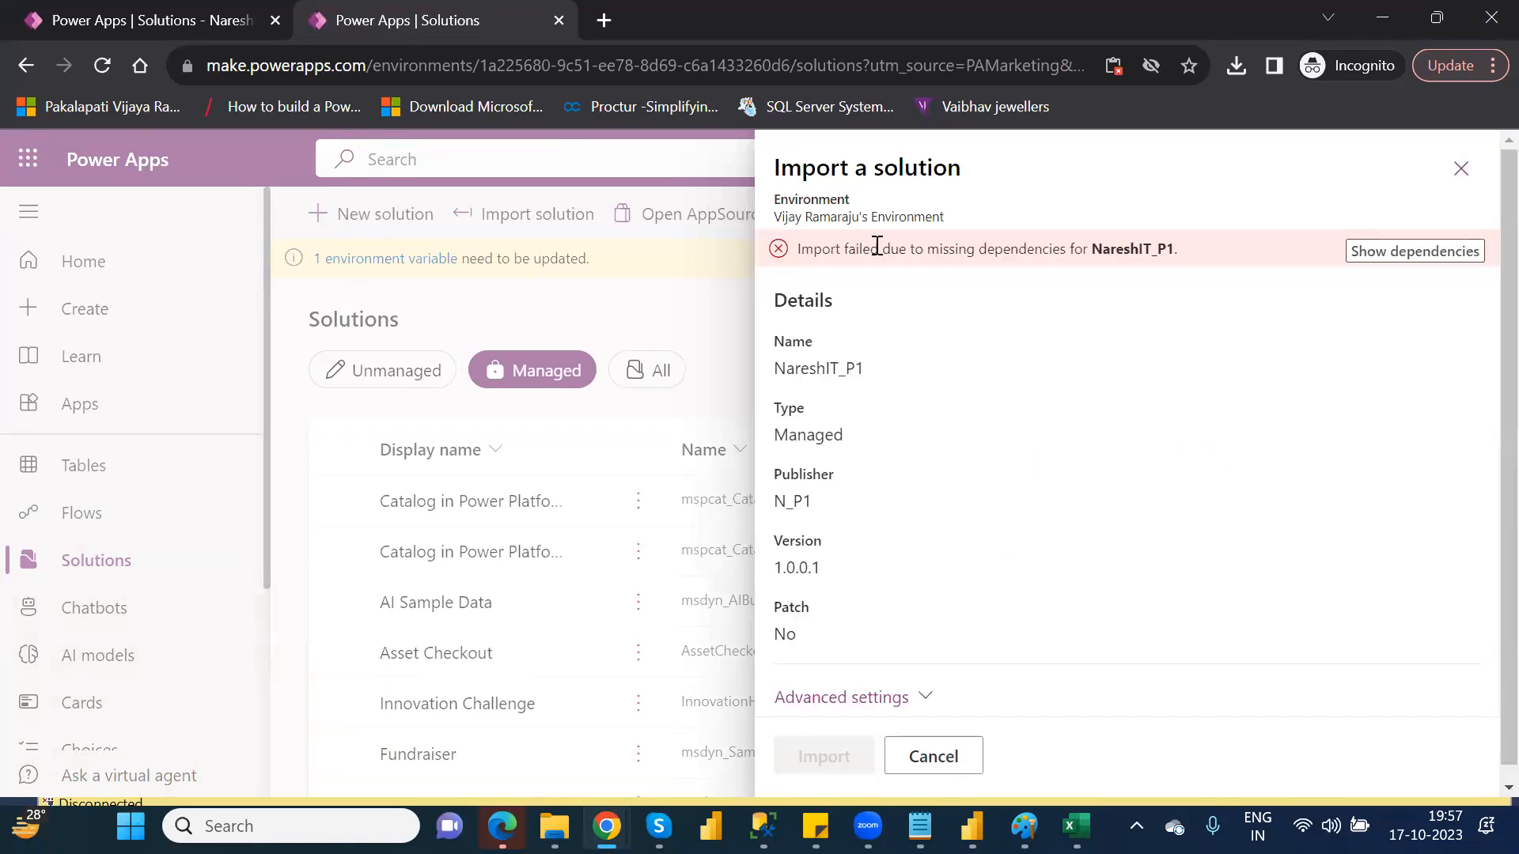
pyautogui.click(1403, 253)
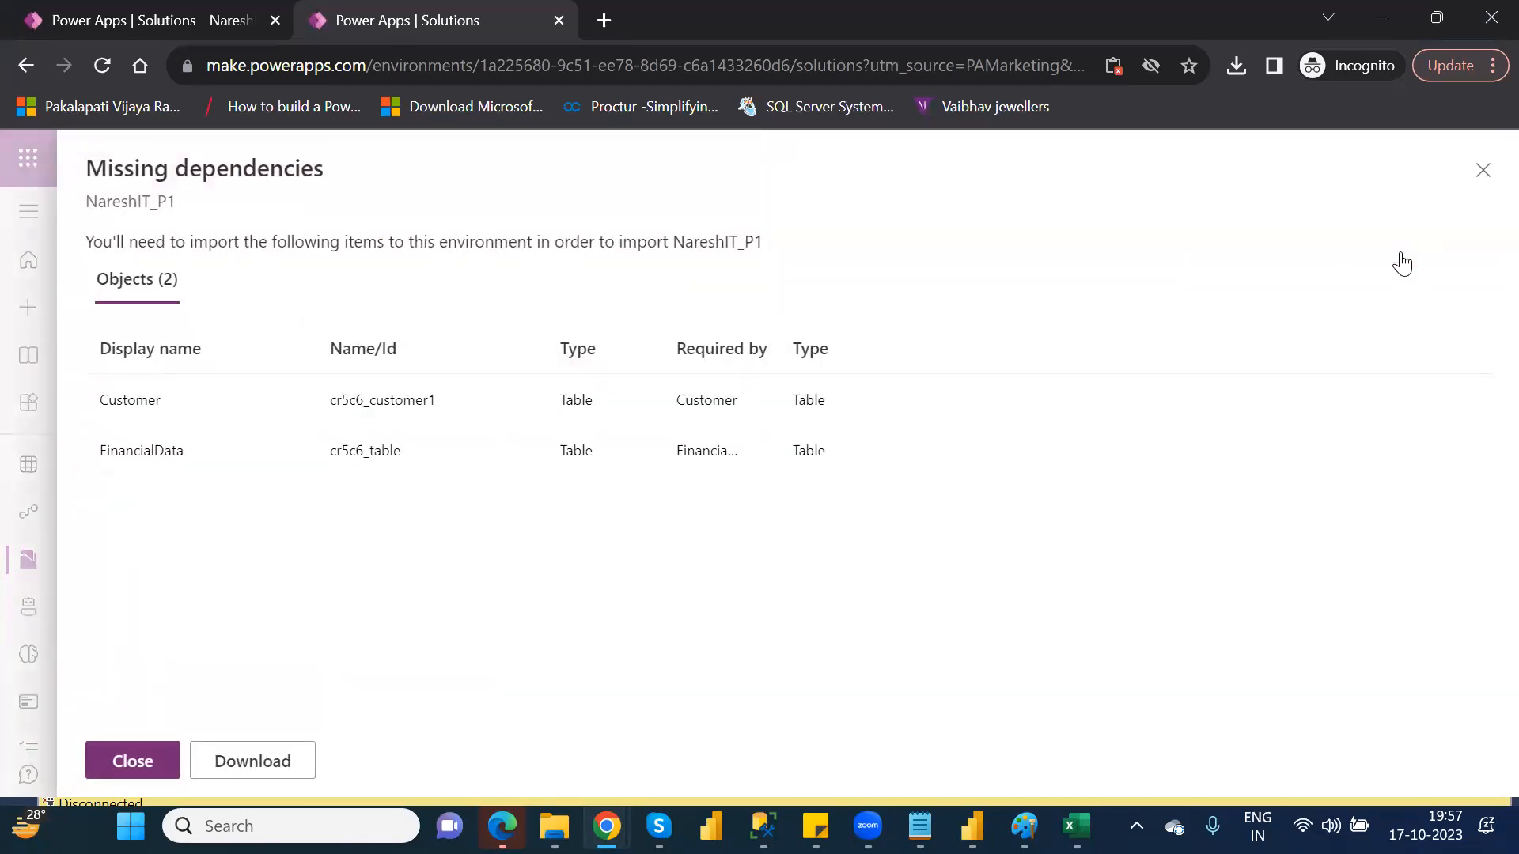
pyautogui.click(1486, 171)
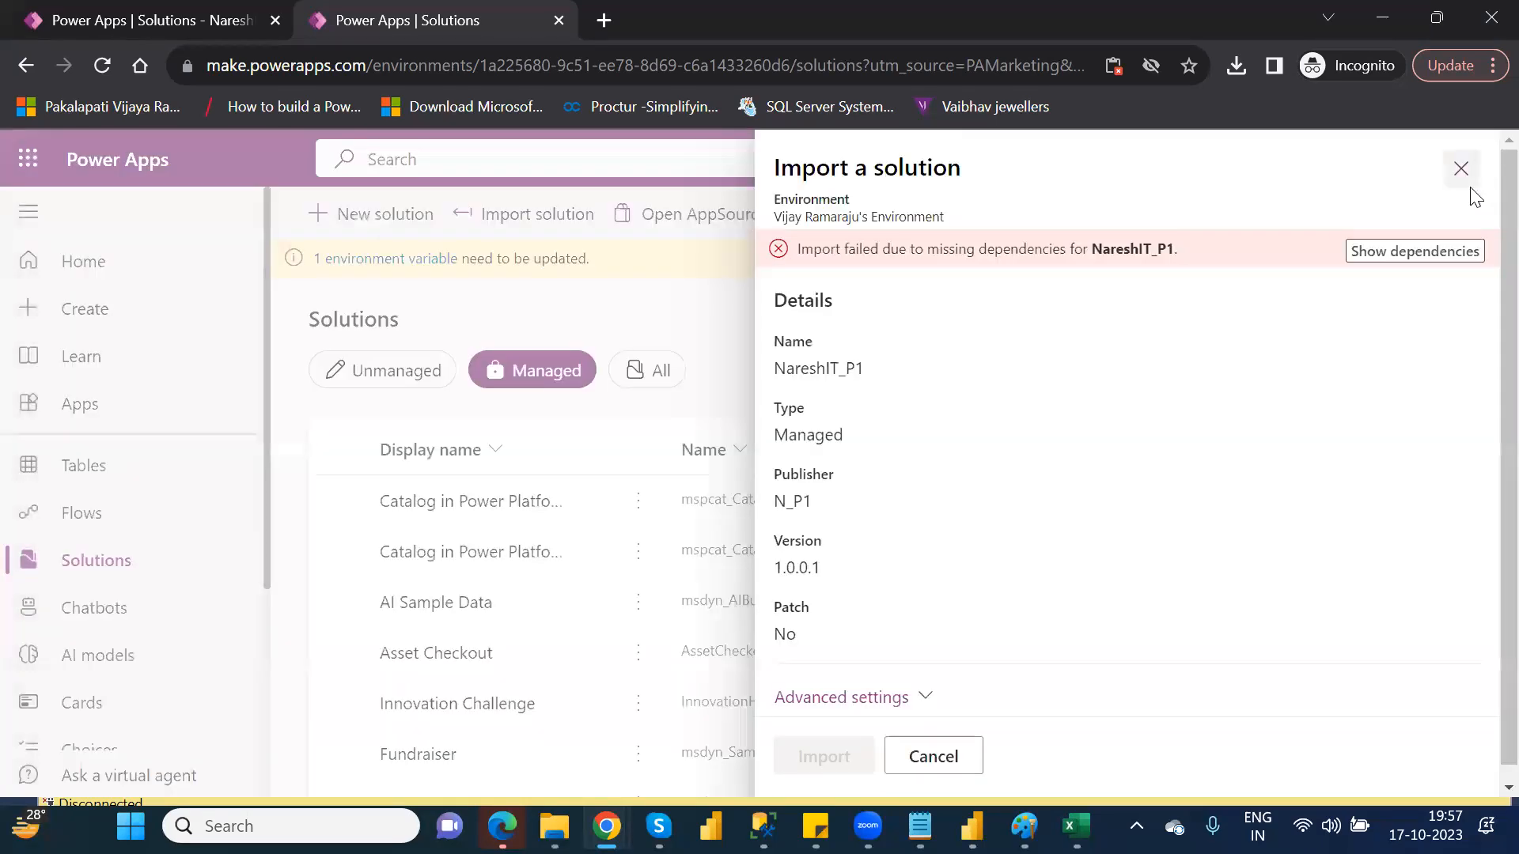
pyautogui.click(1461, 170)
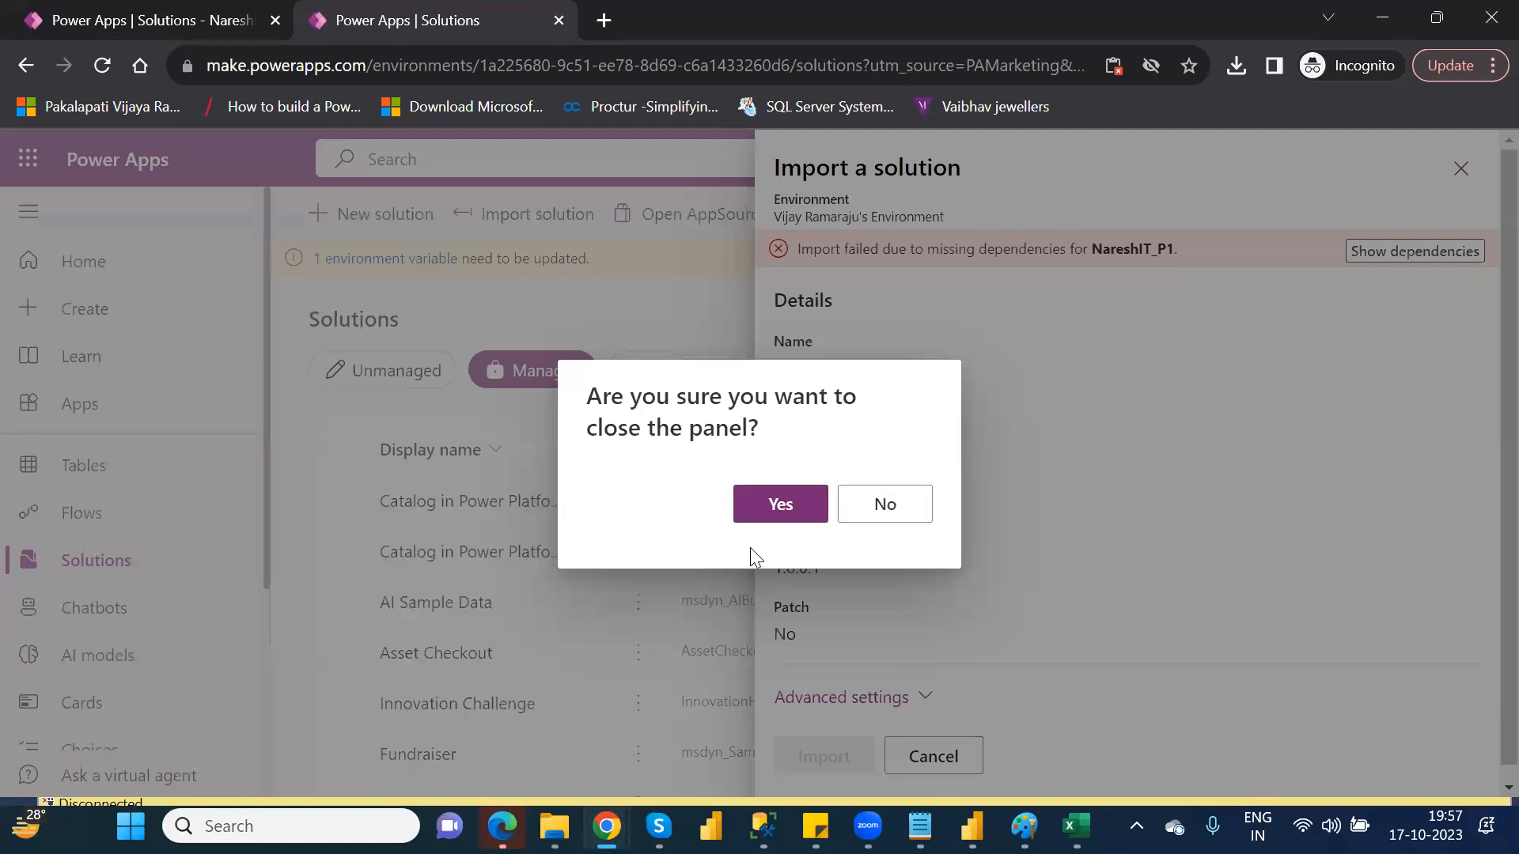
pyautogui.click(778, 508)
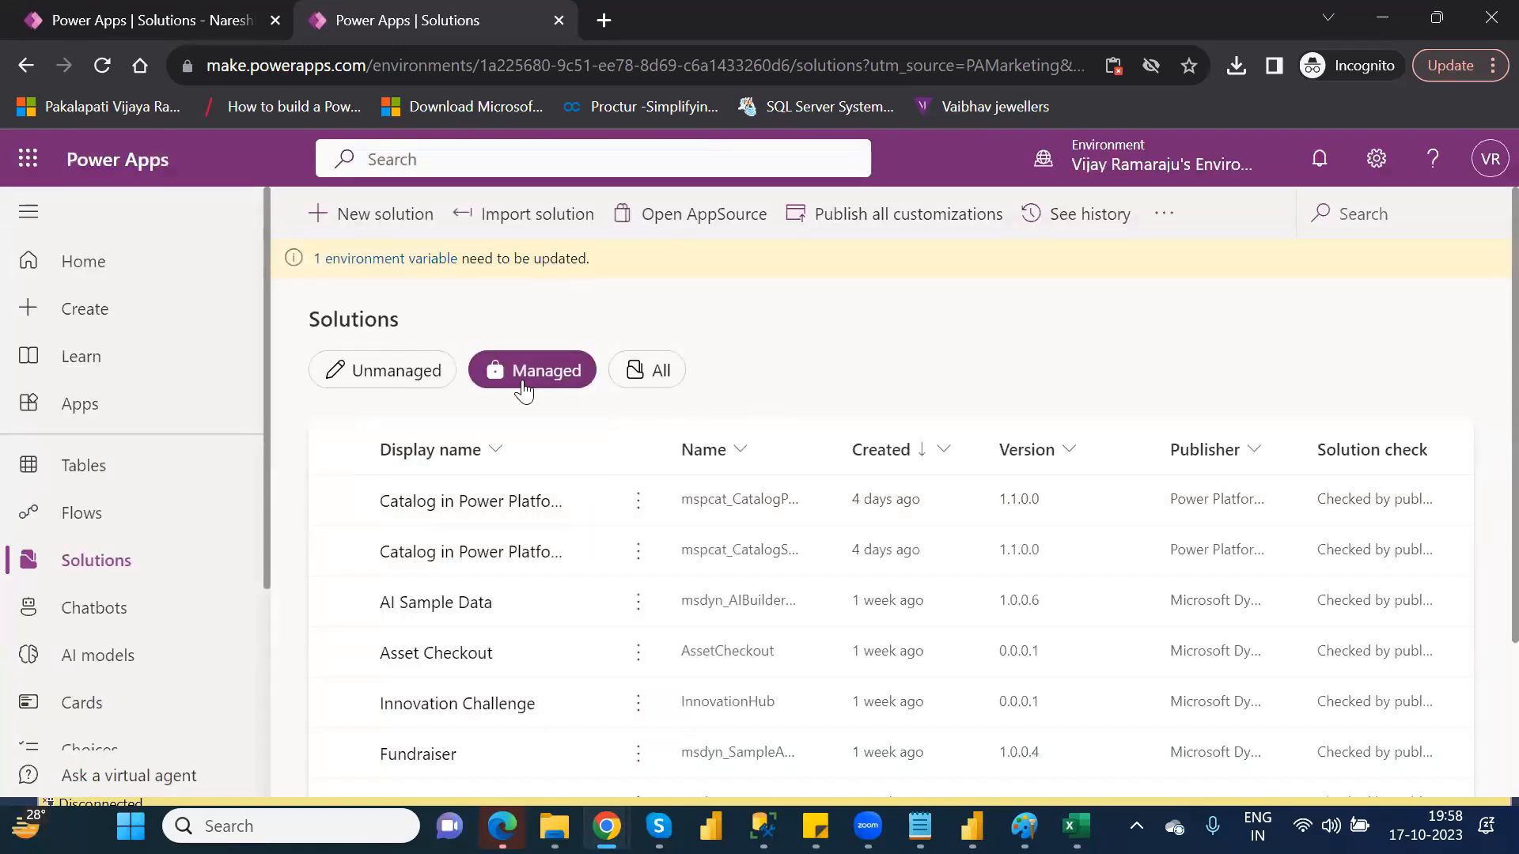
# Retry importing NareshIT_P1_1_0_0_1_managed.zip from Downloads and review its missing dependencies again
pyautogui.click(542, 228)
pyautogui.click(825, 351)
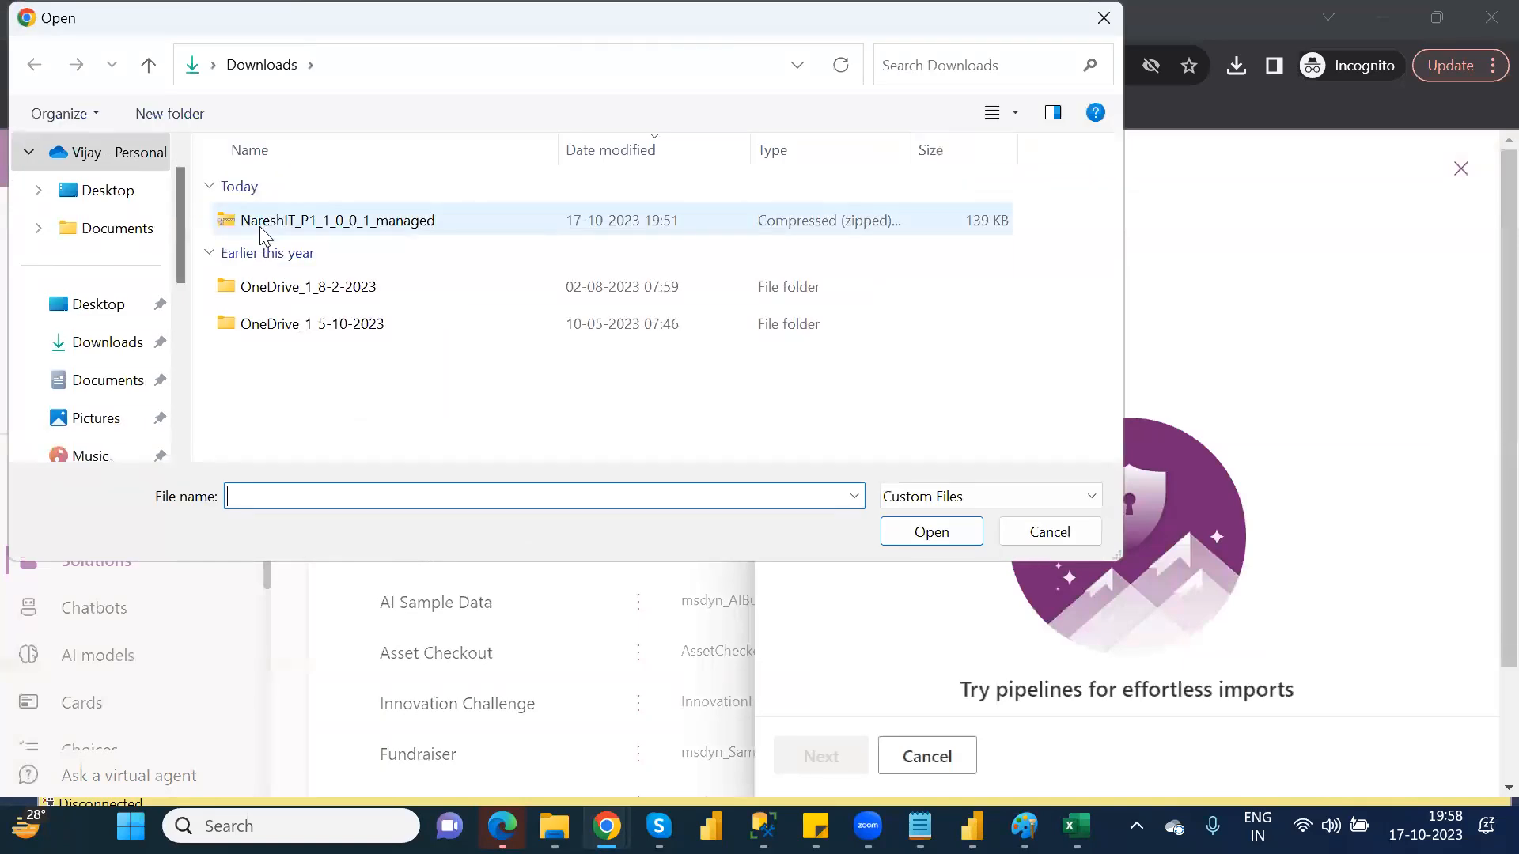
pyautogui.click(259, 227)
pyautogui.click(931, 531)
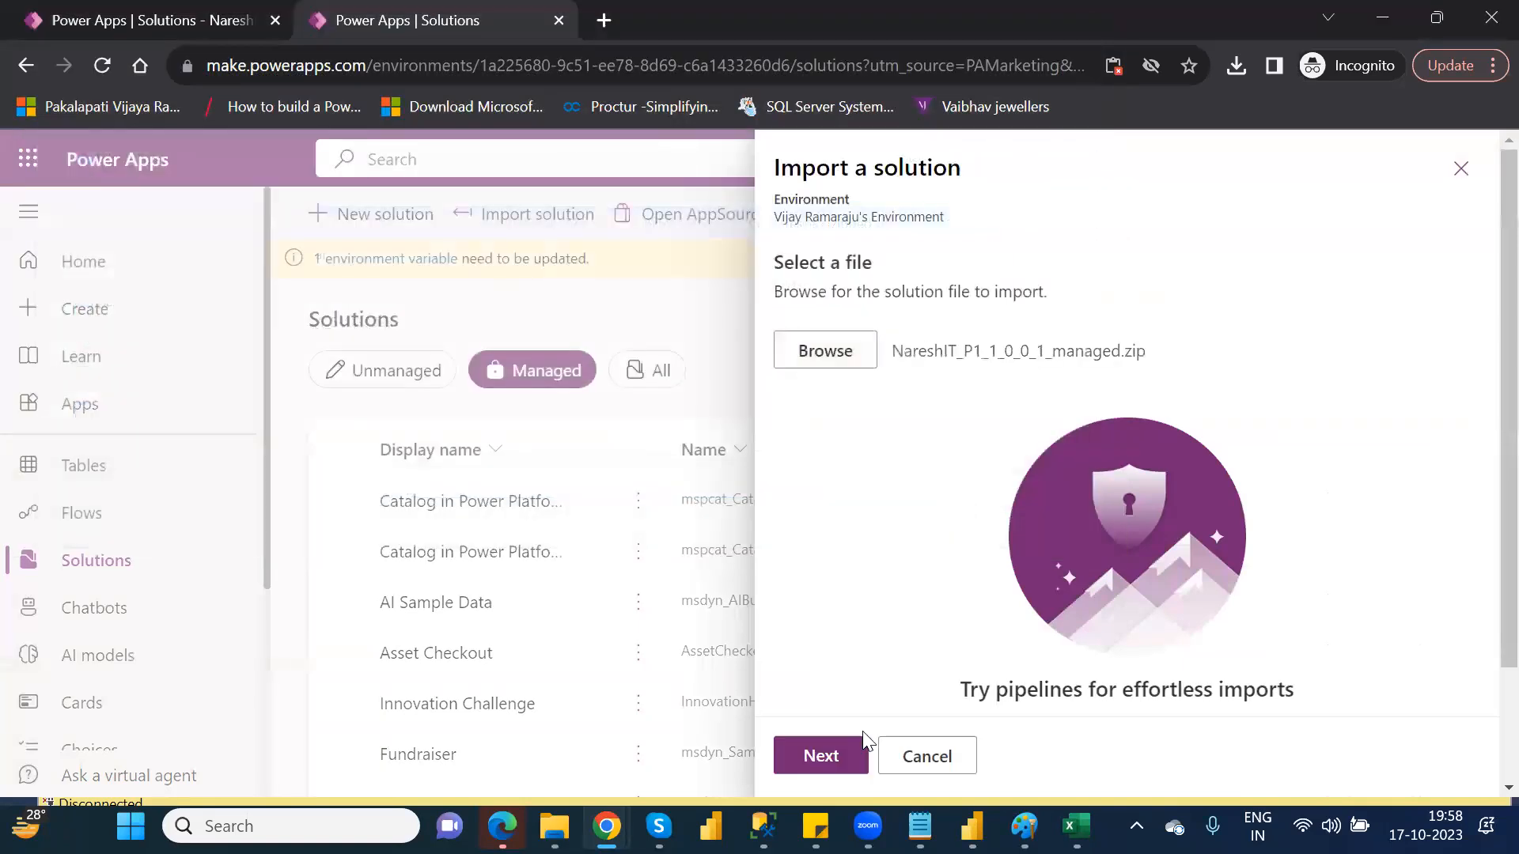
pyautogui.click(828, 752)
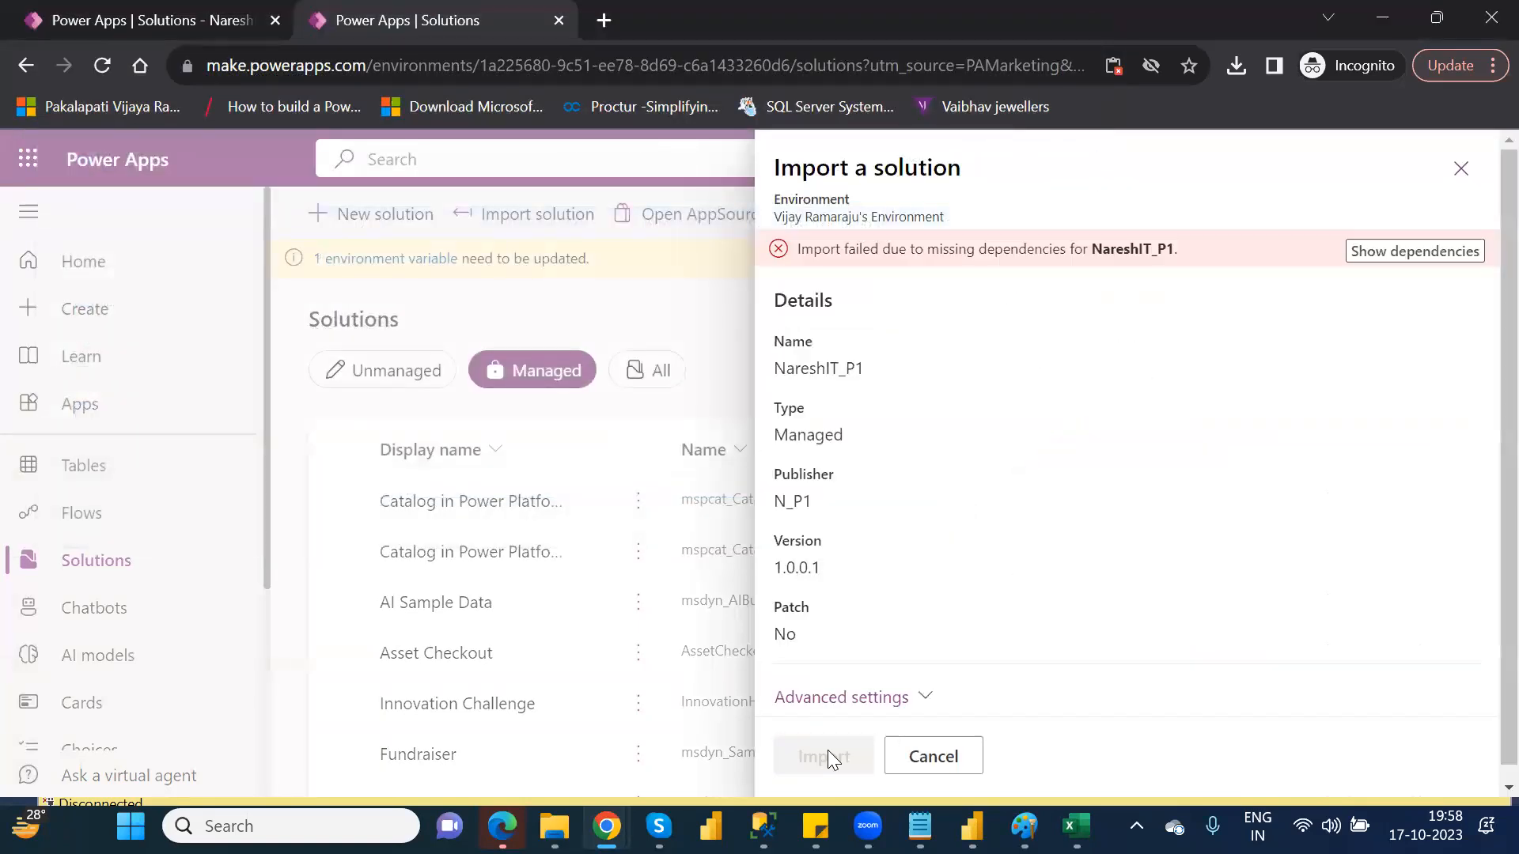
pyautogui.click(1389, 252)
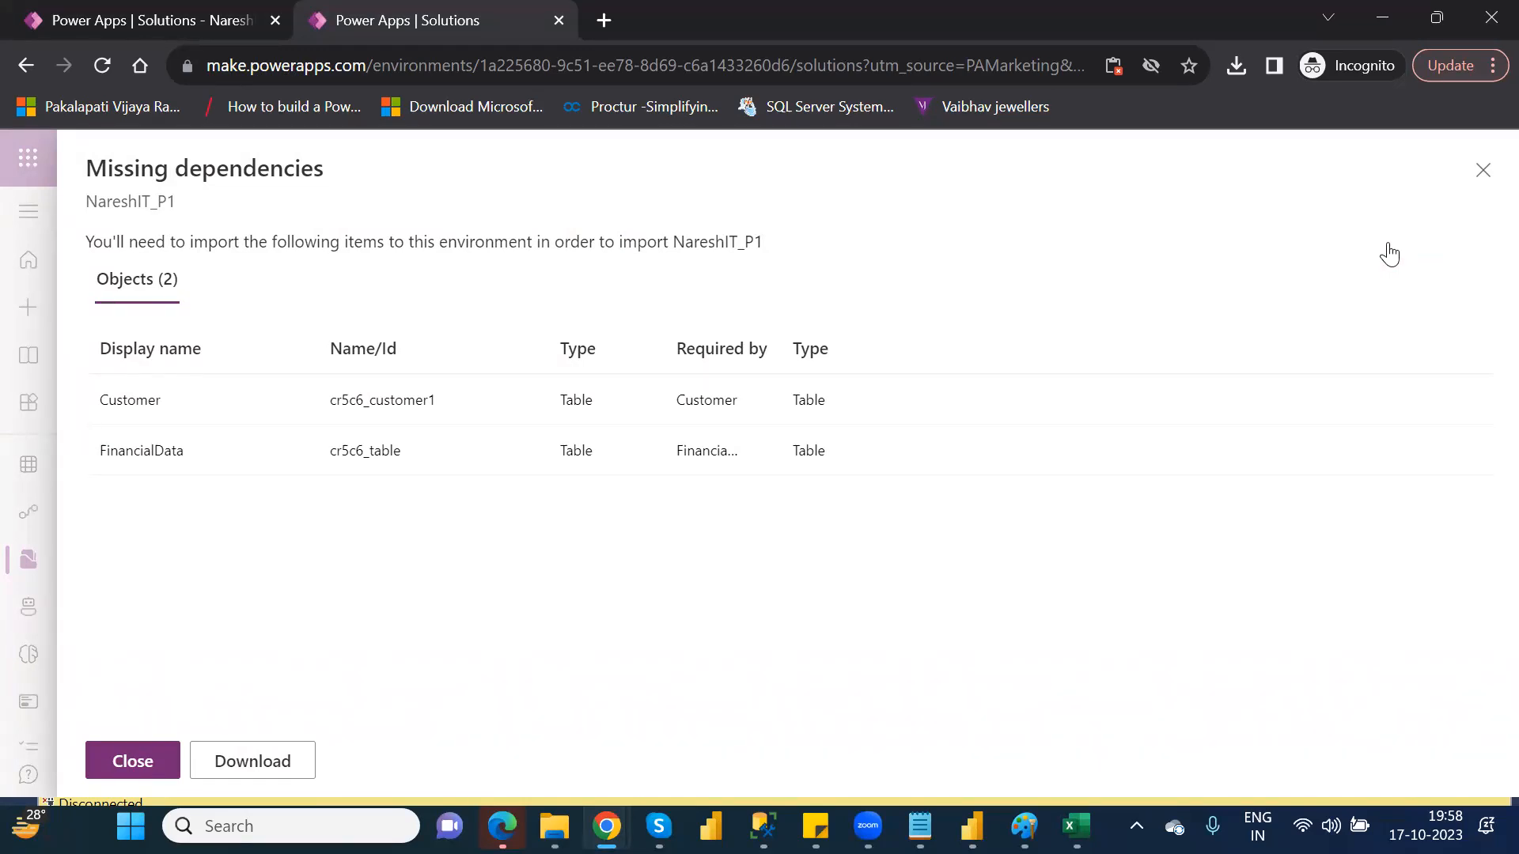
pyautogui.click(1483, 171)
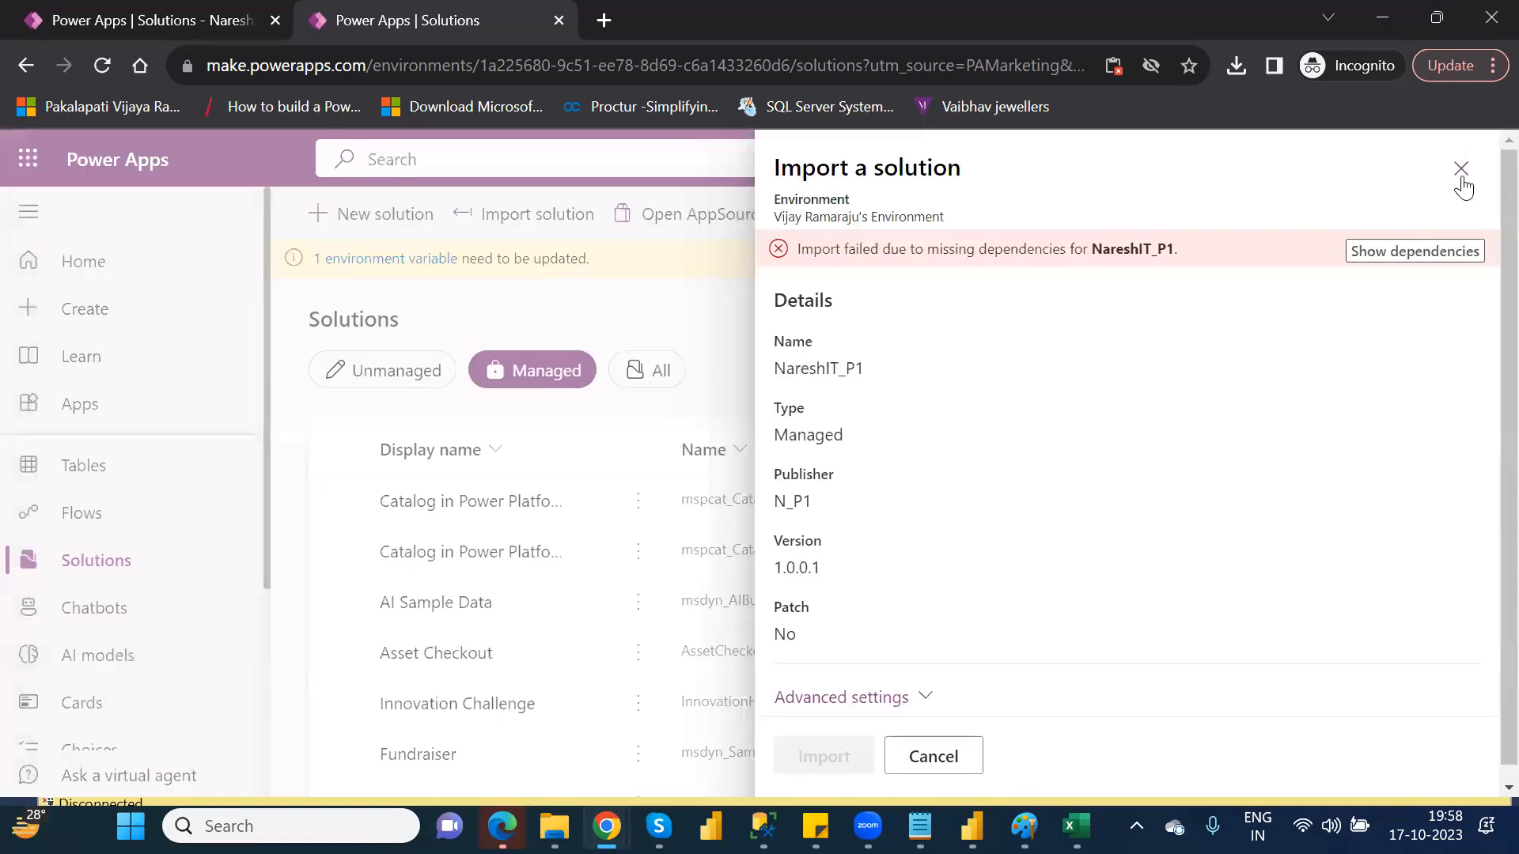
# Close the solution import panel, confirming the close, and go to Tables
pyautogui.click(1469, 176)
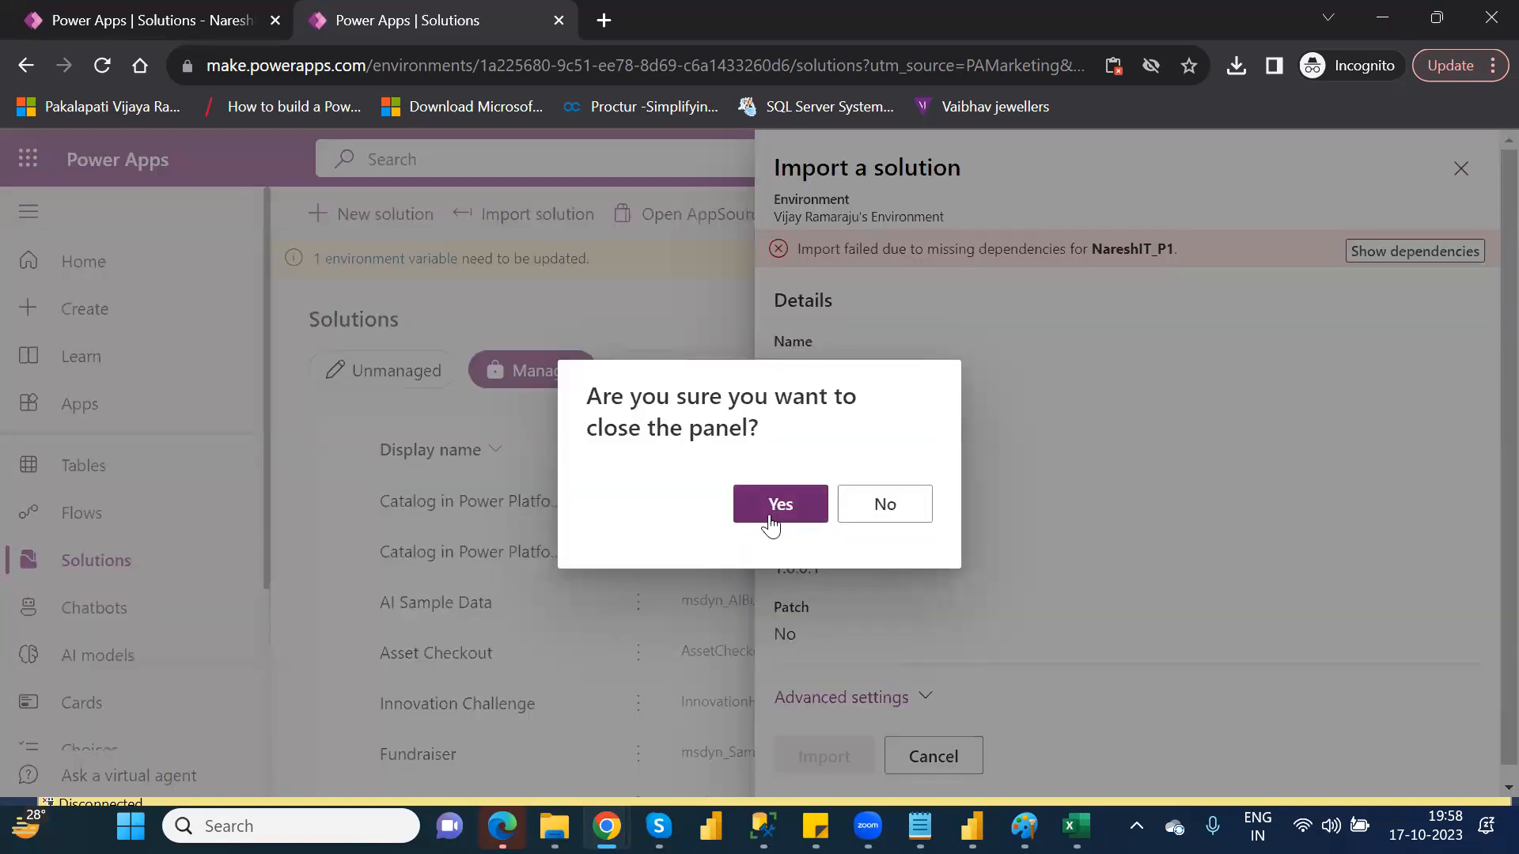
pyautogui.click(773, 522)
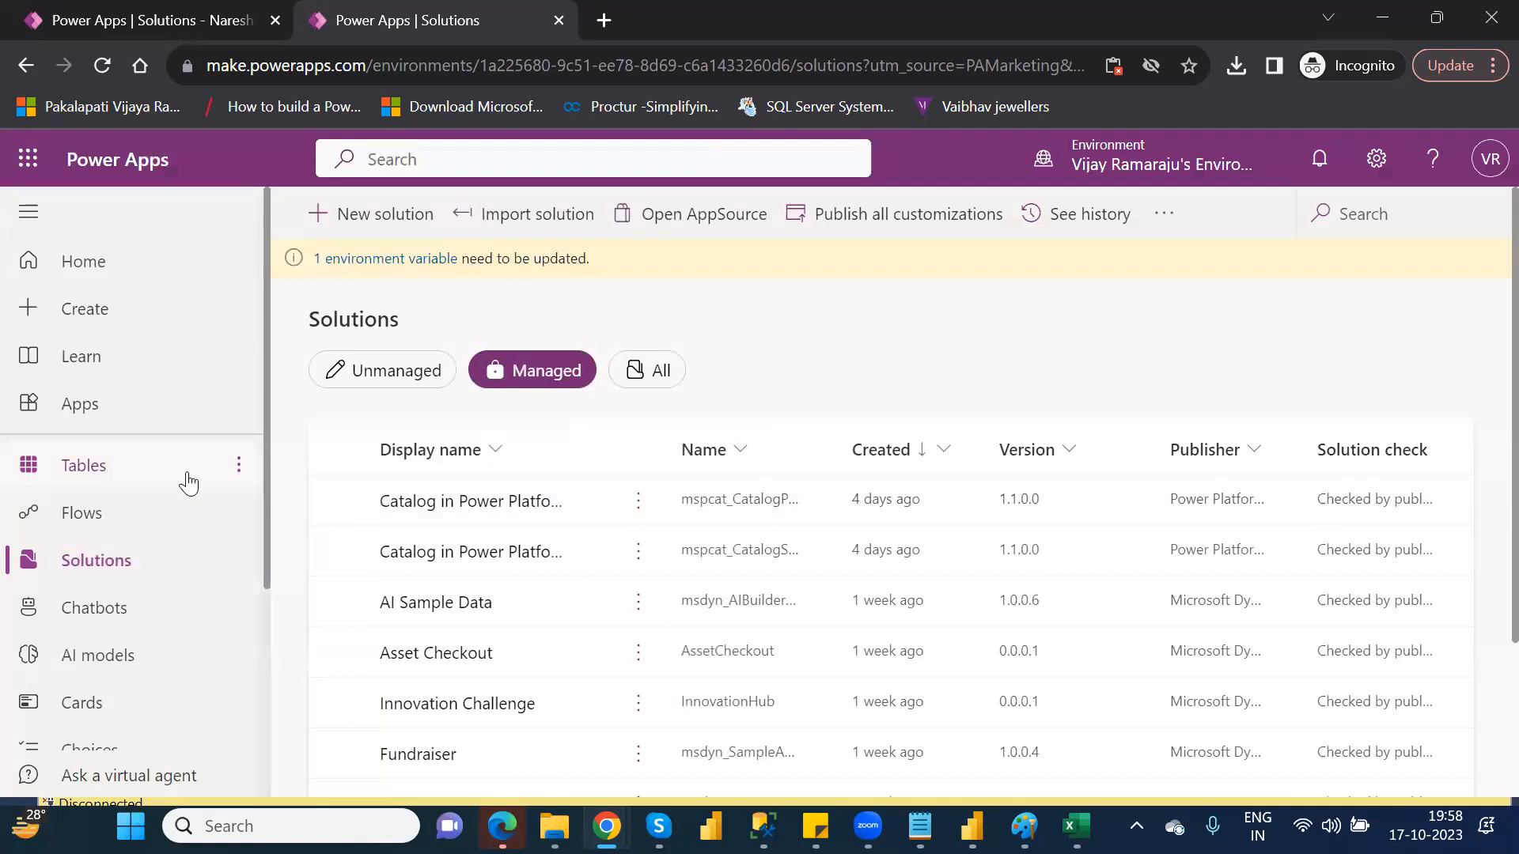
pyautogui.click(142, 473)
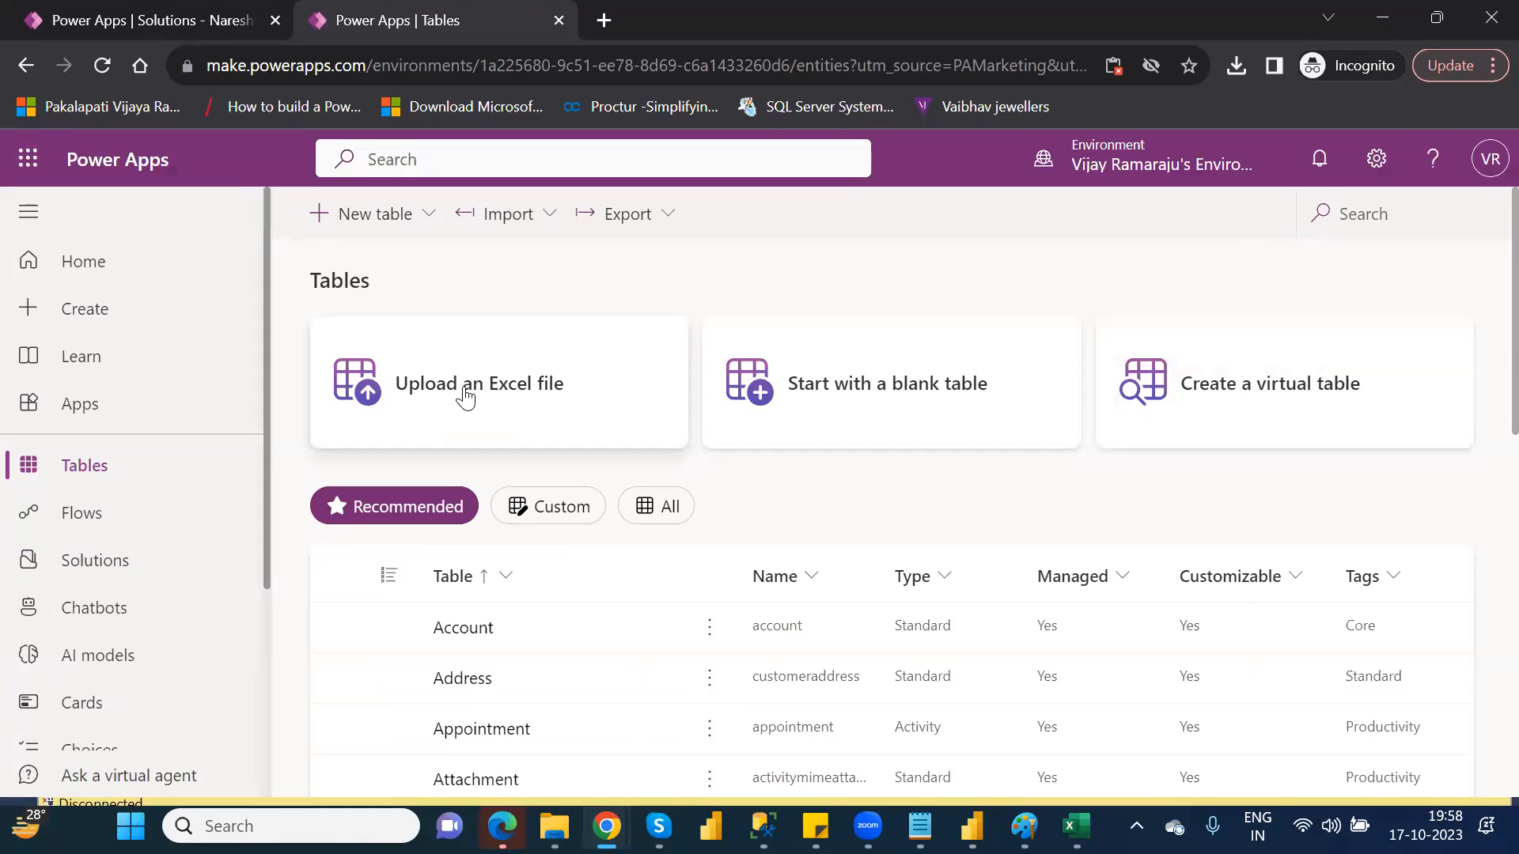
# Create a new table by uploading the Financial Data Excel workbook from the personal OneDrive folder
pyautogui.click(564, 382)
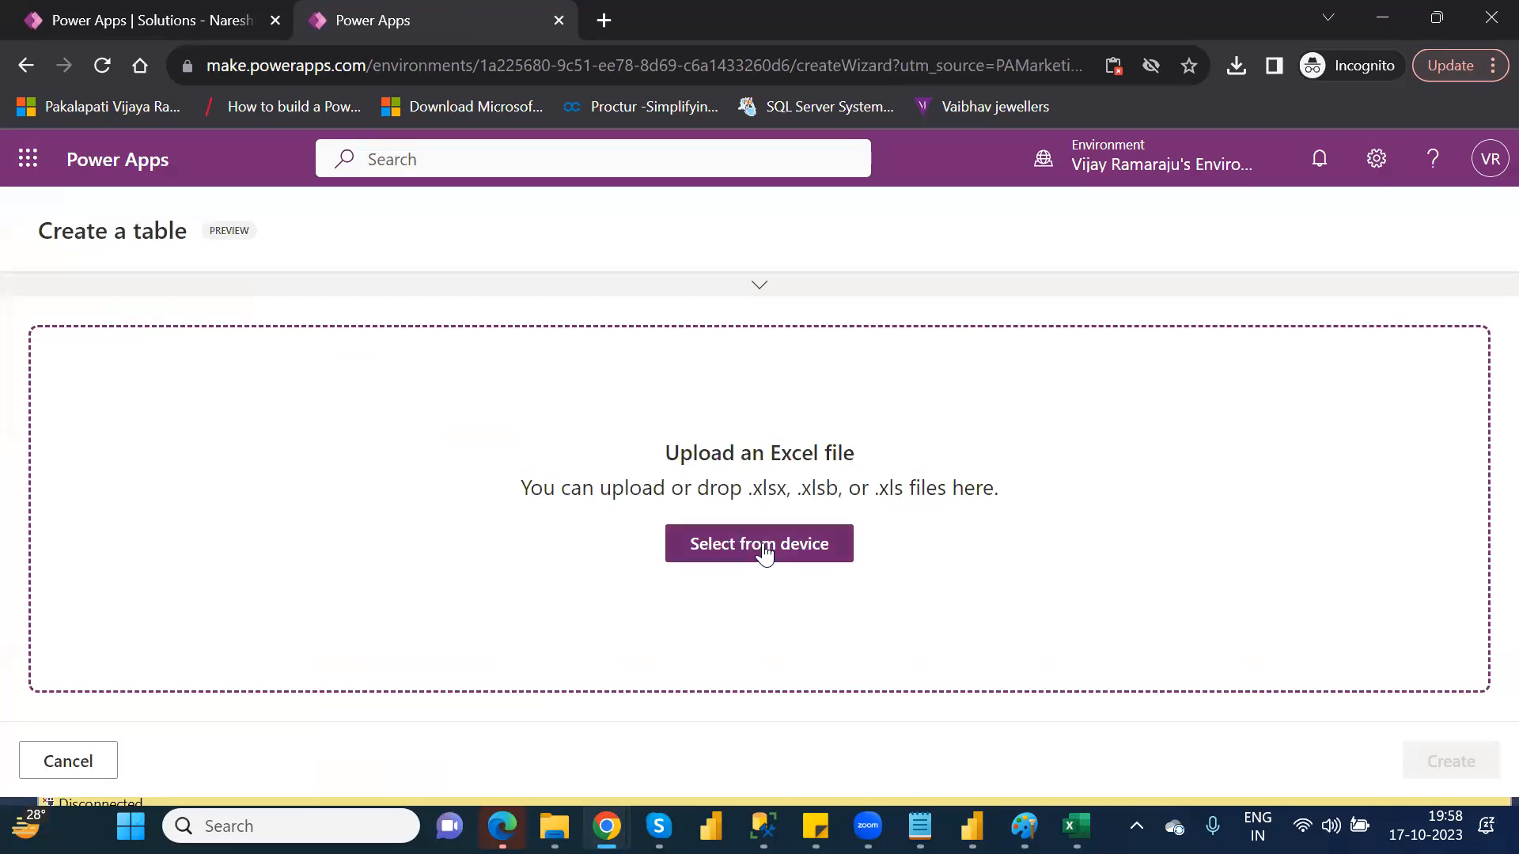
pyautogui.click(764, 552)
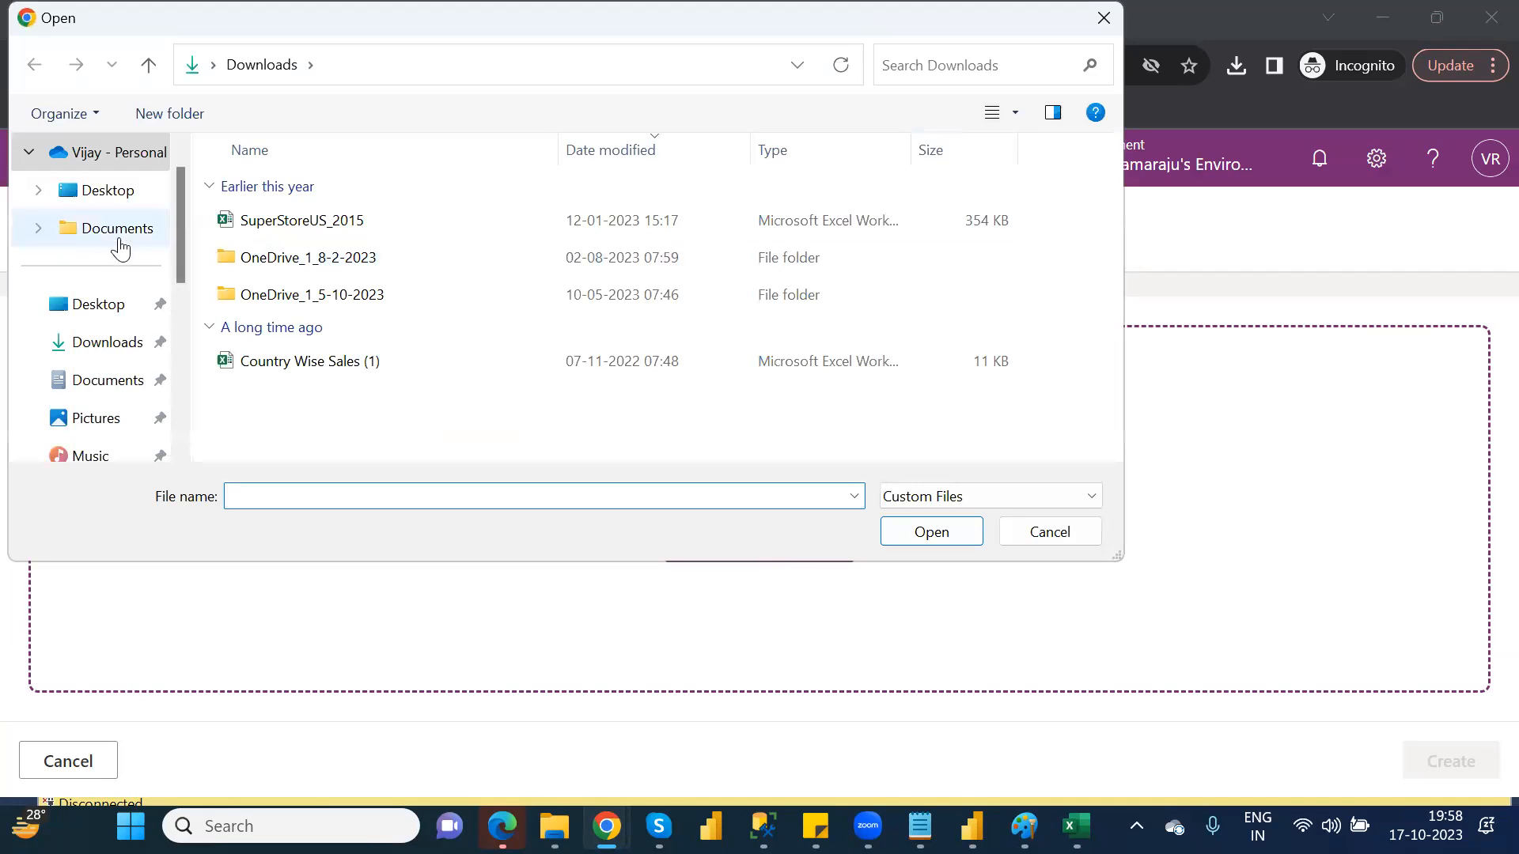
pyautogui.click(131, 166)
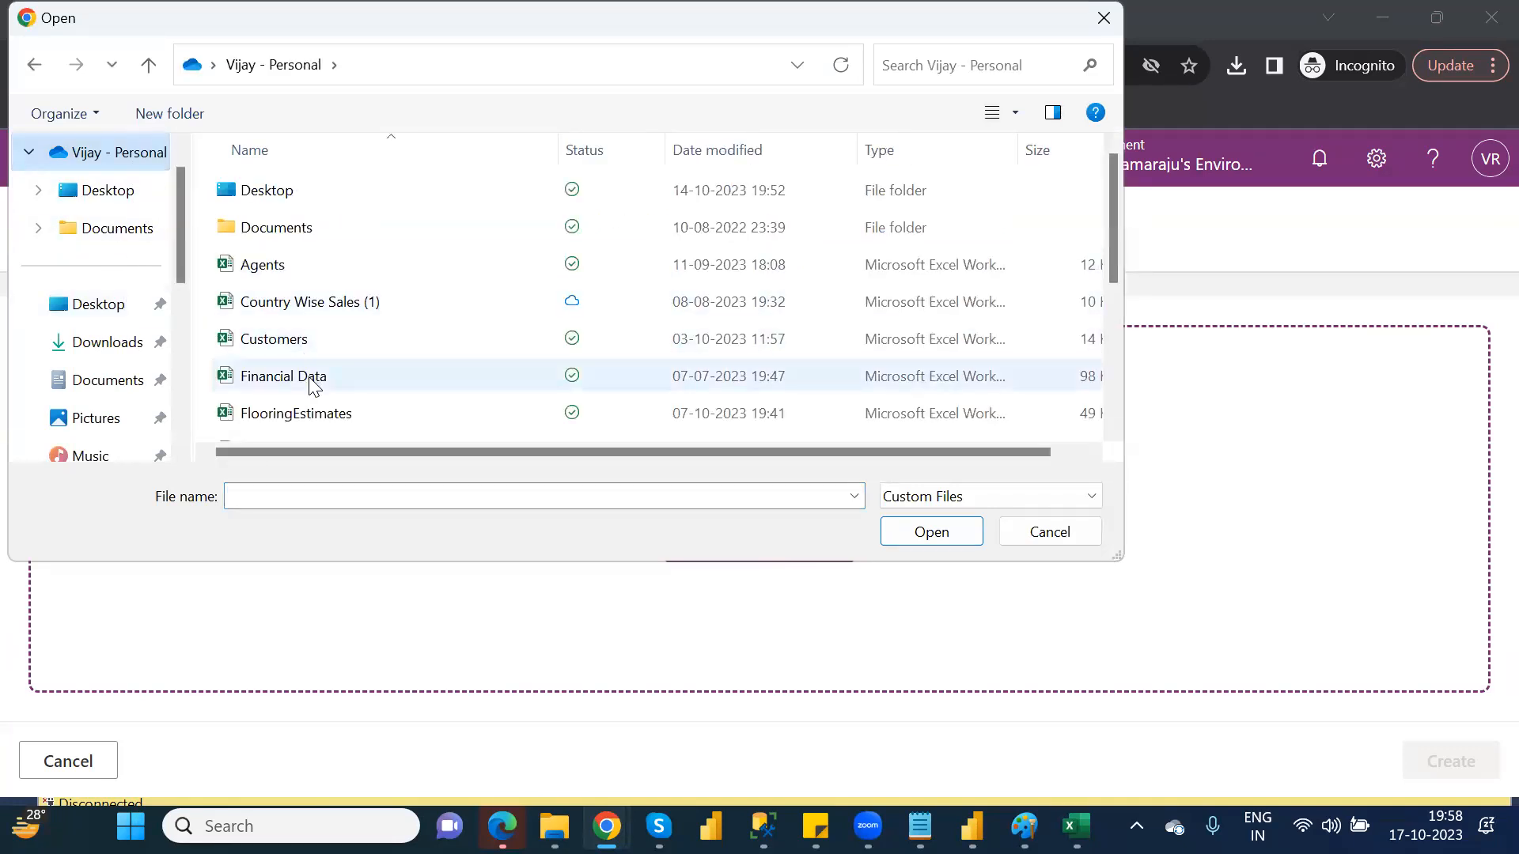
pyautogui.doubleClick(310, 378)
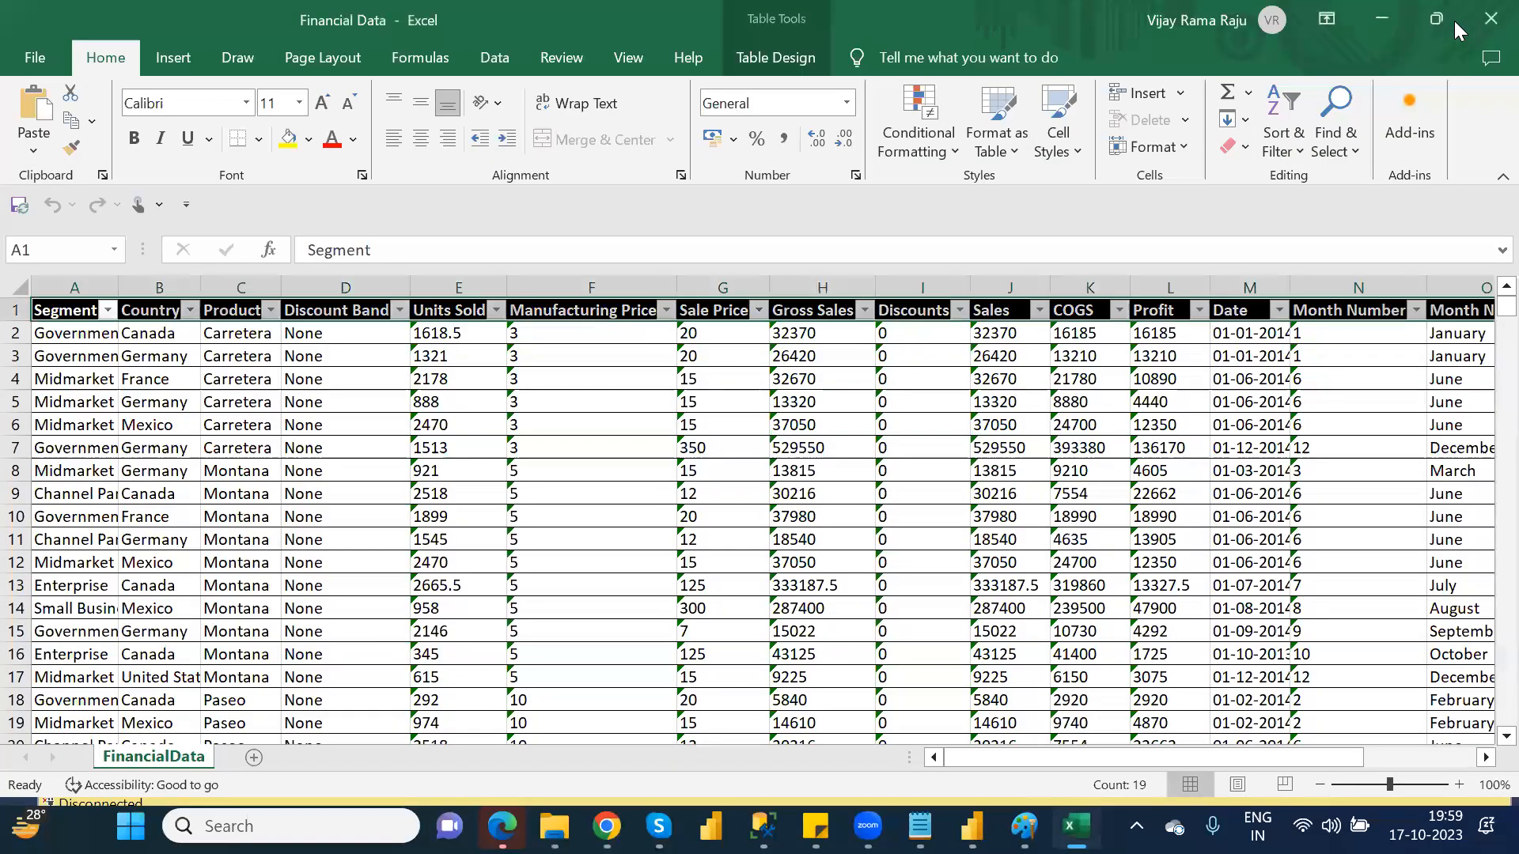
pyautogui.click(1485, 24)
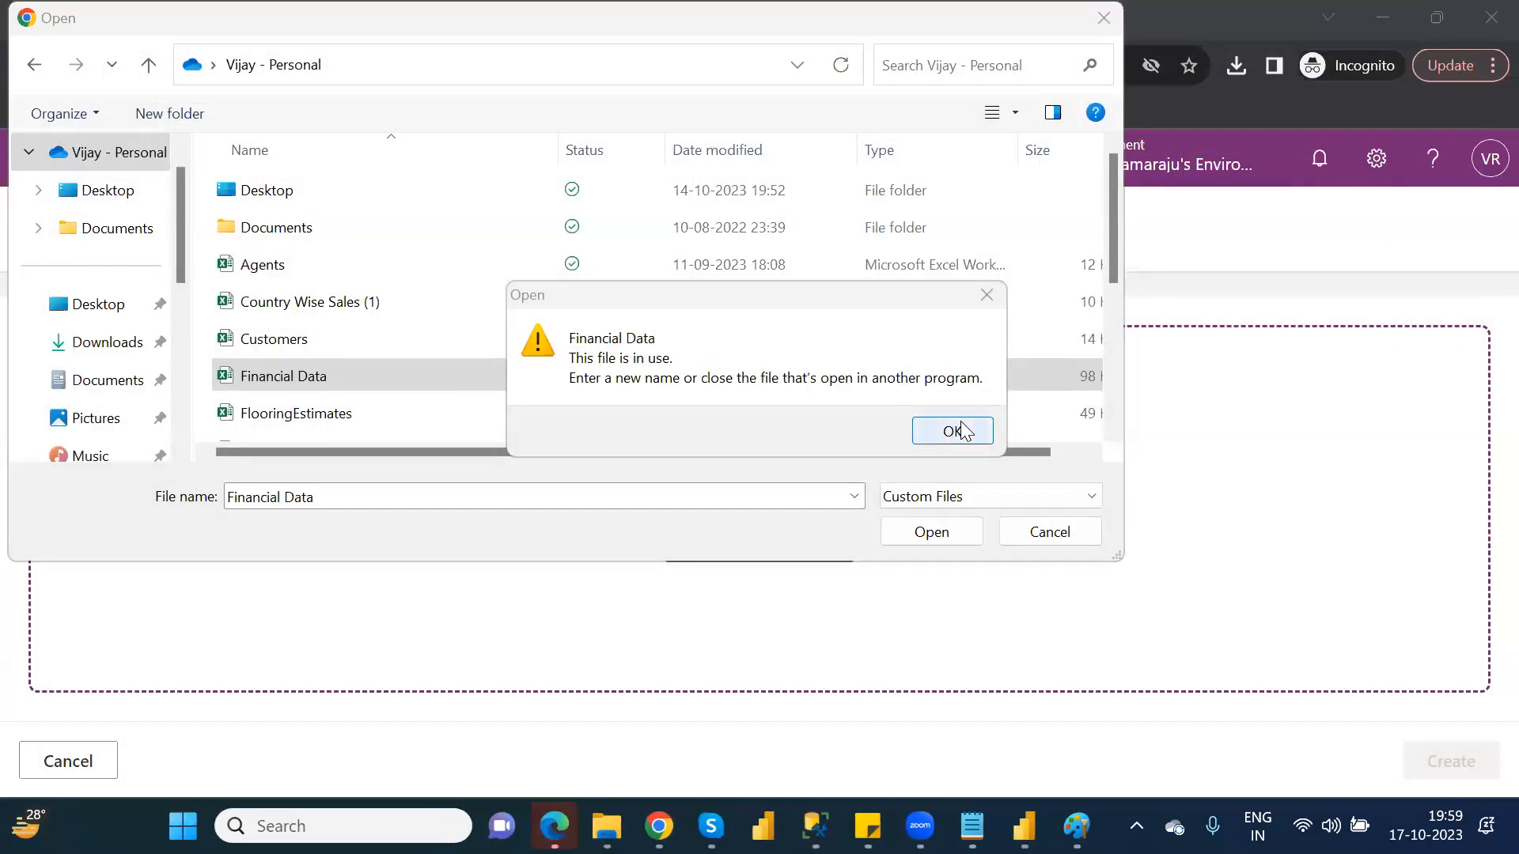
pyautogui.click(963, 431)
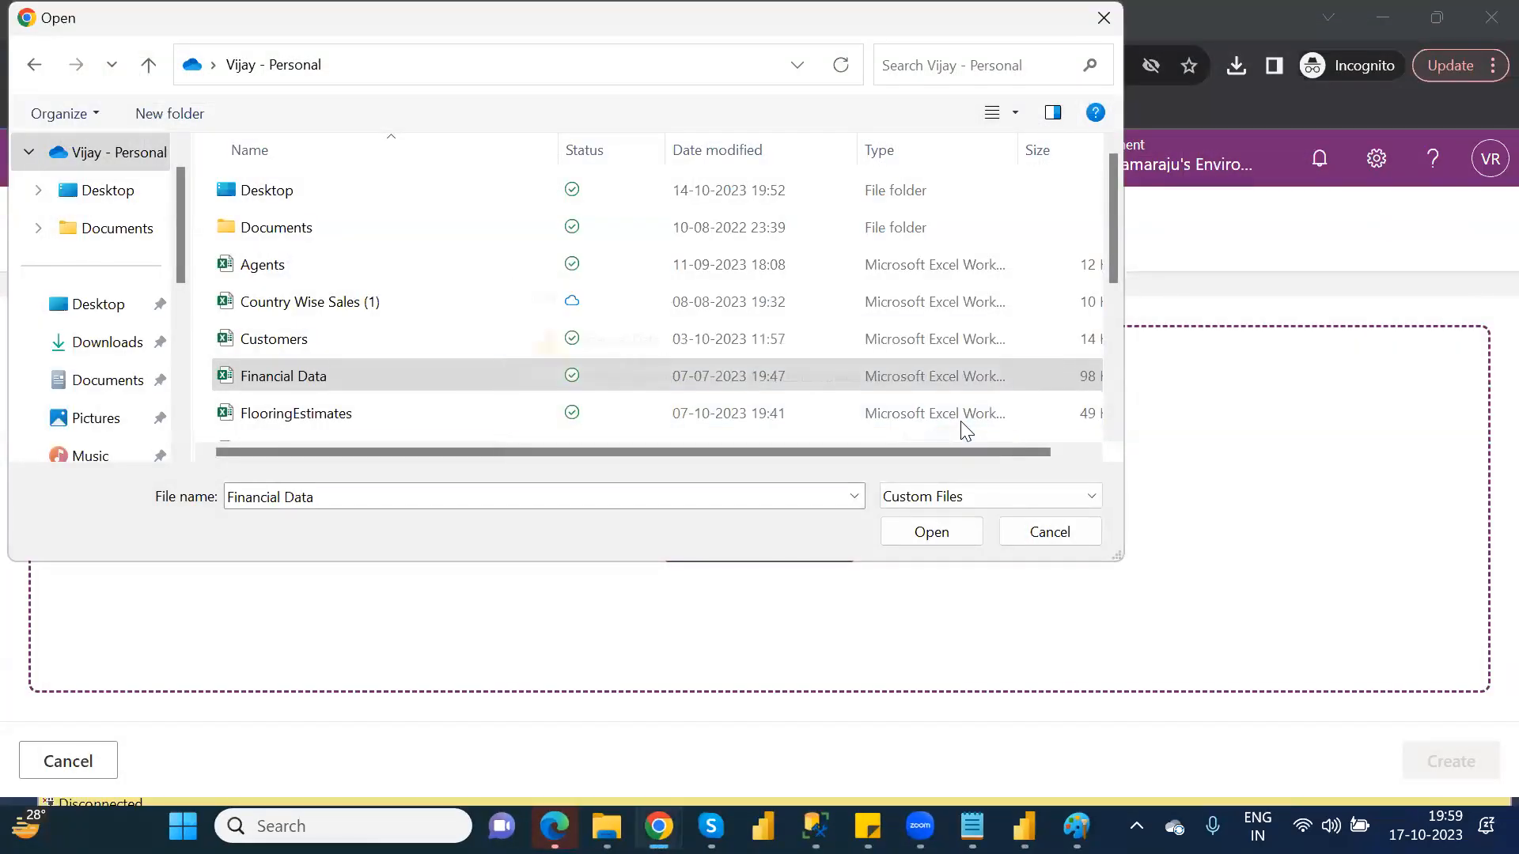
pyautogui.doubleClick(329, 373)
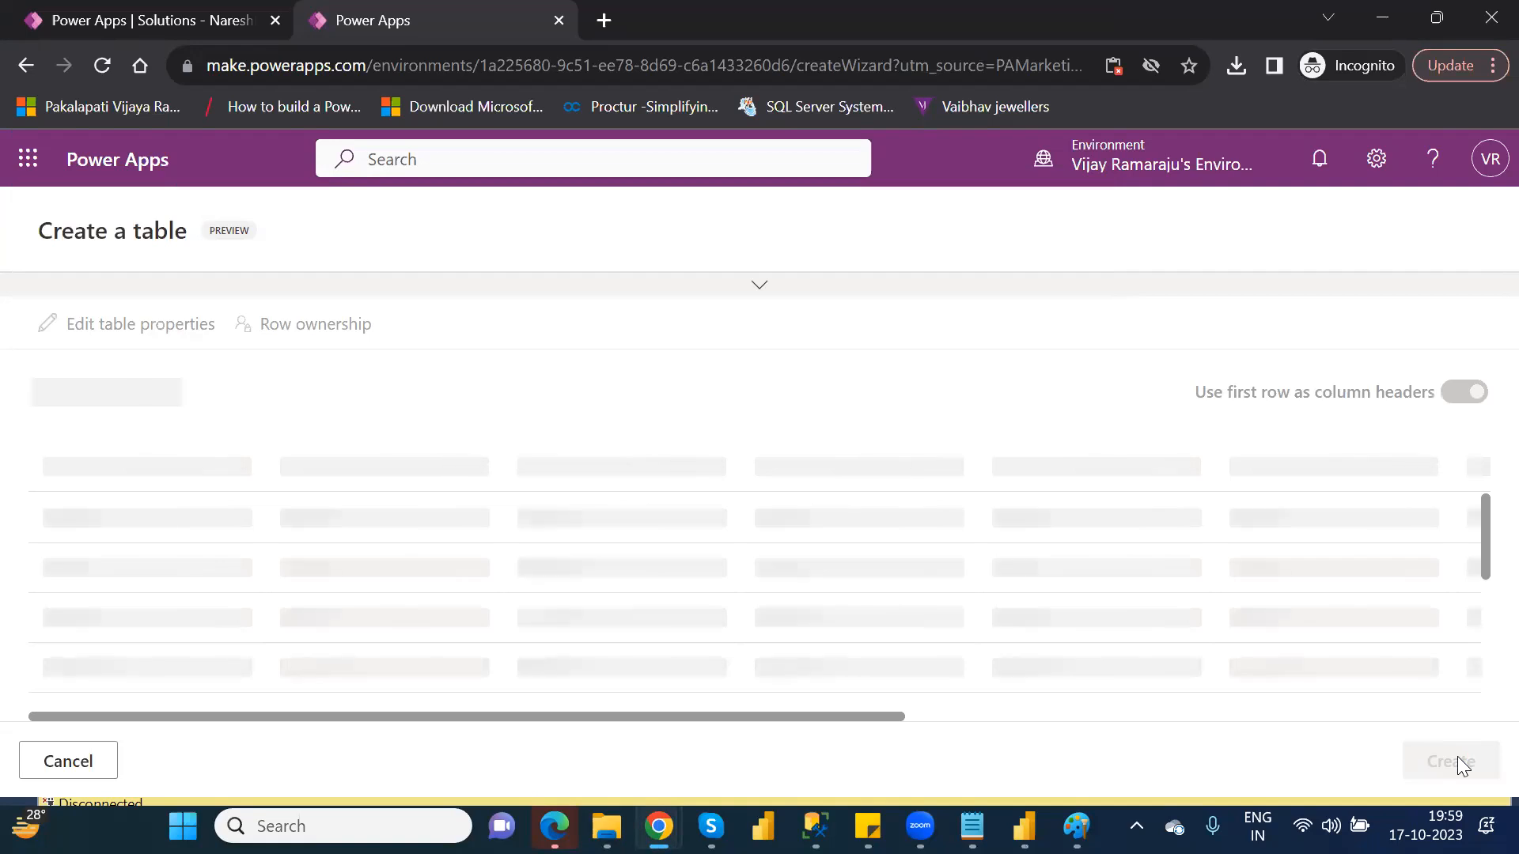
pyautogui.click(1459, 763)
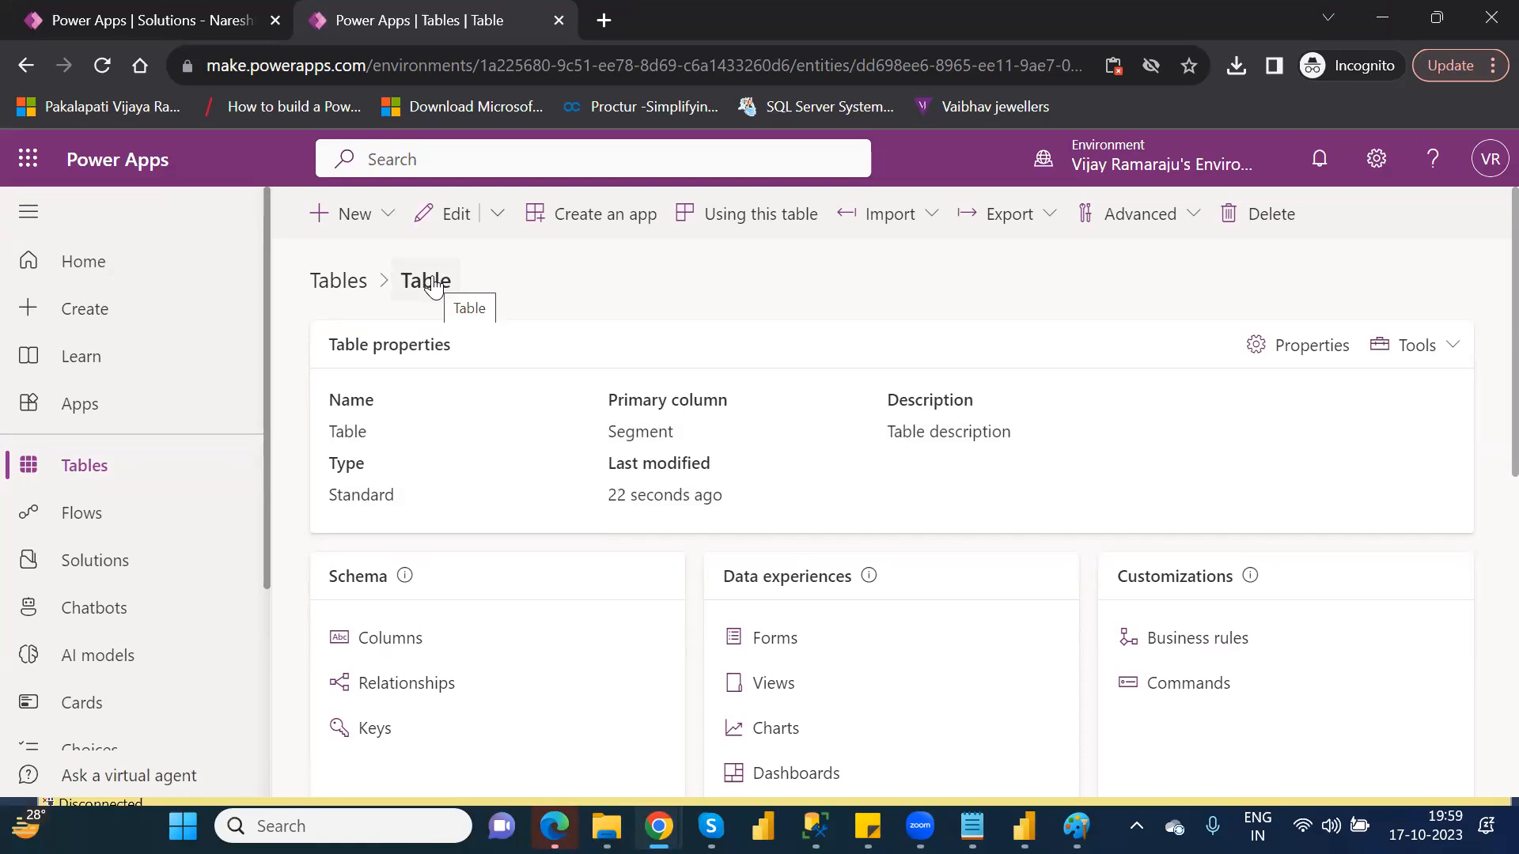
# Find the newly created table by searching for table and rename its display name to FinancialData
pyautogui.click(117, 478)
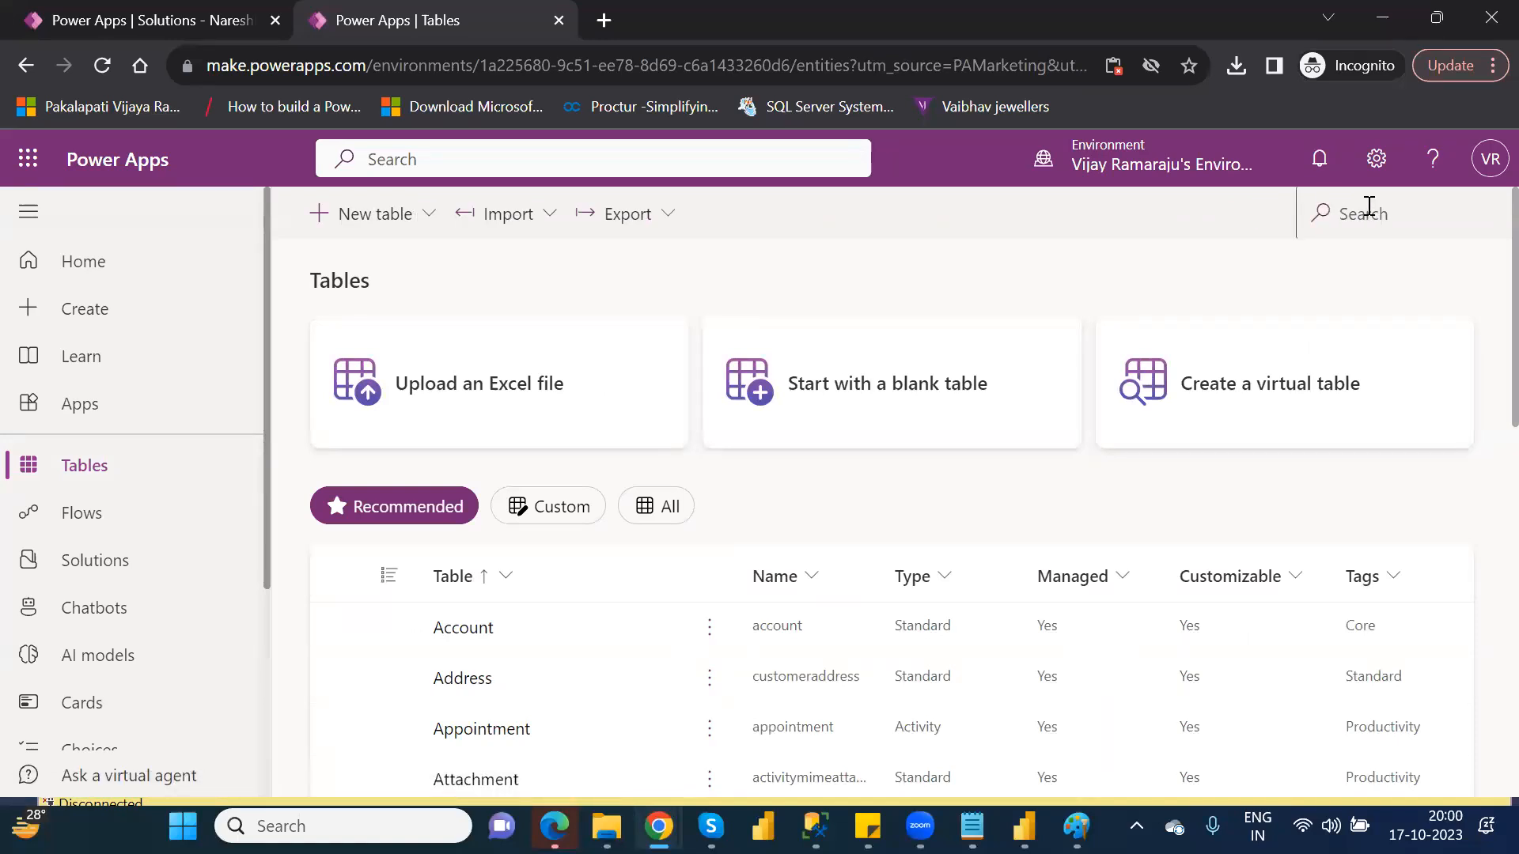
pyautogui.click(1369, 205)
pyautogui.write('table')
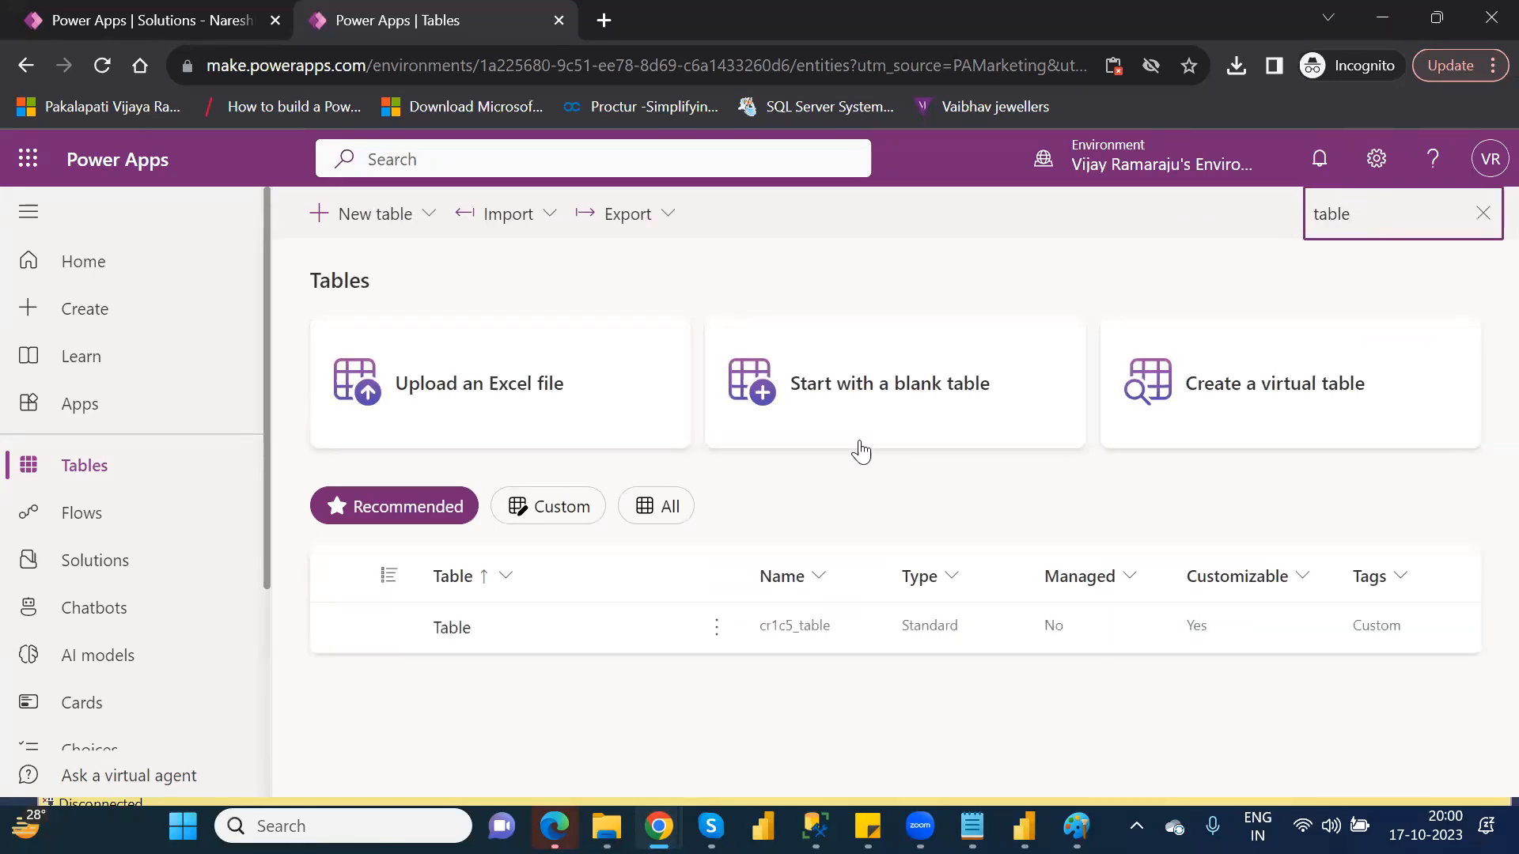
pyautogui.click(722, 641)
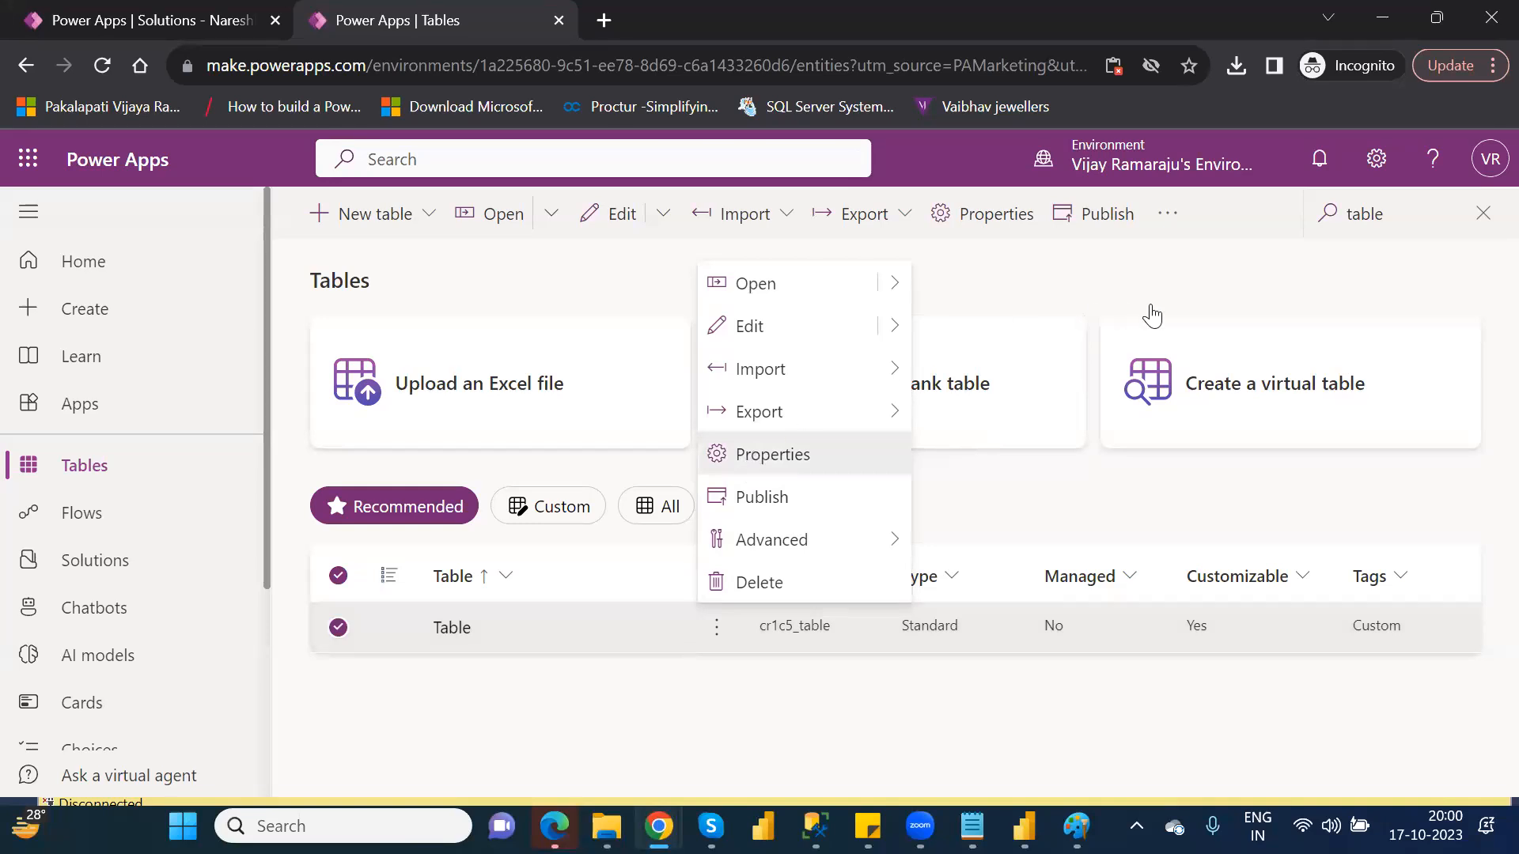
pyautogui.press('Return')
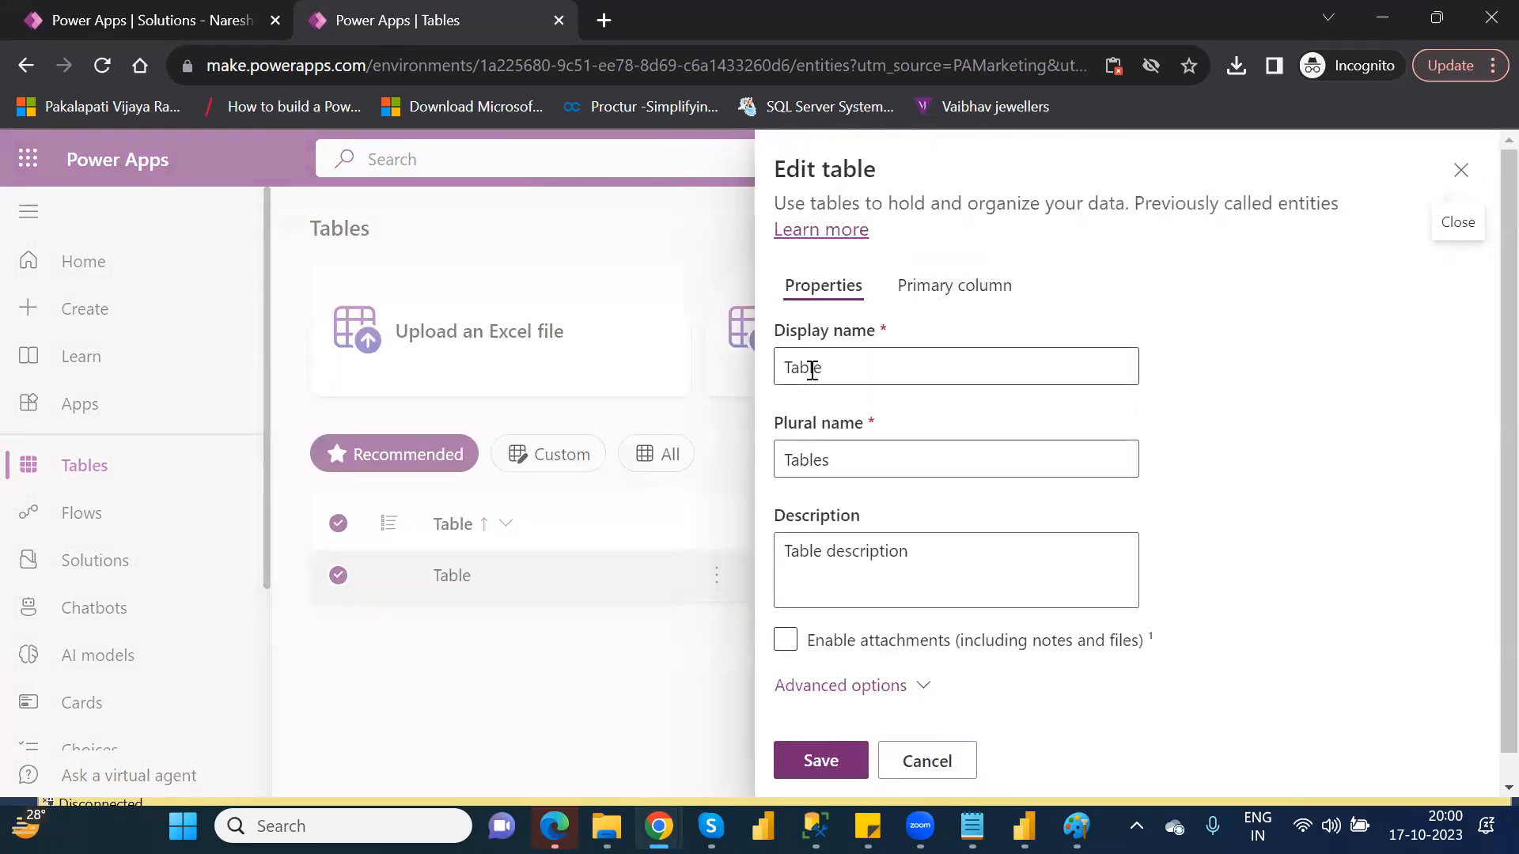
pyautogui.doubleClick(811, 370)
pyautogui.write('Finan')
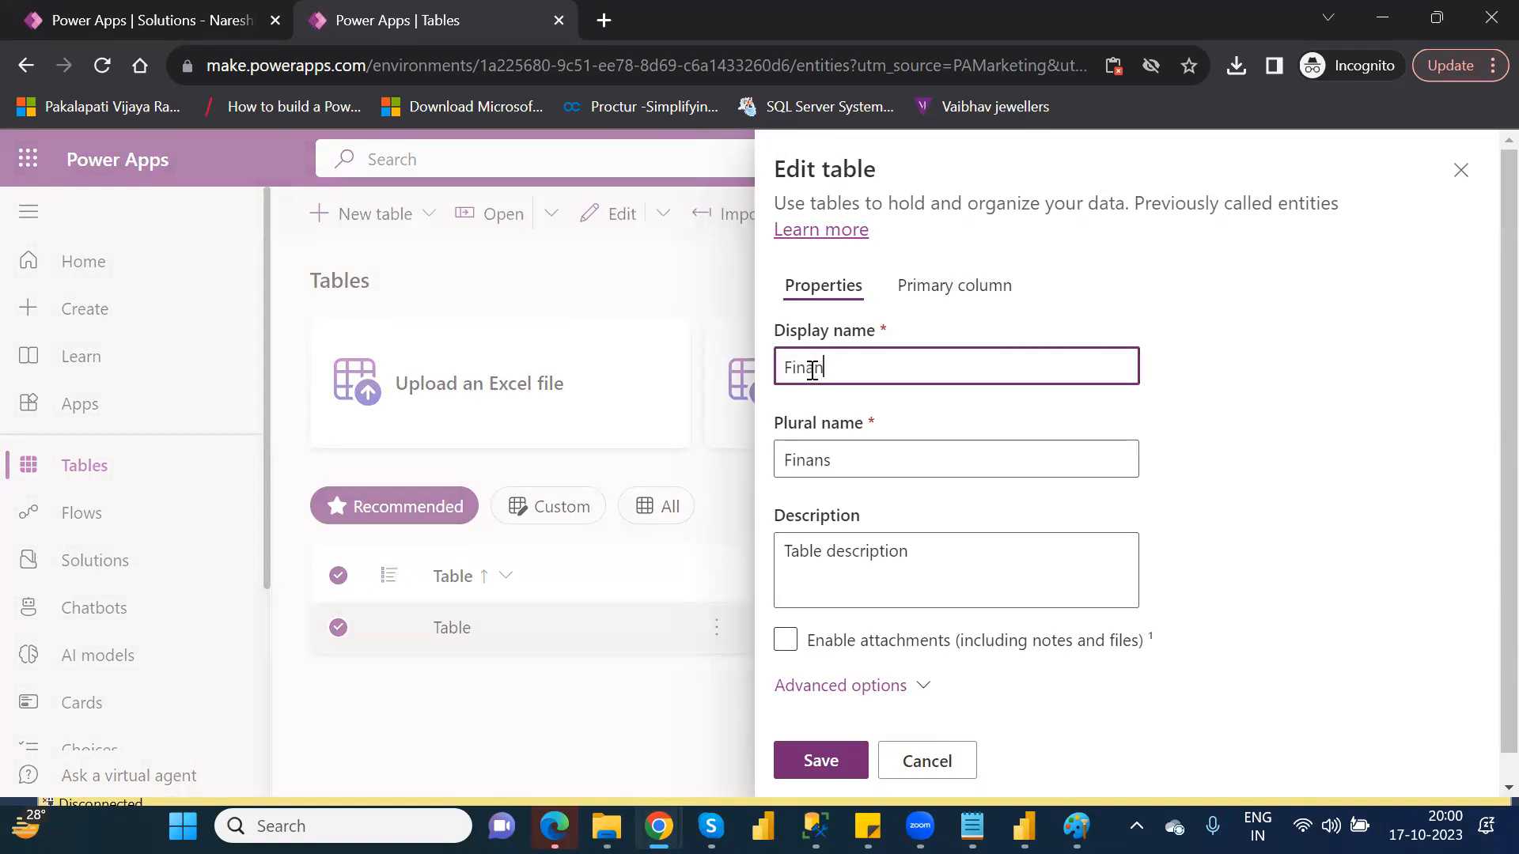
pyautogui.write('cialData')
pyautogui.click(817, 759)
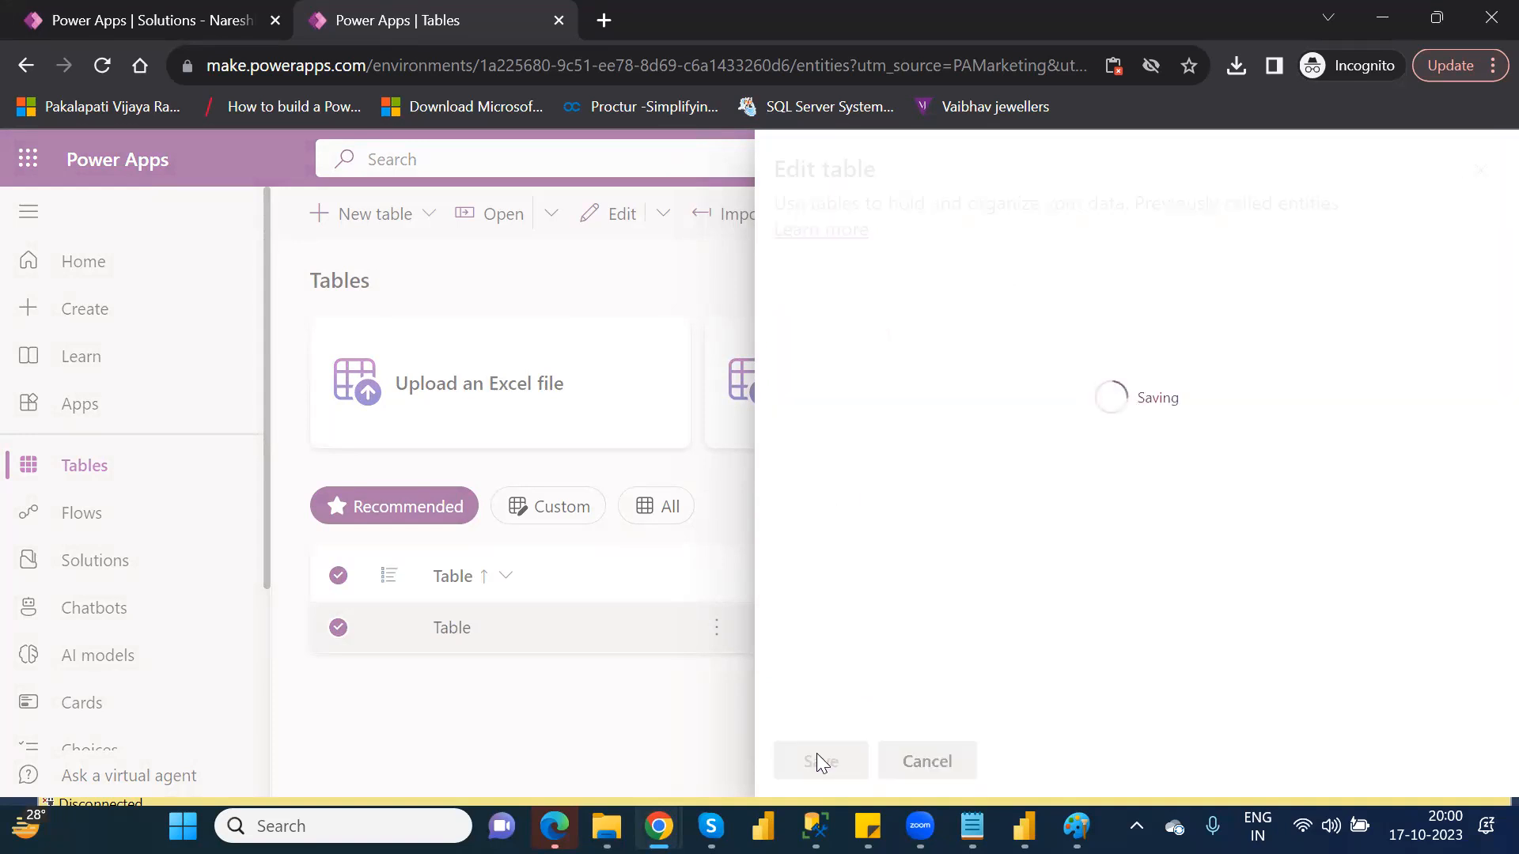
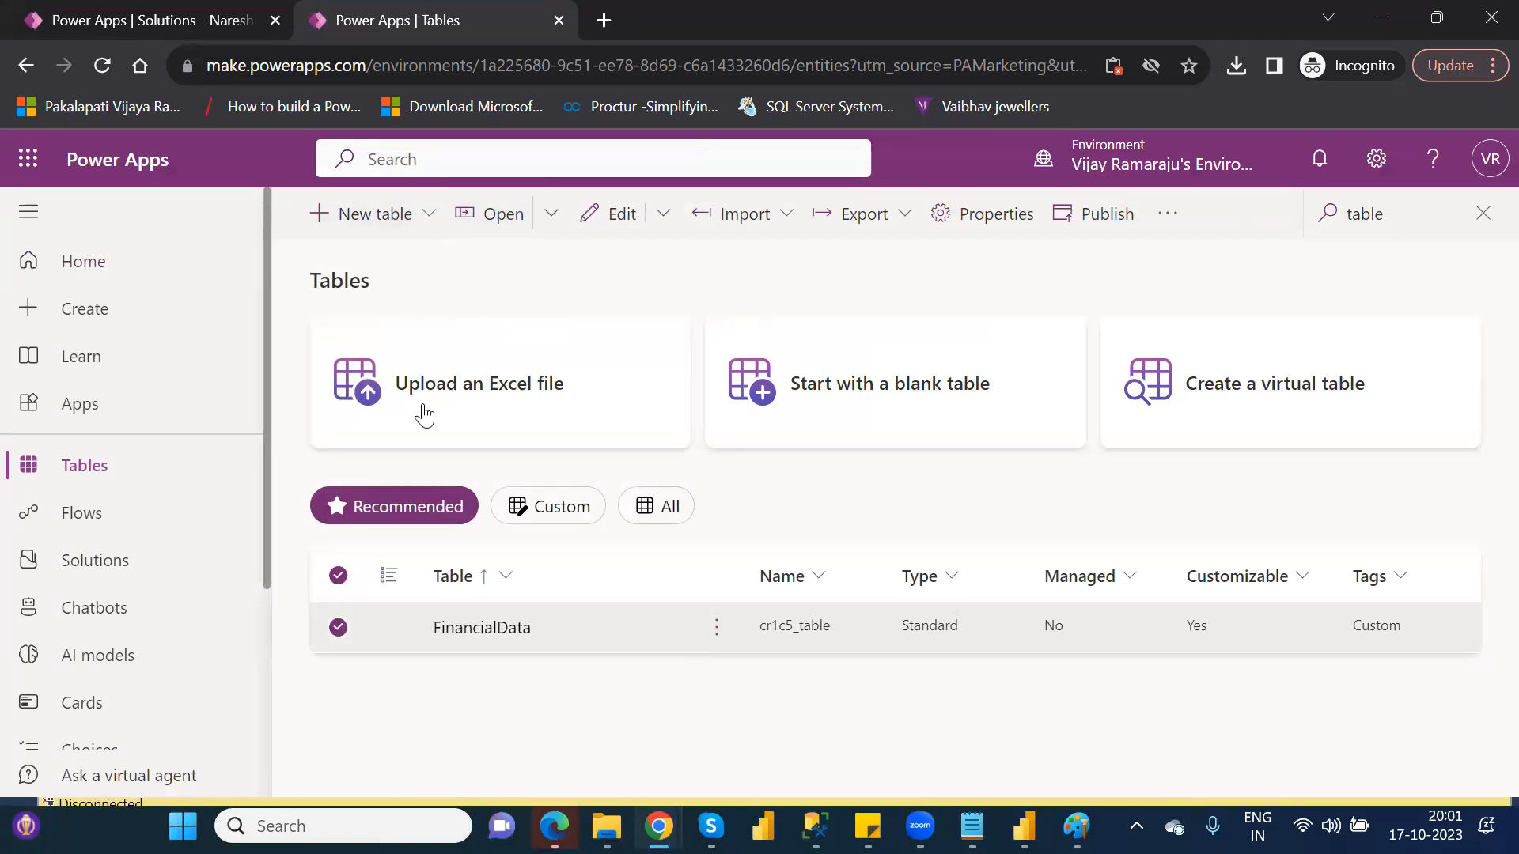
# Create a new table by uploading the Customers Excel workbook from the personal OneDrive folder
pyautogui.click(497, 385)
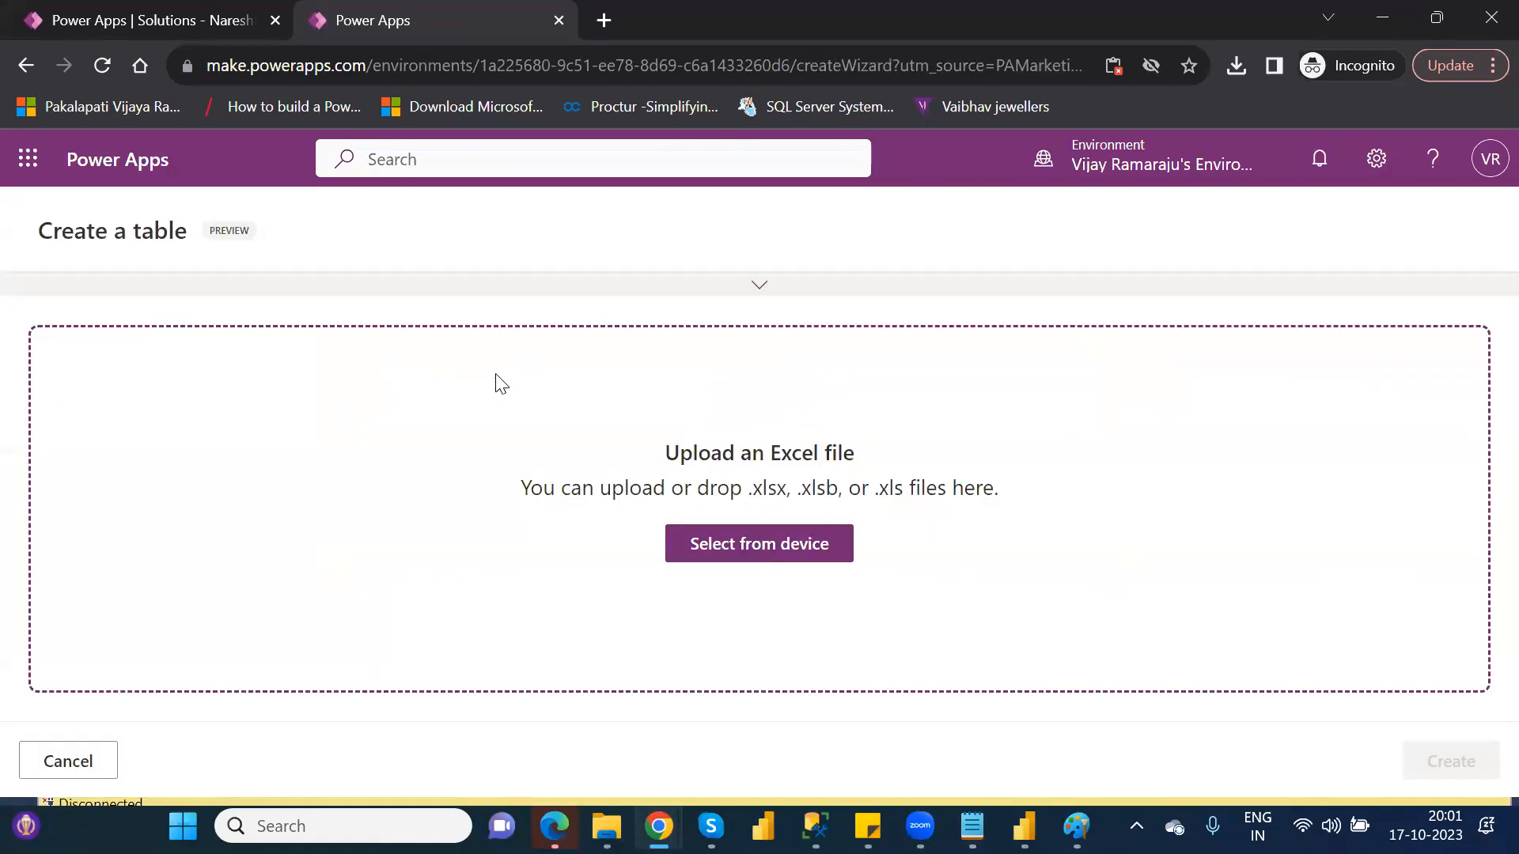
pyautogui.click(767, 544)
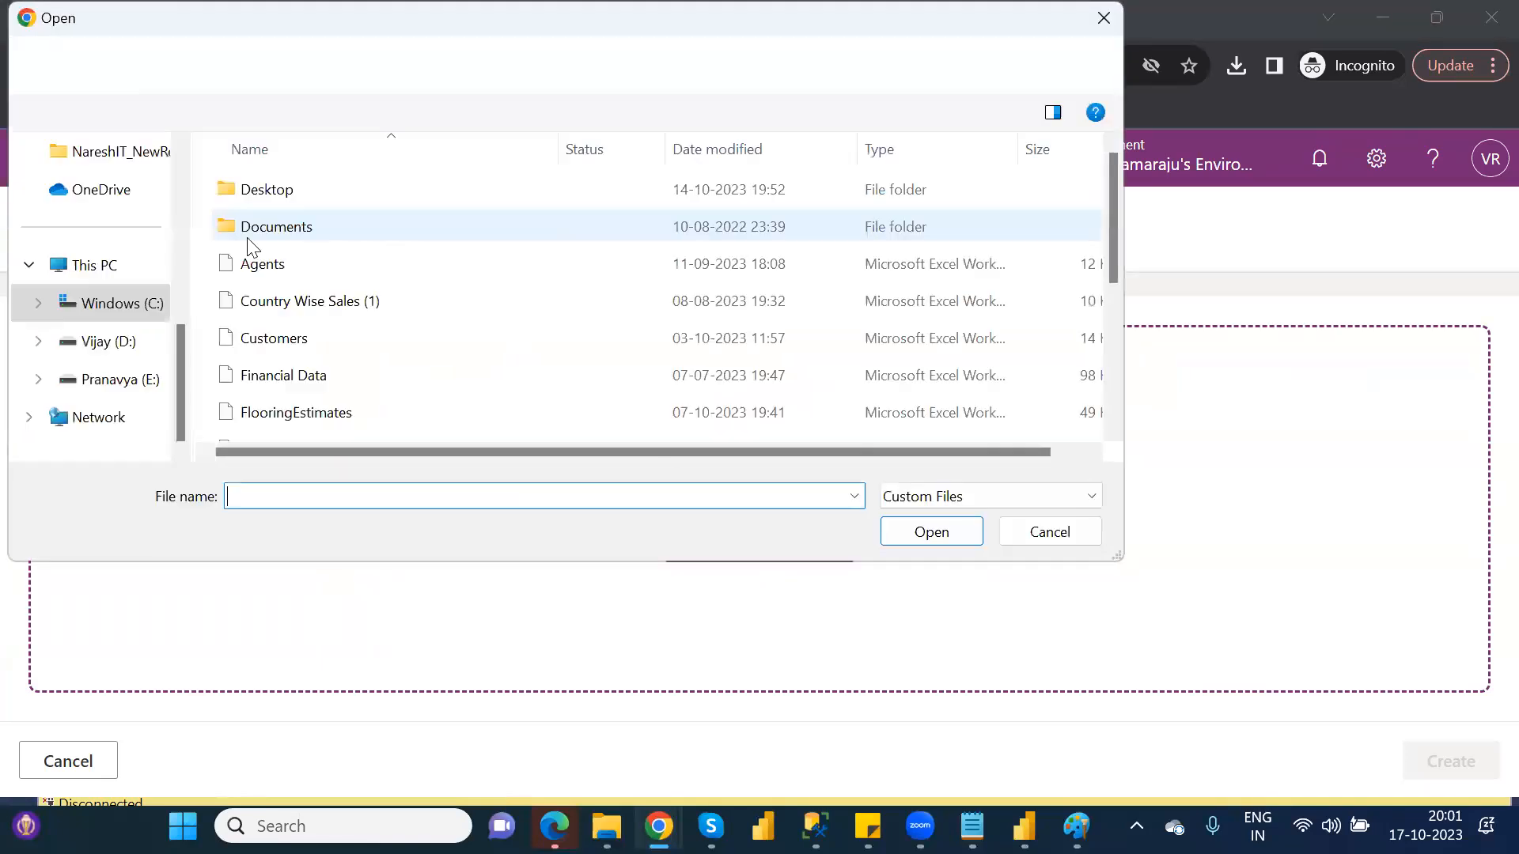
pyautogui.click(182, 153)
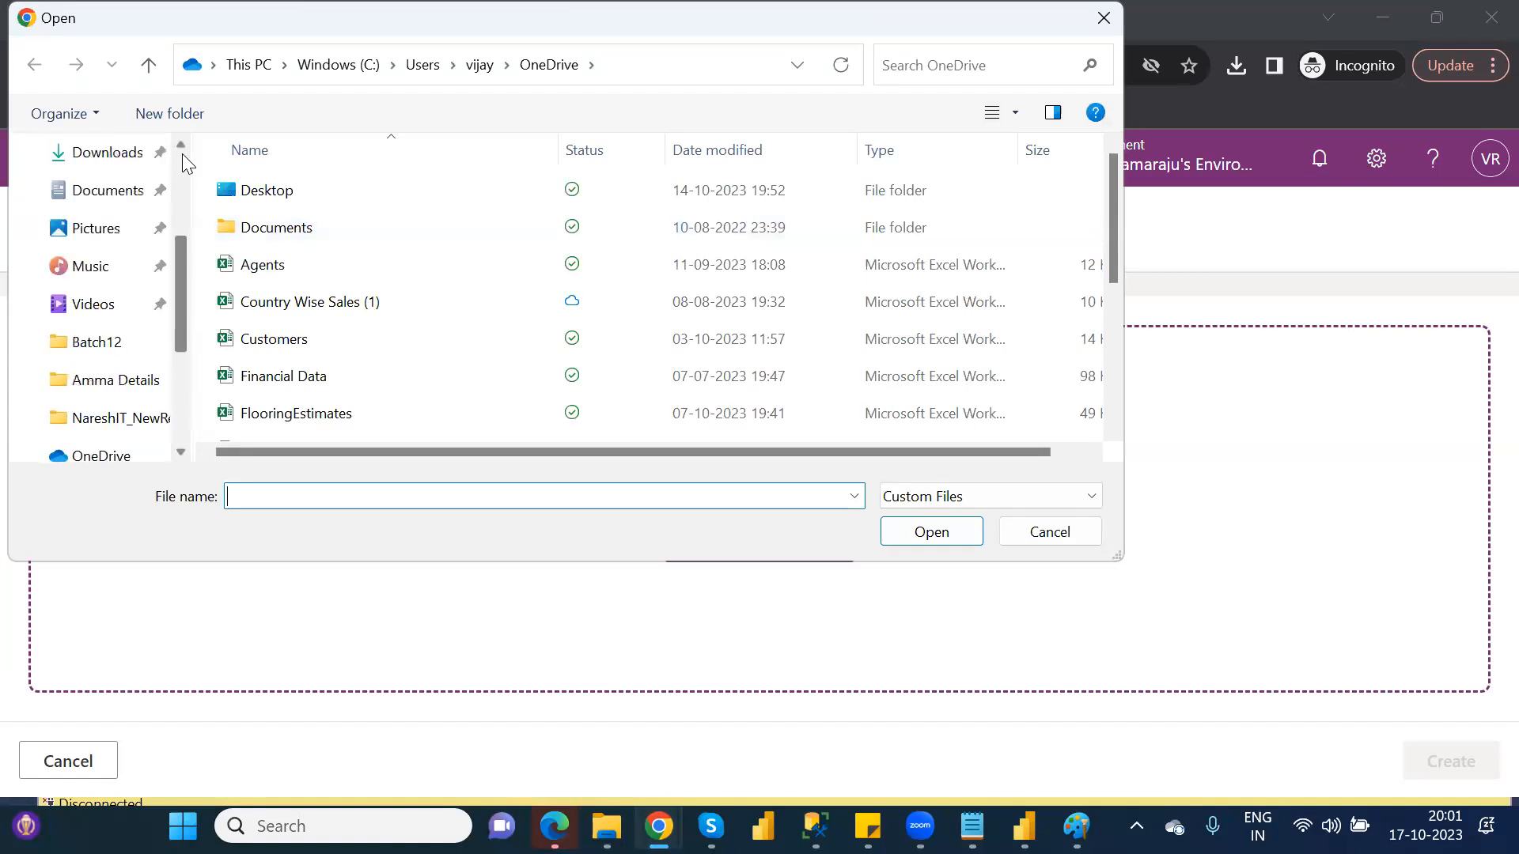
pyautogui.scroll(3, 187, 154)
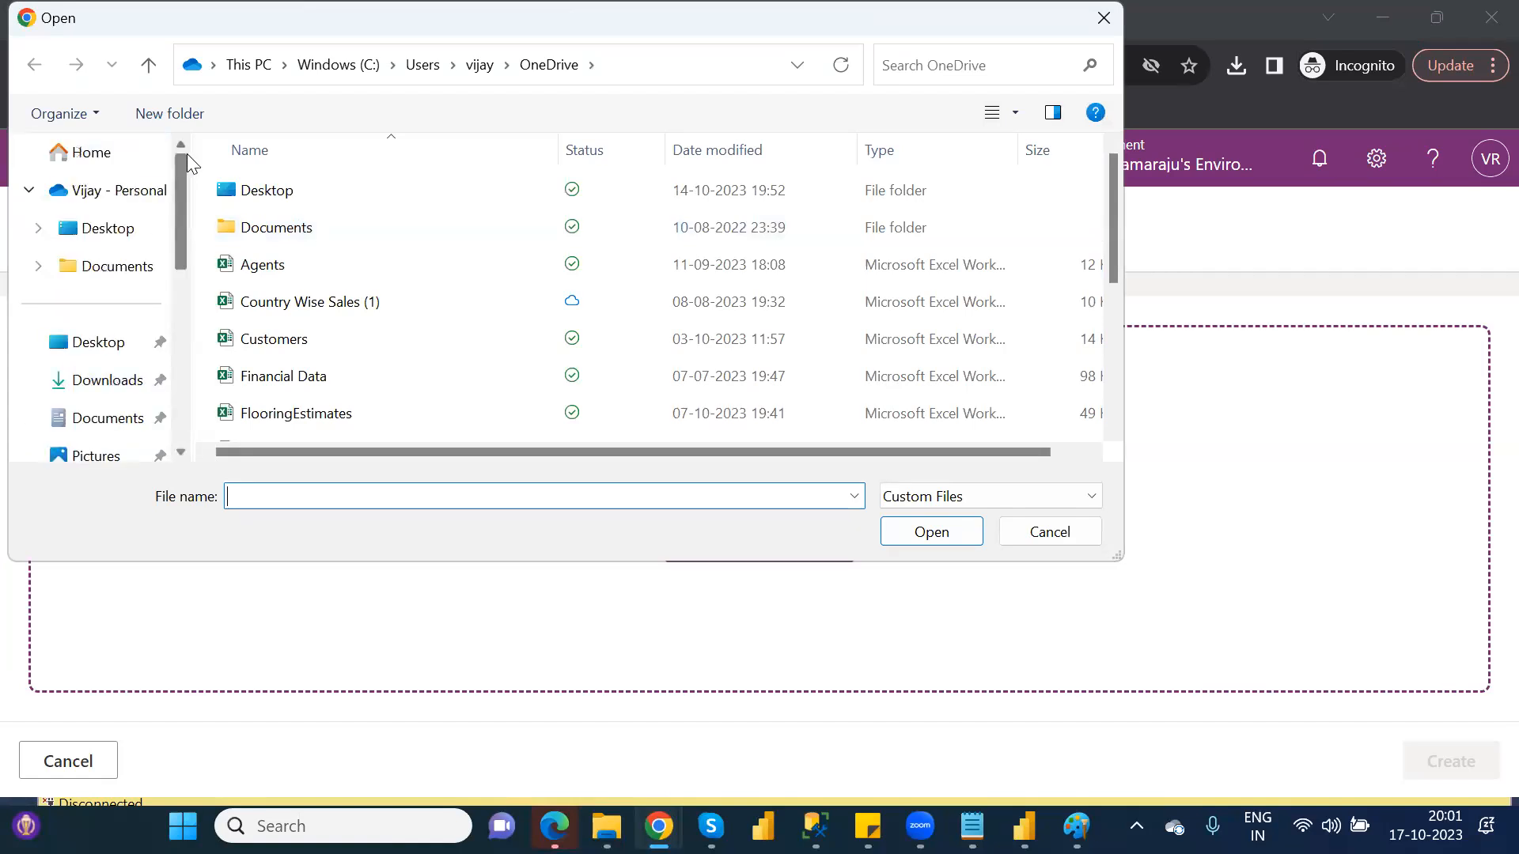
pyautogui.click(114, 190)
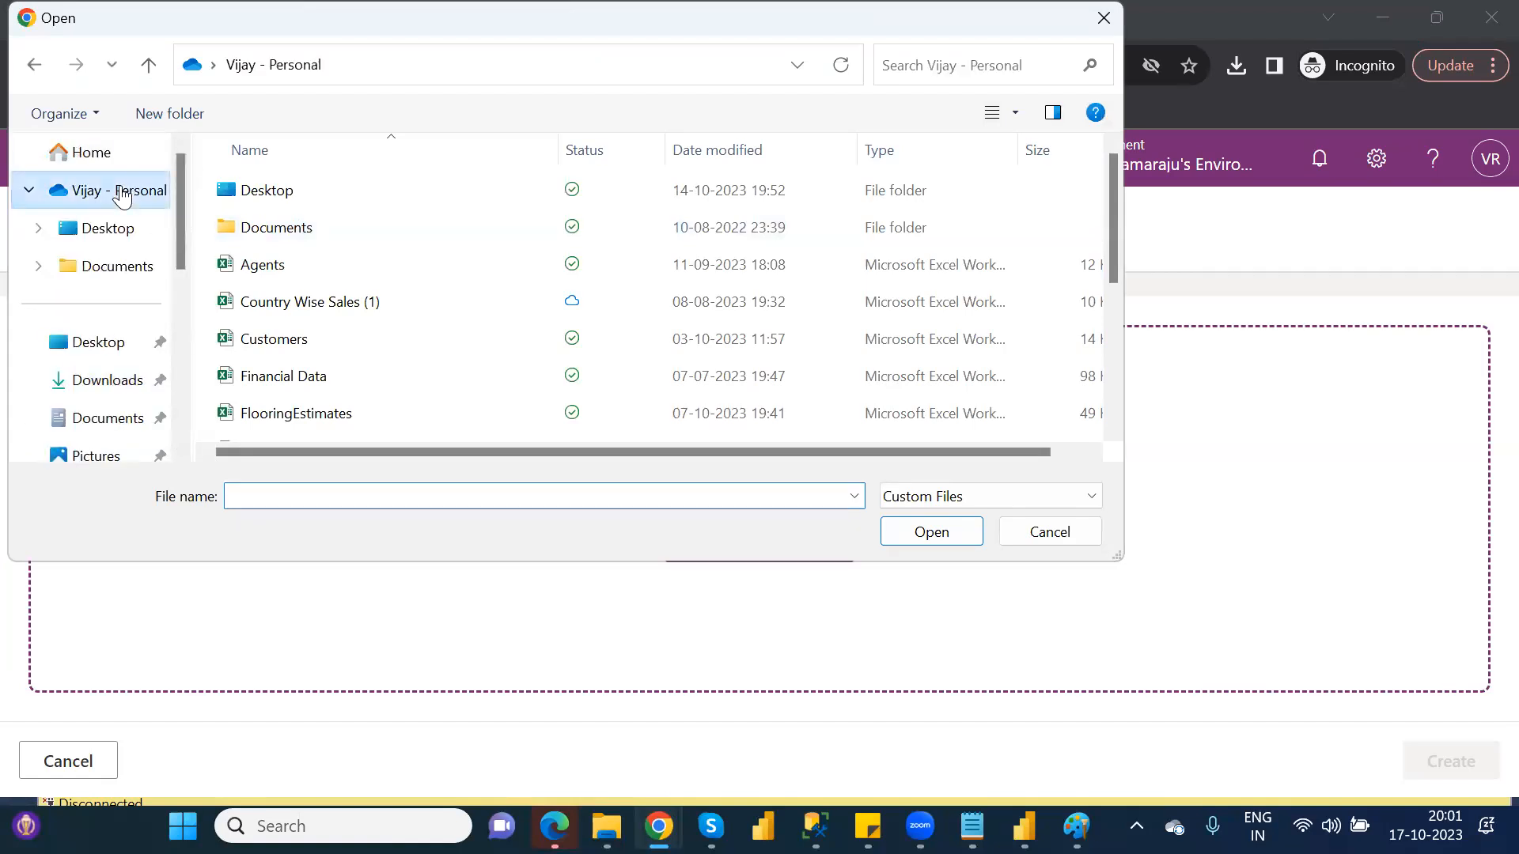
pyautogui.doubleClick(295, 342)
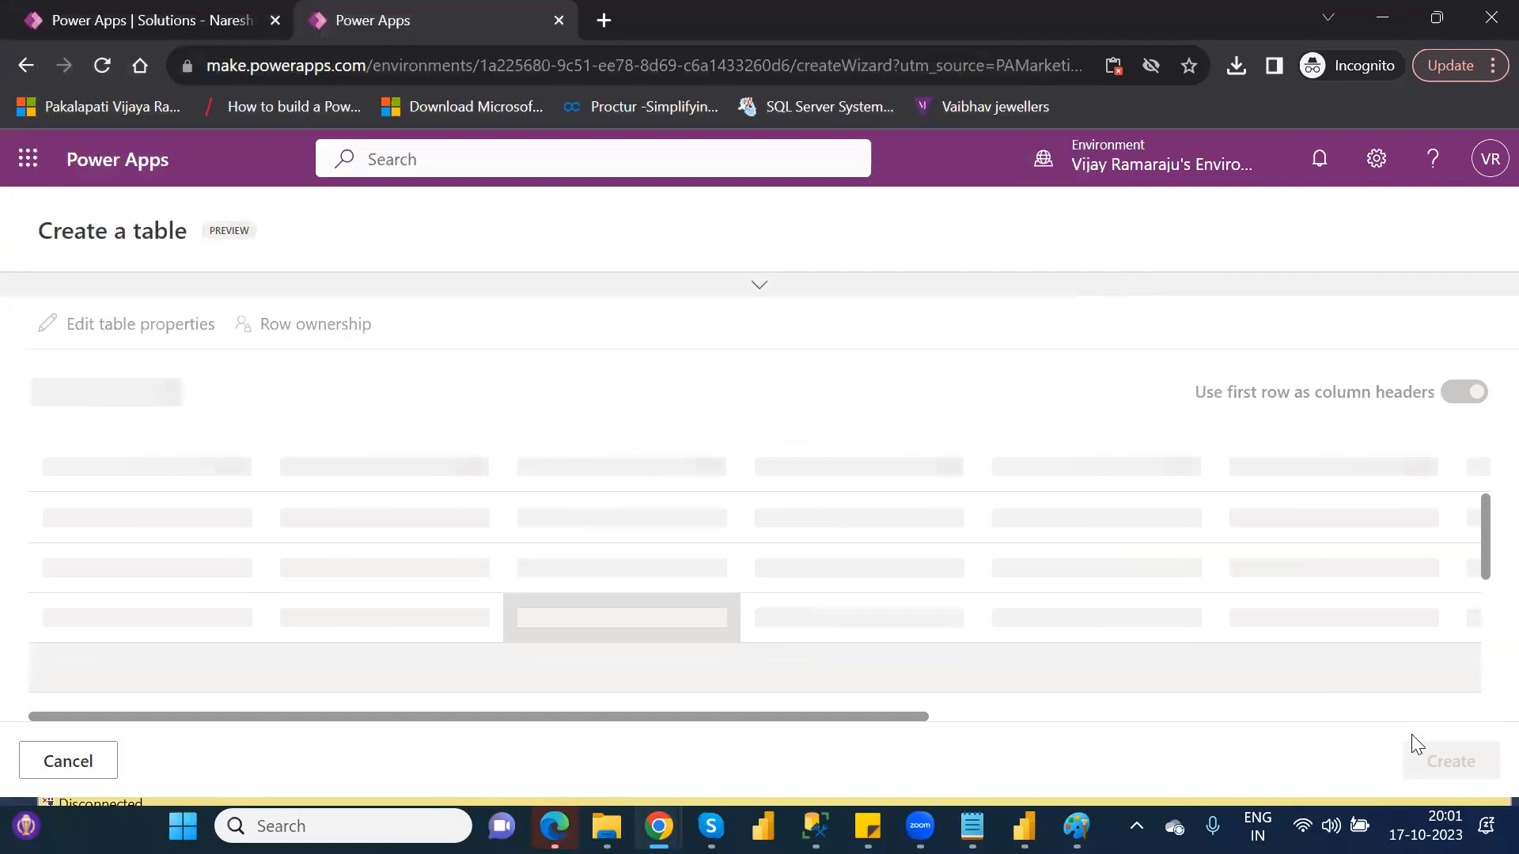
pyautogui.click(1452, 762)
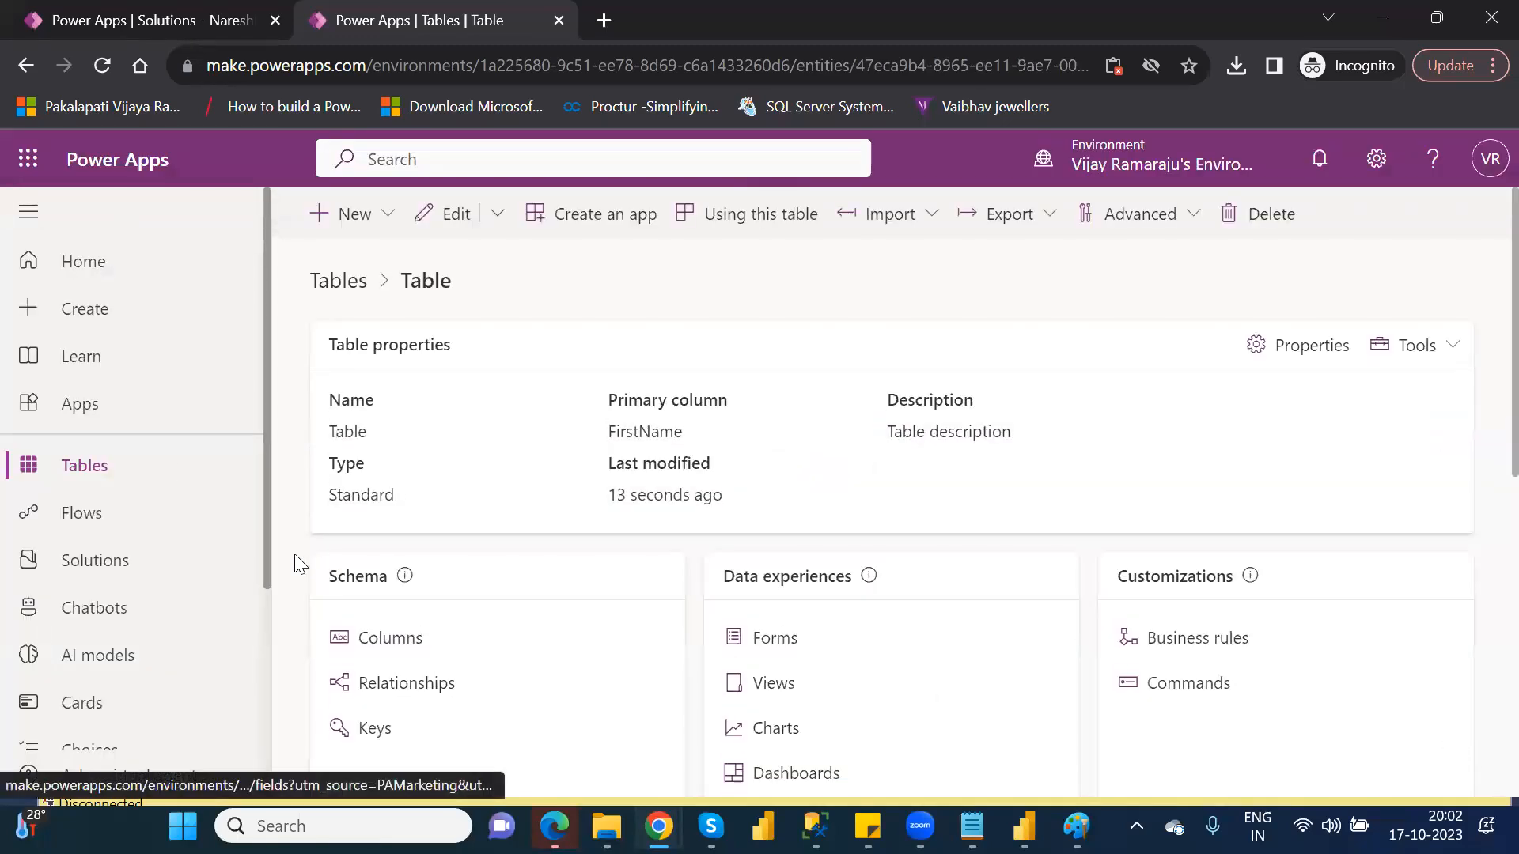
# Return to Tables, find the newly created table by searching for table, and rename its display name to Customer
pyautogui.click(90, 467)
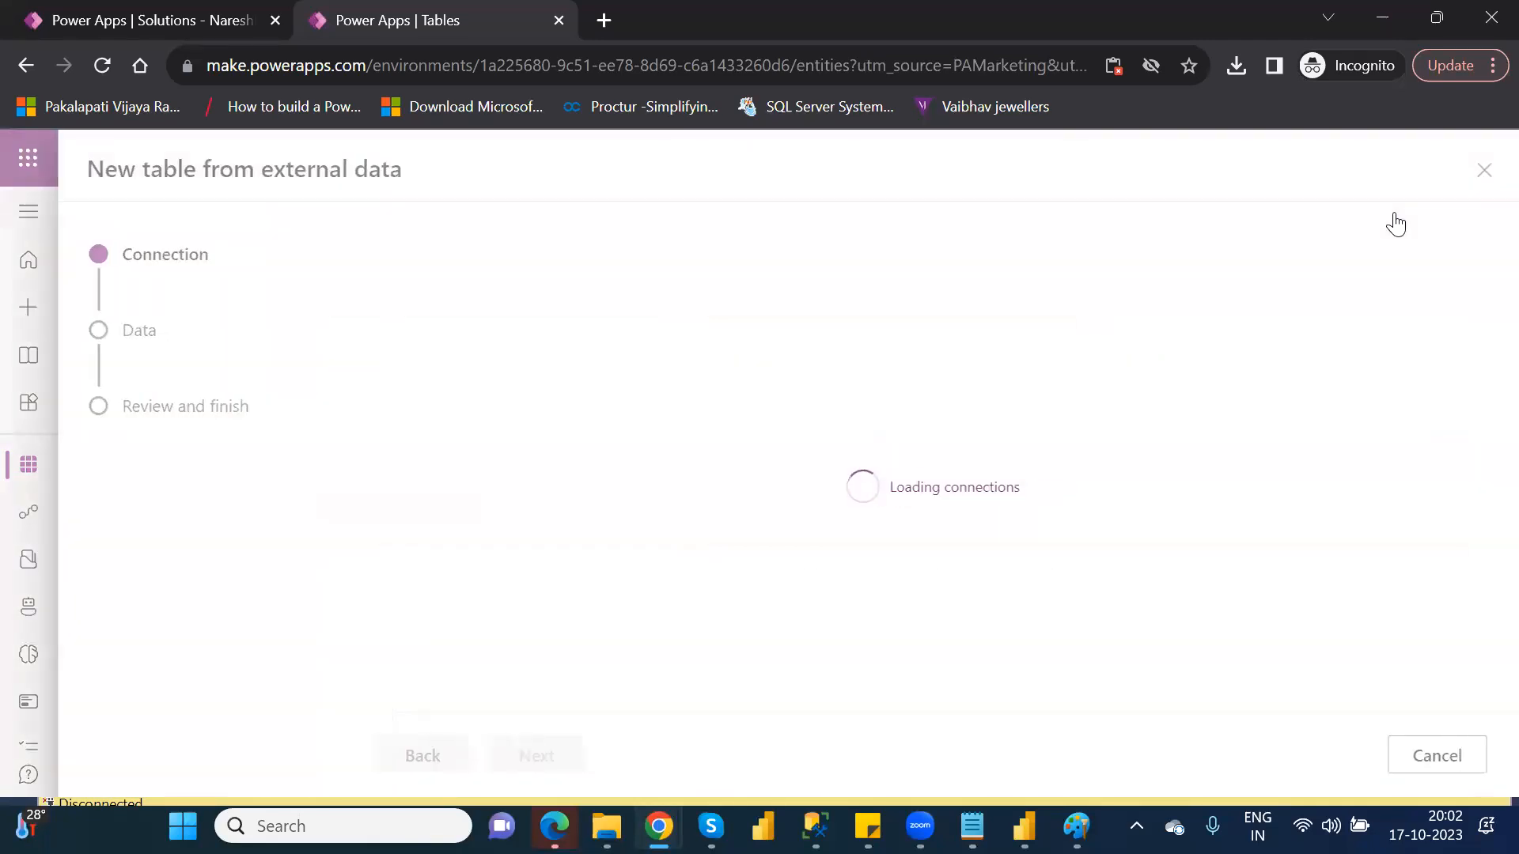
pyautogui.click(1481, 175)
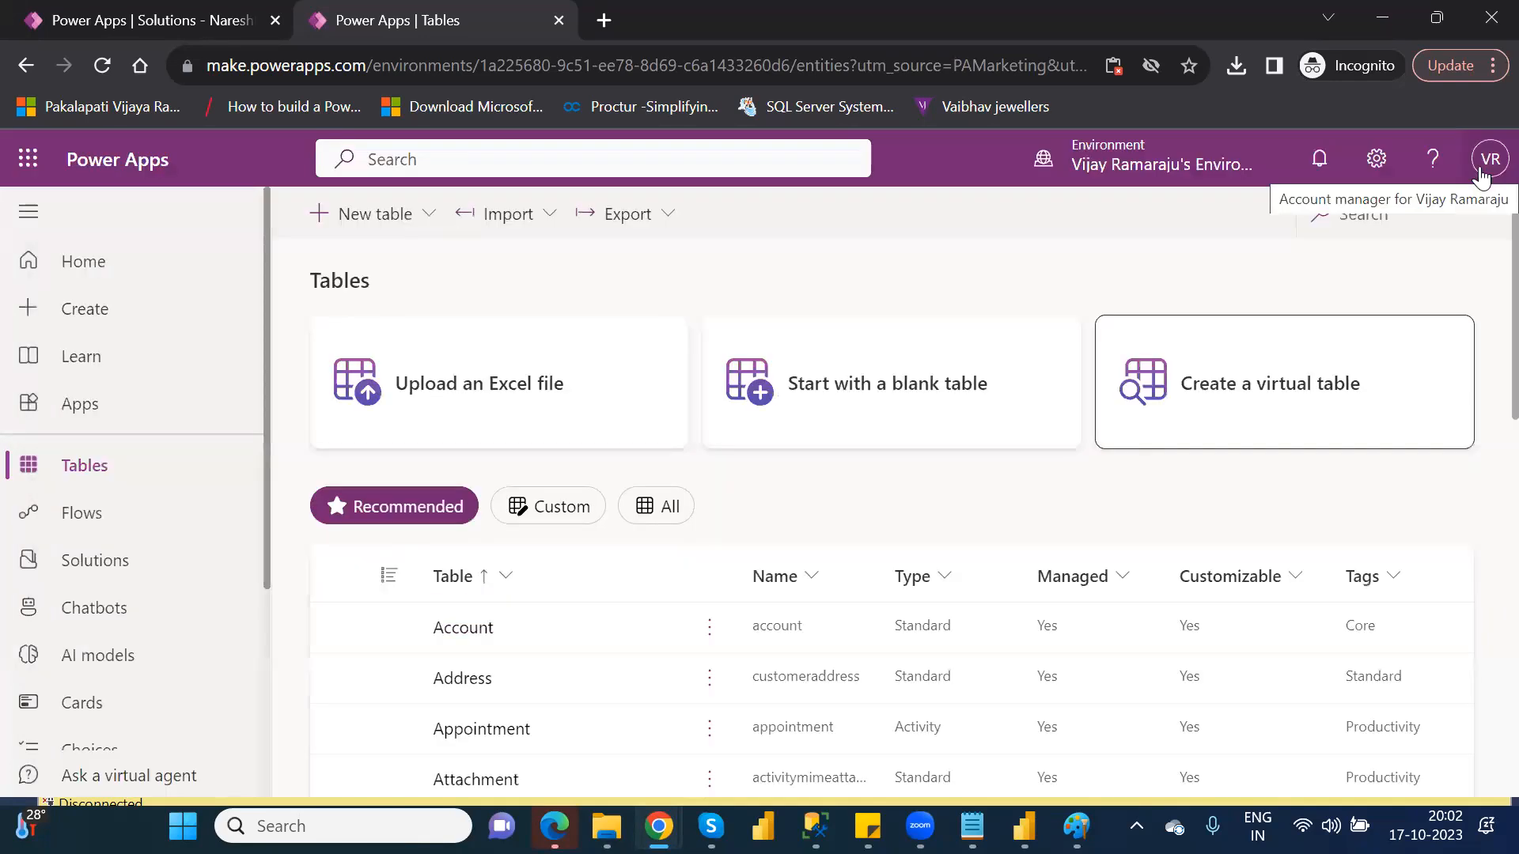
pyautogui.click(1357, 223)
pyautogui.write('ta')
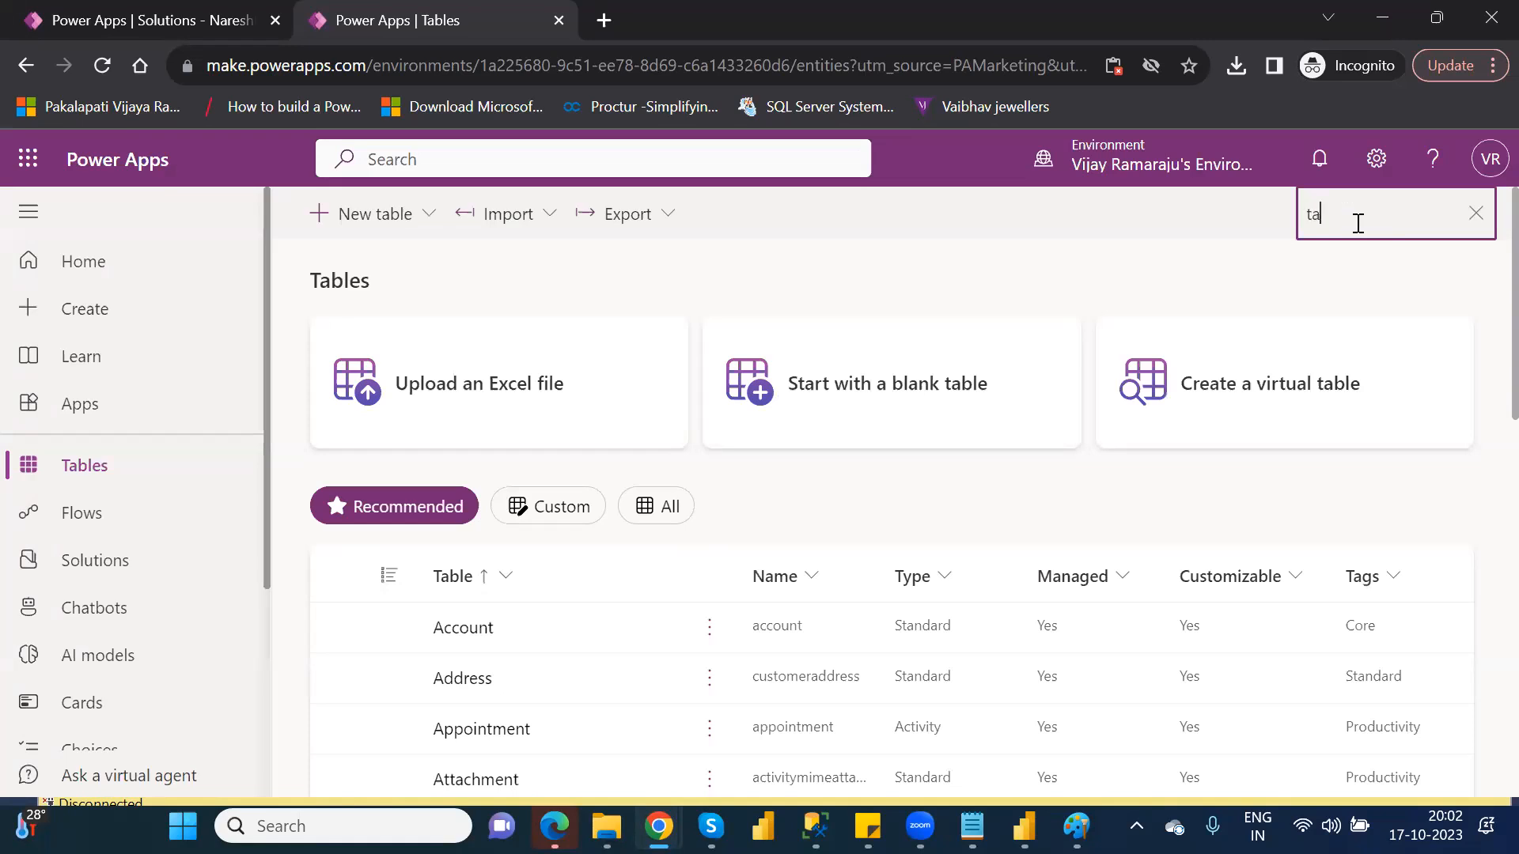
pyautogui.write('ble')
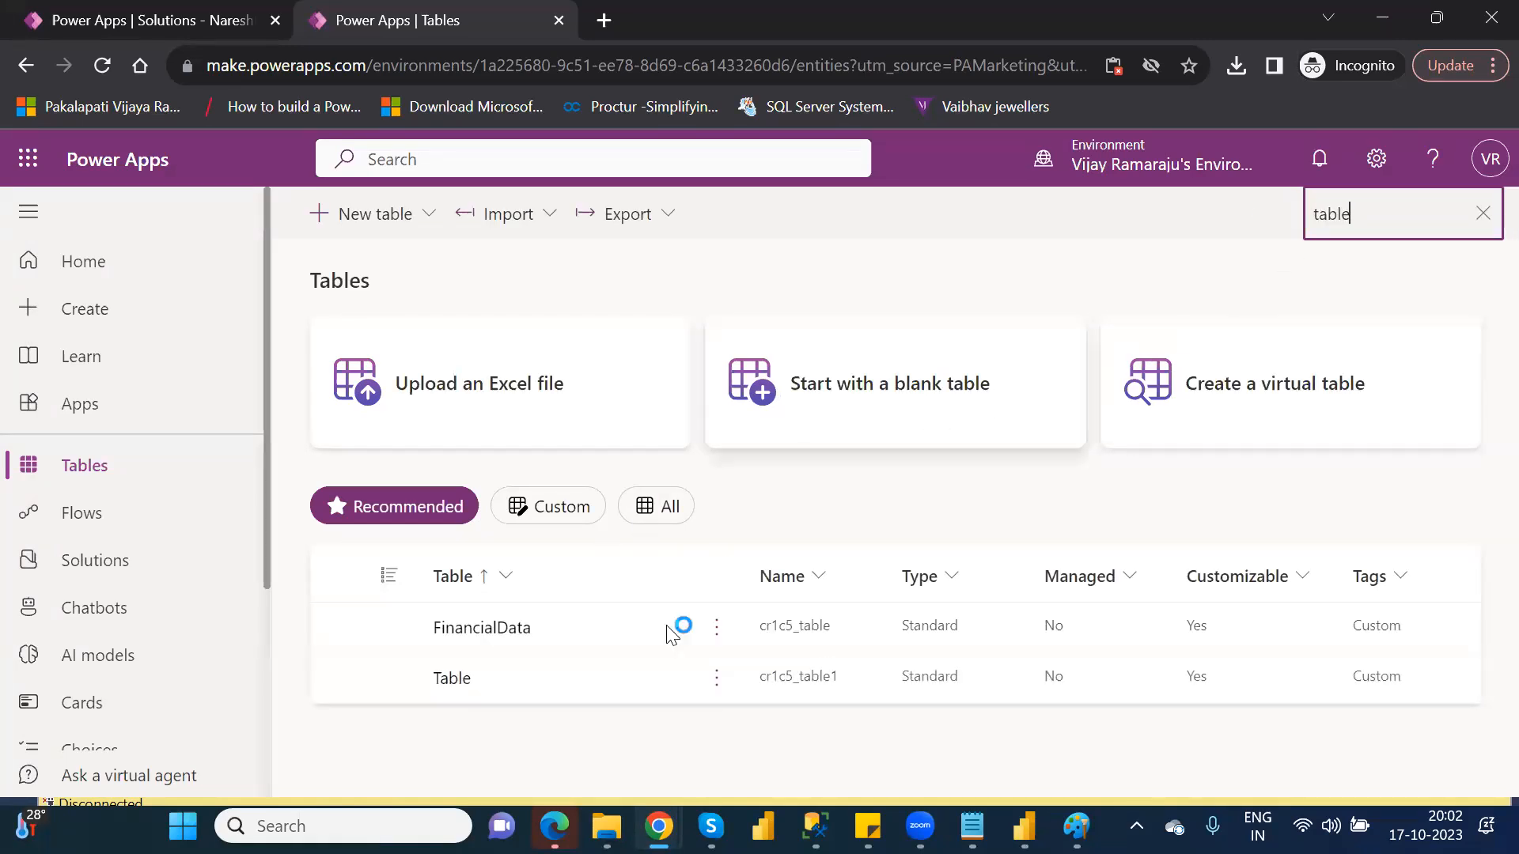
pyautogui.click(715, 678)
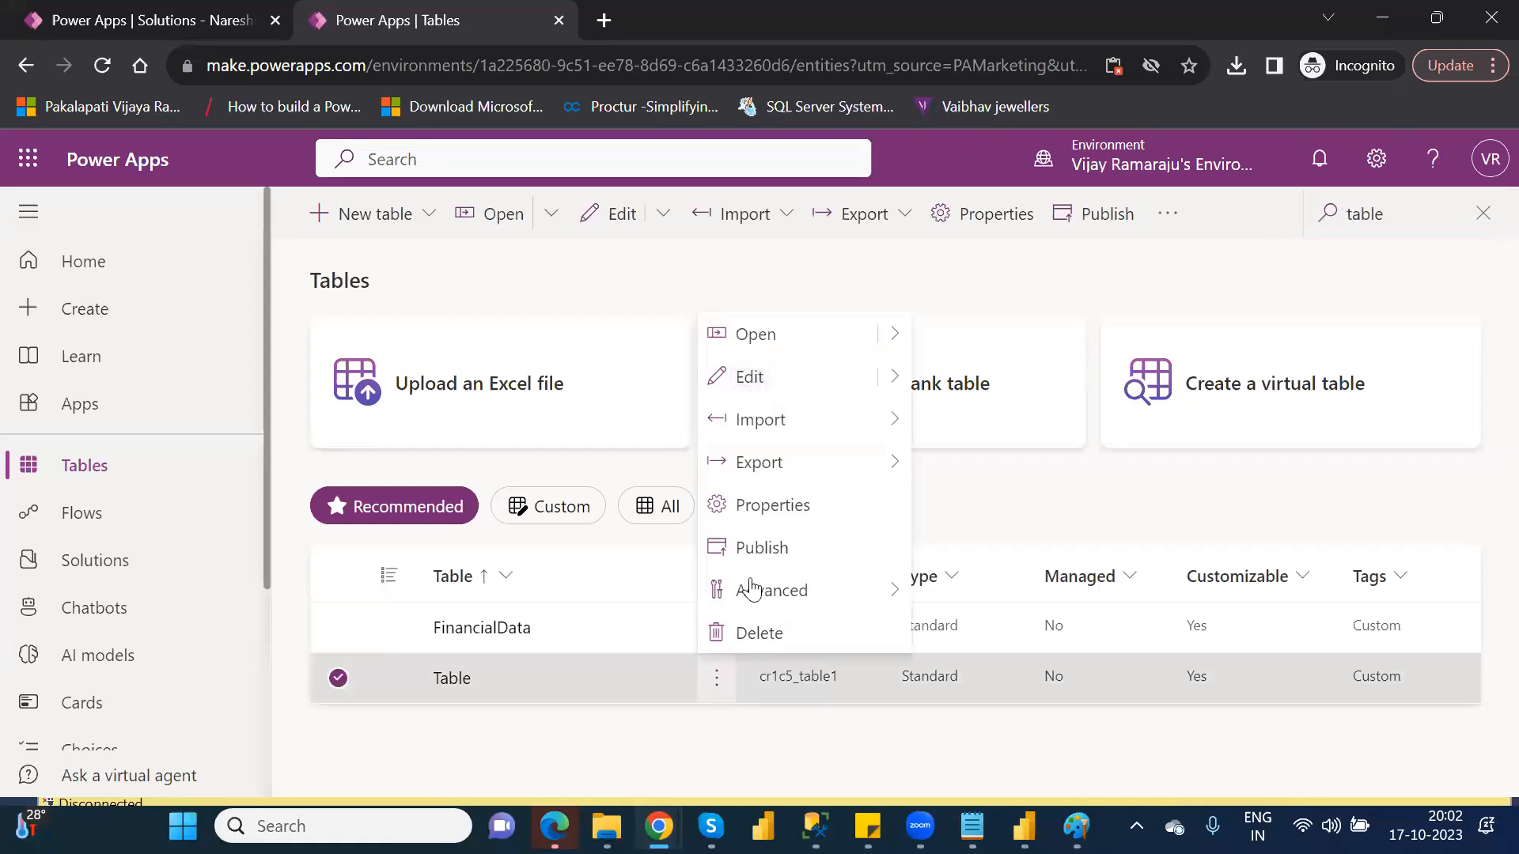
pyautogui.click(780, 506)
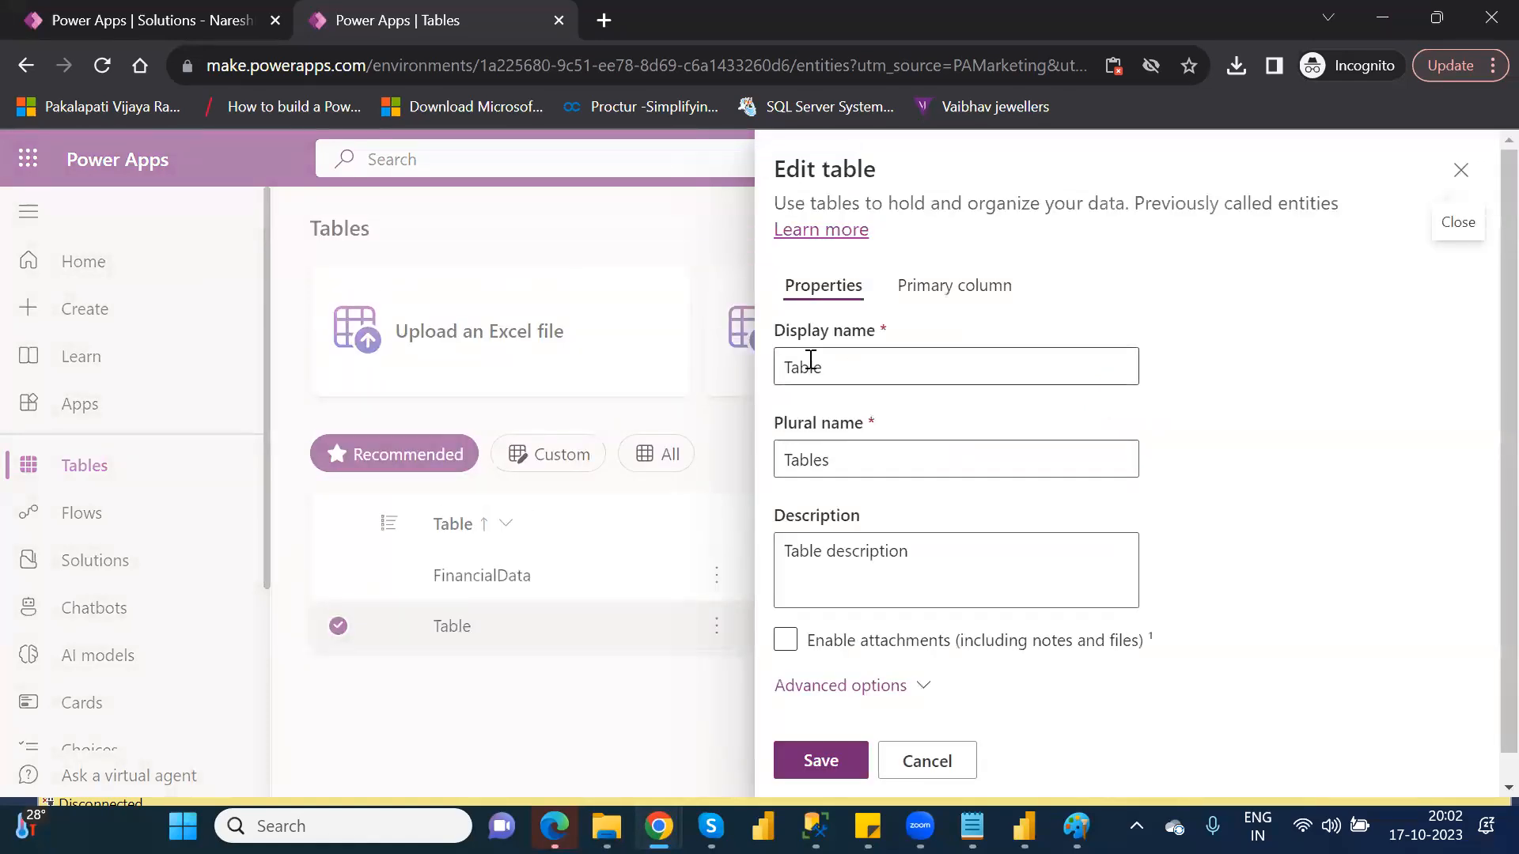
pyautogui.doubleClick(811, 360)
pyautogui.write('Customer')
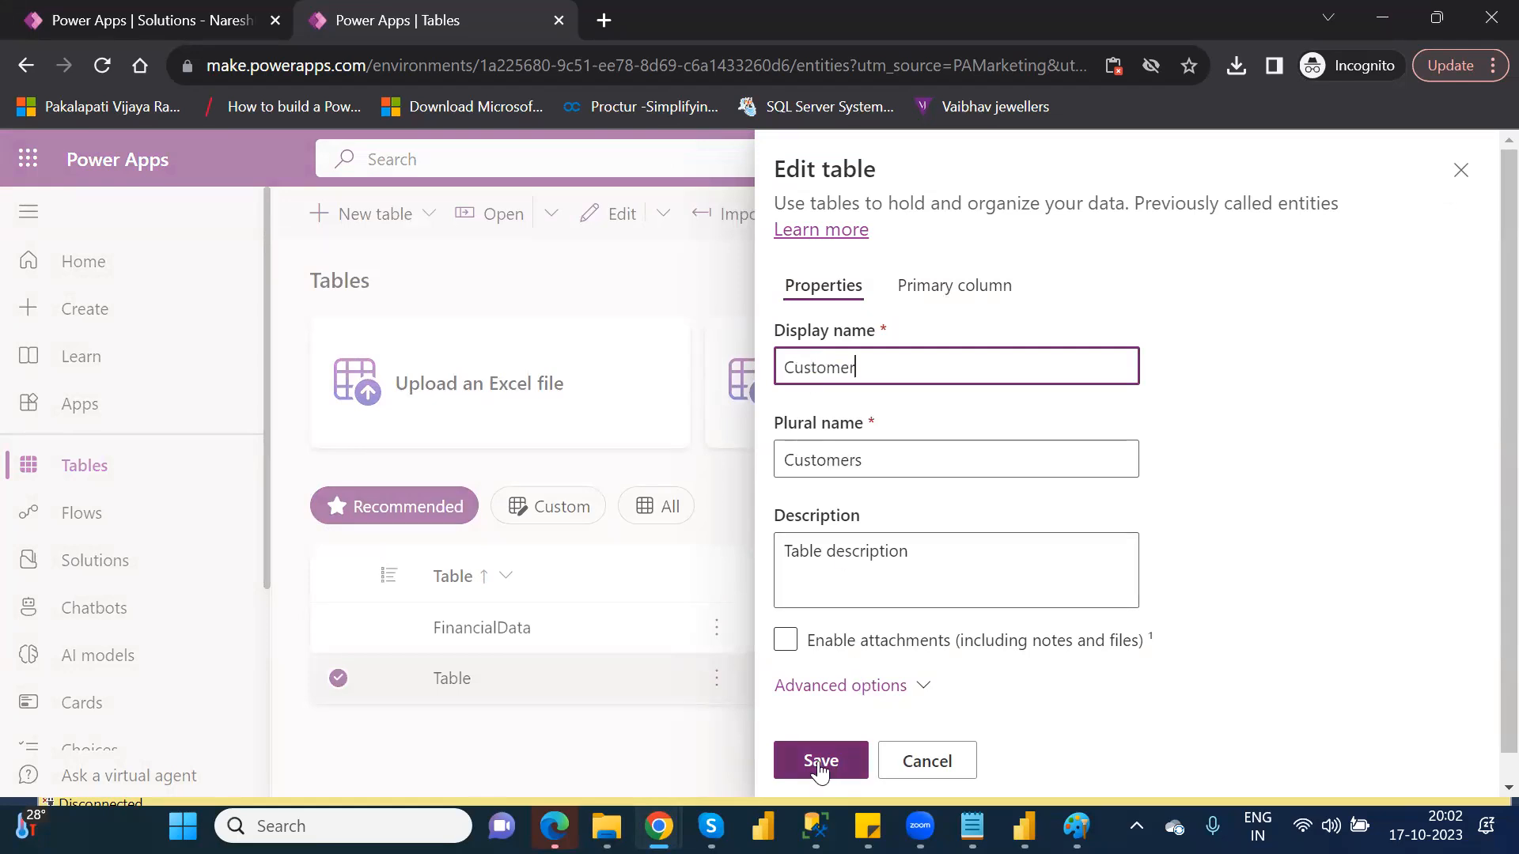
pyautogui.click(819, 761)
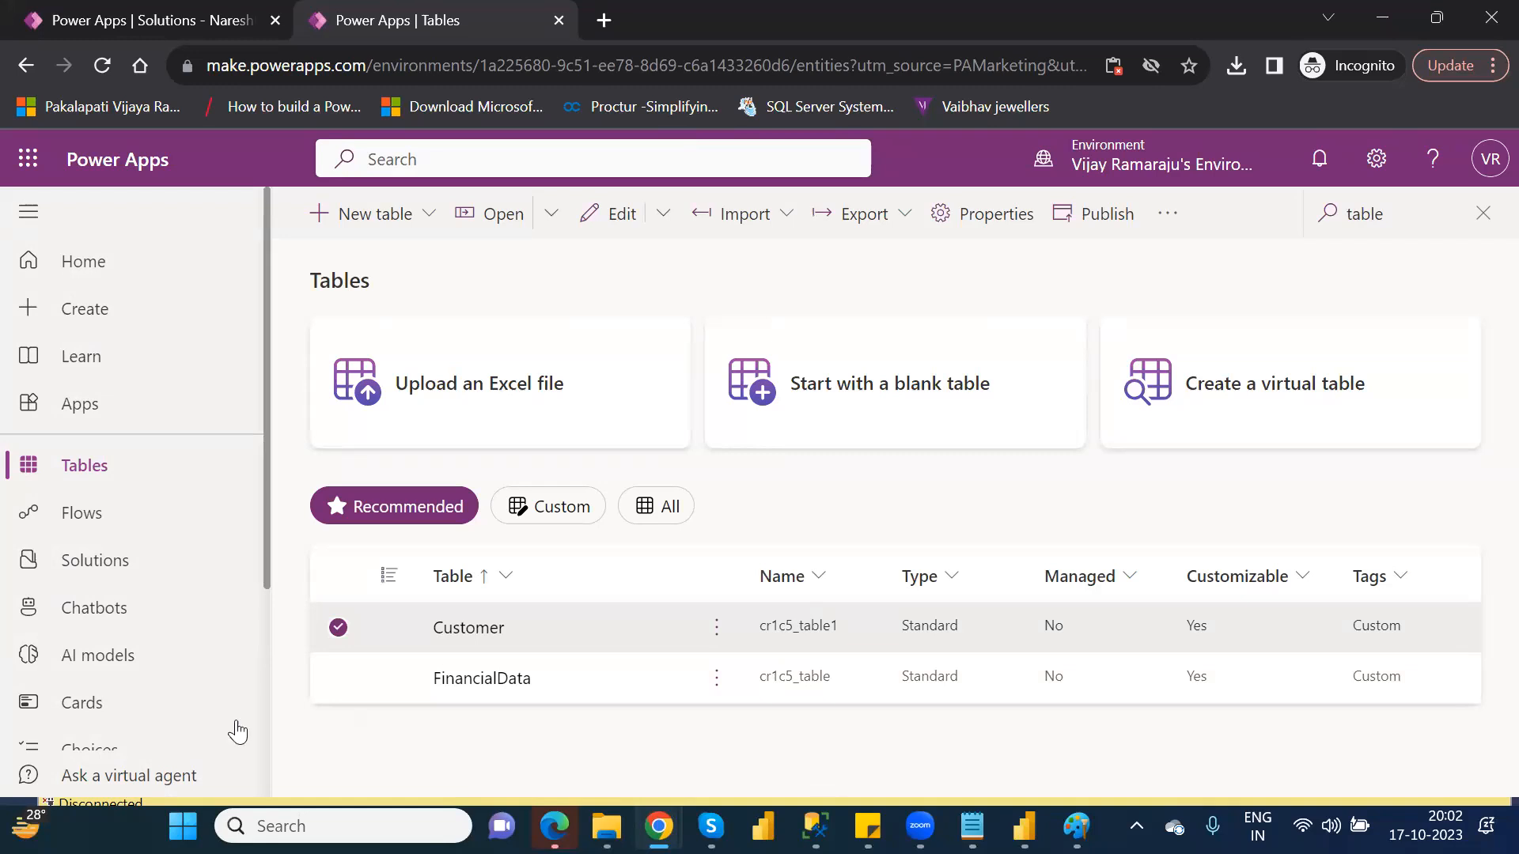
# Retry importing NareshIT_P1_1_0_0_1_managed.zip from Downloads and review its missing dependencies again
pyautogui.click(138, 567)
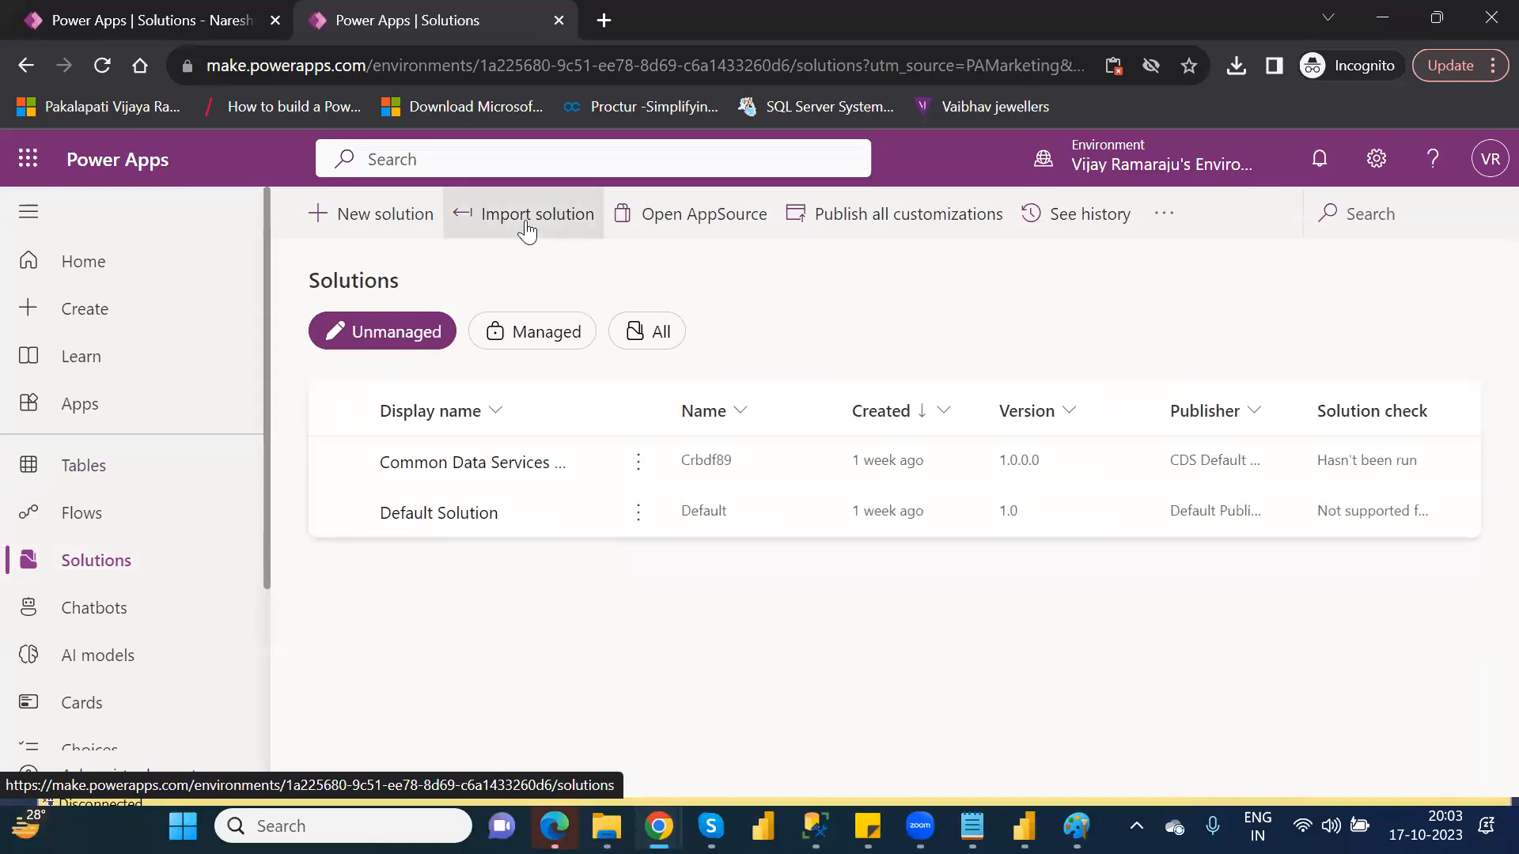
pyautogui.click(527, 230)
pyautogui.click(849, 365)
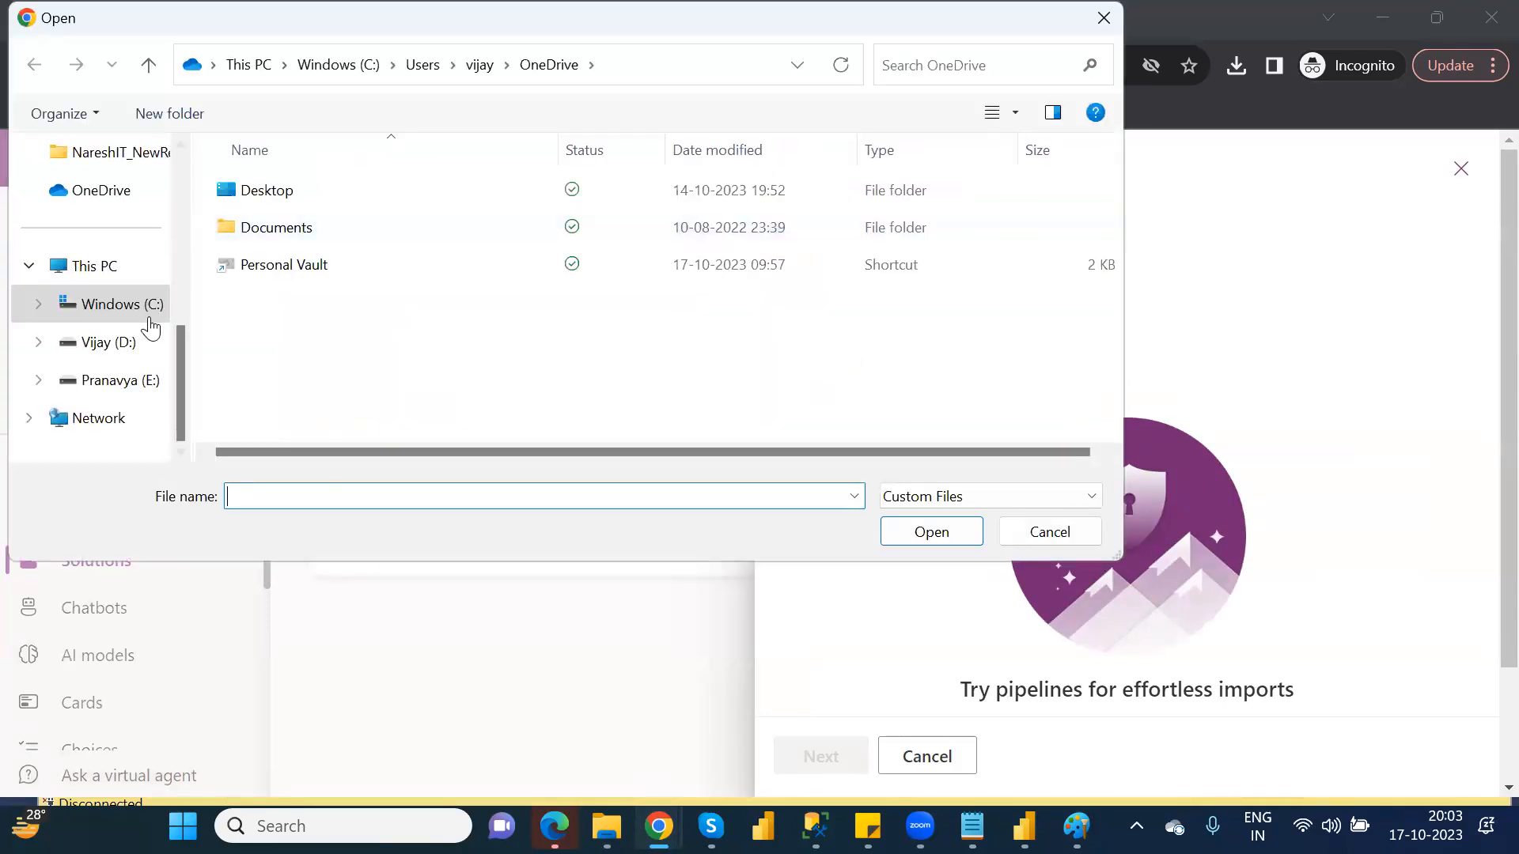
pyautogui.scroll(5, 177, 185)
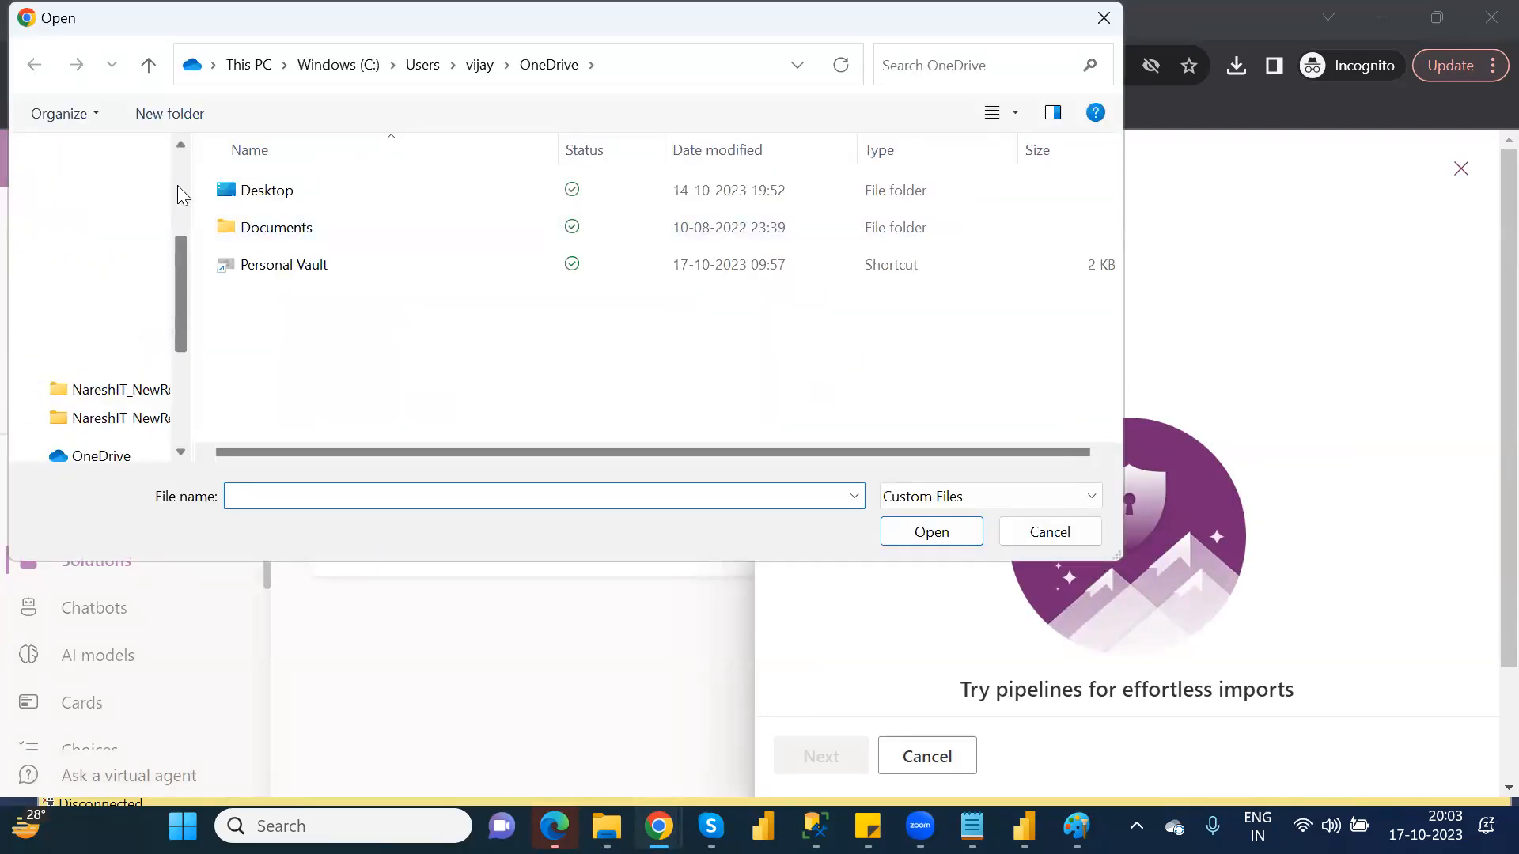
pyautogui.click(108, 387)
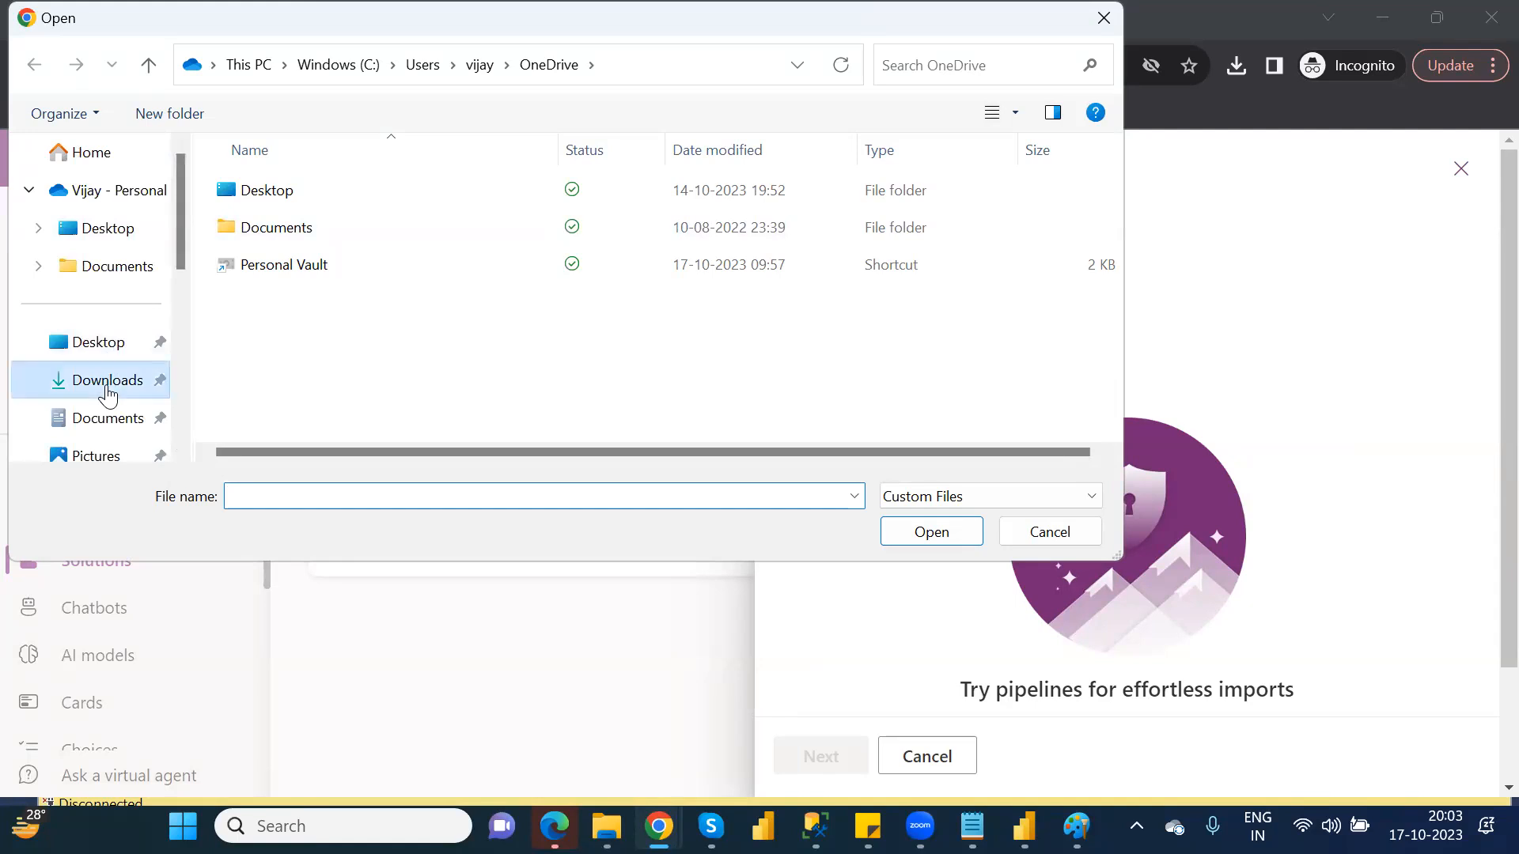
pyautogui.click(310, 230)
pyautogui.doubleClick(310, 230)
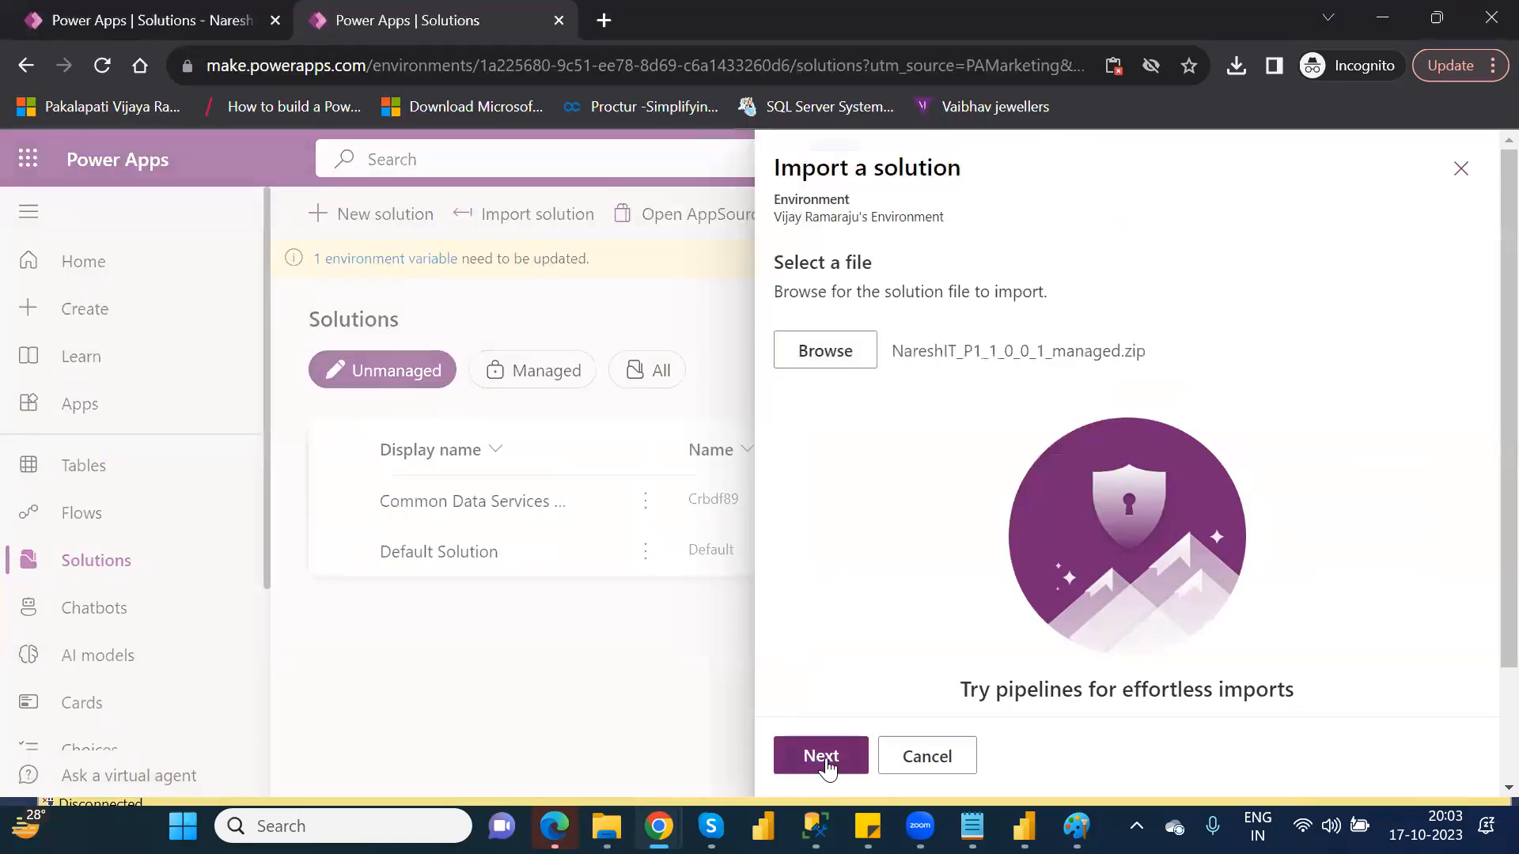
pyautogui.click(827, 757)
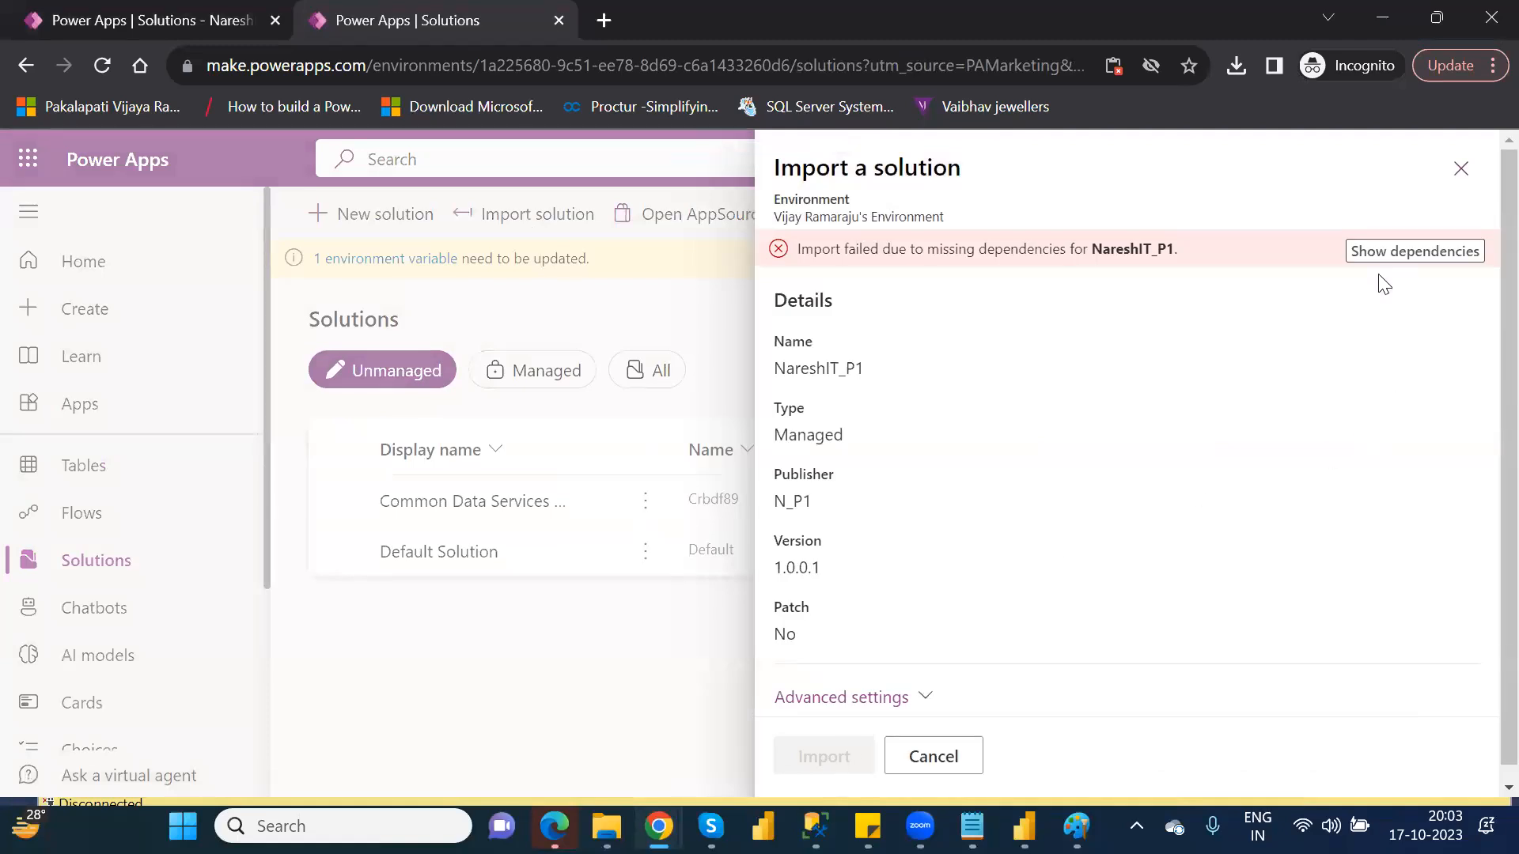
pyautogui.click(1384, 251)
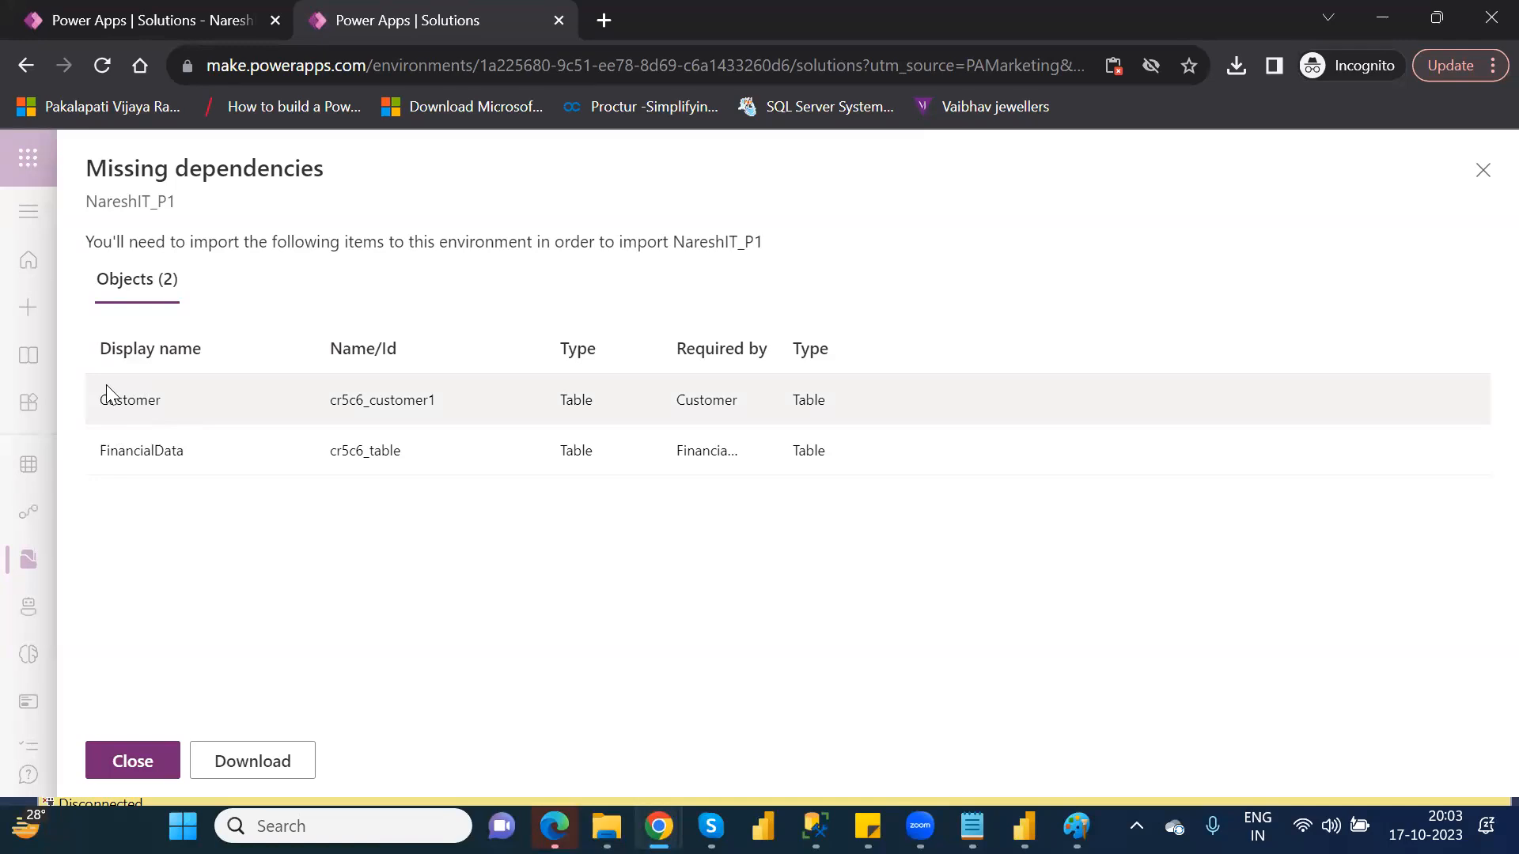
pyautogui.click(1482, 173)
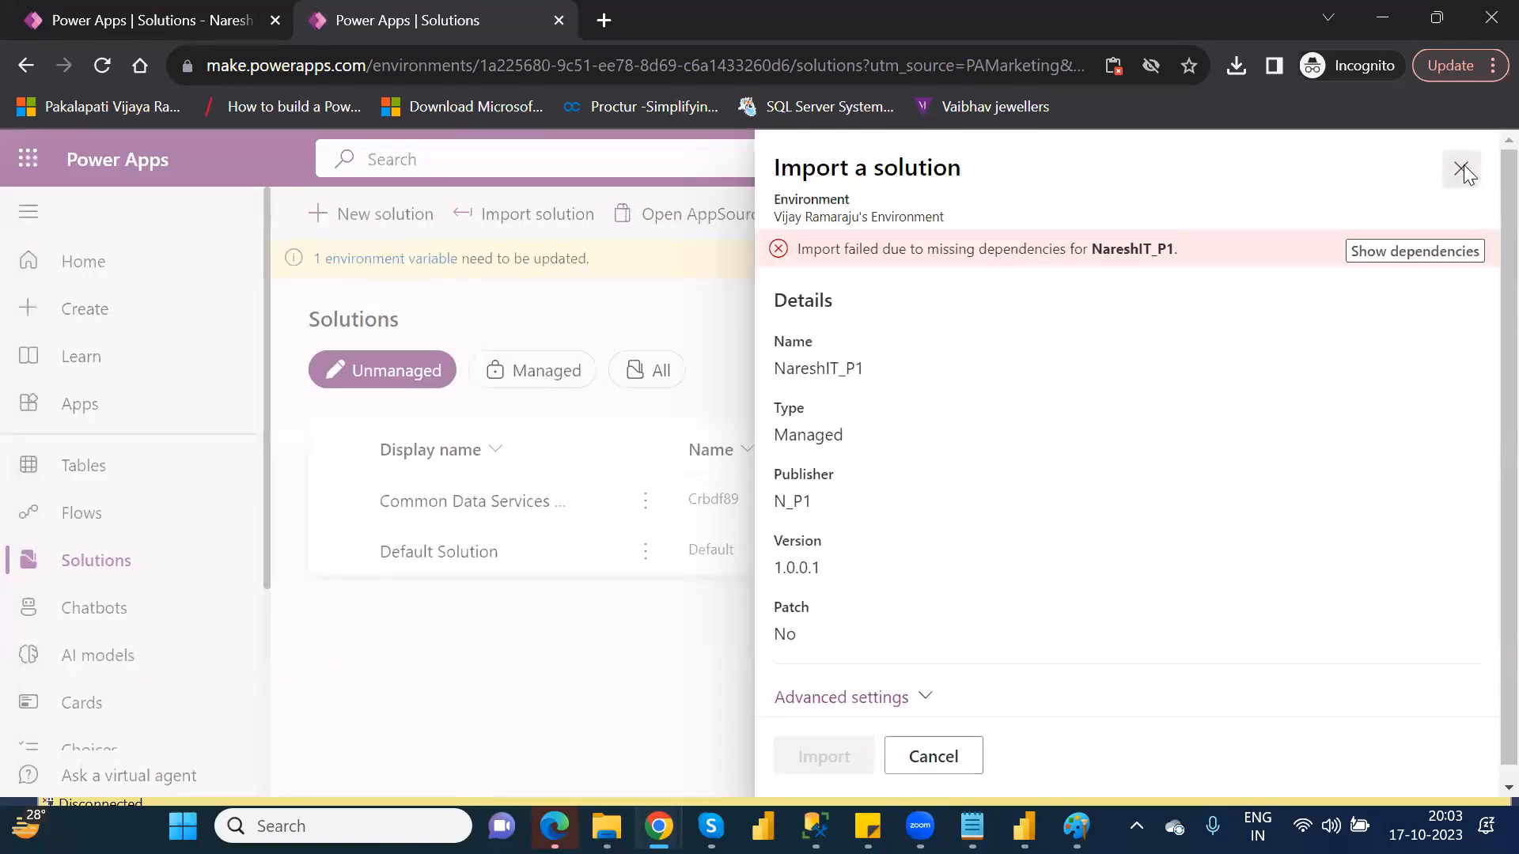
# Close the solution import panel, confirming the close, and return to Solutions
pyautogui.click(1461, 167)
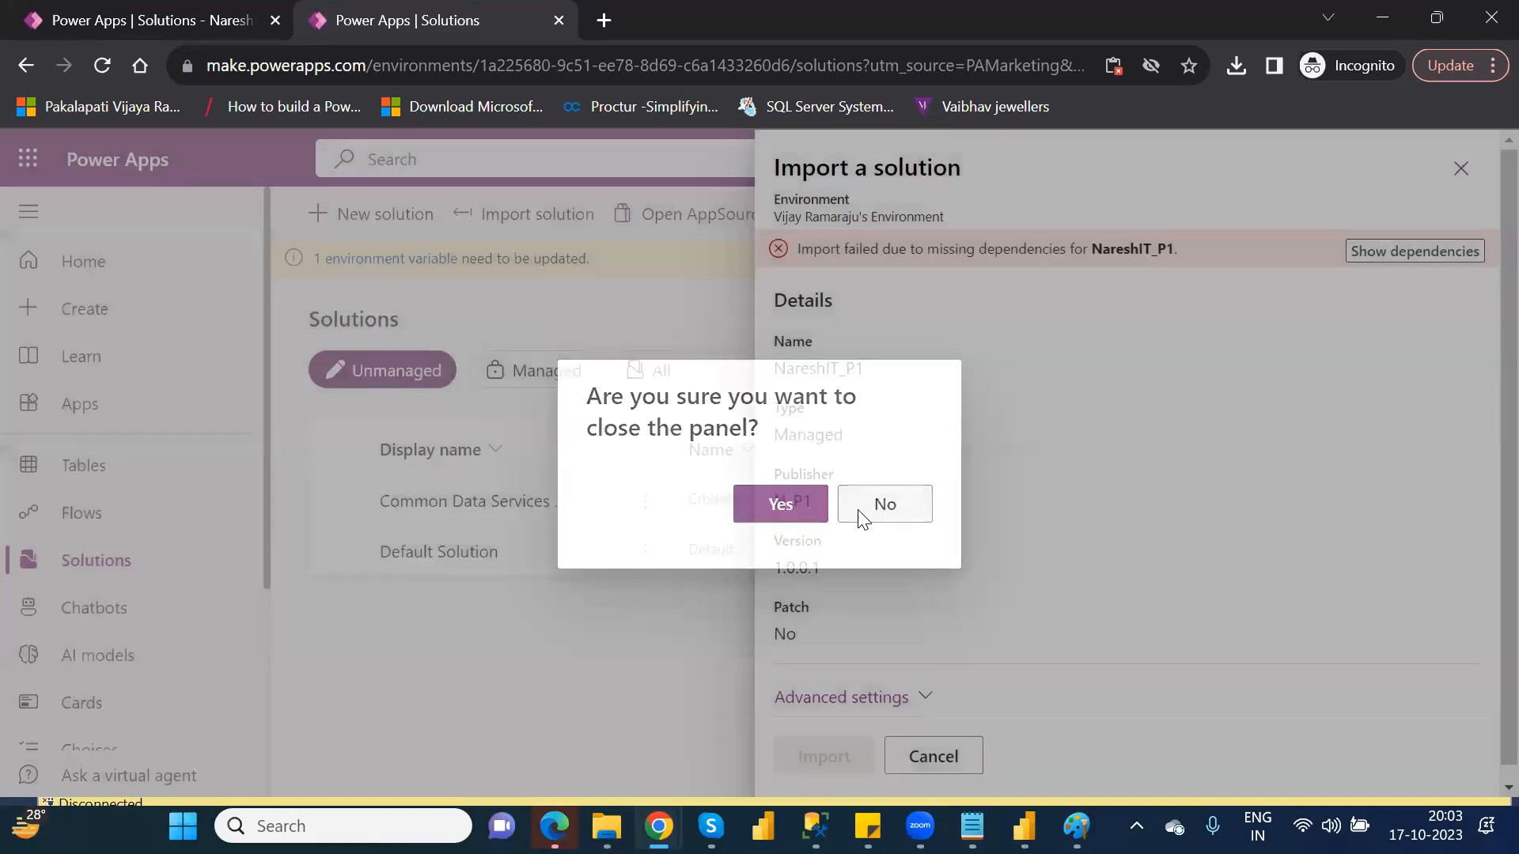
pyautogui.click(860, 519)
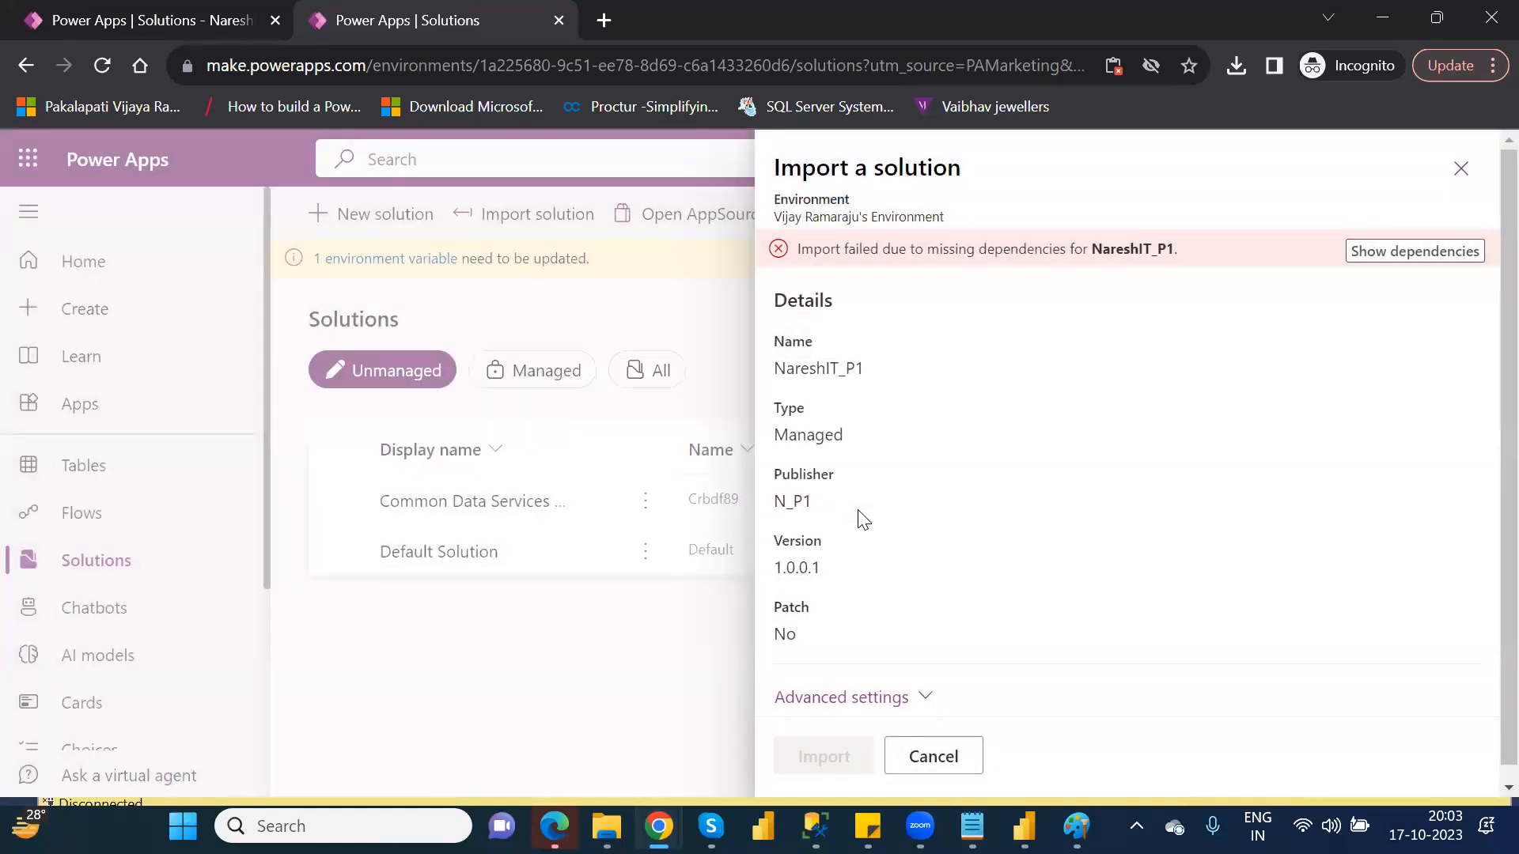
pyautogui.click(949, 772)
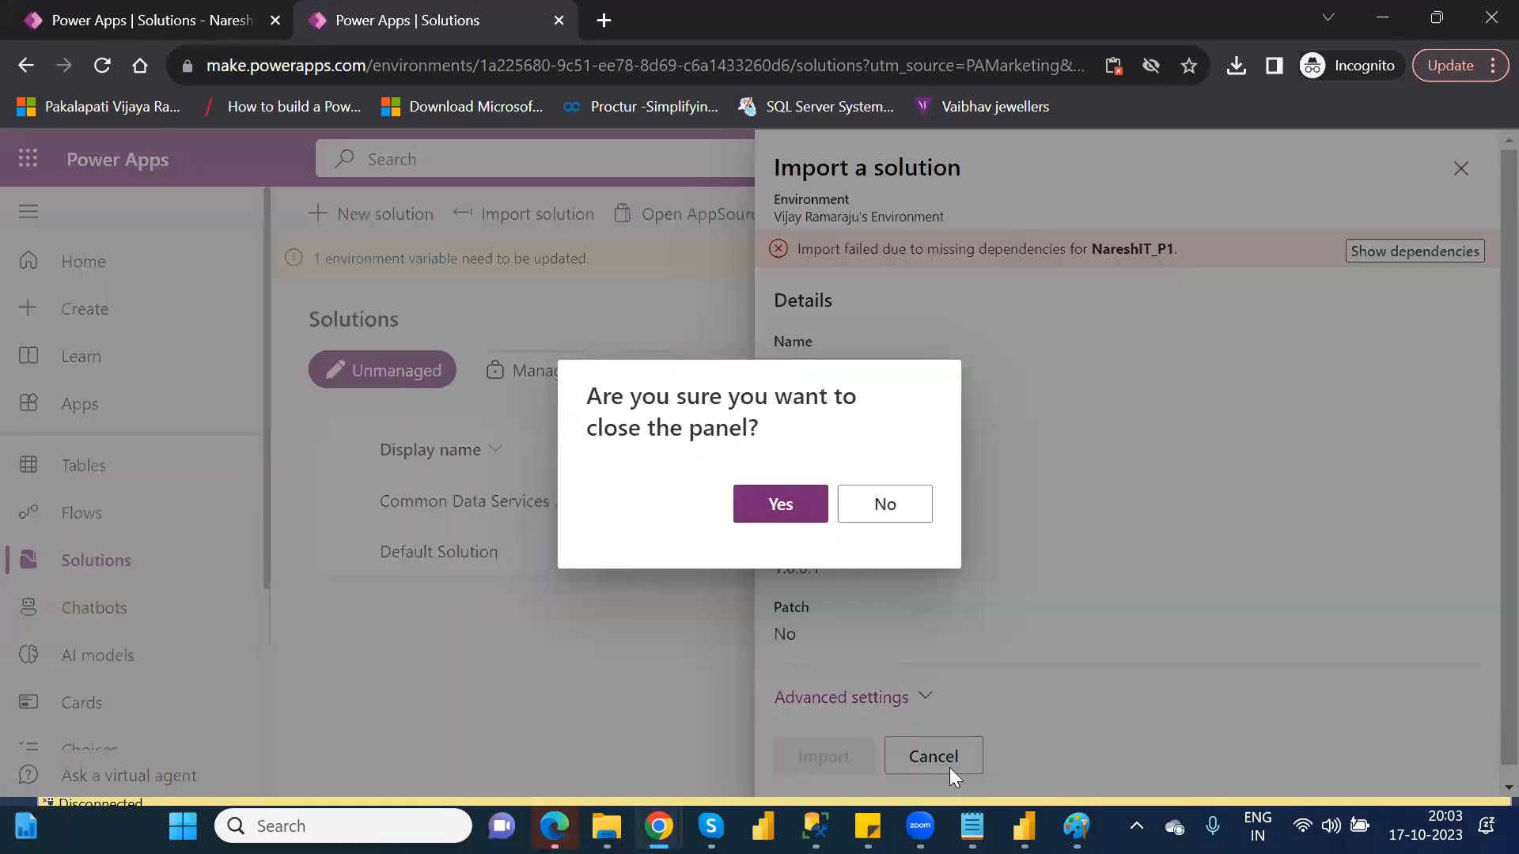
pyautogui.click(783, 503)
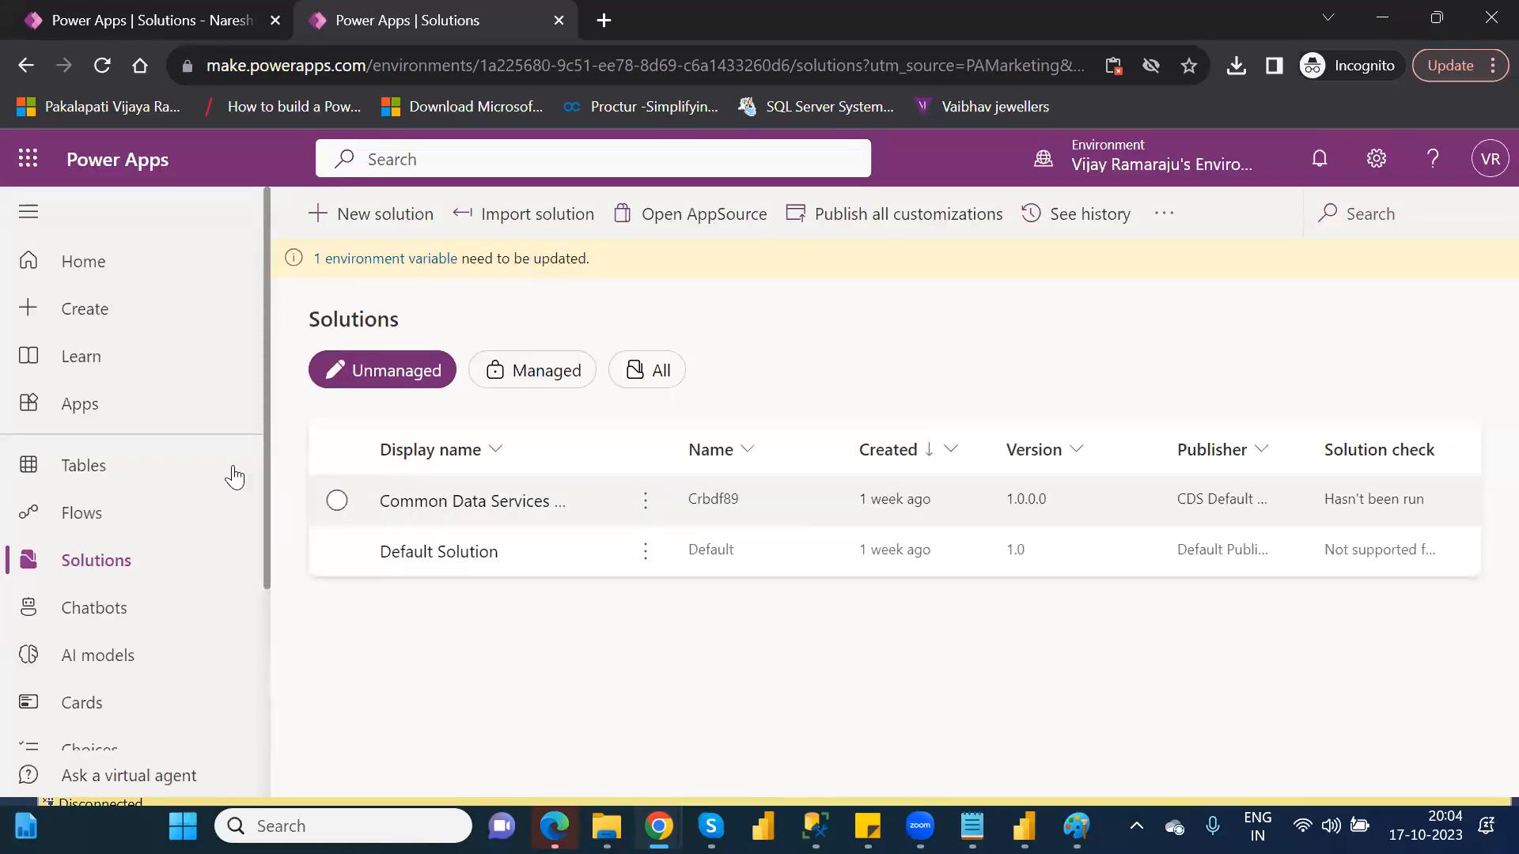
pyautogui.click(112, 470)
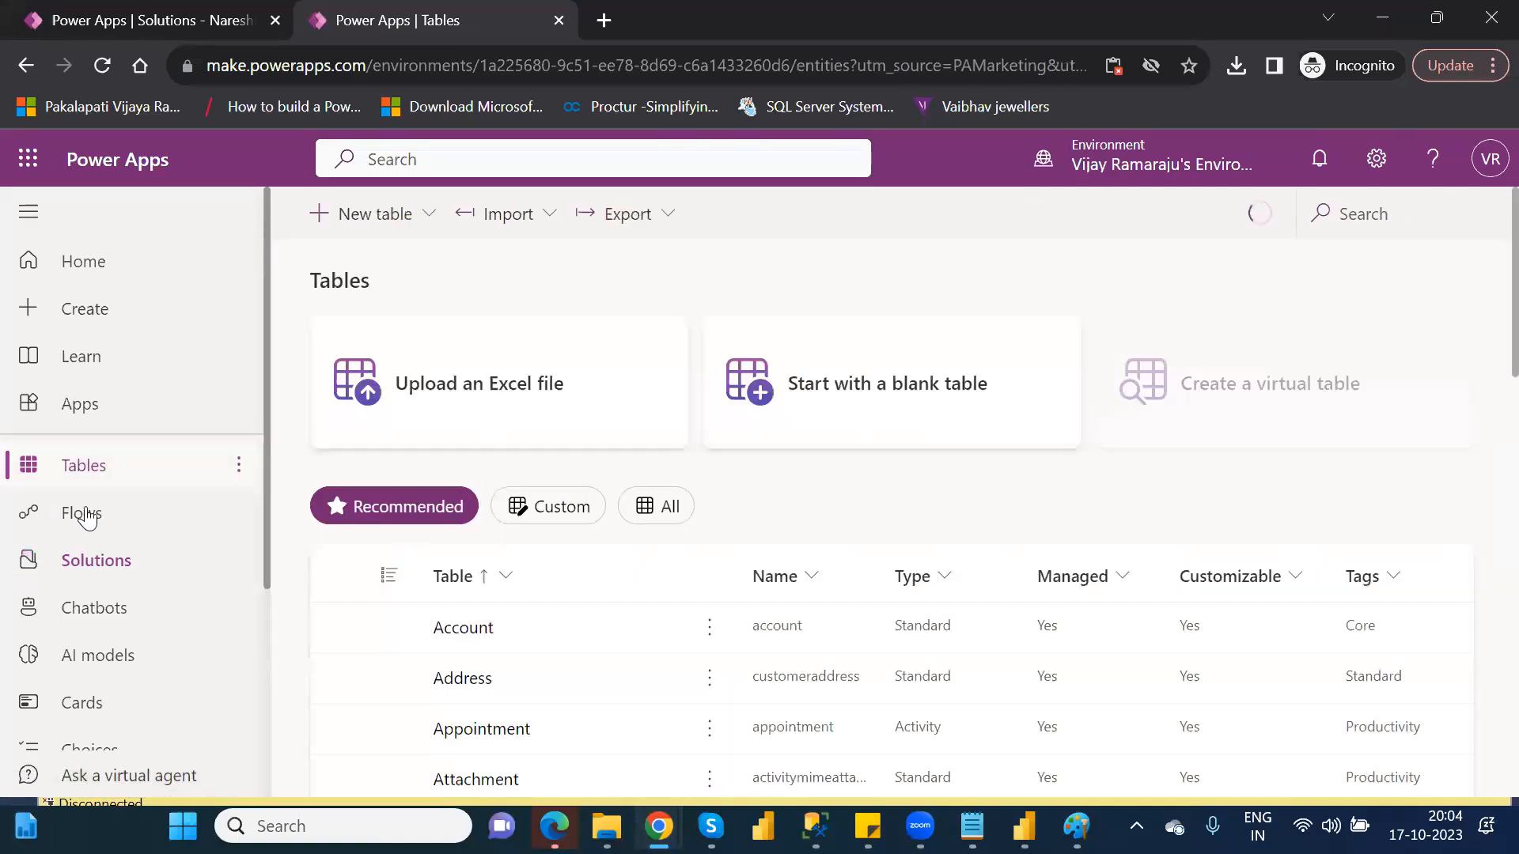
pyautogui.click(104, 583)
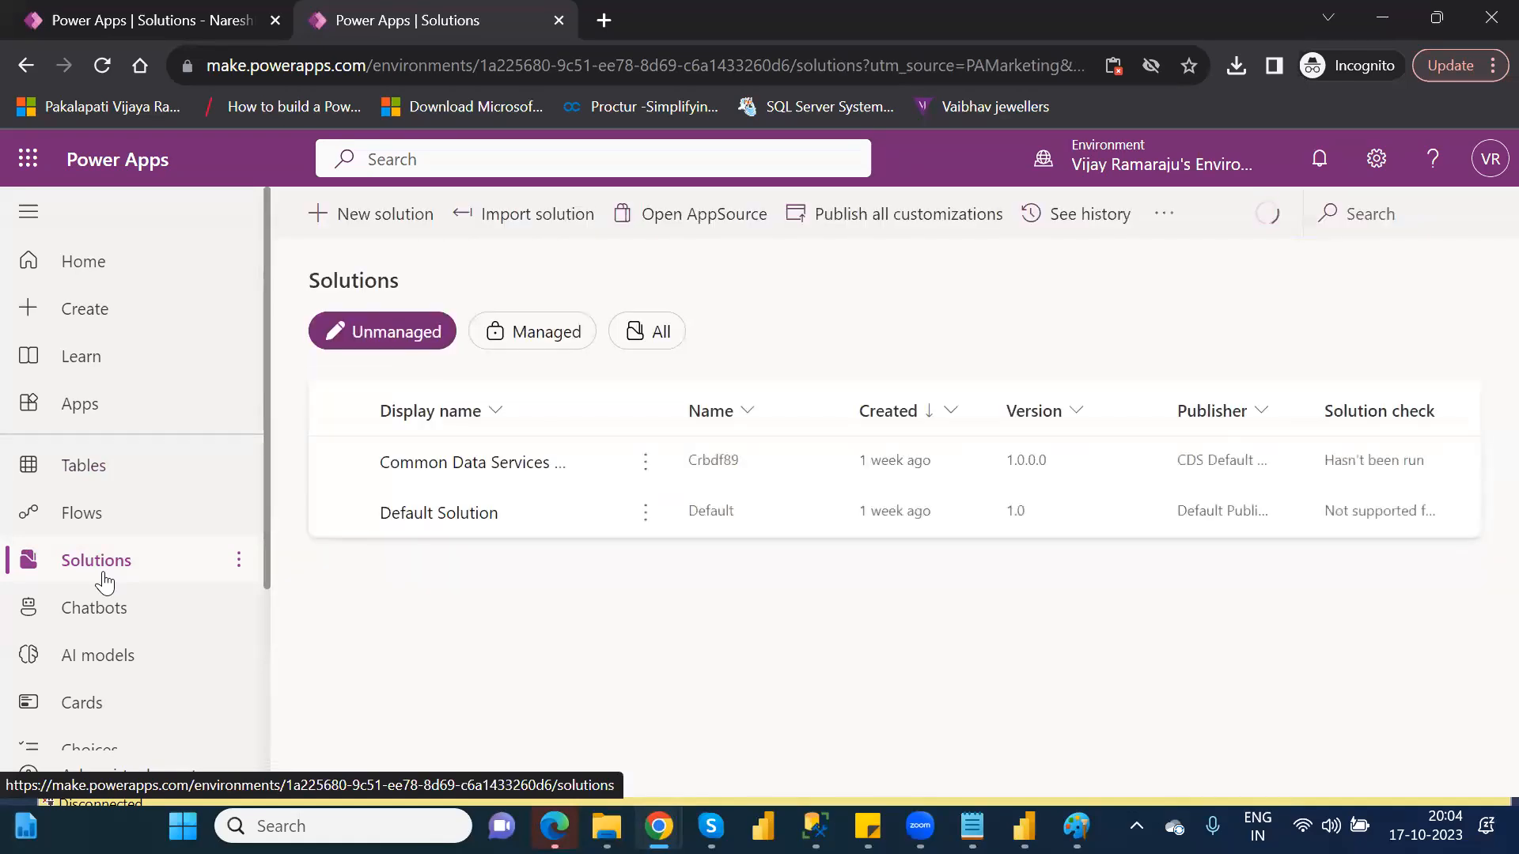
# Start a new solution with display name Sample1 and begin creating a new publisher for it
pyautogui.click(373, 214)
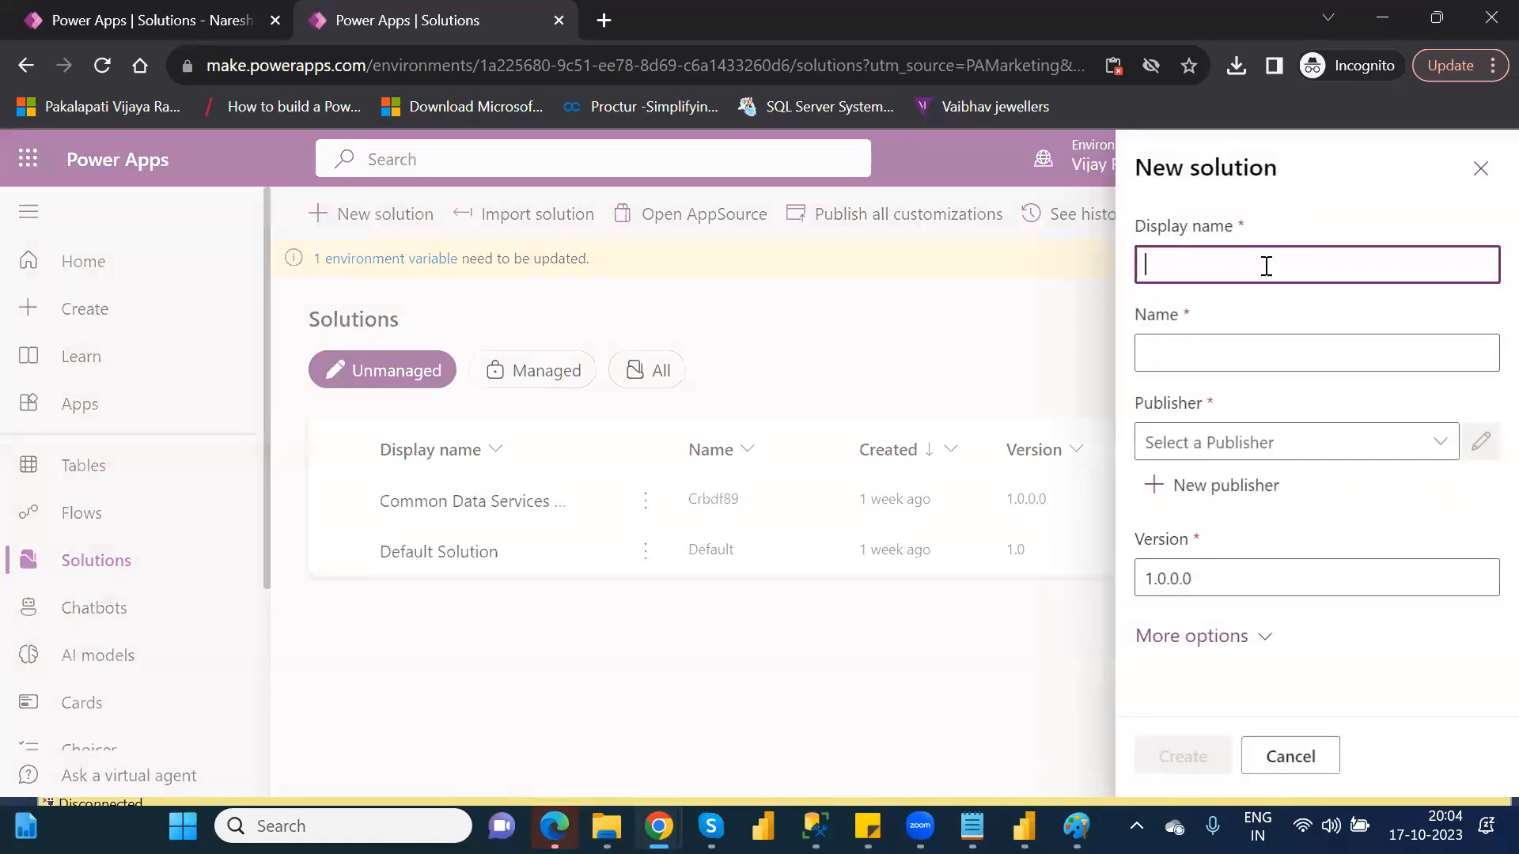
pyautogui.write('Sample1')
pyautogui.click(1214, 488)
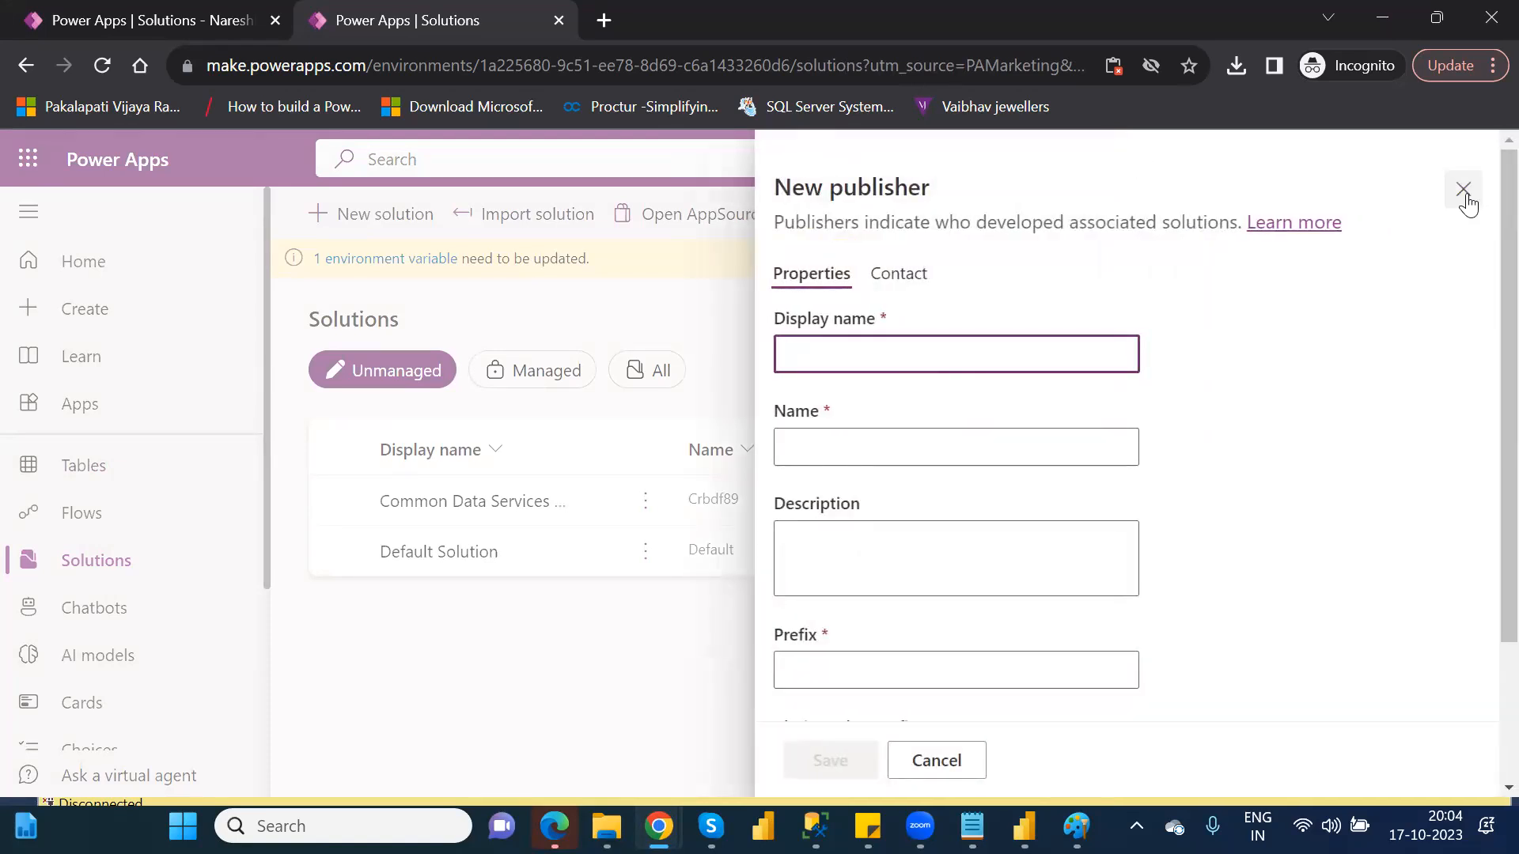
# Set the new publisher's display name and name both to Sample_1
pyautogui.write('Sample_1')
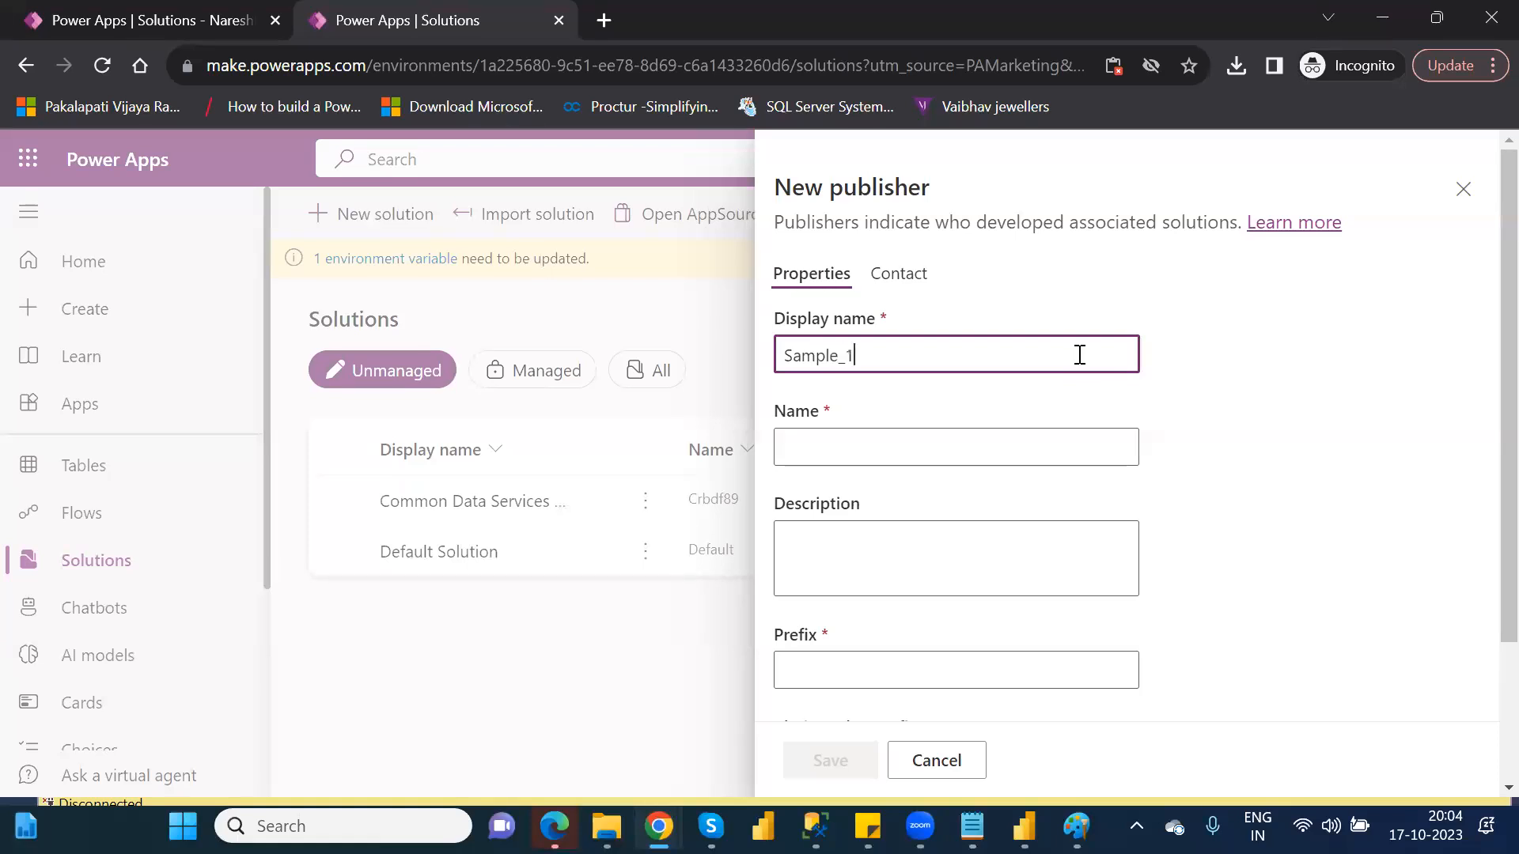
pyautogui.hotkey('ctrl', 'a')
pyautogui.hotkey('ctrl', 'c')
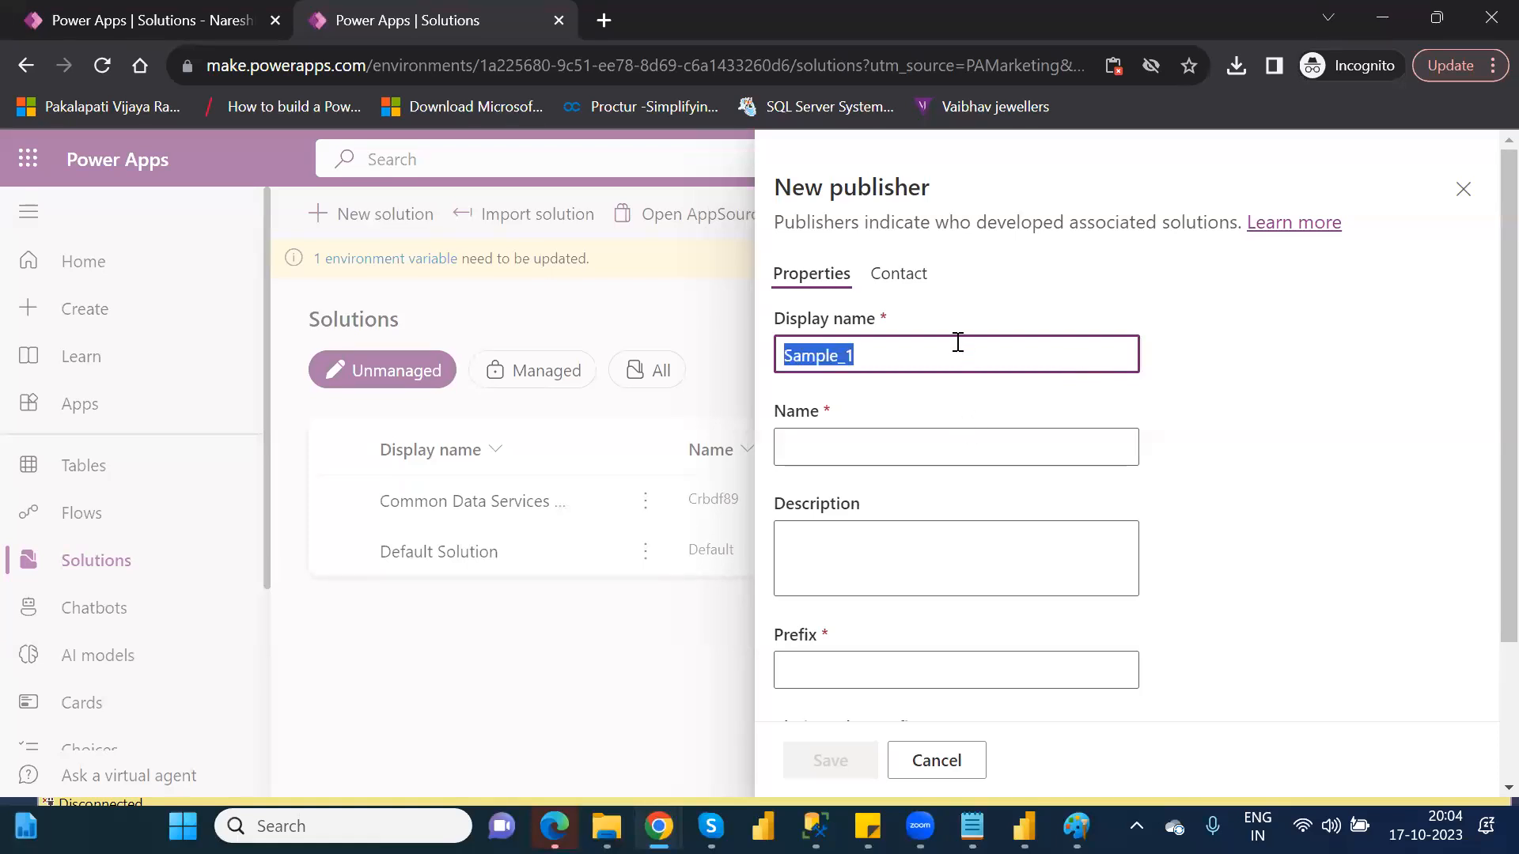
pyautogui.click(866, 447)
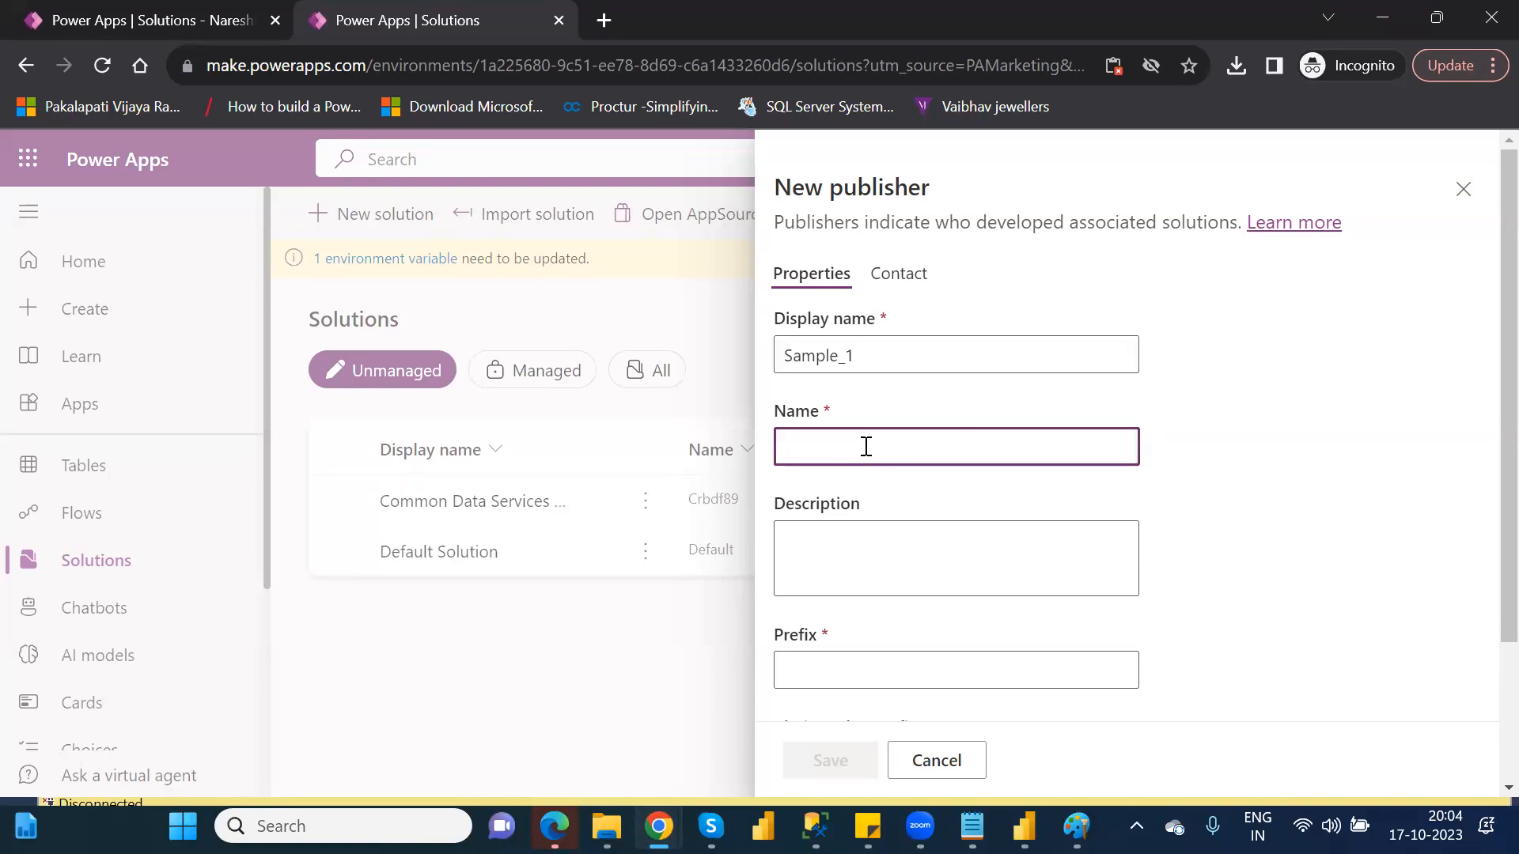
pyautogui.hotkey('ctrl', 'v')
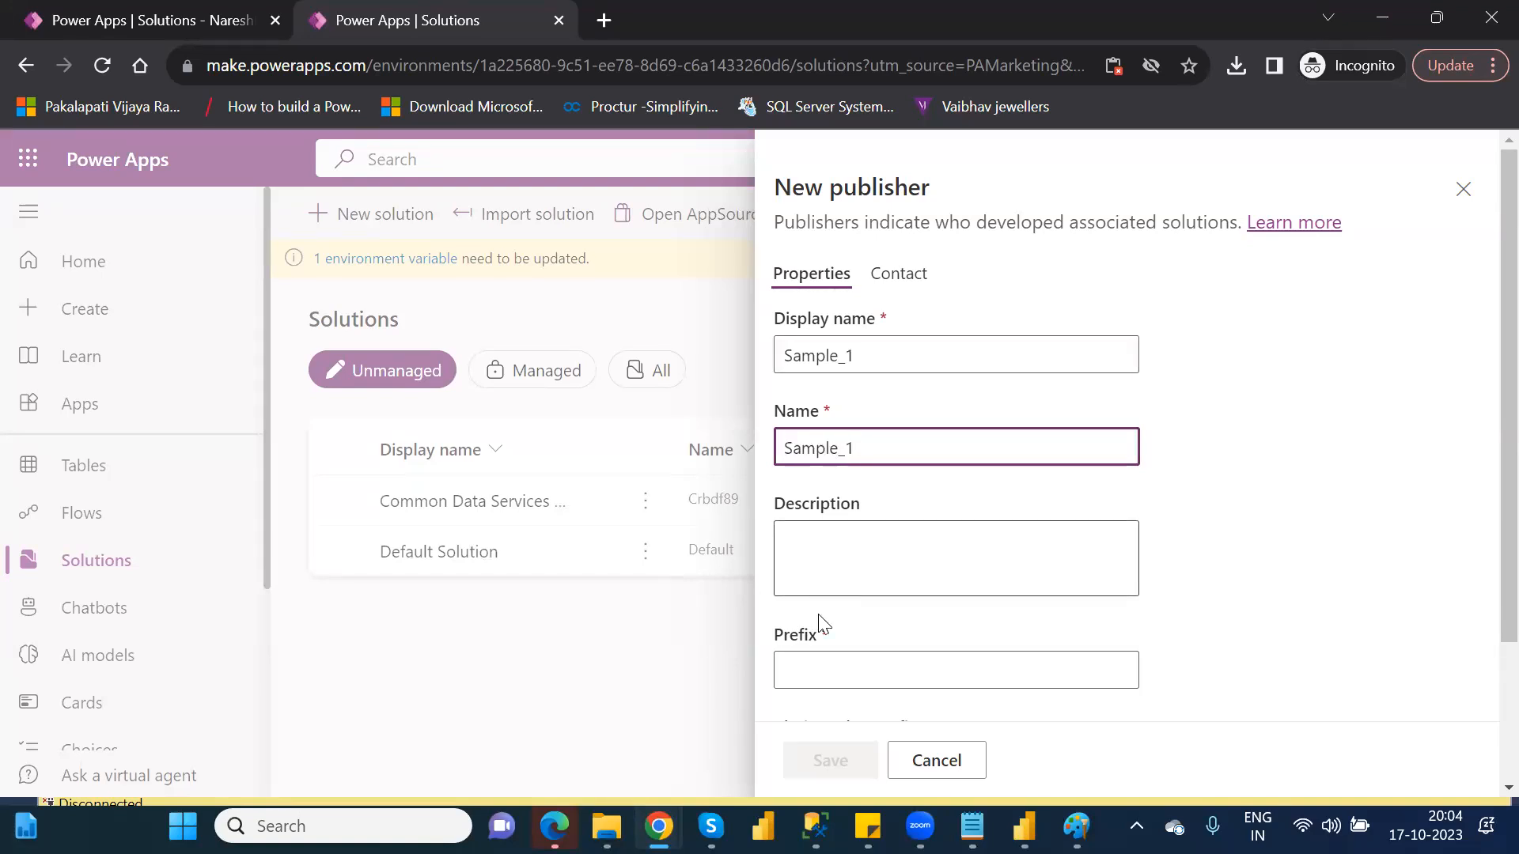
# Set the new publisher's prefix to xyz and save the publisher
pyautogui.click(826, 657)
pyautogui.write('xyz')
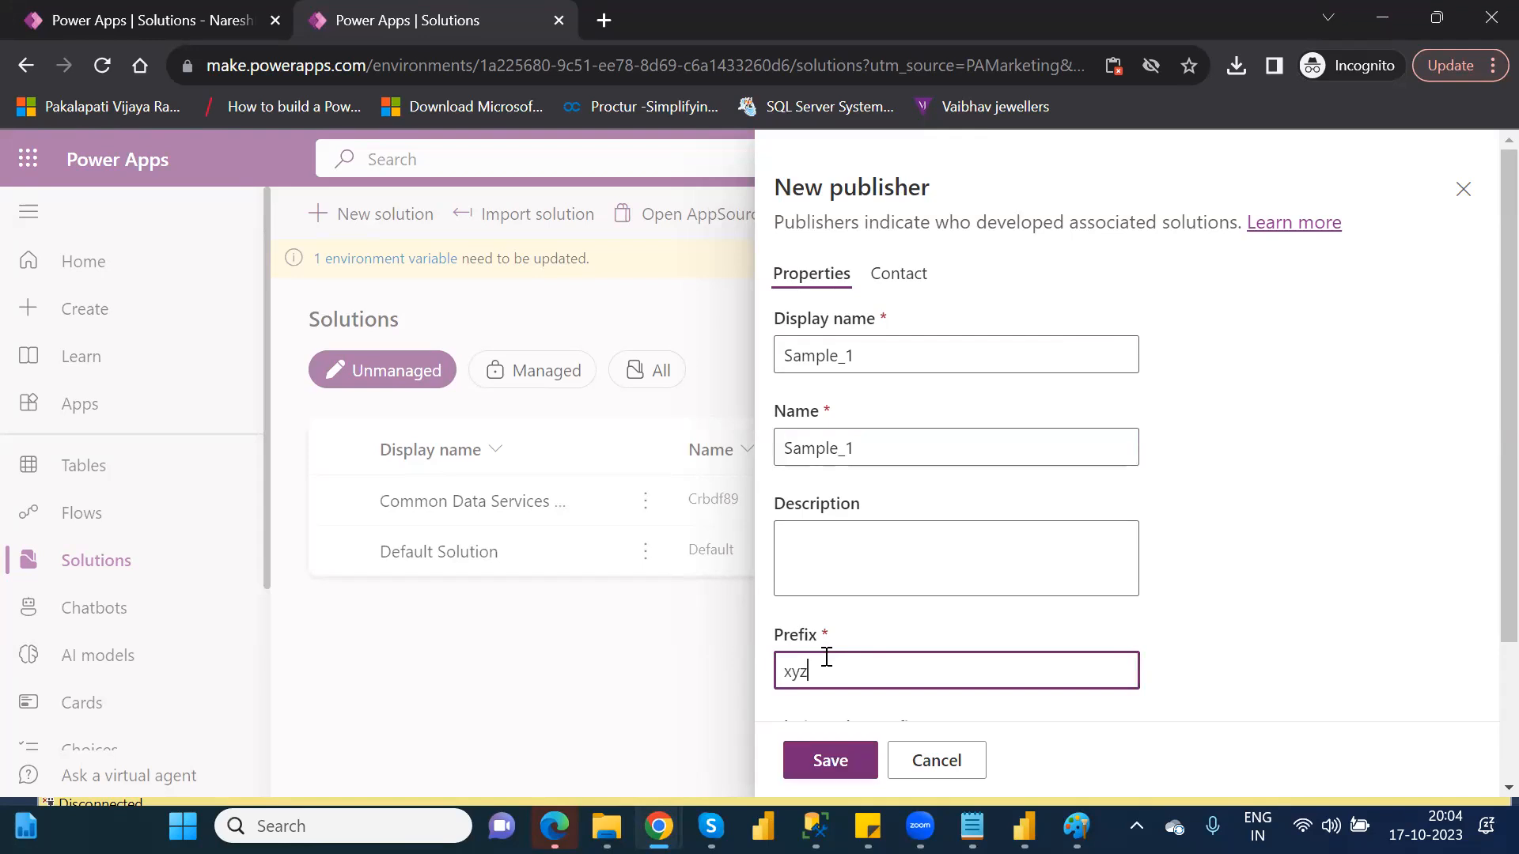
pyautogui.click(836, 761)
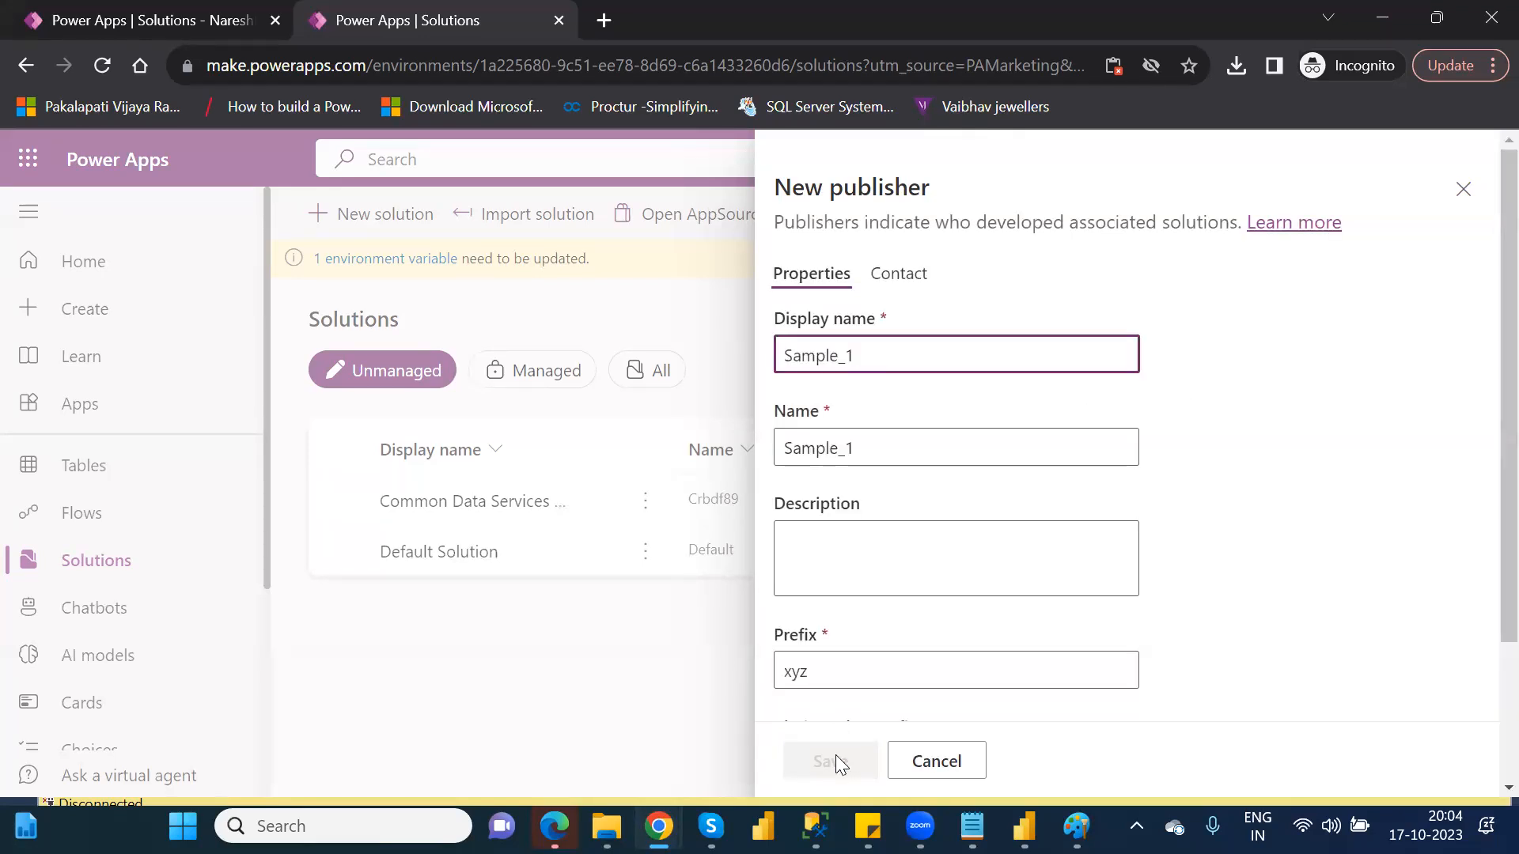
# Close the publisher and new solution panels and reload the Solutions page
pyautogui.click(1473, 193)
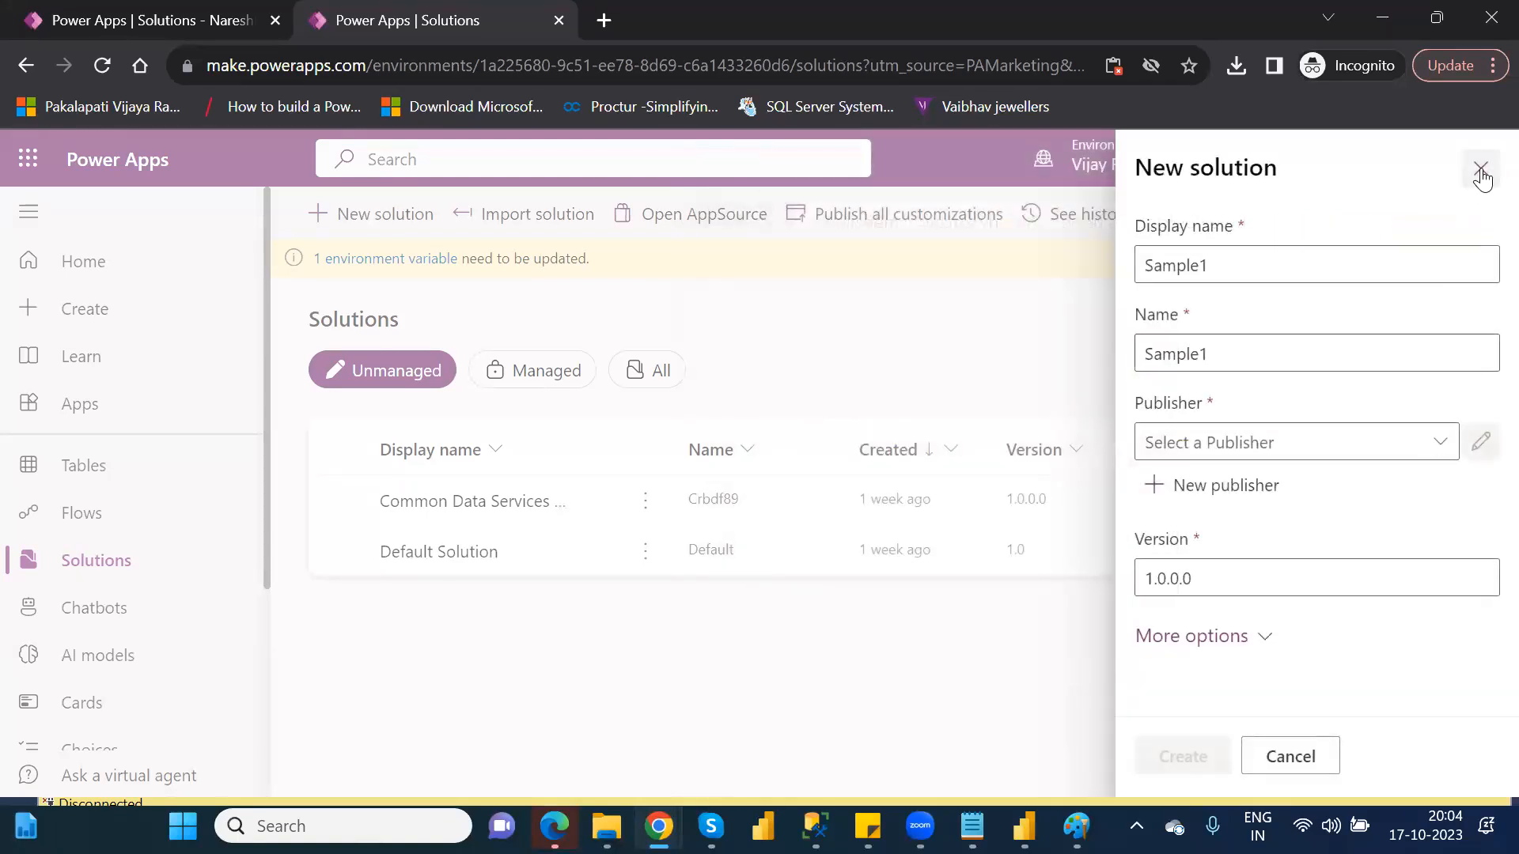
pyautogui.click(1480, 170)
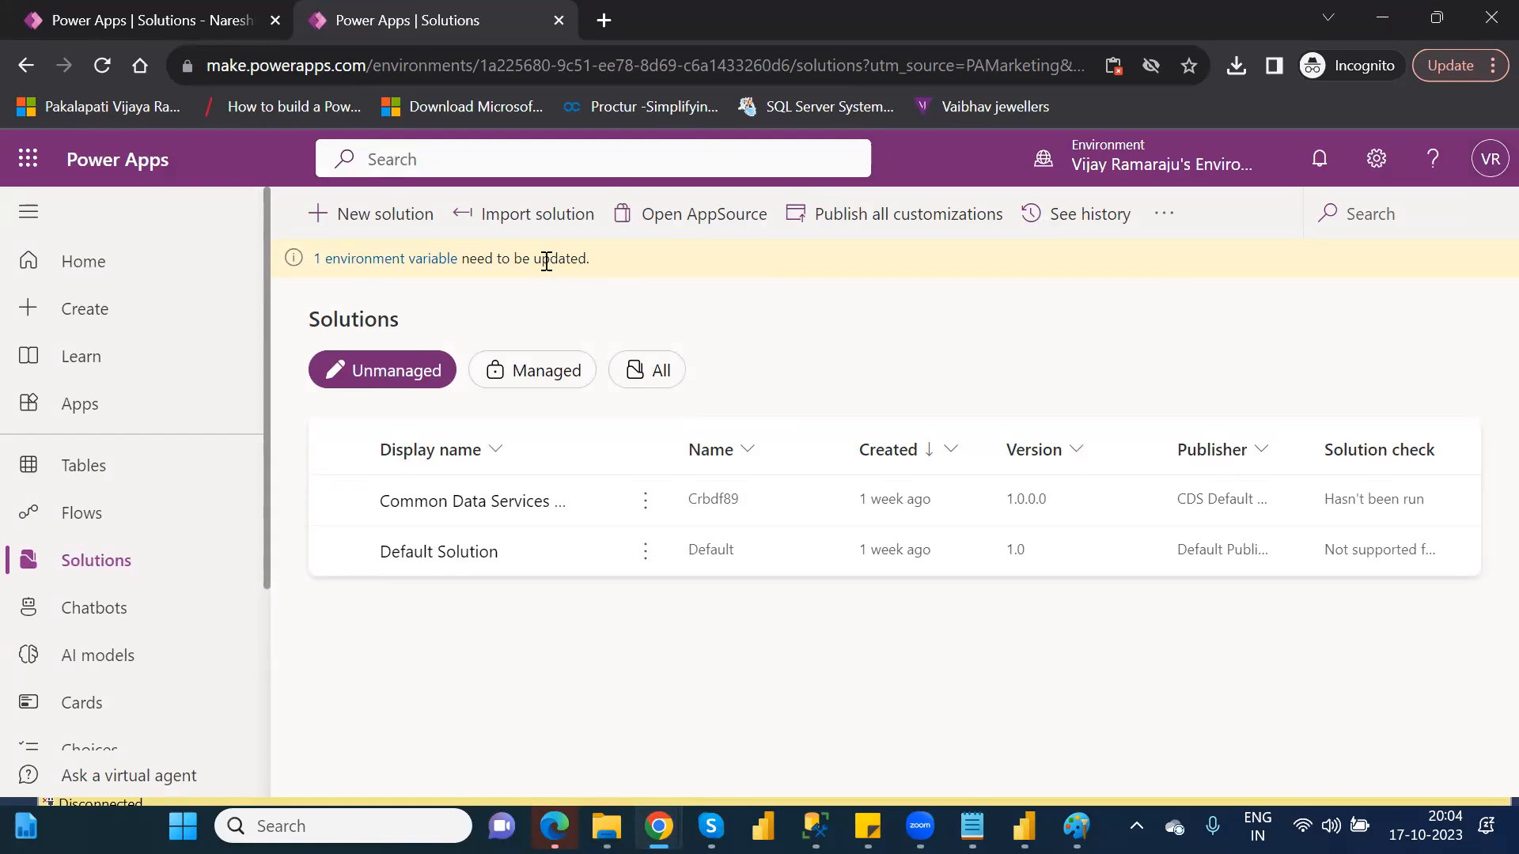
pyautogui.click(102, 65)
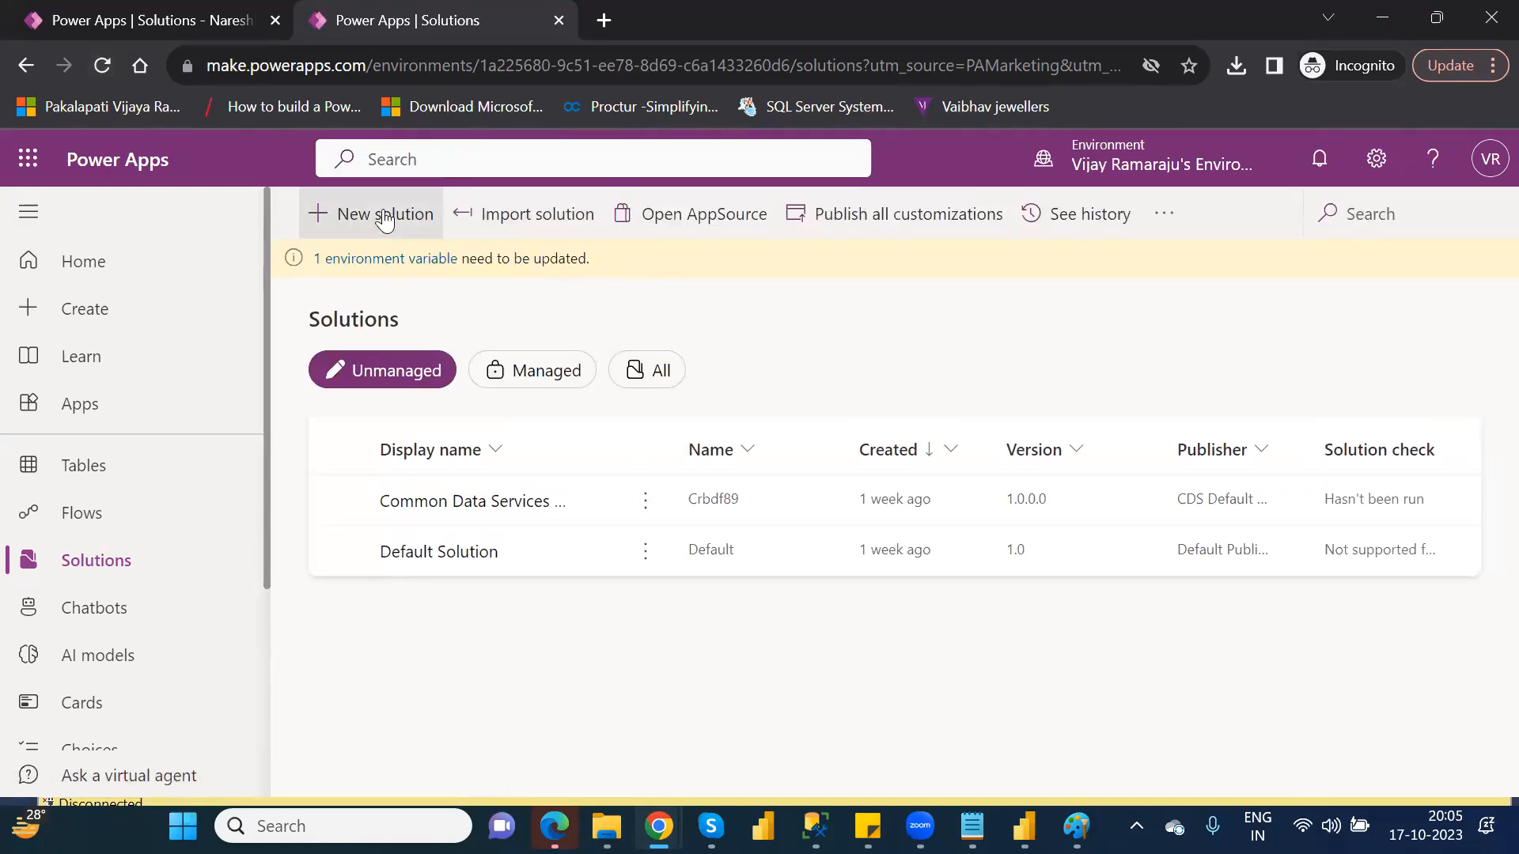
# Create a new solution named Sample12 using the Sample_1 publisher
pyautogui.click(385, 221)
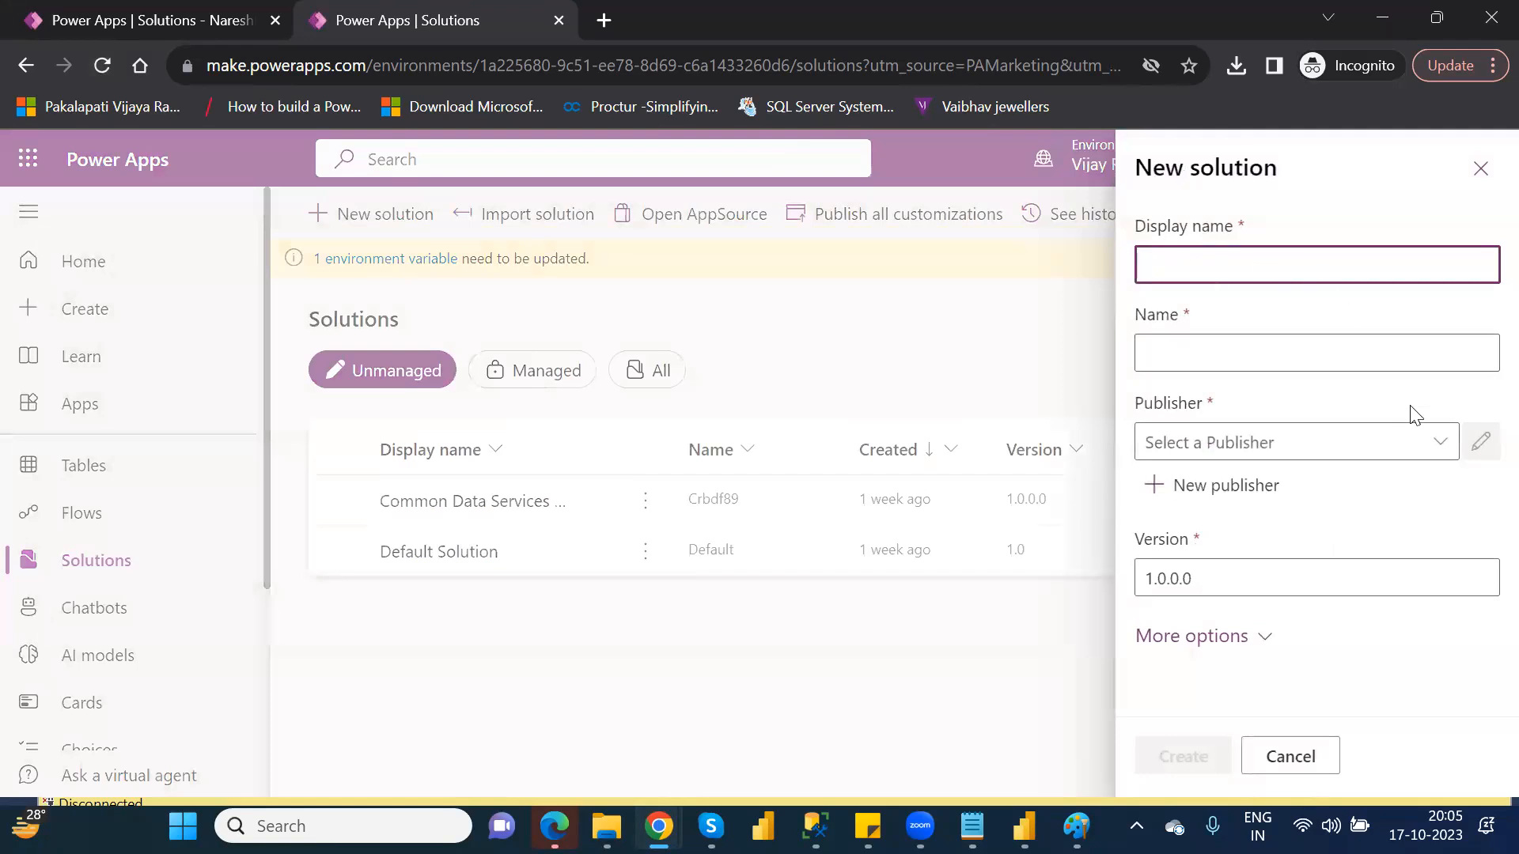
pyautogui.click(1252, 269)
pyautogui.write('Sample12')
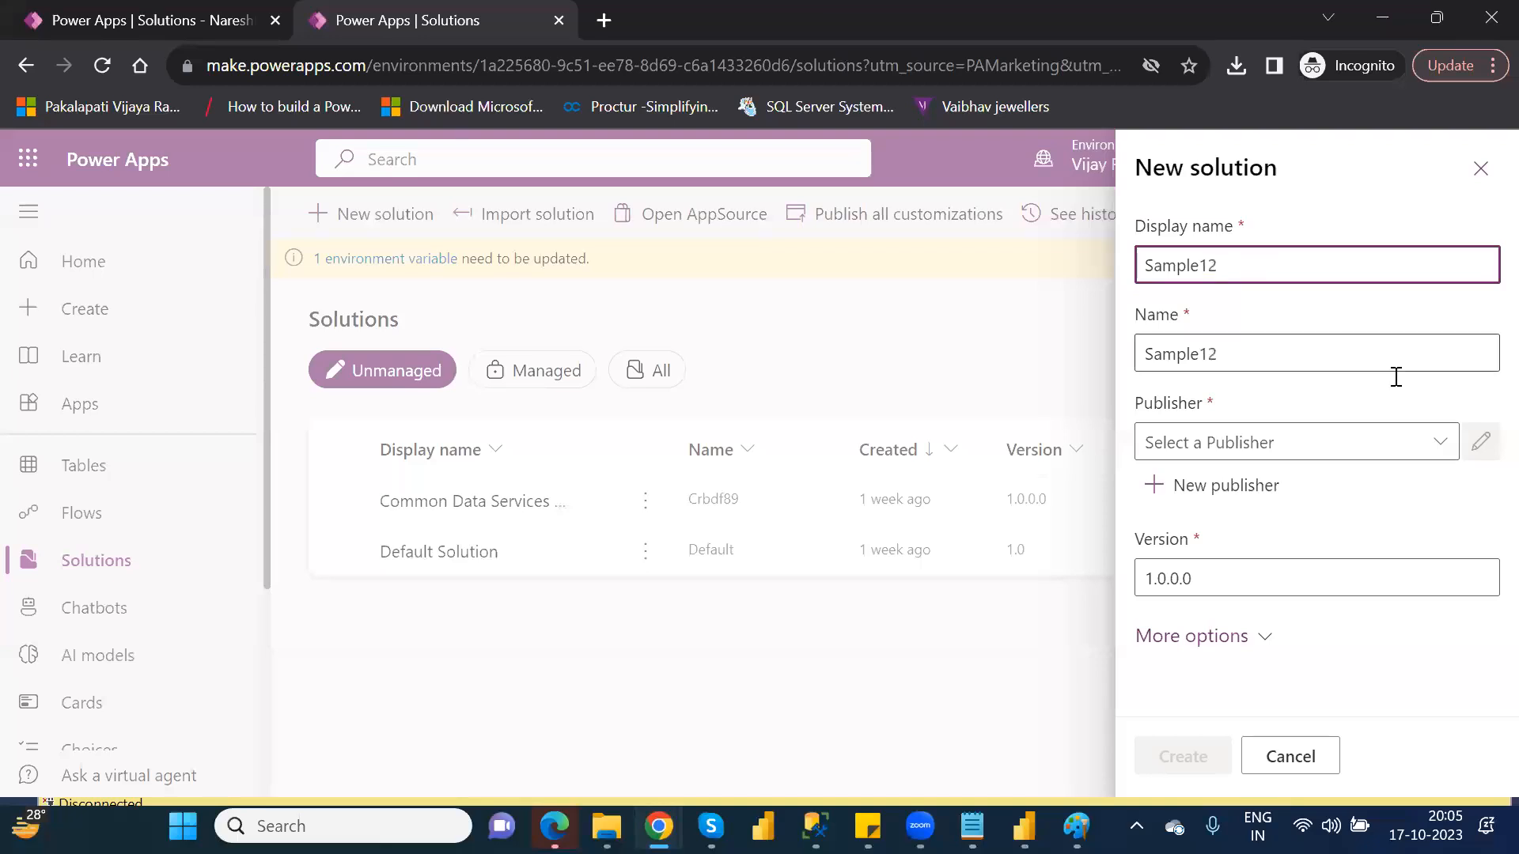
pyautogui.click(1440, 440)
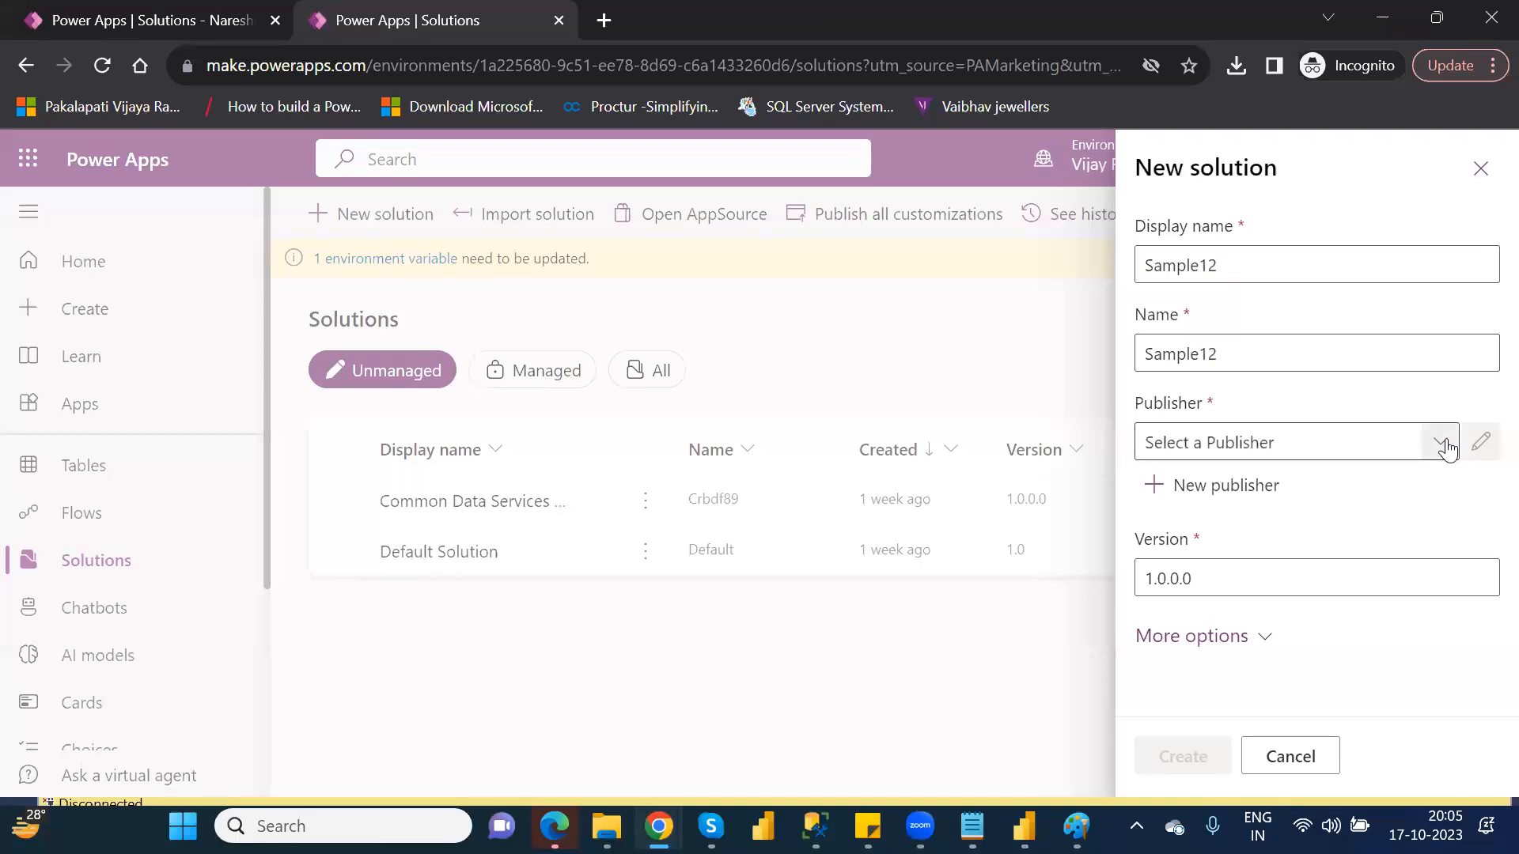
pyautogui.click(1221, 569)
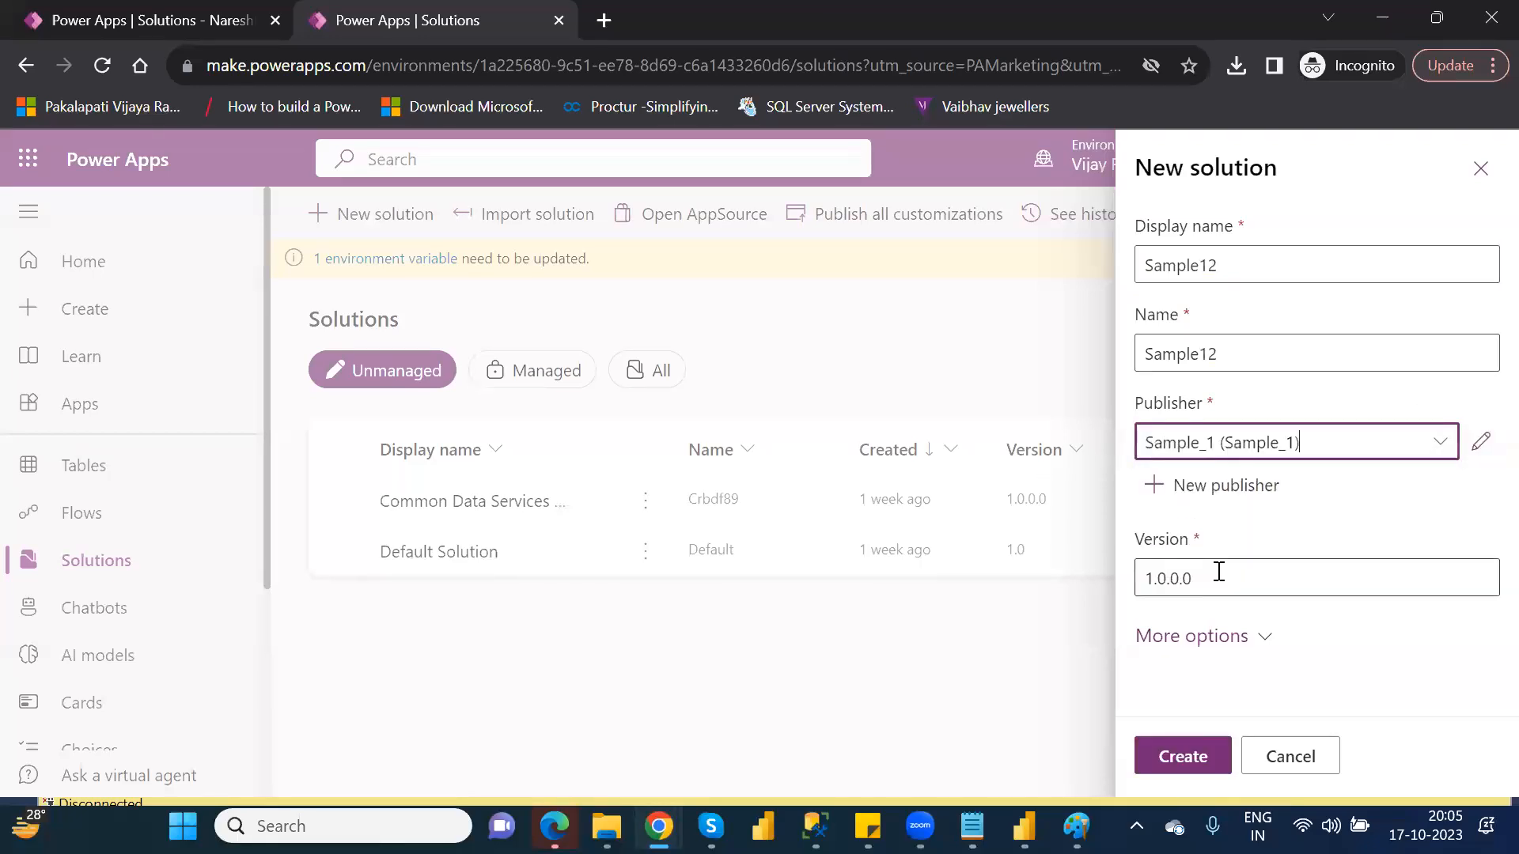
pyautogui.click(1179, 757)
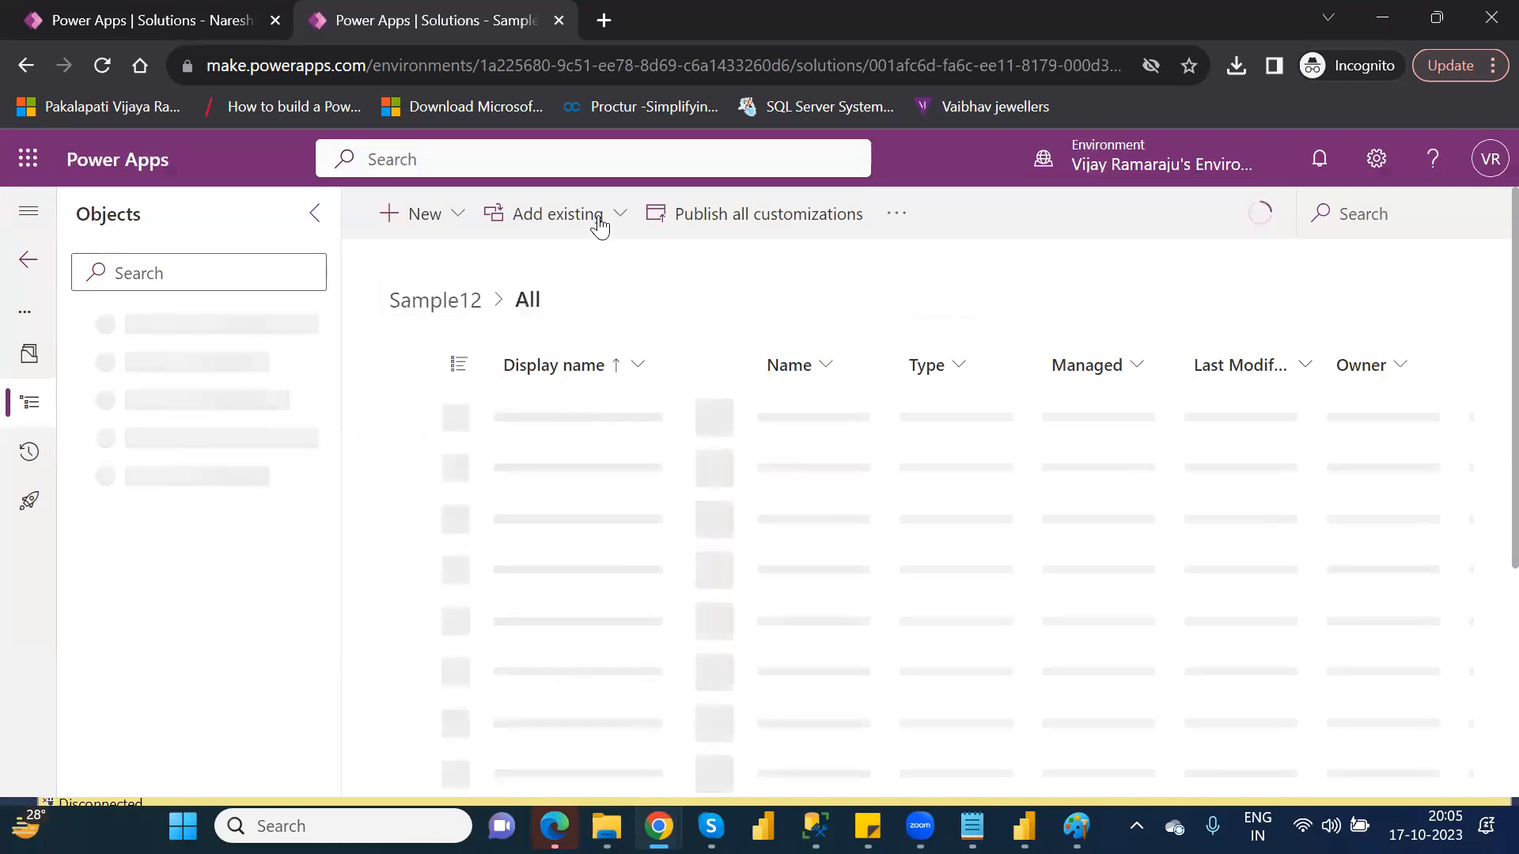
# Add the existing FinancialData table to the Sample12 solution
pyautogui.click(599, 226)
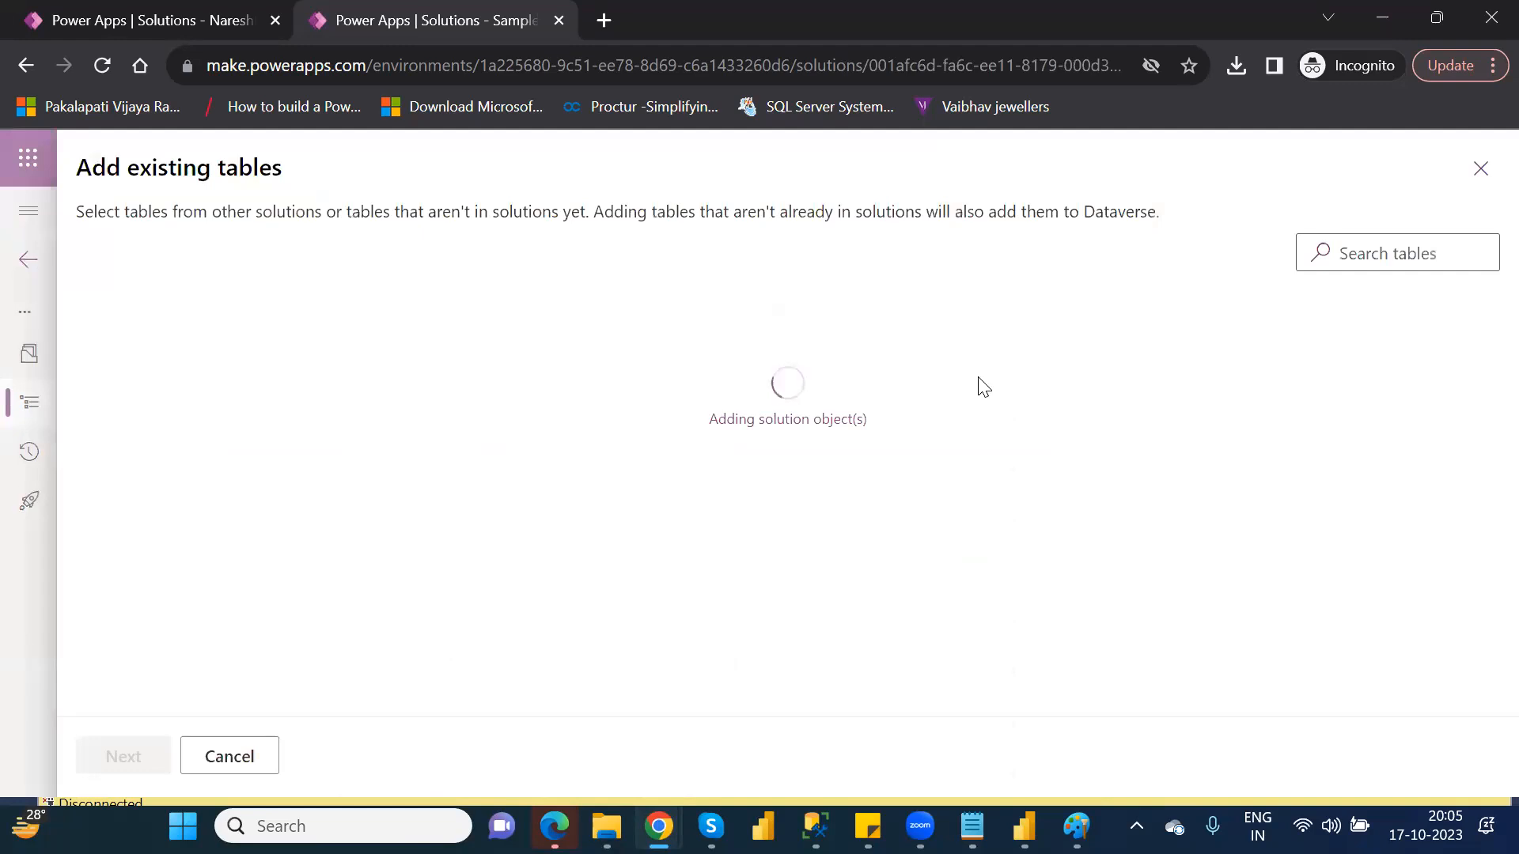
pyautogui.click(1370, 247)
pyautogui.write('f')
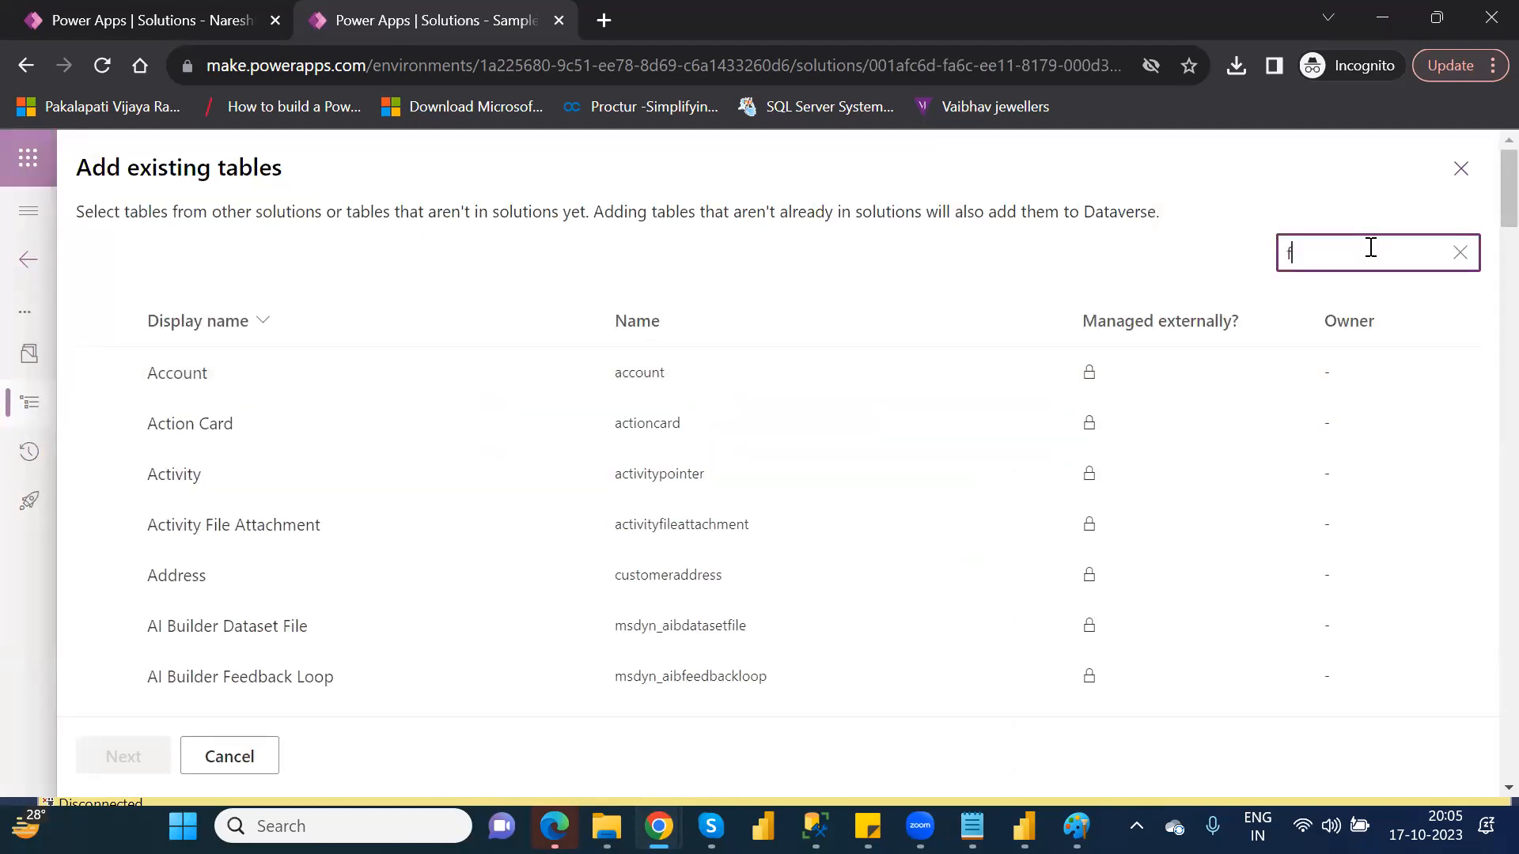
pyautogui.write('ina')
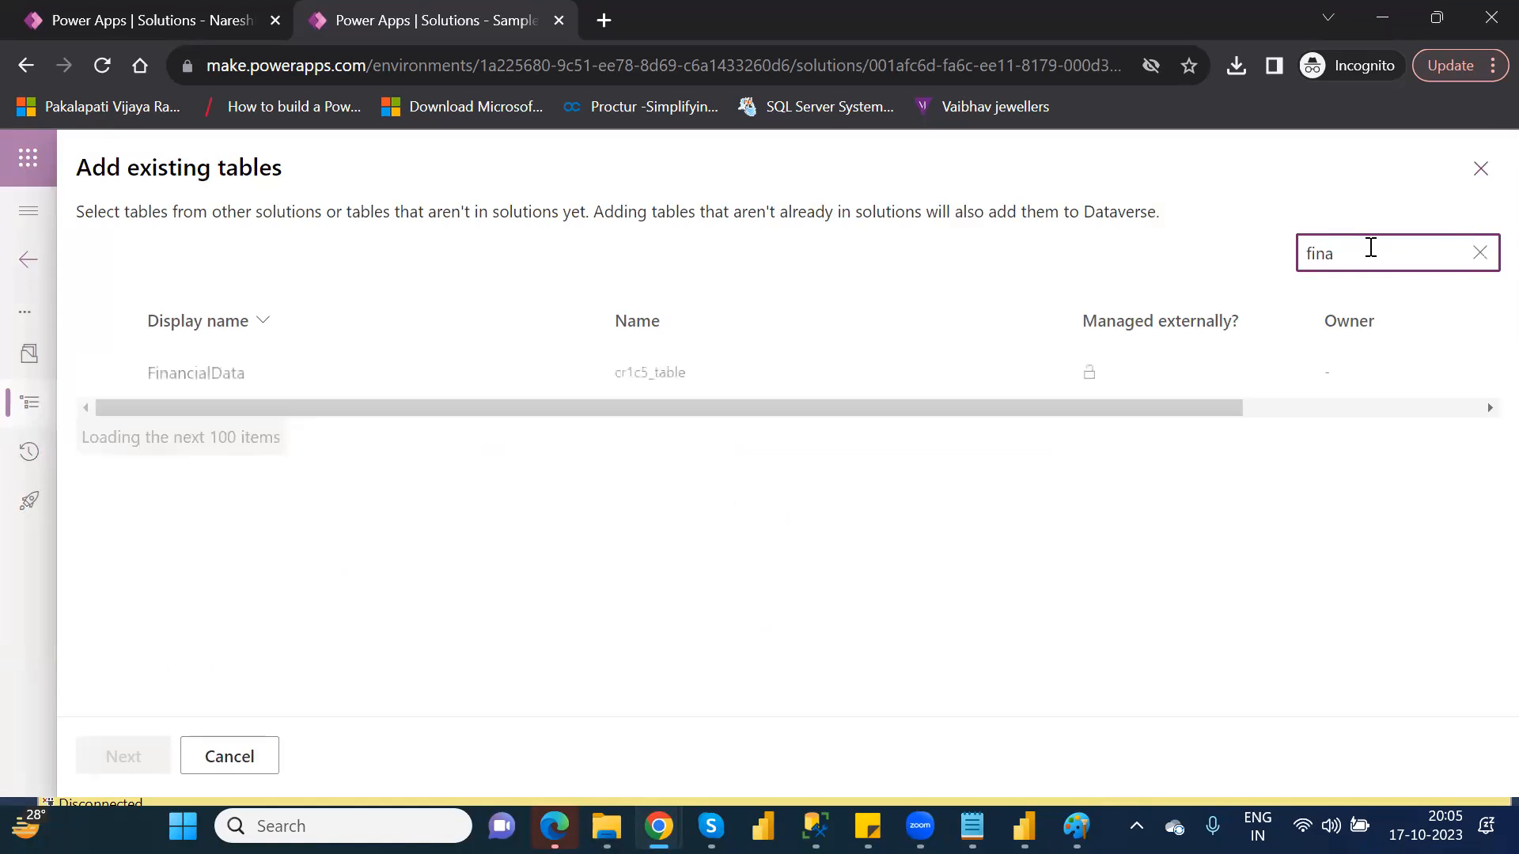
pyautogui.click(177, 377)
pyautogui.click(116, 757)
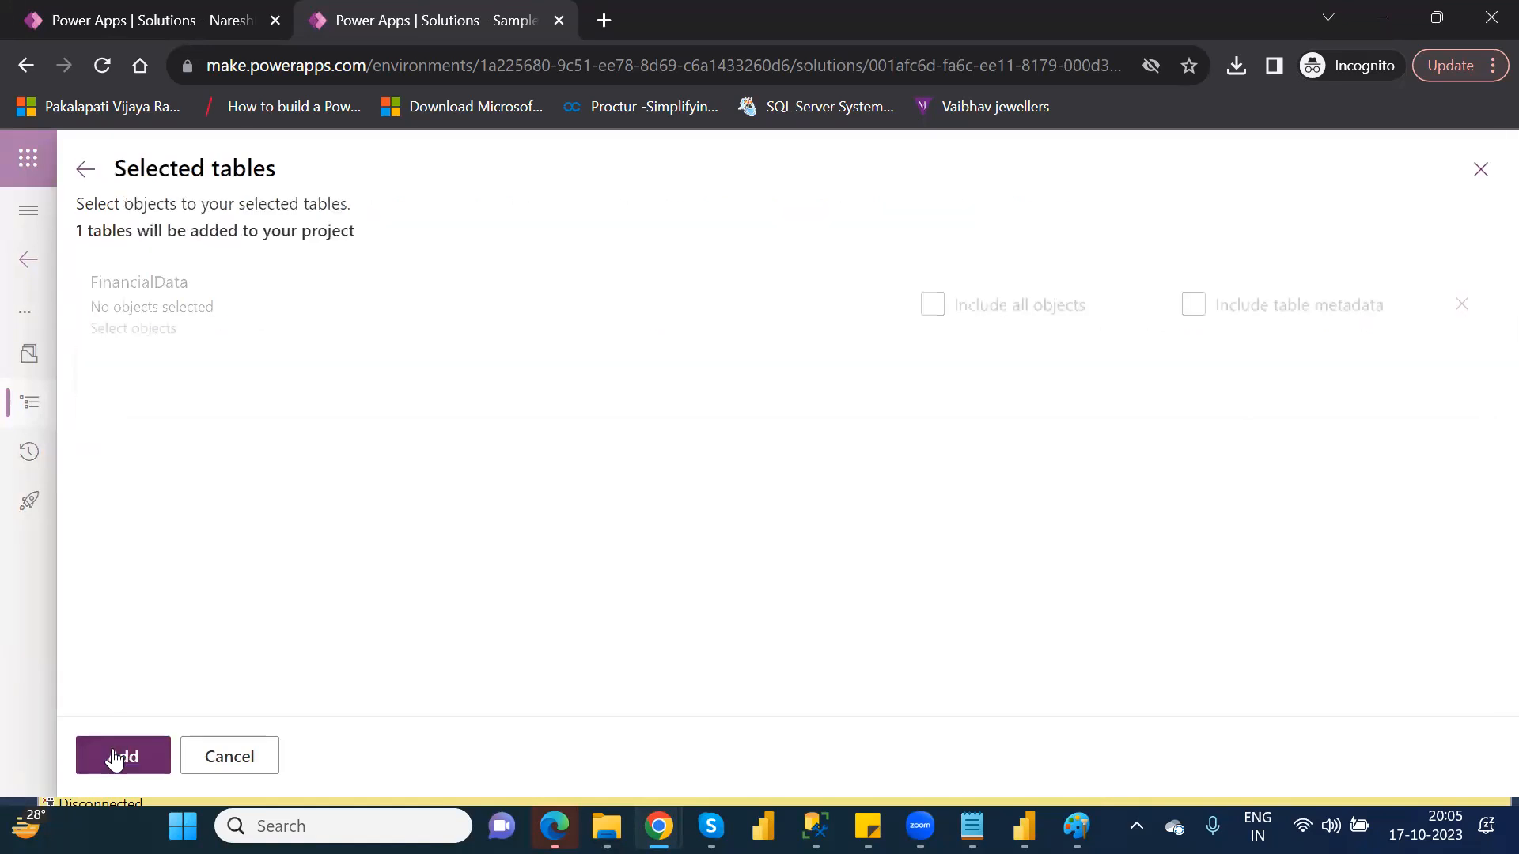
pyautogui.click(114, 757)
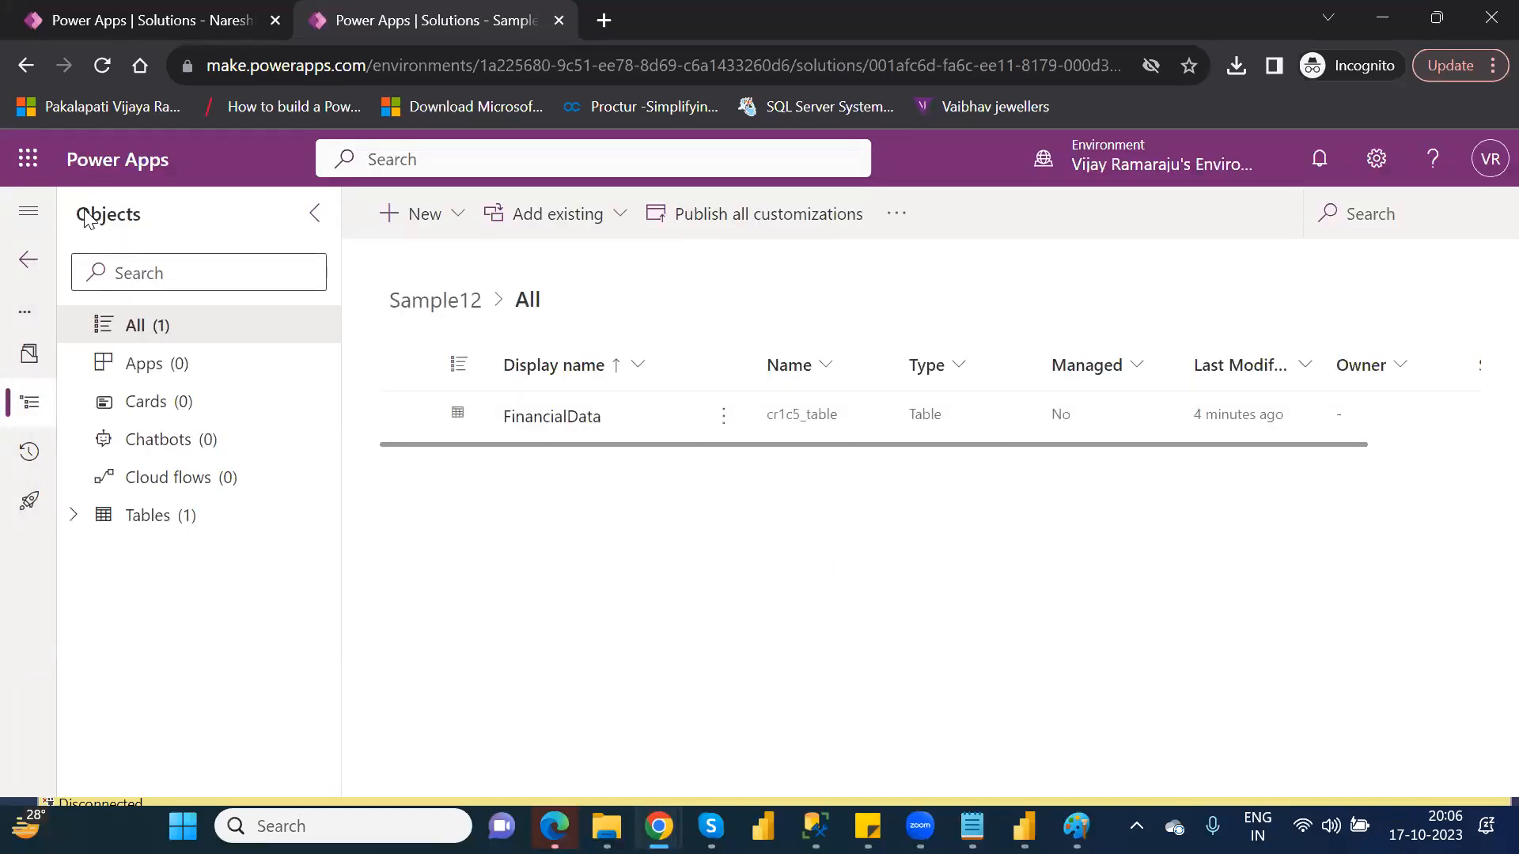
# Return to Solutions, publish all changes and export Sample12 as an unmanaged solution
pyautogui.click(32, 261)
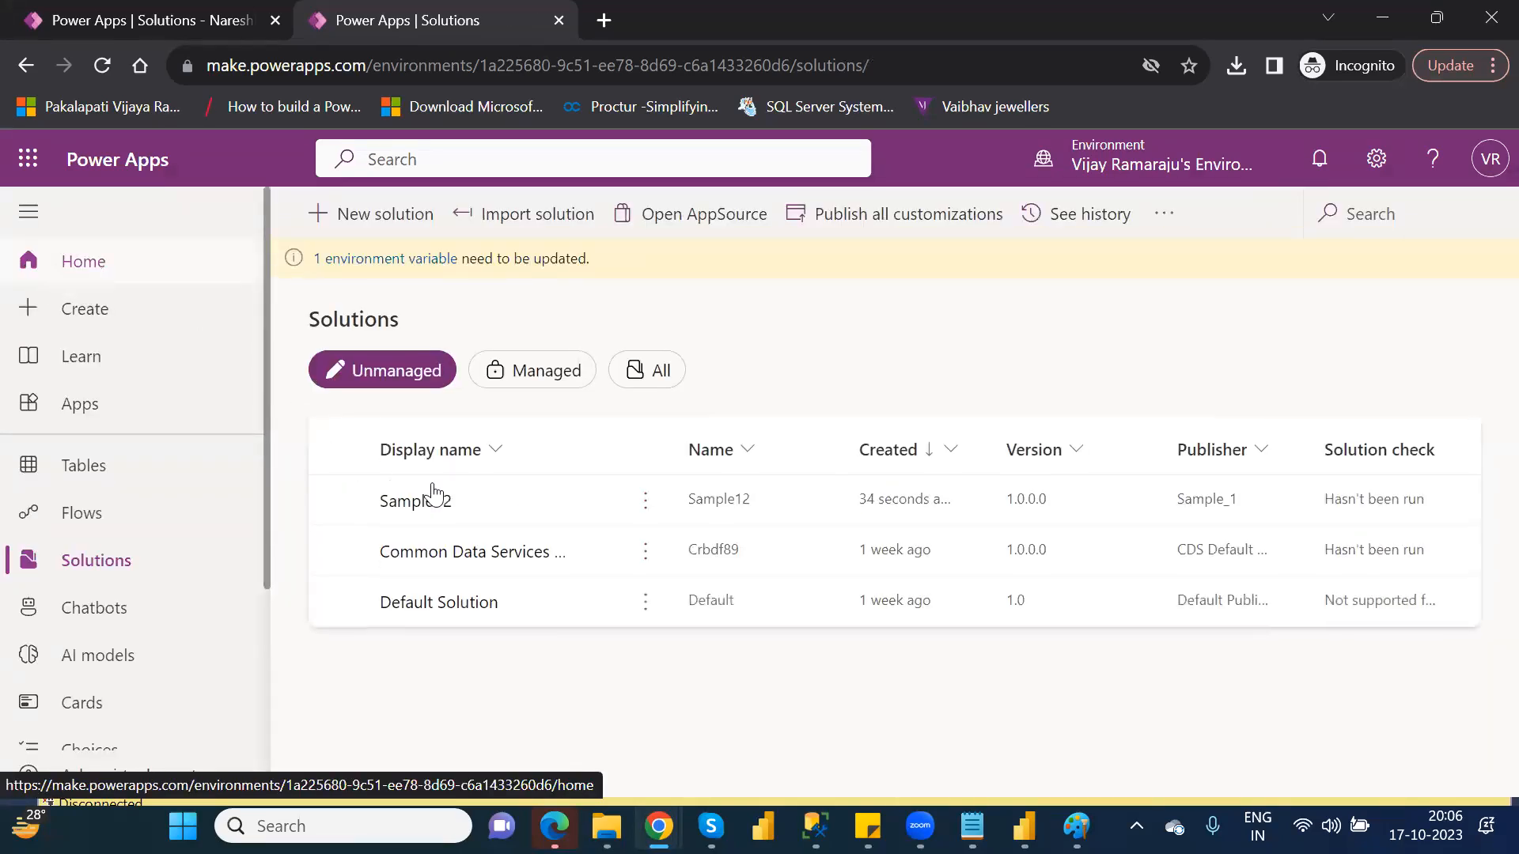
pyautogui.click(337, 500)
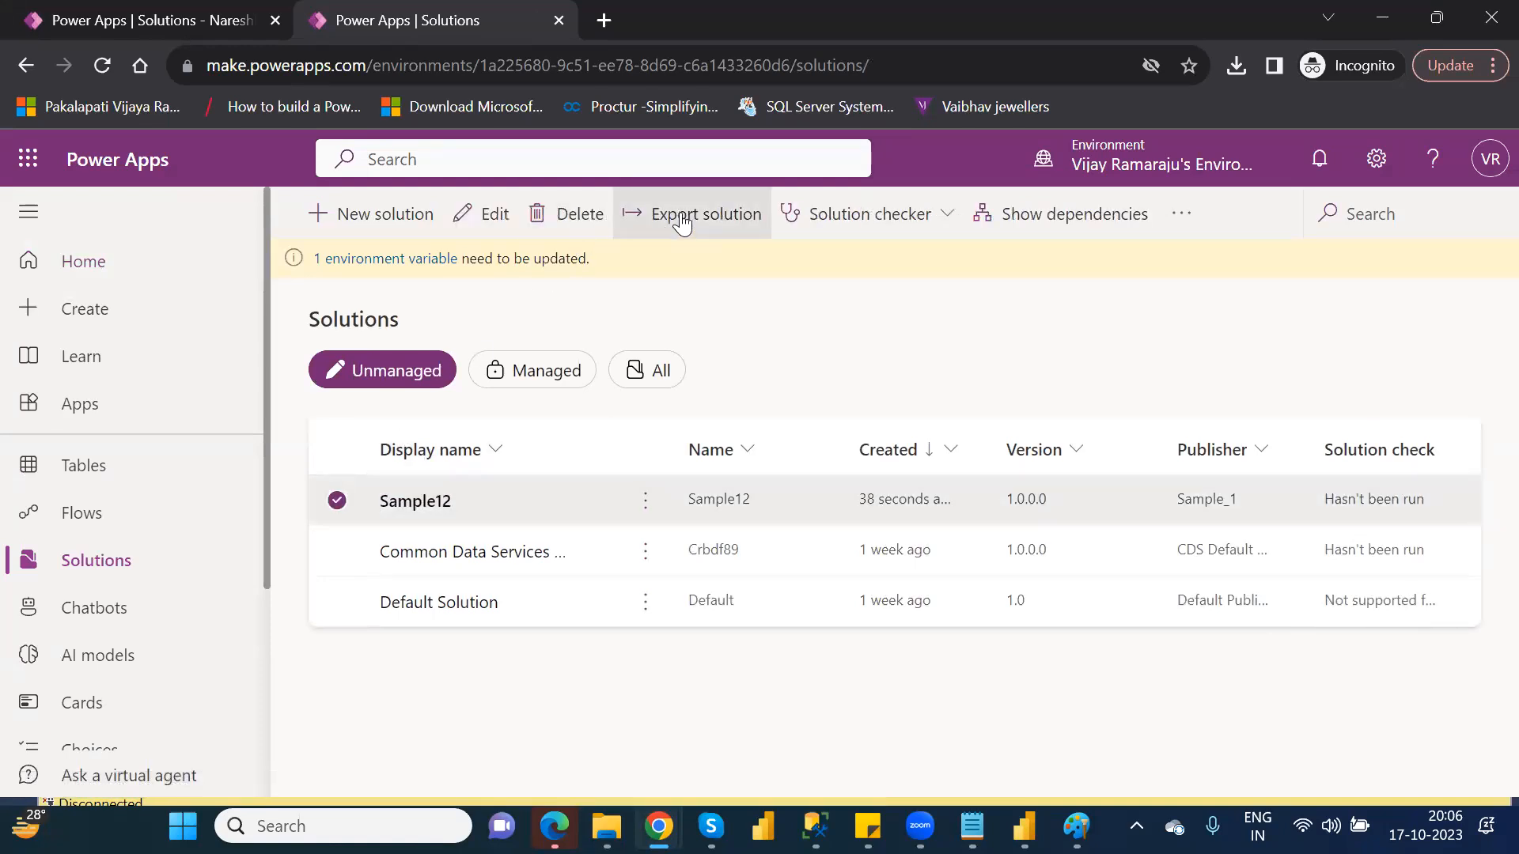
pyautogui.click(676, 217)
pyautogui.click(1213, 345)
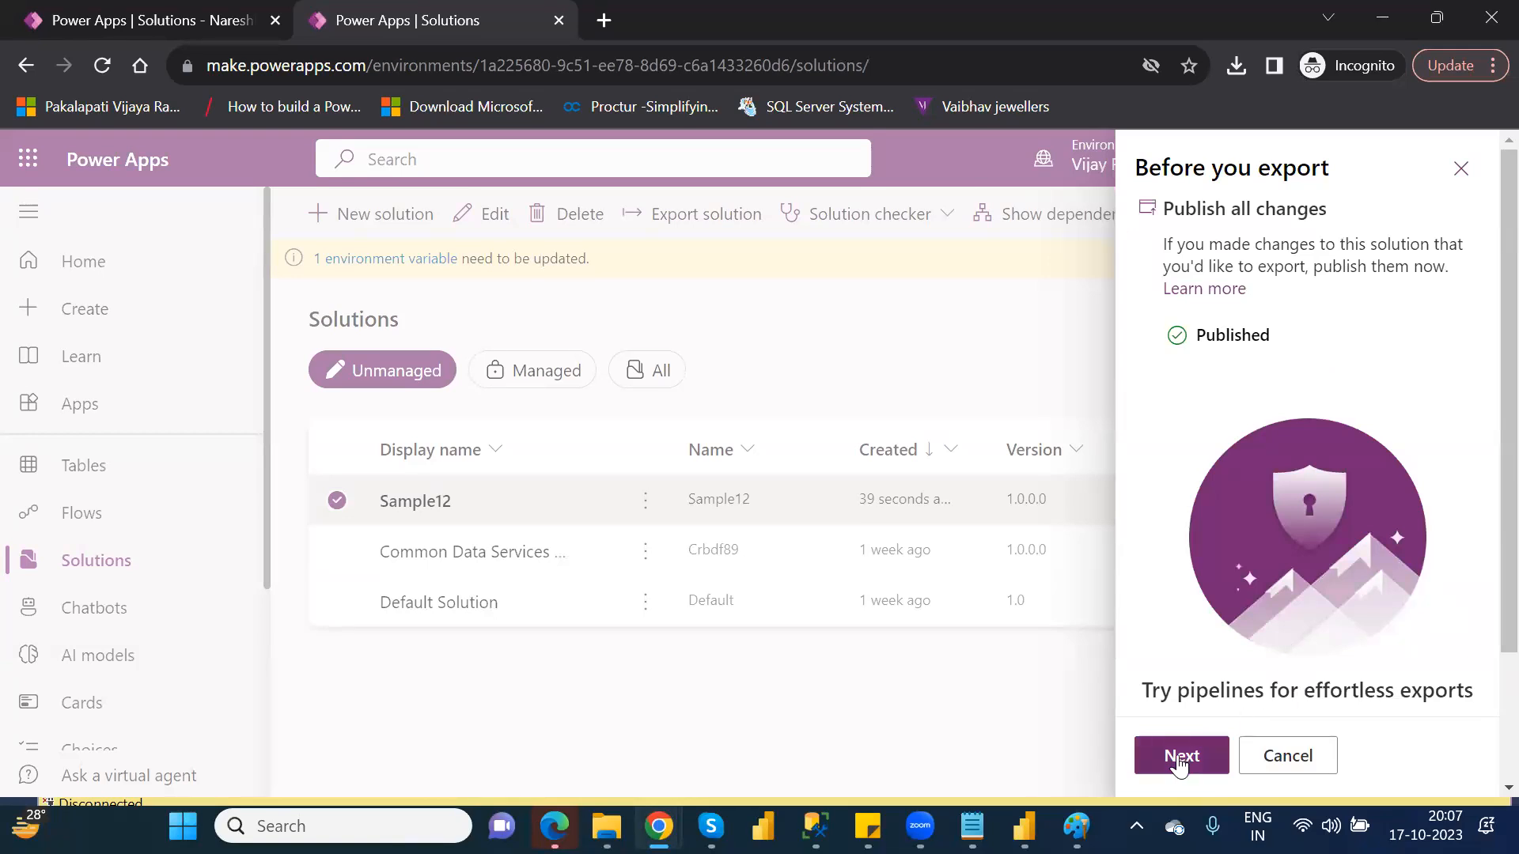
pyautogui.click(1180, 761)
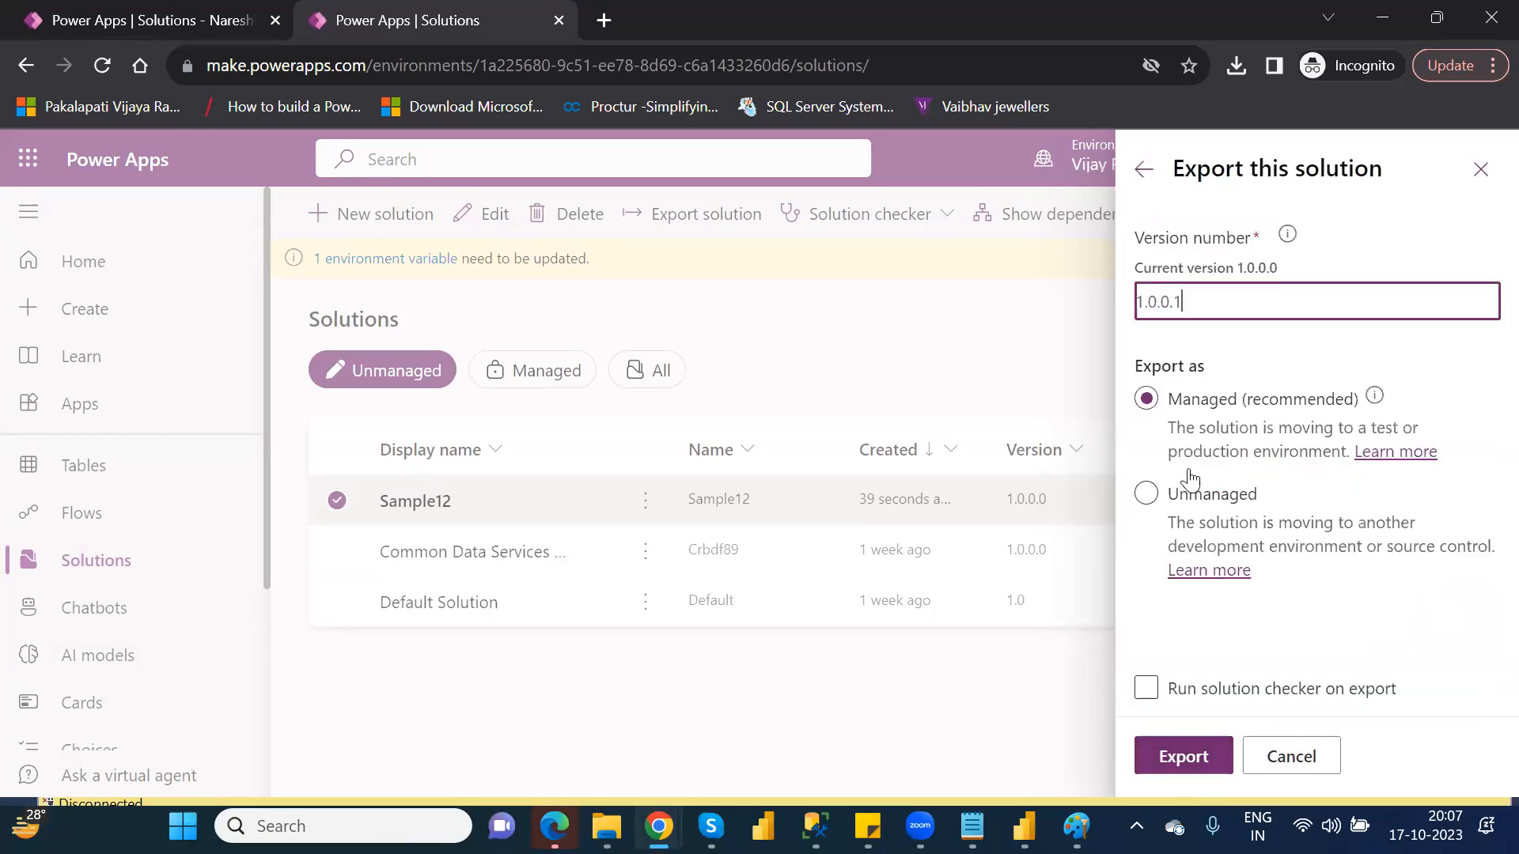
pyautogui.click(1146, 495)
pyautogui.click(1184, 752)
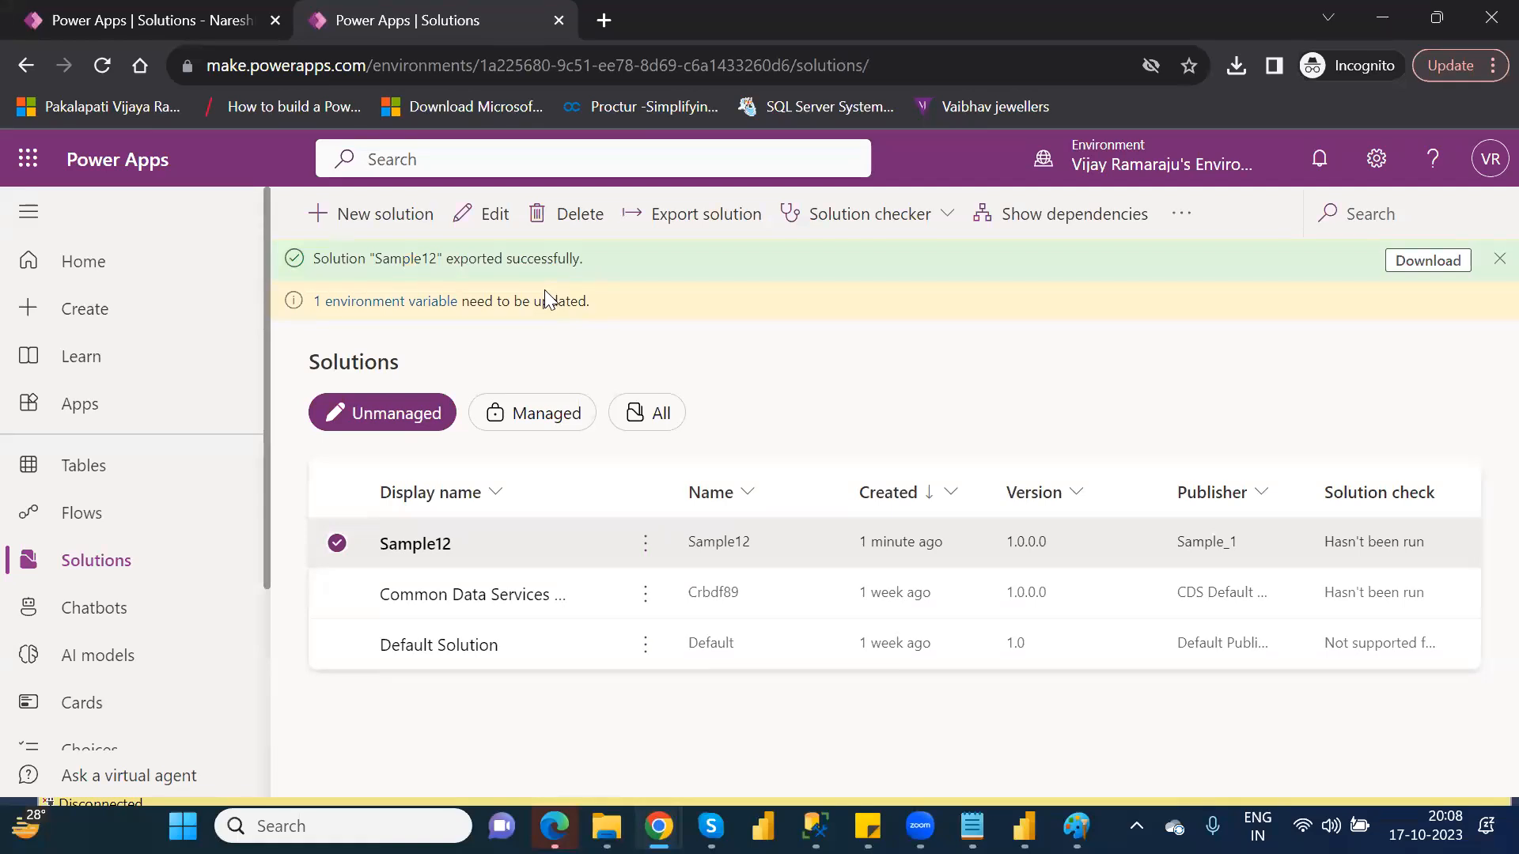
# Download the exported solution and save it as Sample12_1_0_0_1 in Downloads
pyautogui.click(1393, 263)
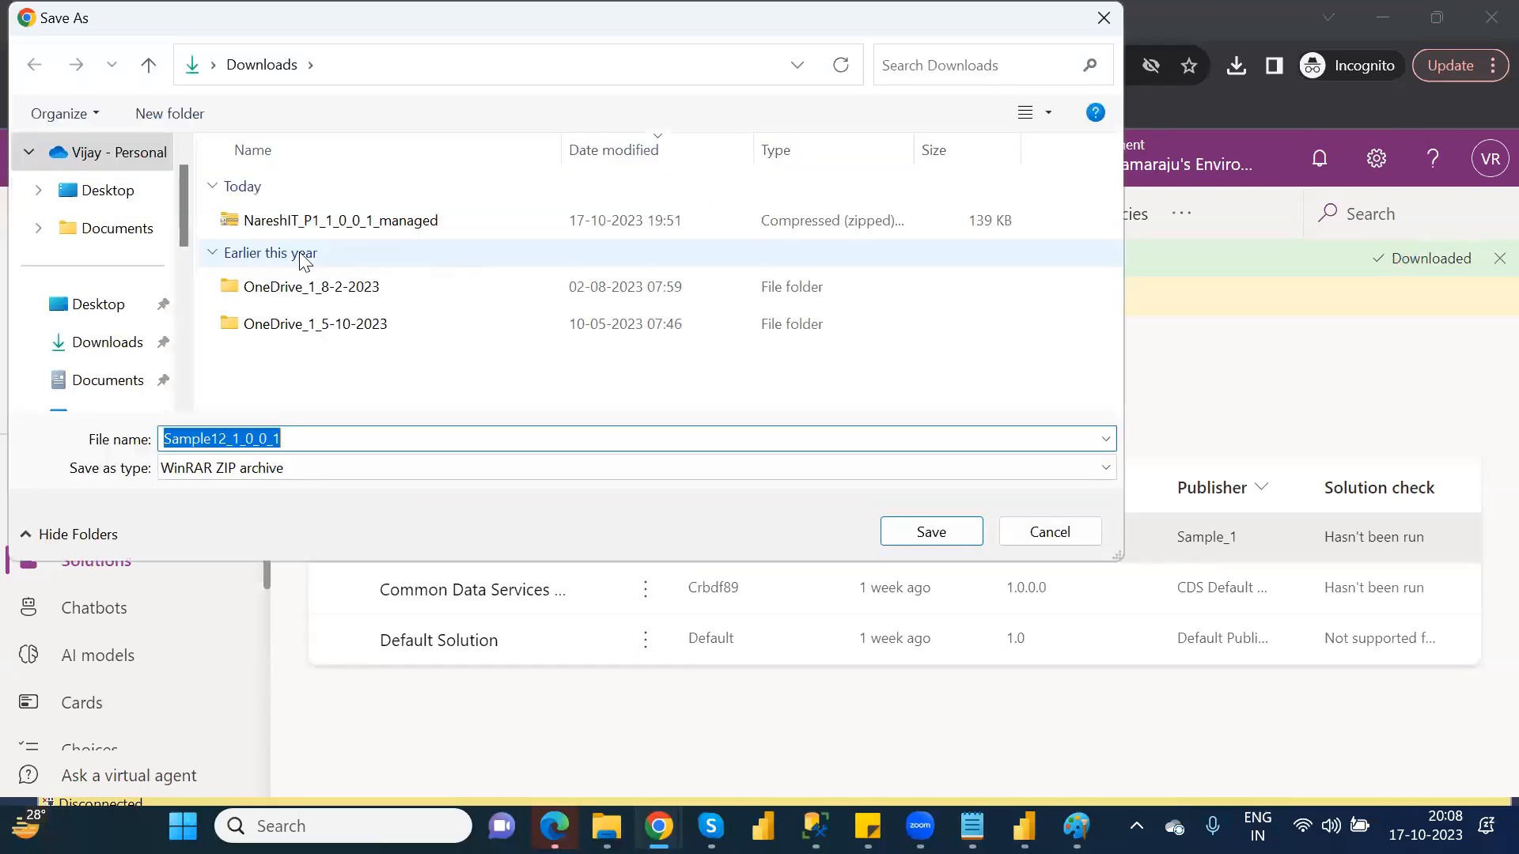
pyautogui.click(959, 536)
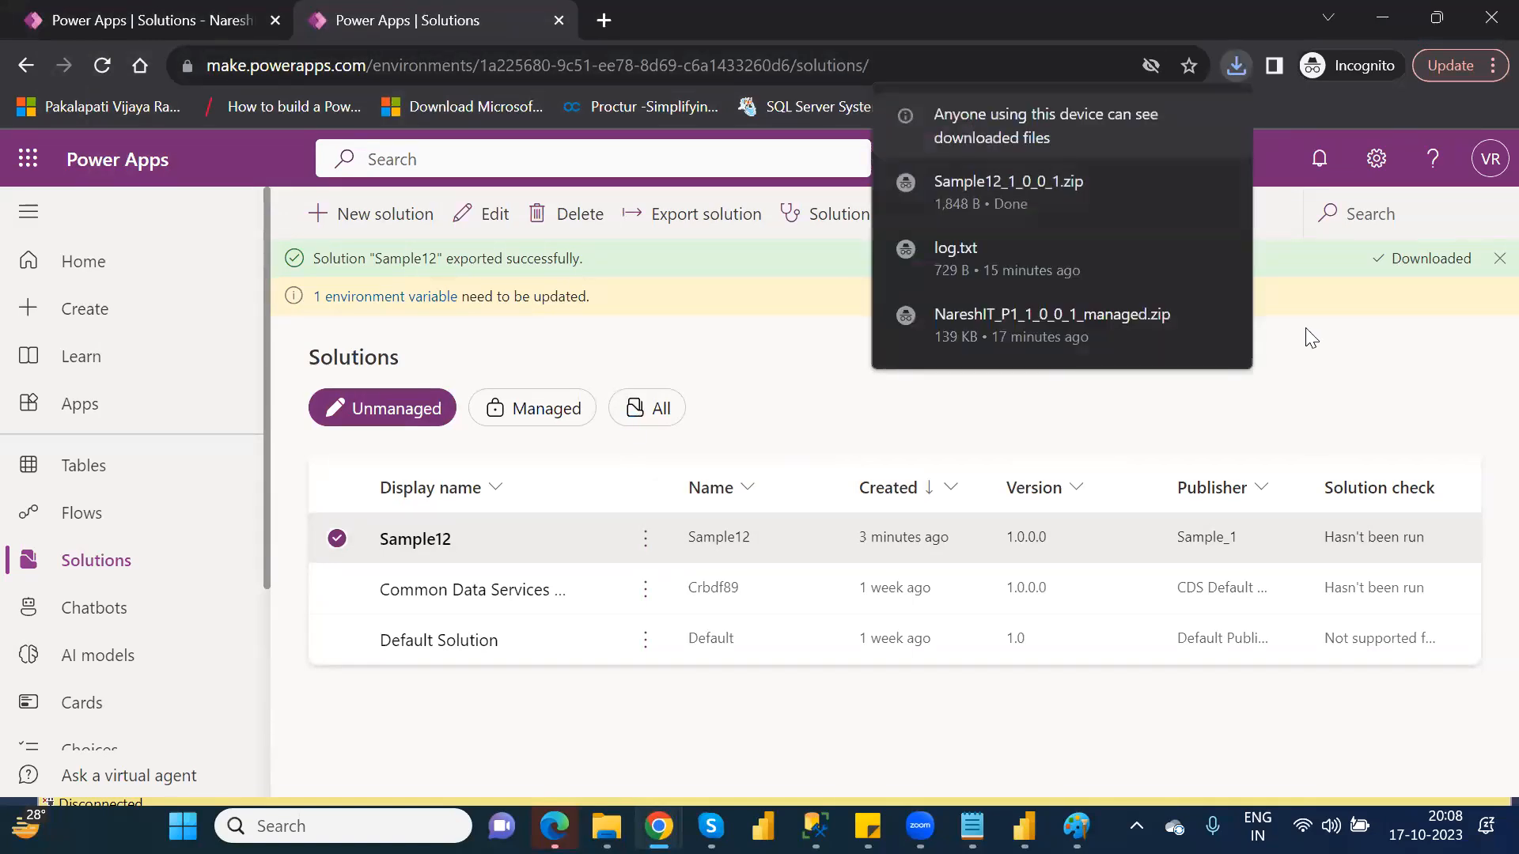
# Switch to the Nareshit (default) environment and create its database with USD currency and English (United States)
pyautogui.click(1179, 162)
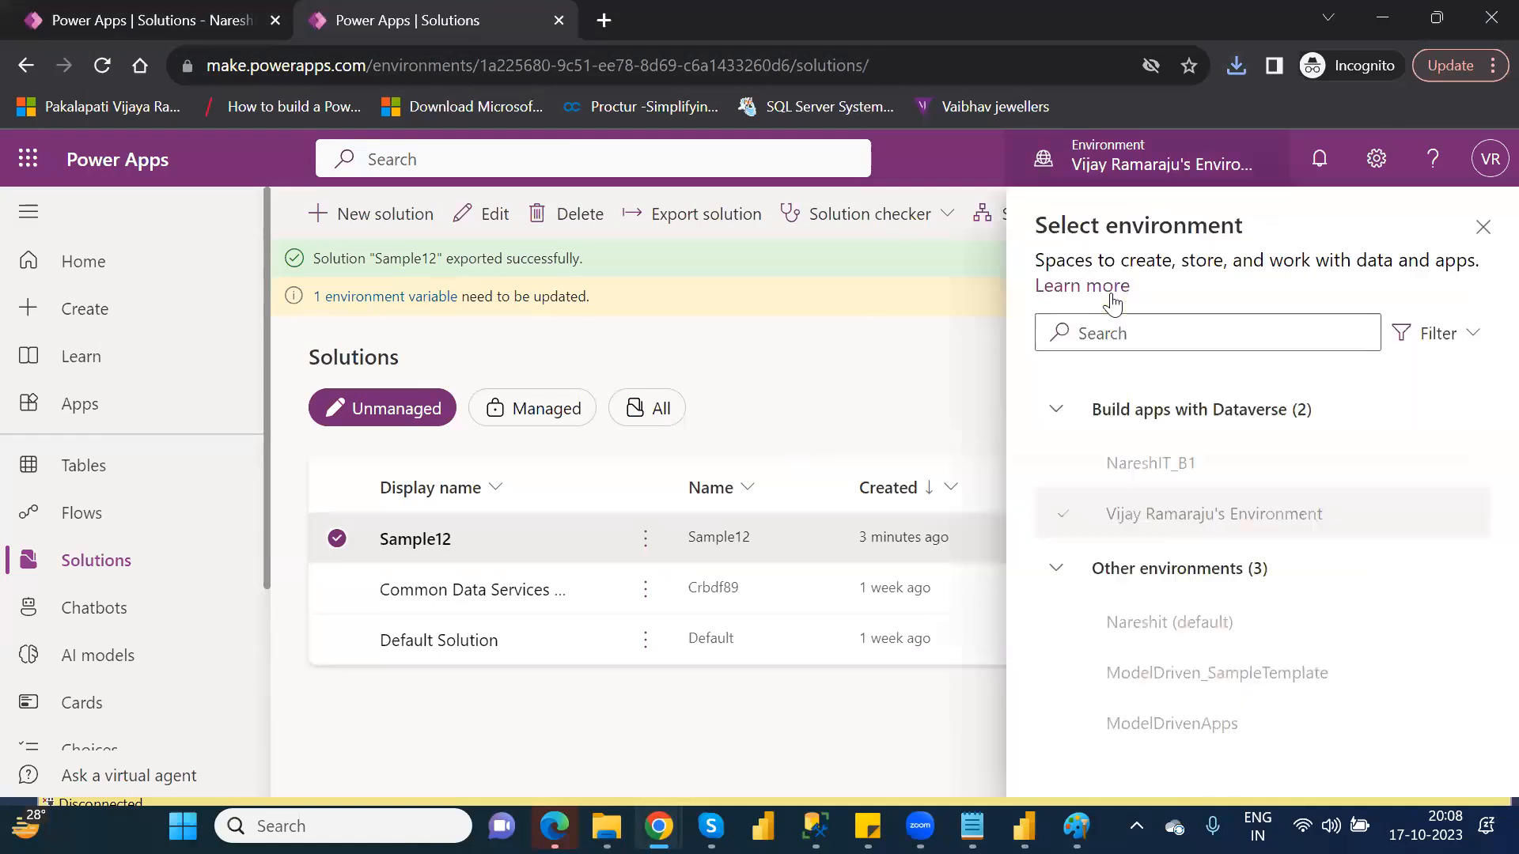
pyautogui.click(1188, 626)
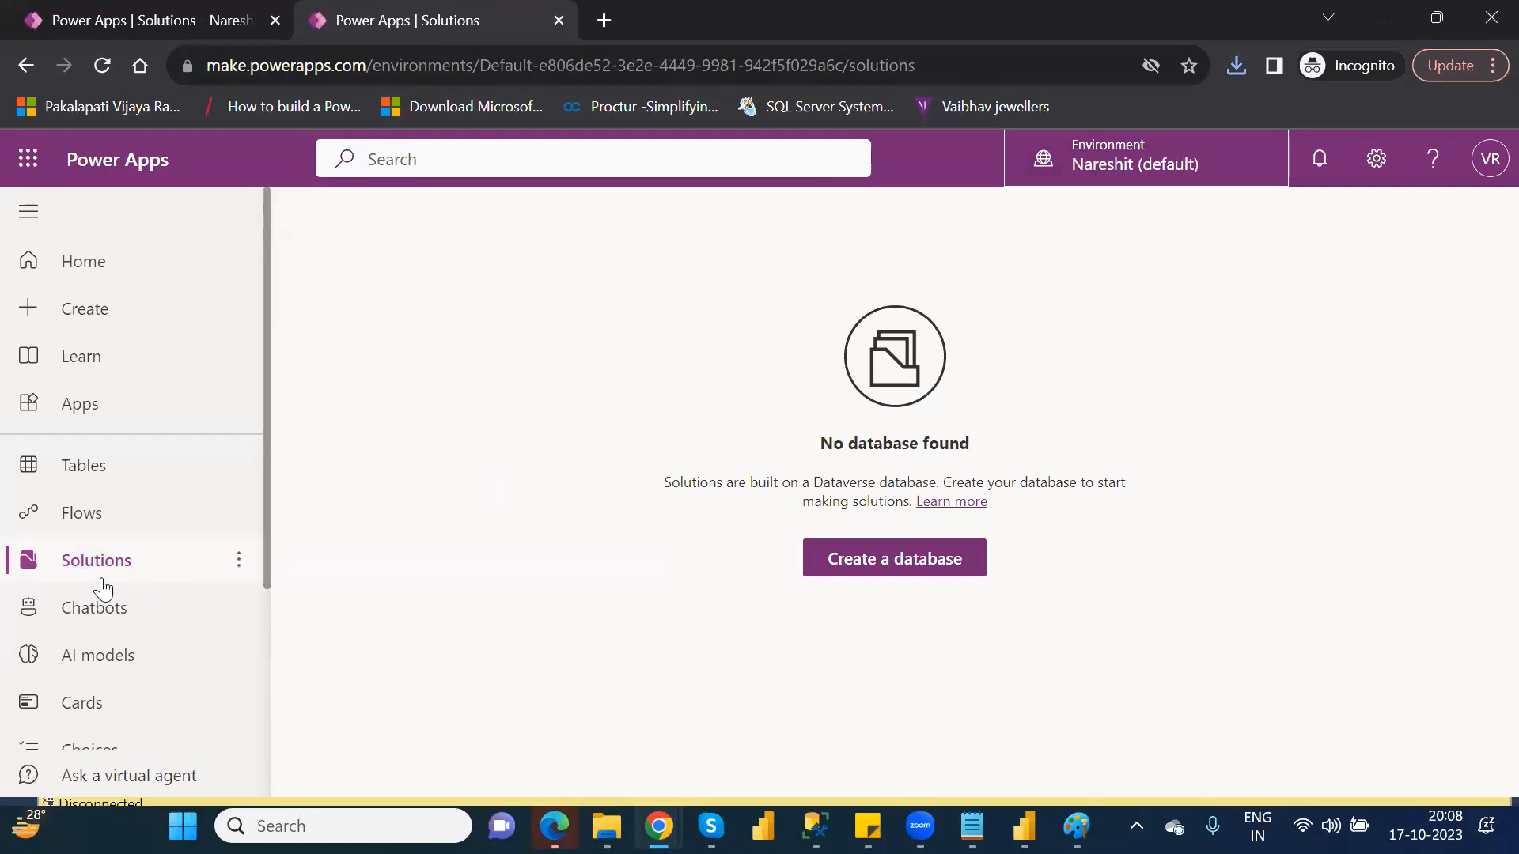
pyautogui.click(874, 559)
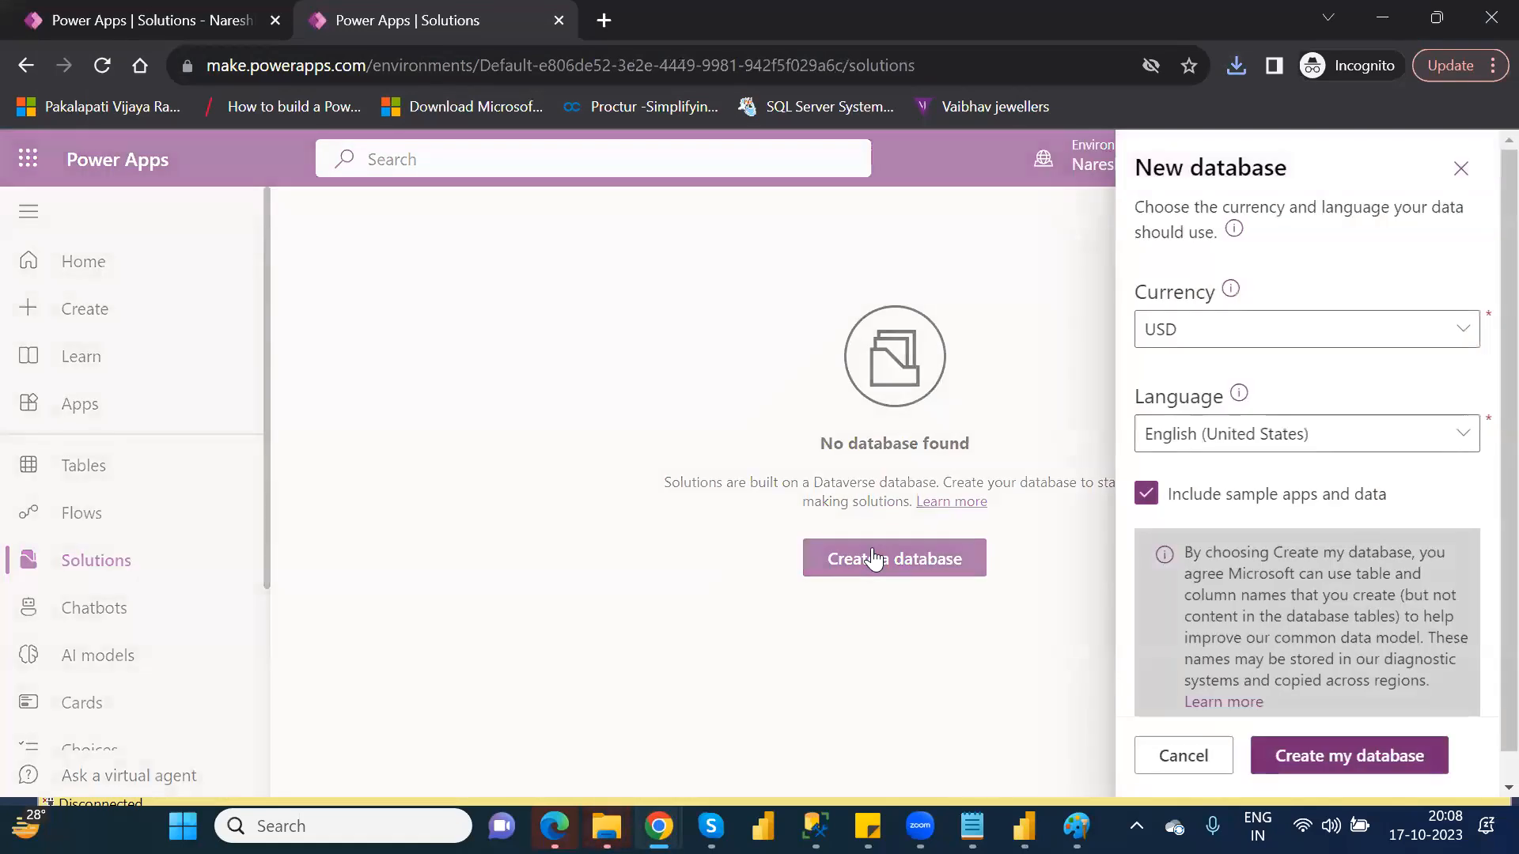
pyautogui.click(1347, 759)
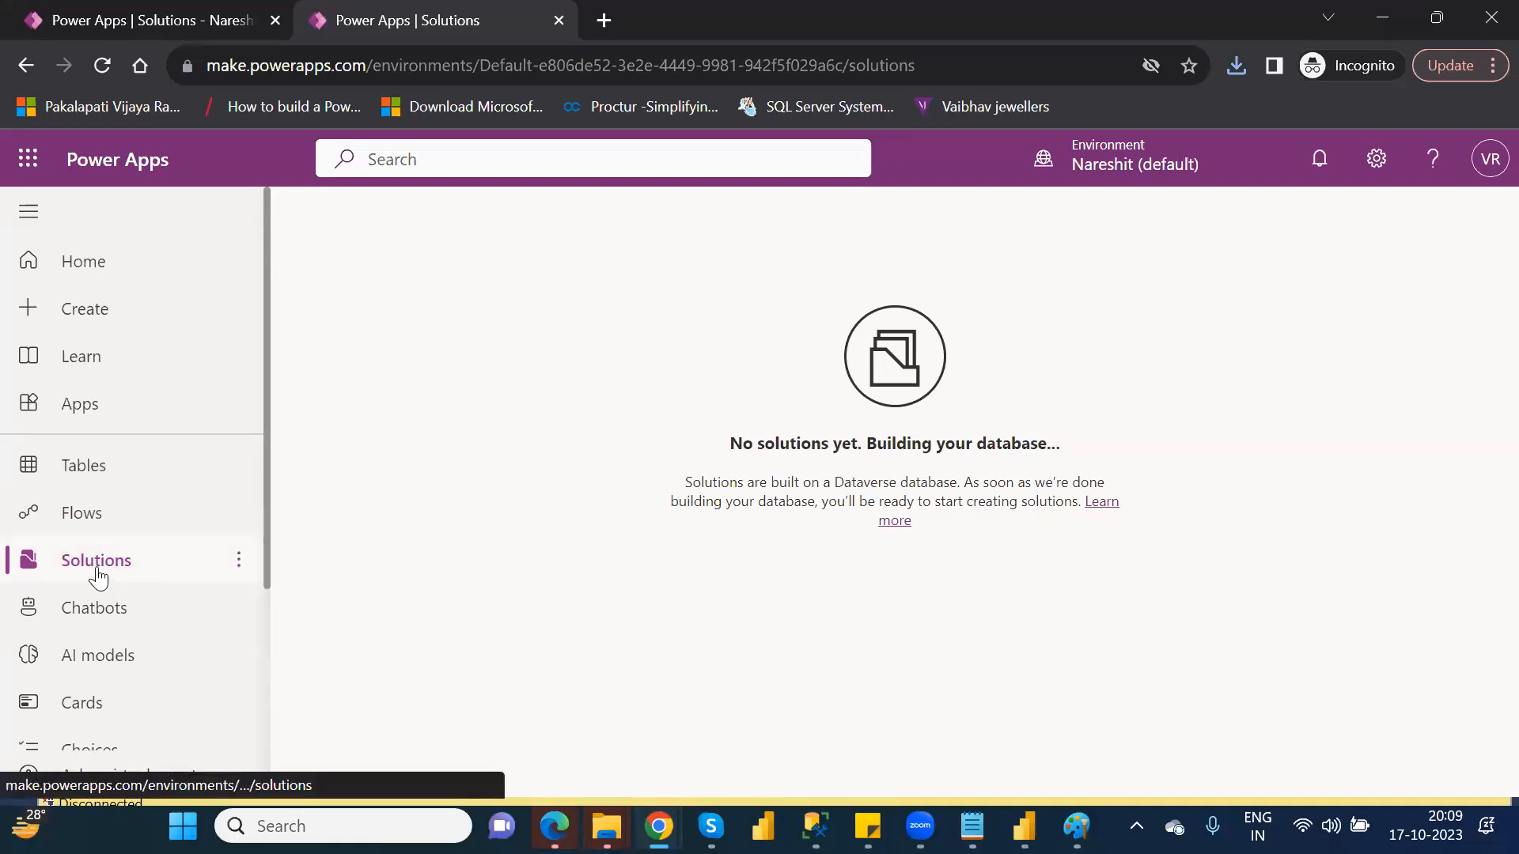
# Check the Tables and Solutions pages of this environment and reload the page
pyautogui.click(85, 467)
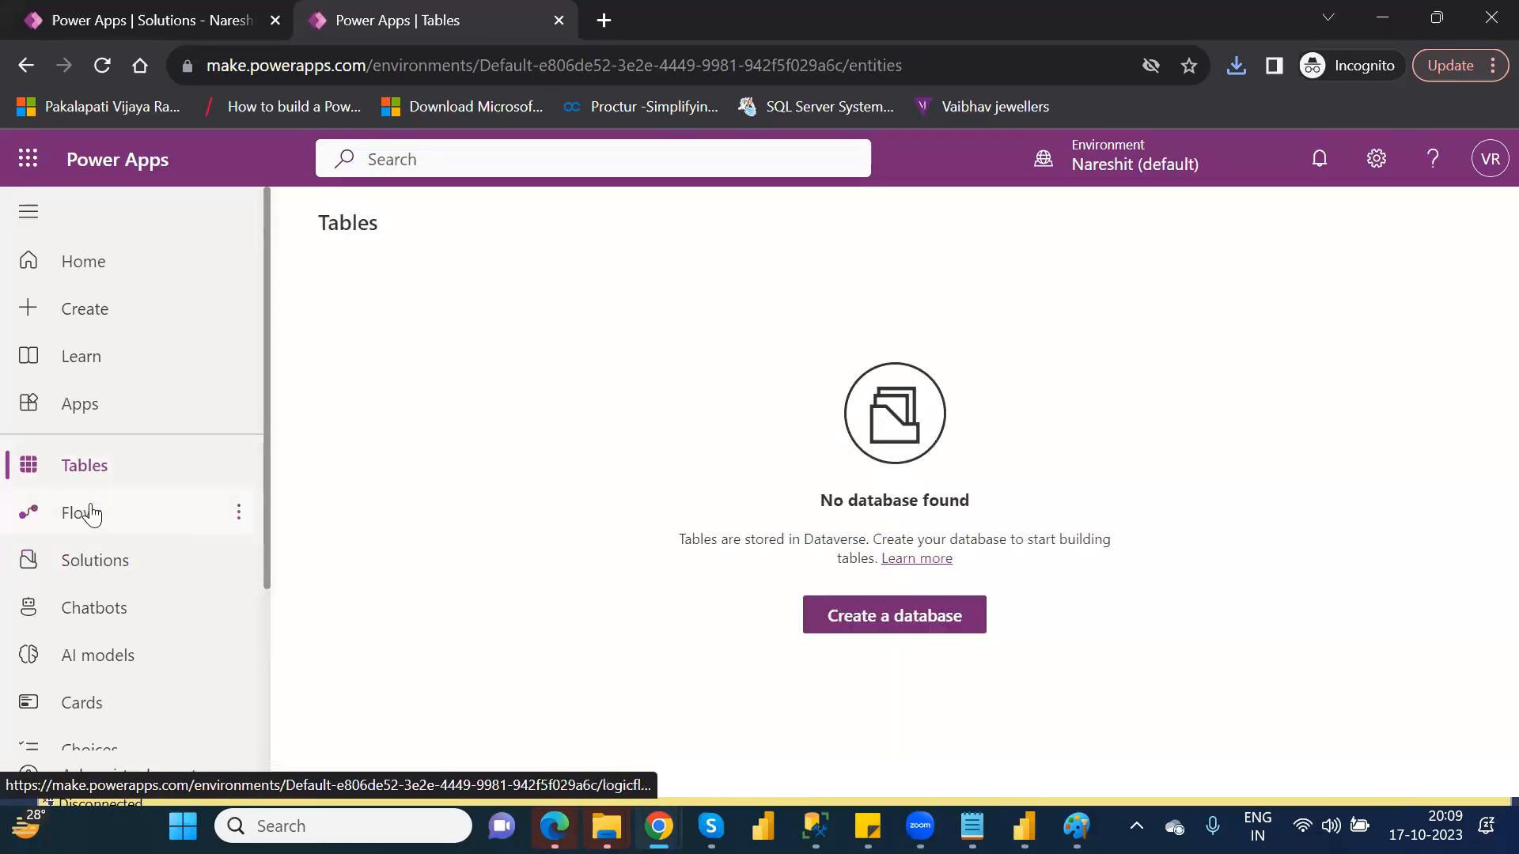
pyautogui.click(98, 566)
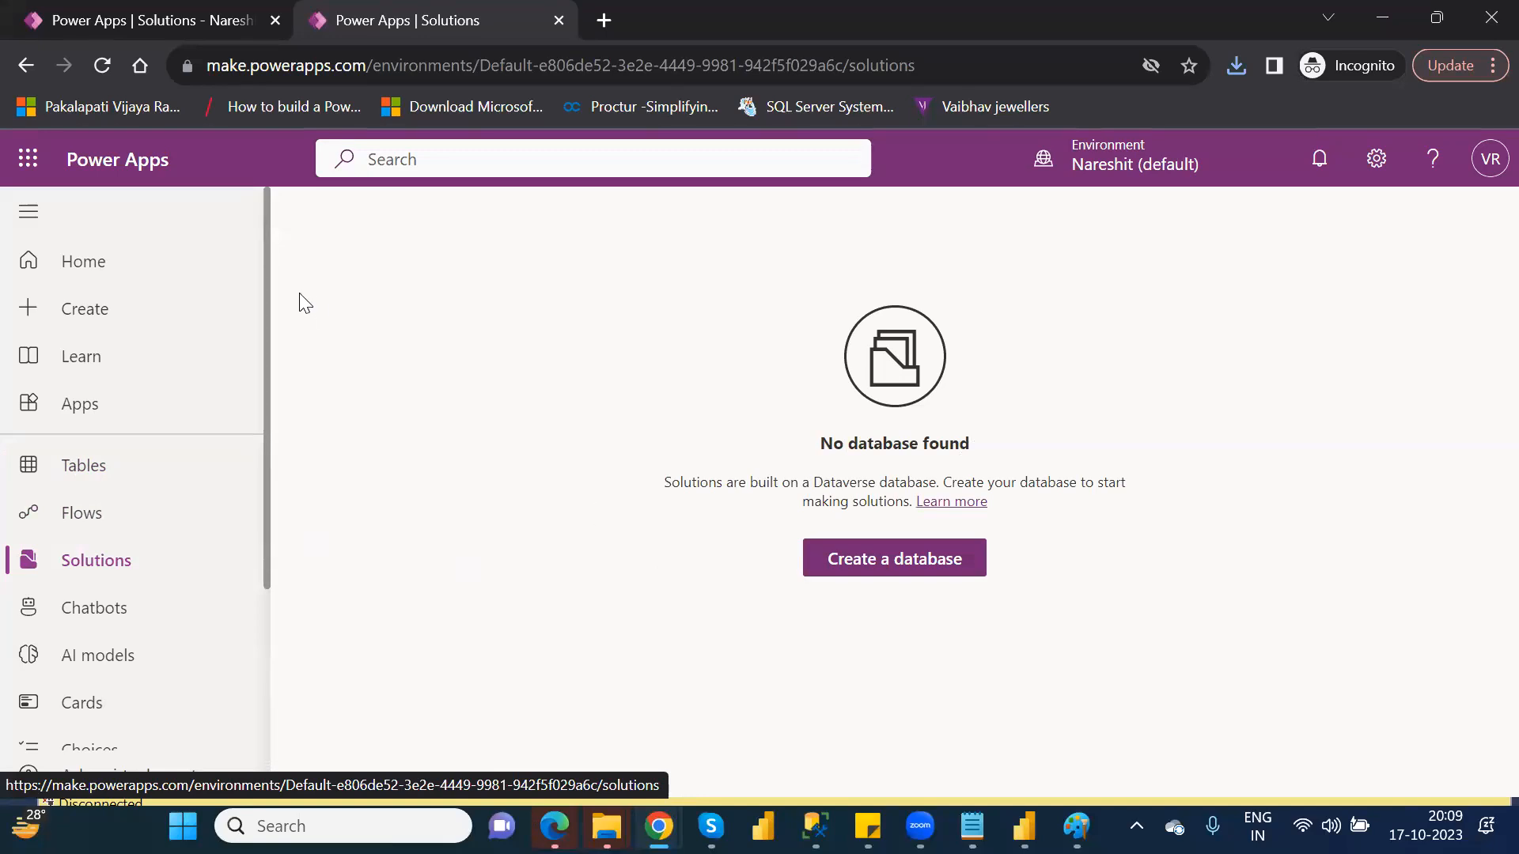
pyautogui.click(100, 67)
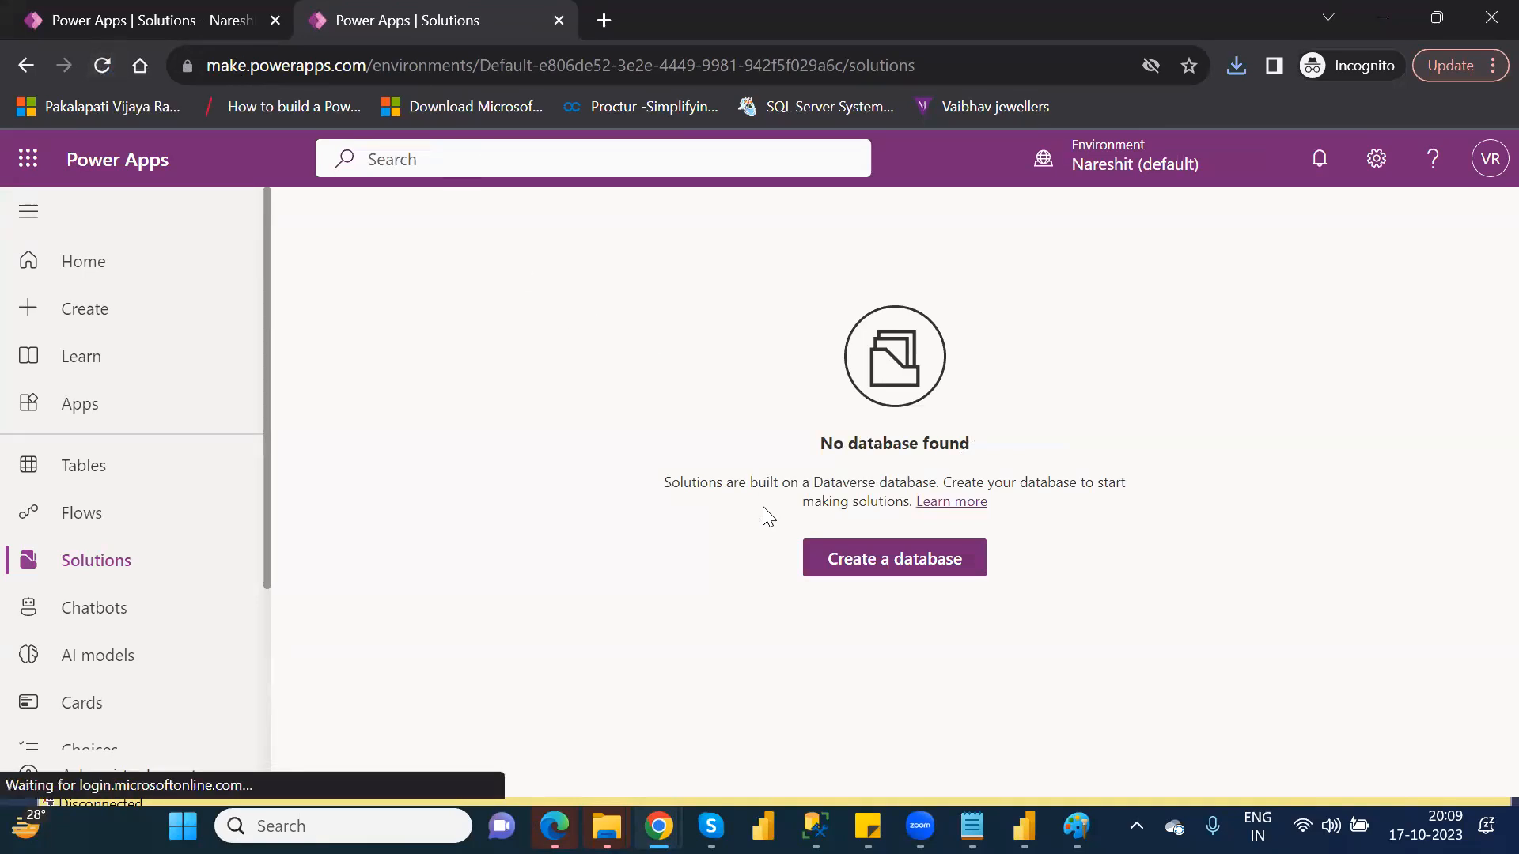
# Try creating the database again with USD and English (United States), then close the database panel
pyautogui.click(882, 565)
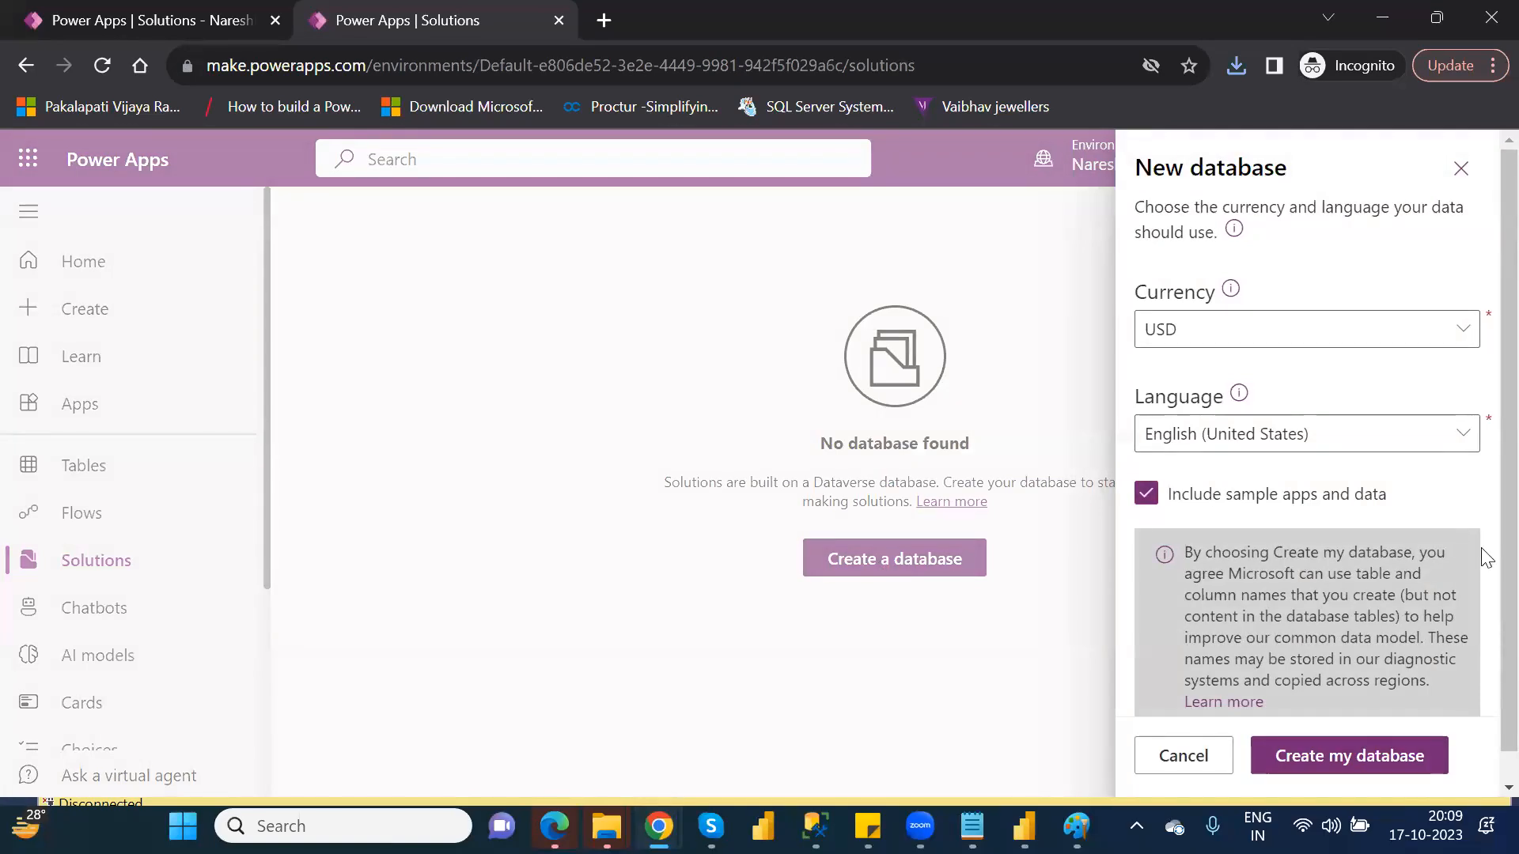
pyautogui.scroll(-1, 1484, 616)
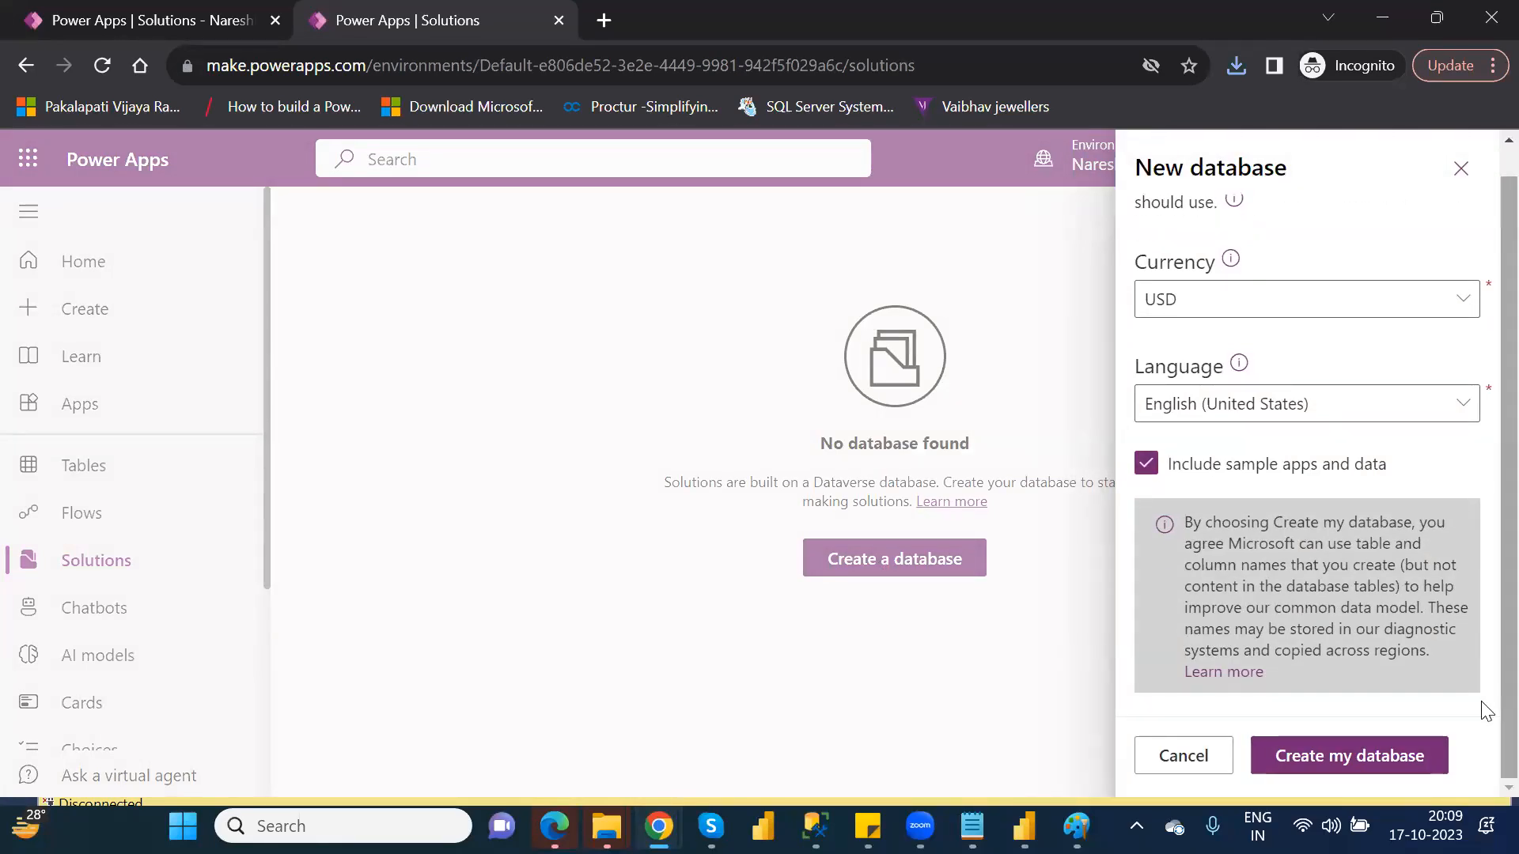
pyautogui.click(1328, 757)
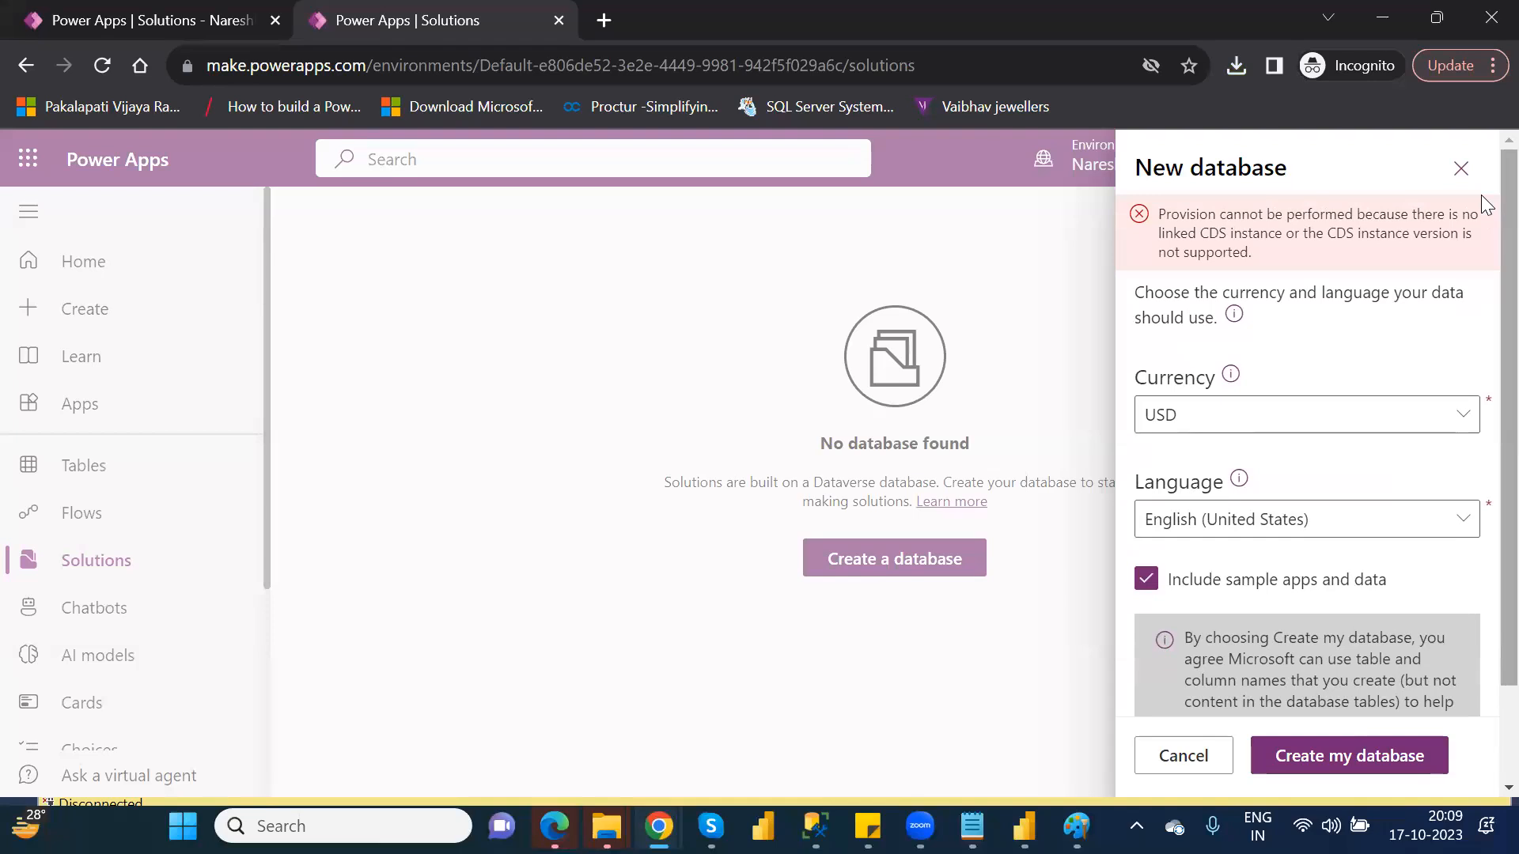
pyautogui.click(1476, 172)
# Switch to the ModelDrivenApps environment and create its database with USD currency and English (United States)
pyautogui.click(1155, 158)
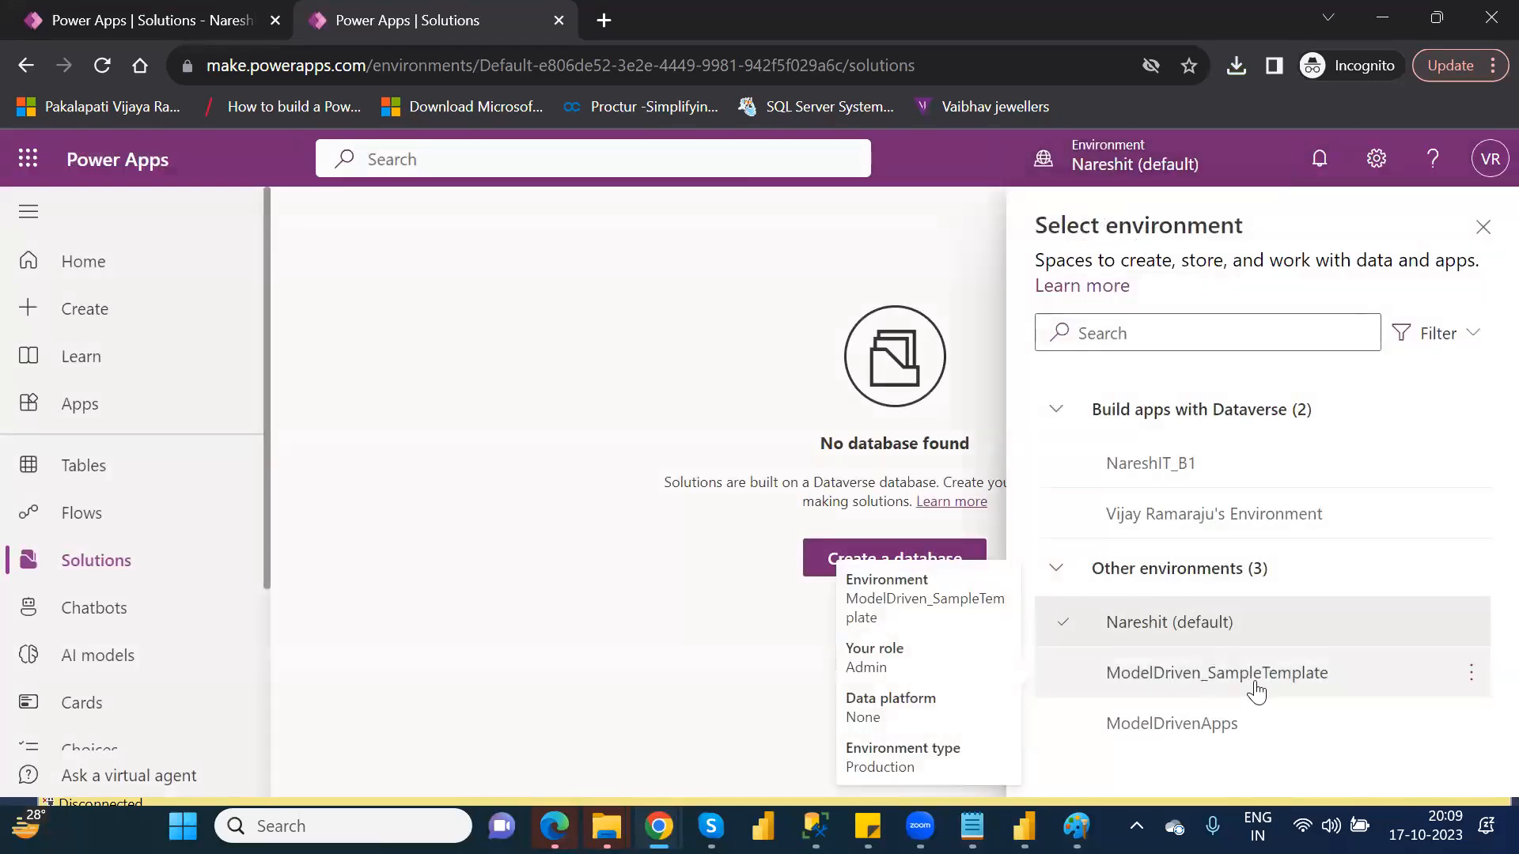
pyautogui.click(1224, 728)
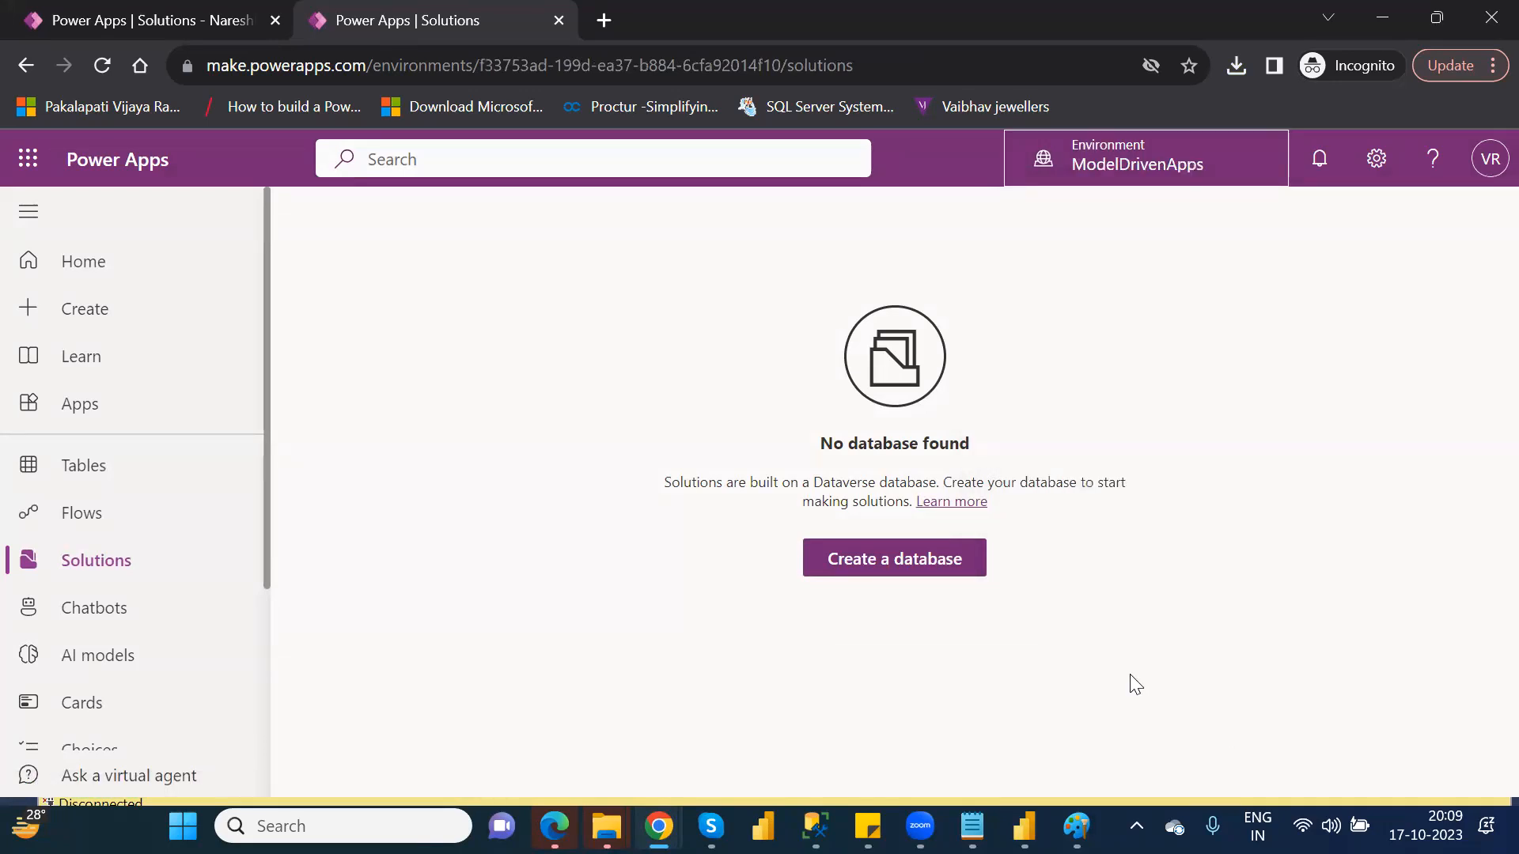
pyautogui.click(904, 568)
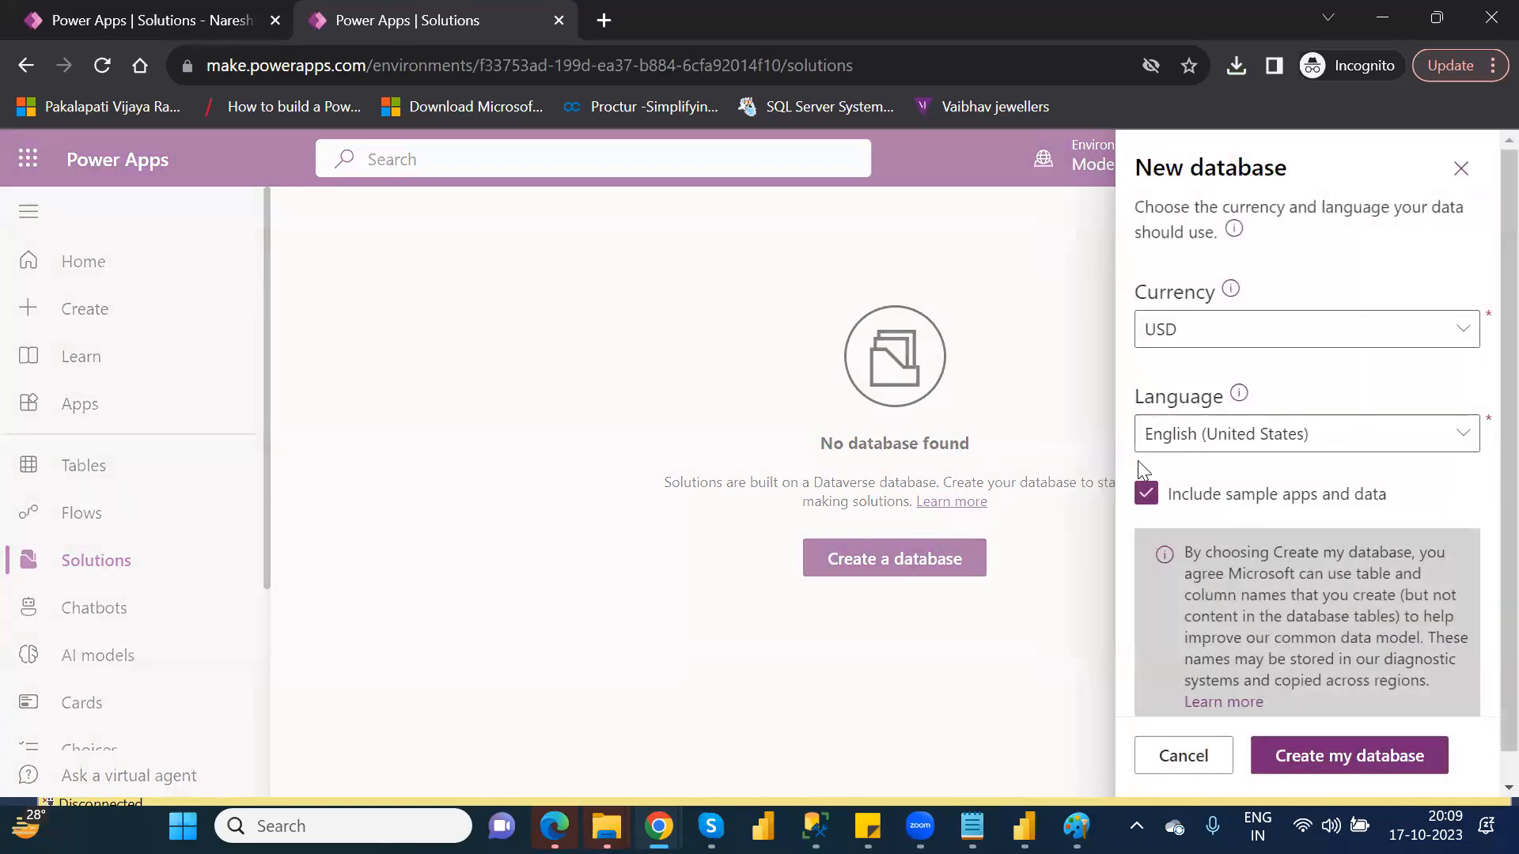
pyautogui.click(1378, 764)
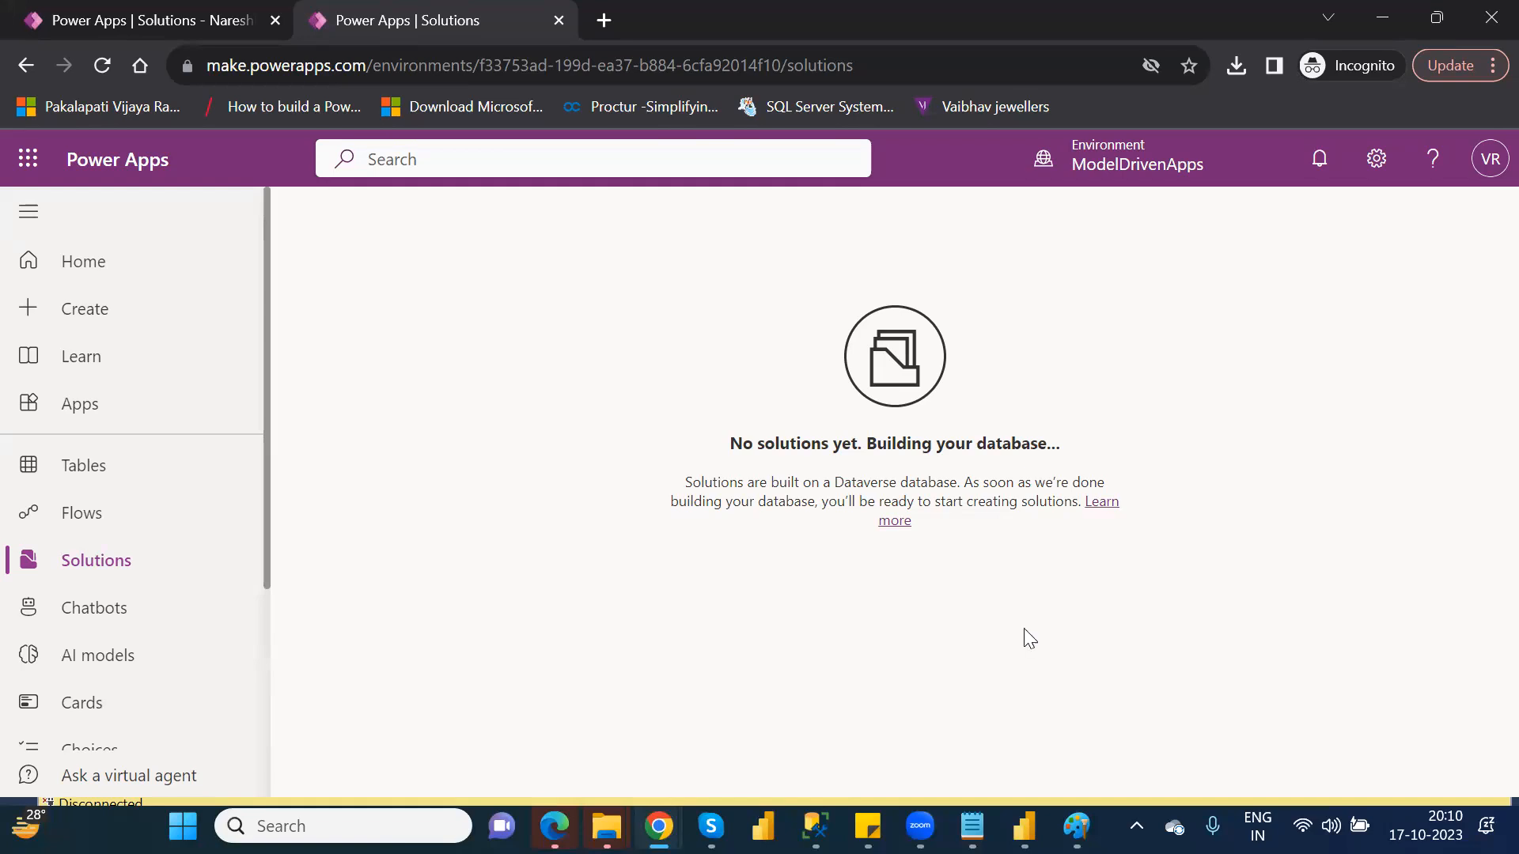
# Check the Tables page of this environment, reload it, and return to Solutions
pyautogui.click(117, 478)
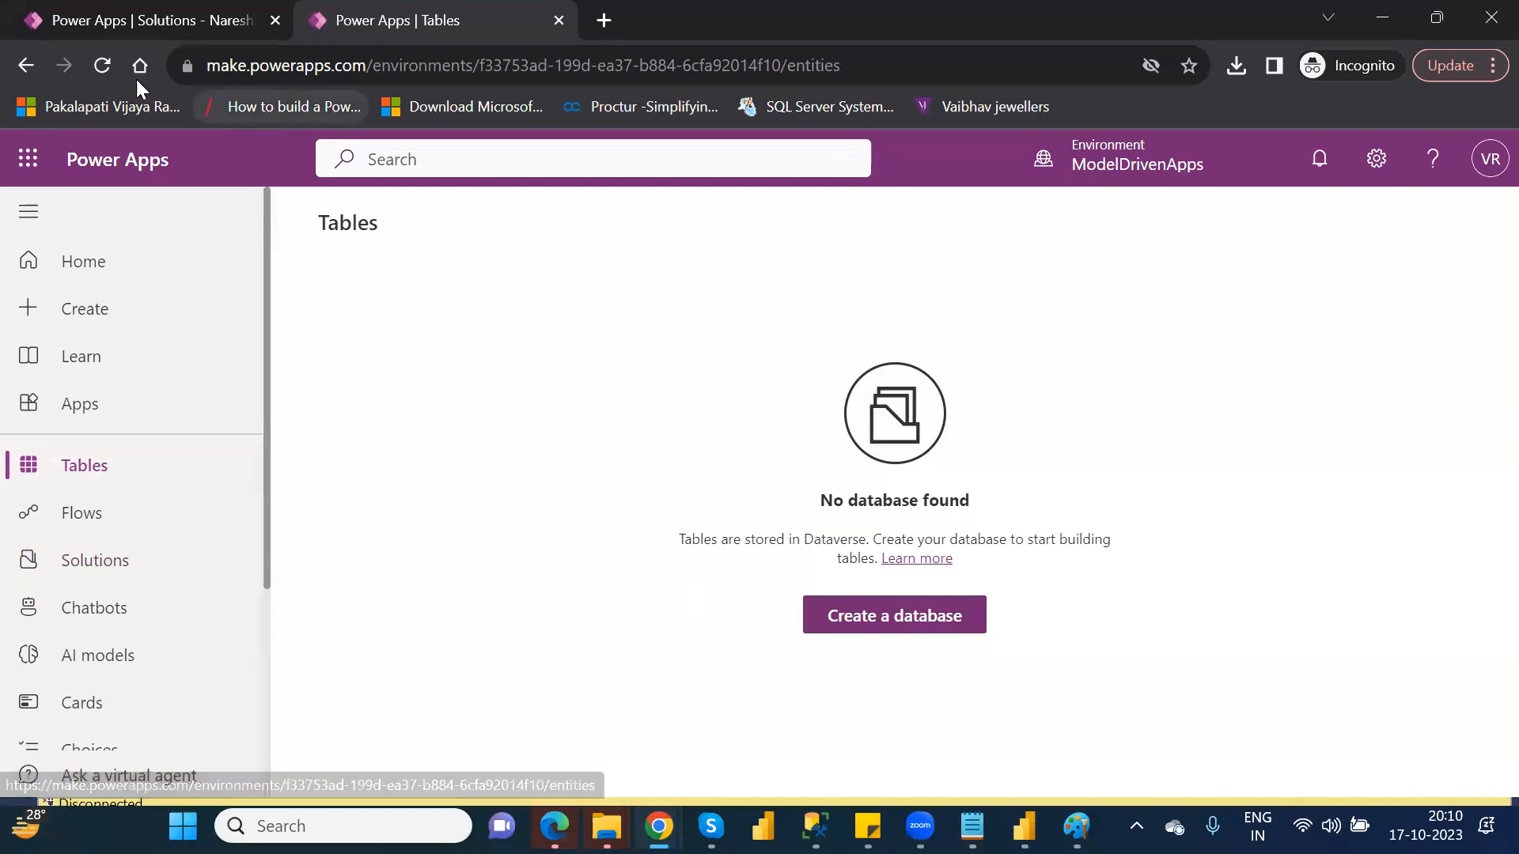
pyautogui.click(107, 70)
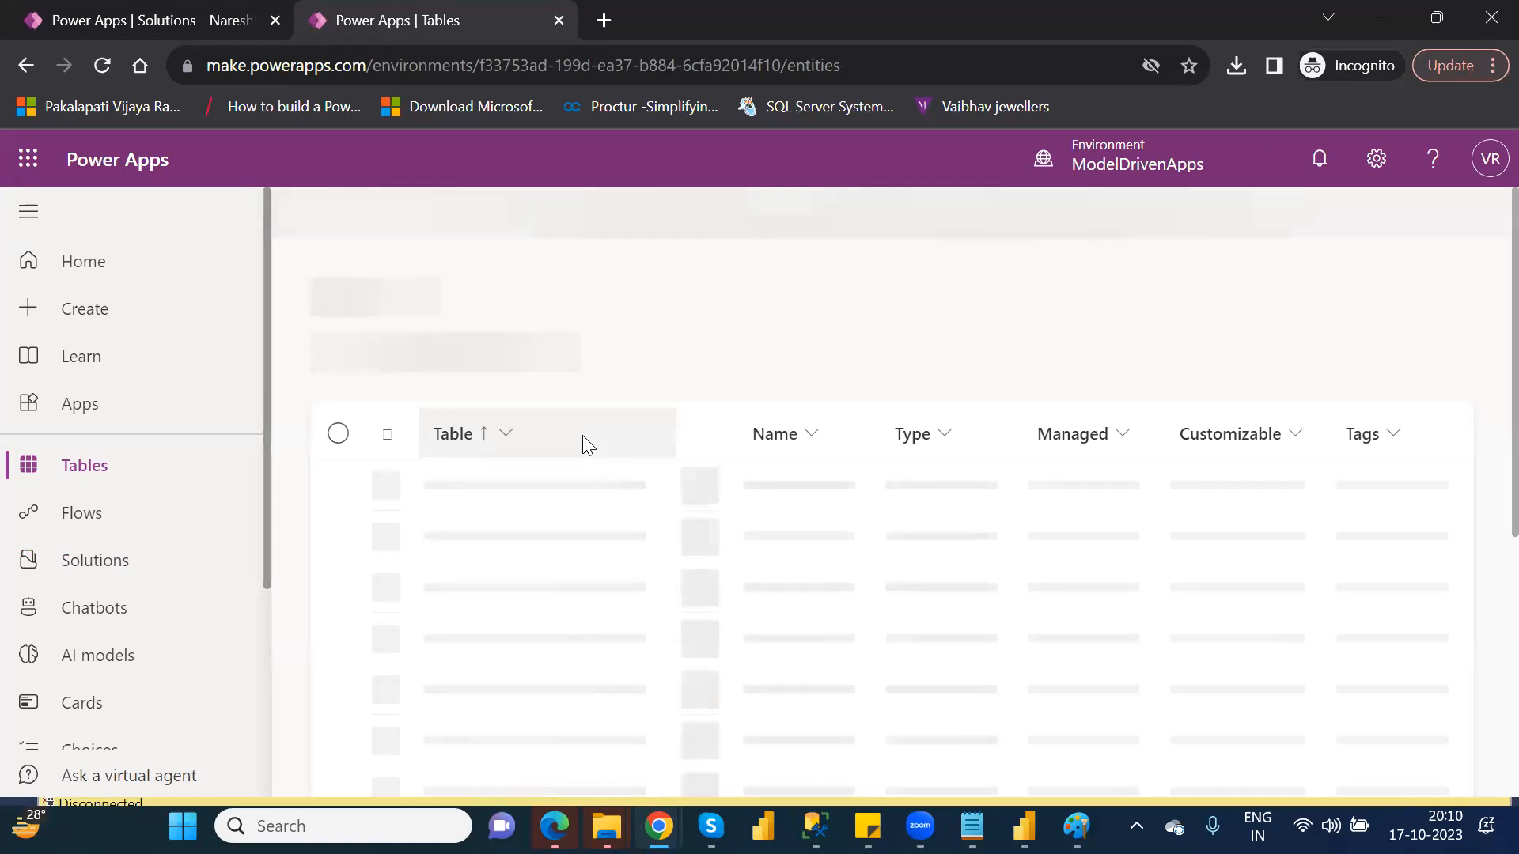
pyautogui.click(190, 545)
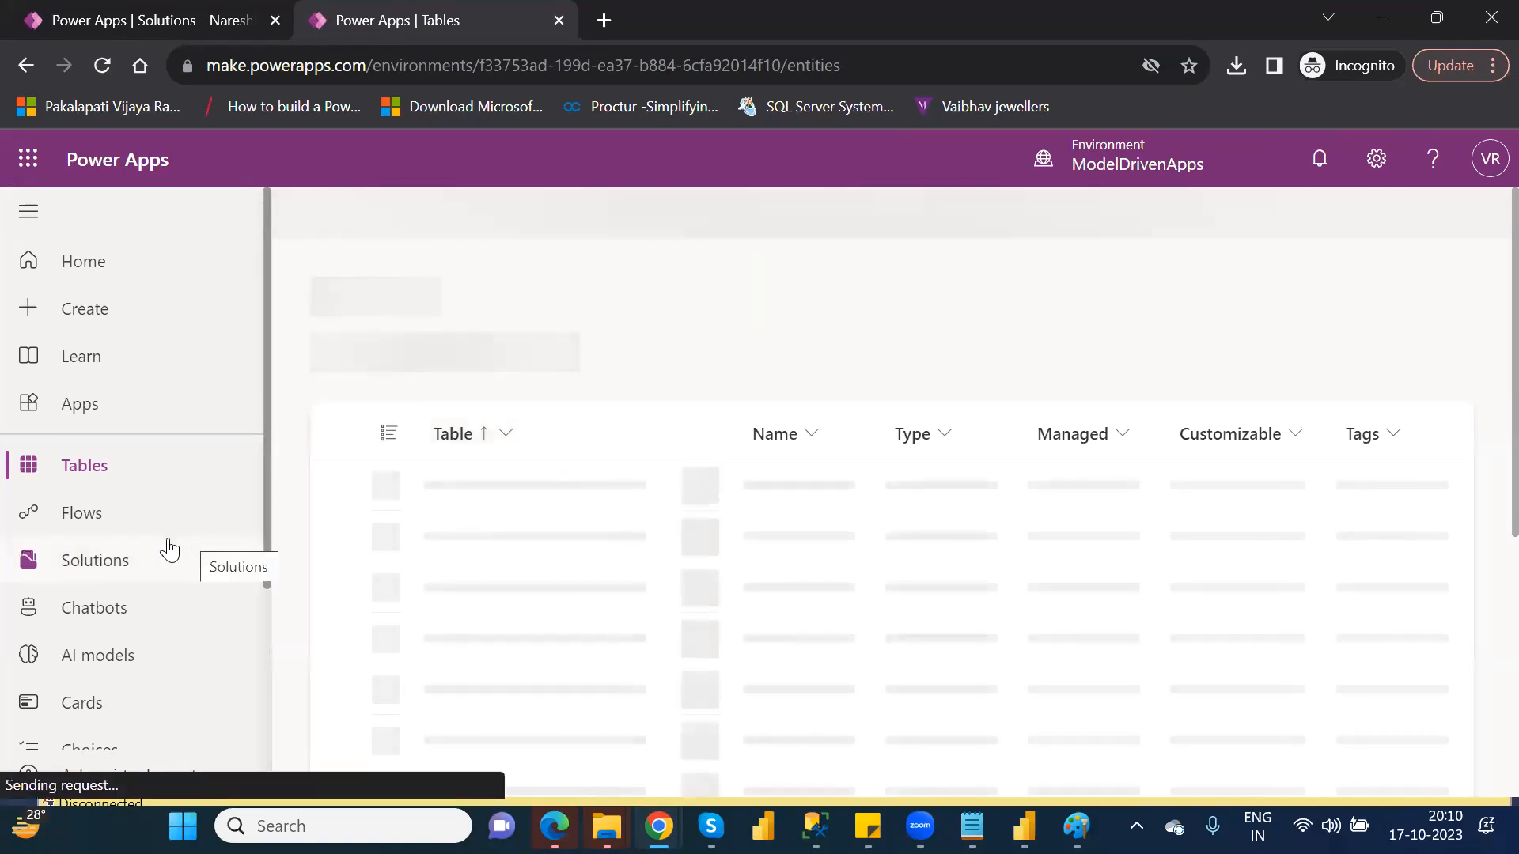
pyautogui.click(121, 563)
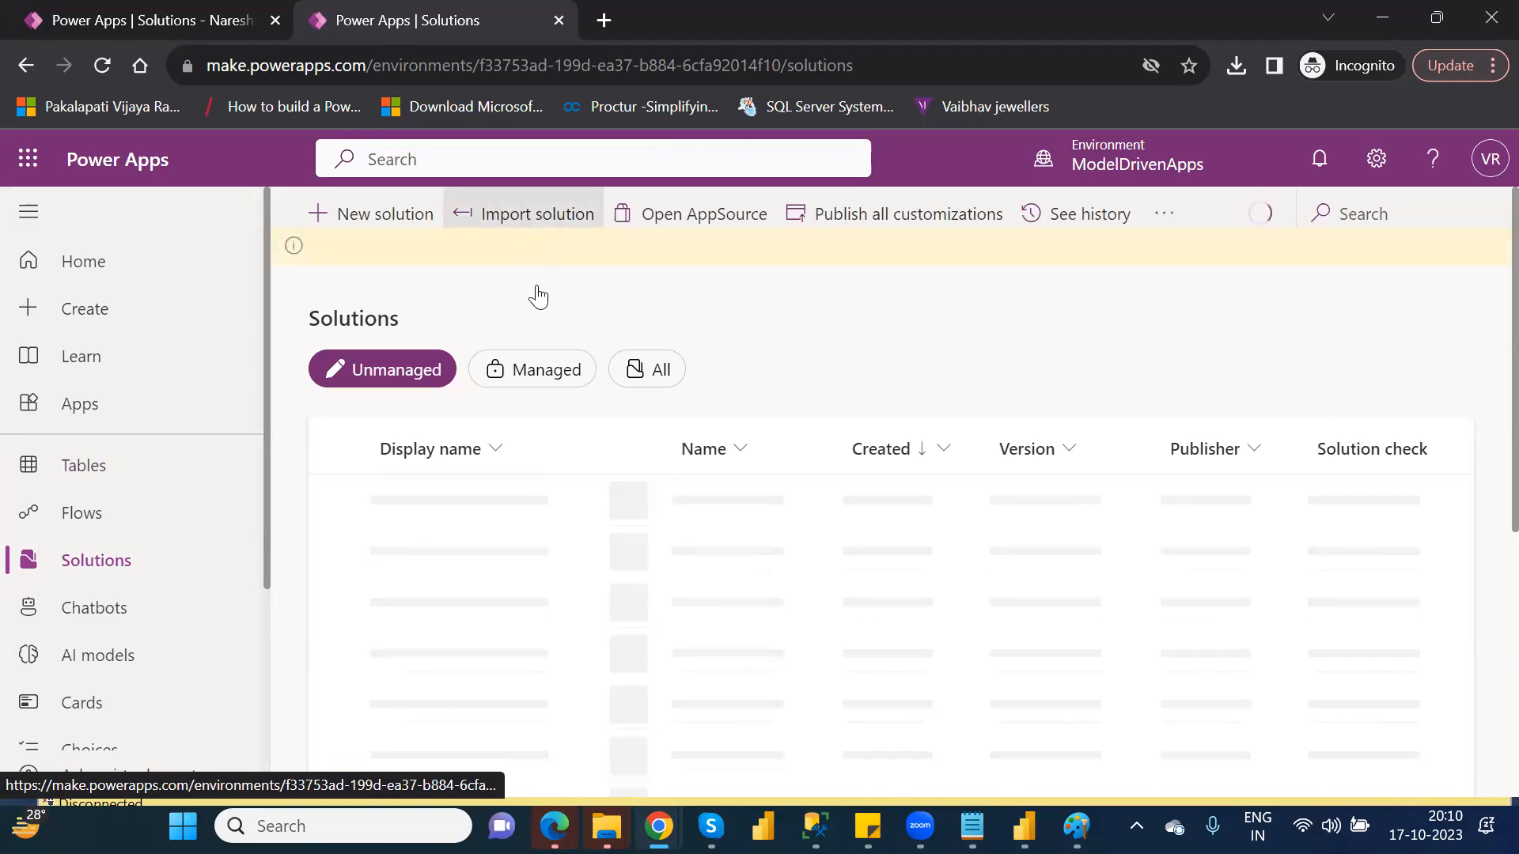
# Try to import the Sample12_1_0_0_1.zip solution file from Downloads into the ModelDrivenApps environment
pyautogui.click(536, 226)
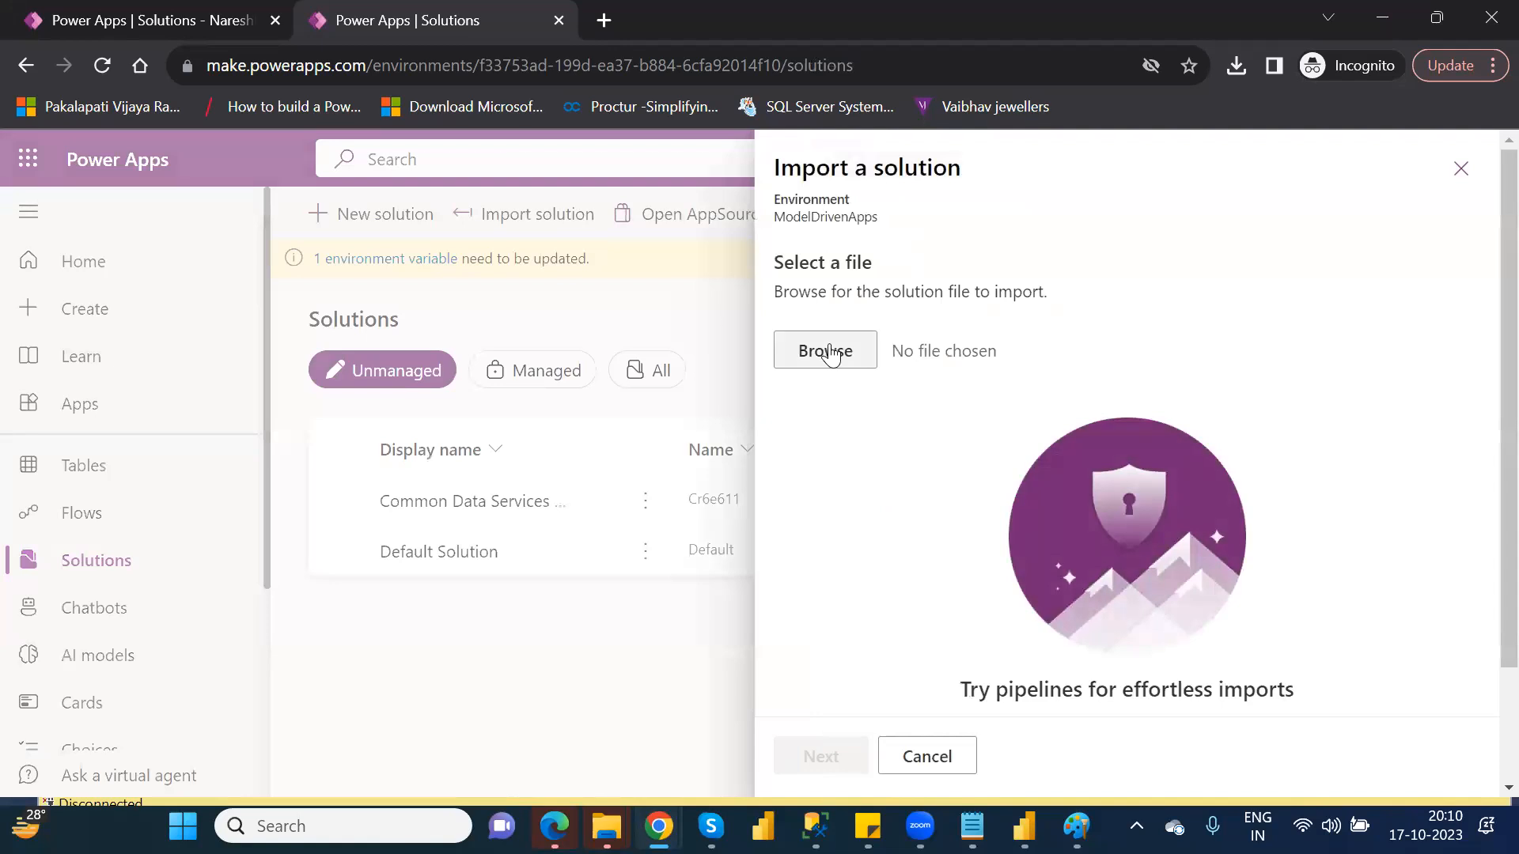
pyautogui.click(830, 352)
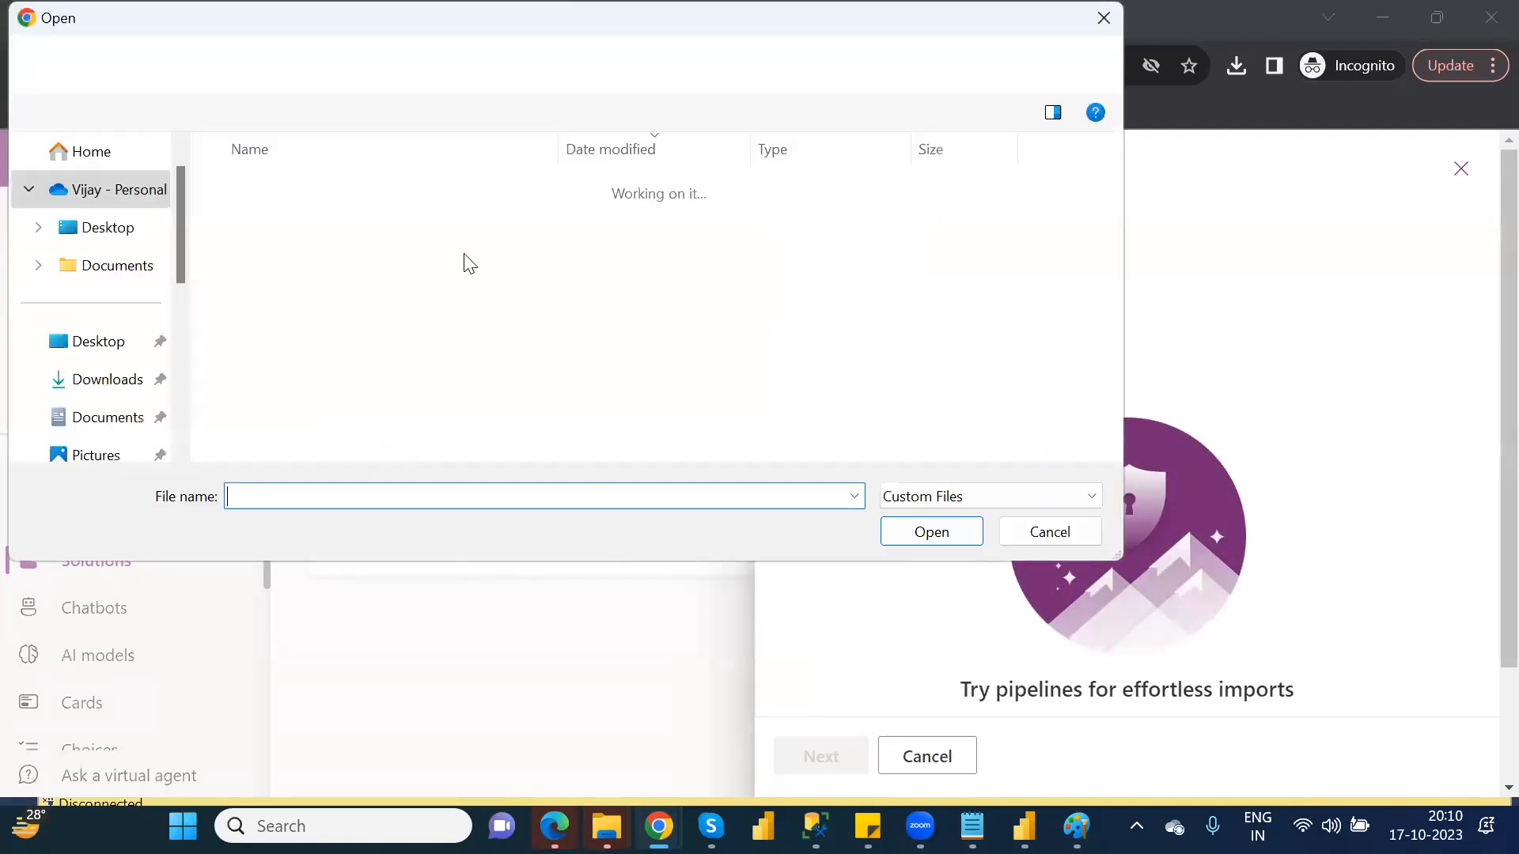
pyautogui.doubleClick(270, 228)
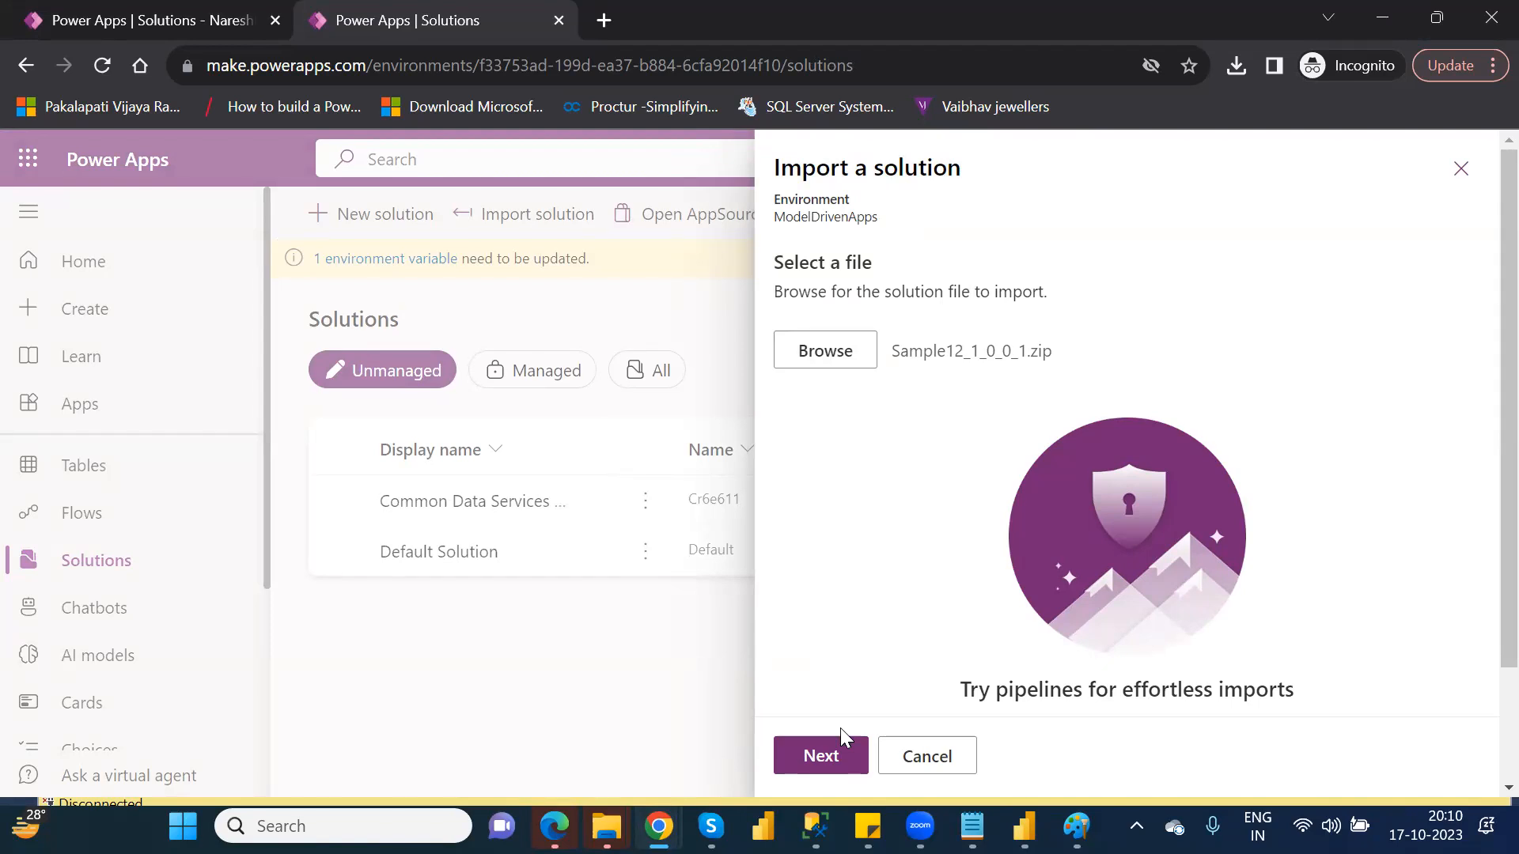
pyautogui.click(837, 751)
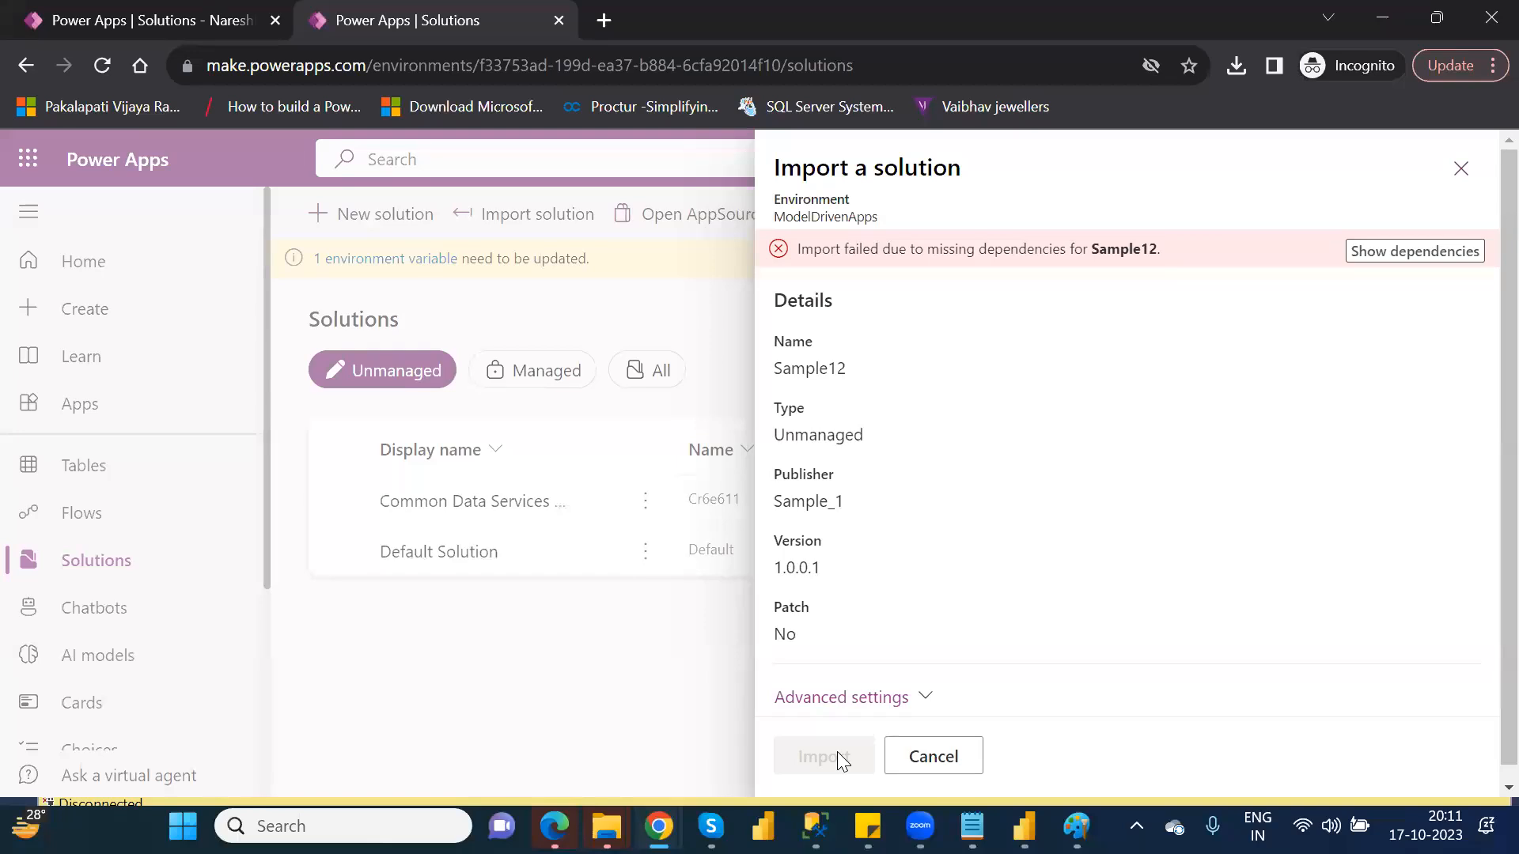
# Open the missing dependencies for Sample12 and save the import log as log (1) in Downloads
pyautogui.click(1402, 253)
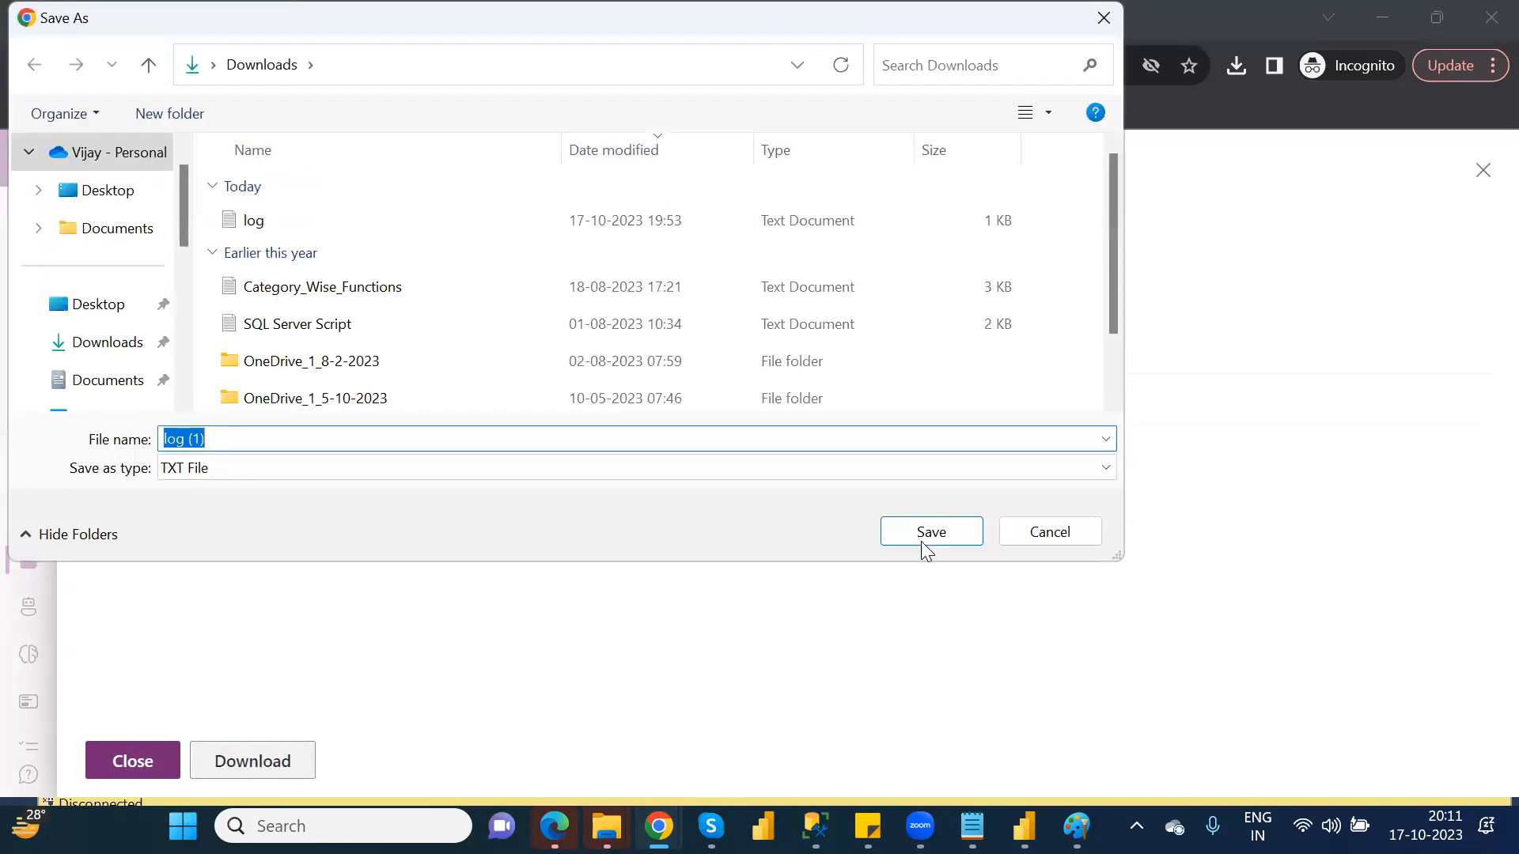
pyautogui.click(930, 532)
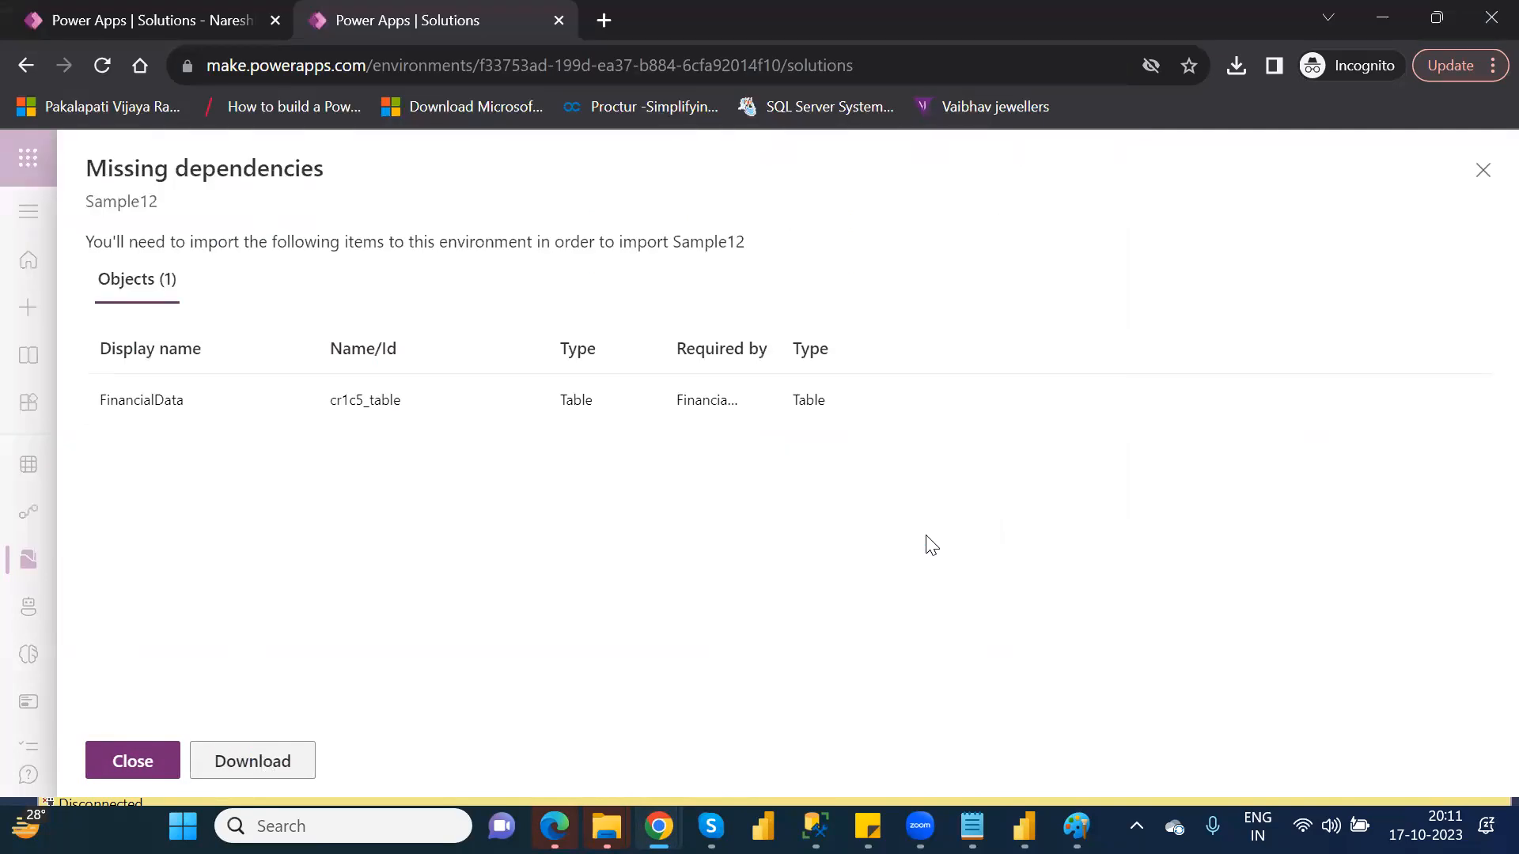